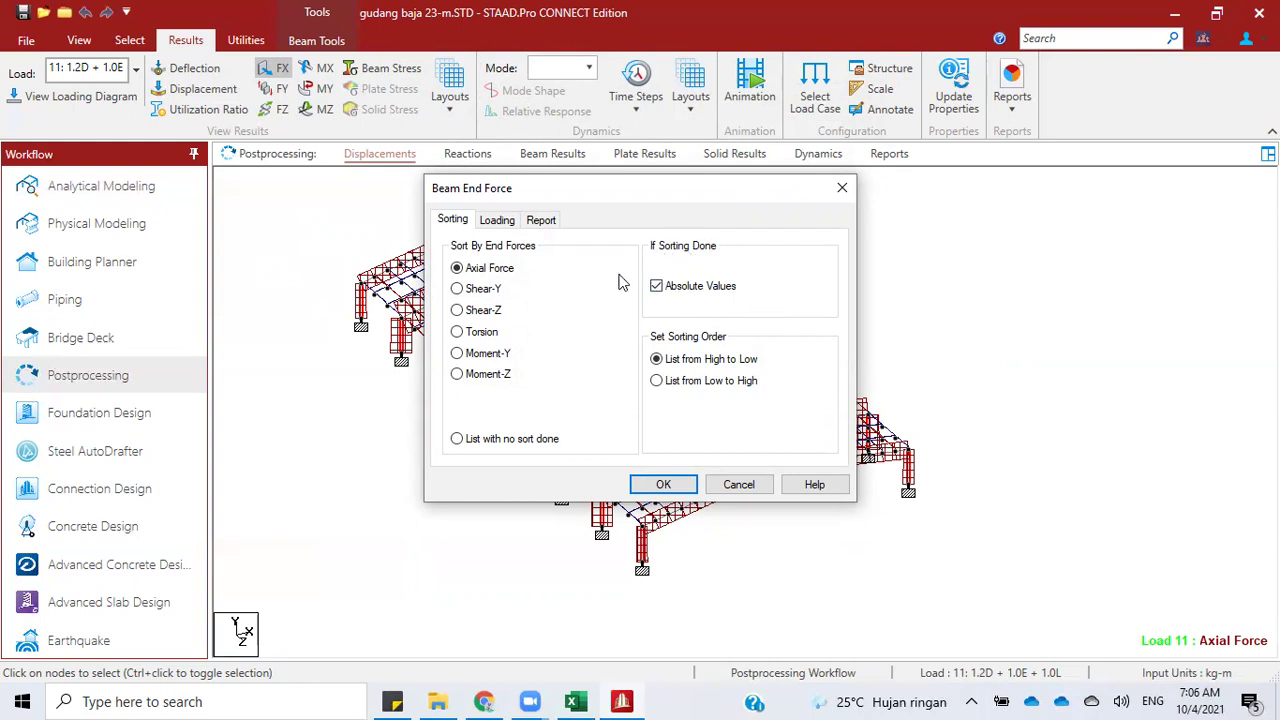
Step: Limit the beam end force report's load cases to combinations 6 (1.4 D) through 13
click(498, 221)
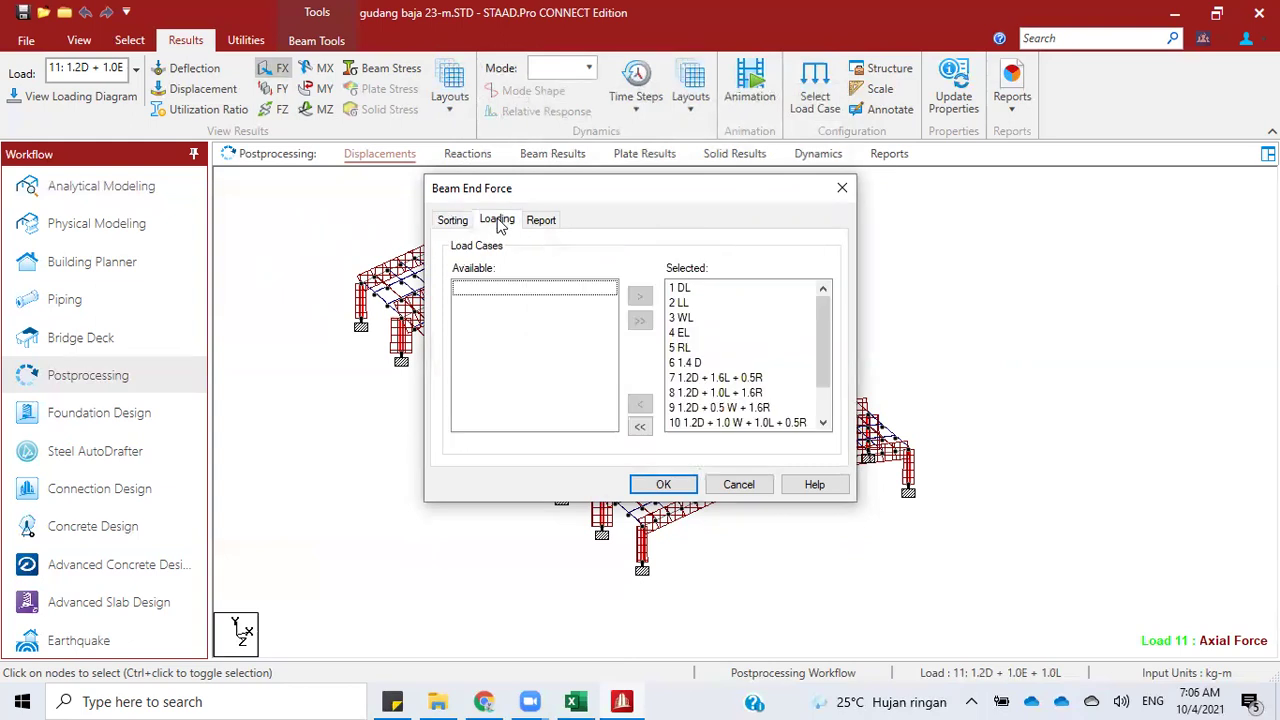
click(640, 426)
drag(563, 366, 596, 442)
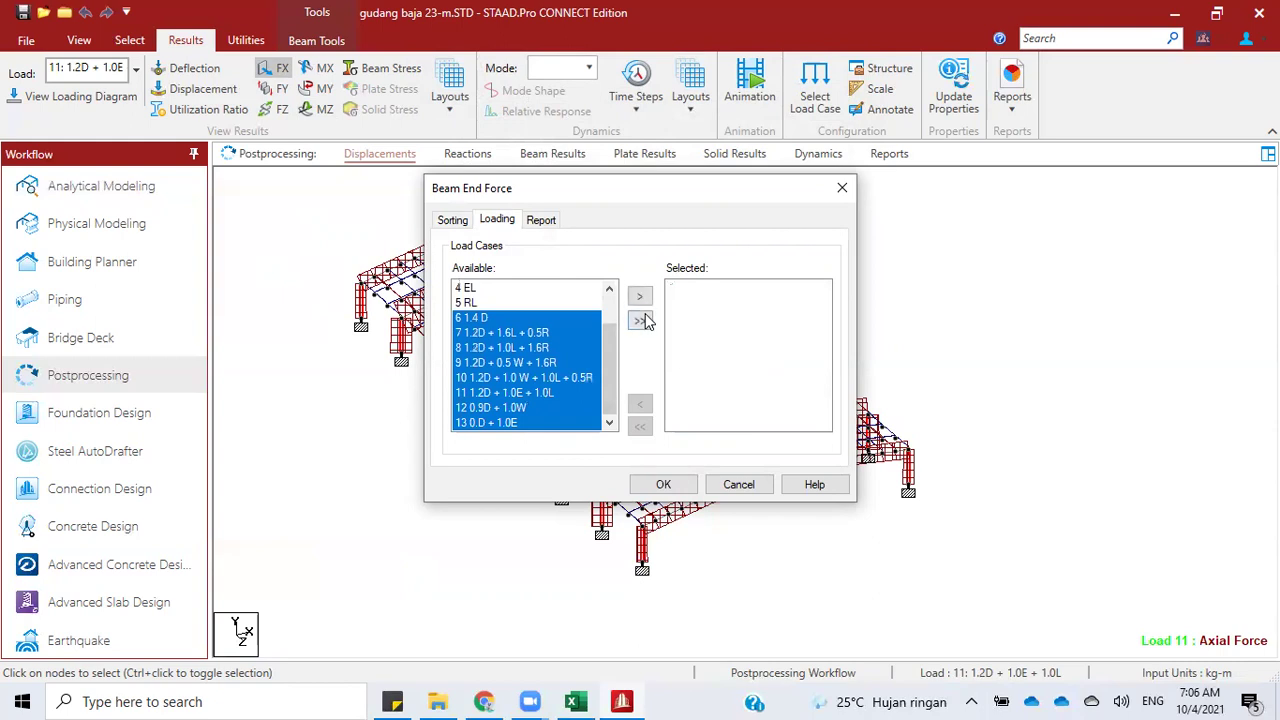
click(640, 296)
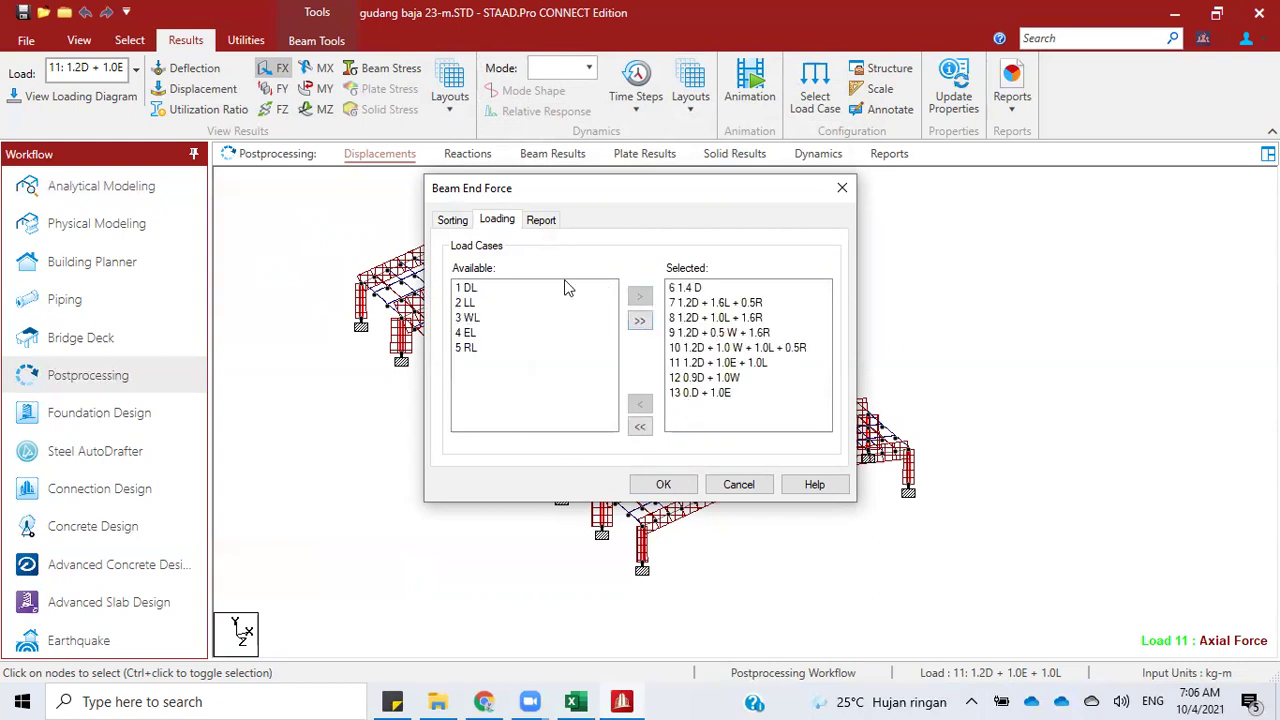
Step: Generate the beam end force table sorted by absolute axial force from high to low
click(453, 221)
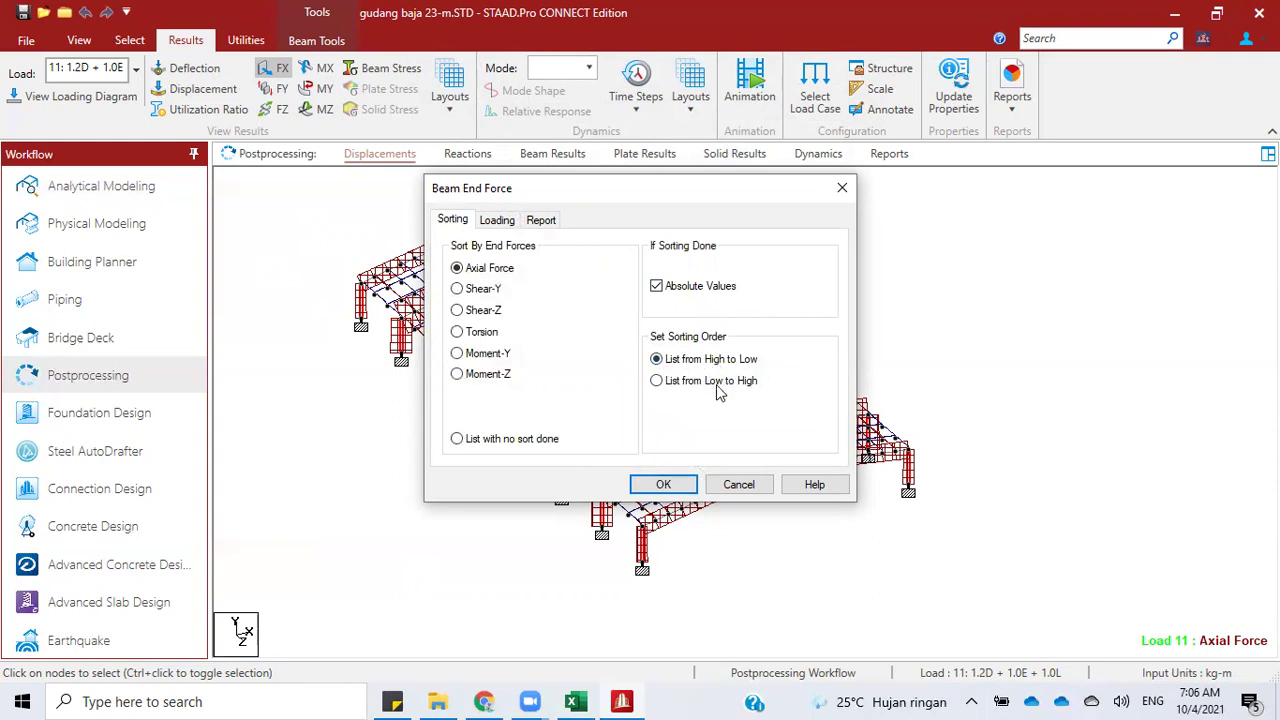
click(656, 382)
click(657, 360)
click(665, 482)
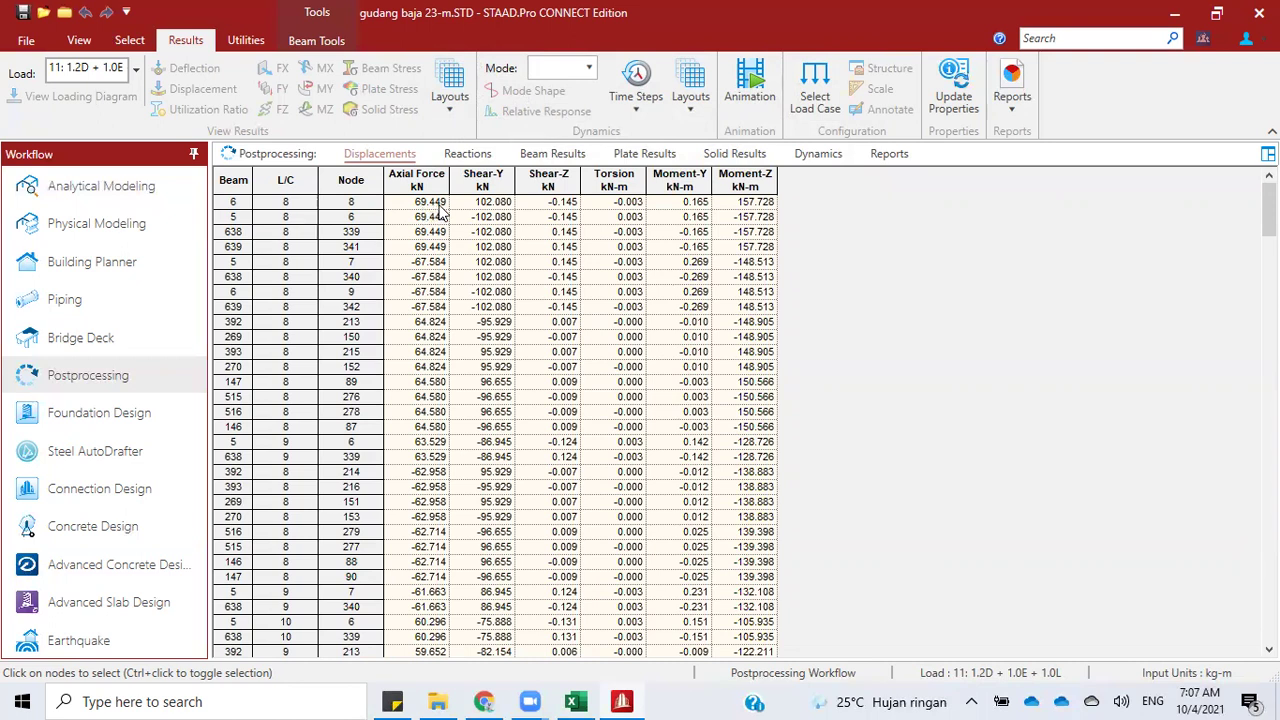
Step: In Excel, change the OK (2a) sheet's main title to "COLUMN STEEL DESIGN: Flexural and axial member"
click(587, 694)
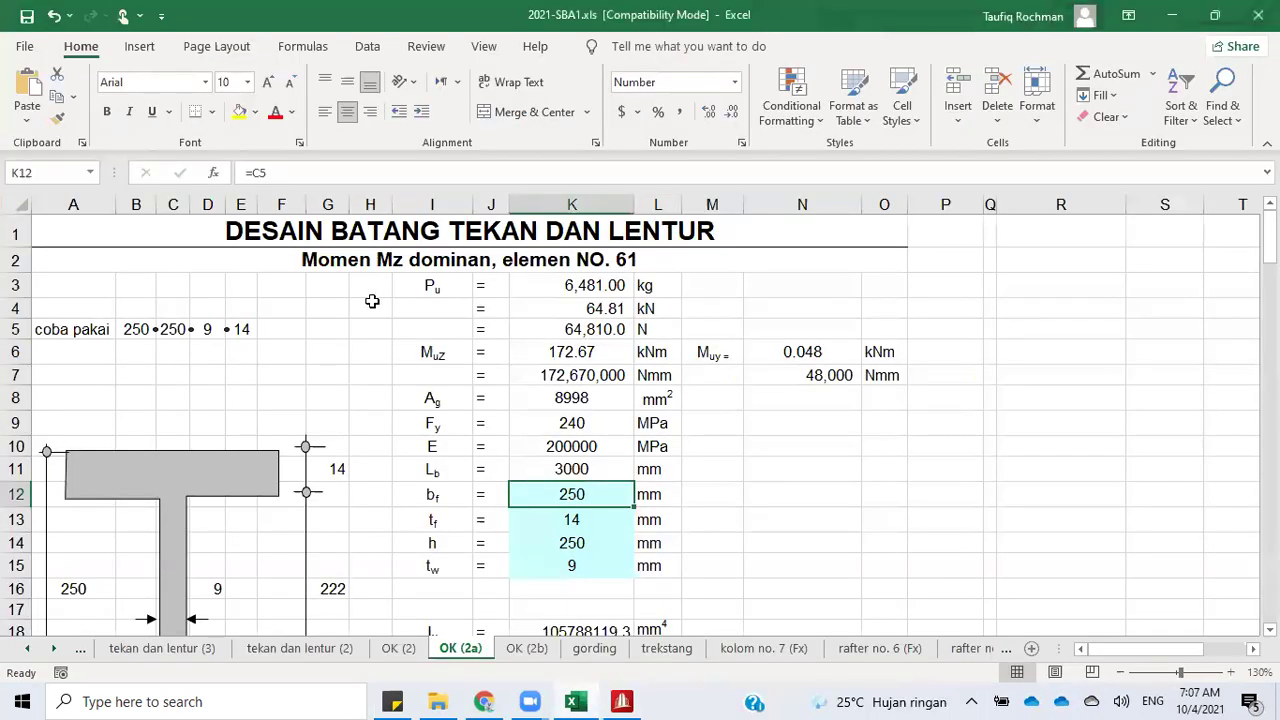
click(350, 231)
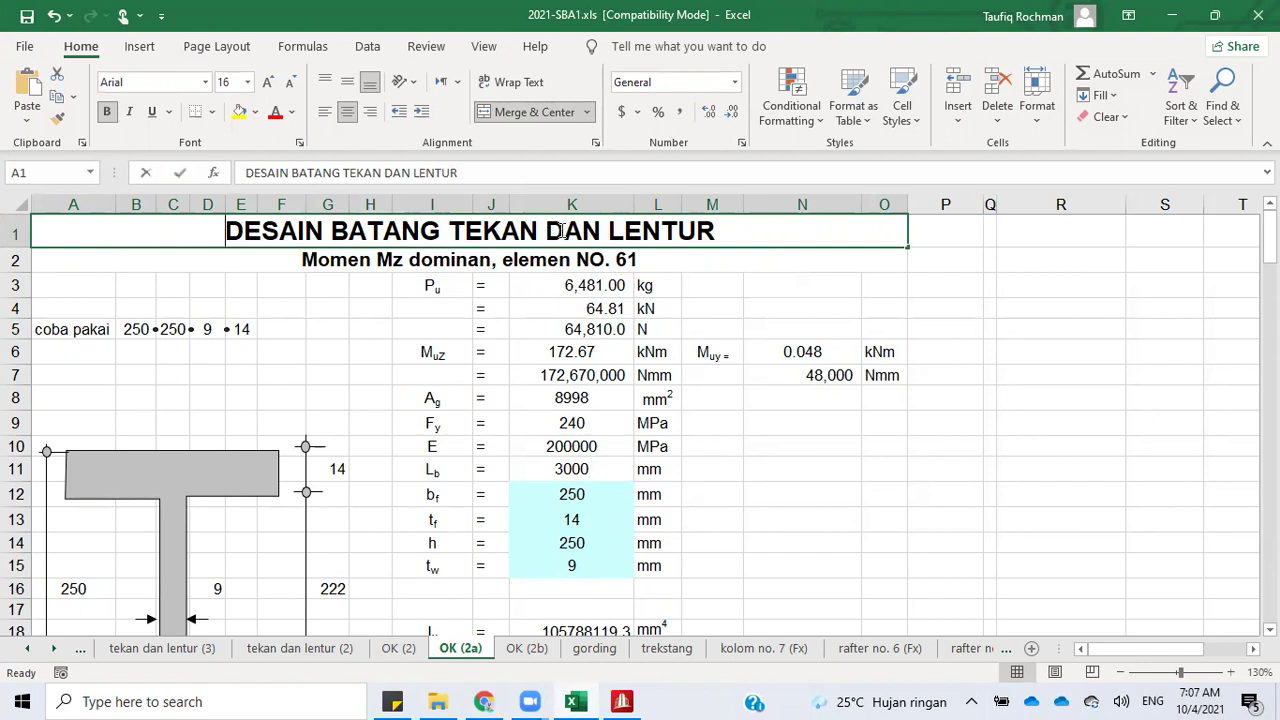
text(COLUMN)
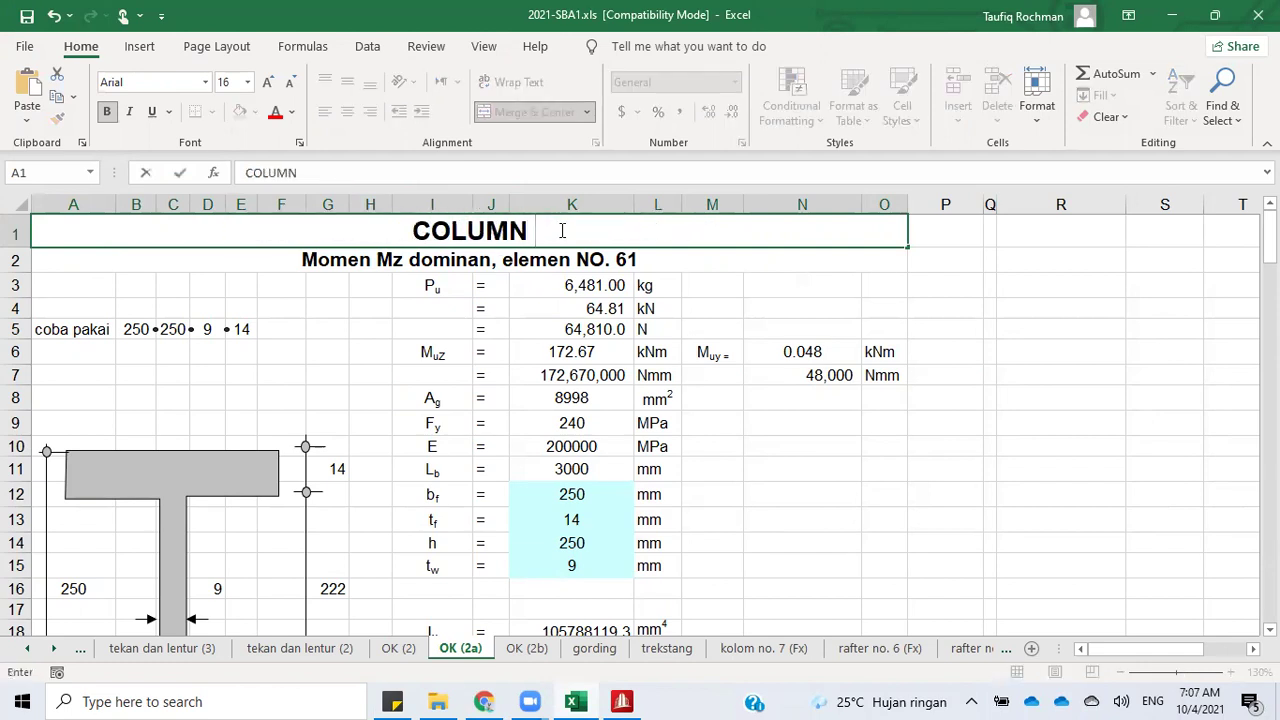
text( STEE)
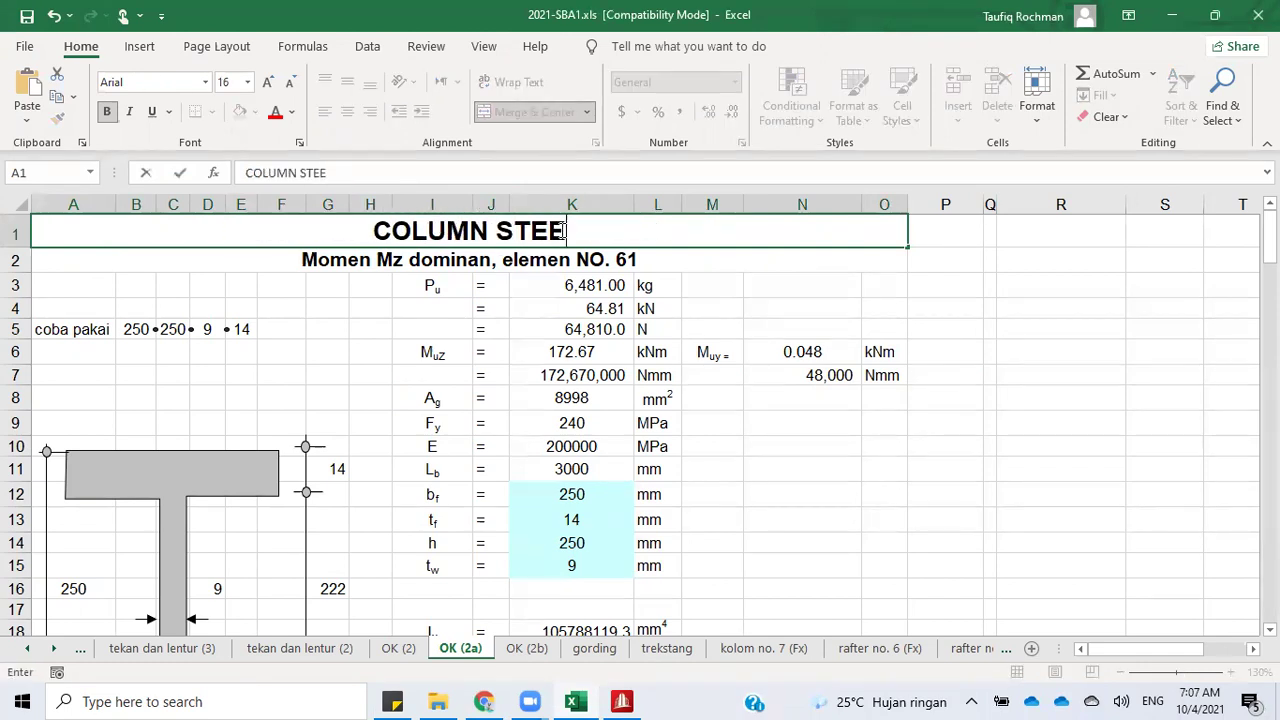
text(L DESIG)
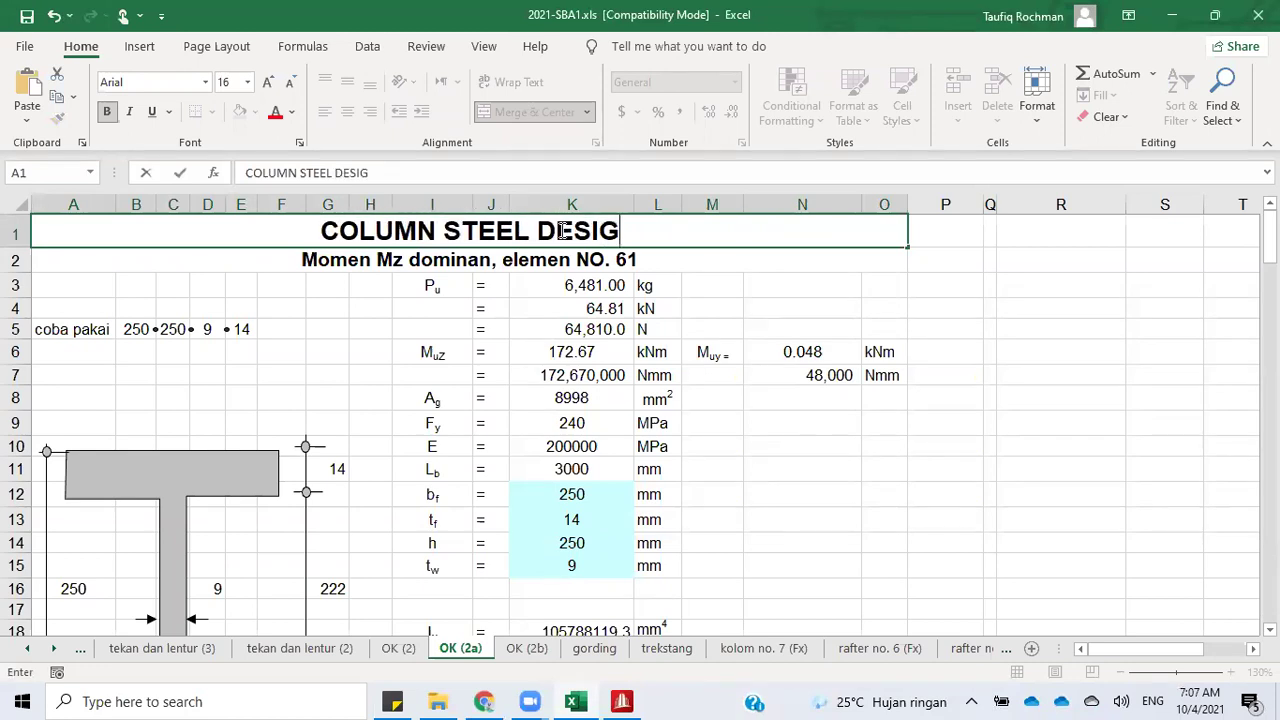
text(N:)
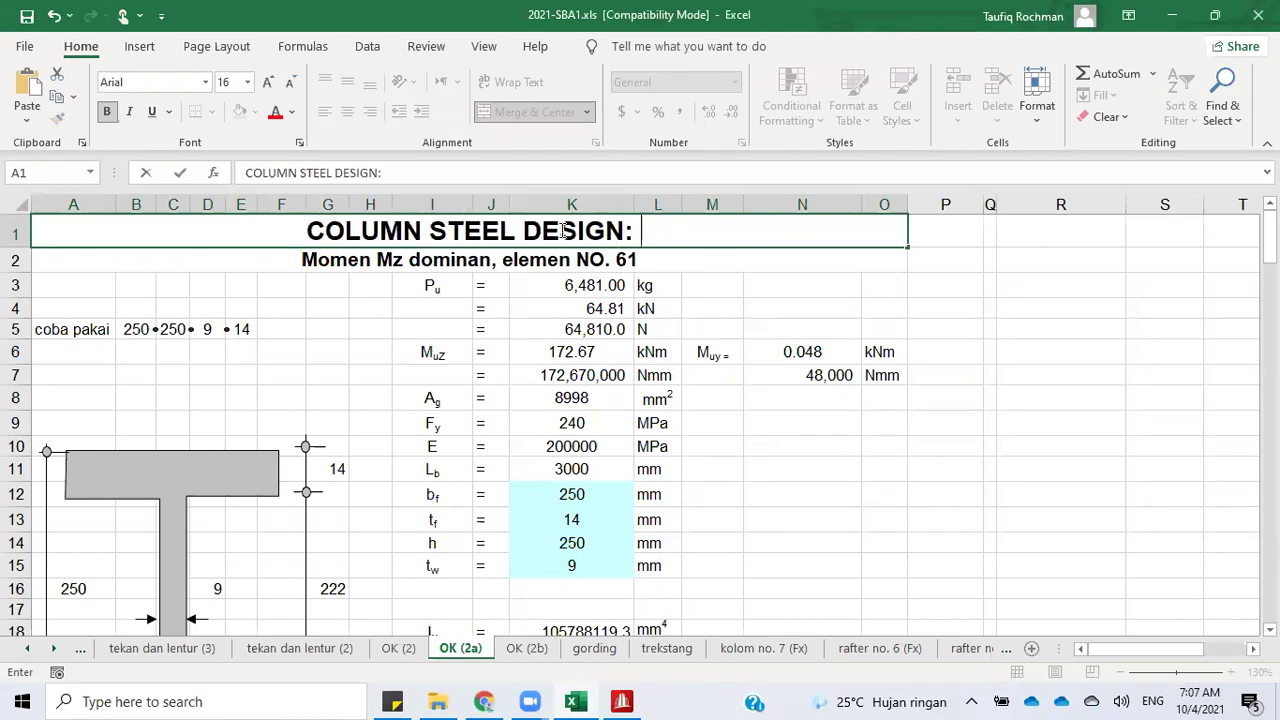
text( Flexu)
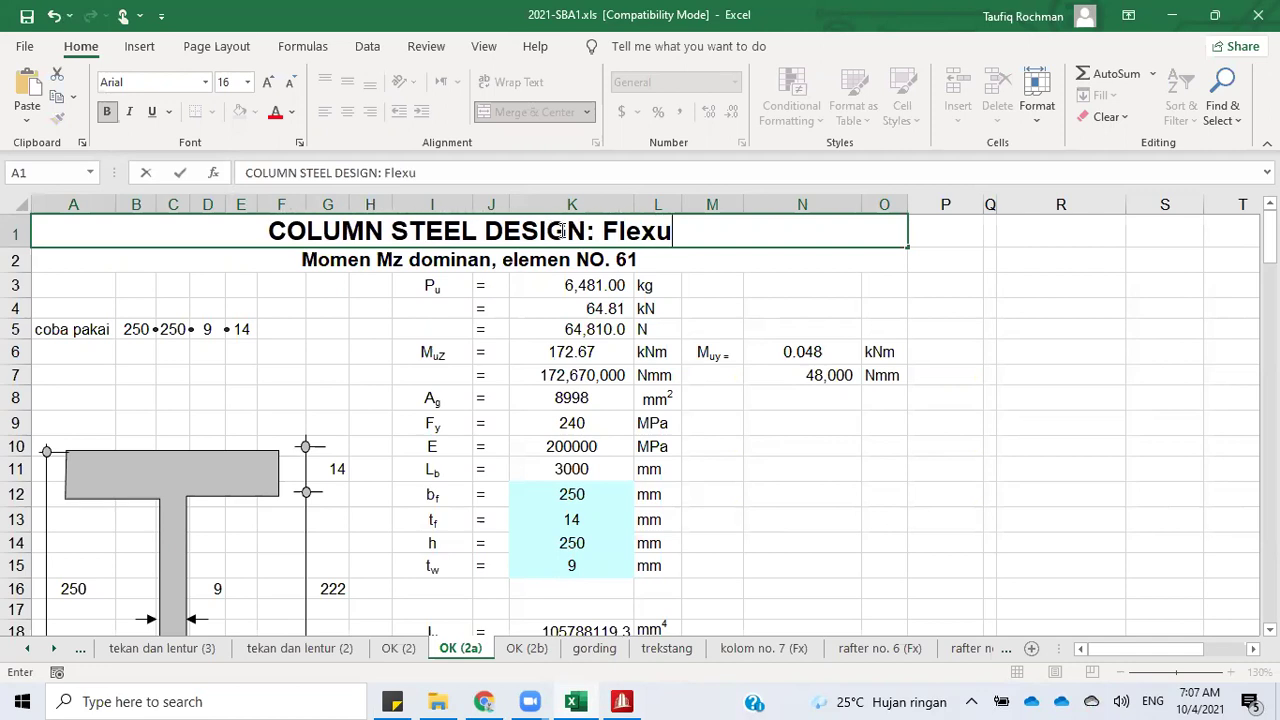
text(ral a)
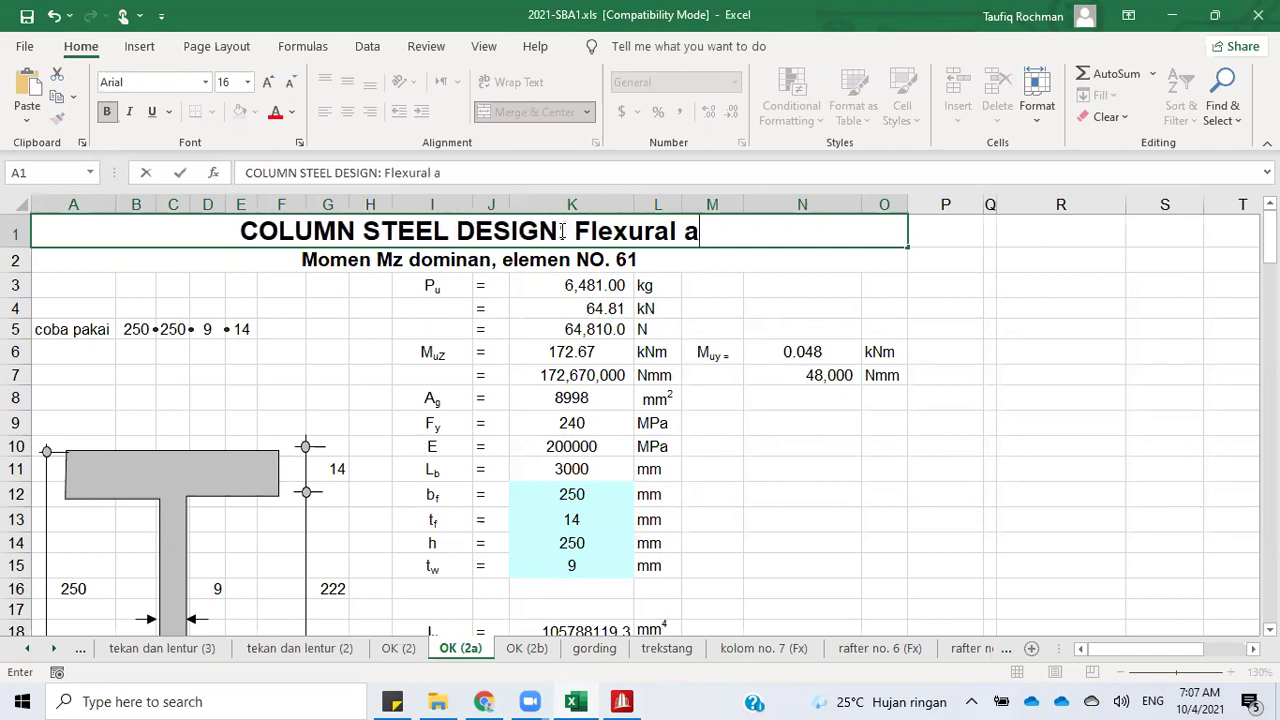
text(nd axia)
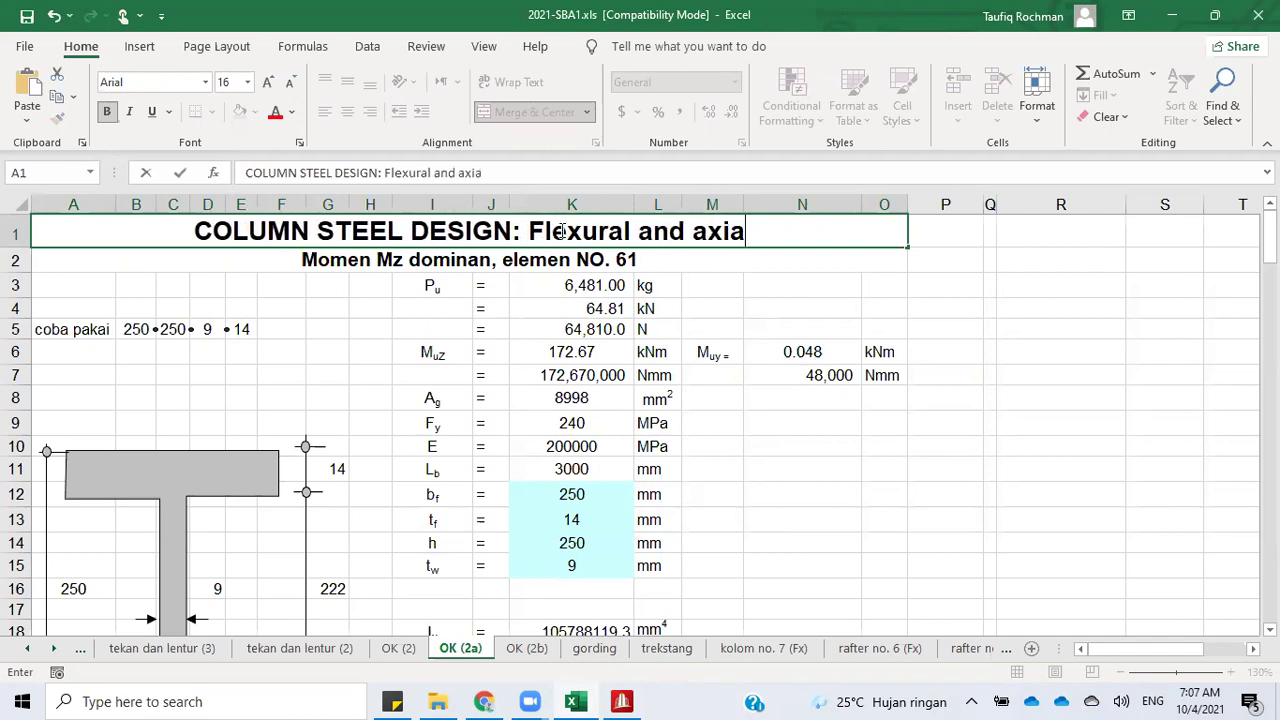
text(l member)
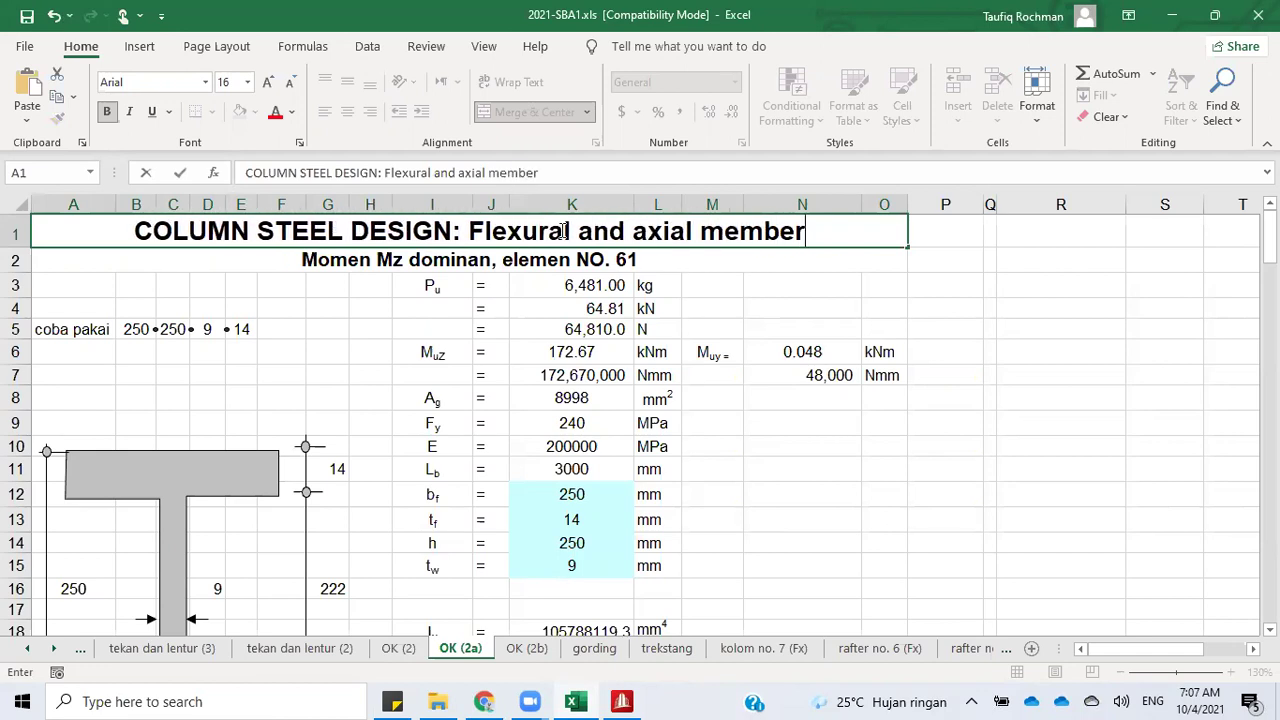
key(Return)
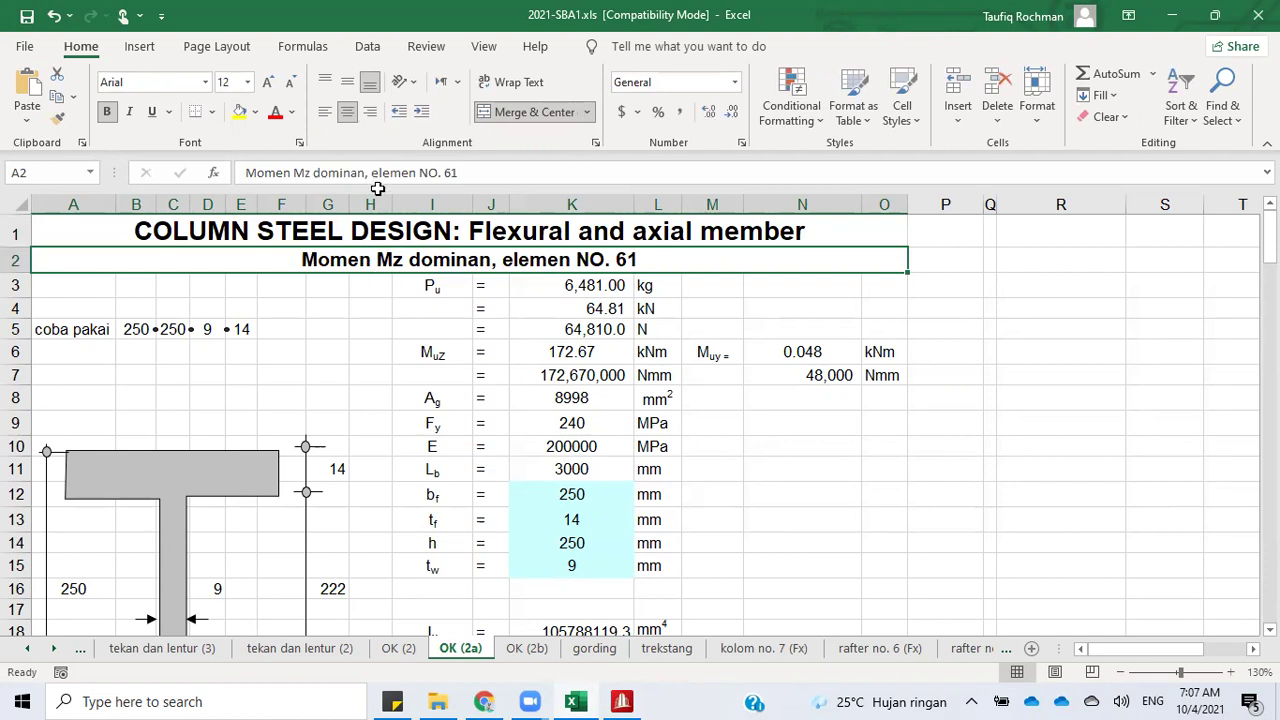
Step: Review the persamaan 2 interaction check, including its Pu/φPn criterion and the formula that chooses the equation
click(328, 352)
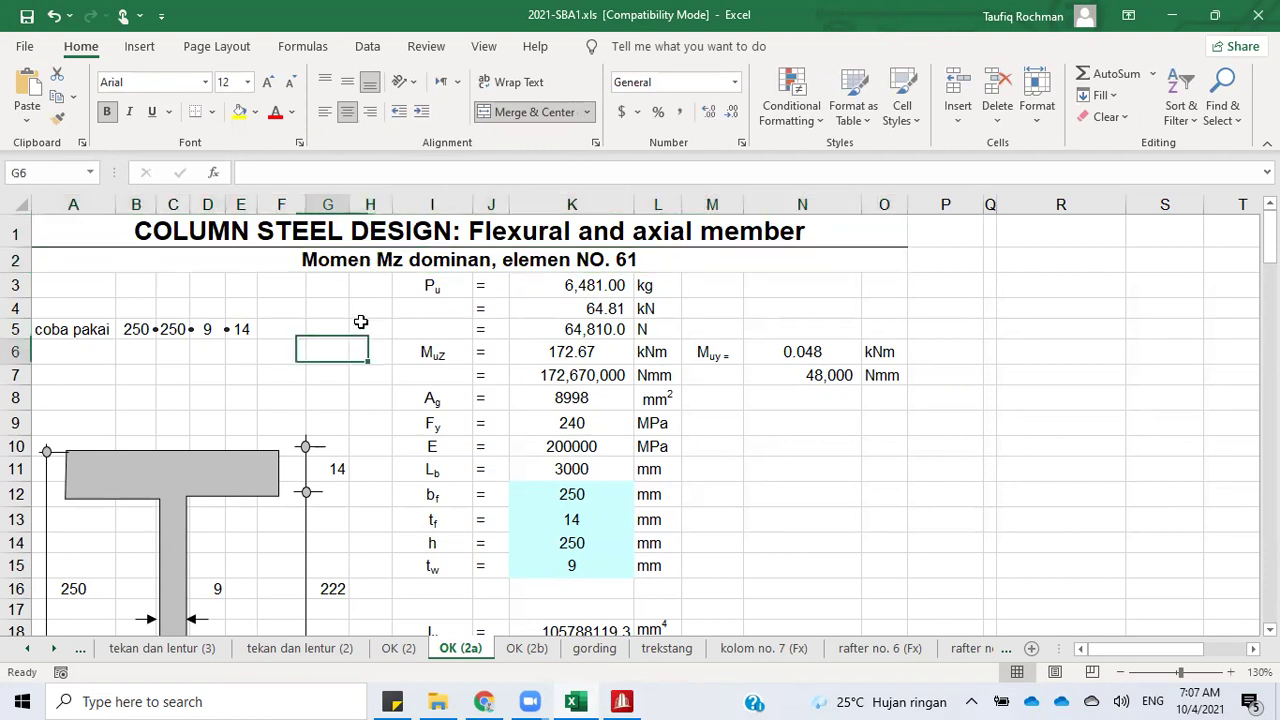
scroll(384, 368, down, 20)
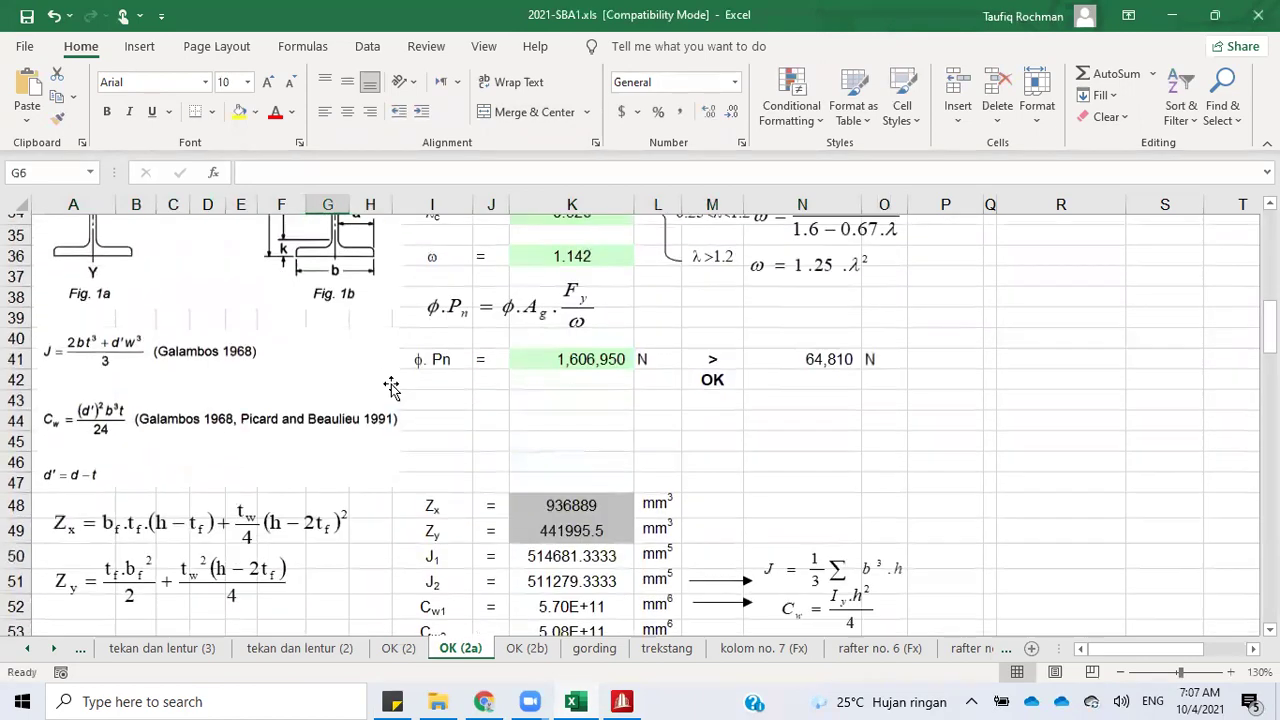
scroll(391, 394, down, 15)
scroll(391, 394, up, 4)
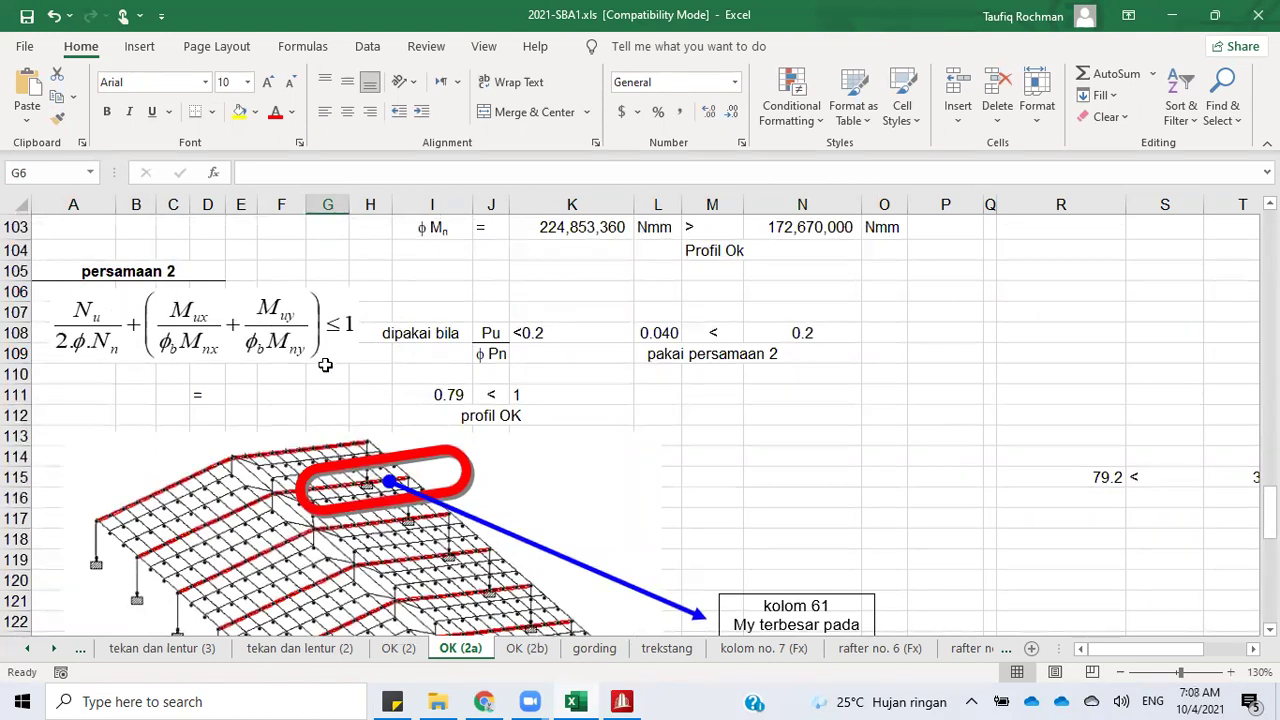
click(486, 333)
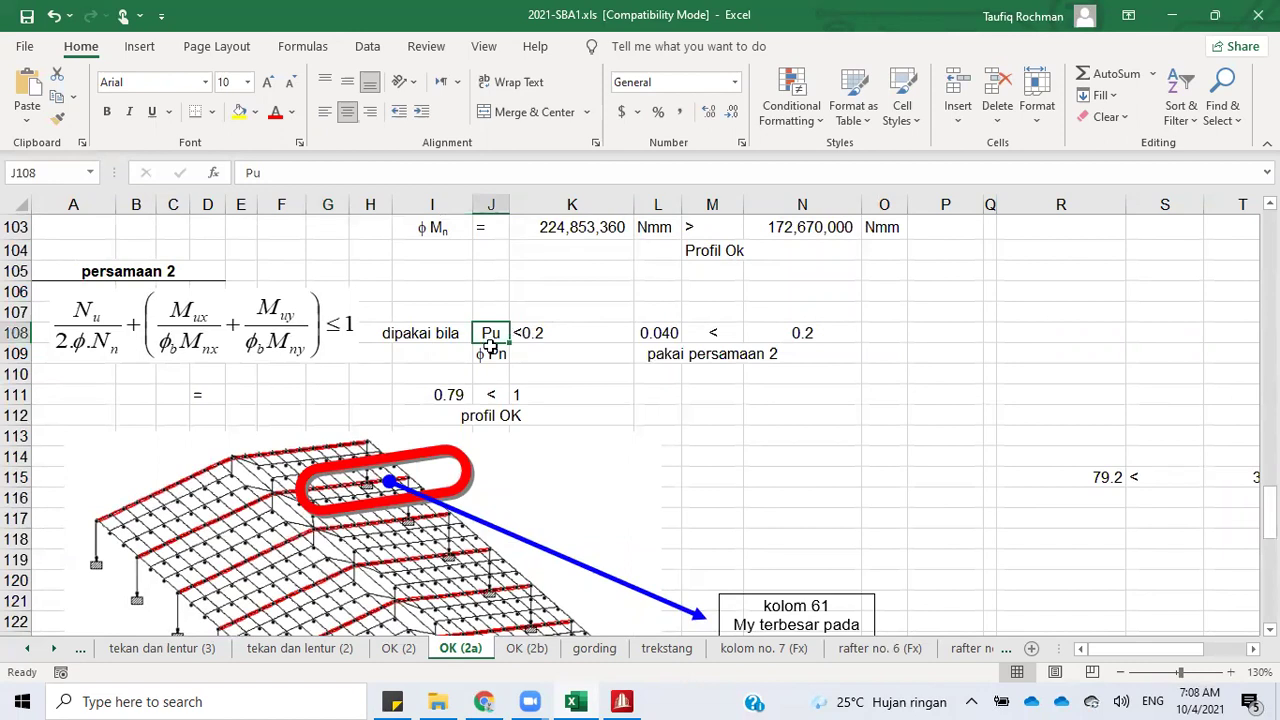
click(490, 356)
click(490, 333)
click(494, 356)
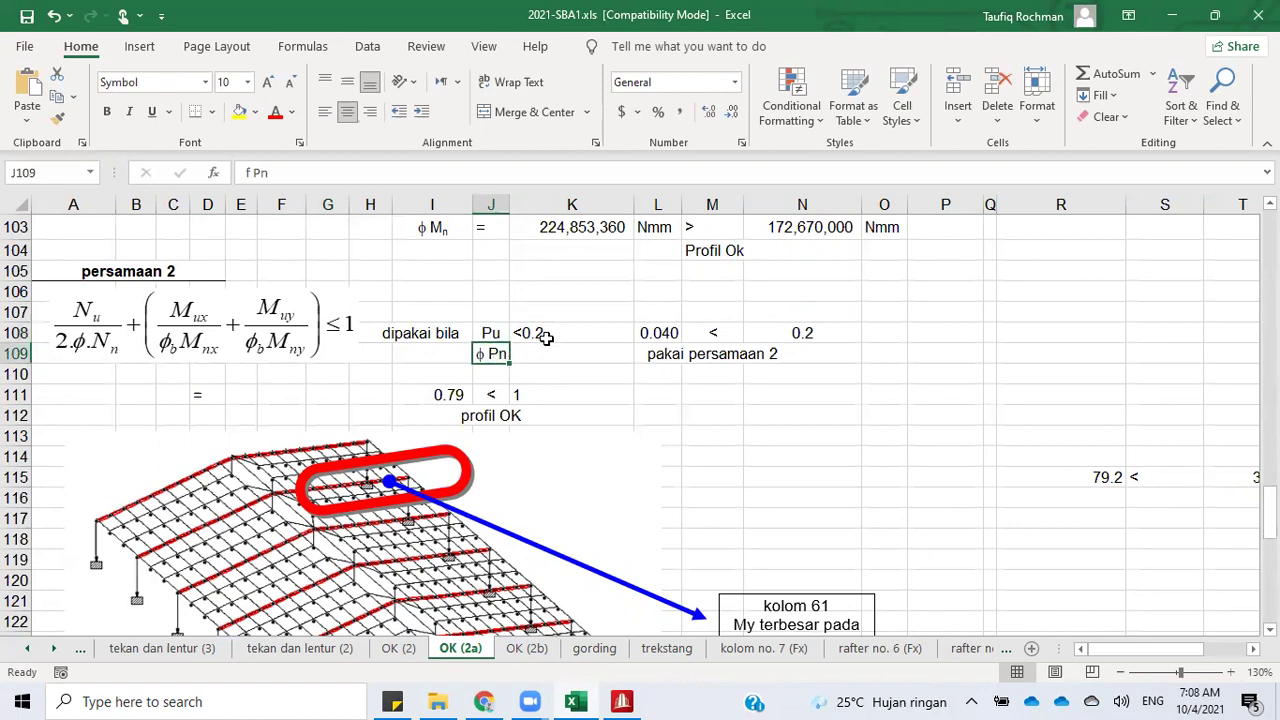
click(541, 332)
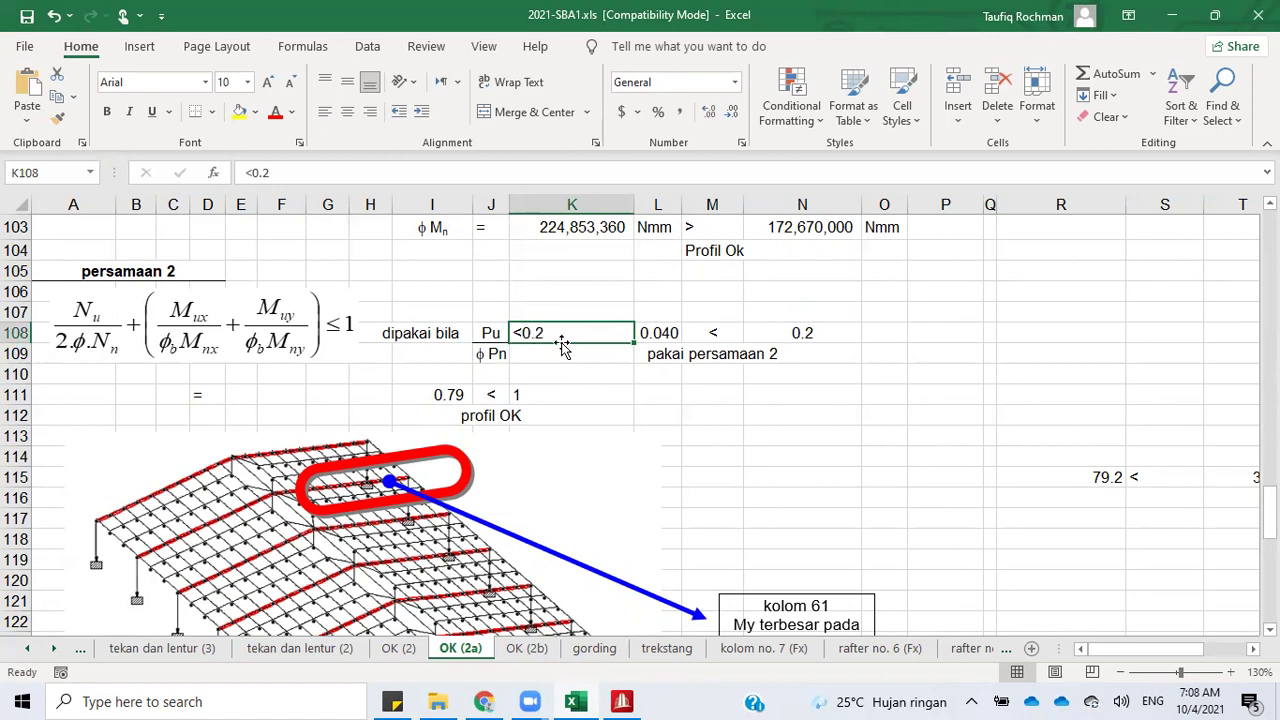
click(723, 353)
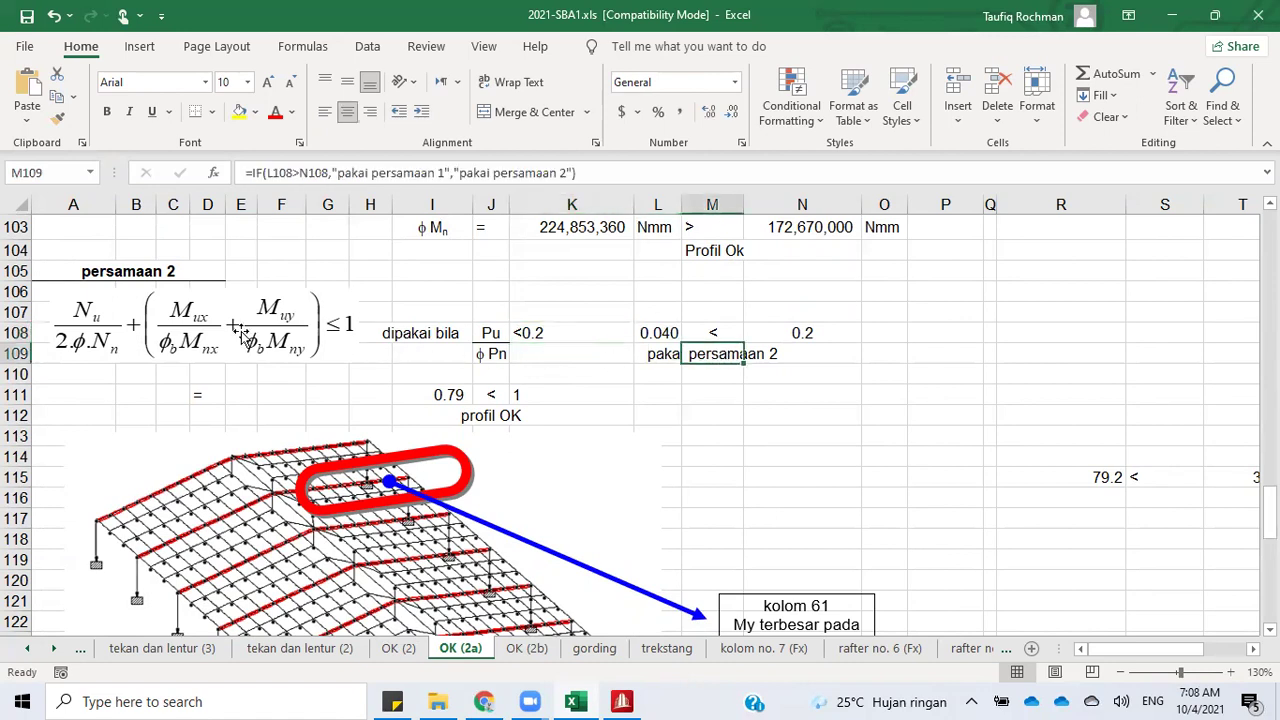
scroll(531, 295, up, 20)
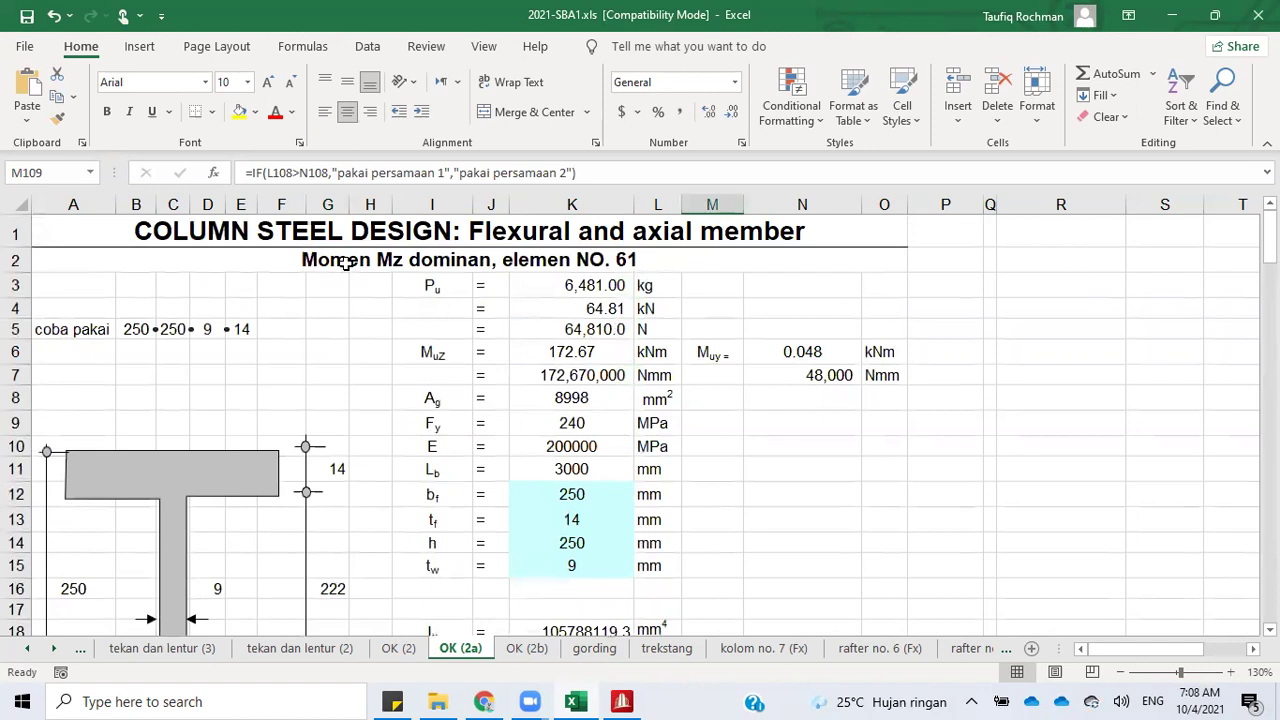
click(345, 261)
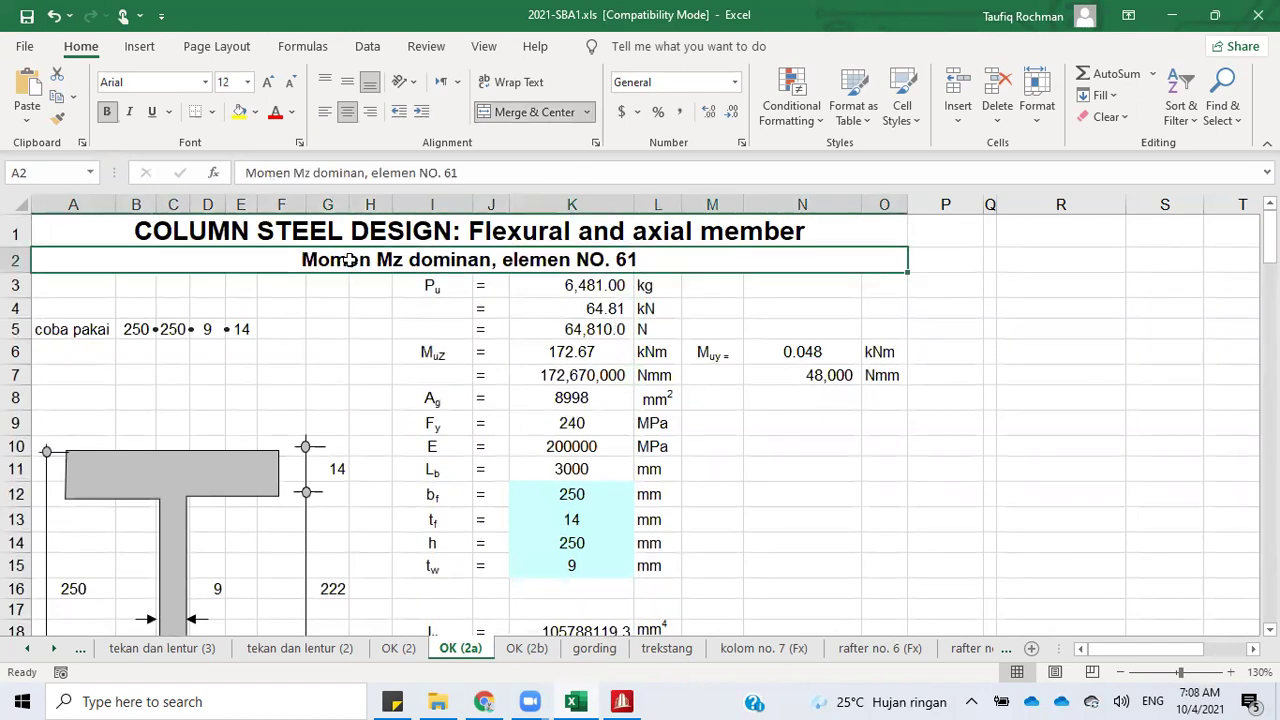
double_click(350, 261)
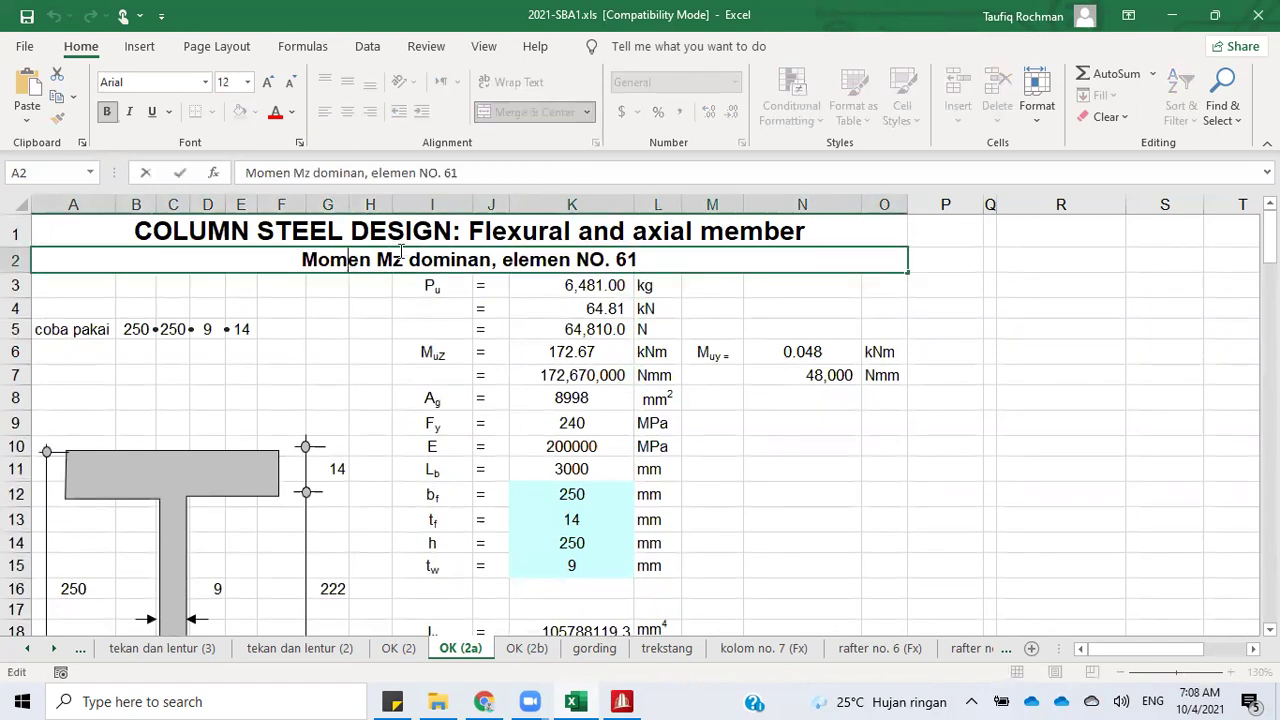
click(448, 226)
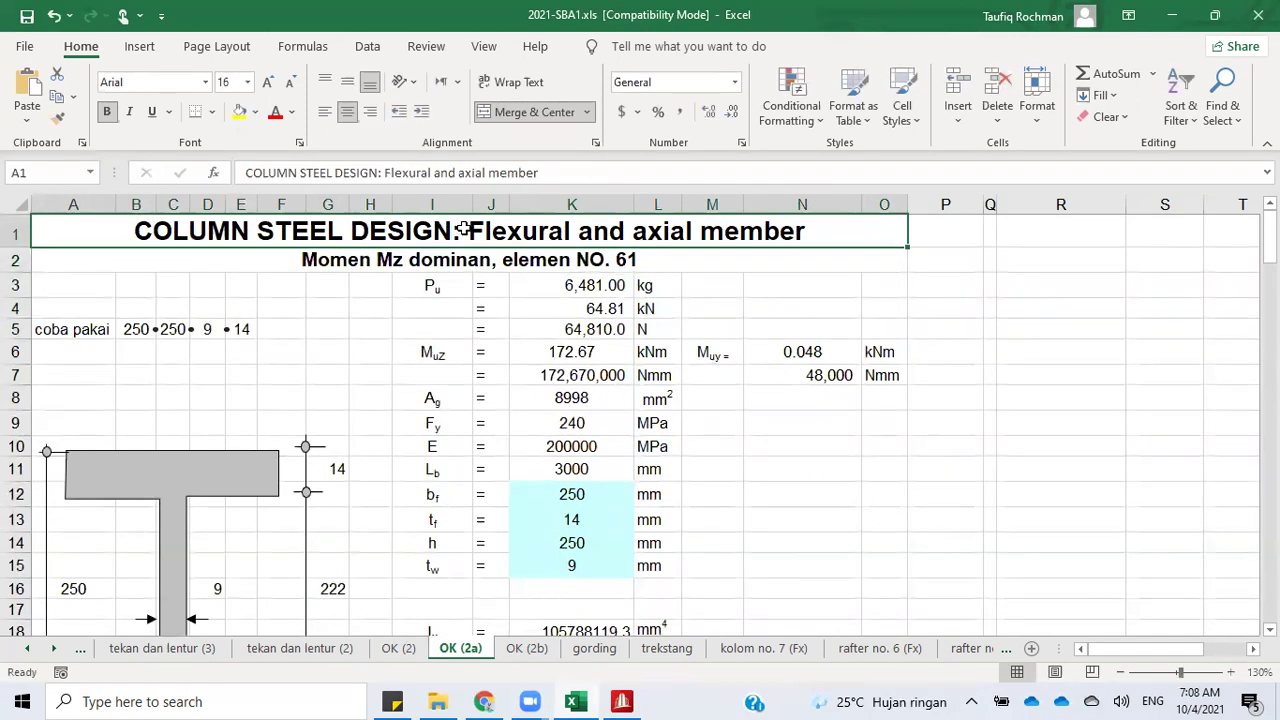
right_click(462, 229)
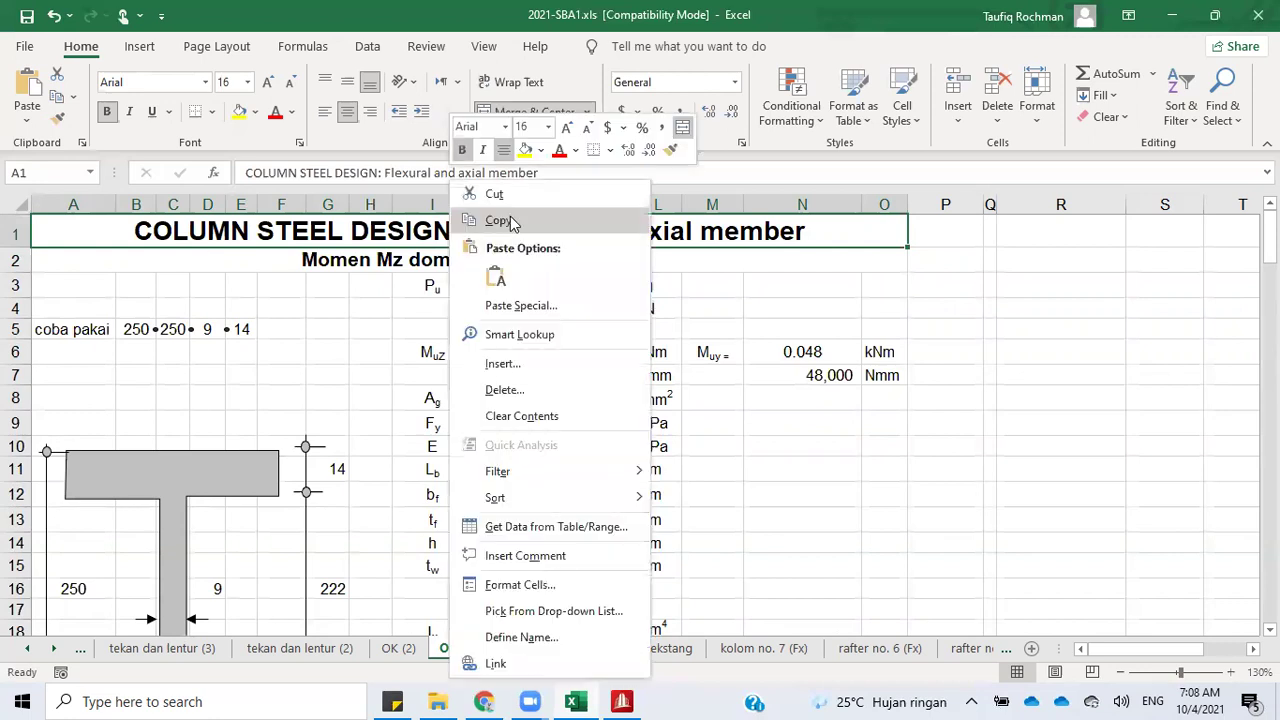
click(510, 222)
click(340, 288)
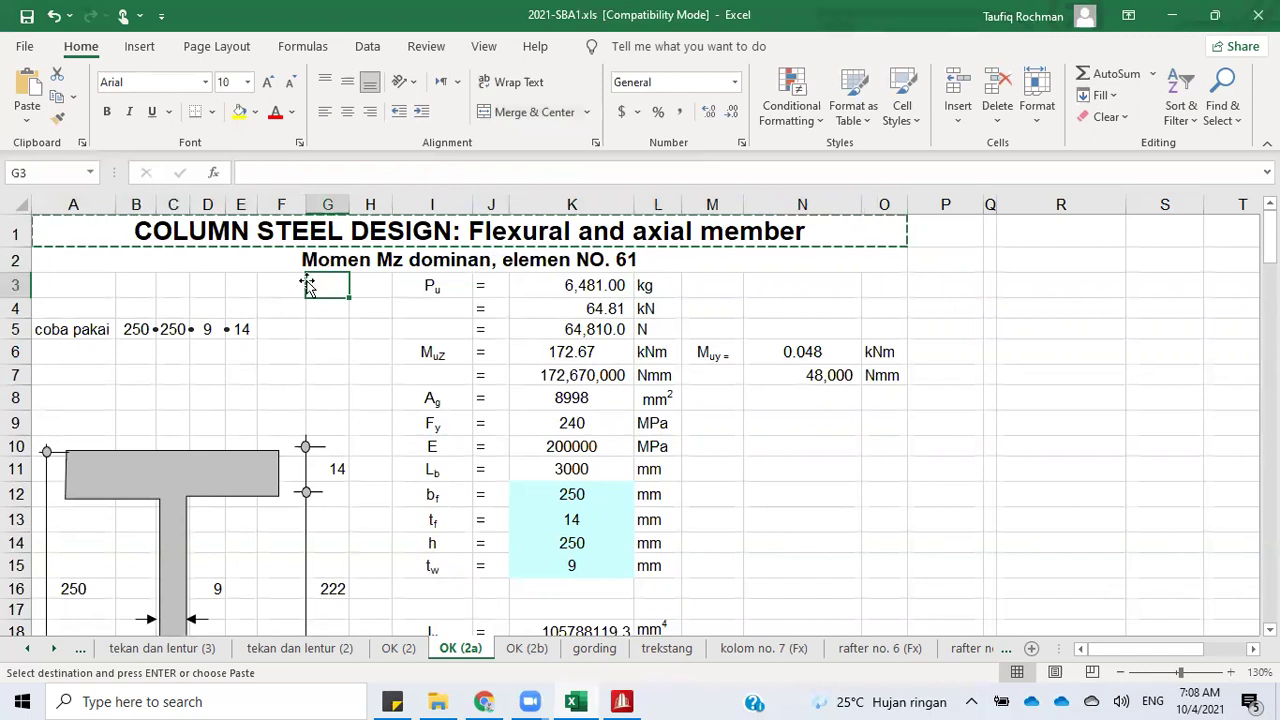
key(Escape)
Step: Replace "Momen Mz" in the sheet's subtitle in row 2 with "Axial compression Fx"
click(349, 258)
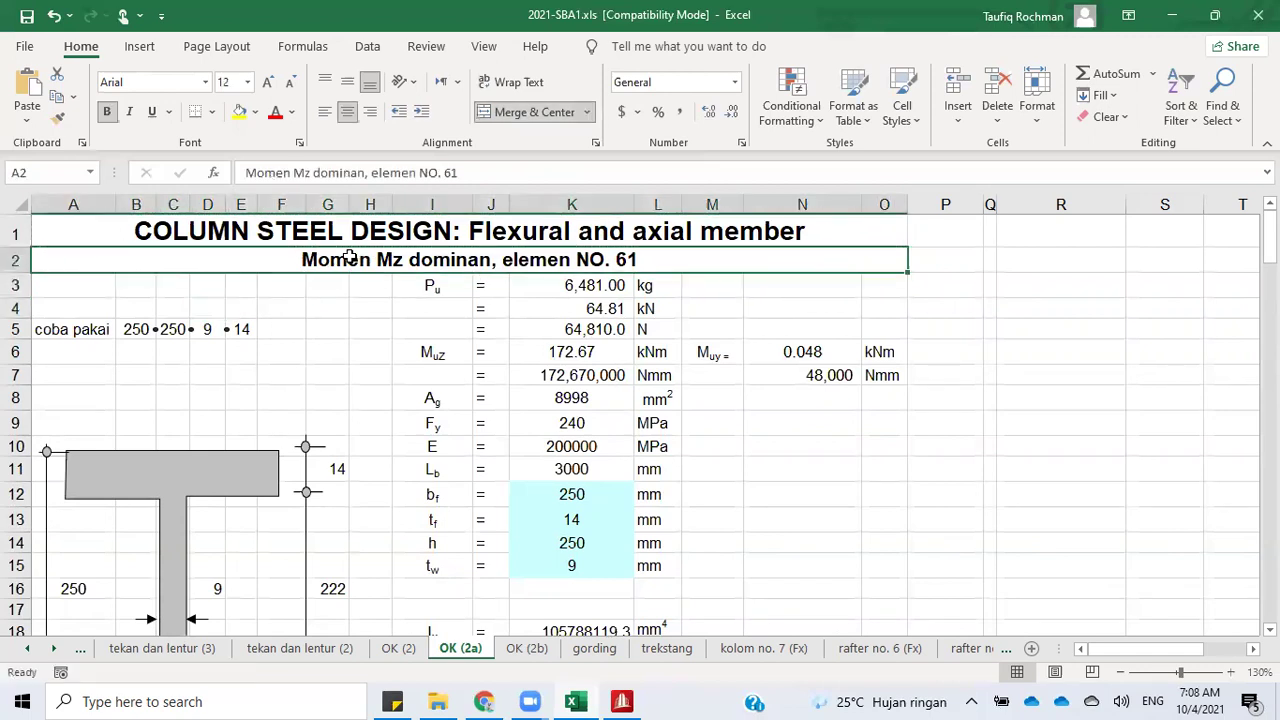
double_click(349, 258)
drag(349, 258, 402, 258)
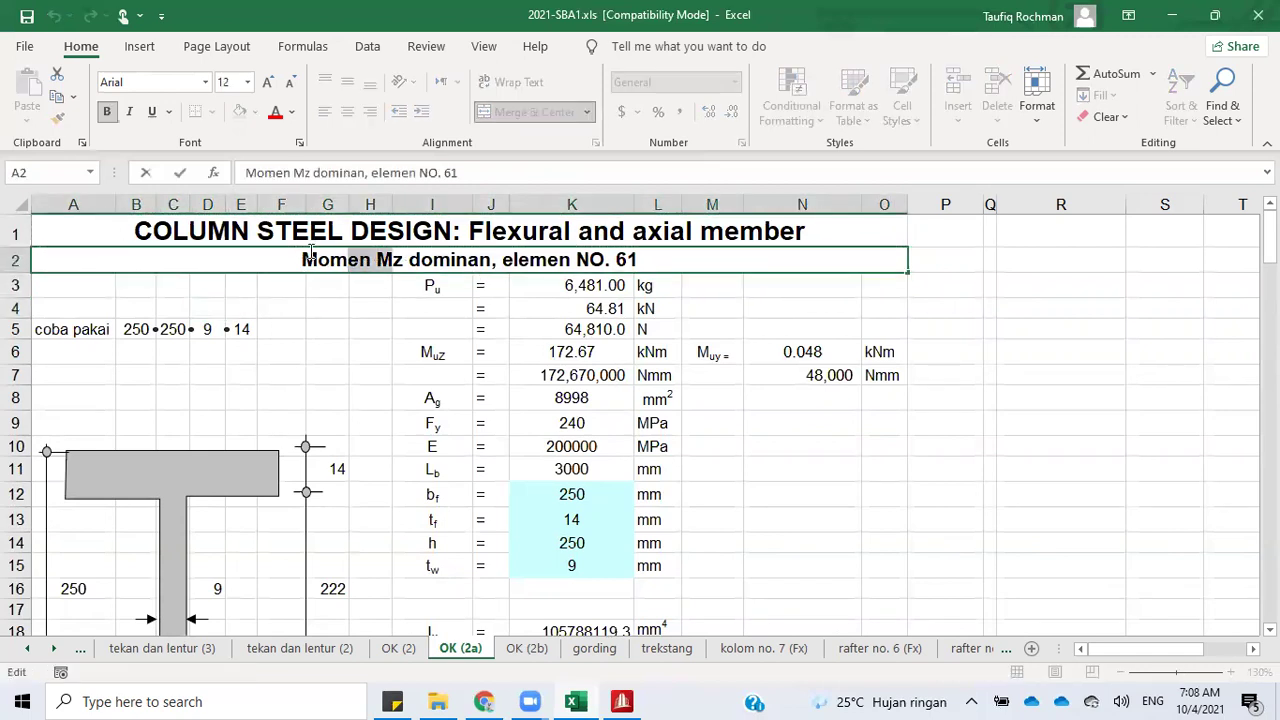
drag(311, 251, 272, 250)
drag(403, 258, 260, 258)
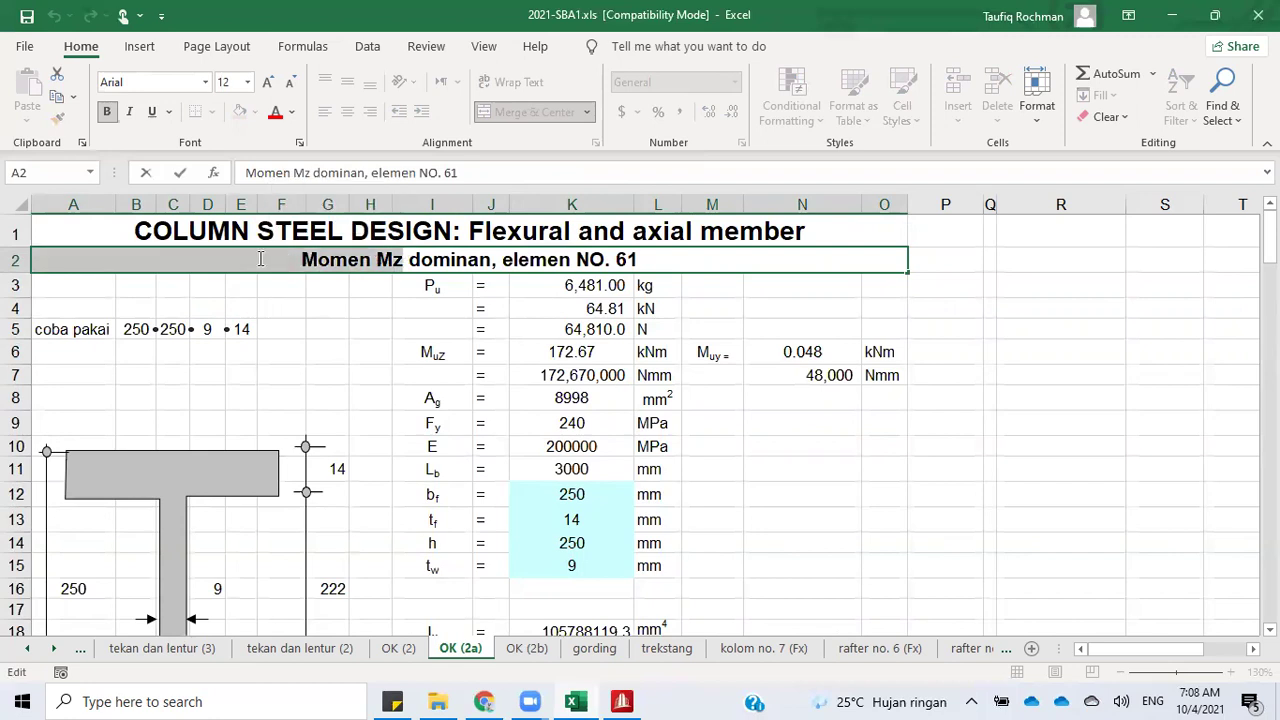
text(Axial)
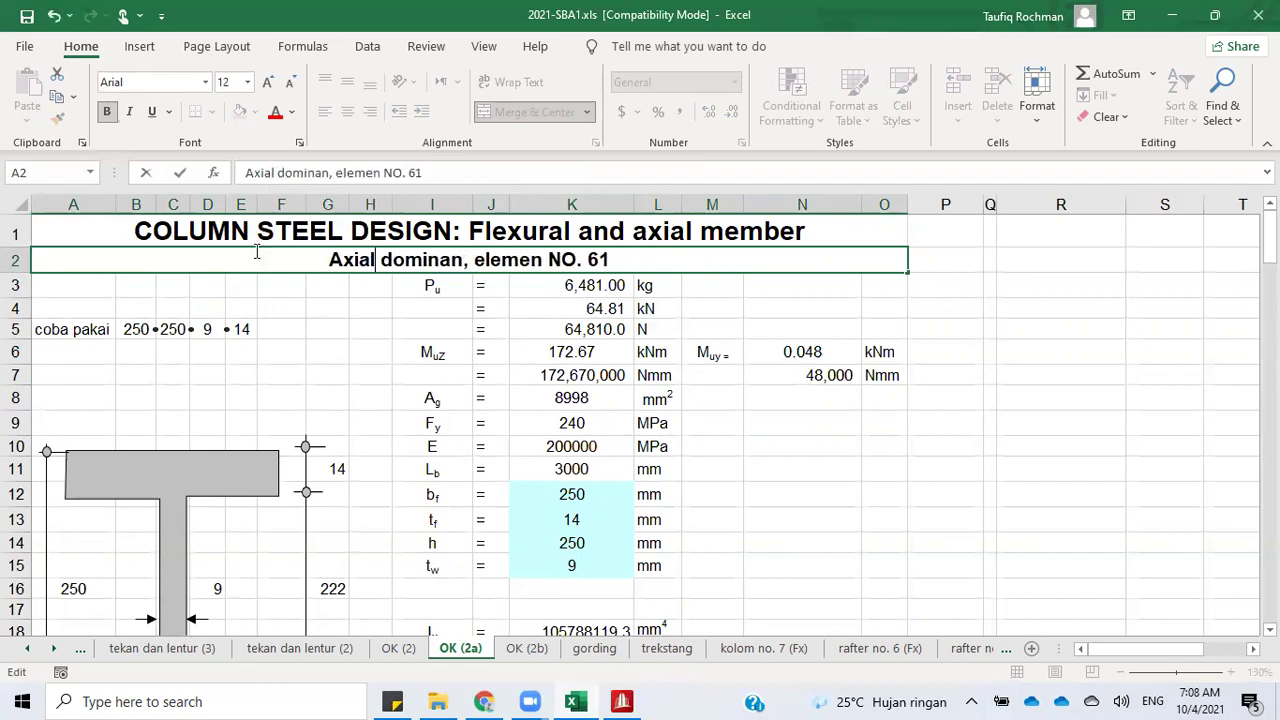
text( compre)
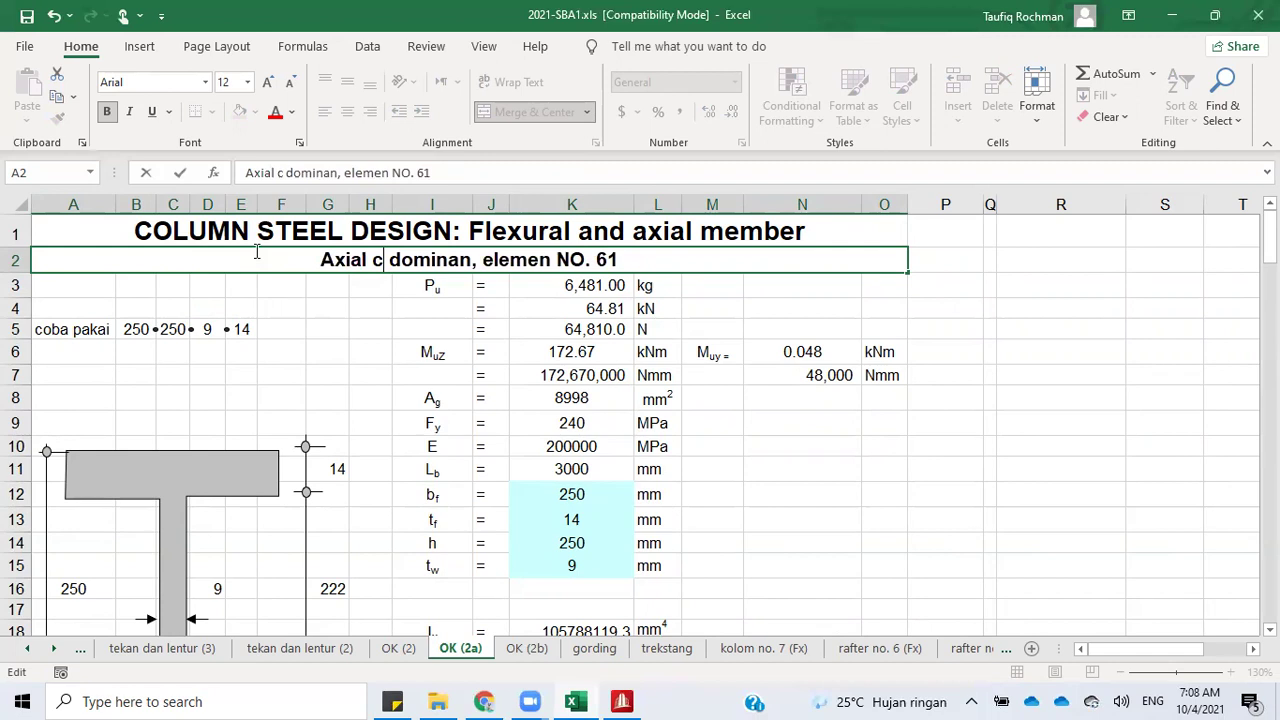
text(ssion)
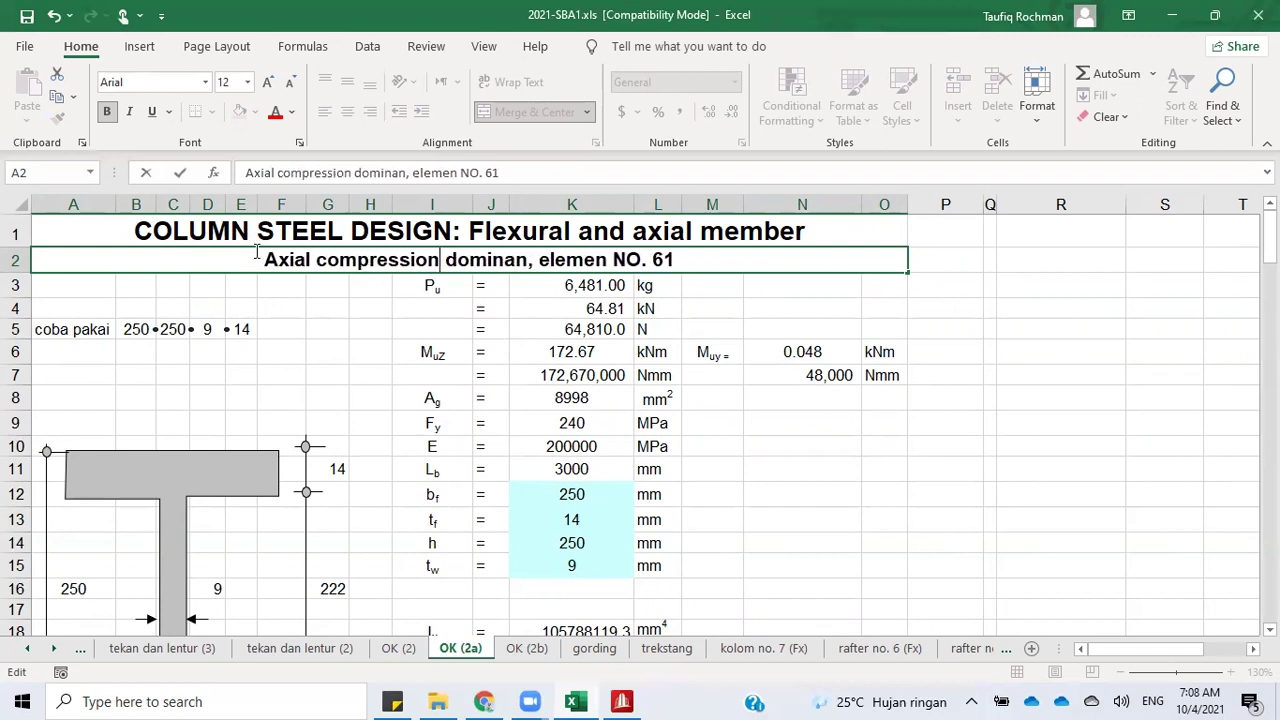
text( Fx)
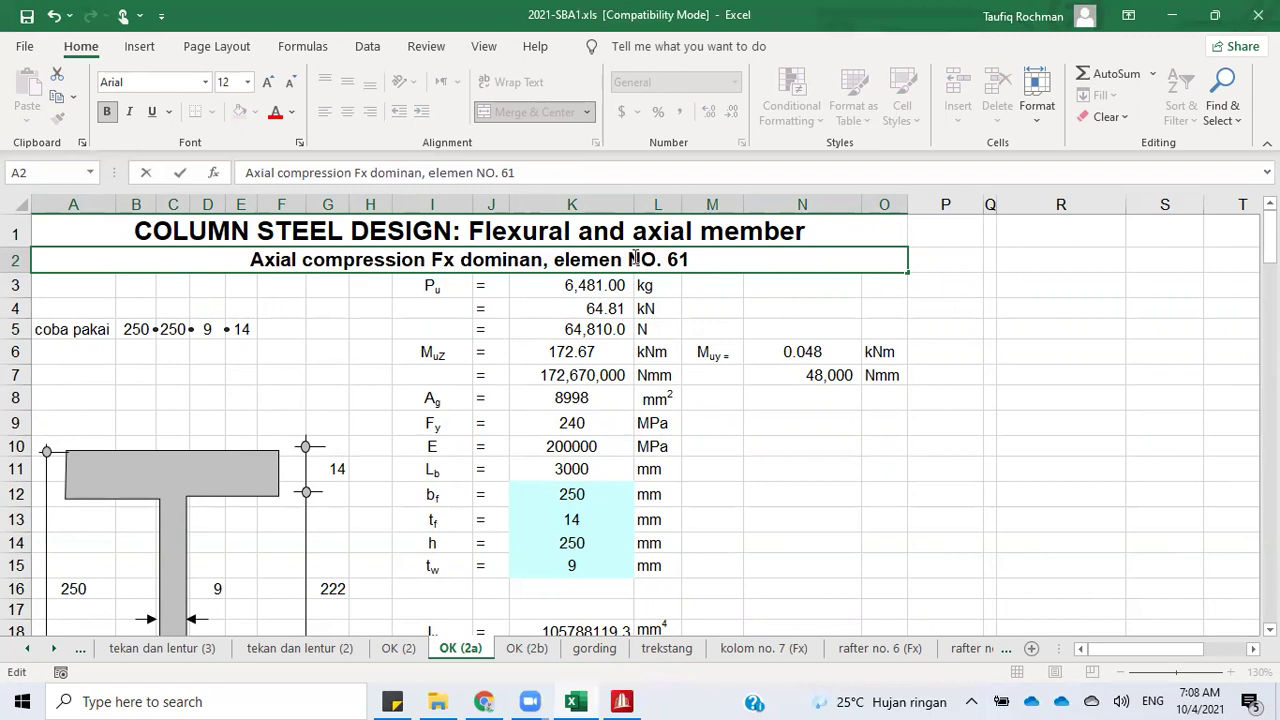
Step: Change the element number at the end of the subtitle to 6
drag(683, 259, 706, 260)
key(BackSpace)
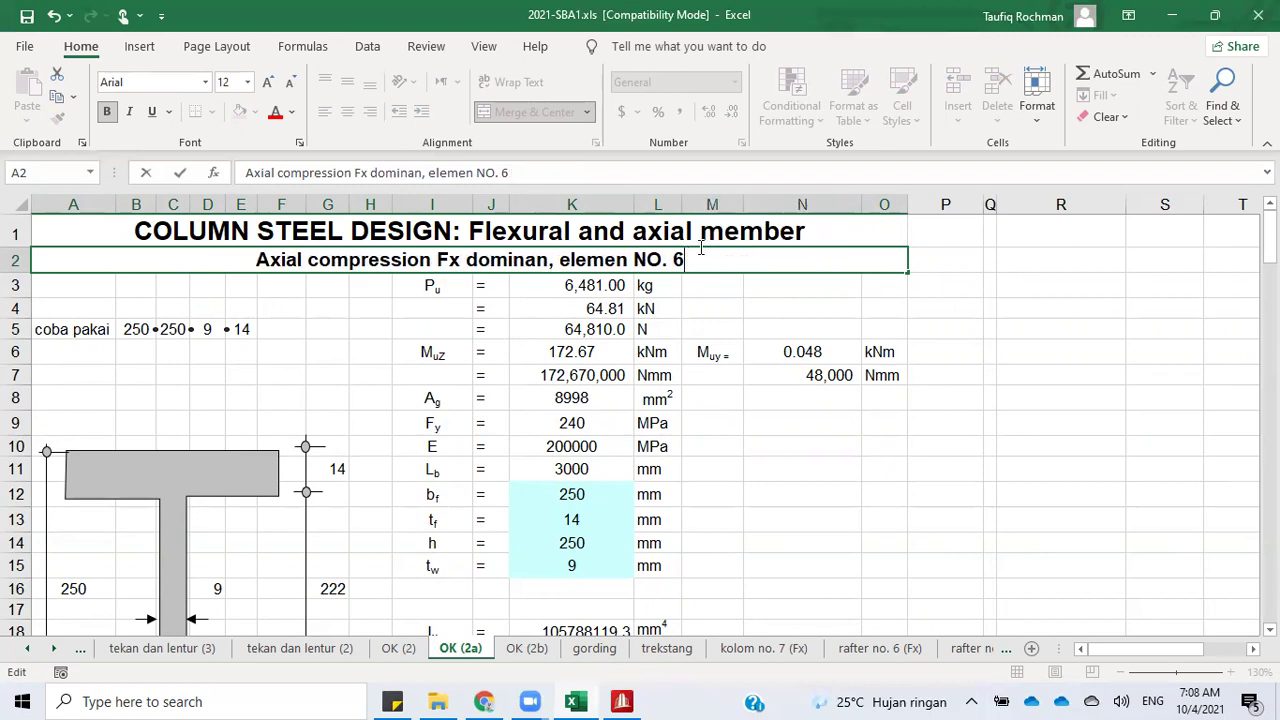
key(Return)
click(838, 400)
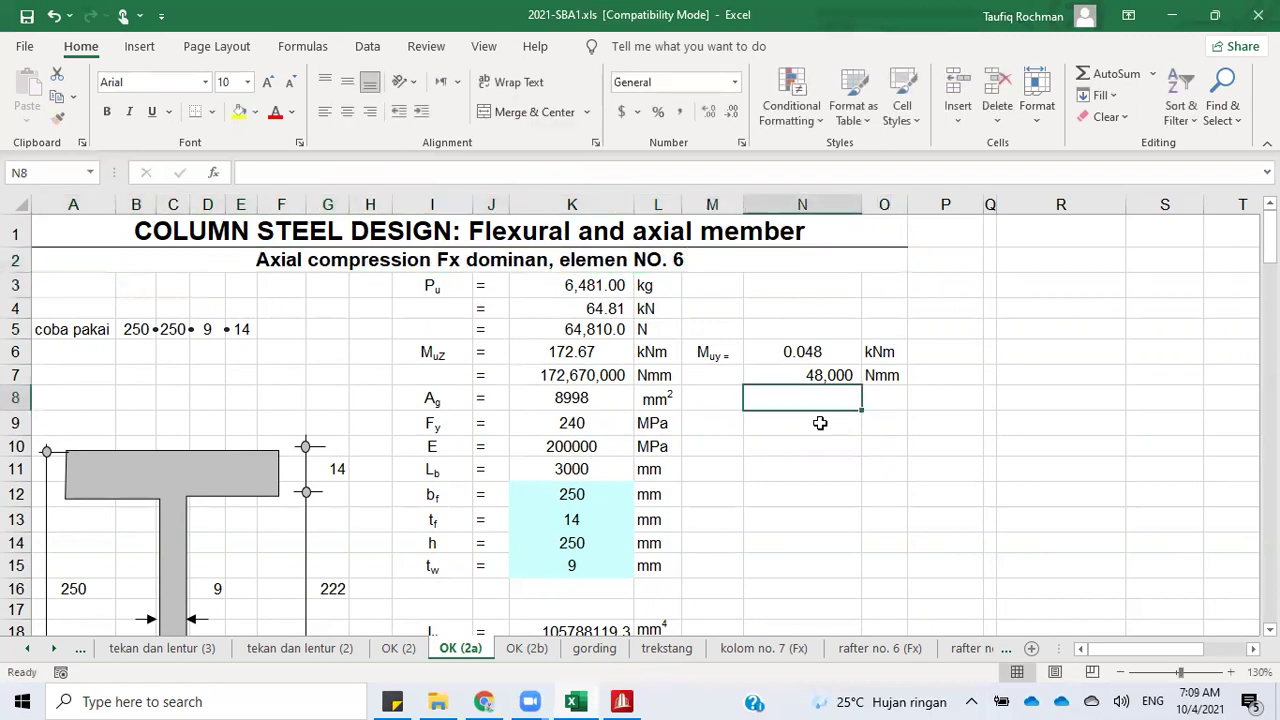
Step: Look up beam 6's governing axial force in the STAAD.Pro beam end force table and enter it in Excel as Pu, 6944.9 kg
click(622, 701)
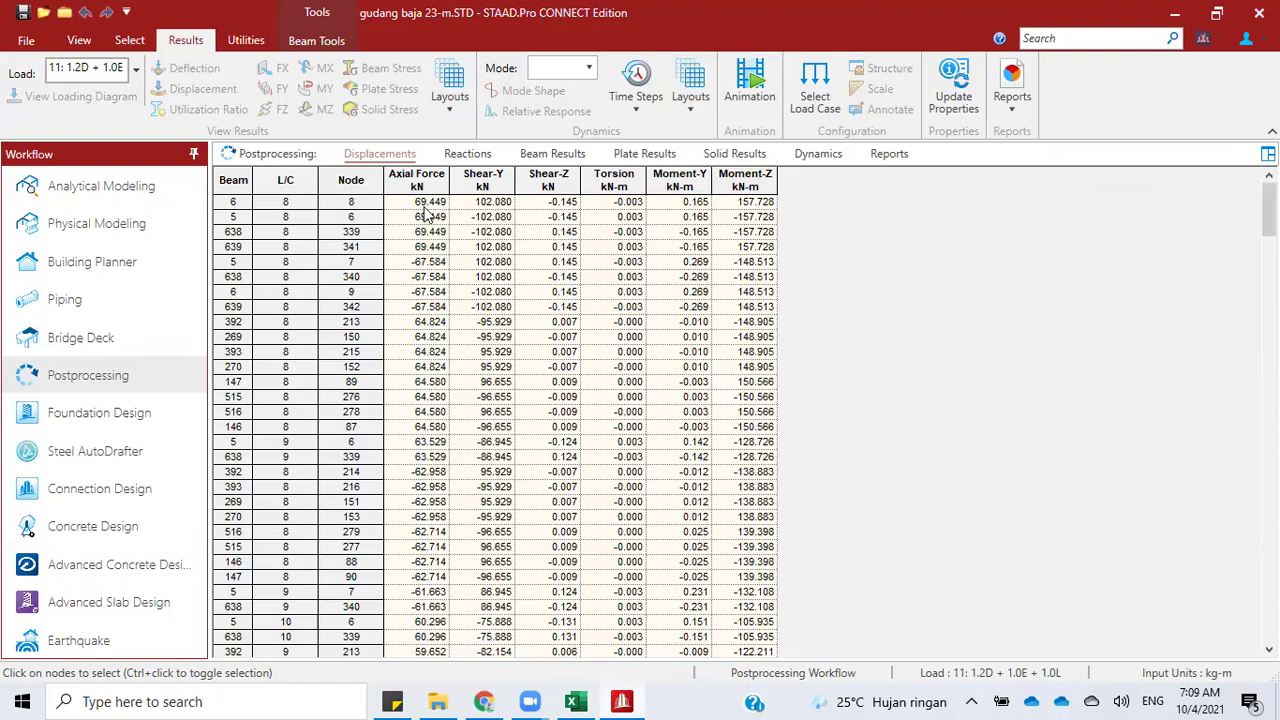
click(576, 701)
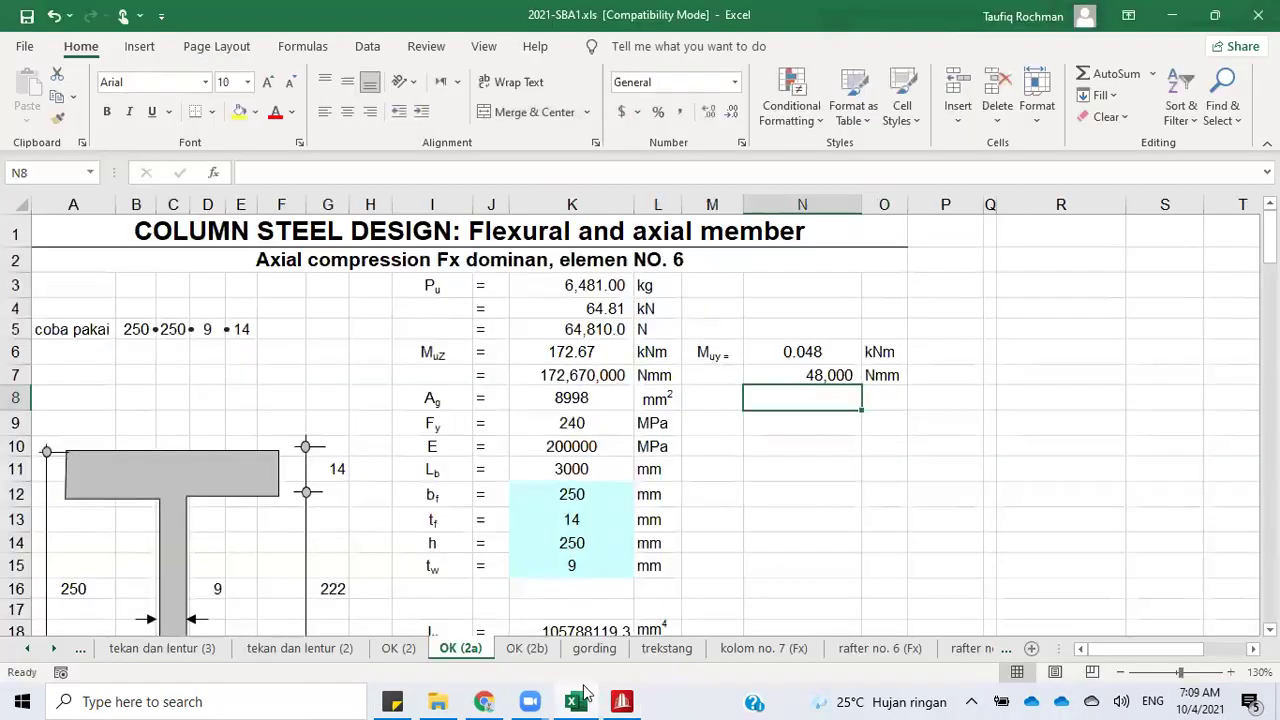
click(585, 285)
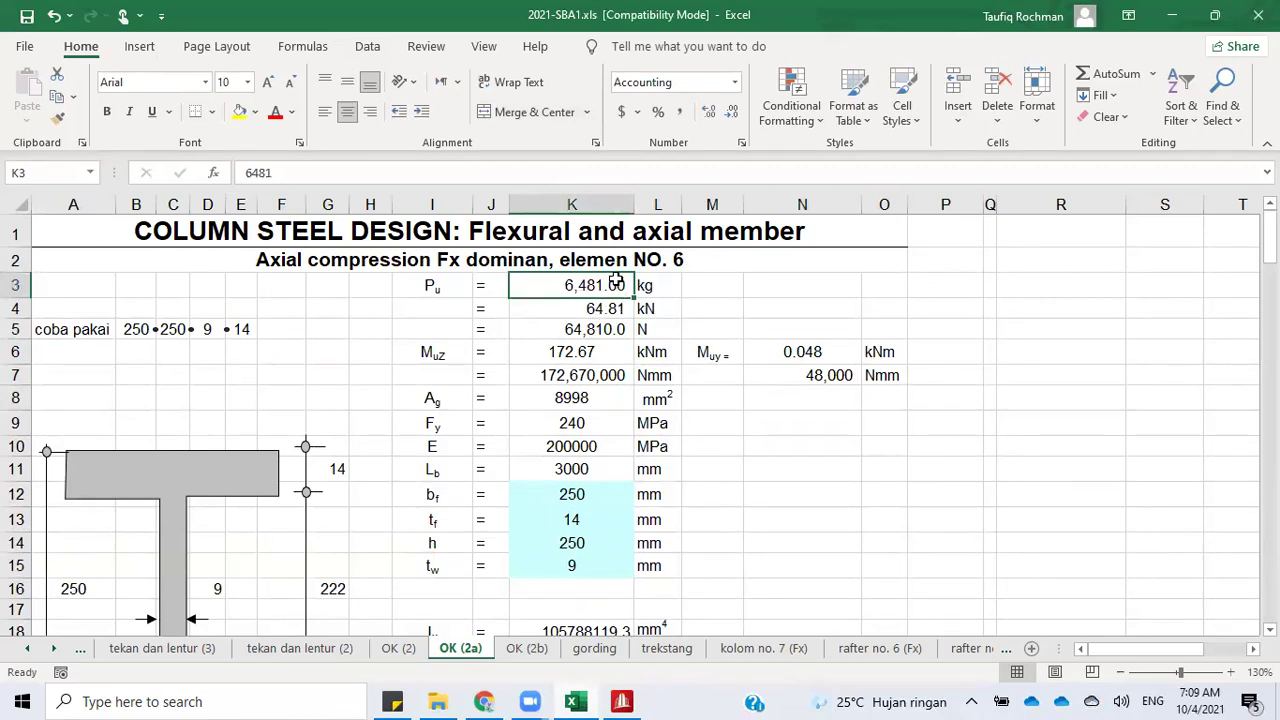
text(69)
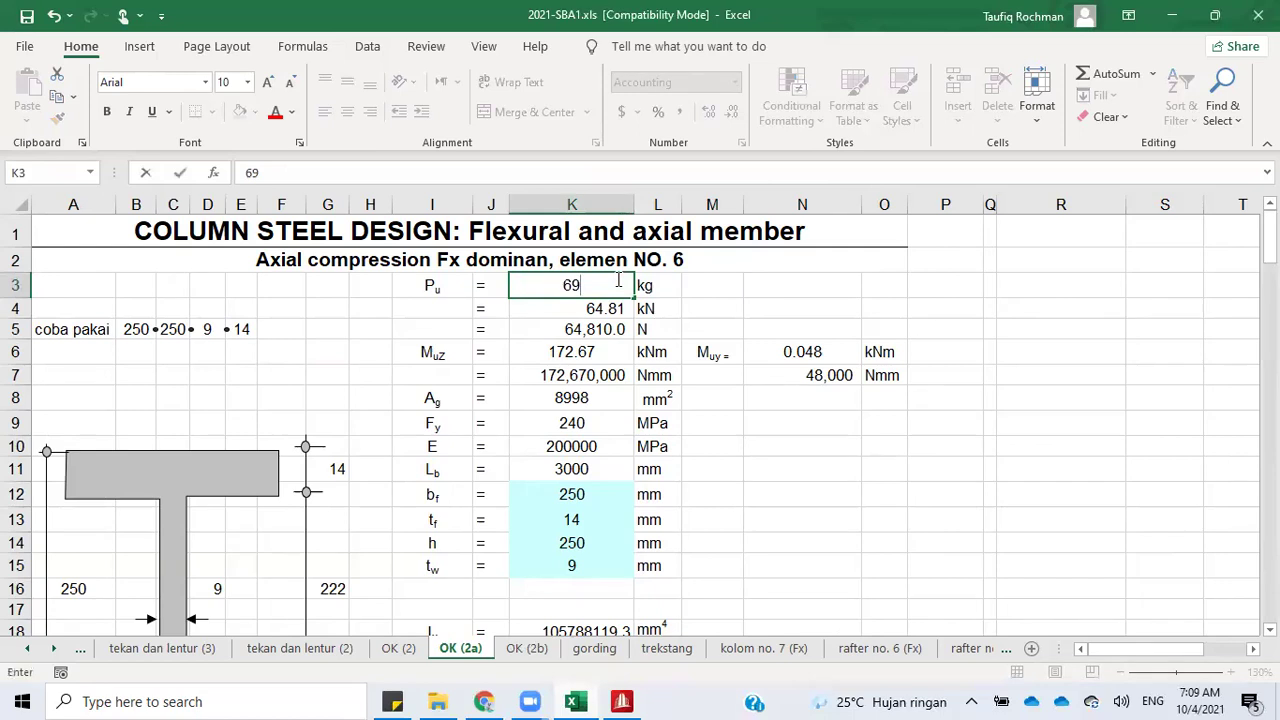
text(445)
key(Return)
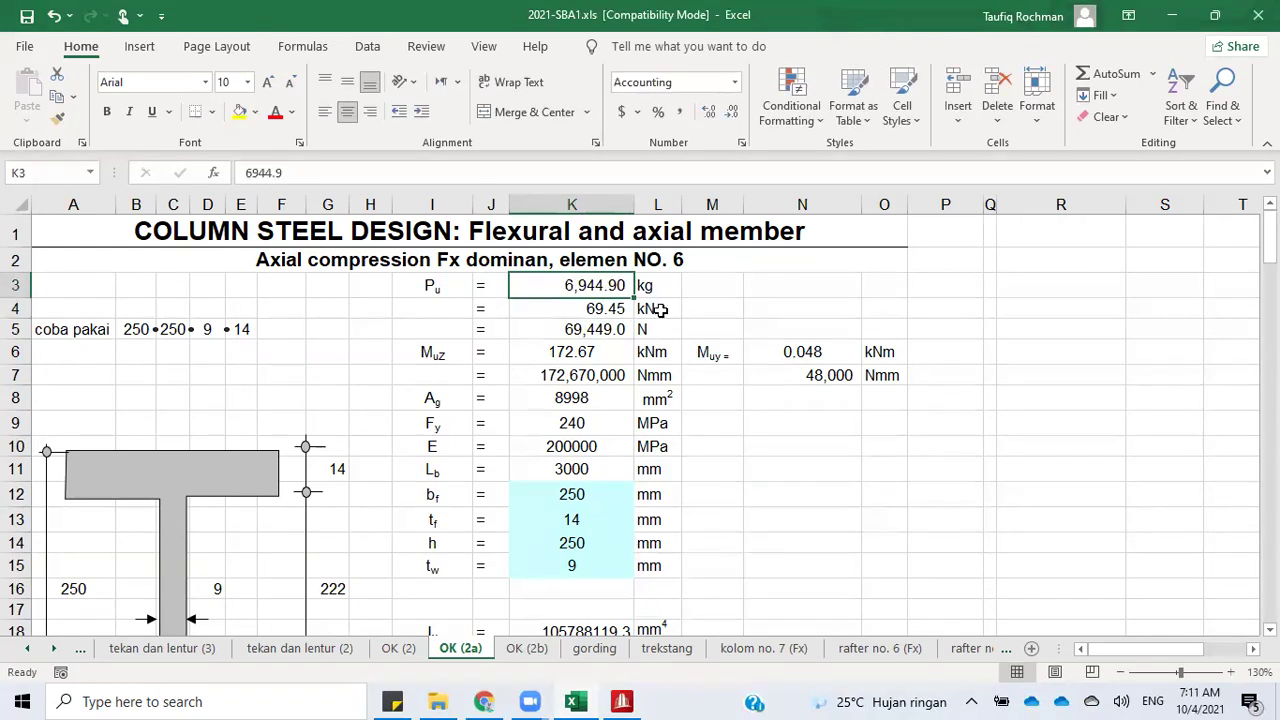
click(820, 447)
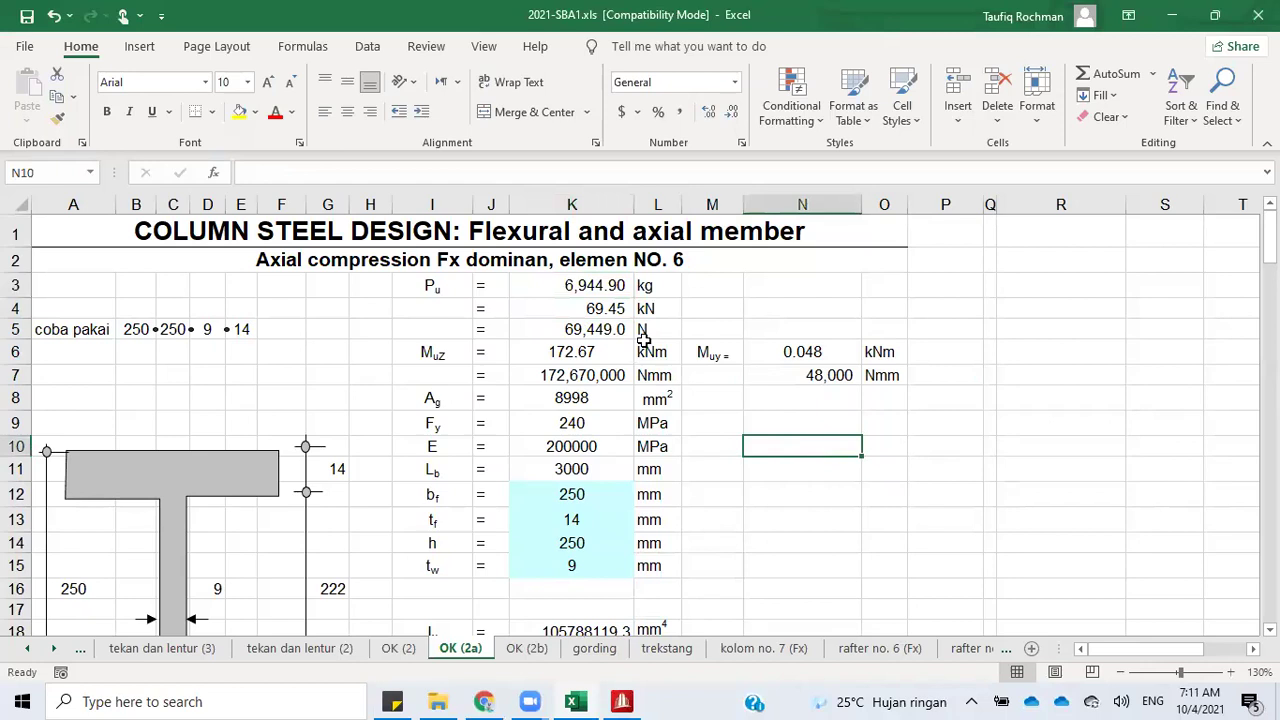
click(616, 288)
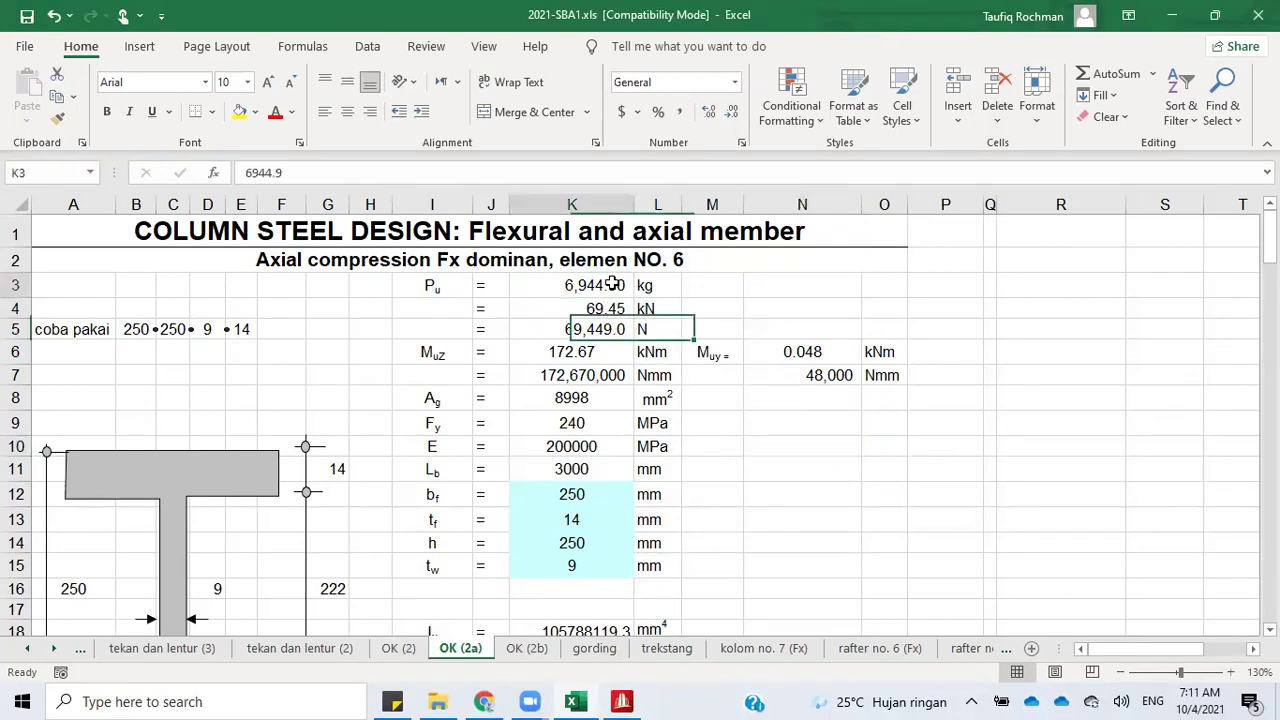
click(716, 301)
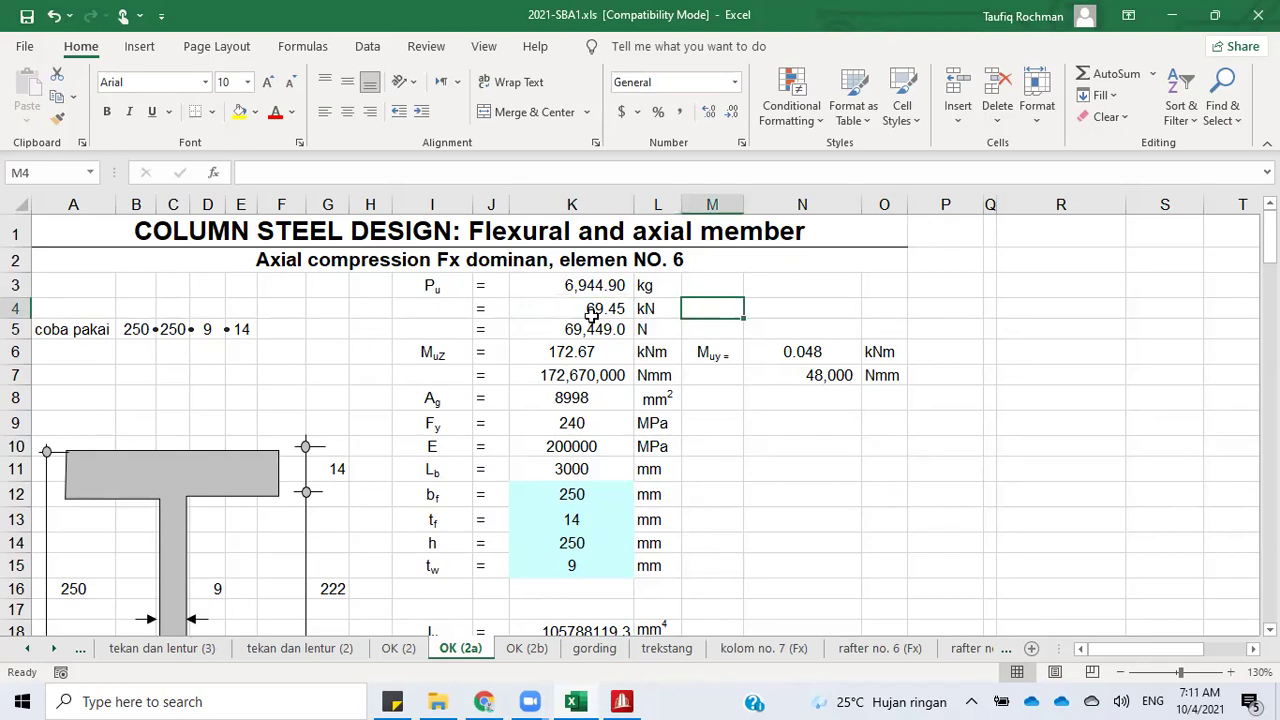
Step: Switch to STAAD.Pro and leave the whole structure in view without the MZ bending diagram or any selected members
click(617, 701)
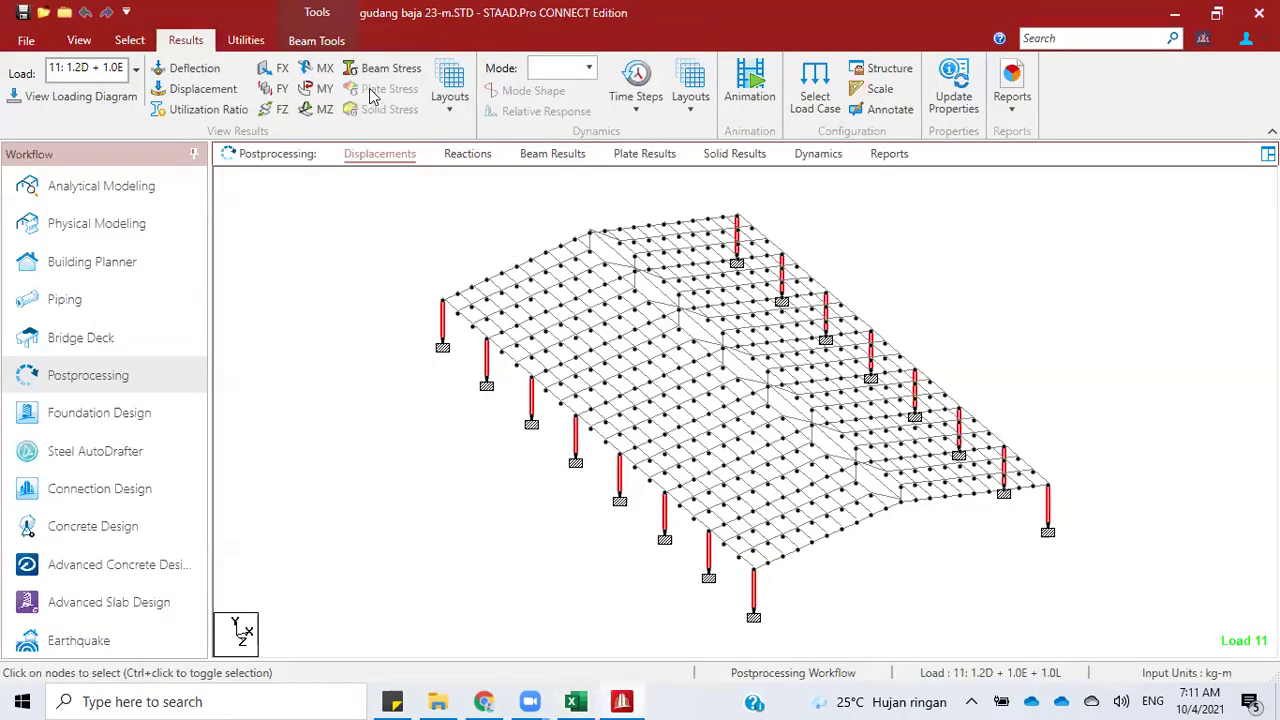
click(316, 111)
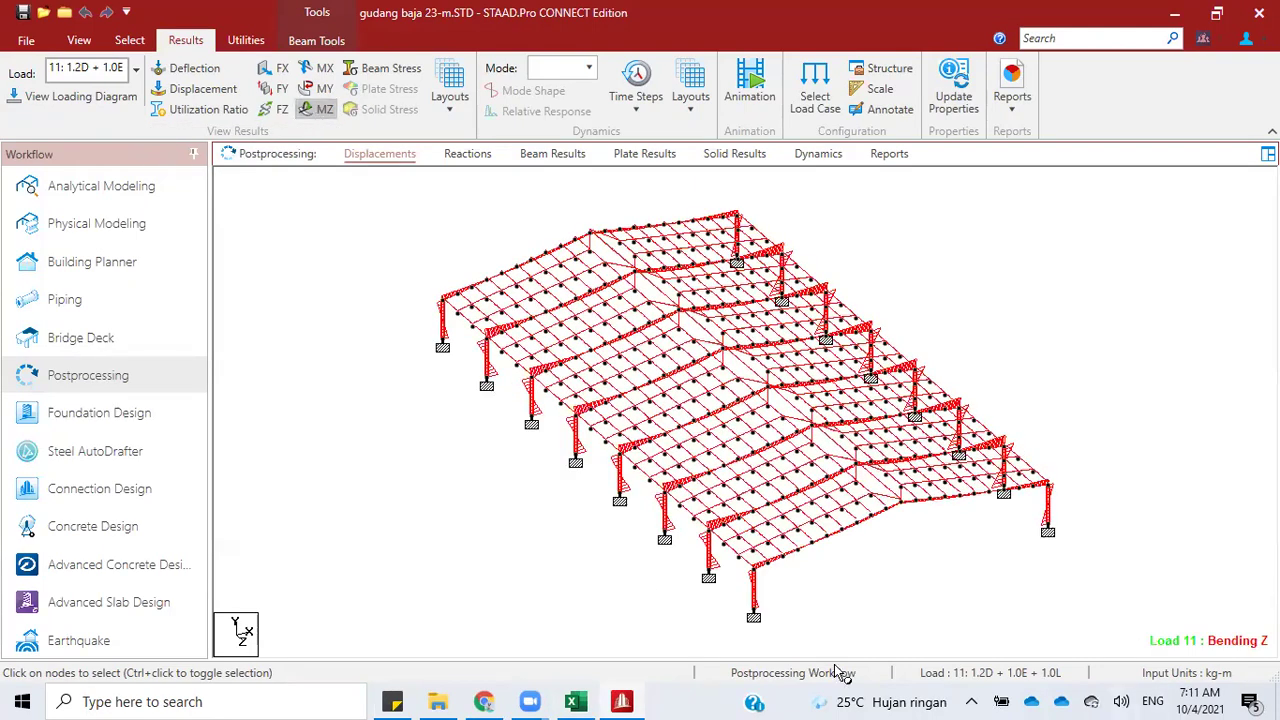
click(318, 111)
drag(829, 369, 966, 360)
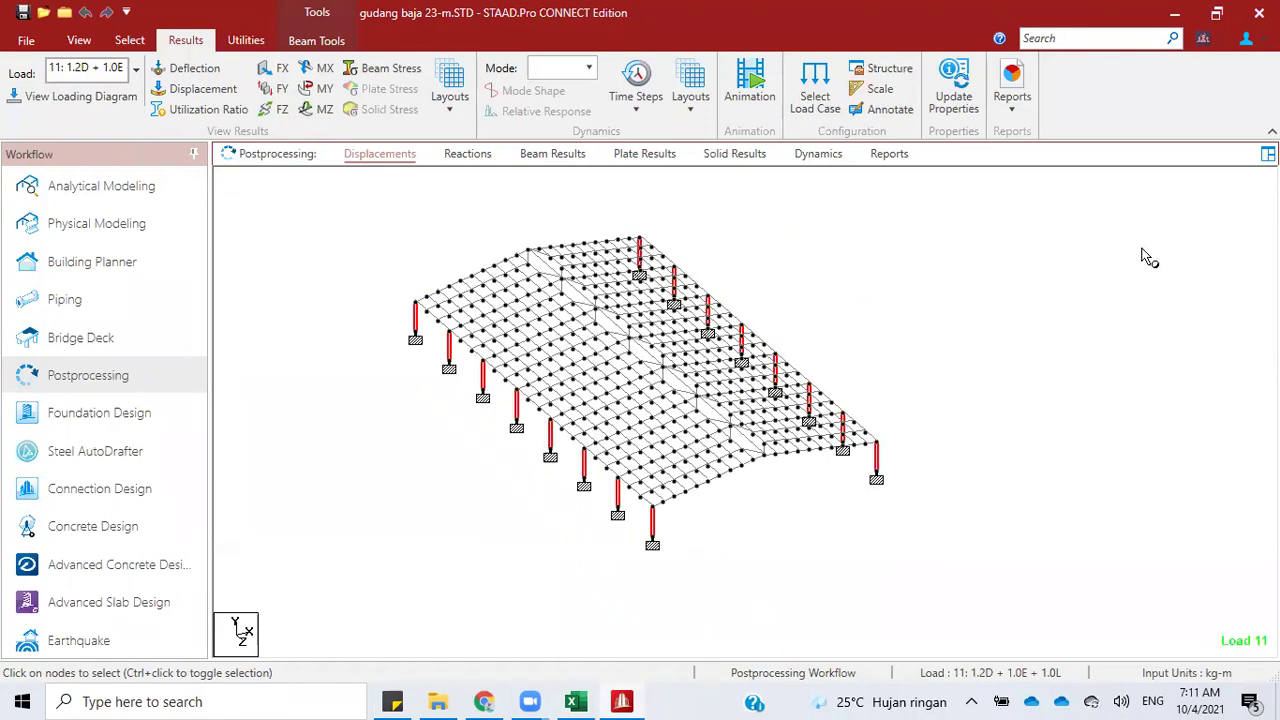
click(960, 343)
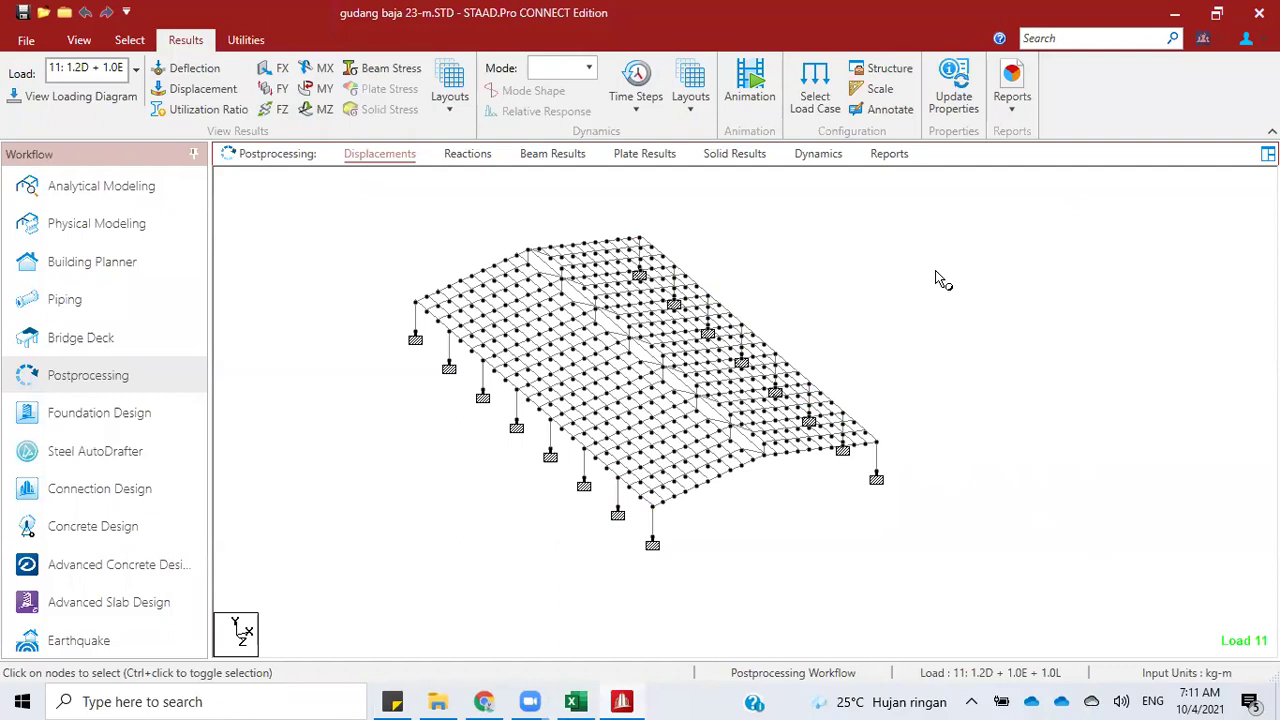
click(27, 98)
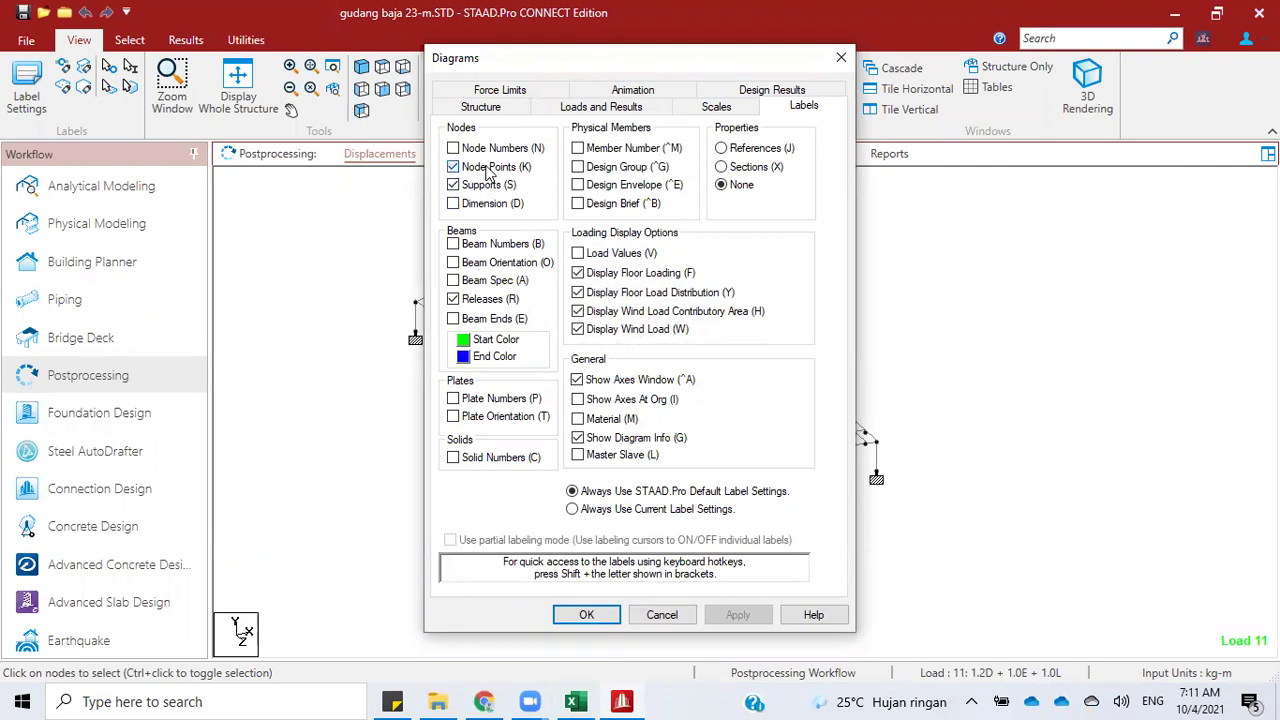
click(653, 608)
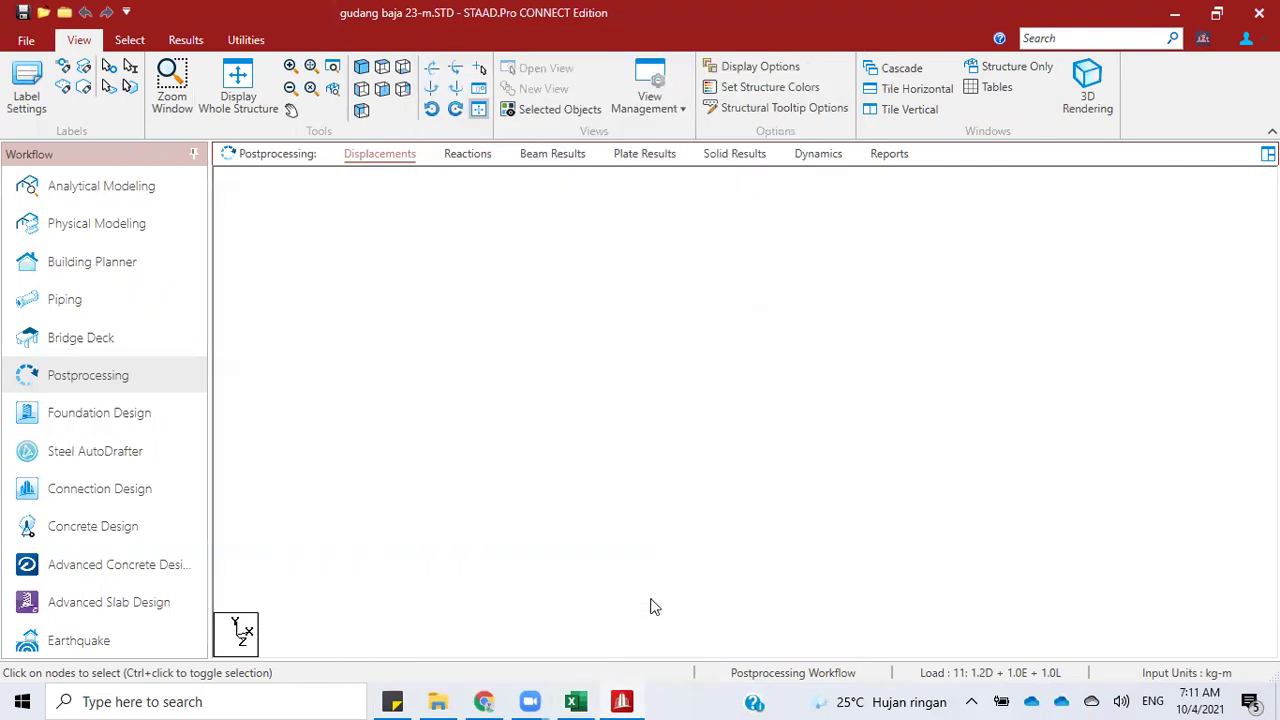
click(35, 105)
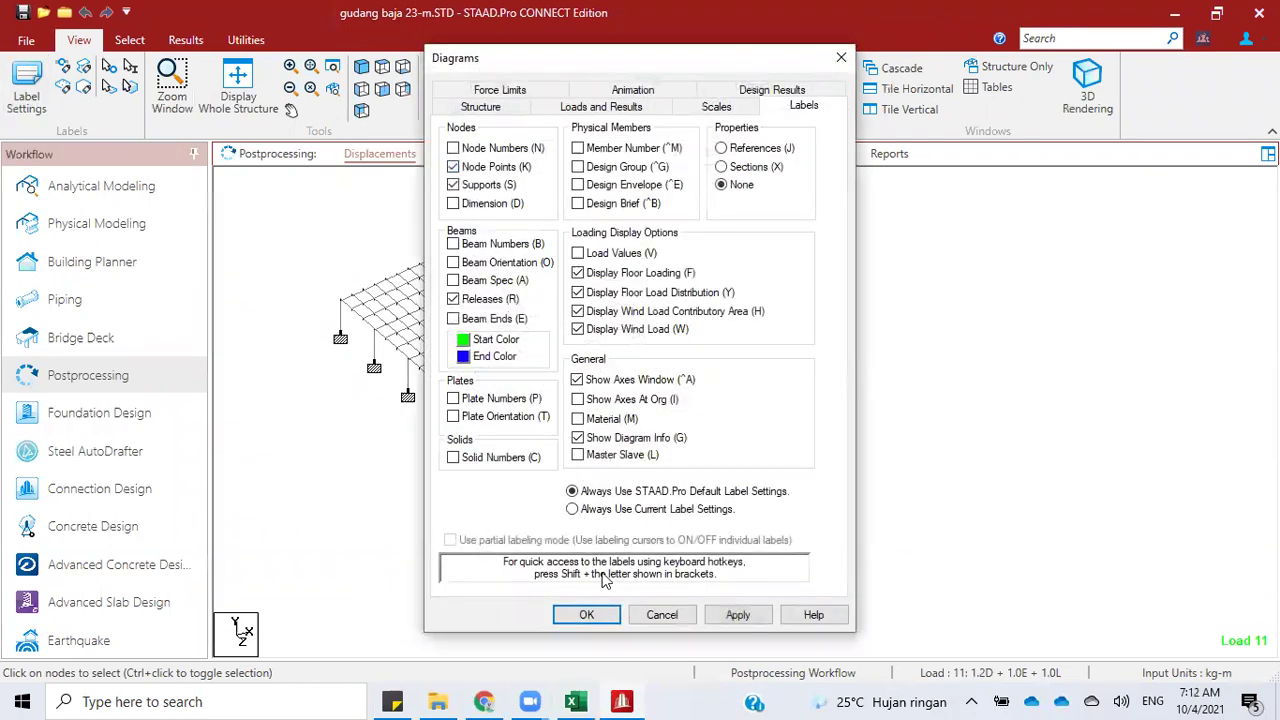
click(661, 614)
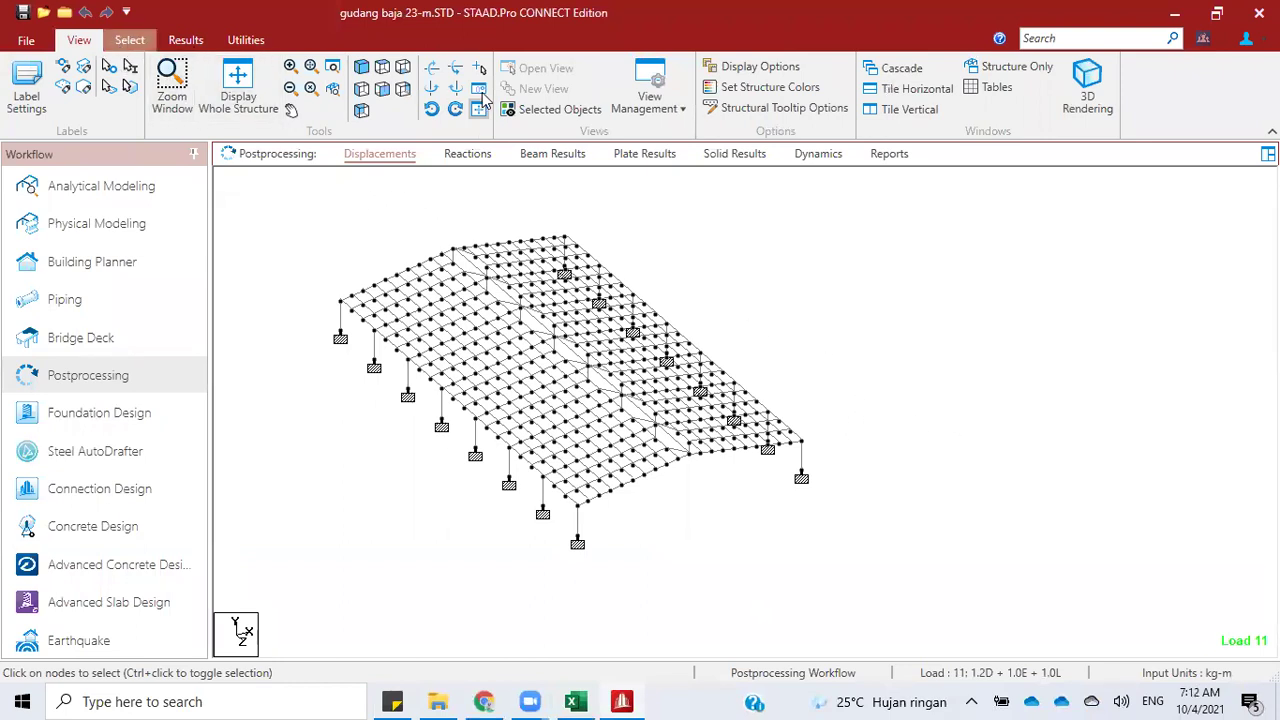
Step: Select all the columns as beams parallel to the Y axis and capture the STAAD.Pro screen to the clipboard
scroll(457, 96, down, 1)
click(770, 67)
click(757, 119)
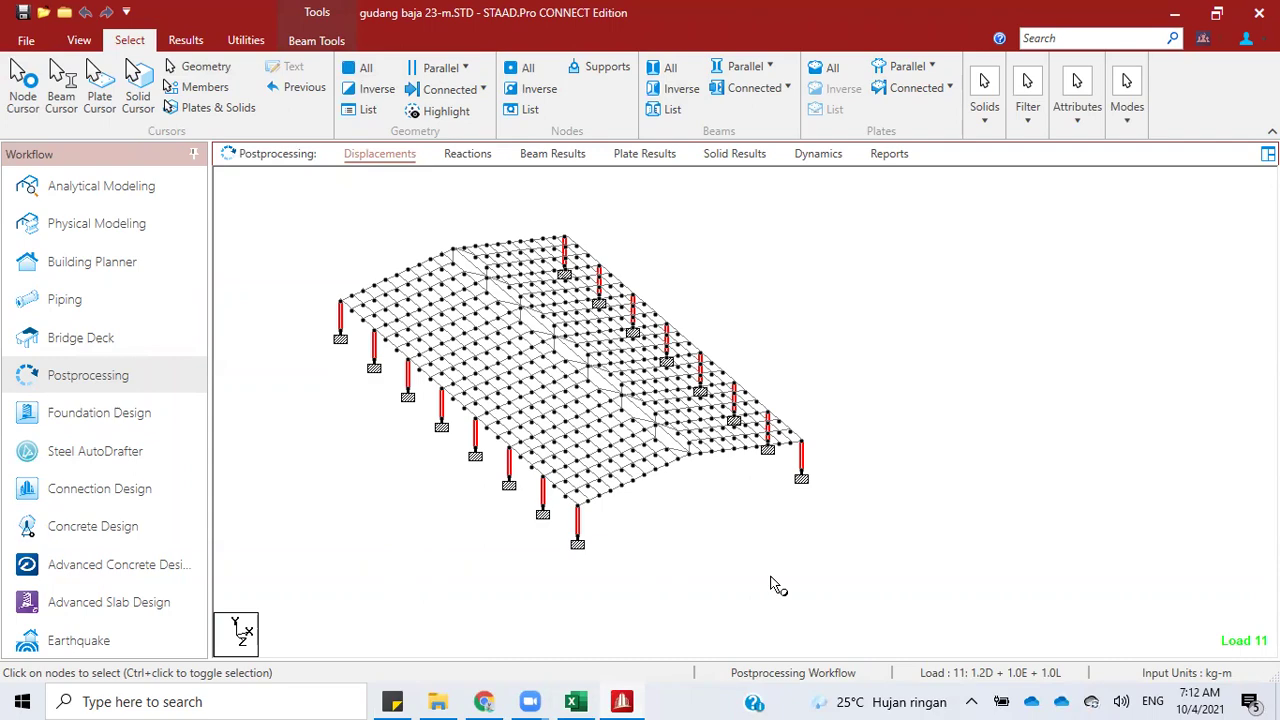
Step: Switch to Excel and delete the old structure picture below the persamaan 2 check on the OK (2a) sheet
click(588, 701)
scroll(709, 537, down, 20)
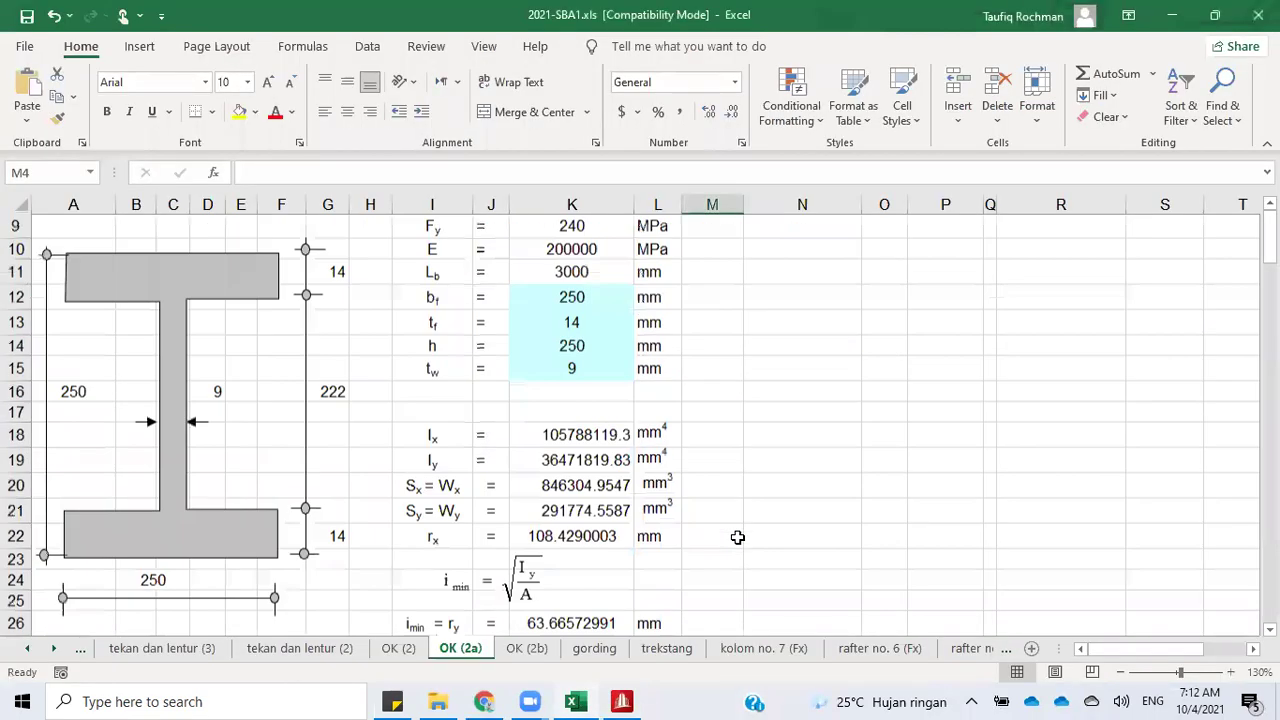
scroll(737, 536, down, 14)
scroll(737, 536, up, 6)
scroll(737, 536, down, 6)
scroll(737, 536, down, 6)
scroll(560, 431, up, 6)
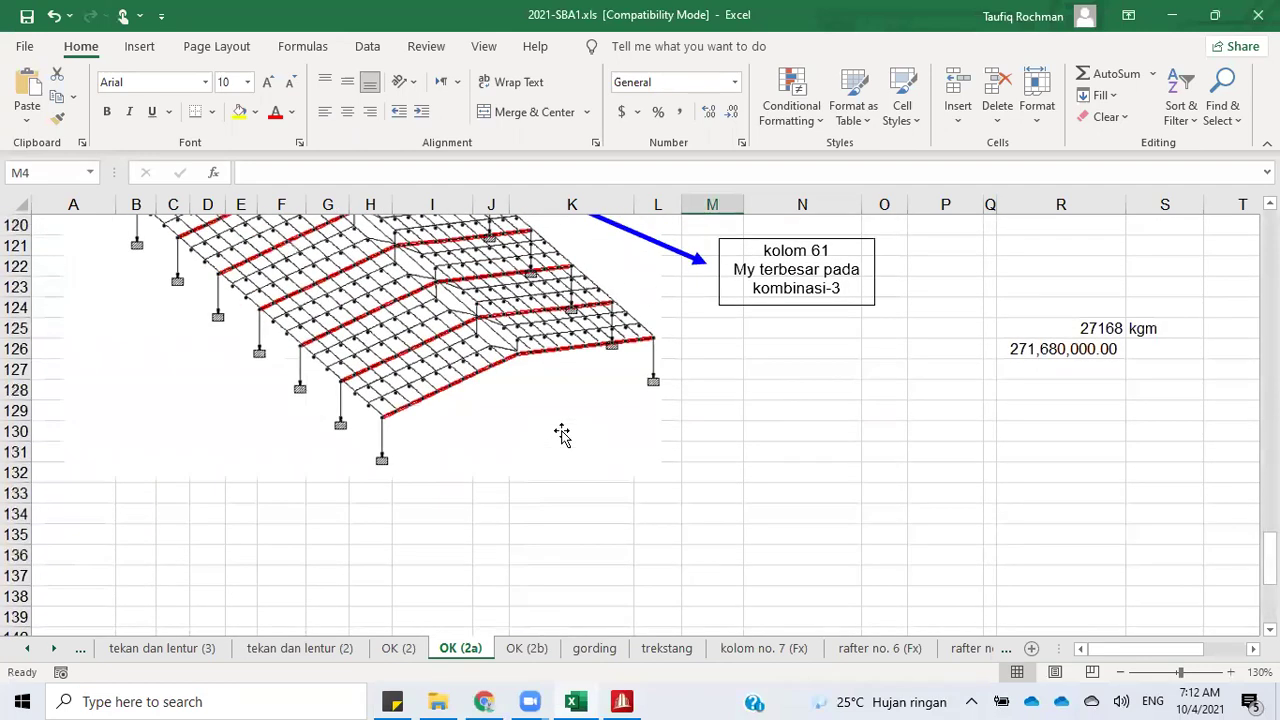
scroll(561, 433, up, 6)
click(413, 553)
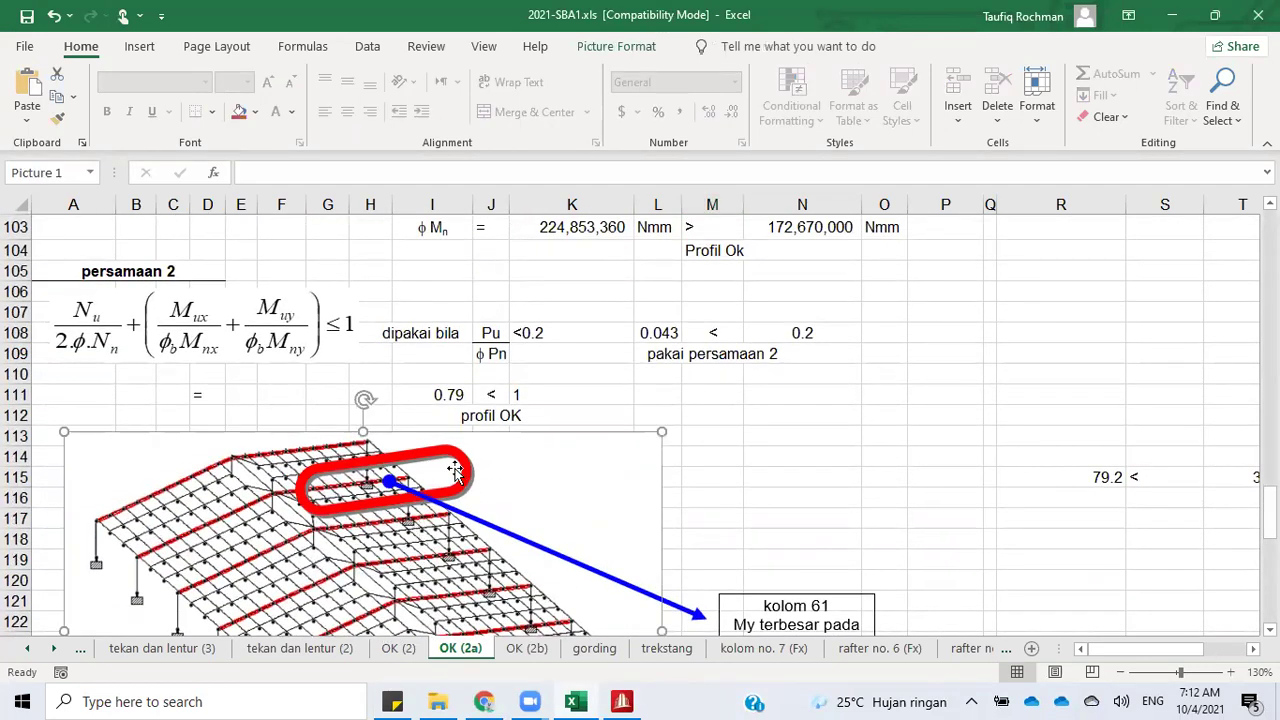
key(Delete)
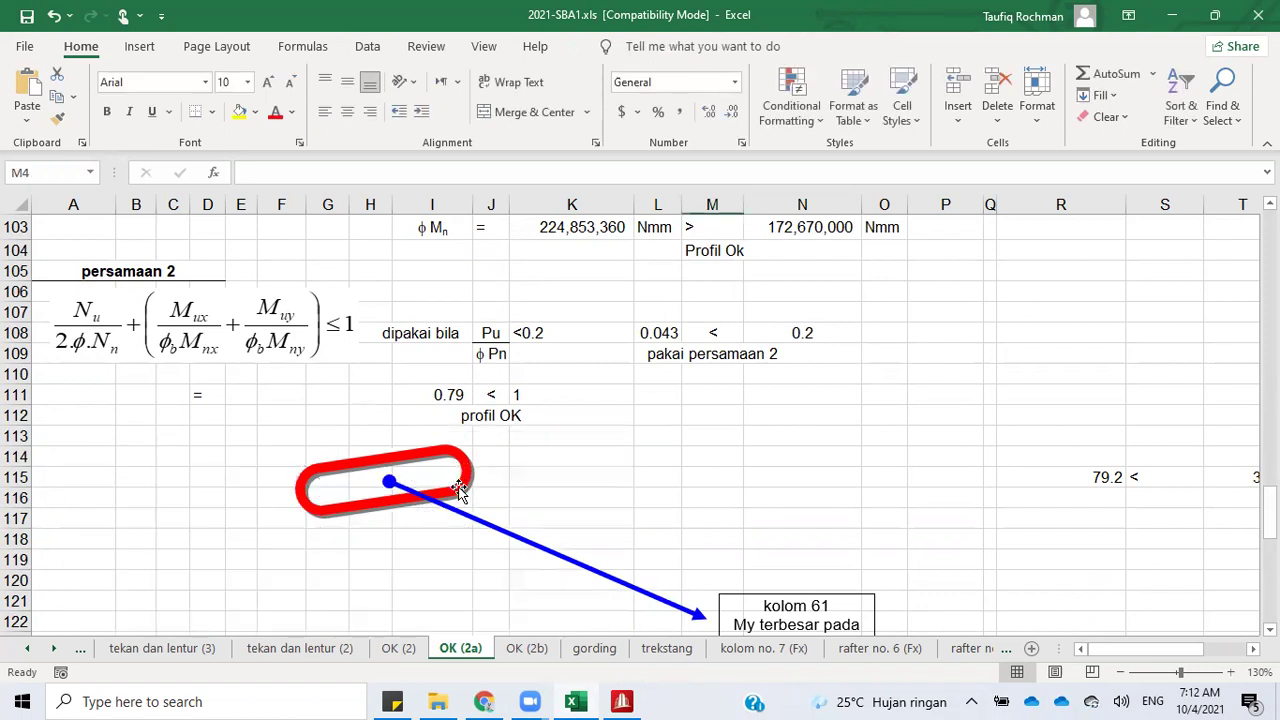
Step: Paste the captured STAAD.Pro screenshot at cell B115, below the persamaan 2 check
click(137, 475)
right_click(139, 474)
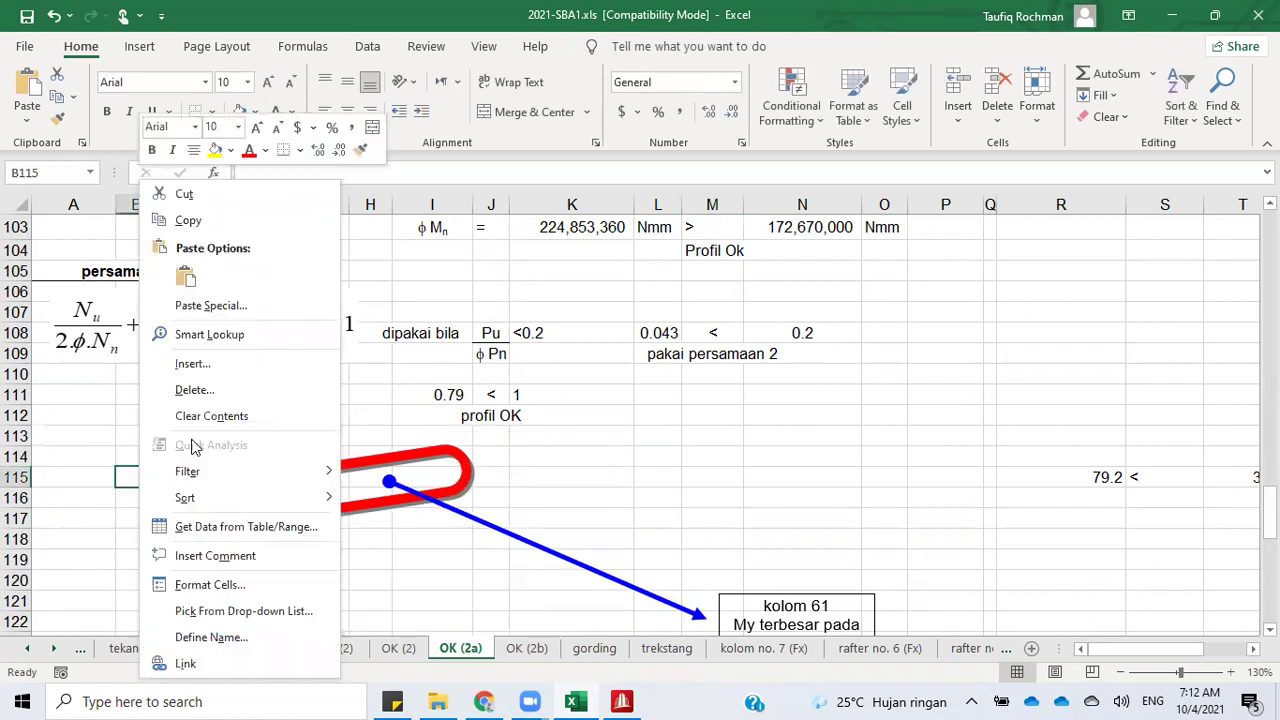
click(177, 280)
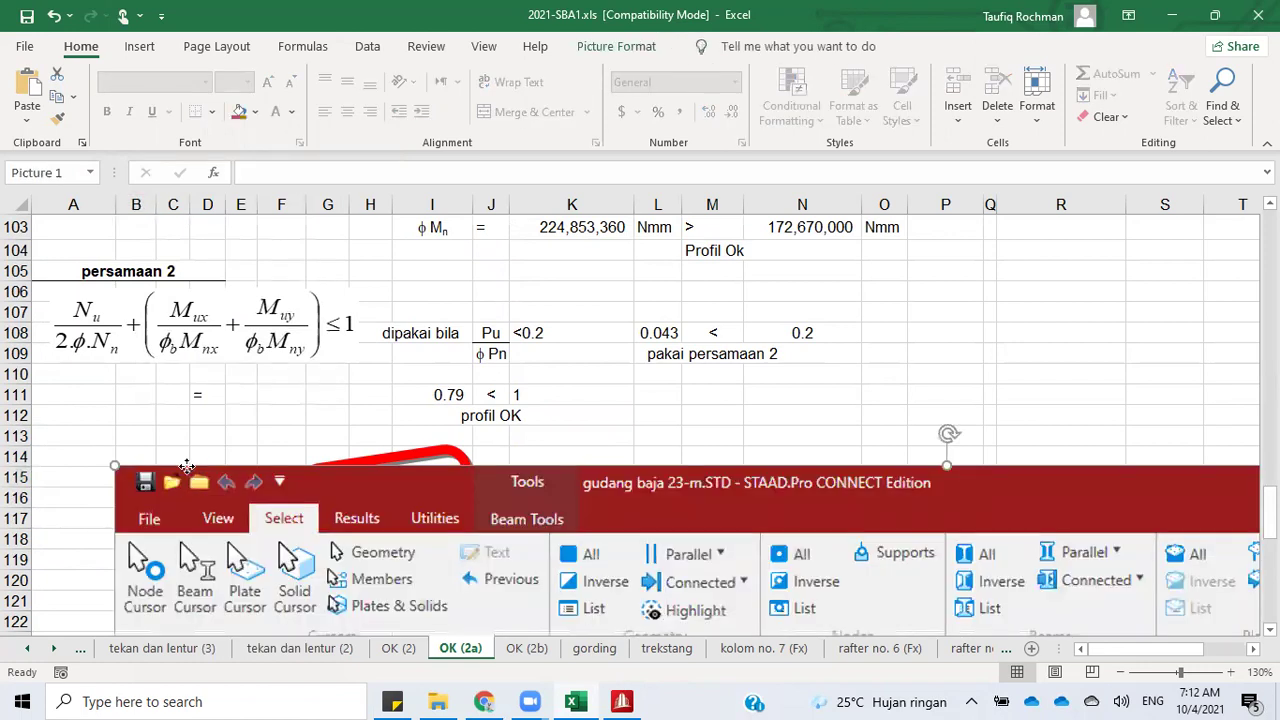
Step: Crop the STAAD.Pro ribbon, workflow list and lower screen area off the pasted screenshot's top, left and bottom sides
right_click(170, 494)
click(230, 530)
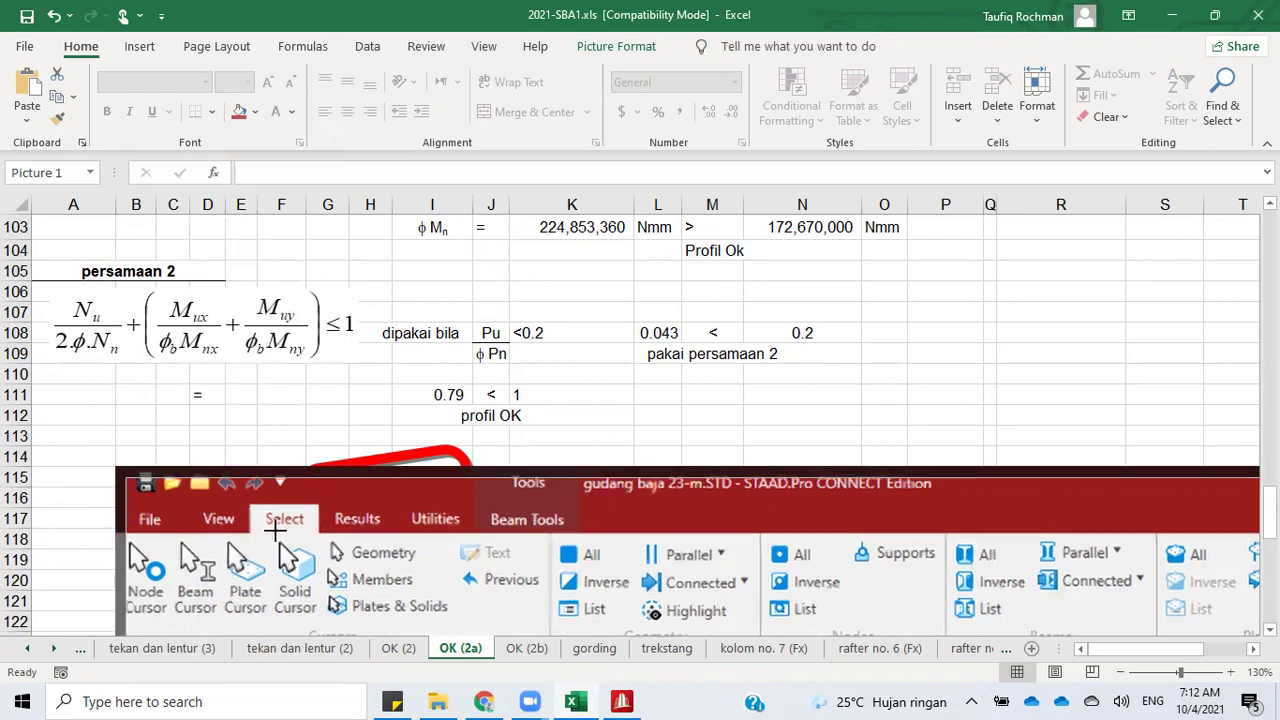
click(406, 587)
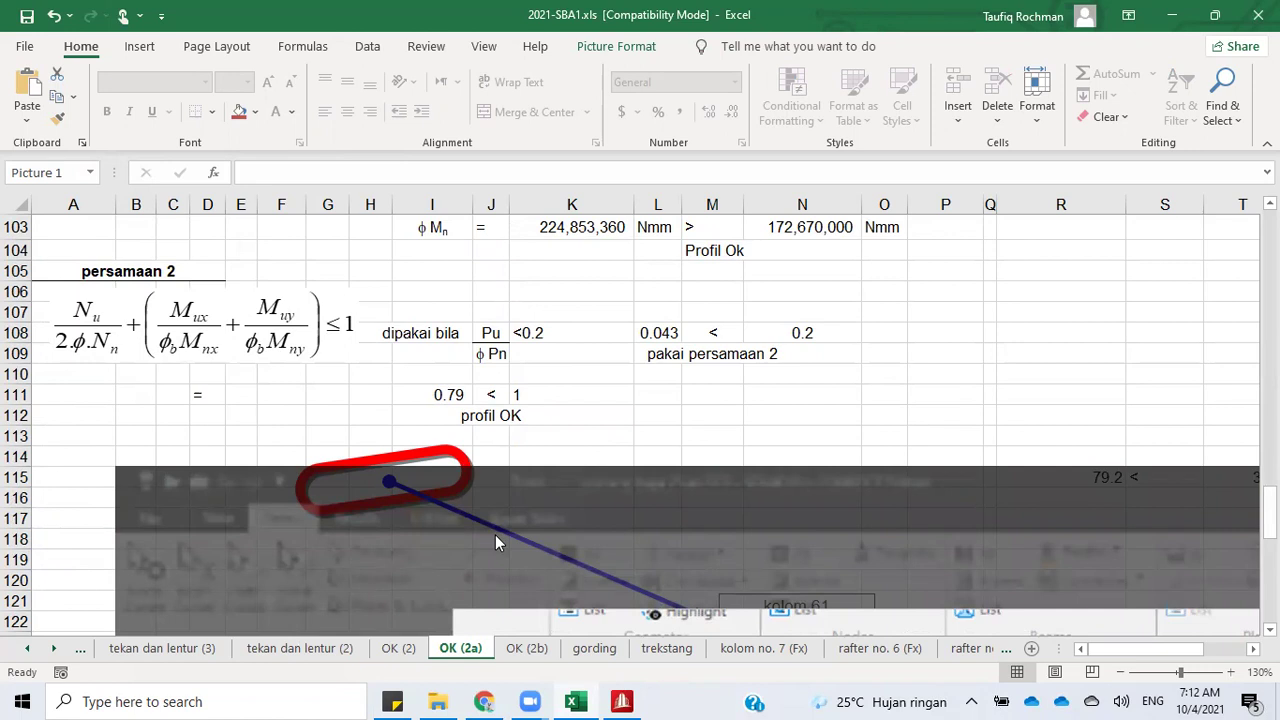
scroll(520, 540, down, 6)
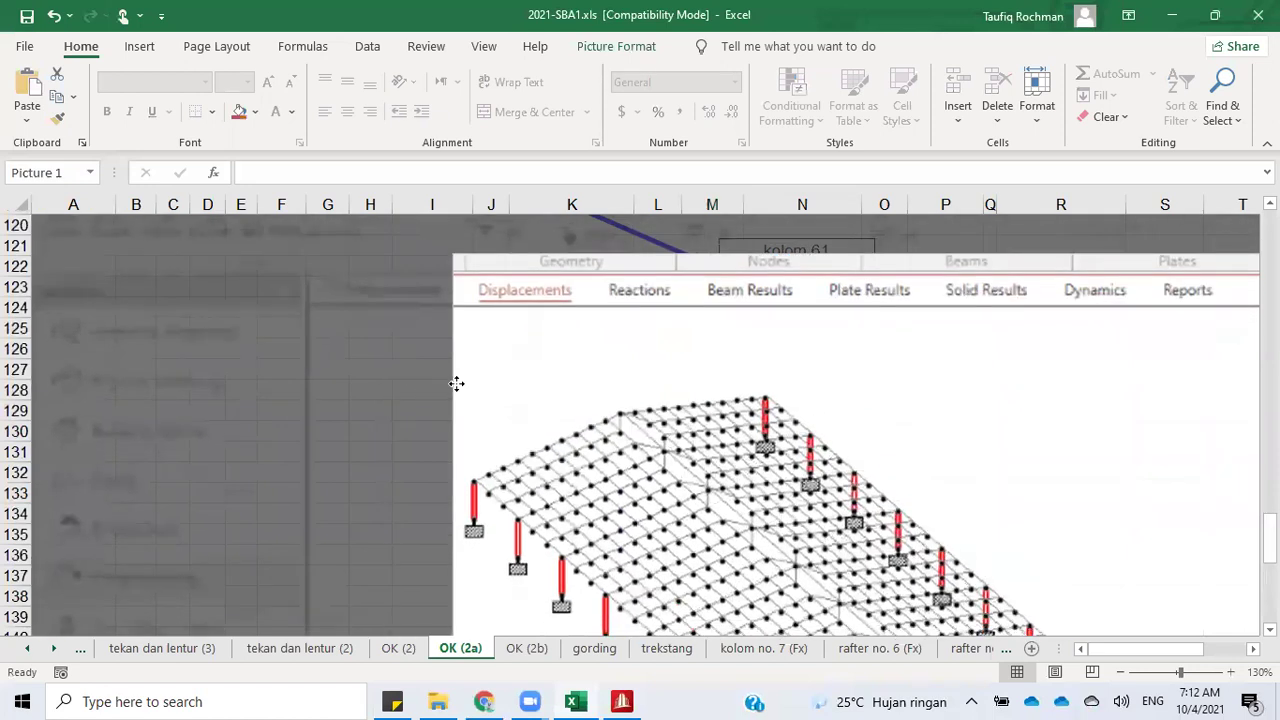
drag(455, 255, 459, 390)
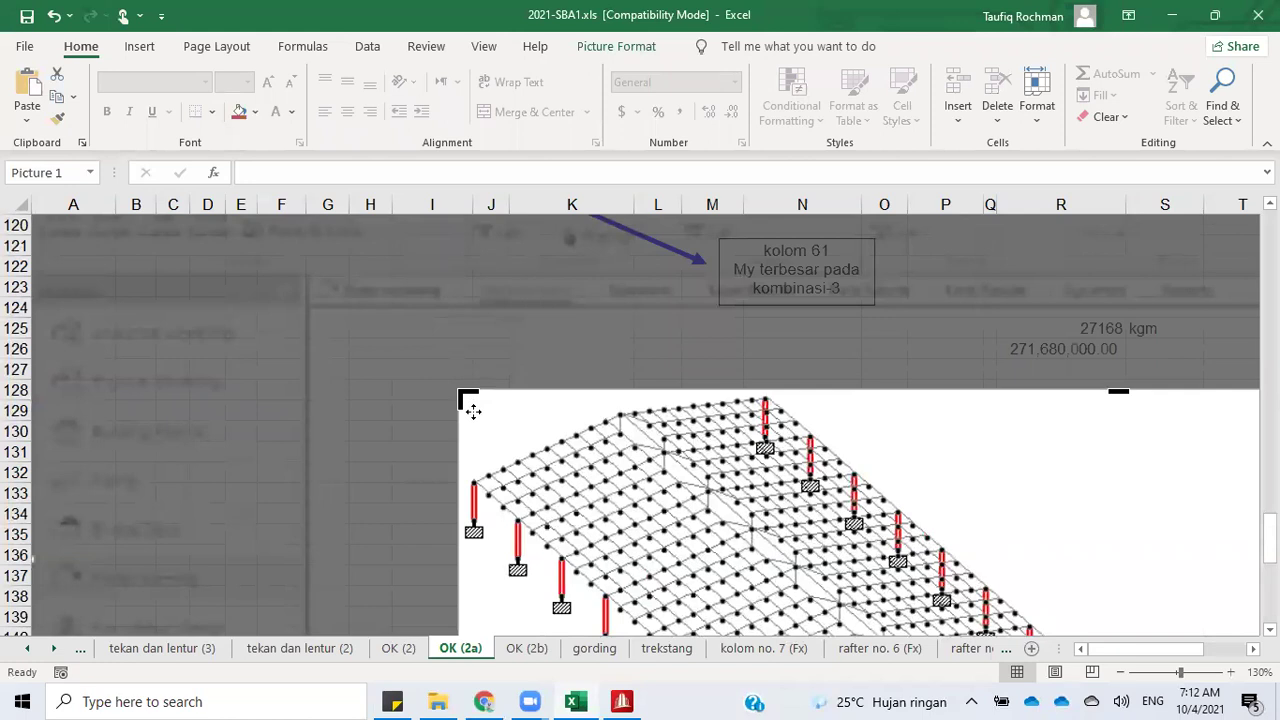
scroll(485, 410, down, 10)
drag(1118, 342, 1058, 221)
click(1003, 557)
Step: Crop the empty area beside the structure off the screenshot's right side, ending just past the last column
drag(1147, 655, 1178, 654)
key(ctrl+z)
key(ctrl+z)
drag(1176, 647, 1238, 654)
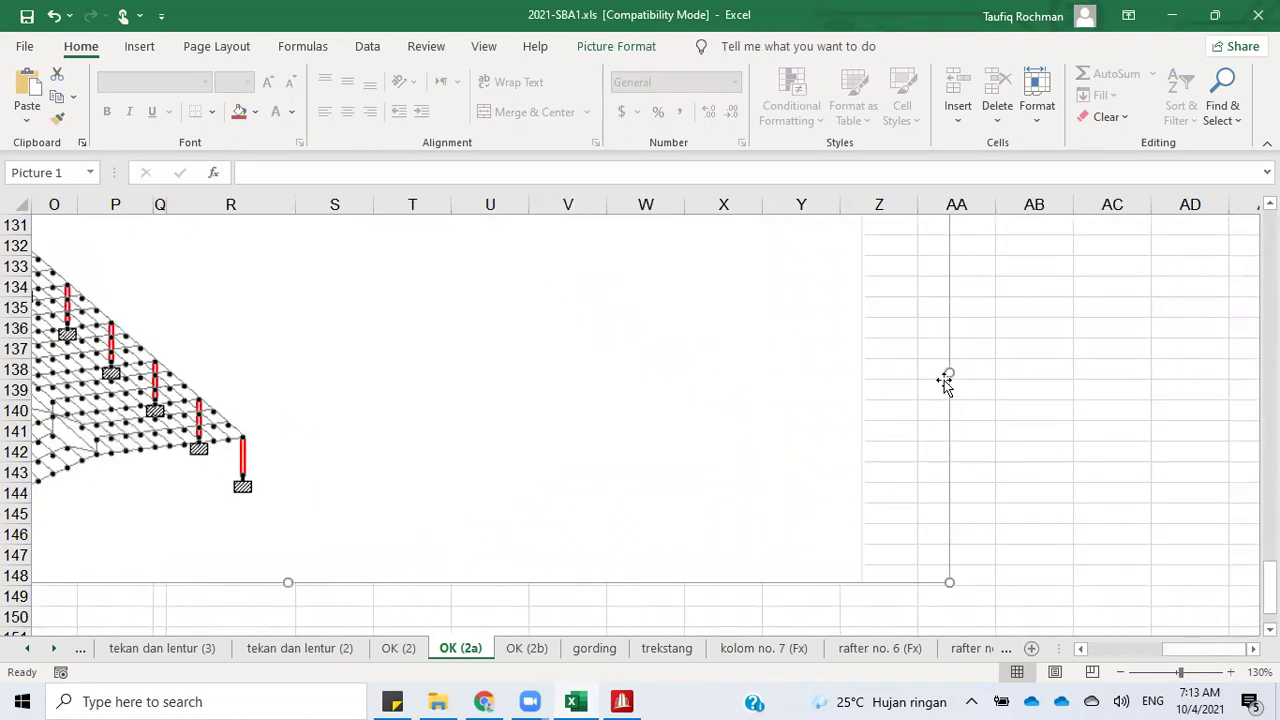
right_click(754, 344)
click(810, 268)
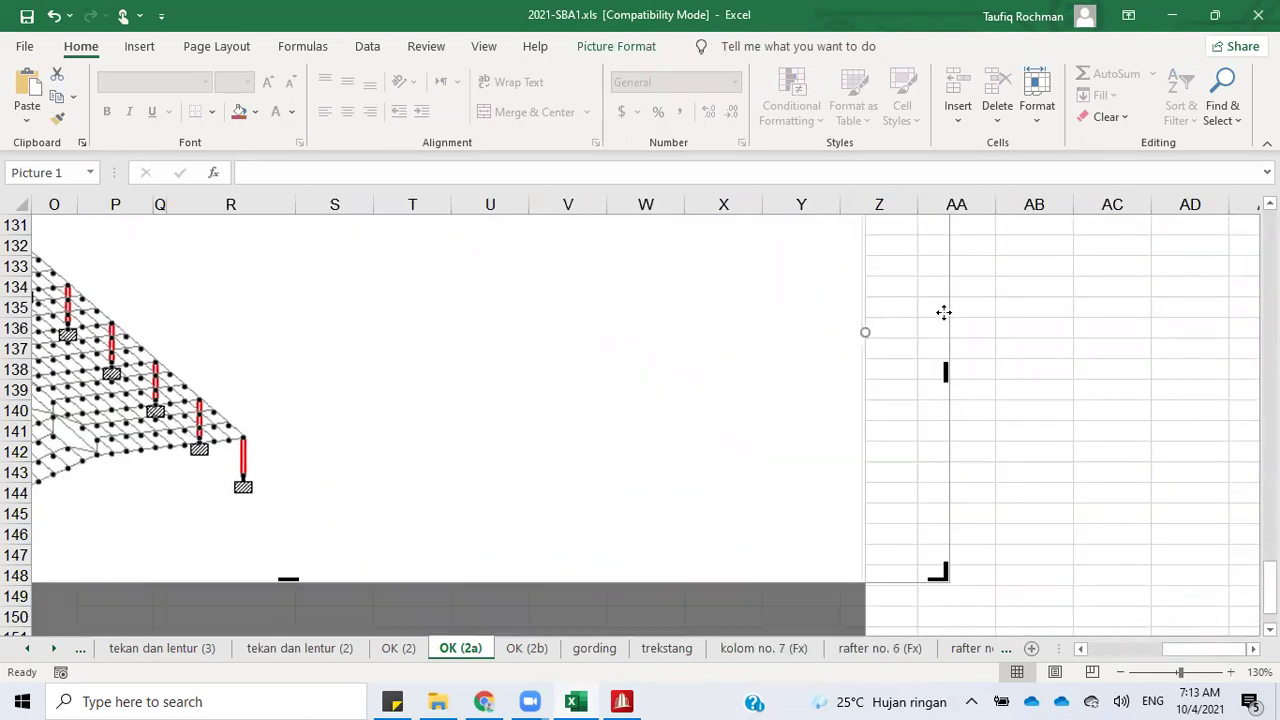
drag(945, 374, 262, 466)
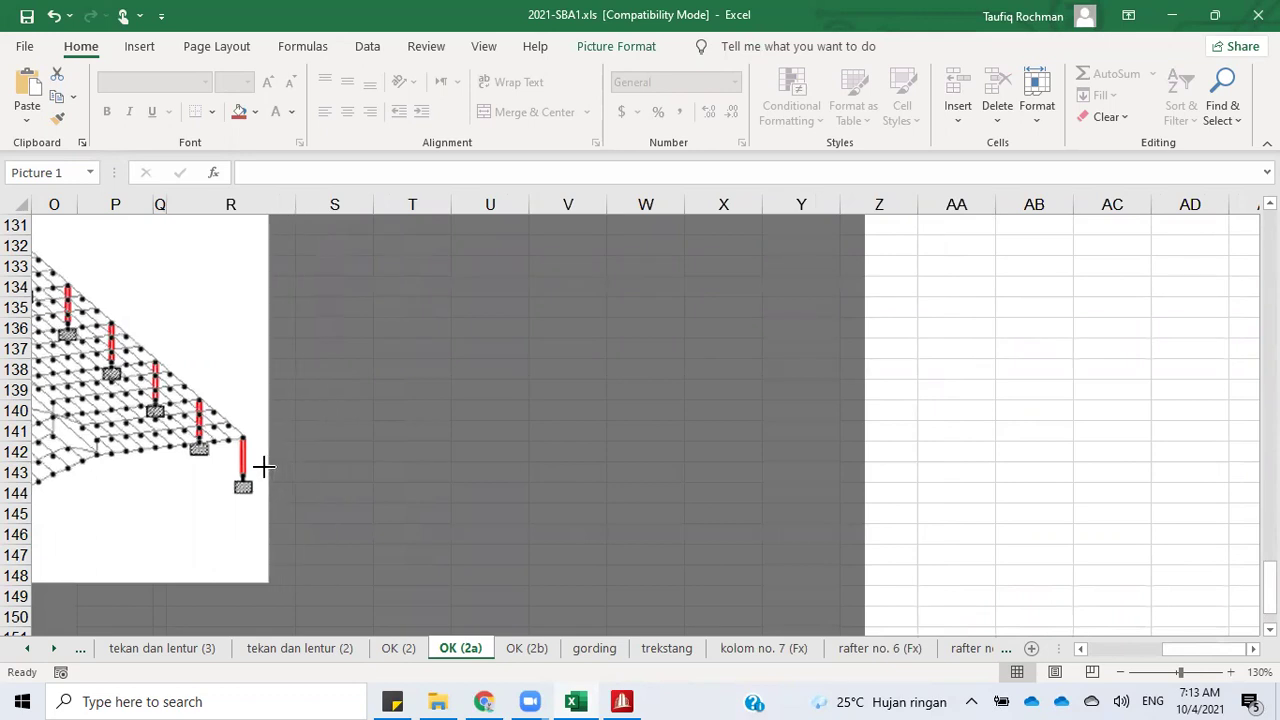
click(1120, 417)
Step: Move the cropped structure picture directly below the "profil OK" result, starting at row 113 across columns A to L
drag(1203, 648, 900, 618)
scroll(788, 553, up, 5)
scroll(788, 553, up, 1)
drag(788, 553, 376, 197)
key(Escape)
scroll(486, 400, down, 5)
scroll(674, 514, up, 5)
drag(526, 466, 306, 275)
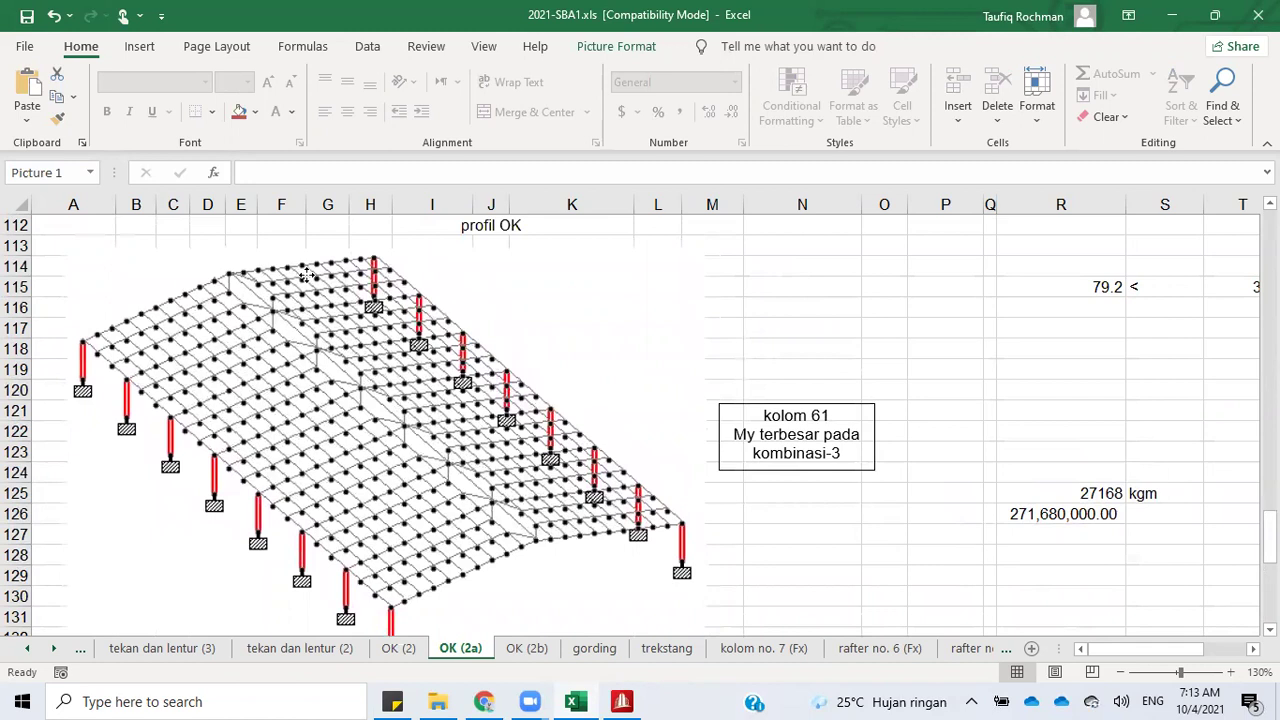
Step: Send the structure picture behind the red rounded outline and the blue arrow
right_click(307, 278)
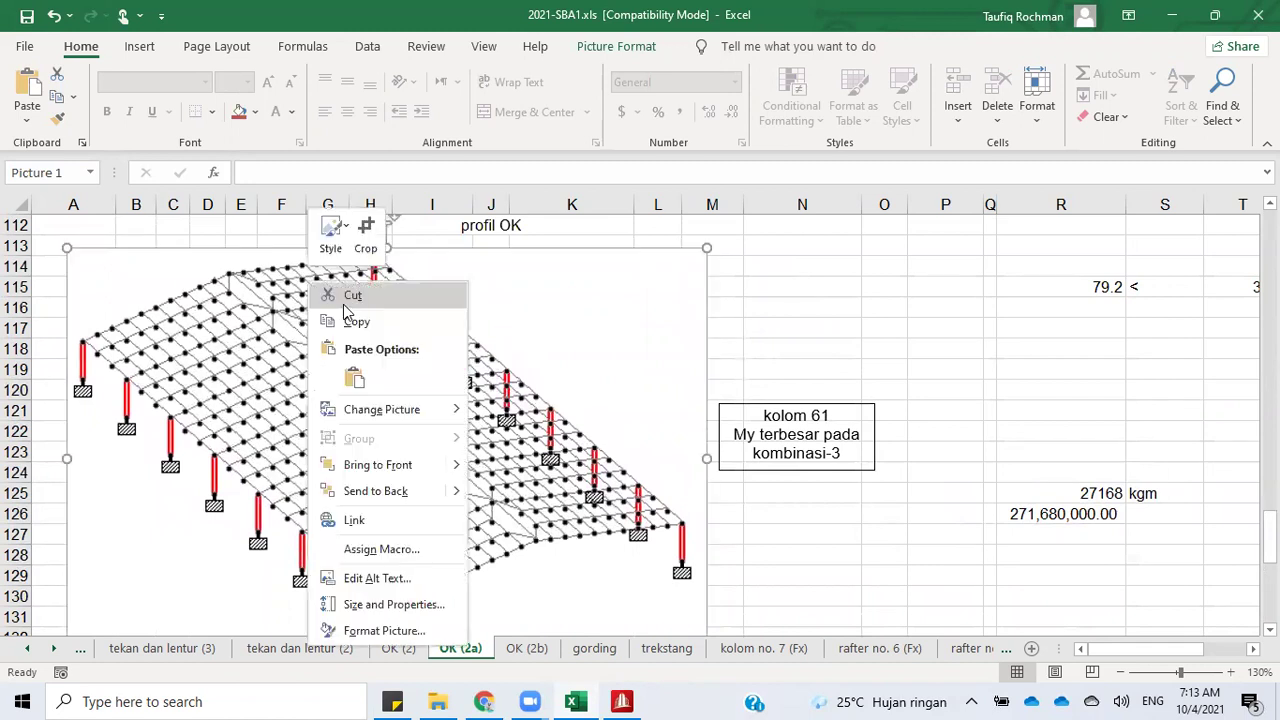
right_click(283, 345)
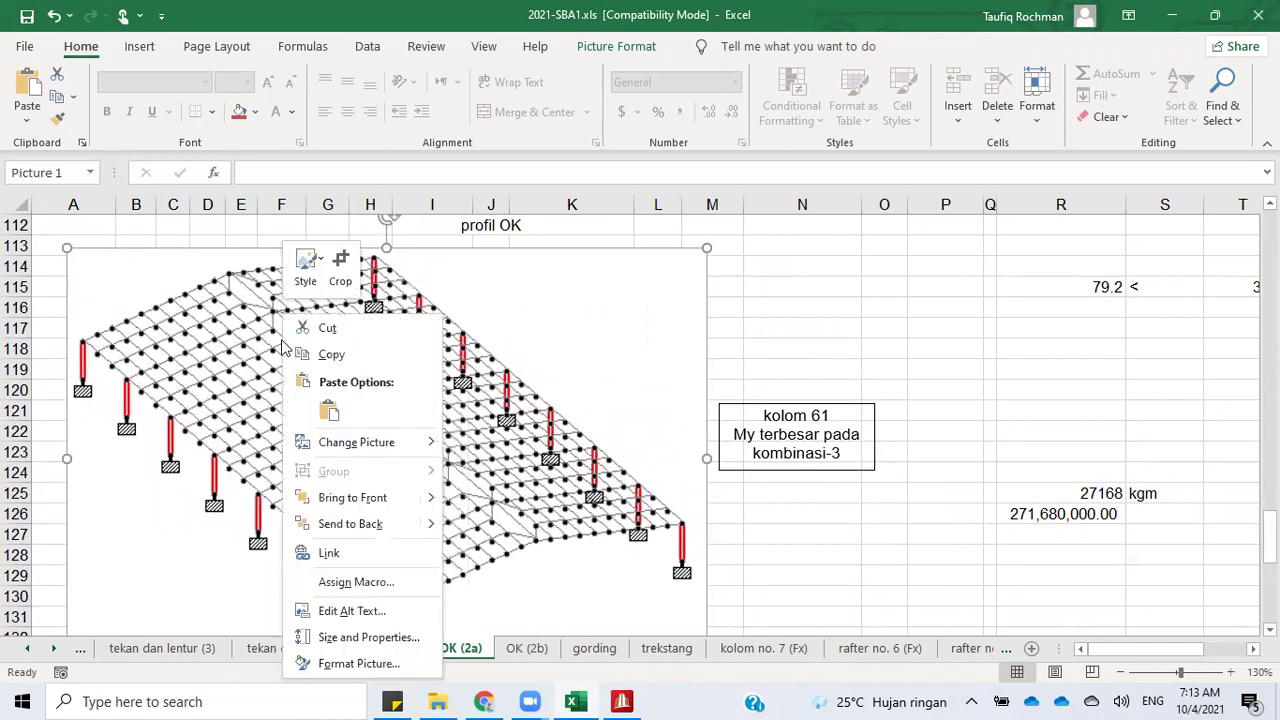
click(357, 525)
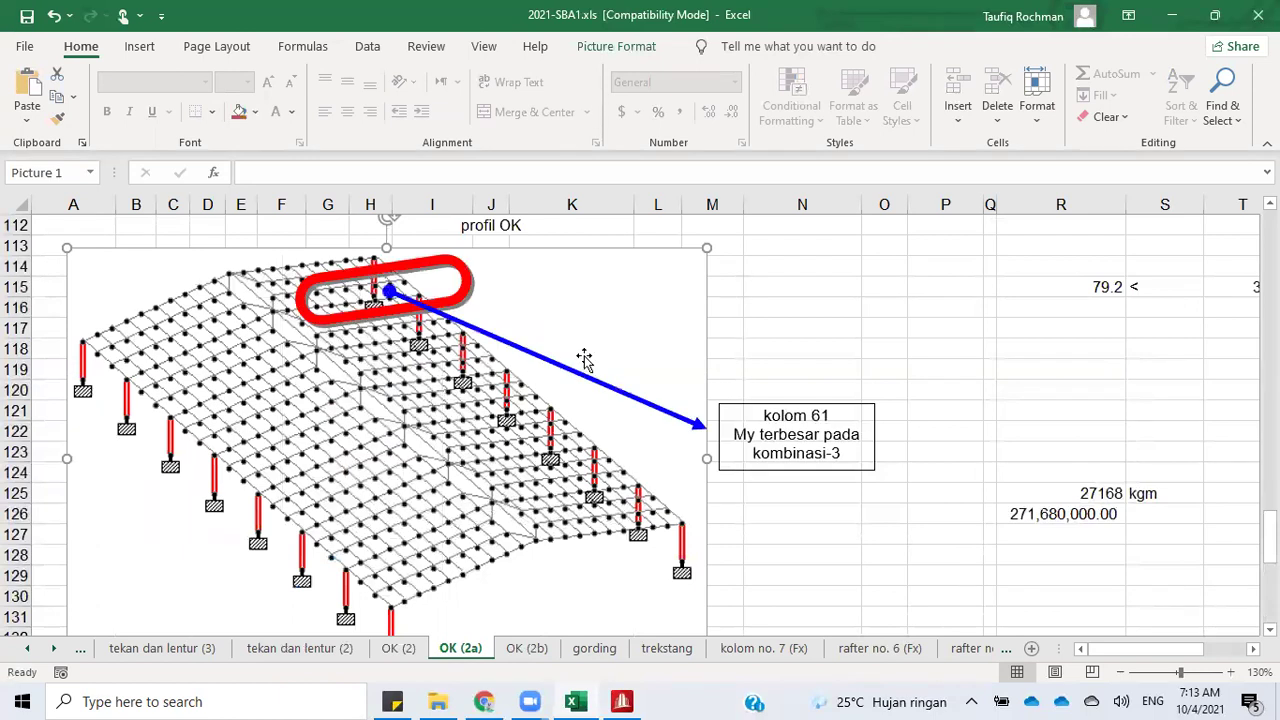
click(810, 287)
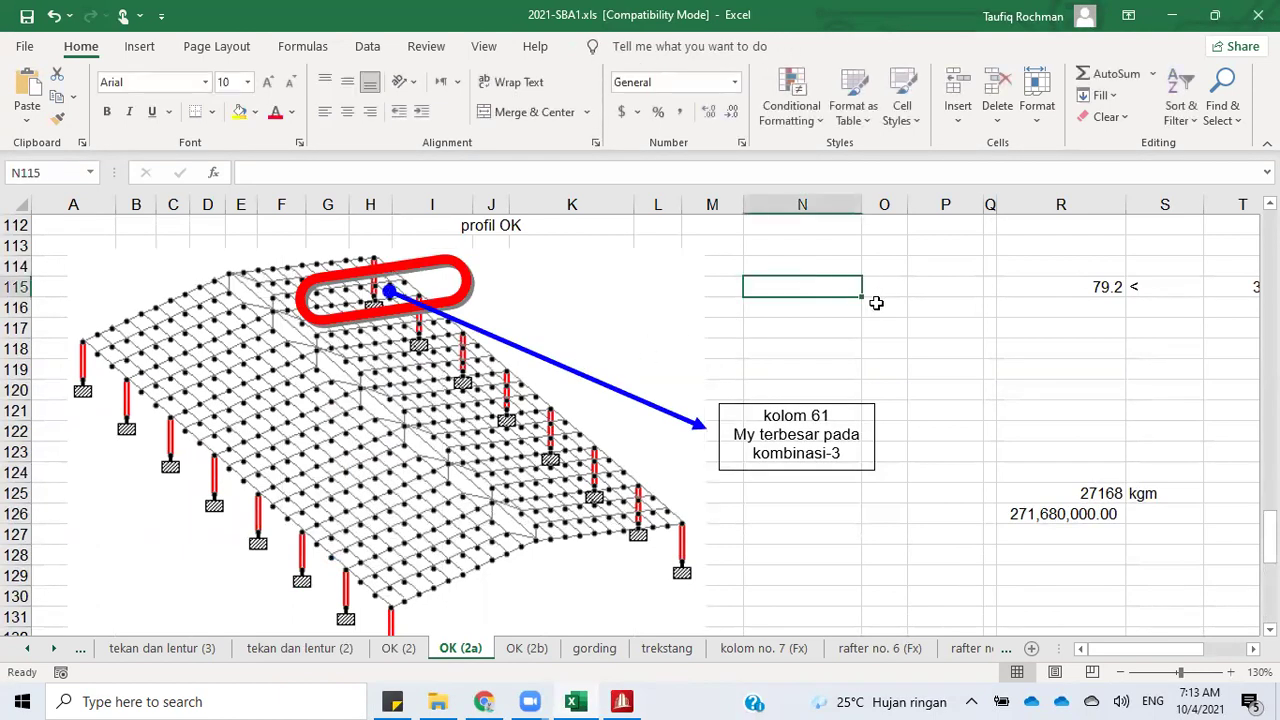
Step: Rotate the red rounded outline upright and place it around the structure's leftmost column
click(465, 282)
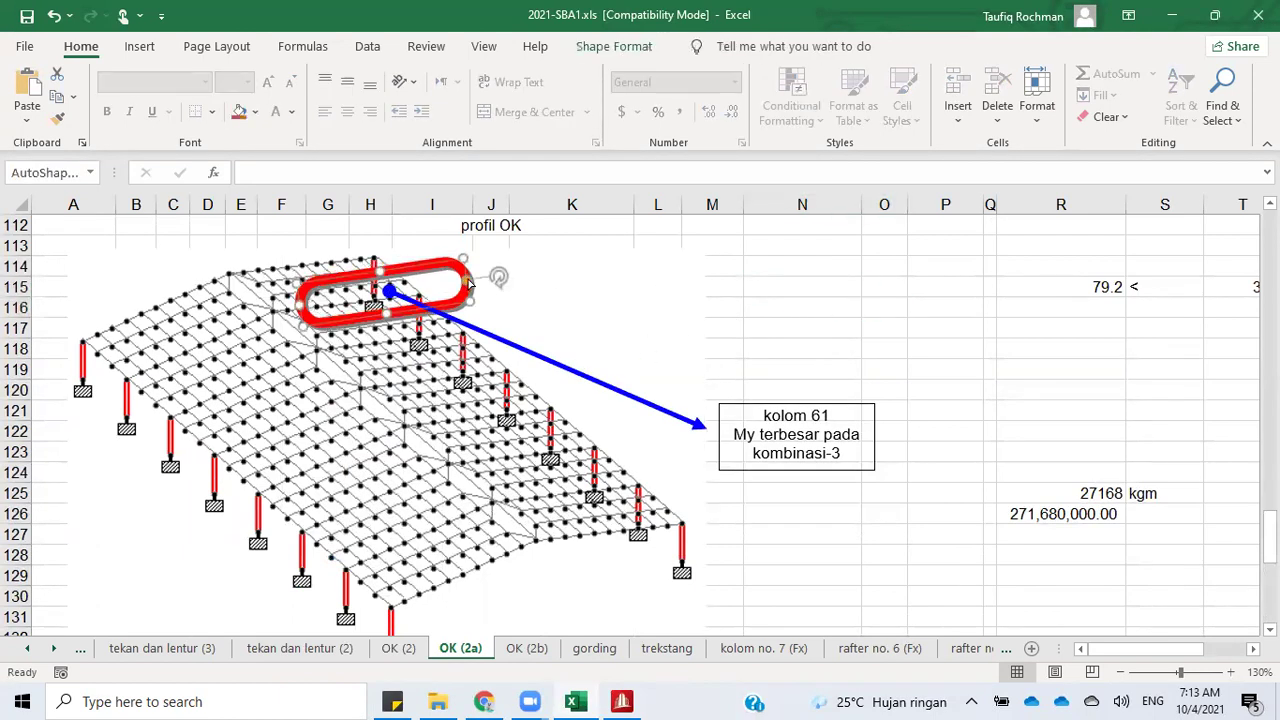
mouse_move(498, 277)
mouse_down()
mouse_move(465, 232)
mouse_move(381, 232)
mouse_move(392, 242)
mouse_move(364, 262)
mouse_move(95, 360)
mouse_move(95, 336)
mouse_up()
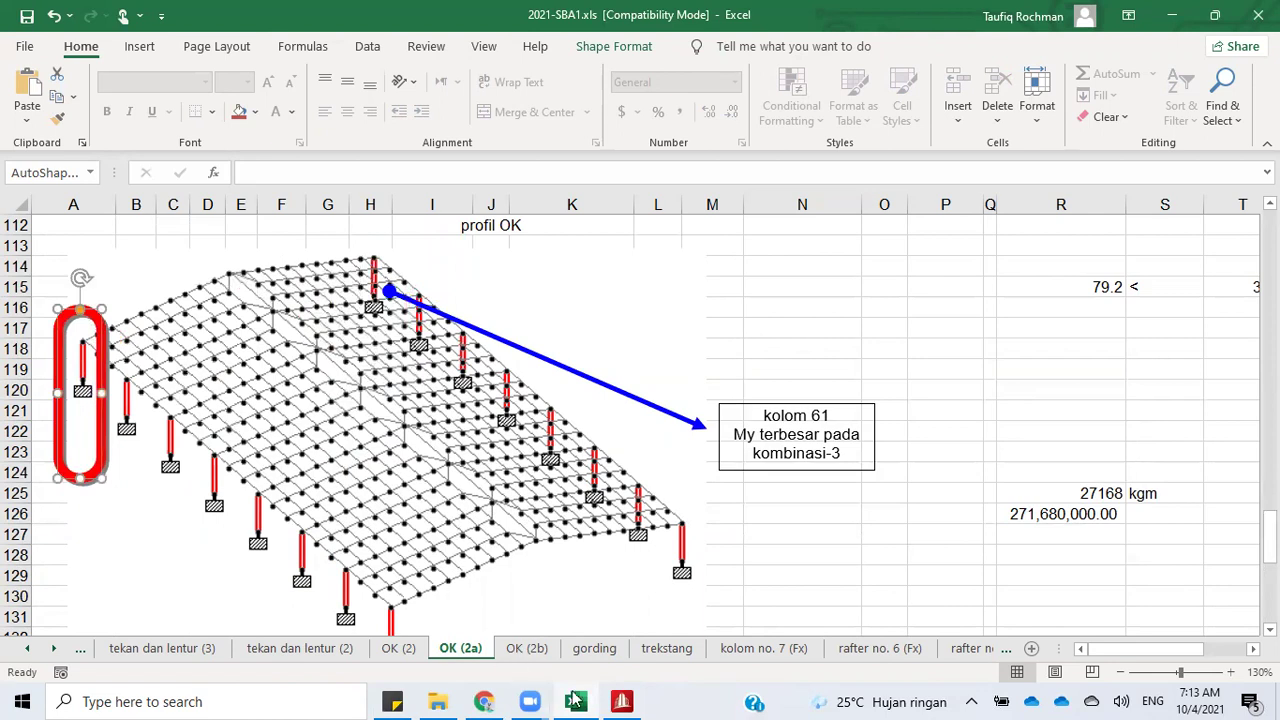
Step: Switch to STAAD.Pro and select beam 6 from a typed beam list to locate it in the structure
click(620, 700)
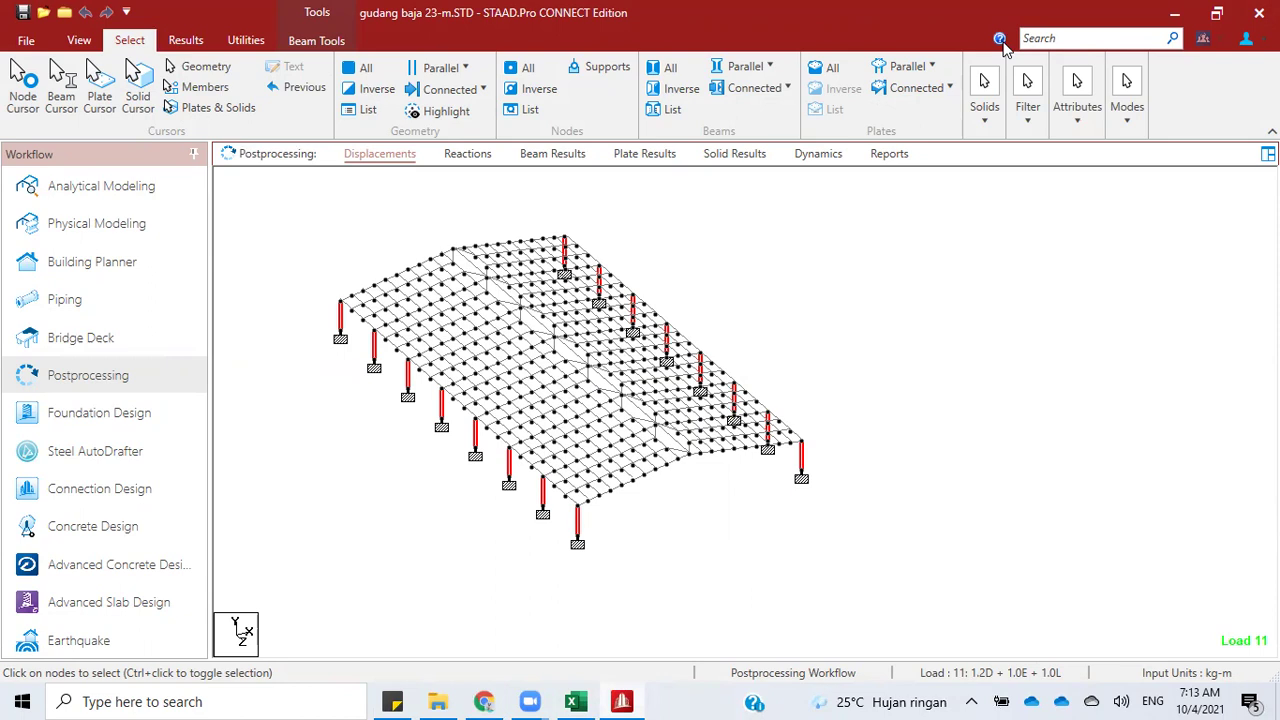
click(669, 109)
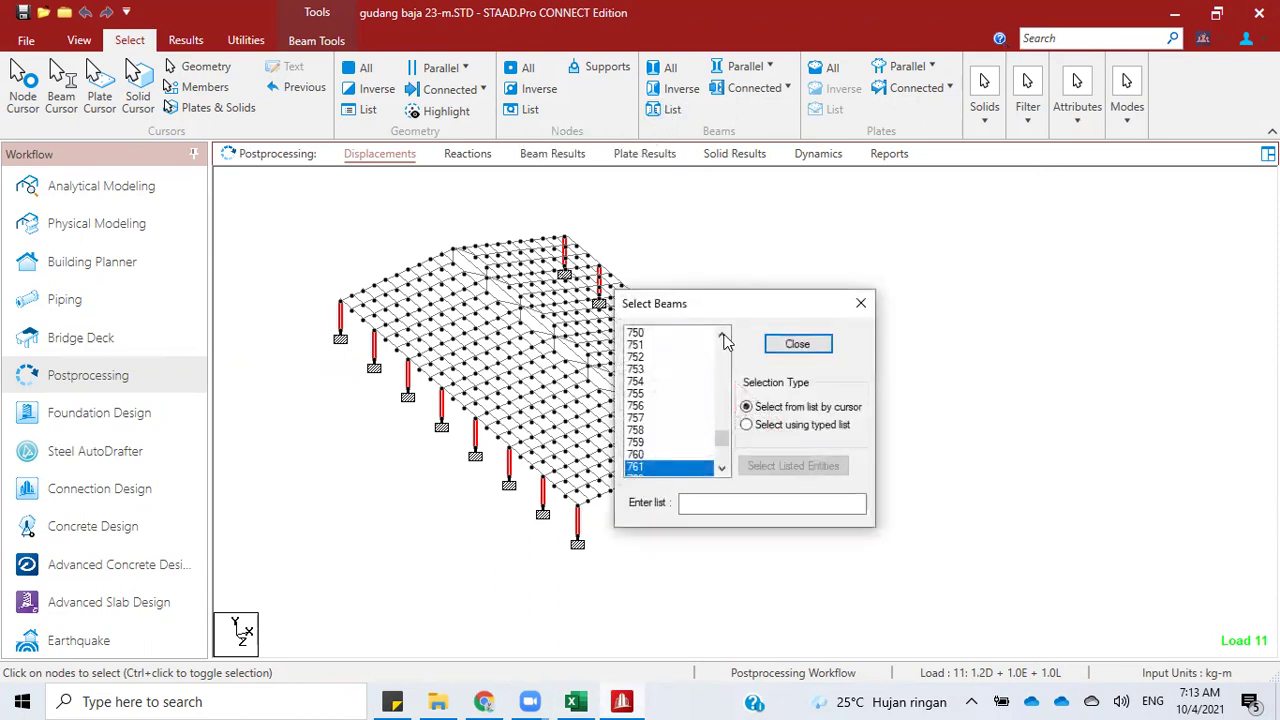
click(746, 424)
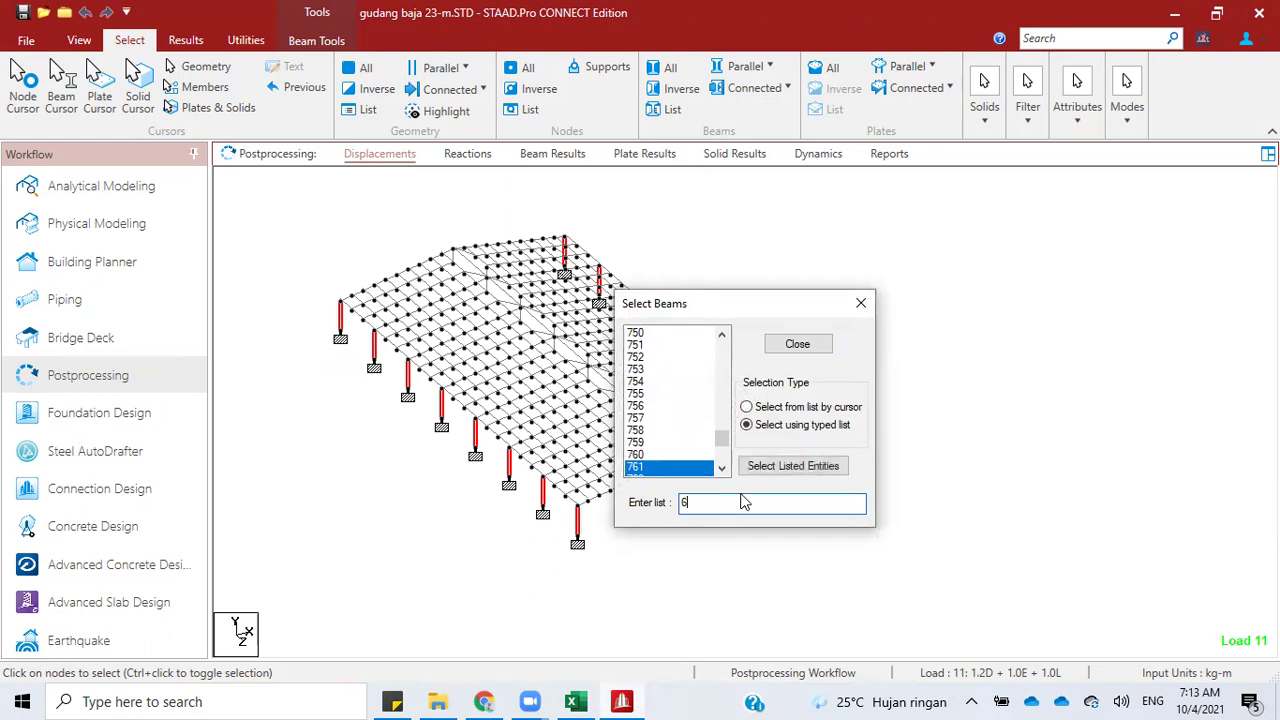
click(745, 502)
text(6)
key(Return)
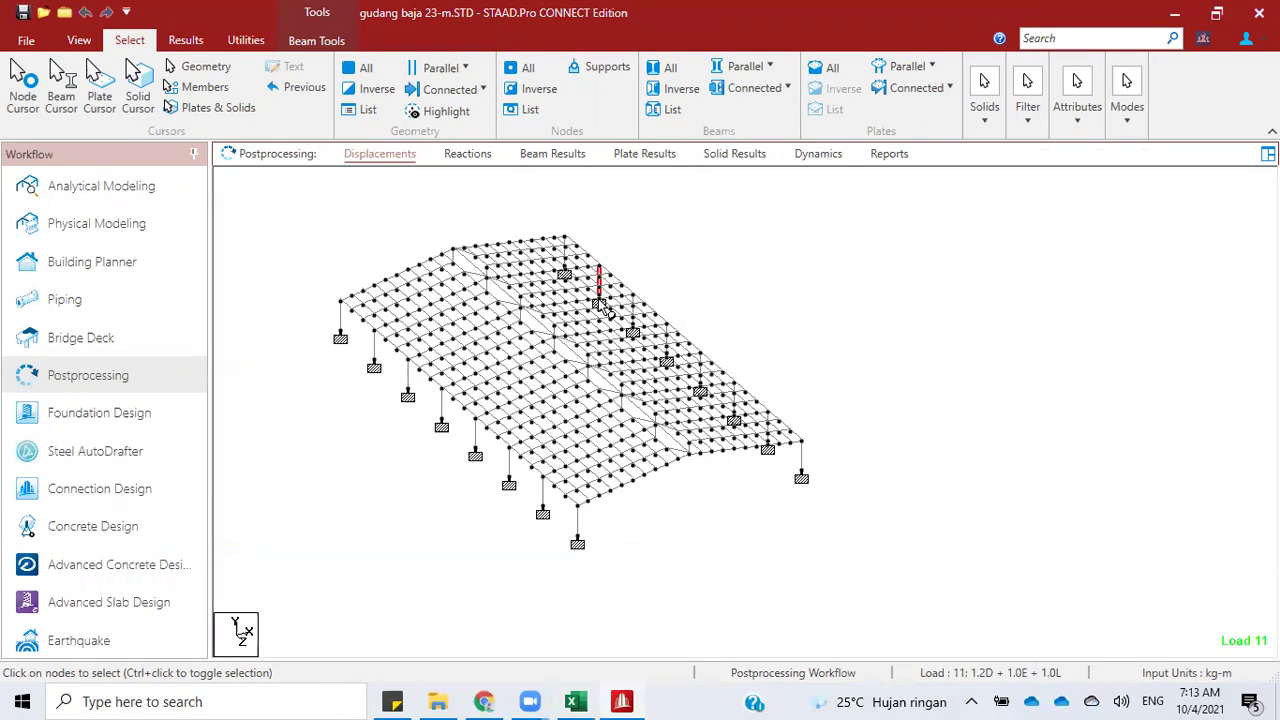
Step: Back in Excel, fit the red outline around column 6, shorten it, and start the blue arrow inside it
click(577, 701)
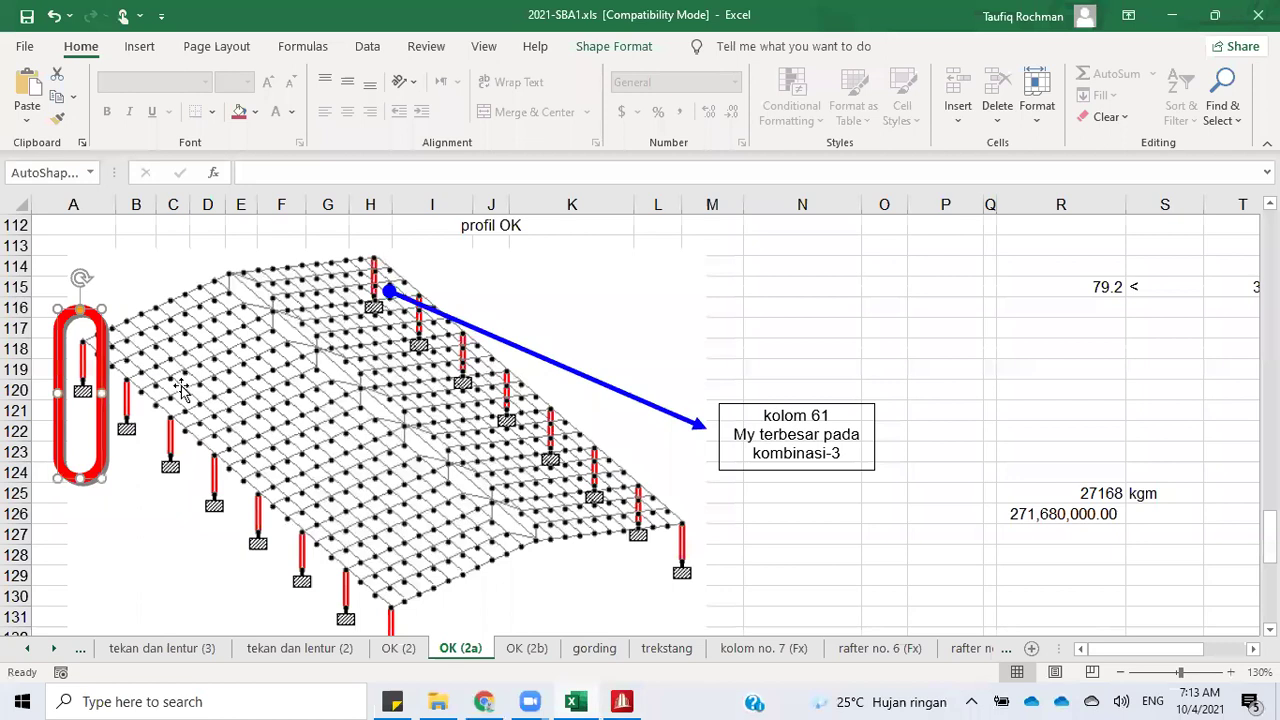
drag(104, 424, 438, 331)
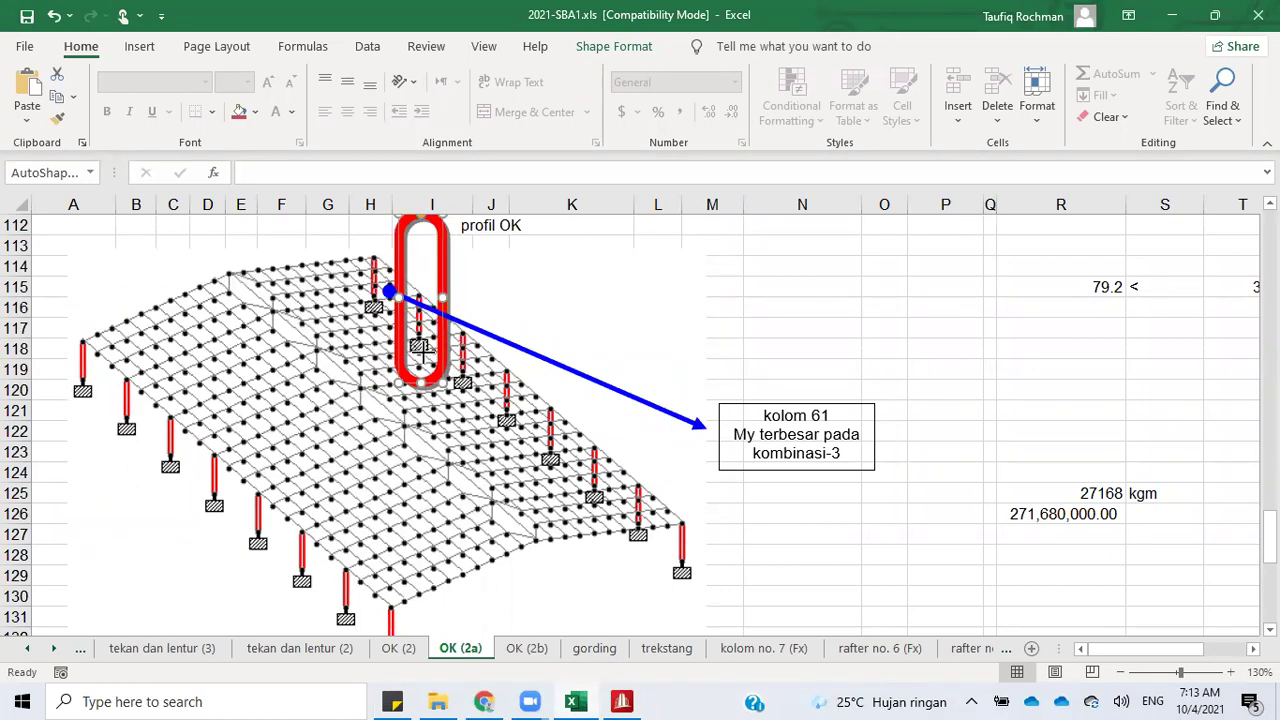
drag(438, 331, 436, 363)
click(388, 291)
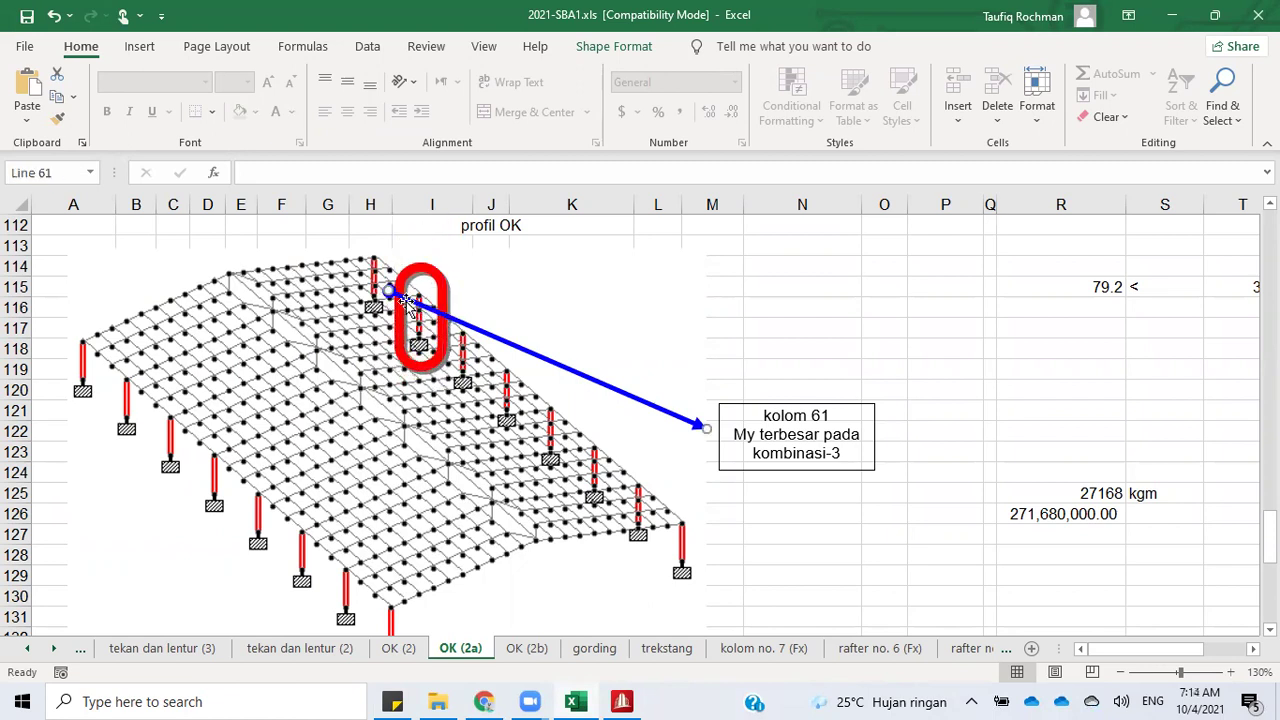
drag(388, 291, 418, 291)
click(577, 291)
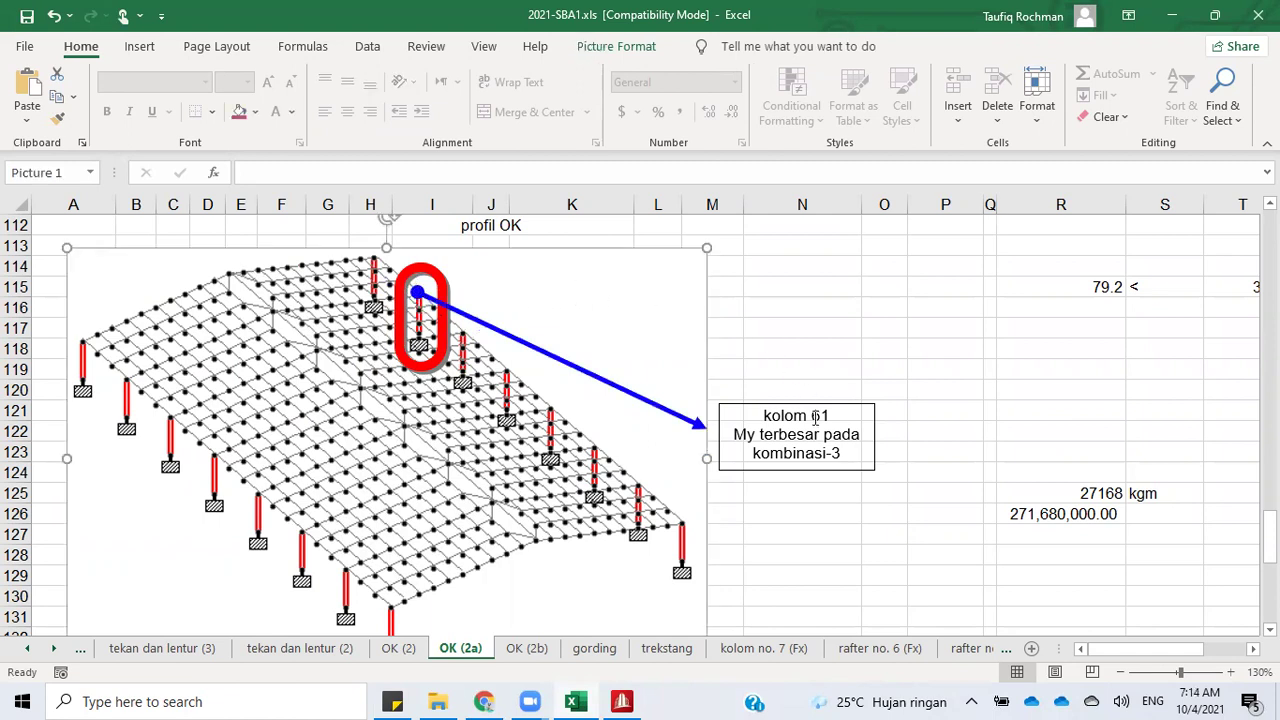
Step: Change the first two lines of the arrow's text box to "column 6" and "Fx maximum pada"
double_click(828, 416)
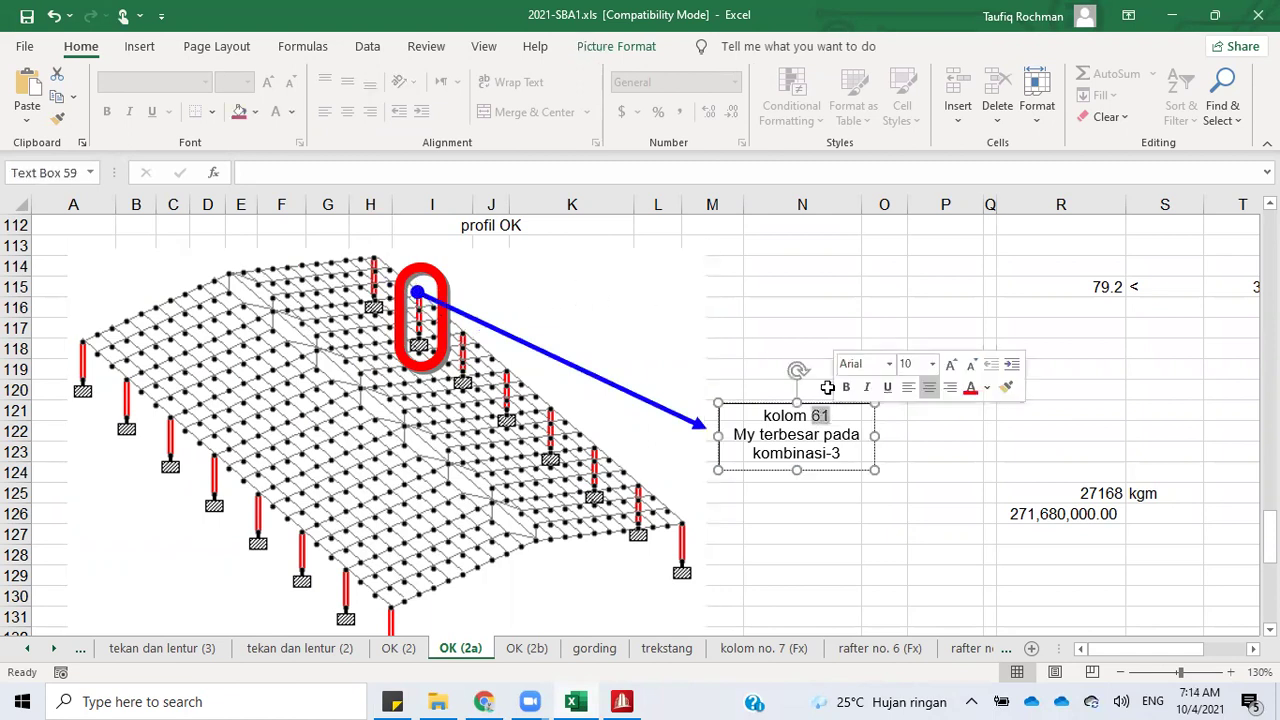
text(6)
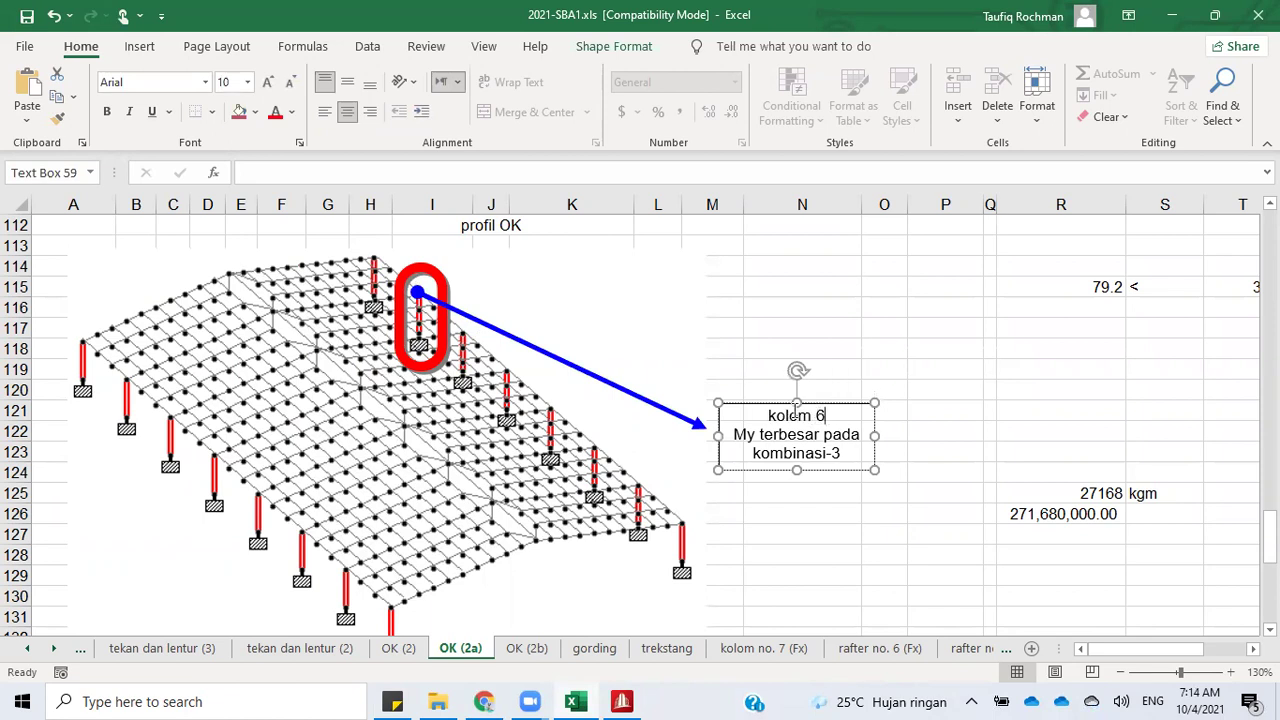
double_click(797, 414)
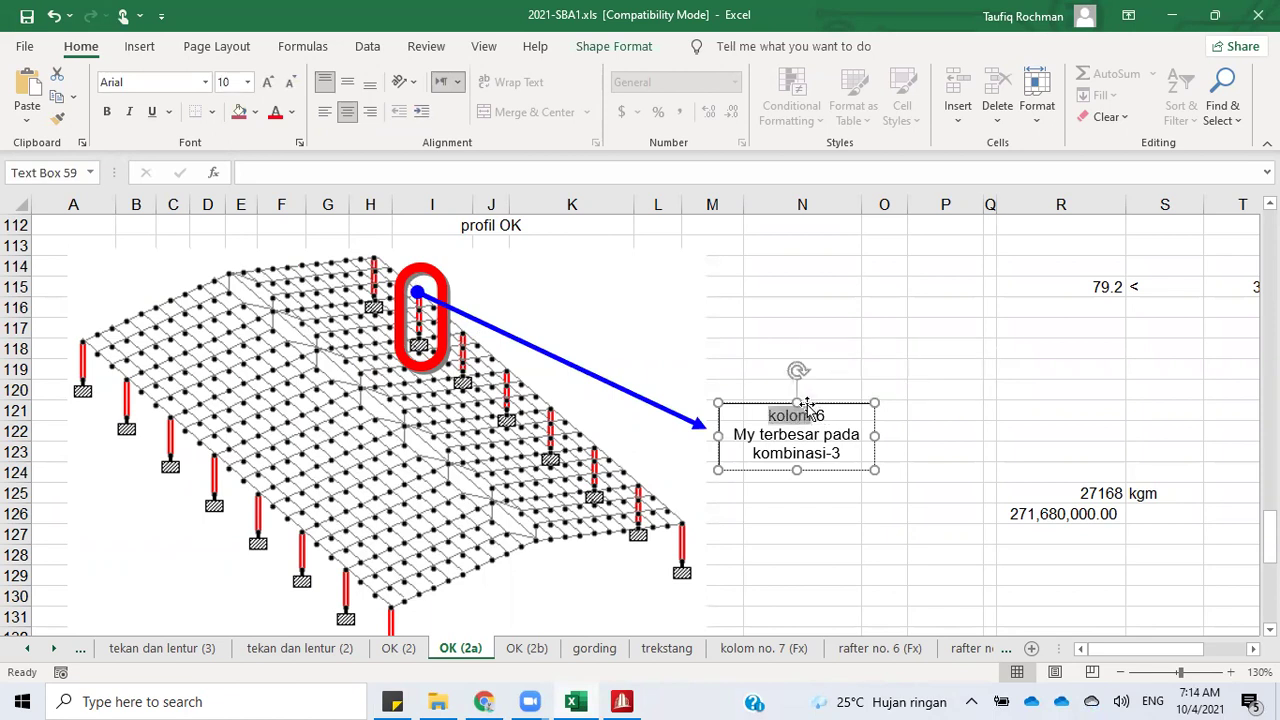
text(column)
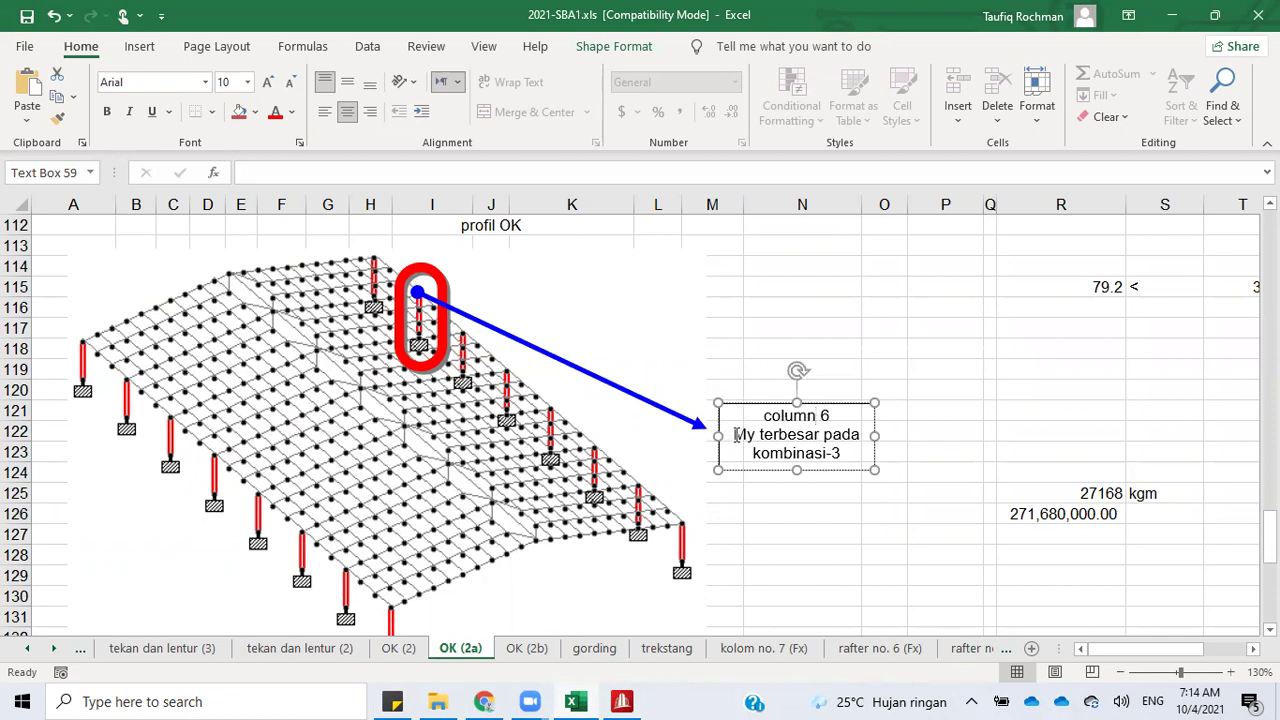
drag(735, 434, 810, 437)
text(Fx)
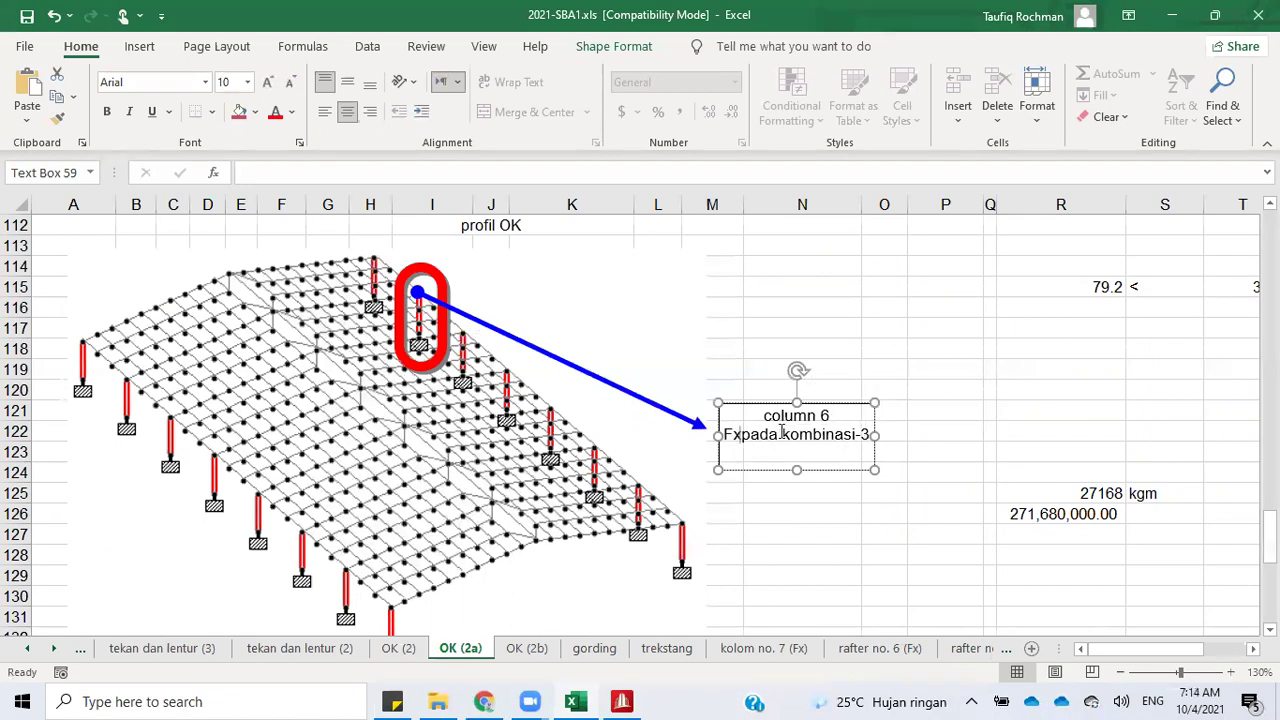
text( maximum pada)
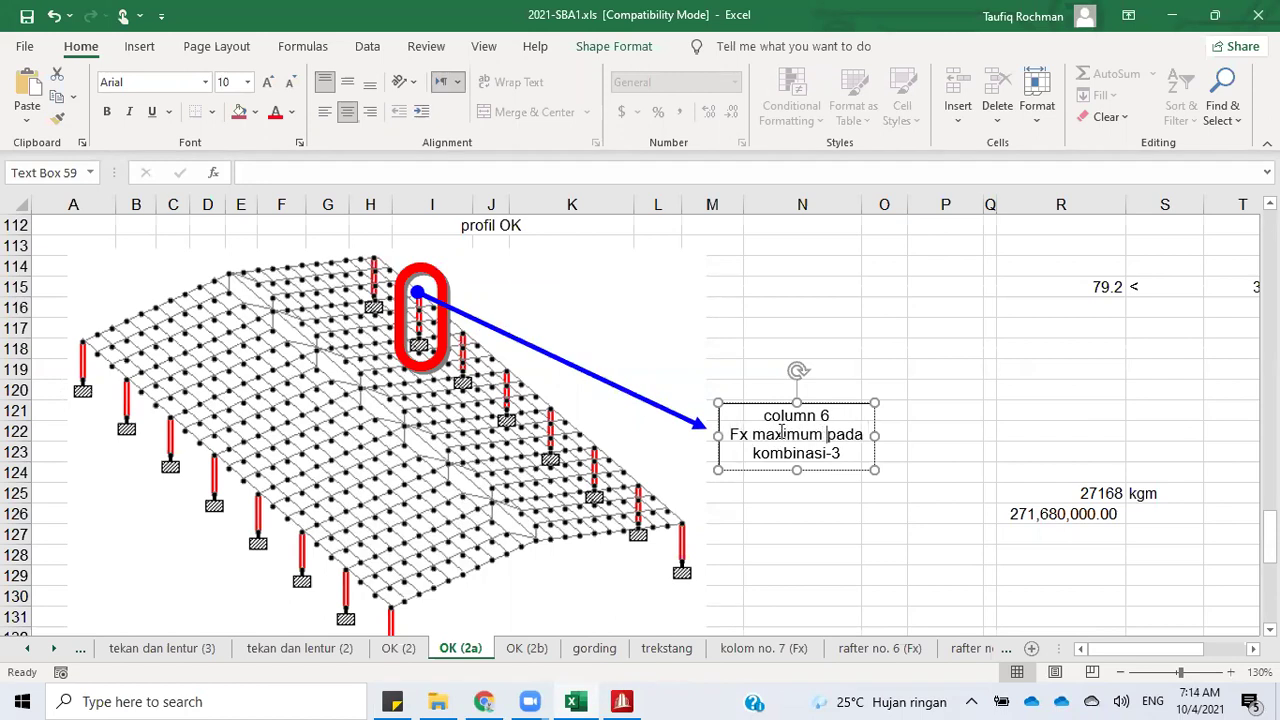
click(777, 516)
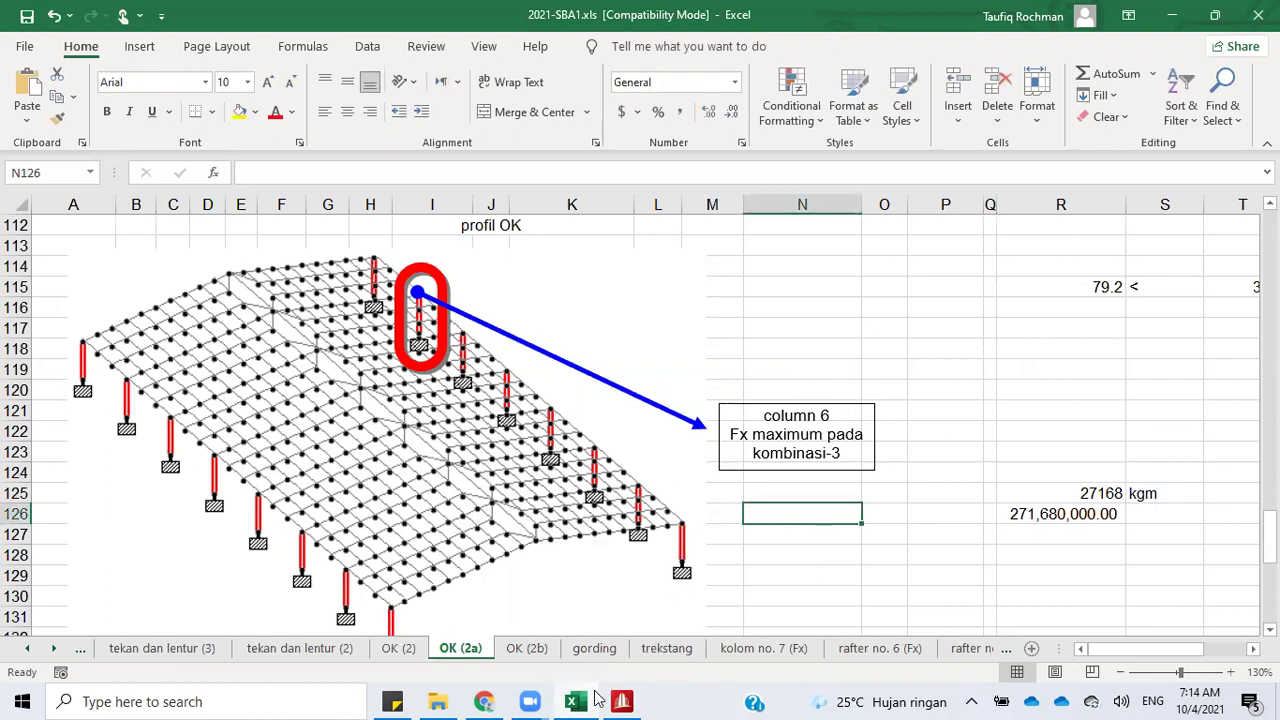
Step: Switch to STAAD.Pro and start a Beam End Forces report for beam 6, limiting its load cases to combinations 6 to 13
mouse_move(624, 699)
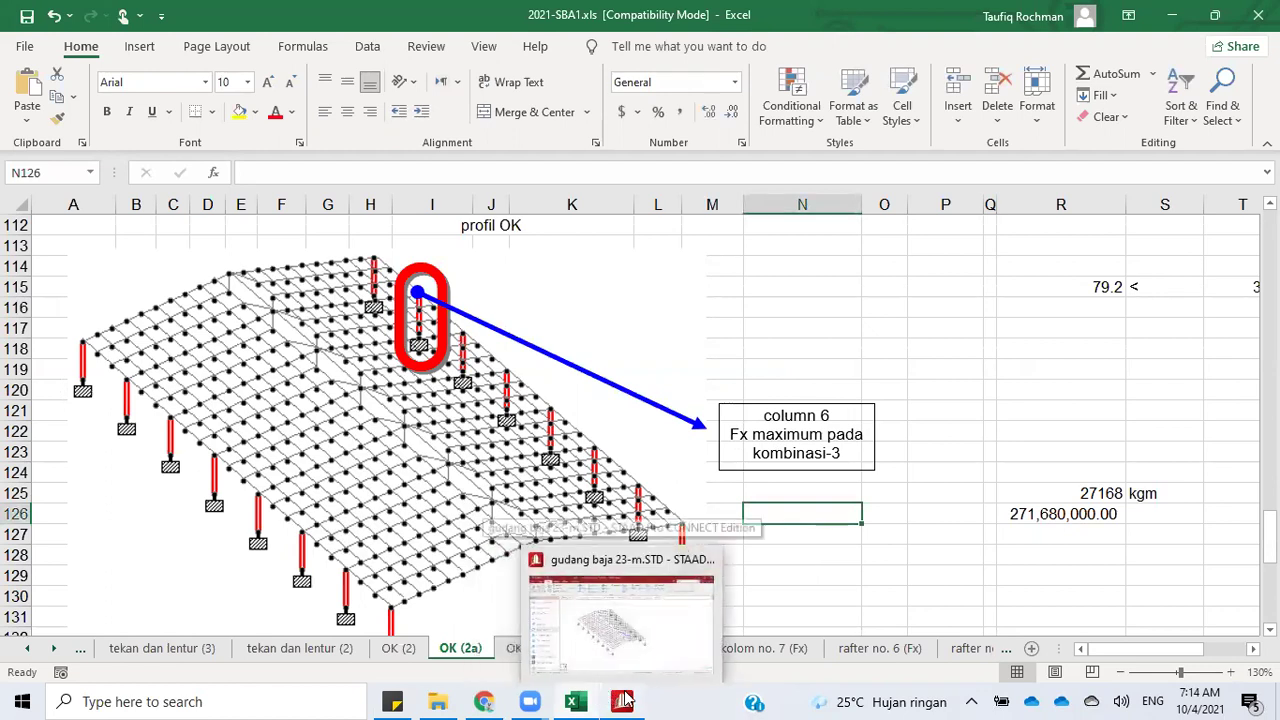
click(624, 699)
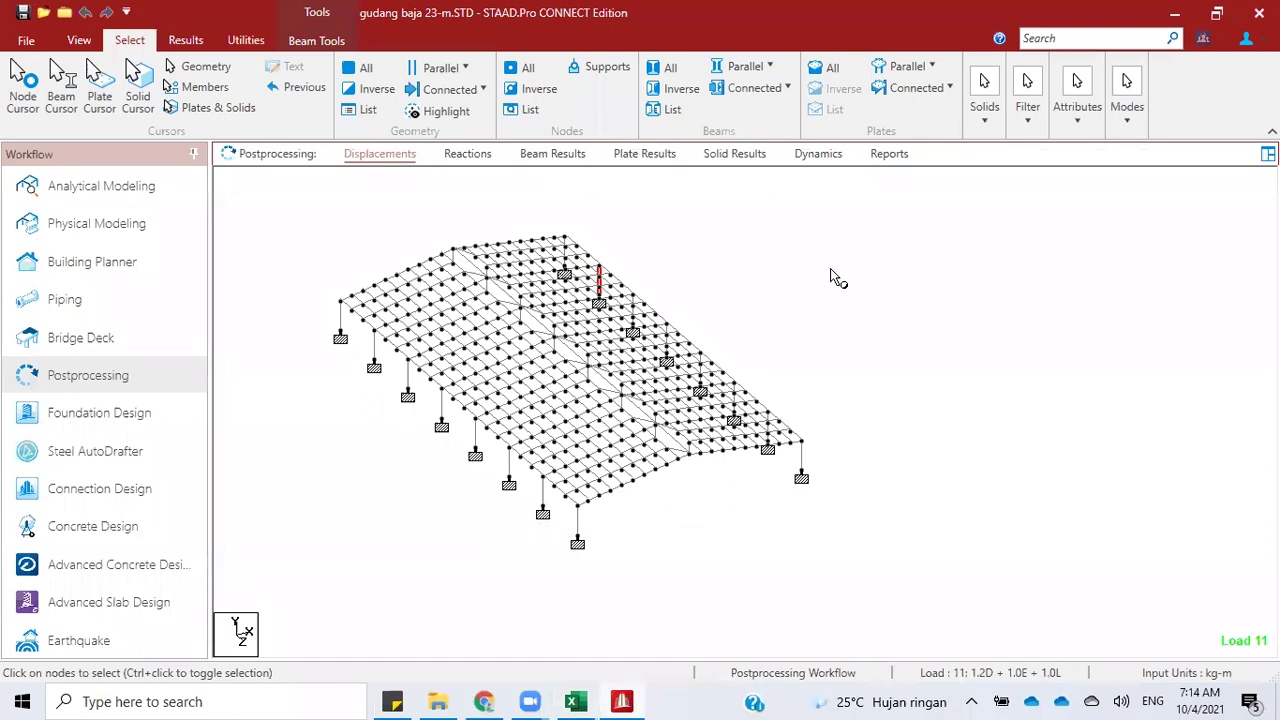
click(186, 41)
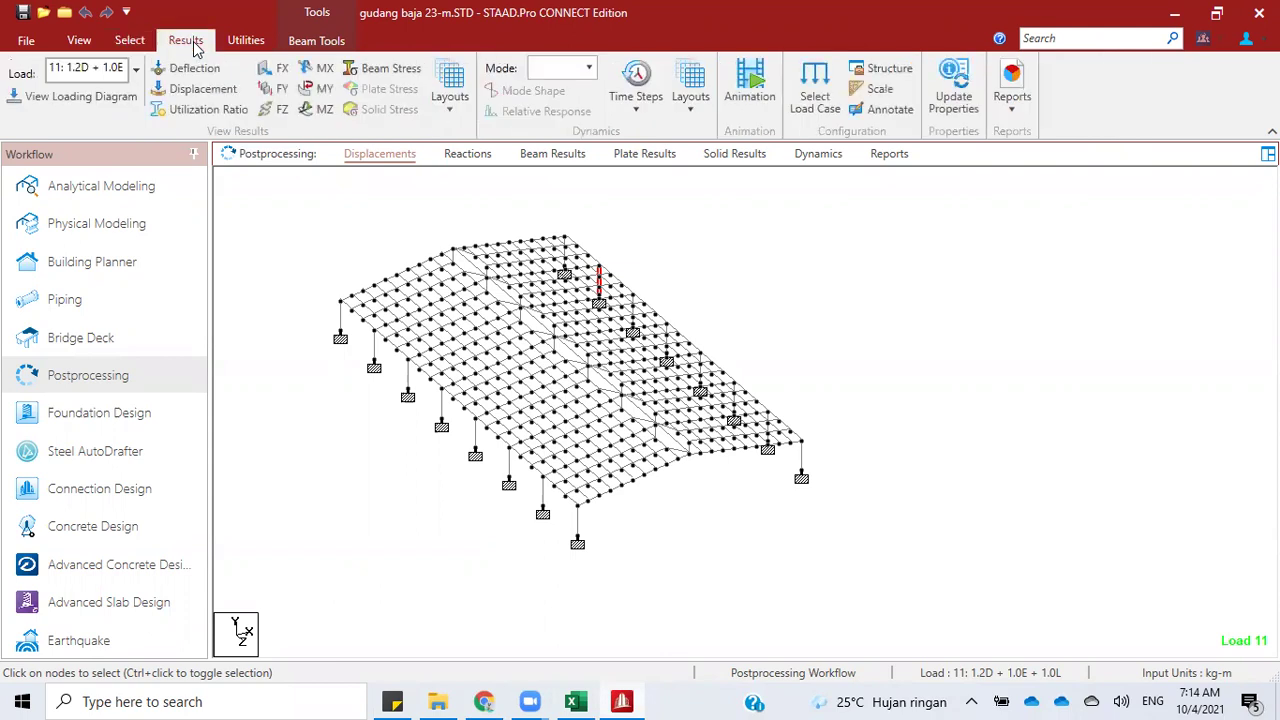
click(1021, 112)
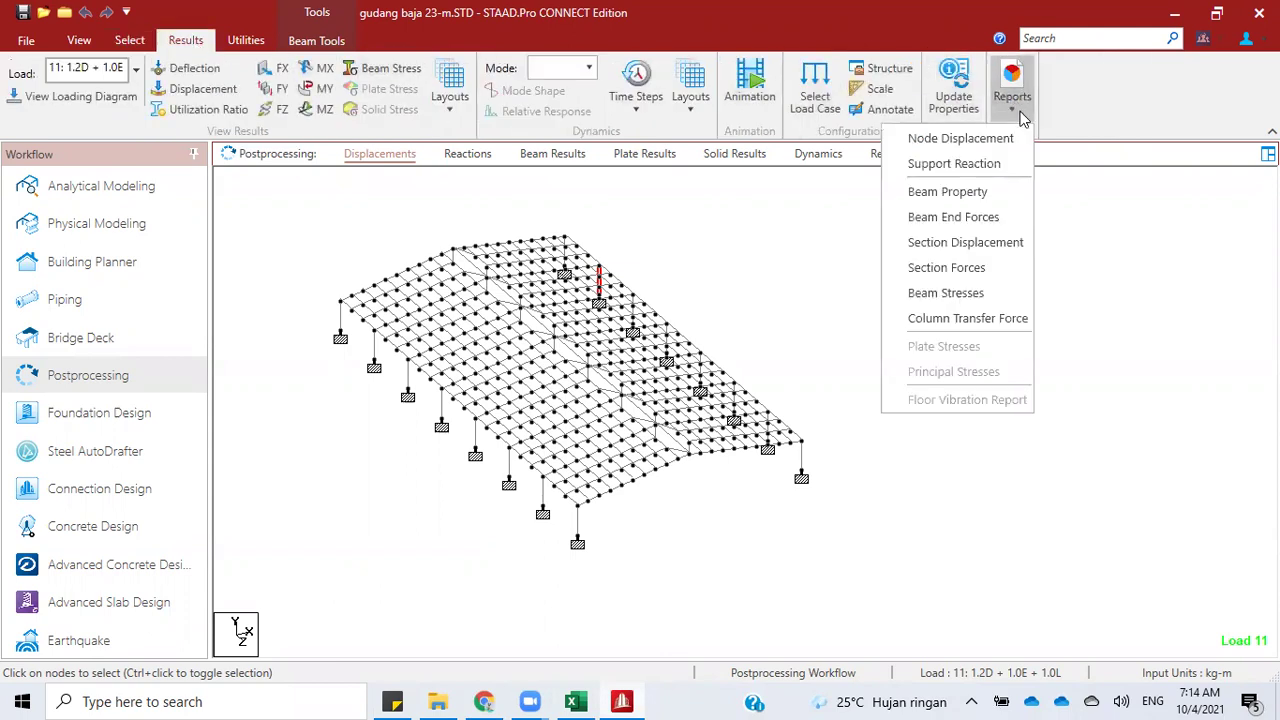
click(945, 219)
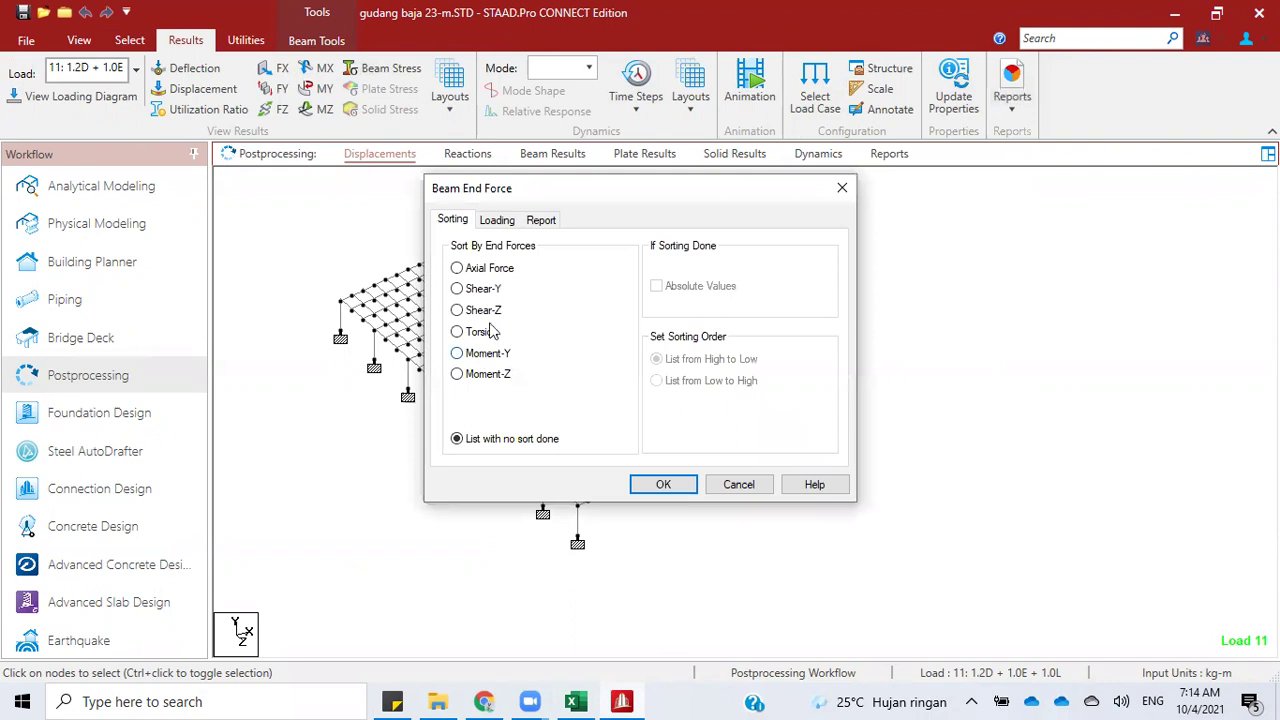
key(ctrl+Tab)
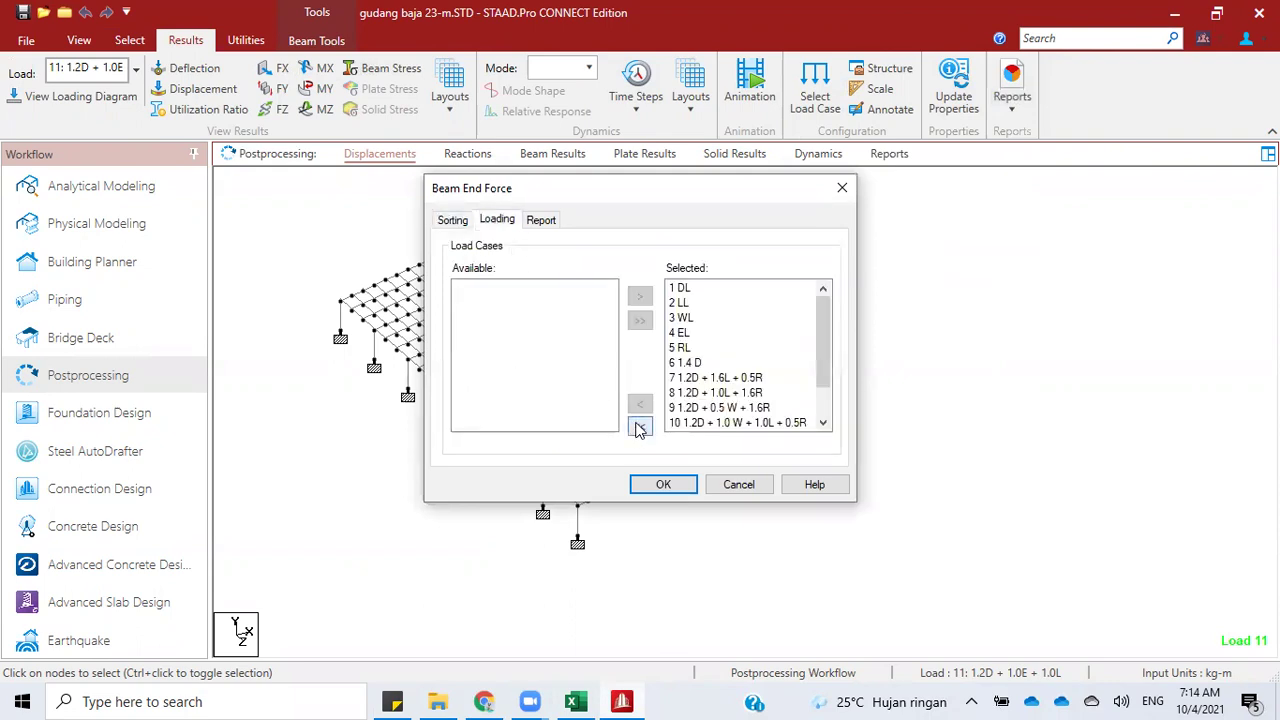
click(640, 426)
drag(558, 368, 551, 492)
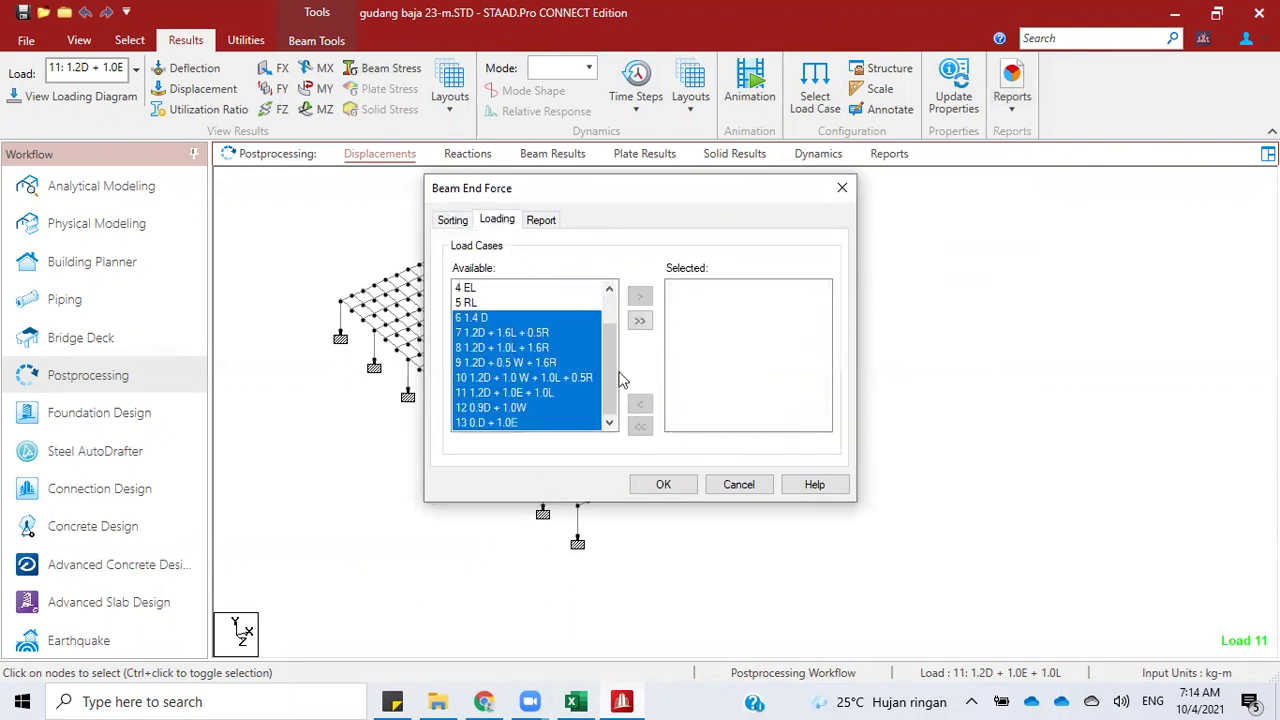
click(640, 296)
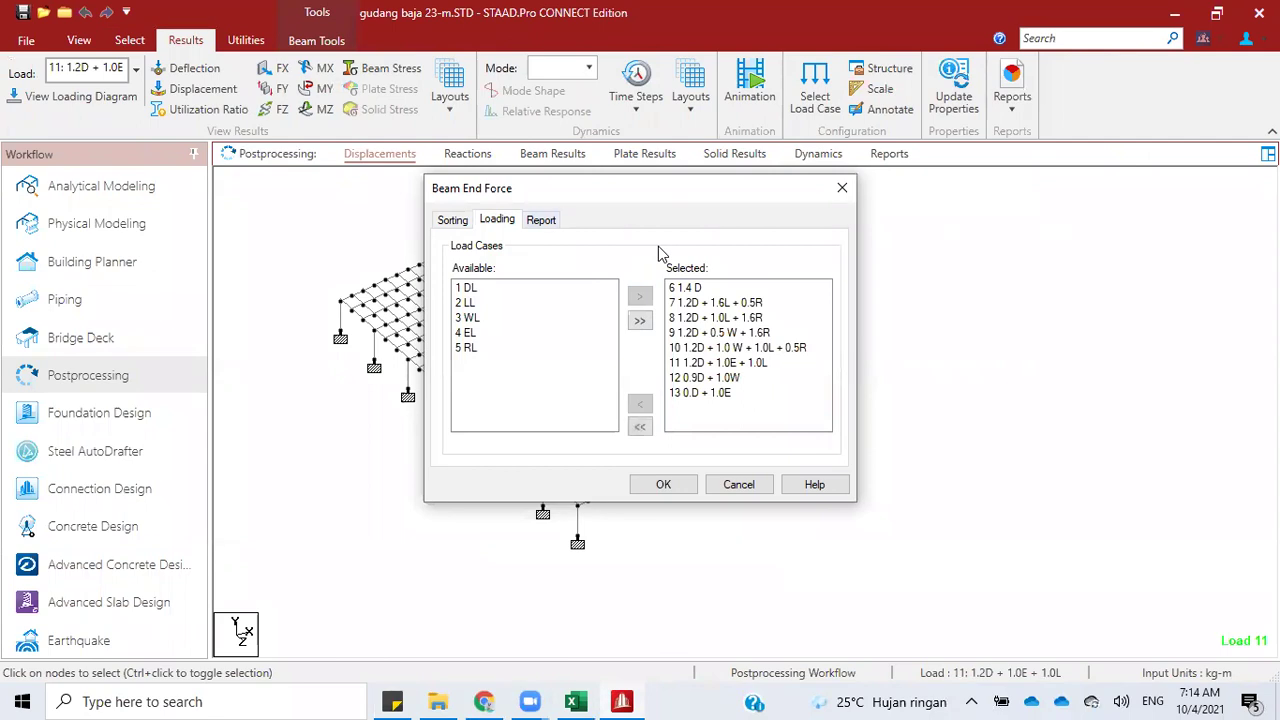
Step: Sort the beam end force report by axial force using absolute values from high to low, and generate it
click(452, 221)
click(508, 275)
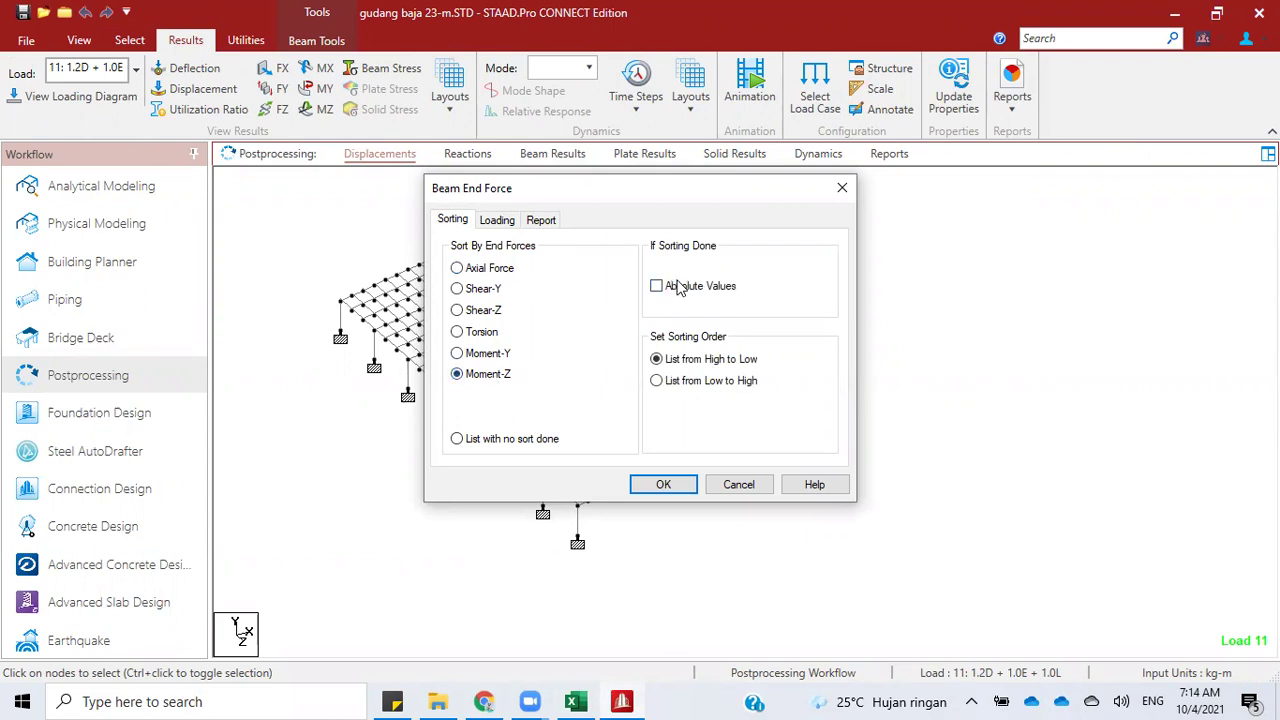
click(487, 272)
click(706, 283)
click(660, 484)
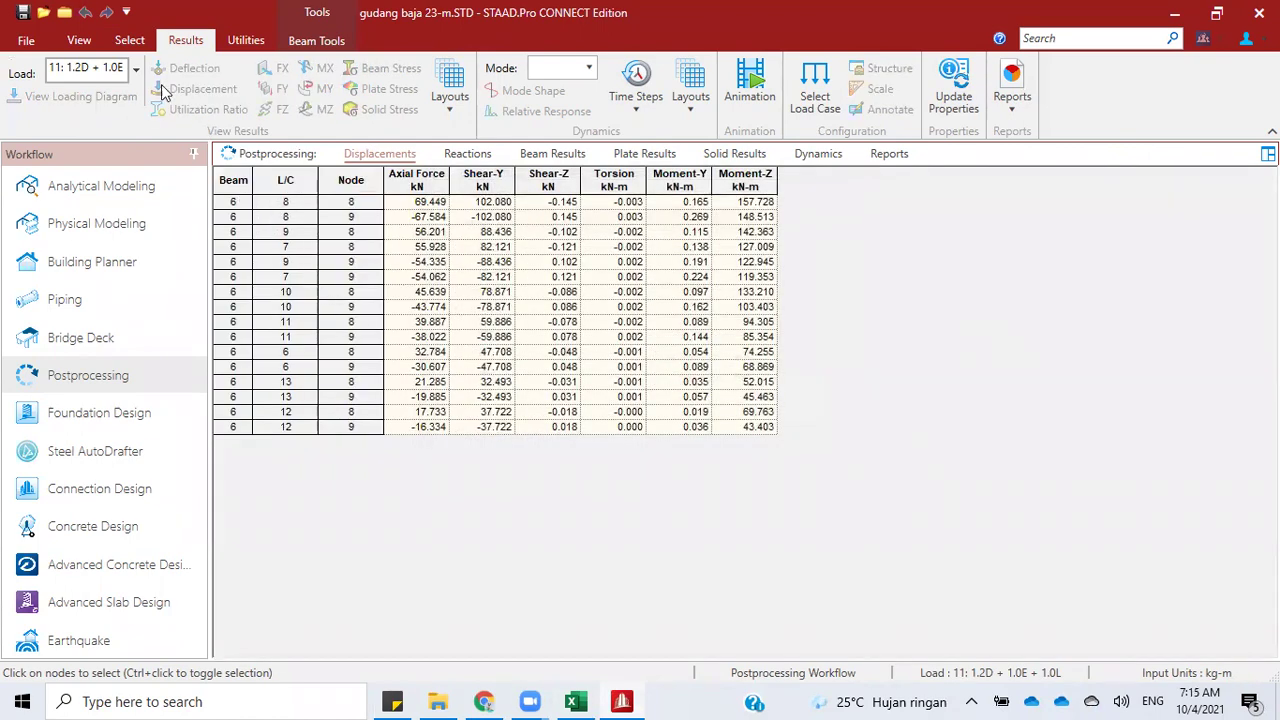
Step: Set the active load to combination 8: 1.2D + 1.0L + 1.6R
click(137, 66)
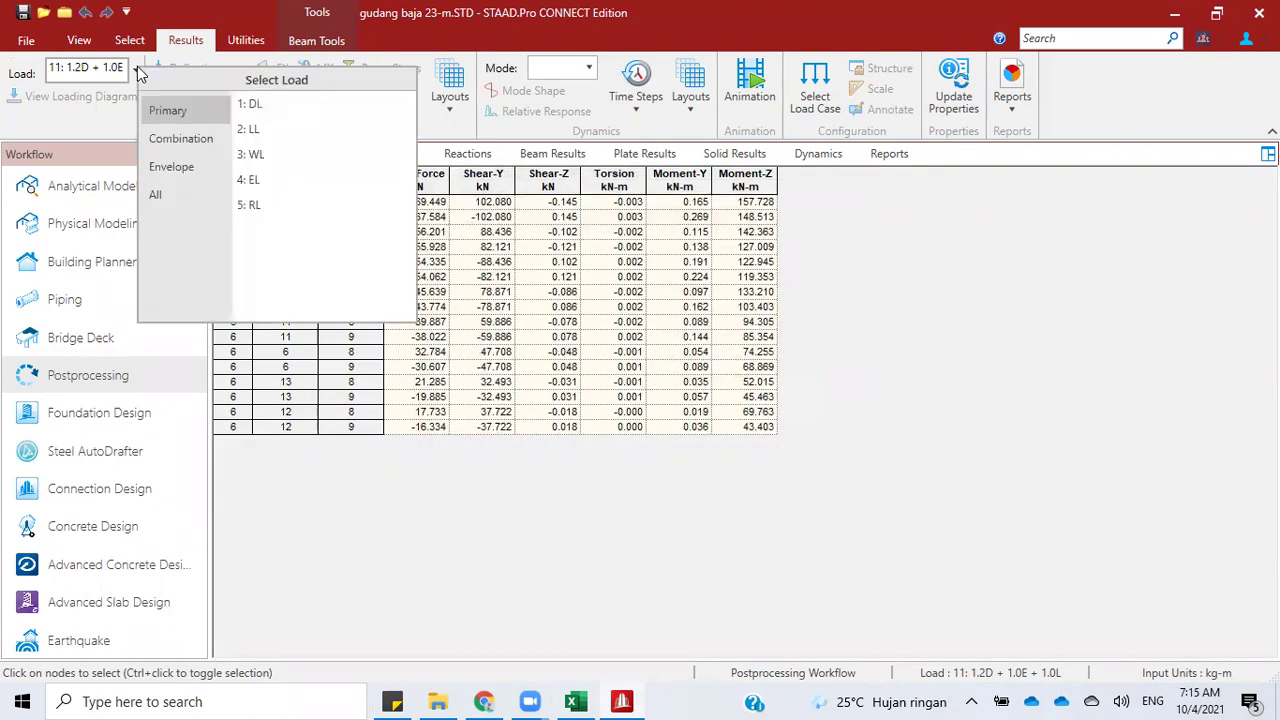
click(182, 140)
click(288, 154)
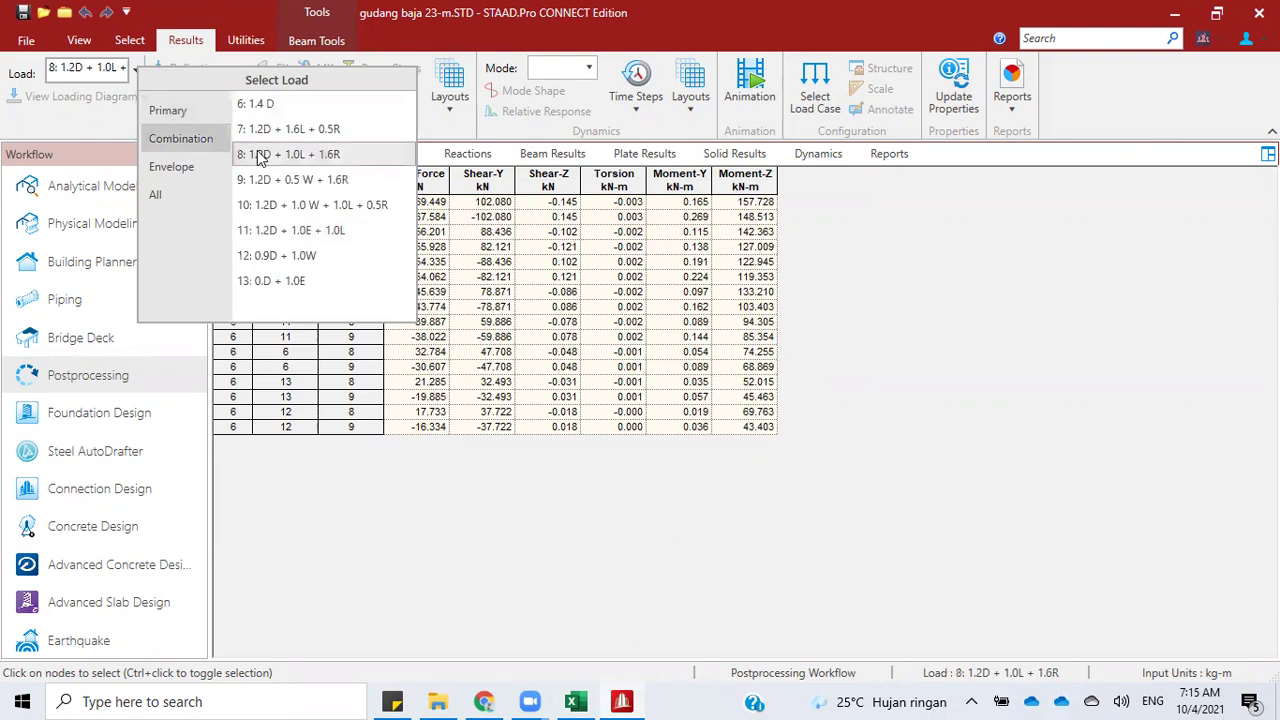
click(347, 420)
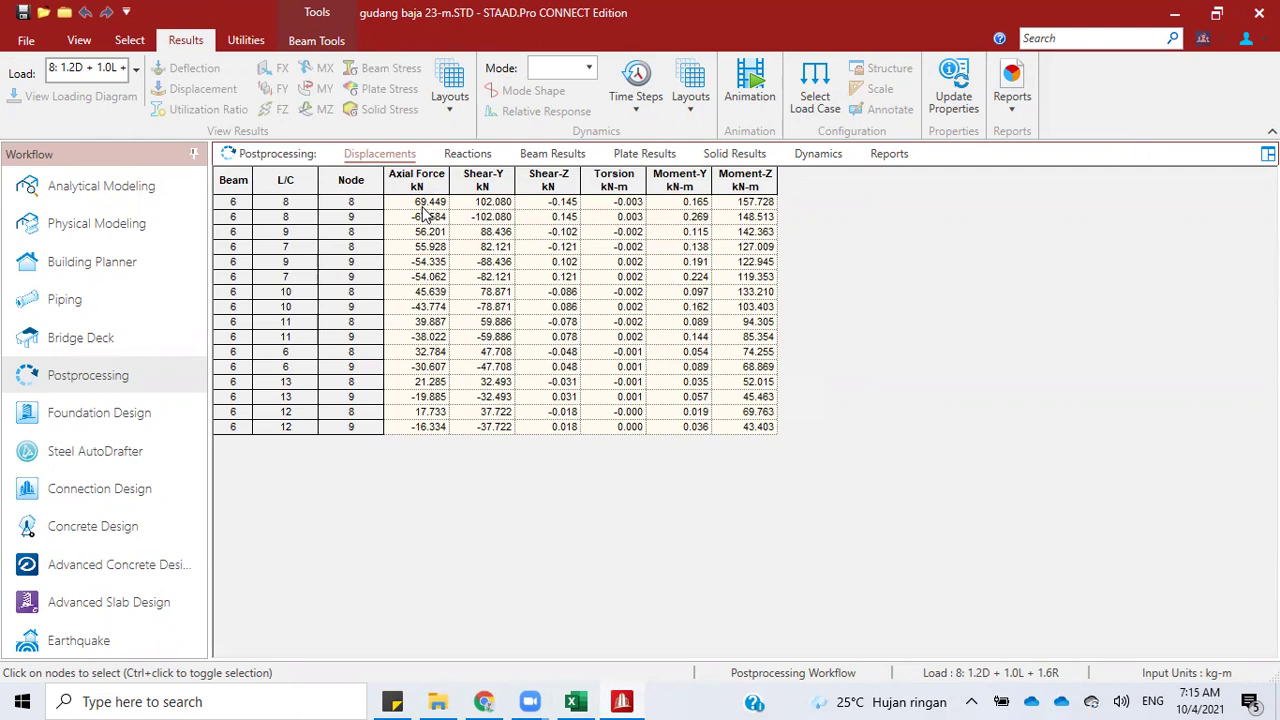
Step: Close the axial-force report table and turn off the displaced shape in the structure view
click(1008, 115)
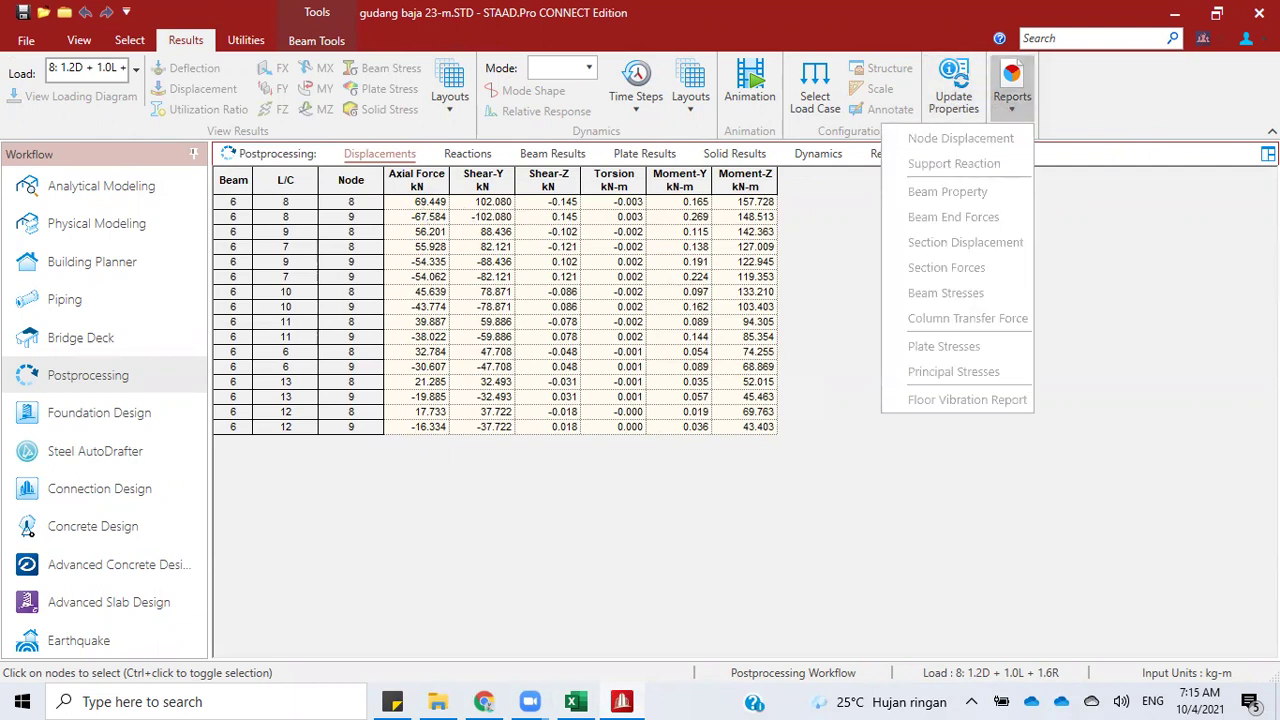
click(1074, 300)
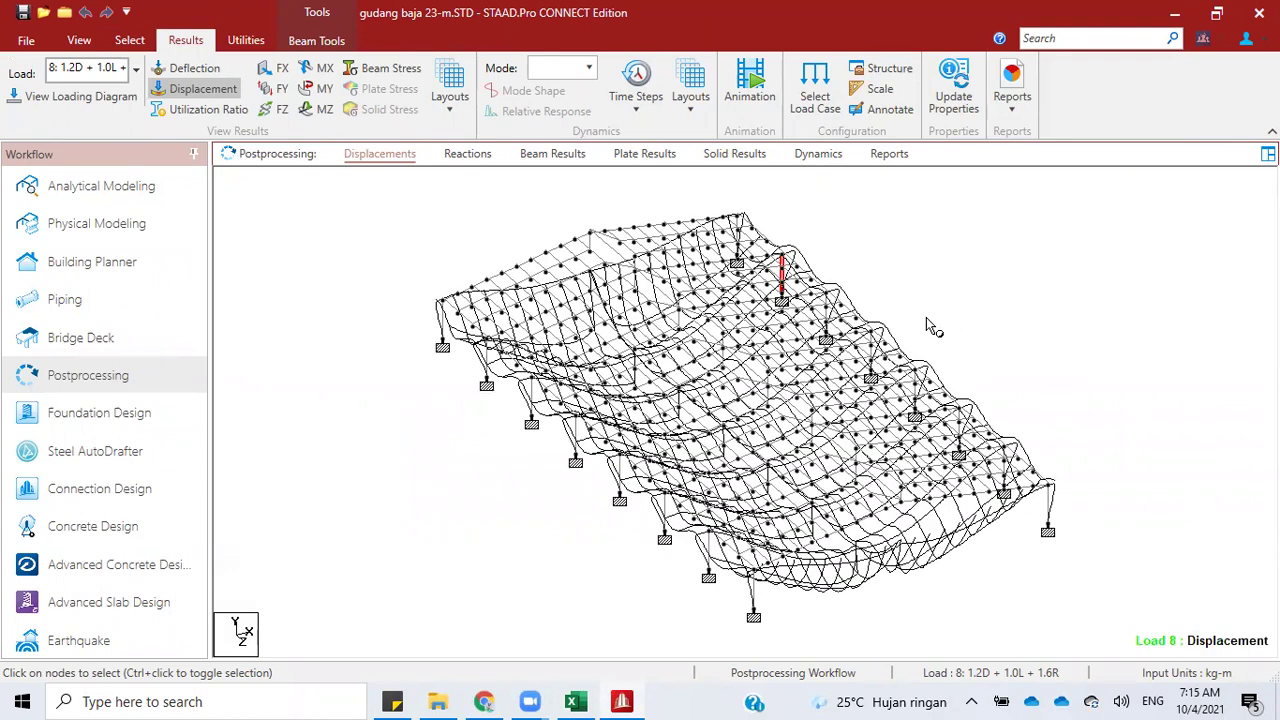
click(228, 94)
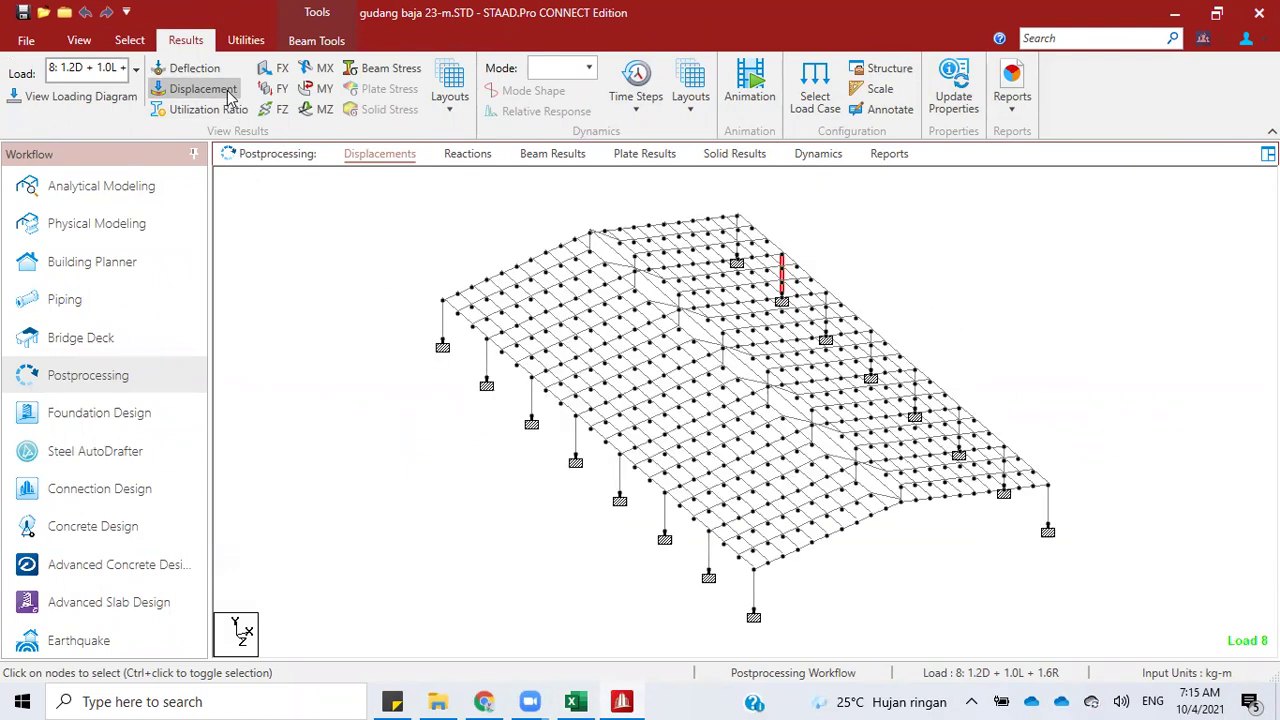
Step: Generate a Beam End Forces report for combinations 6 to 13, sorted by absolute Moment-Z from high to low
click(1012, 110)
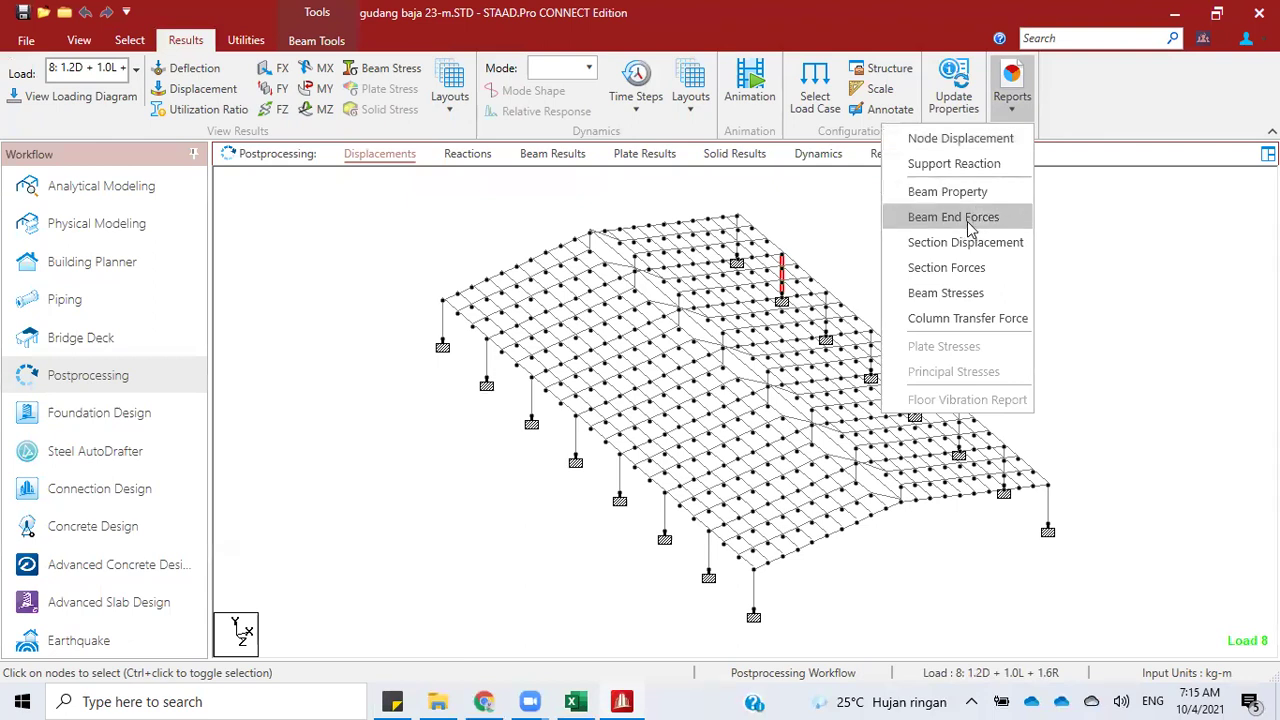
click(456, 374)
click(722, 287)
key(ctrl+Tab)
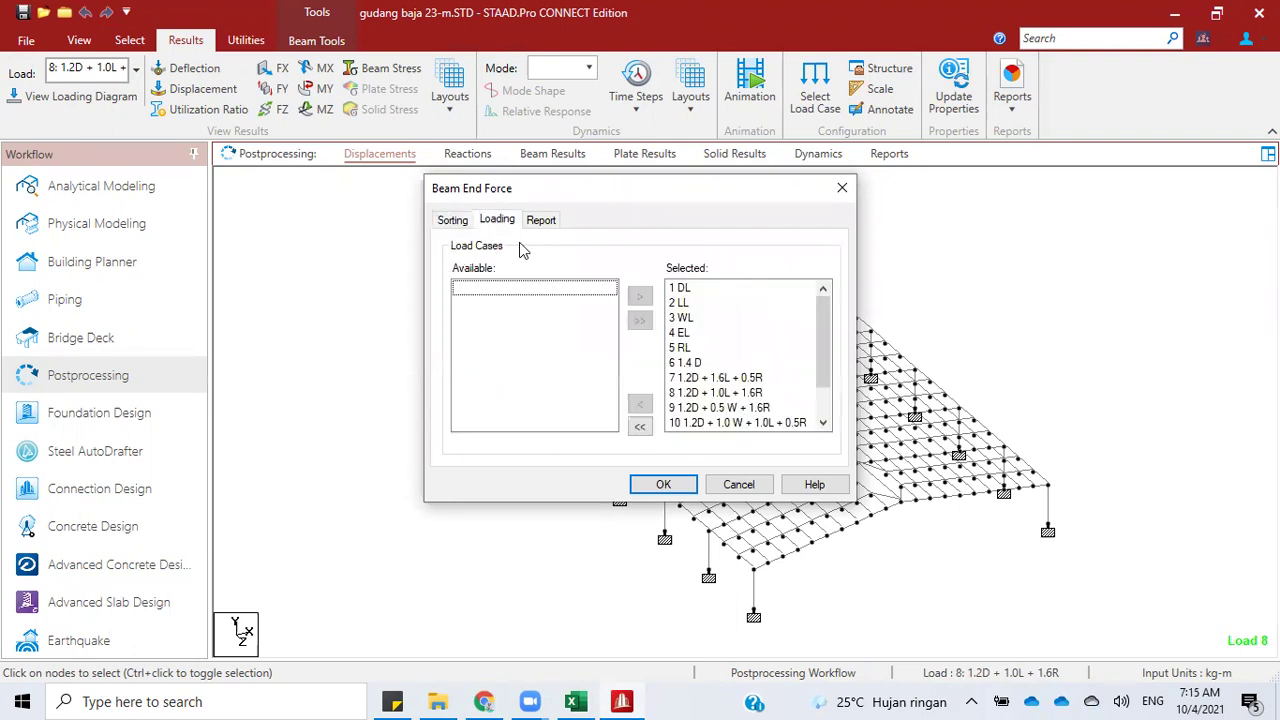
click(639, 427)
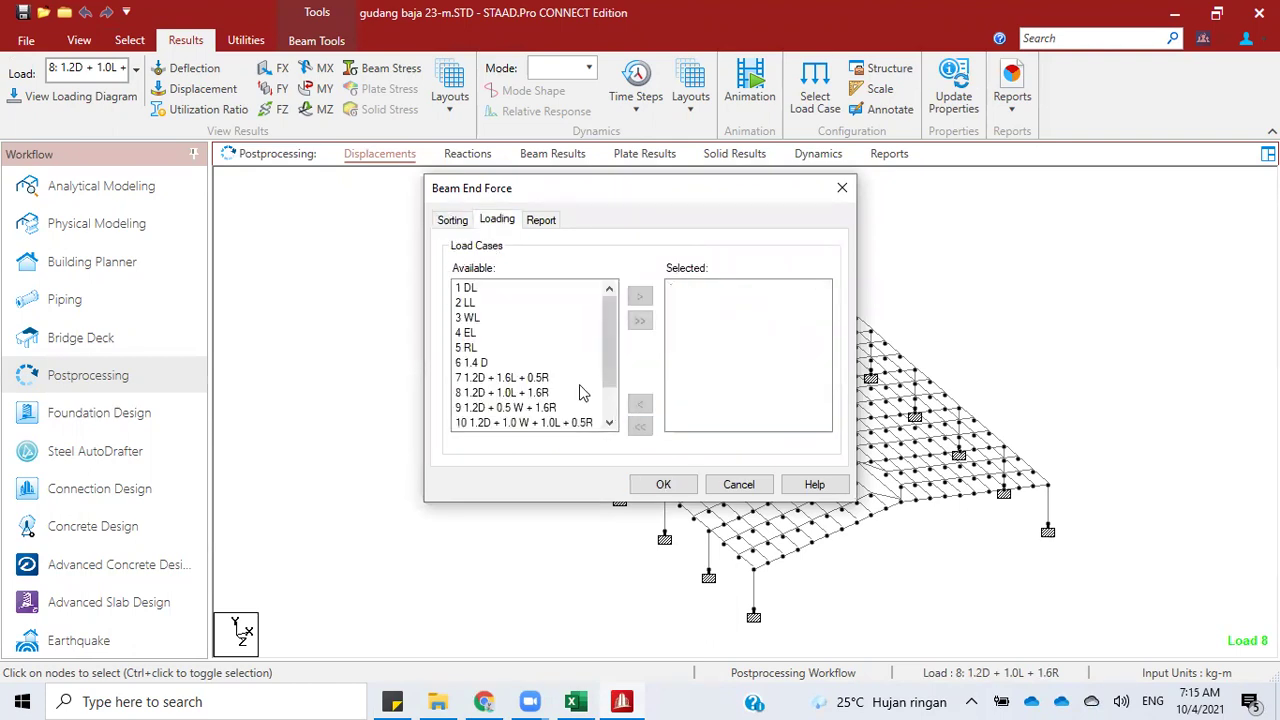
drag(563, 362, 563, 523)
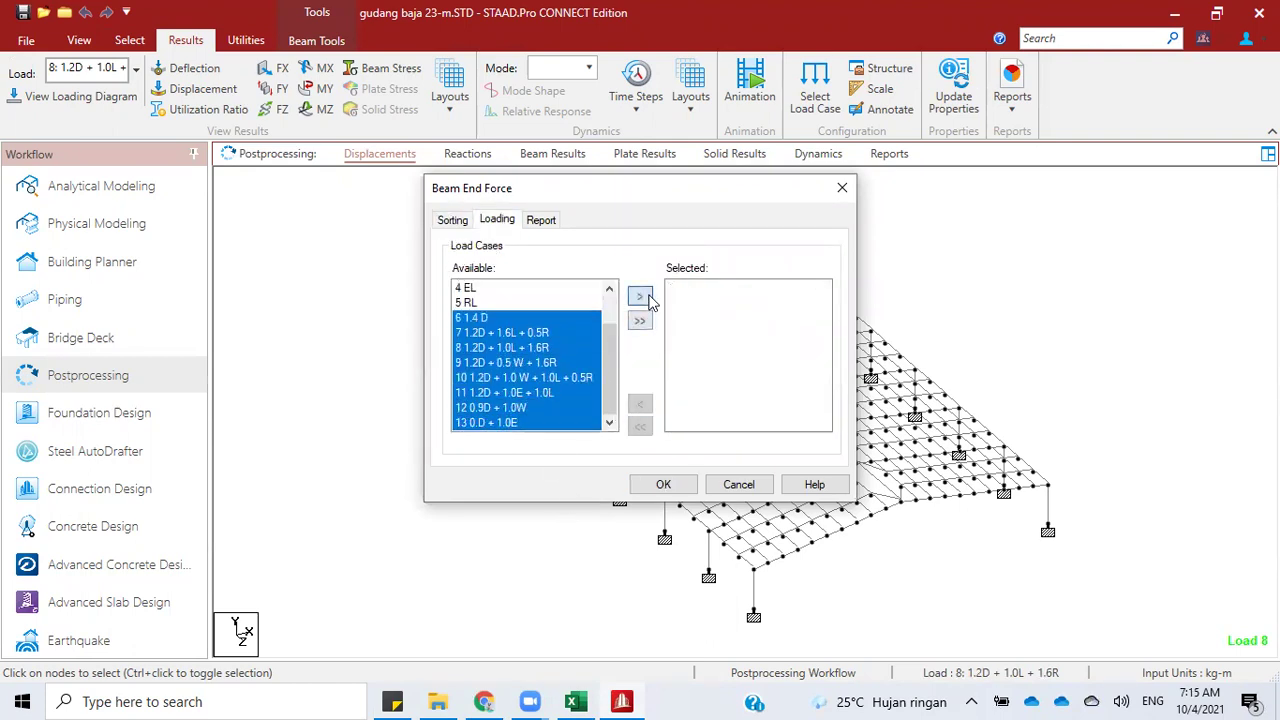
click(648, 300)
click(663, 485)
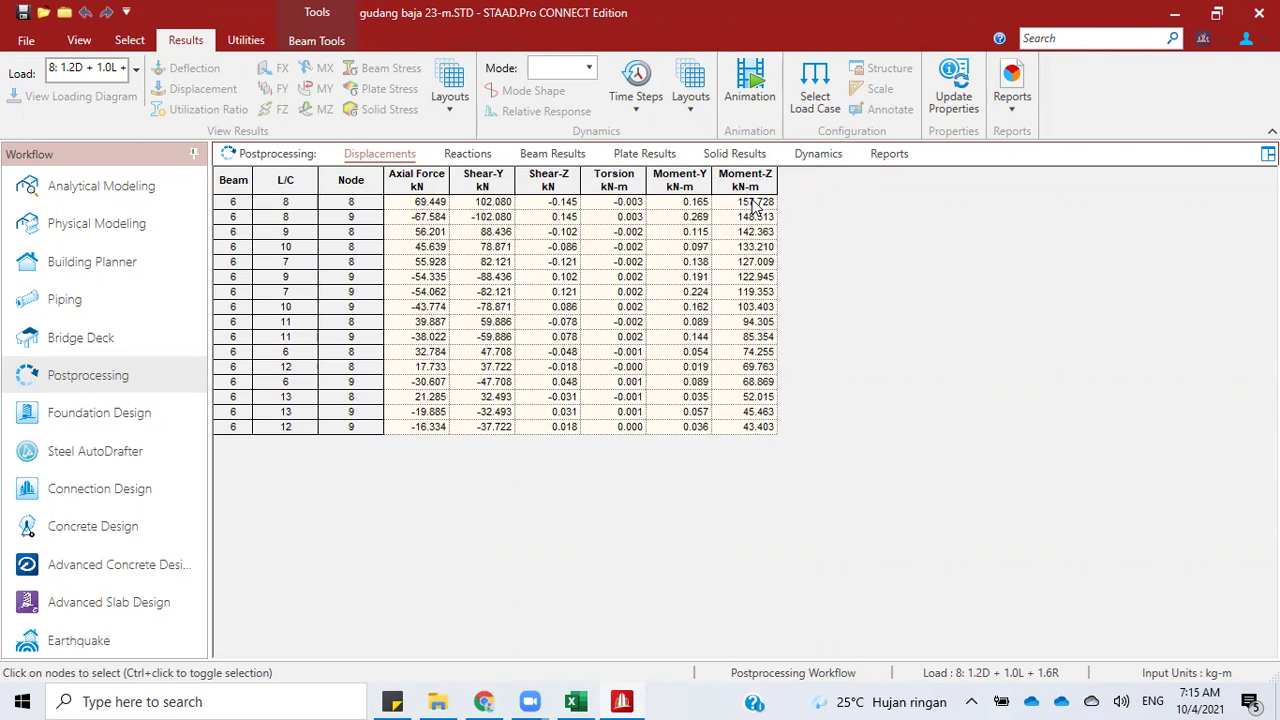
Step: Switch to Excel and set the column's MuZ in cell K6 to 157.73 kNm, checking the value against the STAAD.Pro report
click(577, 700)
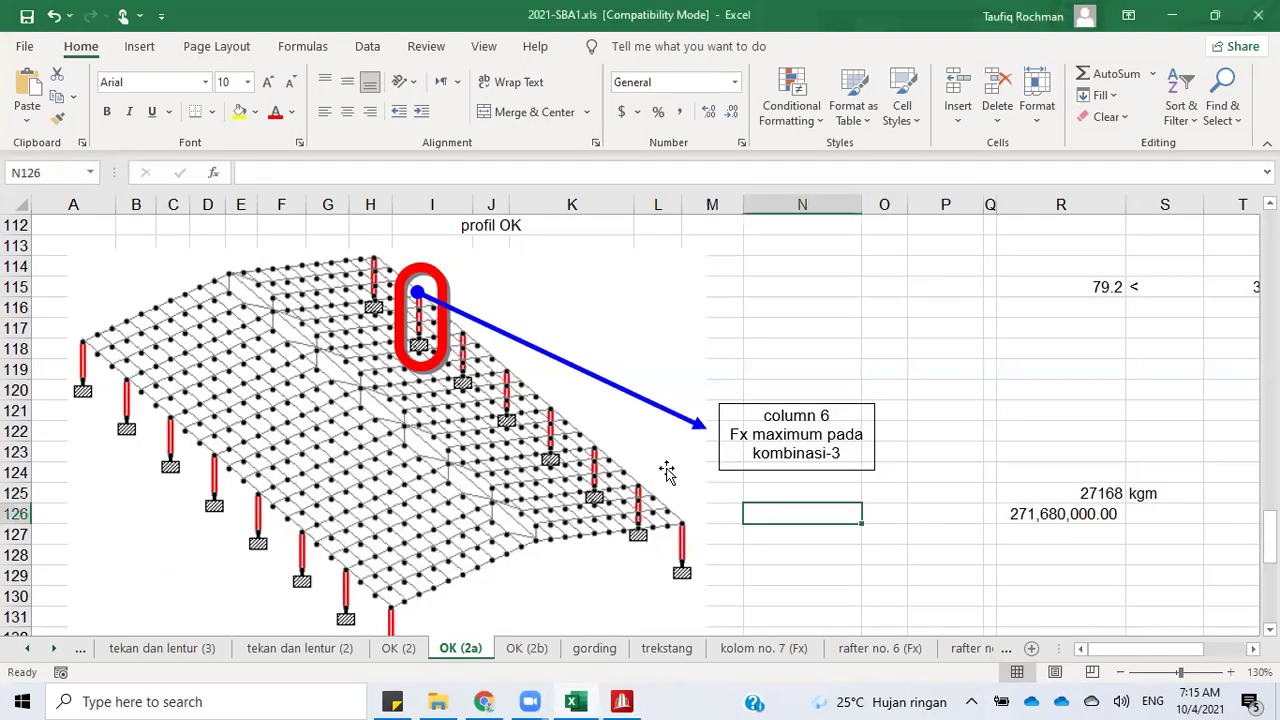
scroll(667, 473, up, 20)
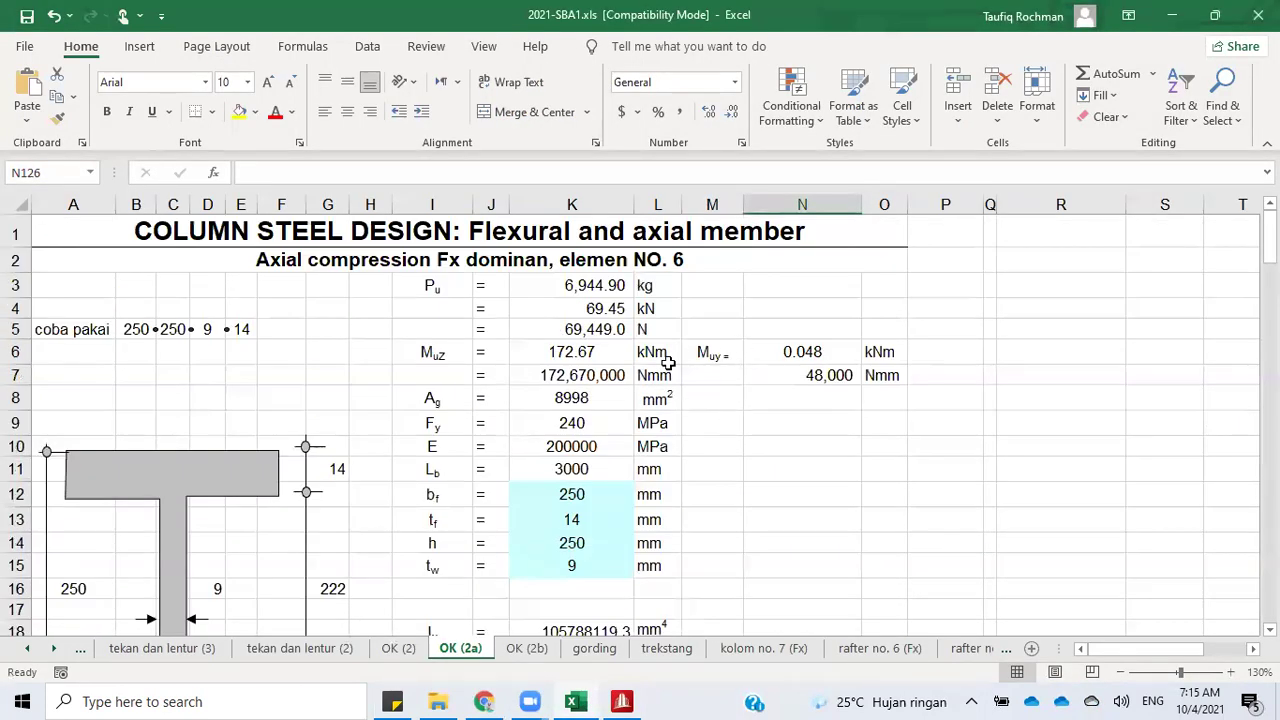
click(588, 356)
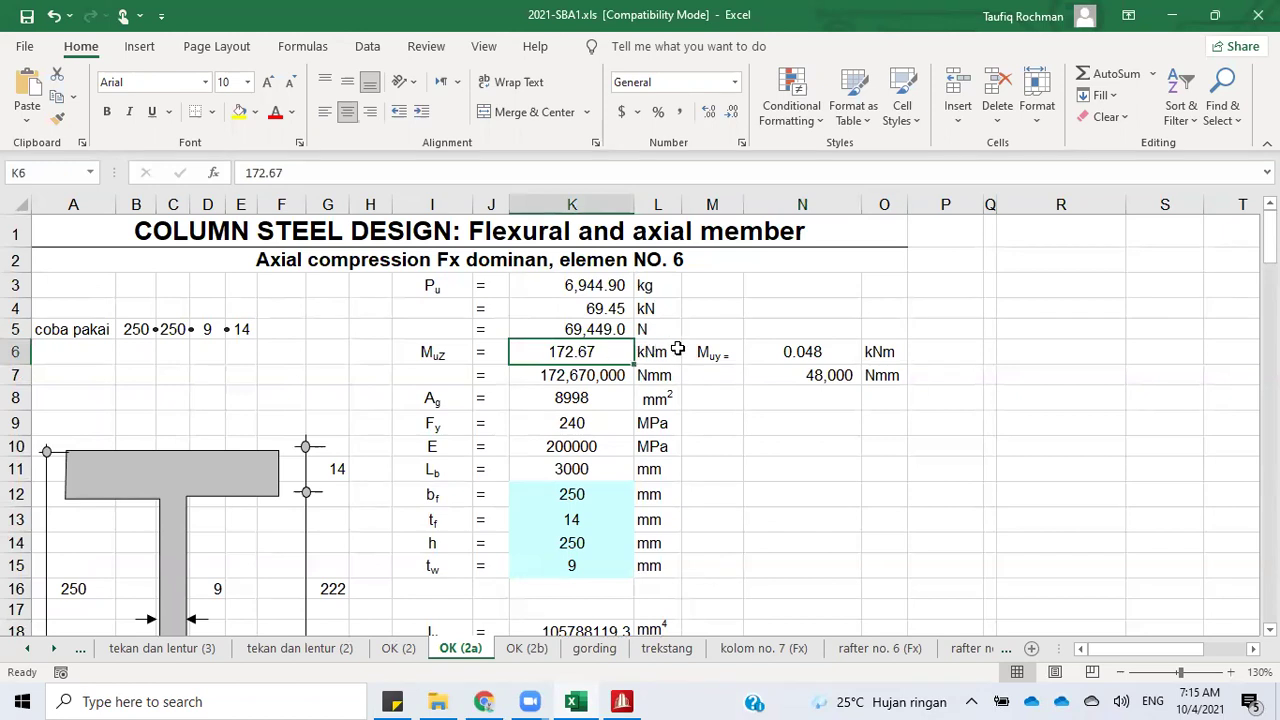
text(157.)
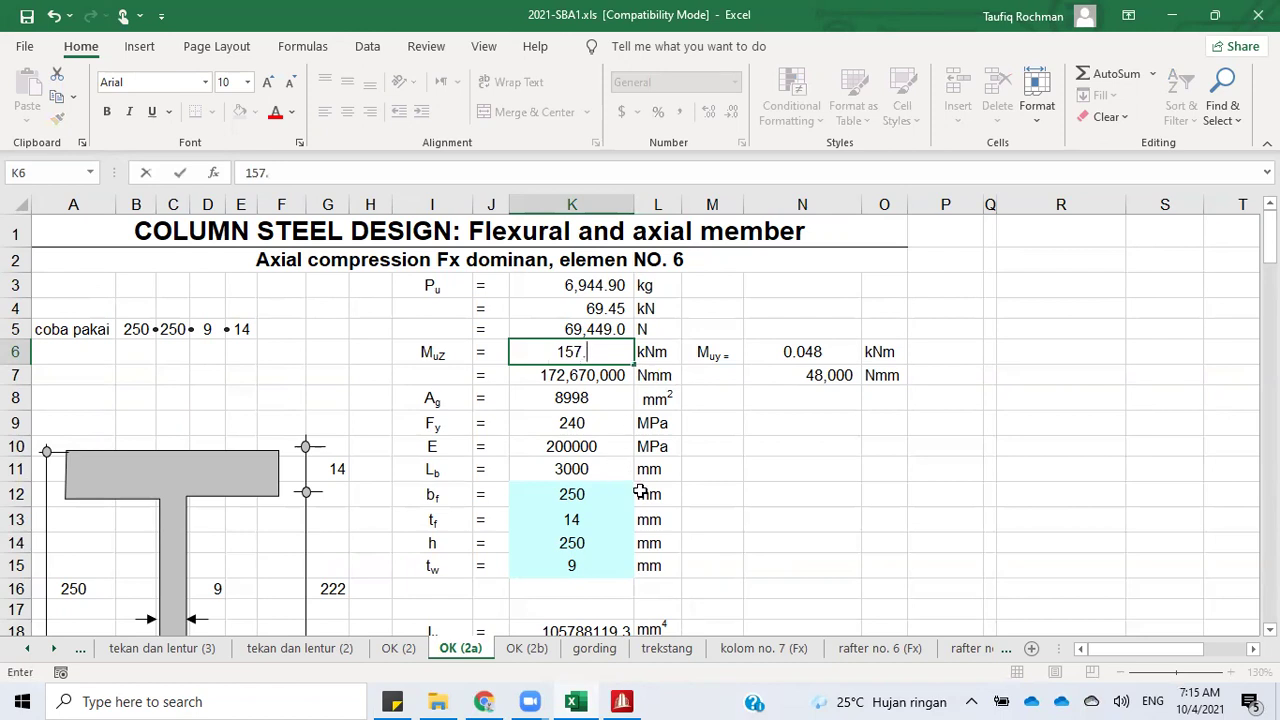
click(622, 700)
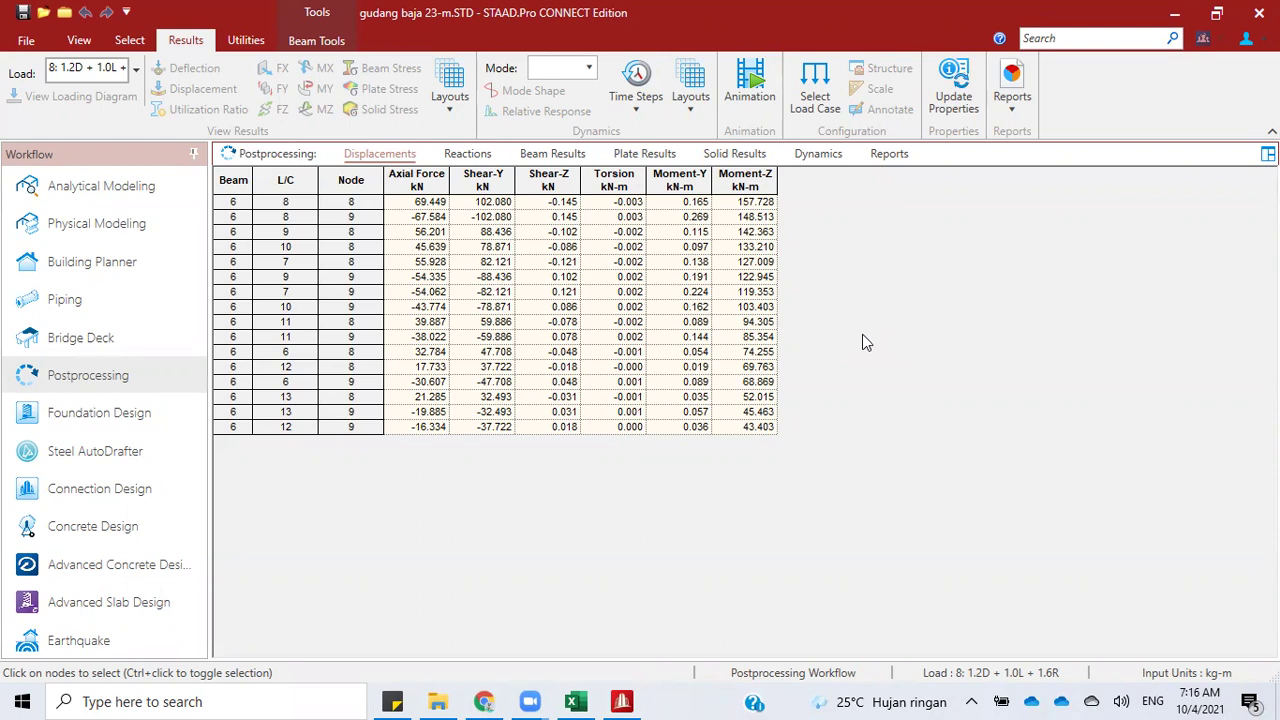
click(578, 701)
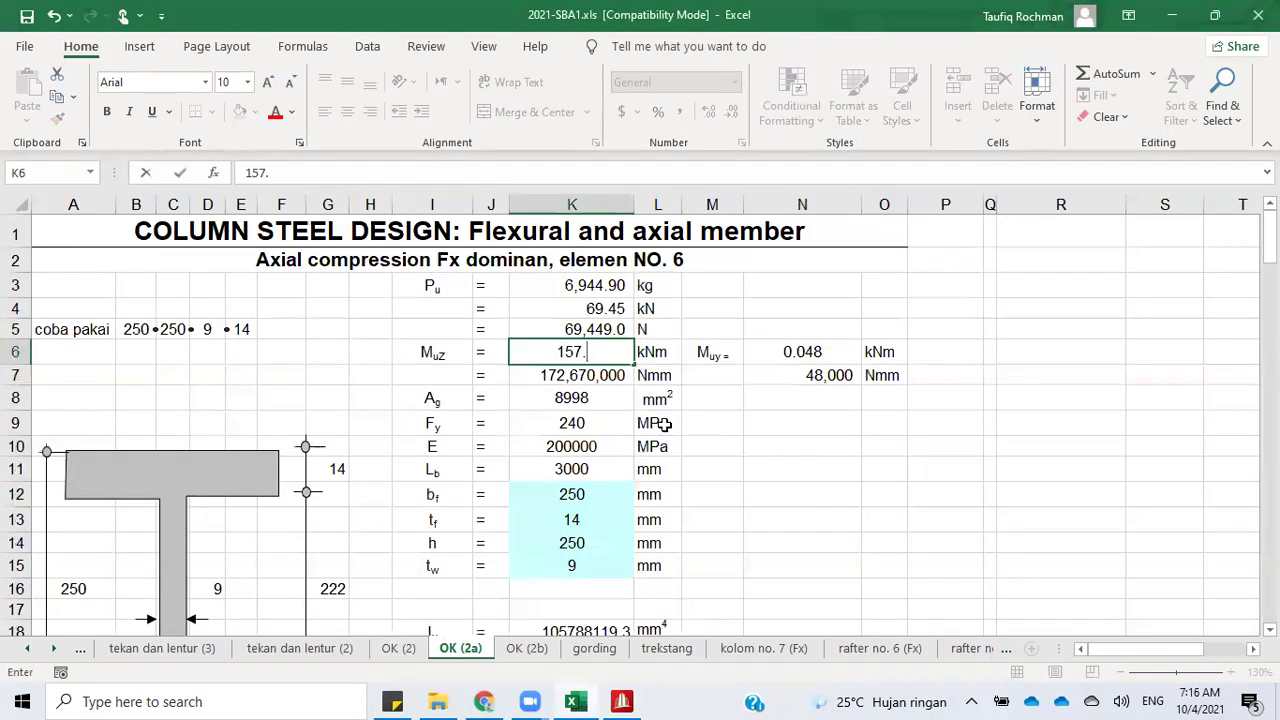
text(73)
click(791, 403)
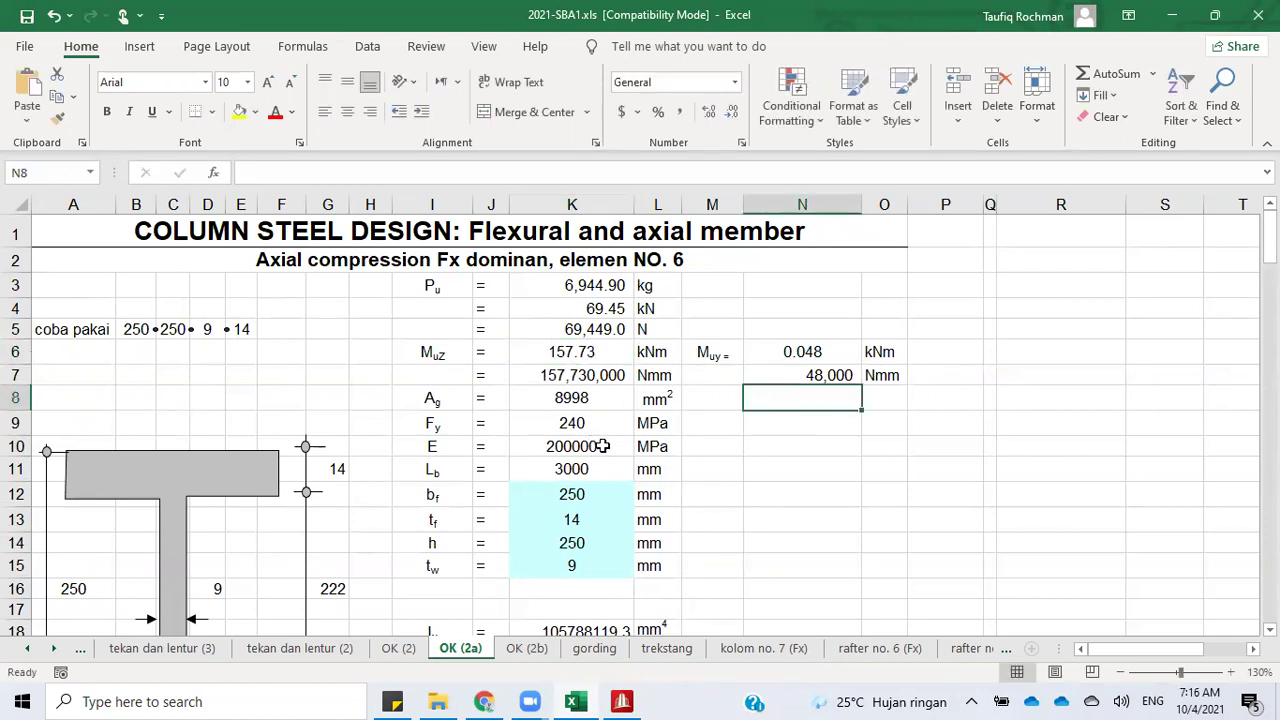
Step: Look up Moment-Y for combination 8 in the STAAD.Pro report and set Muy in Excel cell N6 to 0.165 kNm
click(722, 354)
key(alt+Tab)
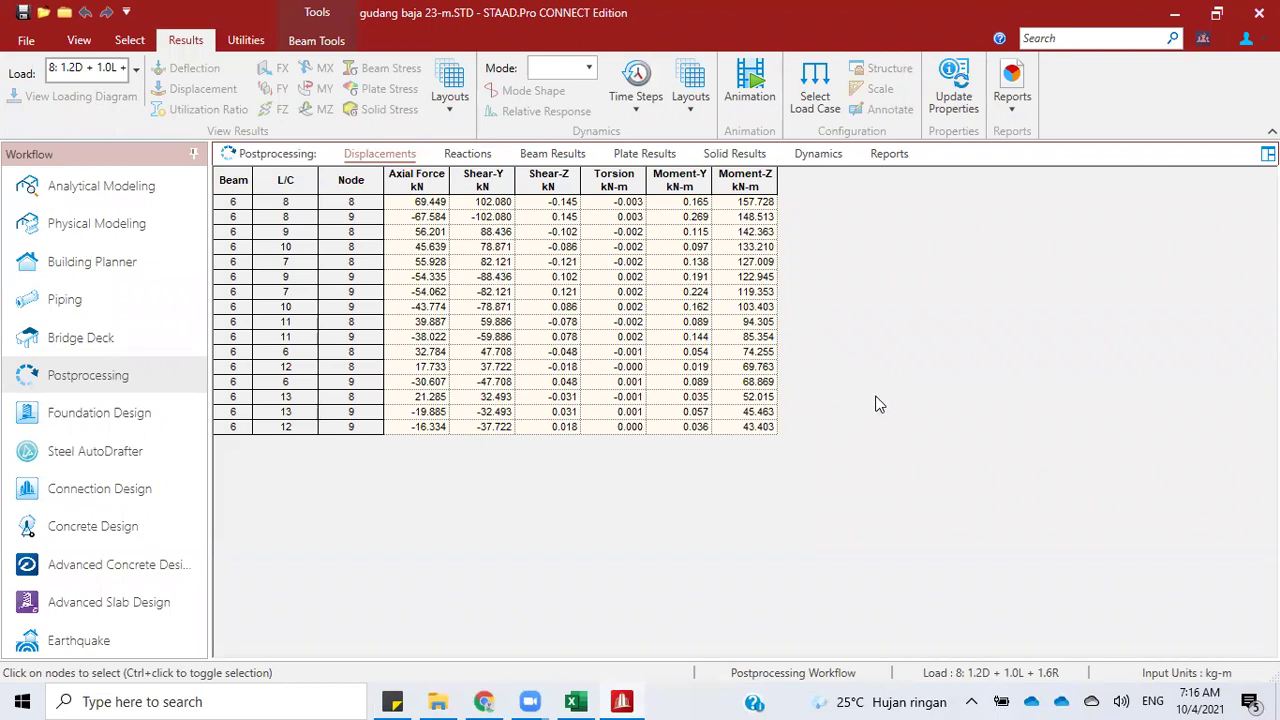
key(alt+Tab)
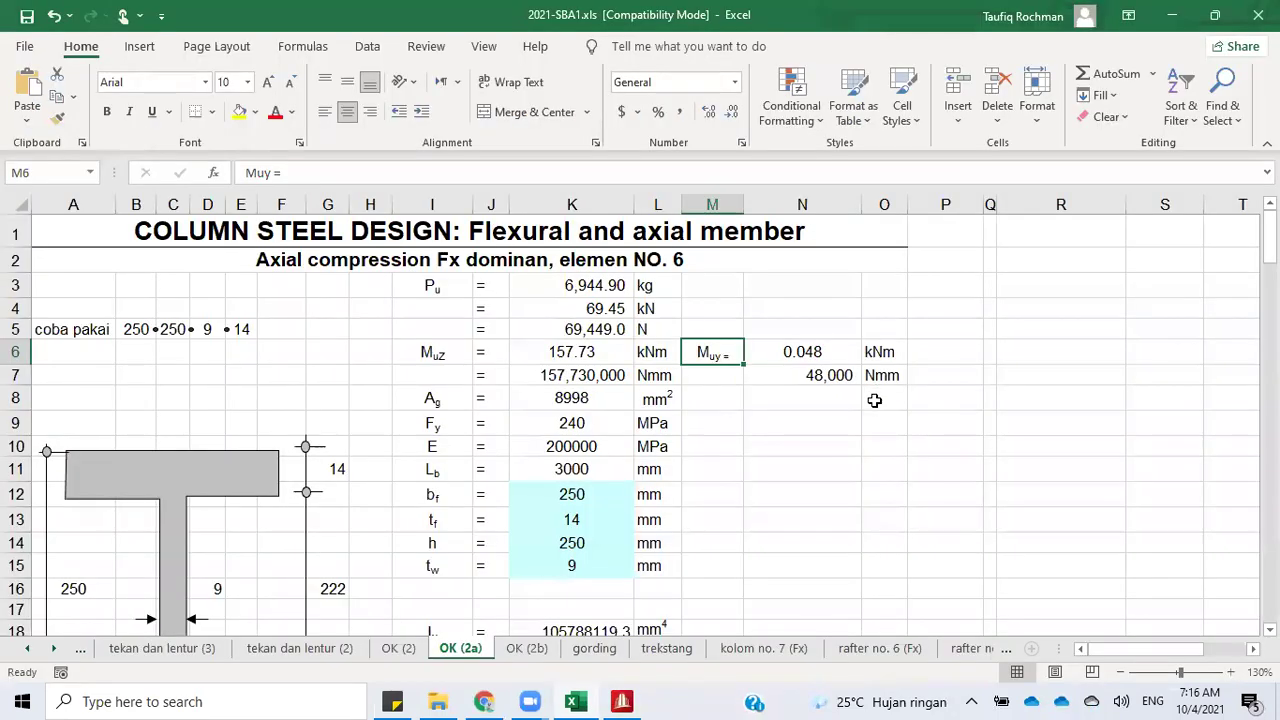
click(813, 350)
key(F2)
drag(800, 350, 851, 358)
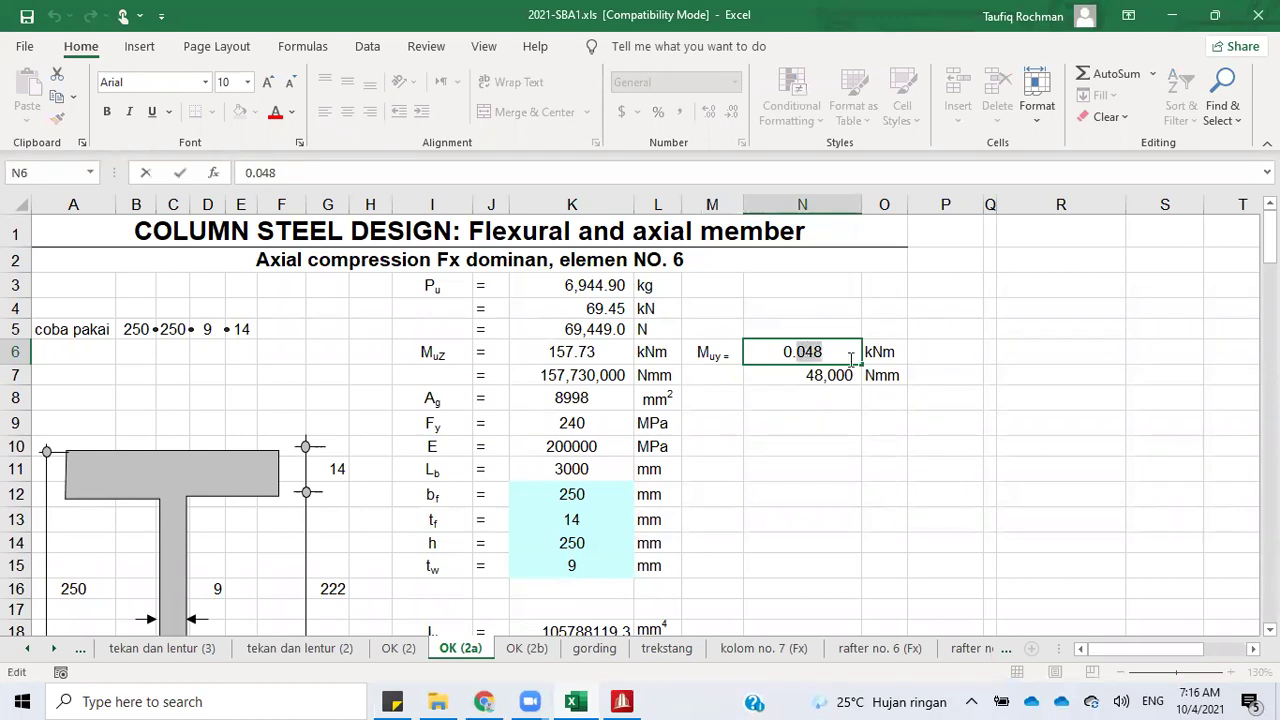
text(165)
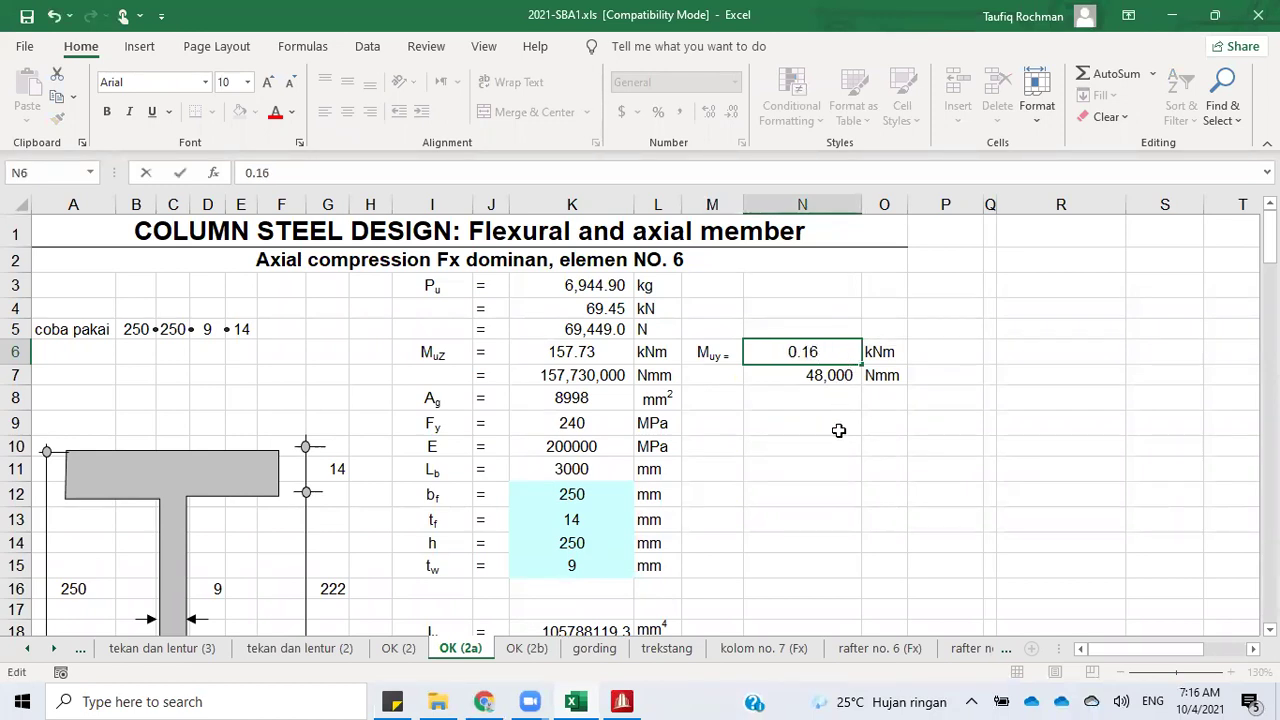
click(838, 430)
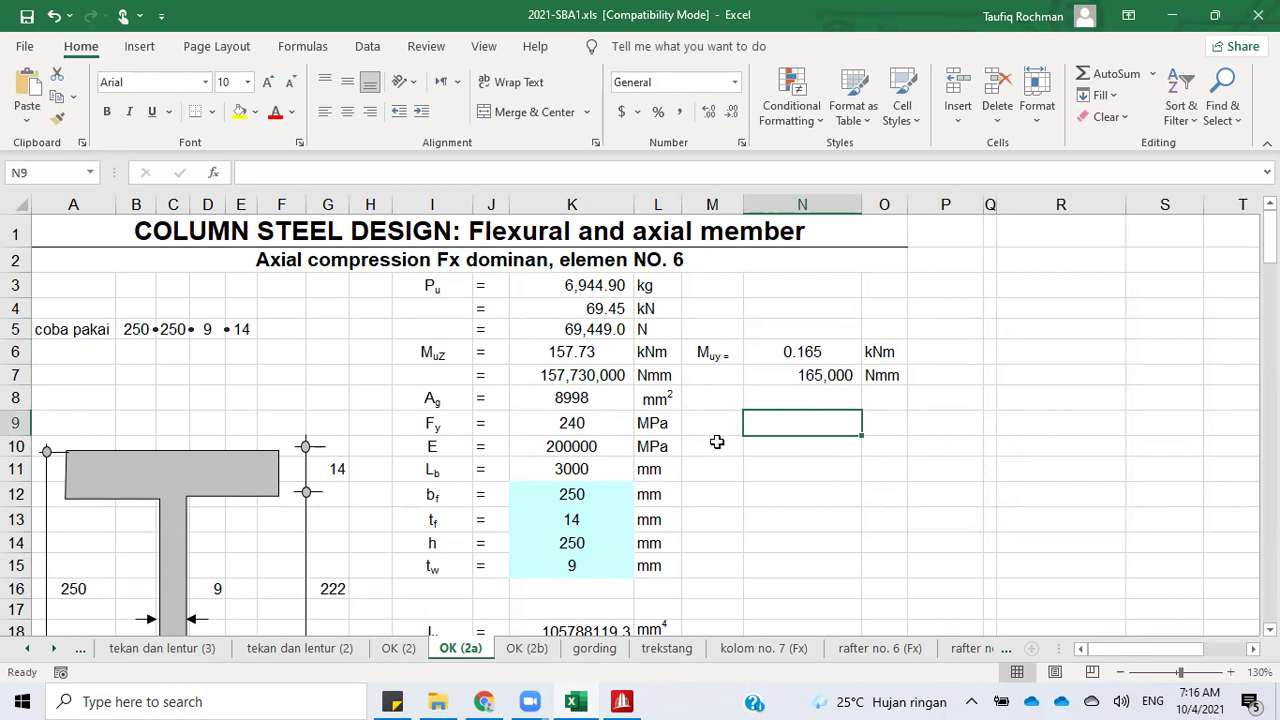
Step: Review the column capacity checks further down the design sheet against the updated moments
scroll(720, 445, down, 6)
scroll(720, 445, down, 6)
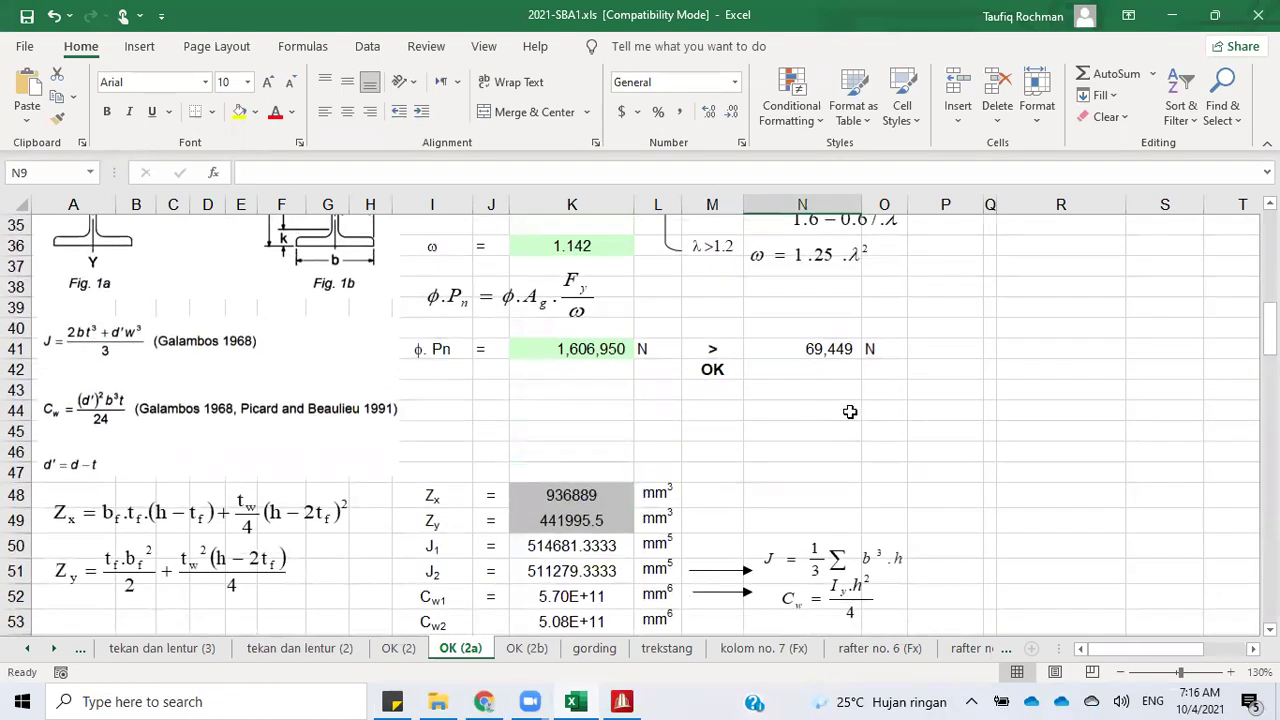
scroll(859, 423, down, 6)
scroll(848, 427, up, 6)
scroll(717, 397, up, 12)
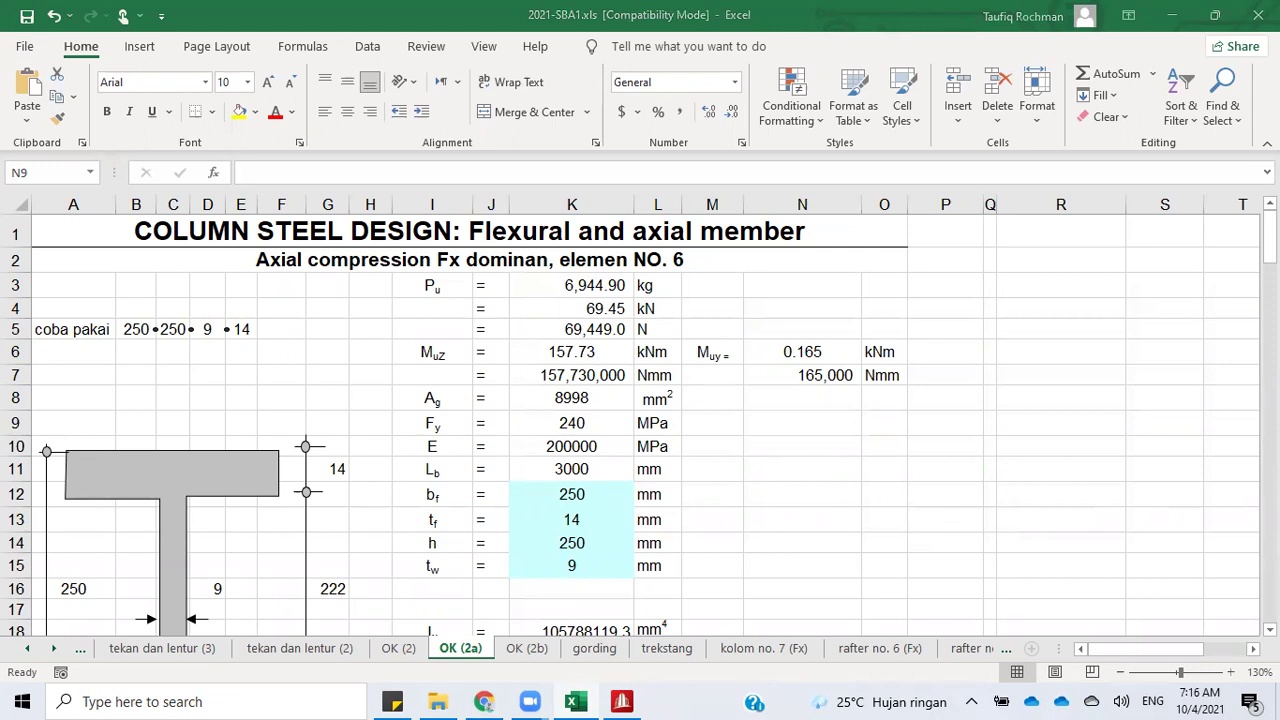
click(794, 470)
click(804, 429)
click(206, 374)
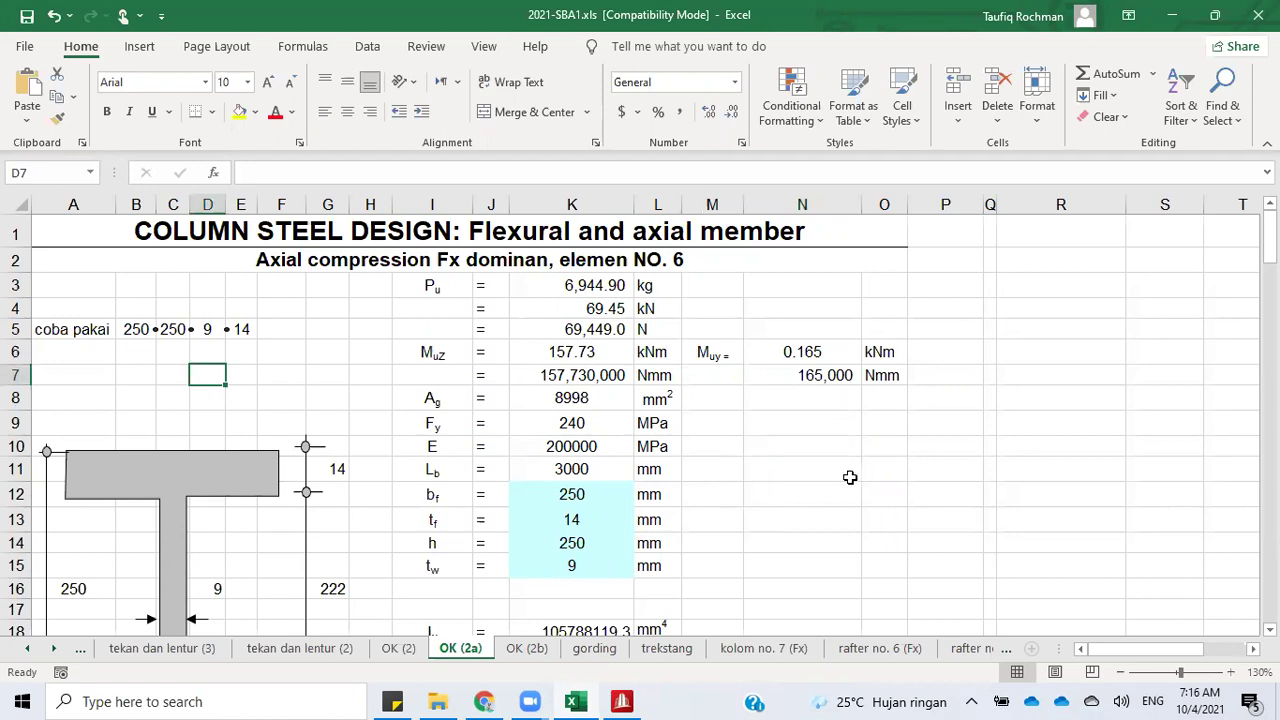
click(790, 460)
click(805, 420)
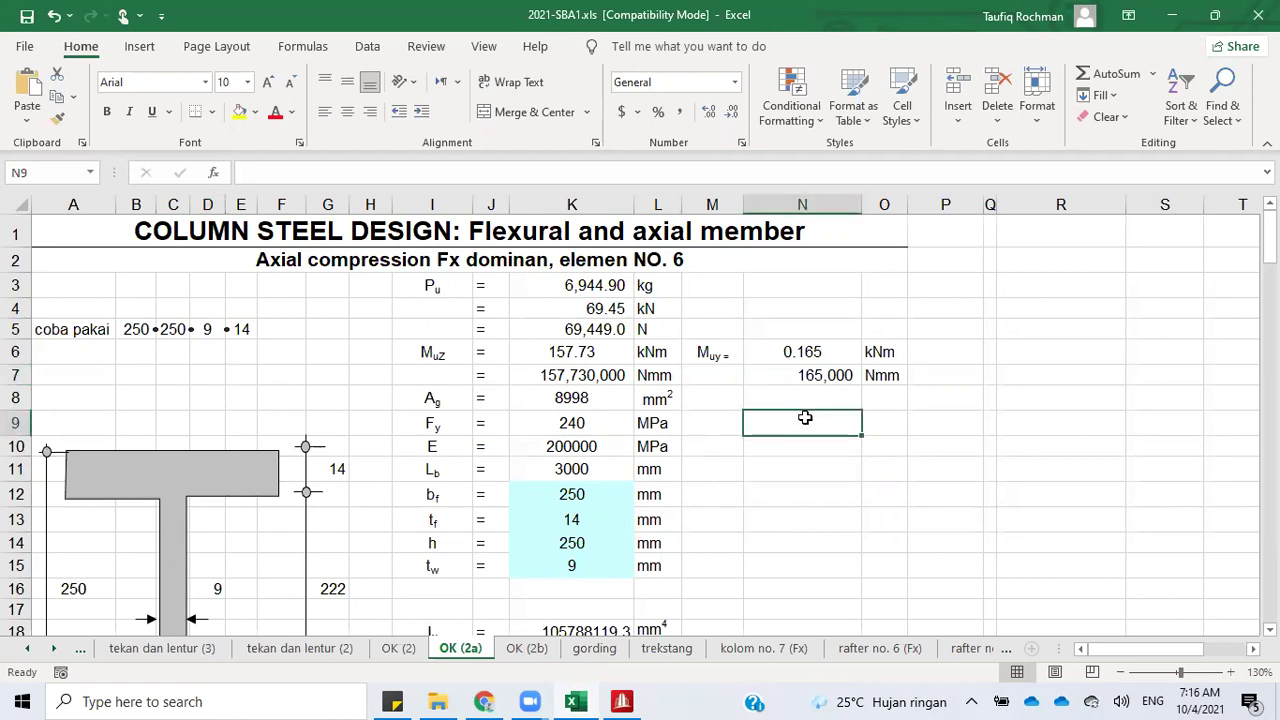
click(280, 396)
click(819, 506)
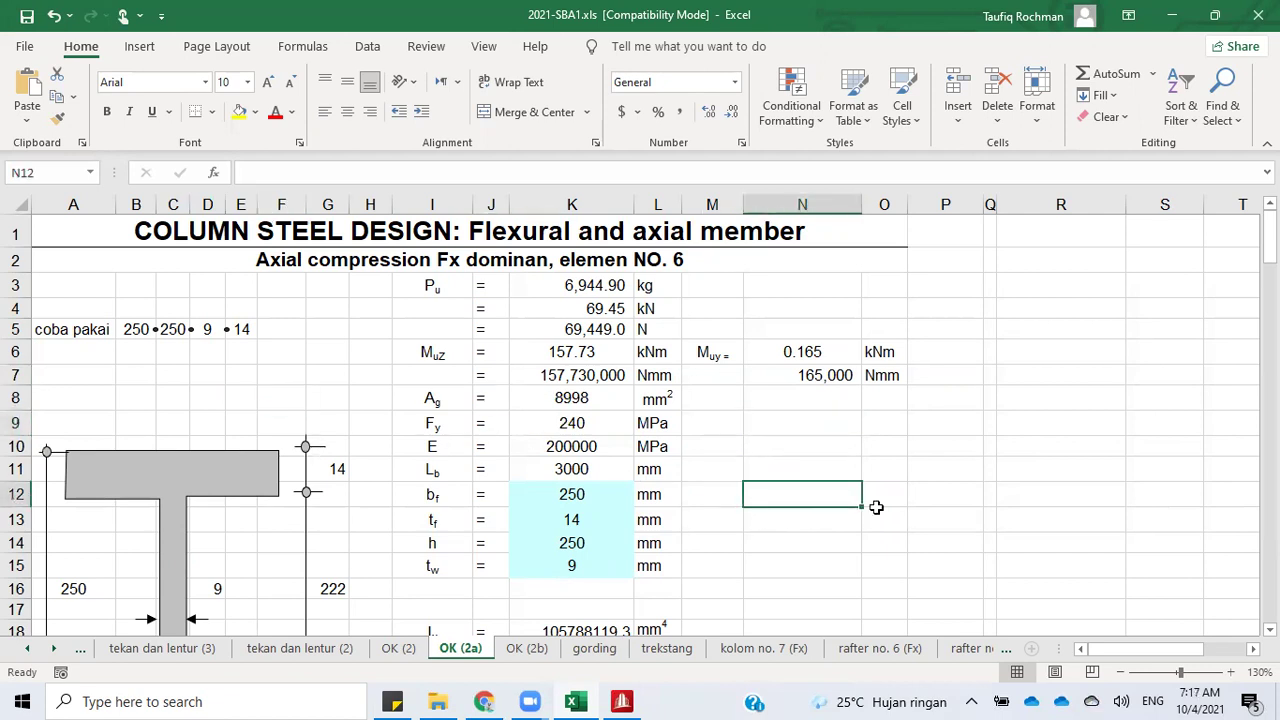
Step: Cross-check the axial capacity φPn by entering =0.85*K8*K9/K36 in cell K43, and clear that cell again
scroll(876, 507, down, 11)
scroll(562, 438, up, 6)
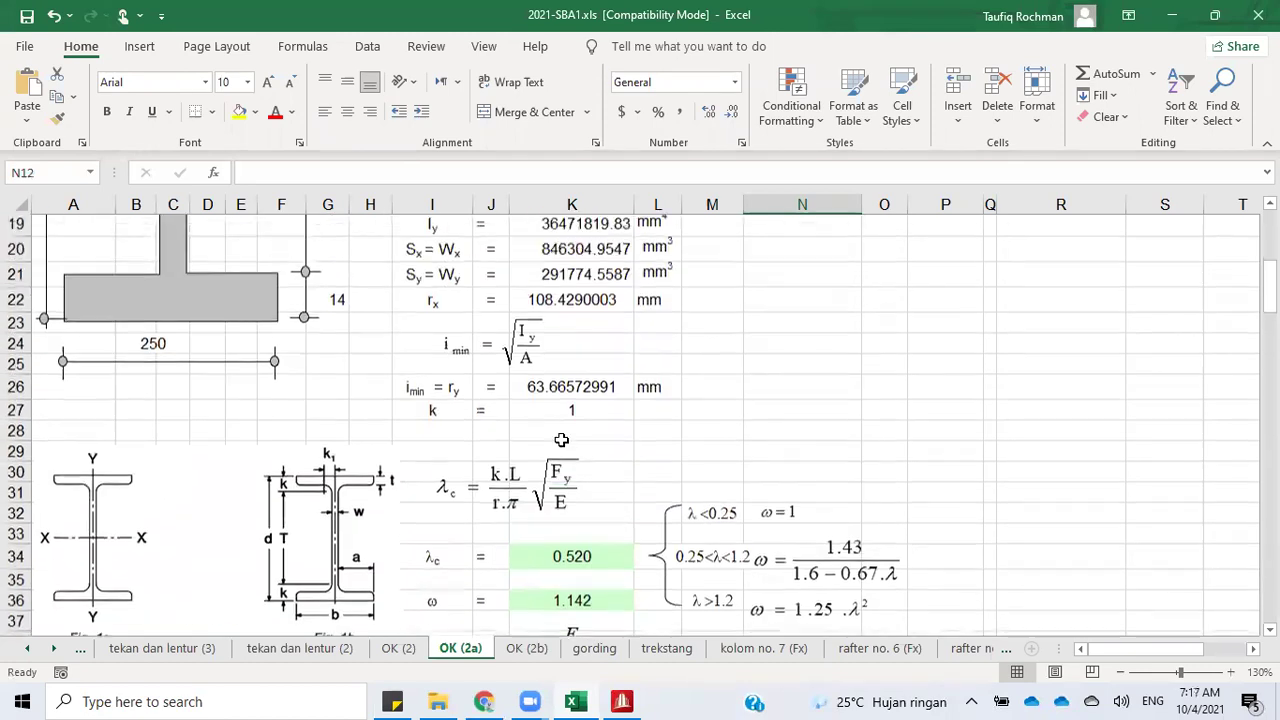
scroll(594, 366, down, 6)
click(594, 348)
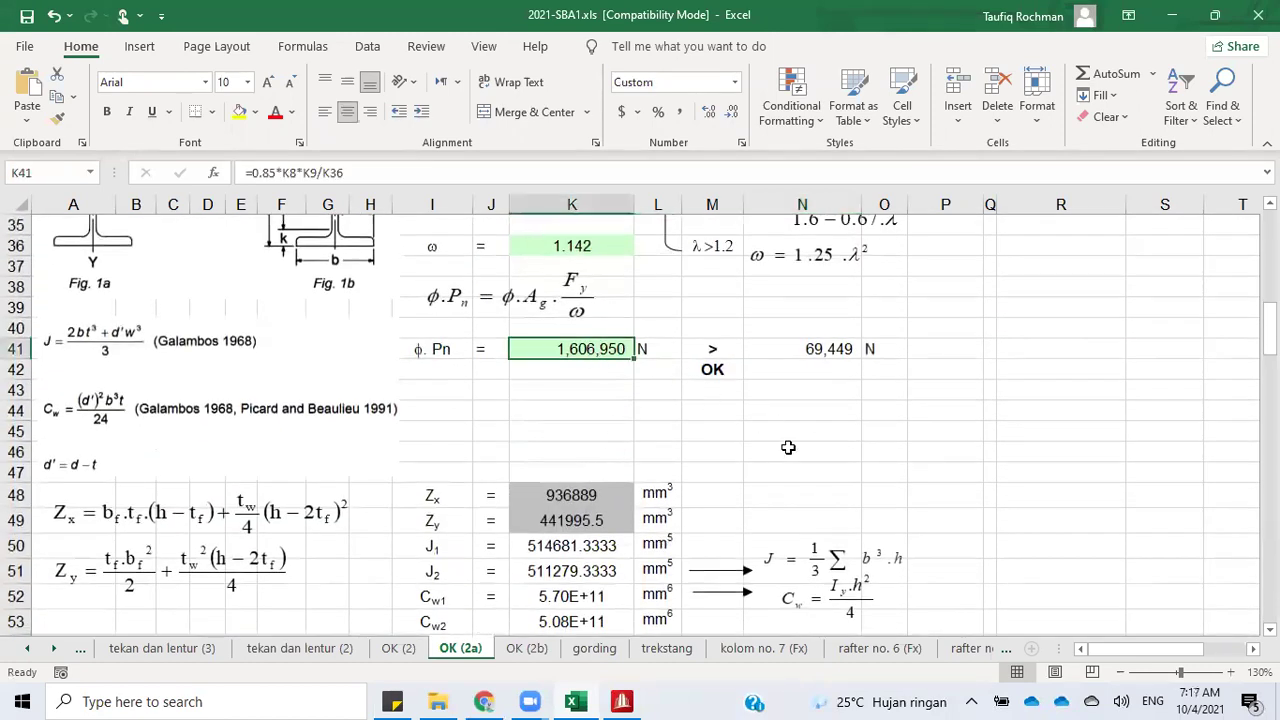
scroll(723, 457, up, 6)
scroll(724, 458, down, 6)
click(586, 394)
text(=0.85*)
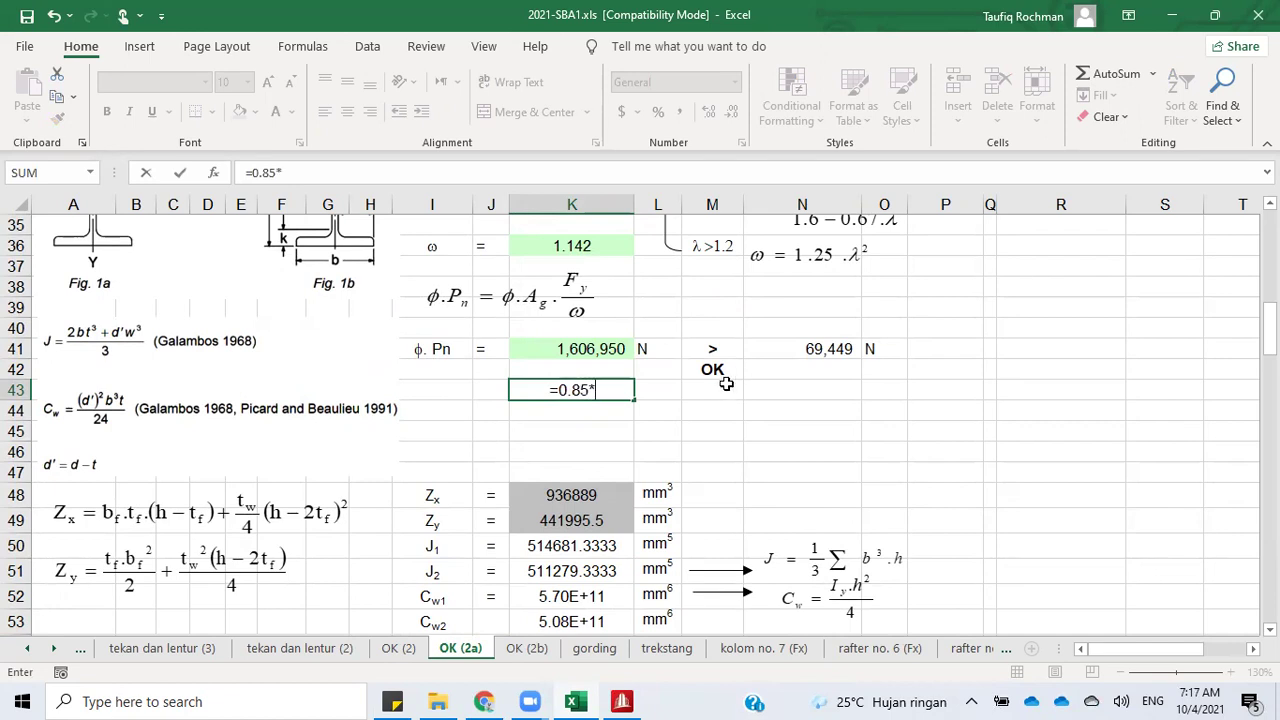
scroll(609, 440, up, 11)
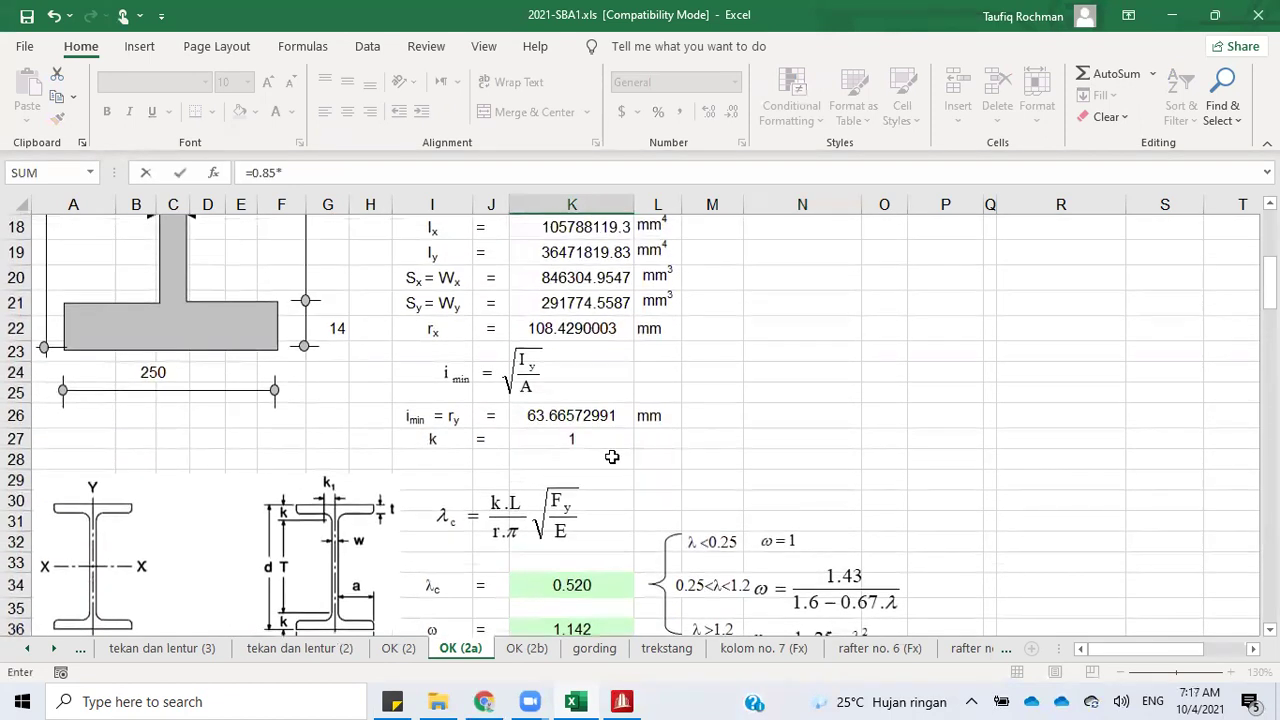
click(569, 400)
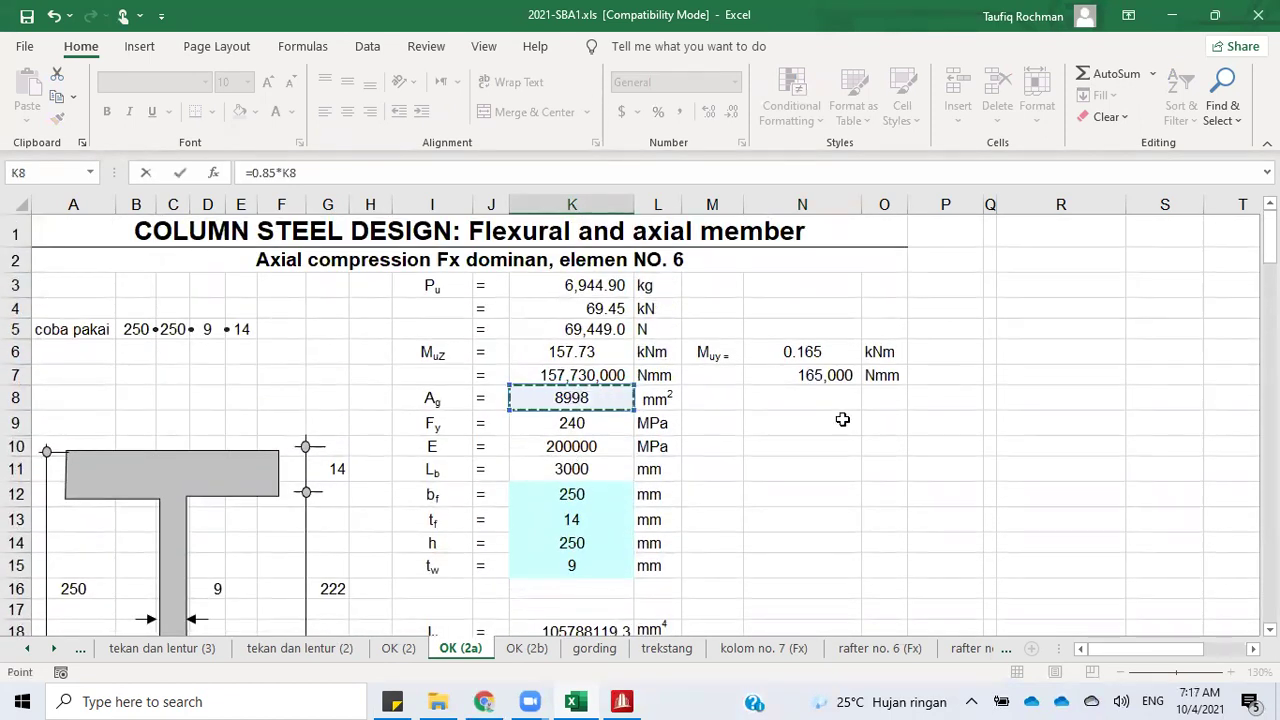
text(*)
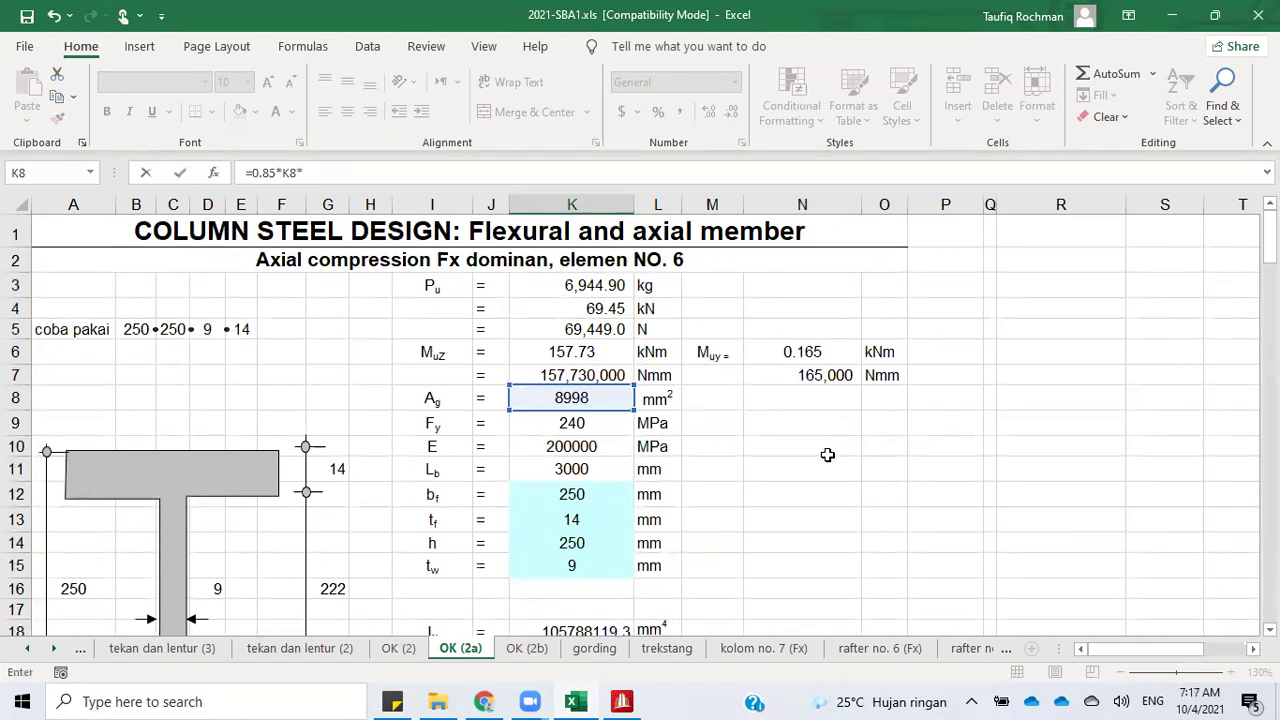
click(591, 424)
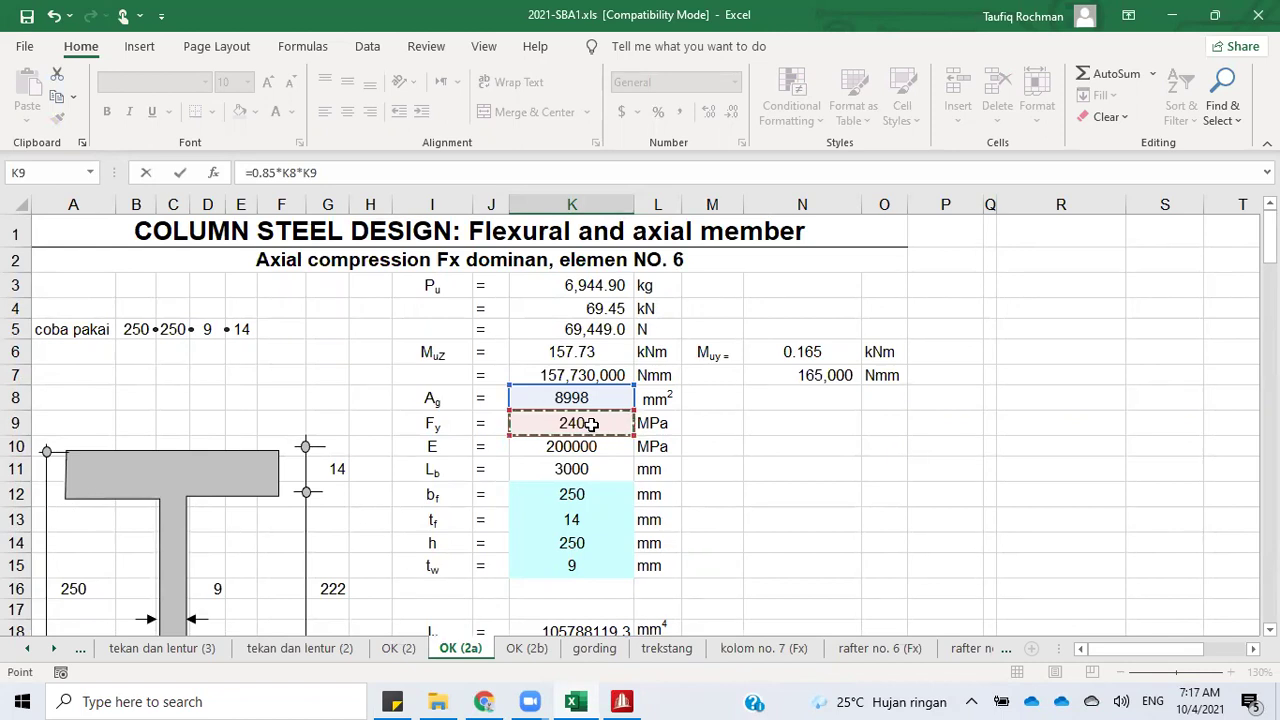
text(/)
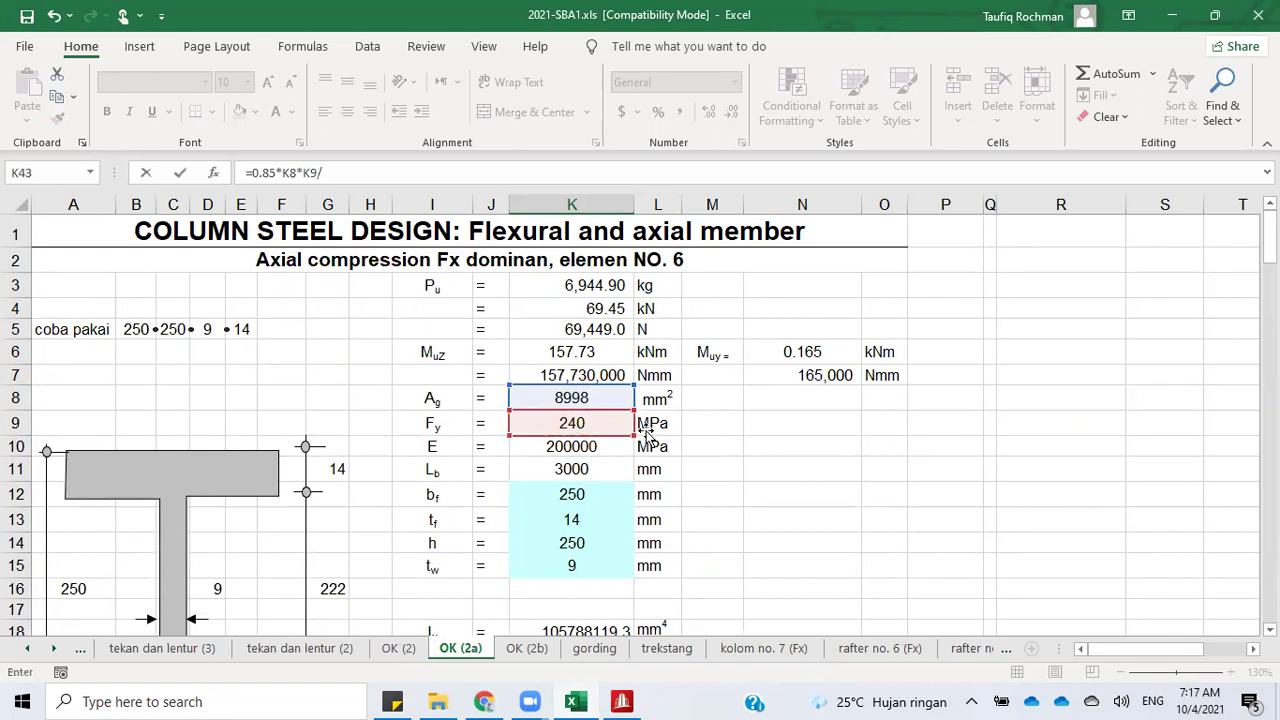
scroll(625, 485, down, 11)
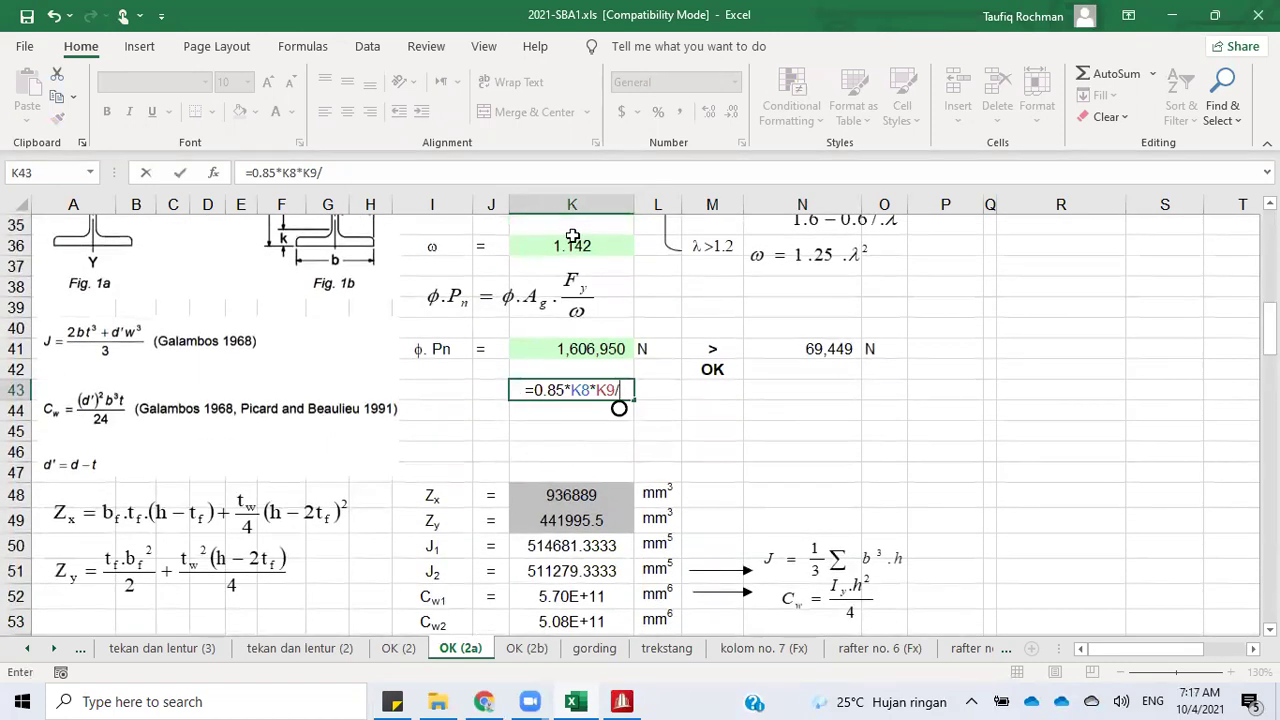
click(573, 245)
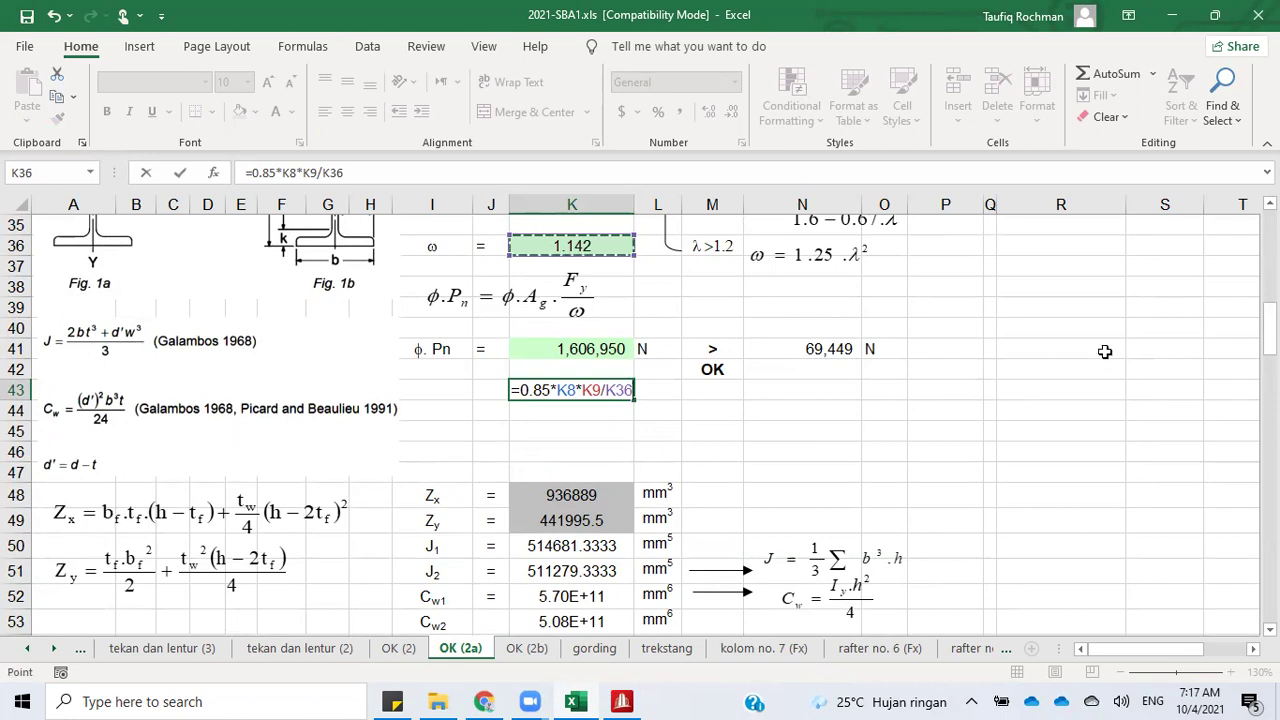
key(Return)
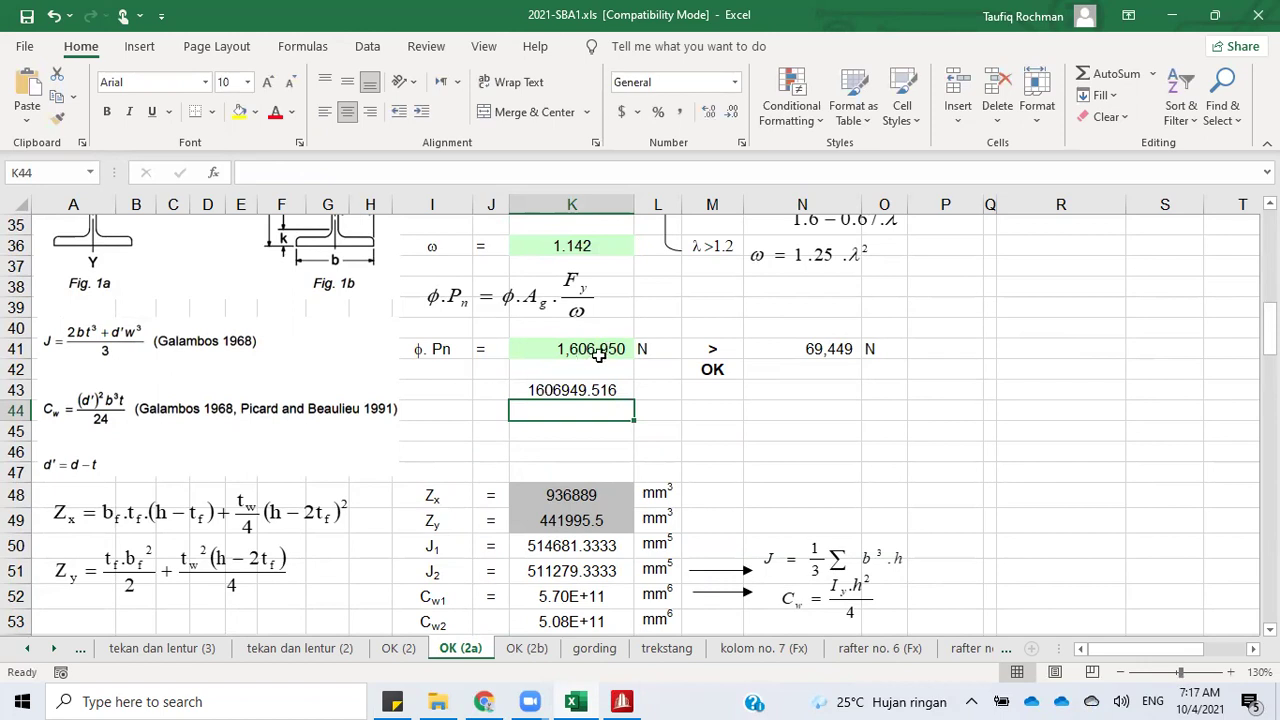
click(580, 390)
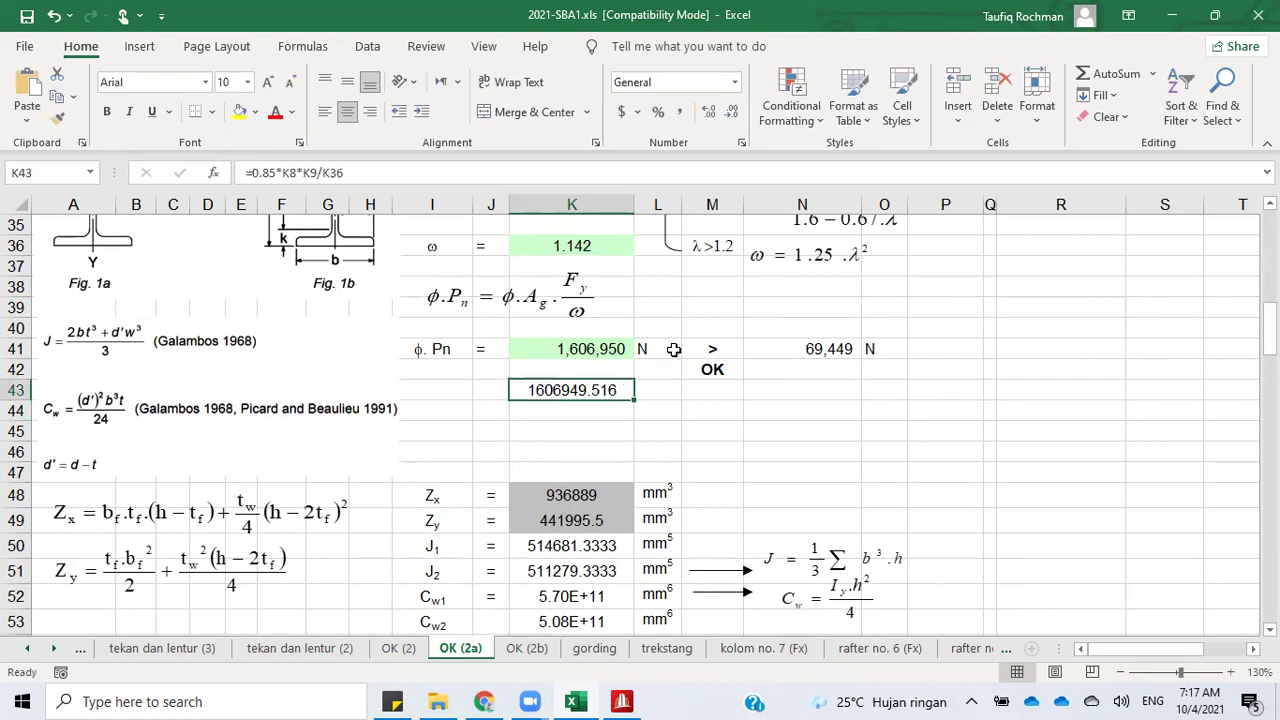
key(Delete)
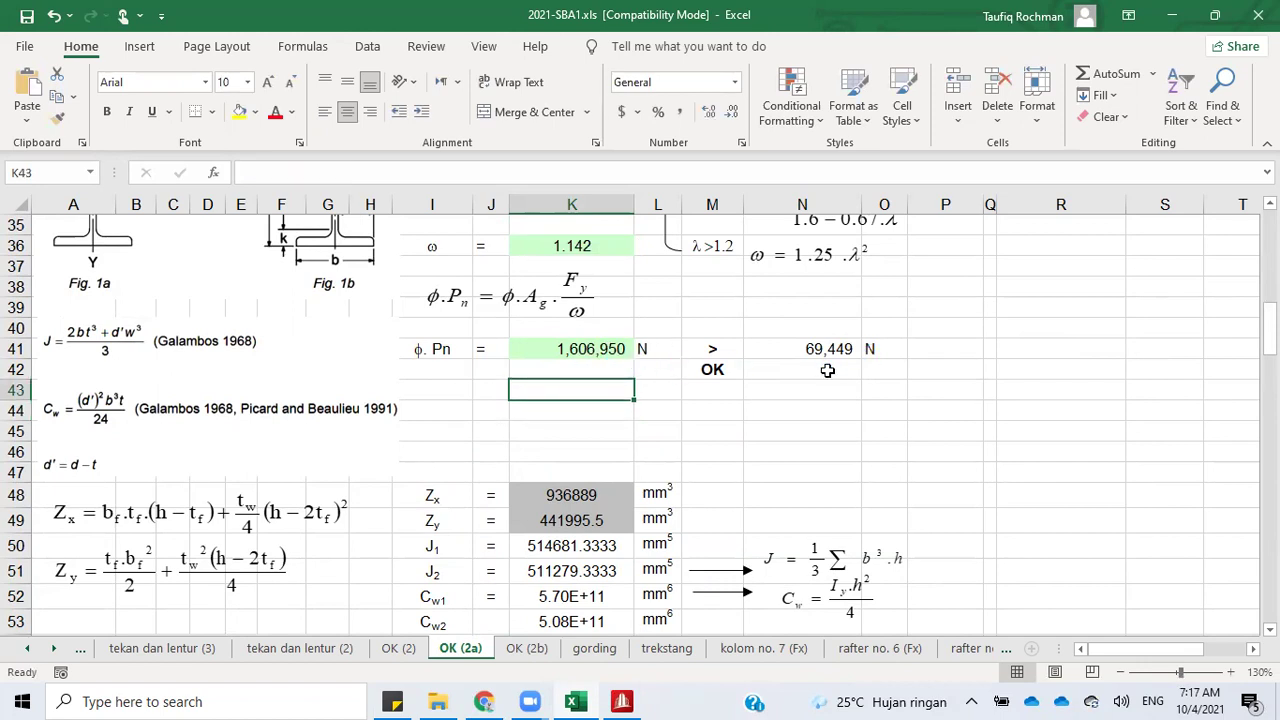
Step: Re-enter the applied axial force beside the φPn check by setting cell N41 to =K5
click(812, 348)
click(800, 367)
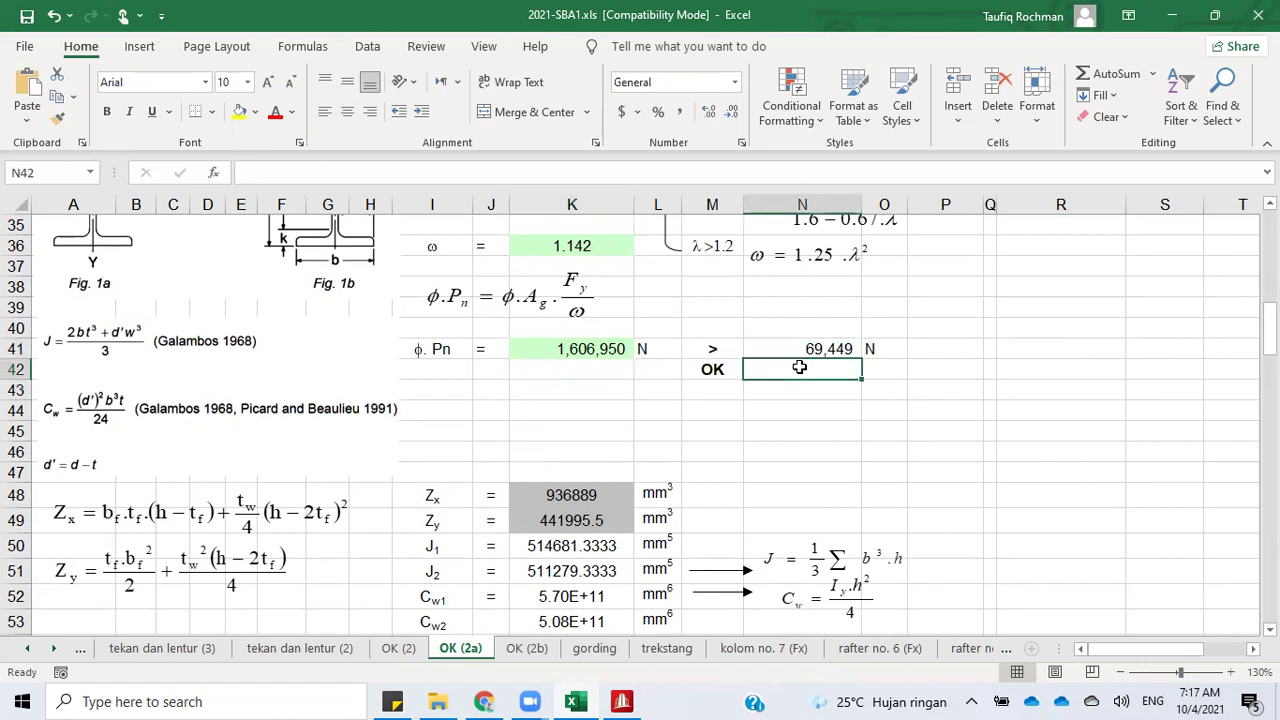
click(814, 352)
click(806, 366)
click(822, 350)
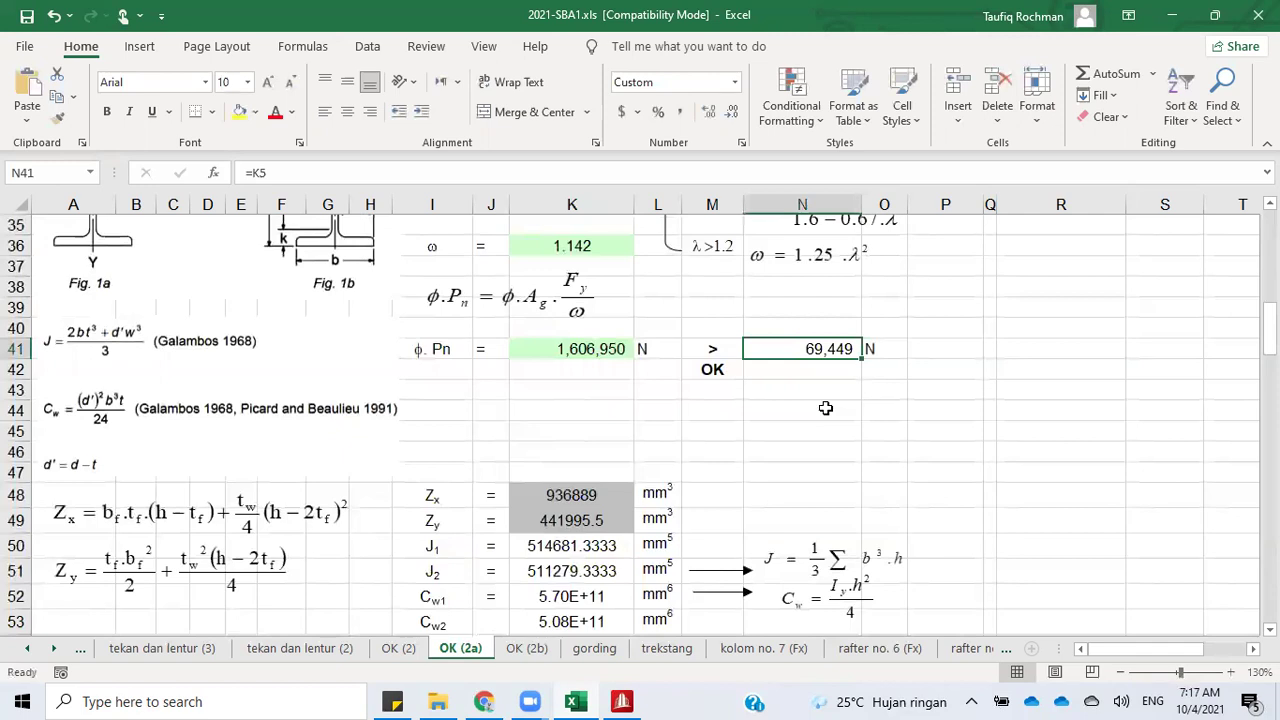
text(=)
scroll(664, 387, up, 3)
scroll(664, 387, up, 9)
click(586, 338)
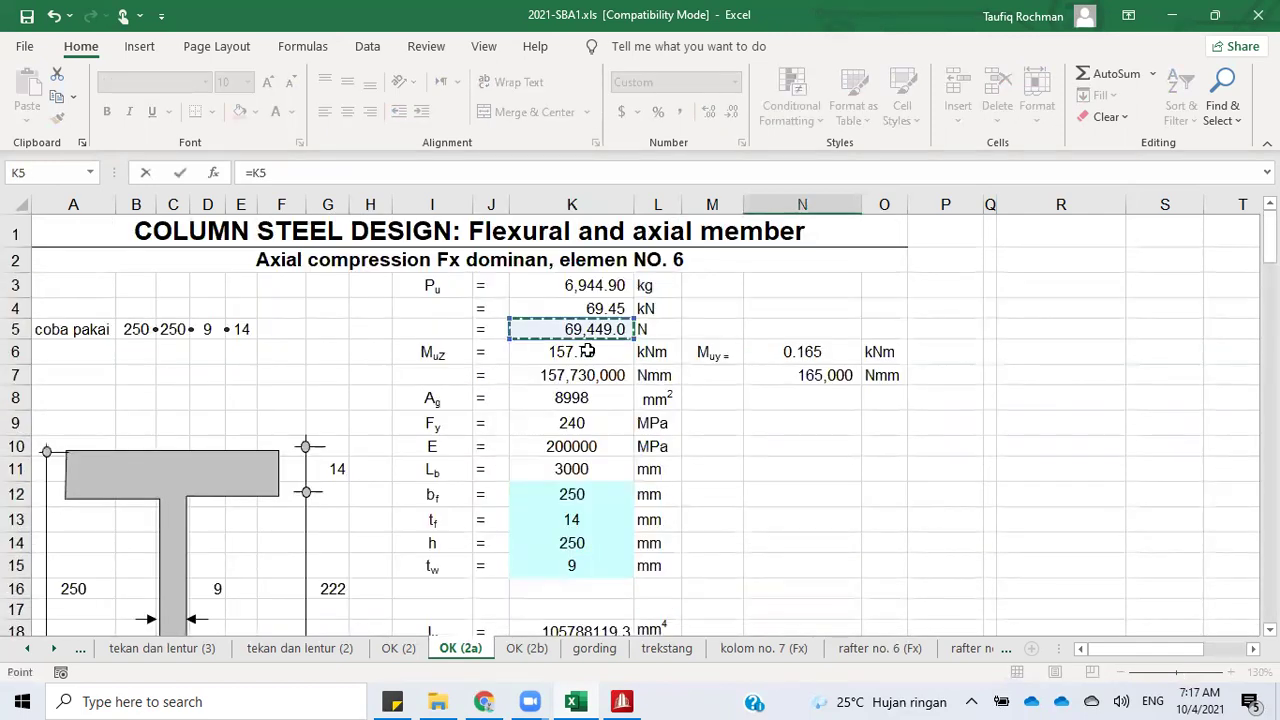
key(Return)
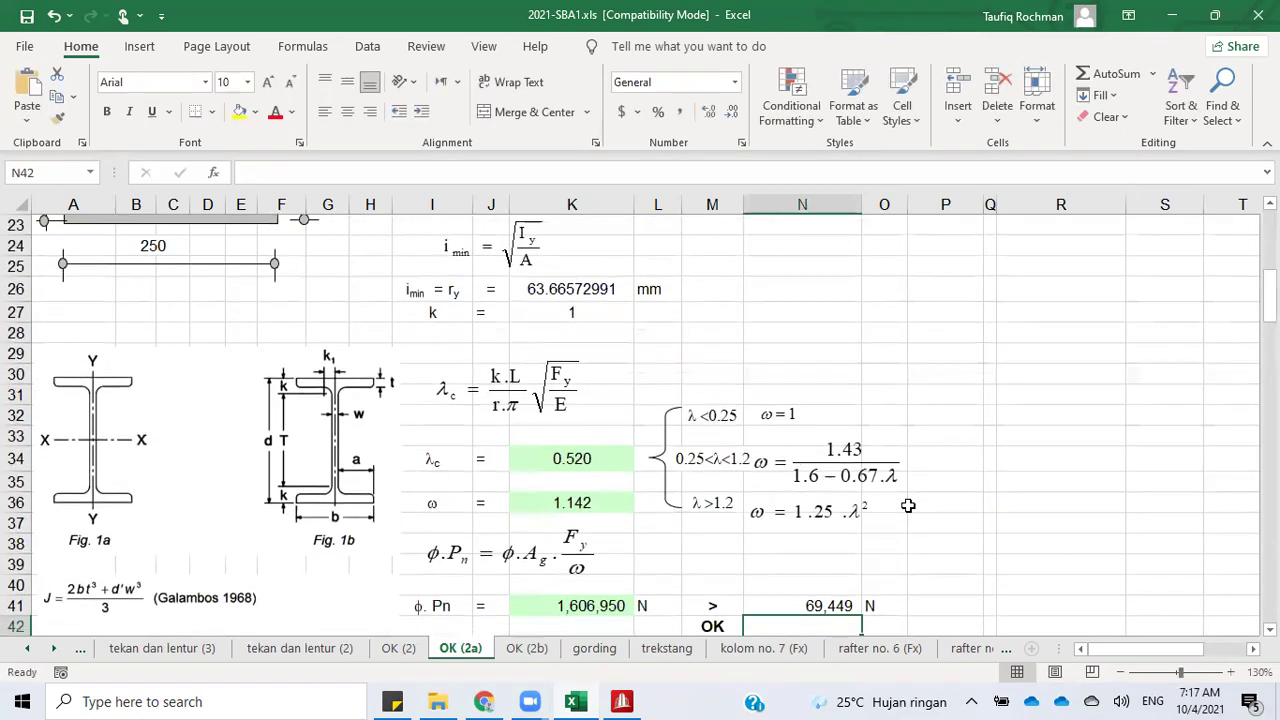
Step: Set the Pu/φPn ratio in cell L108, beside the persamaan 2 formula, to =N41/K41
click(962, 515)
scroll(962, 515, down, 6)
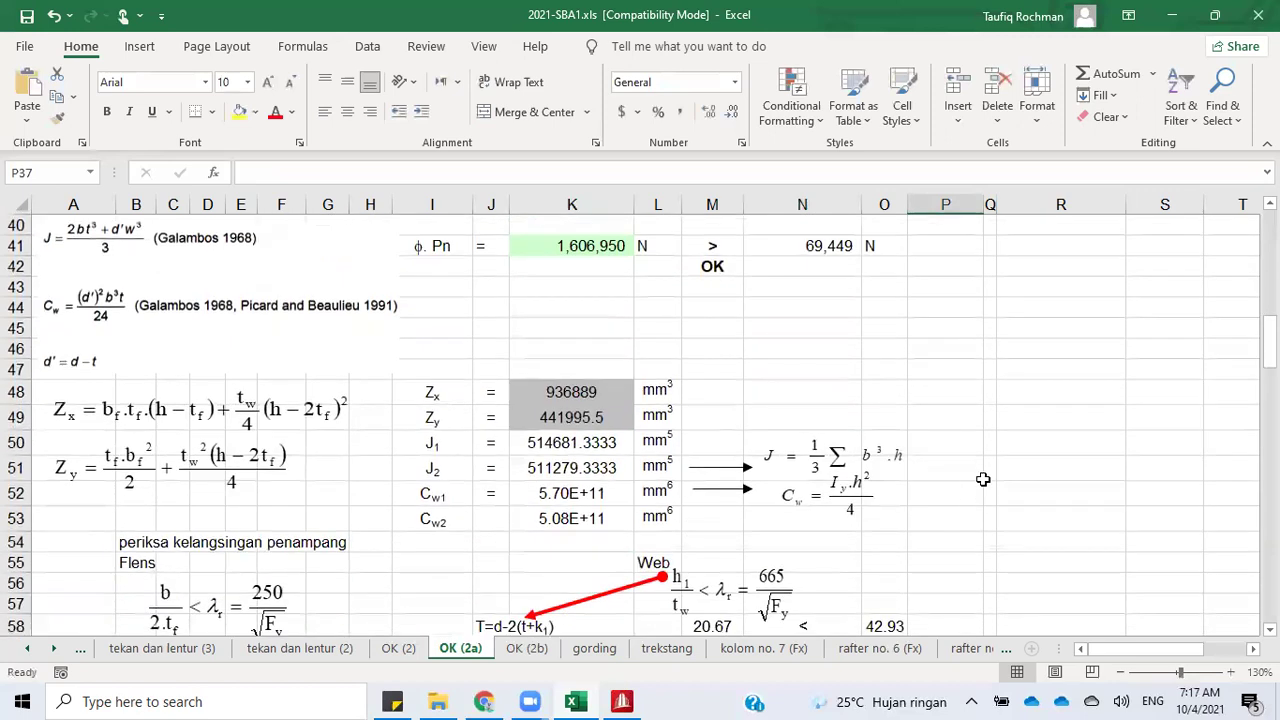
scroll(983, 480, down, 6)
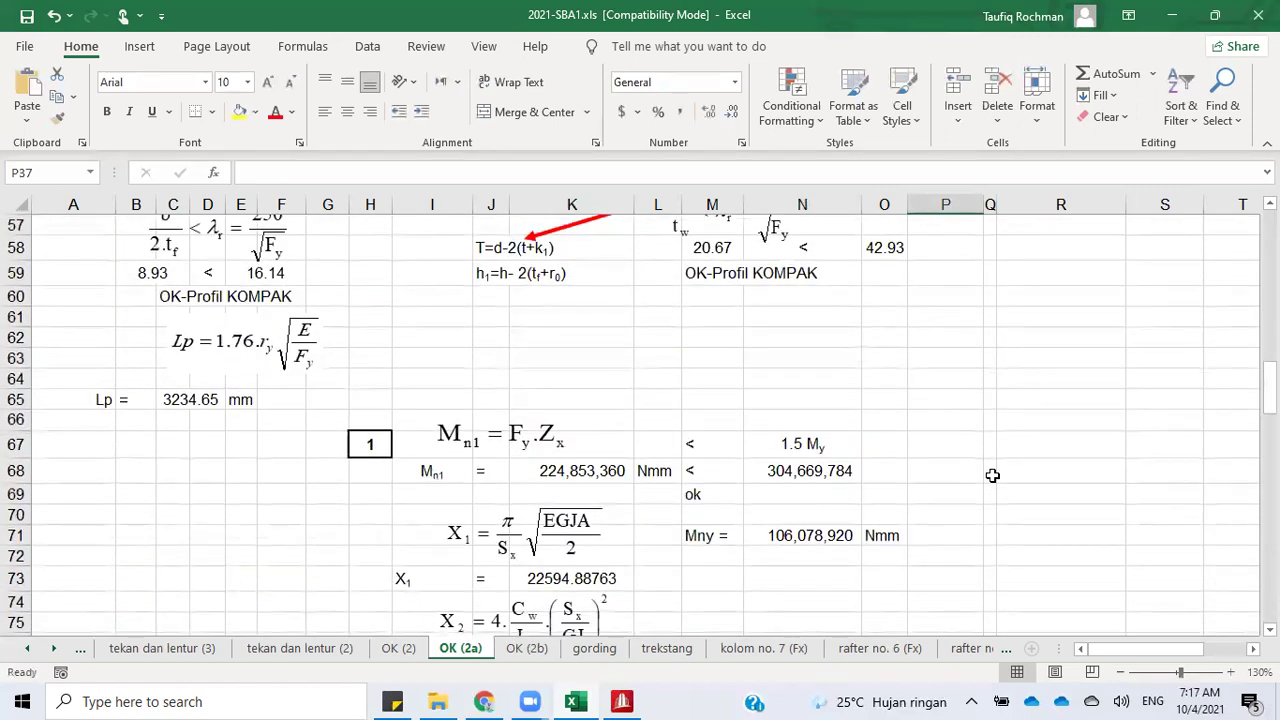
scroll(992, 475, down, 11)
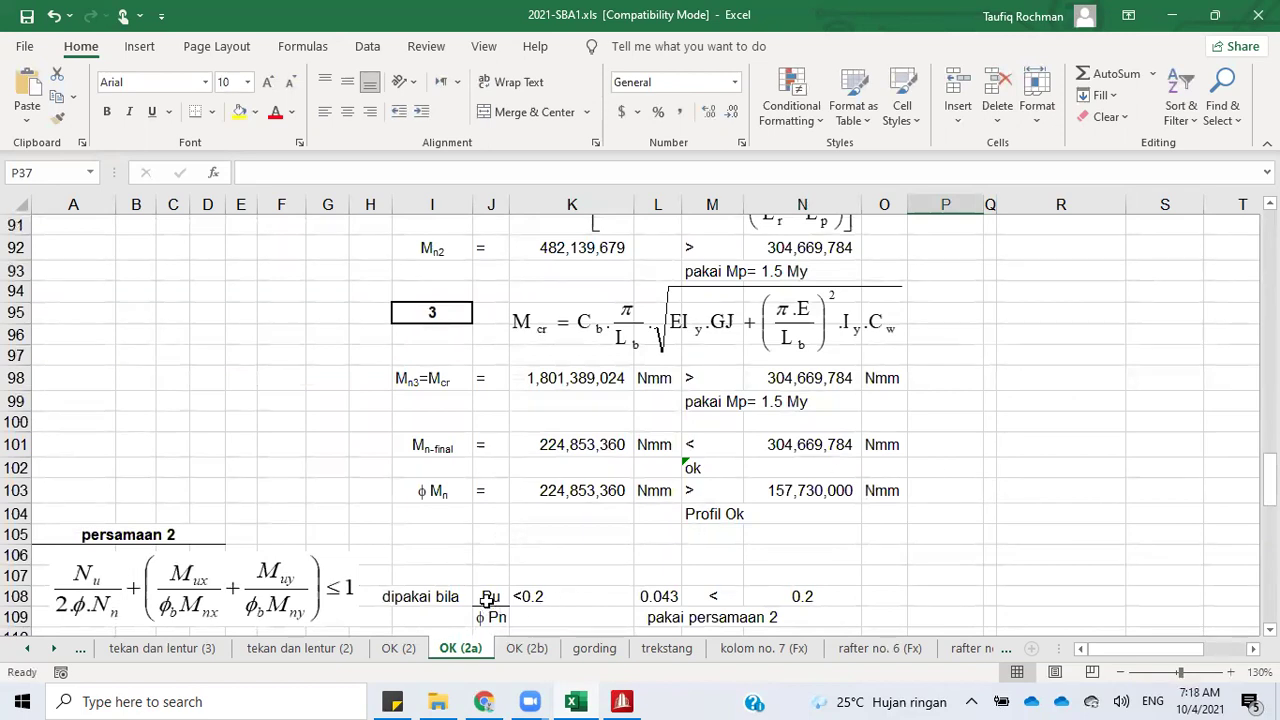
click(489, 599)
click(491, 613)
click(660, 596)
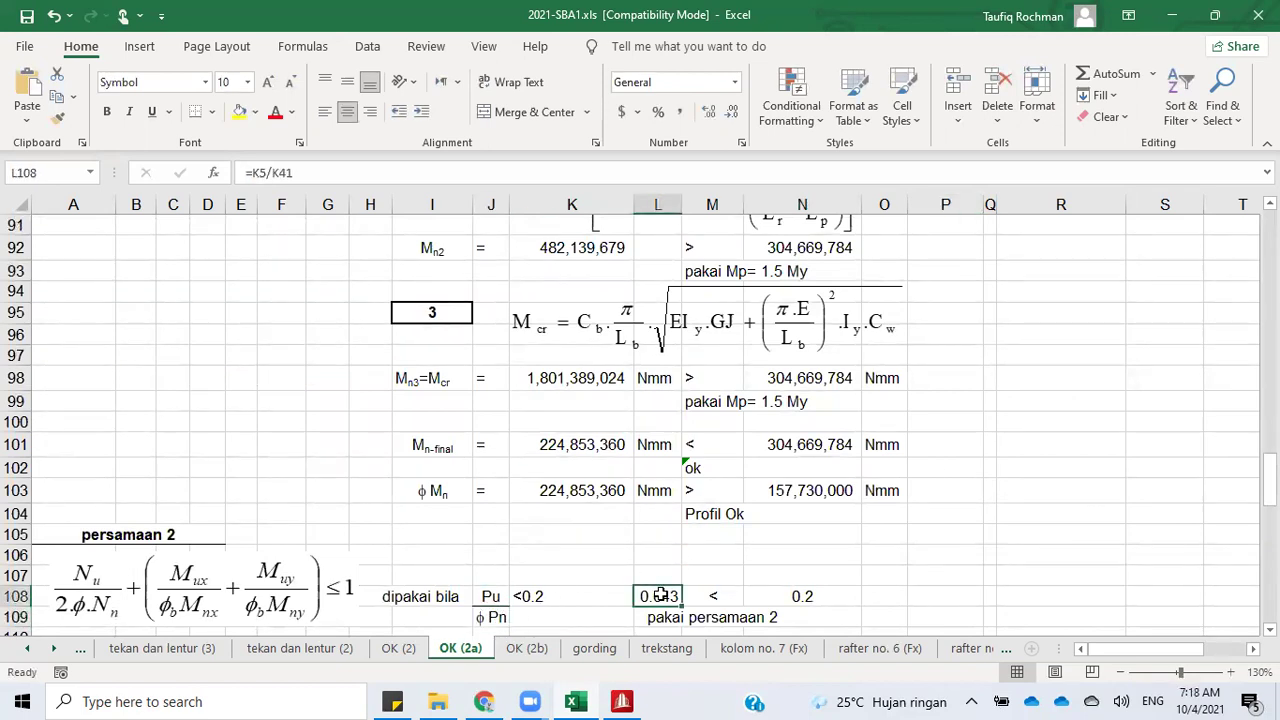
text(=)
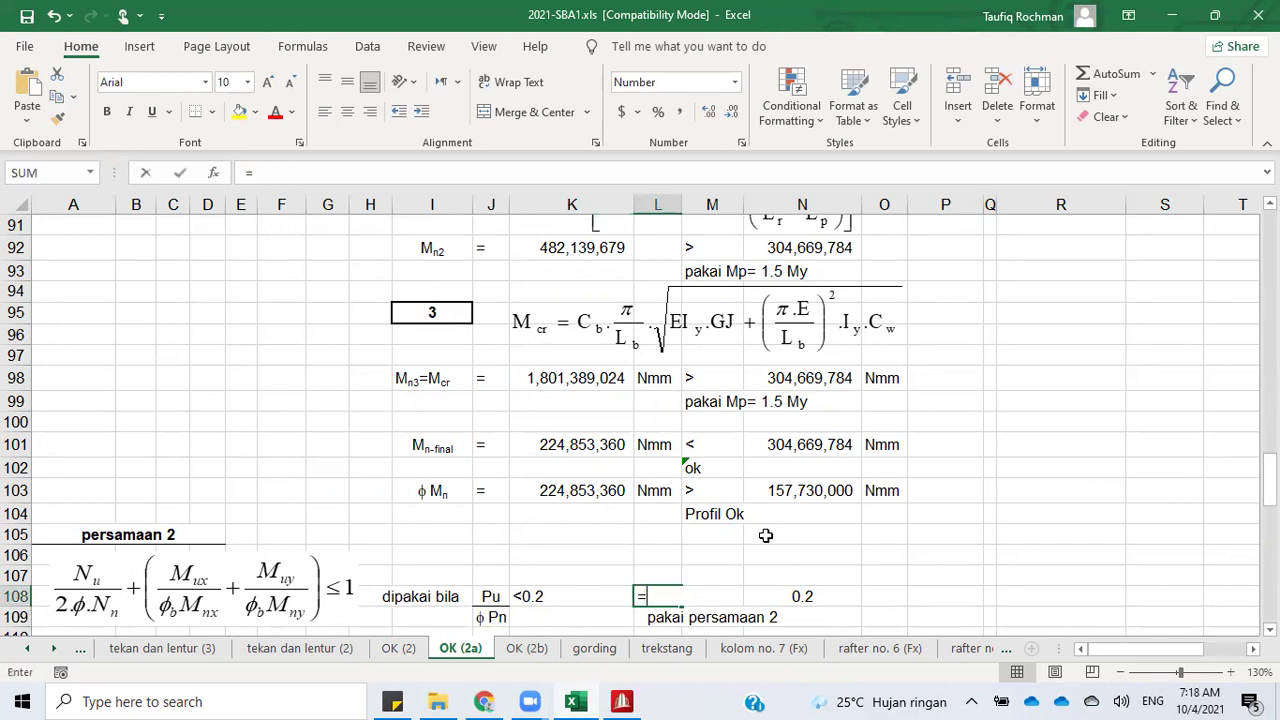
scroll(800, 510, up, 20)
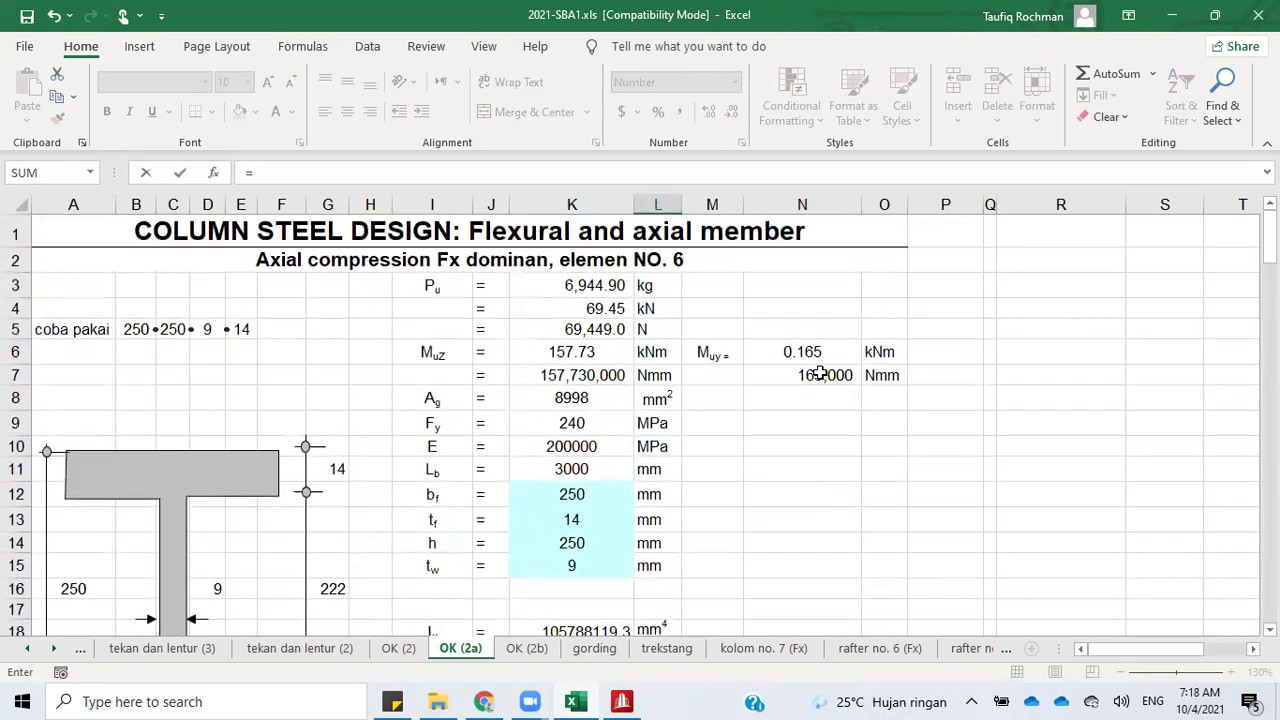
scroll(793, 440, down, 6)
scroll(793, 460, down, 6)
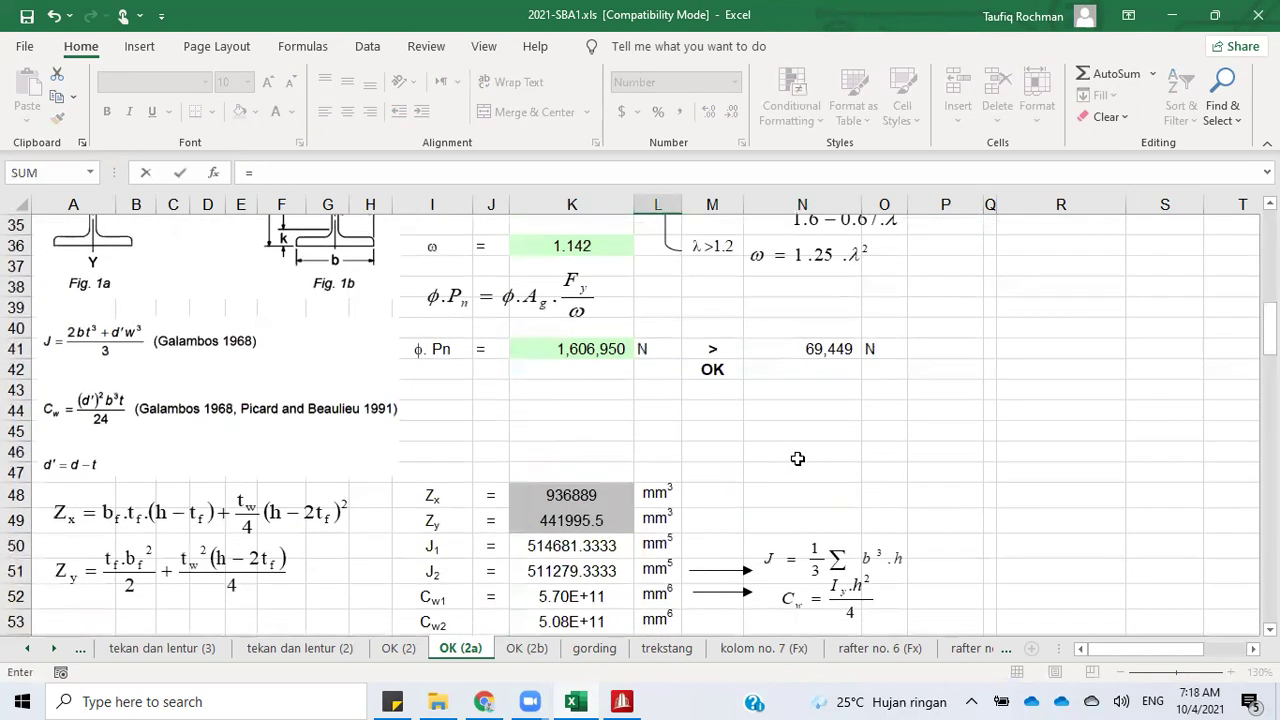
click(820, 350)
text(/)
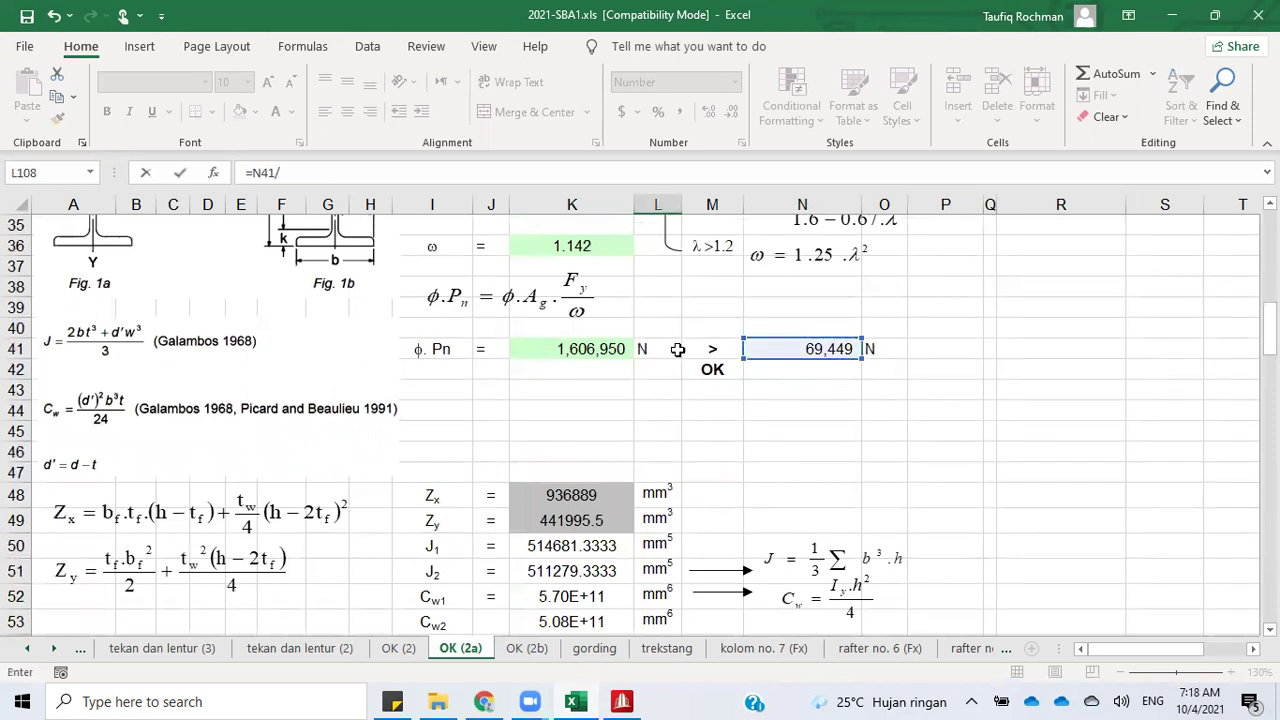
click(612, 348)
key(Return)
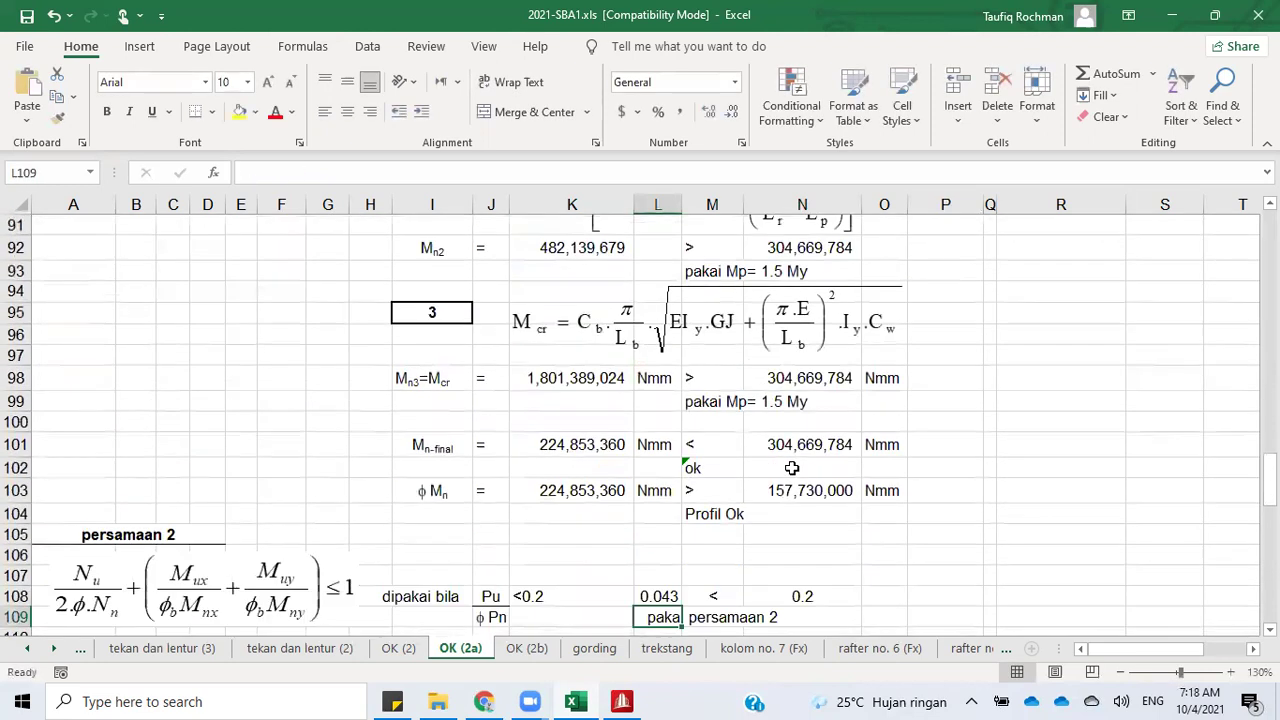
Step: Enter 0.2 in cell N108 as the limit for the Pu/φPn ratio
click(806, 596)
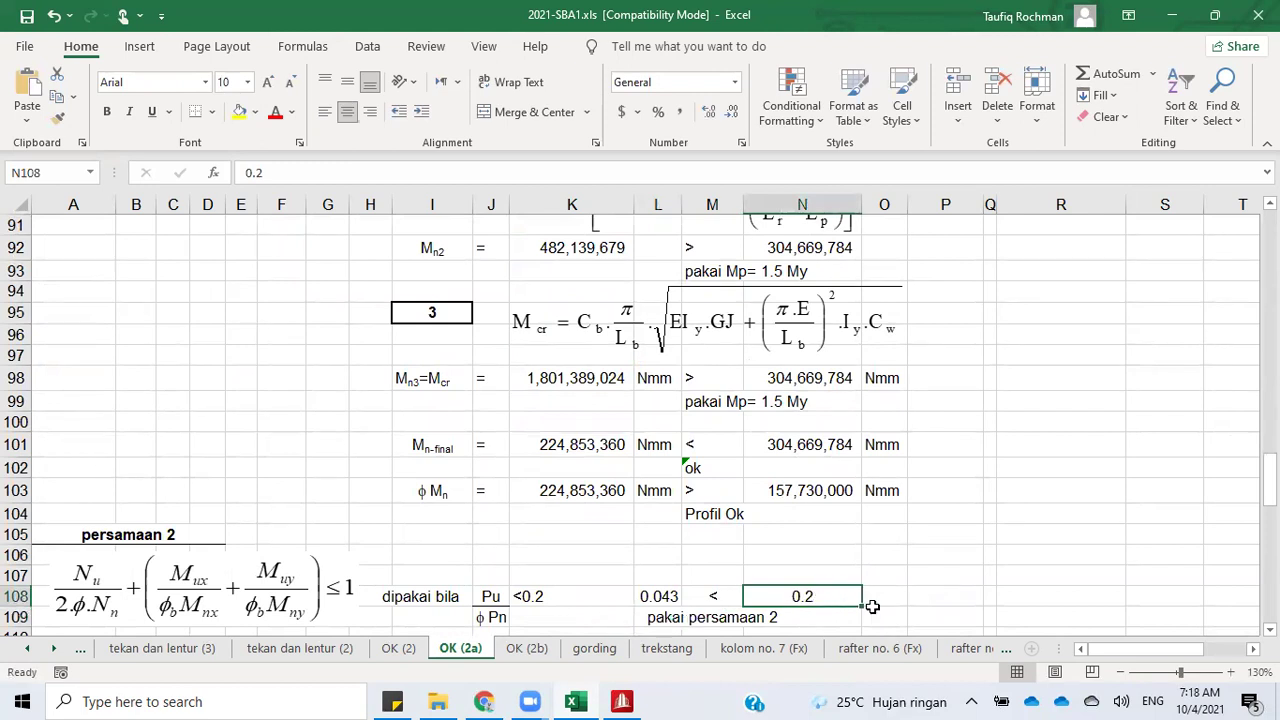
text(0.2)
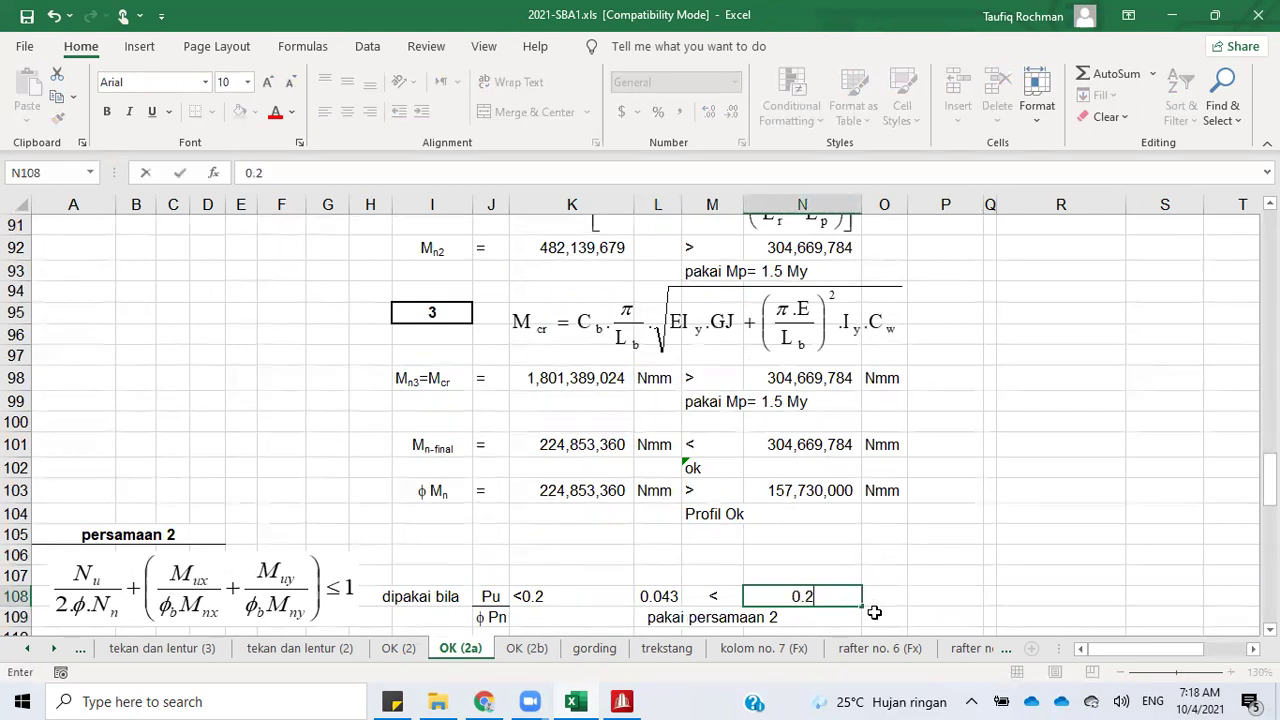
click(924, 550)
Step: Translate the IF formula's result texts in cell M109 to "used equation 1" and "used equation 2"
click(662, 617)
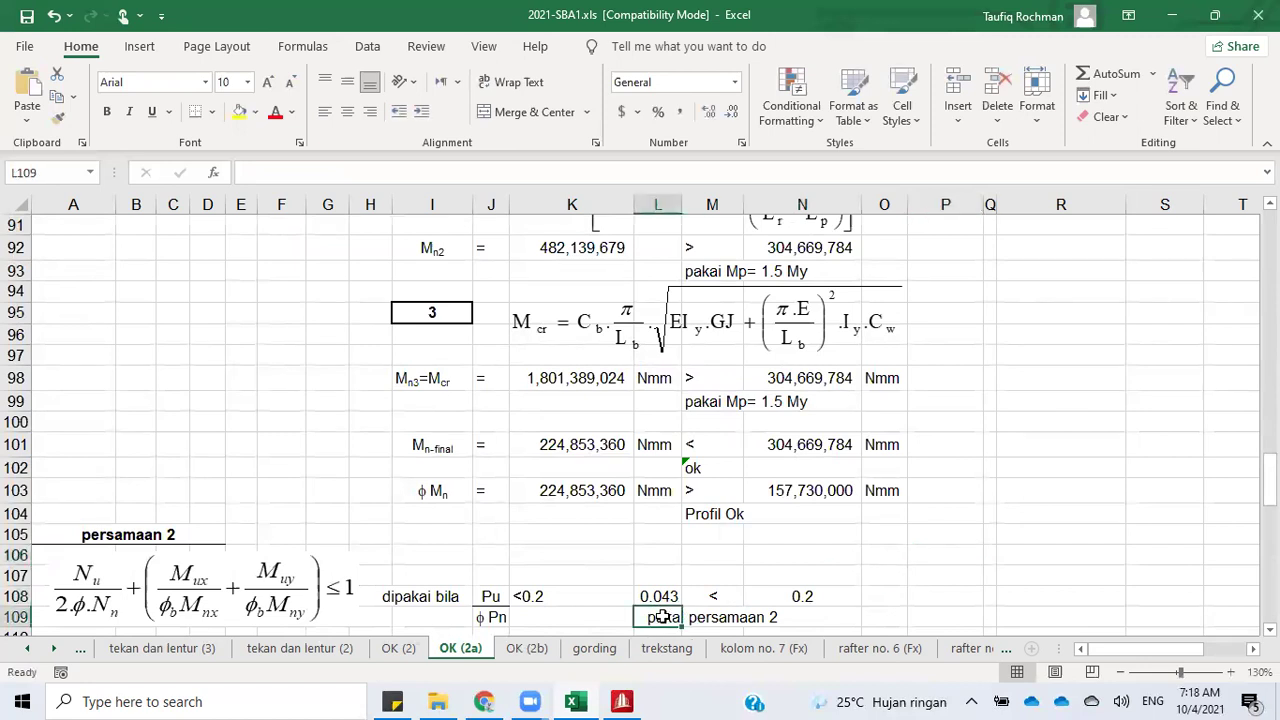
double_click(733, 617)
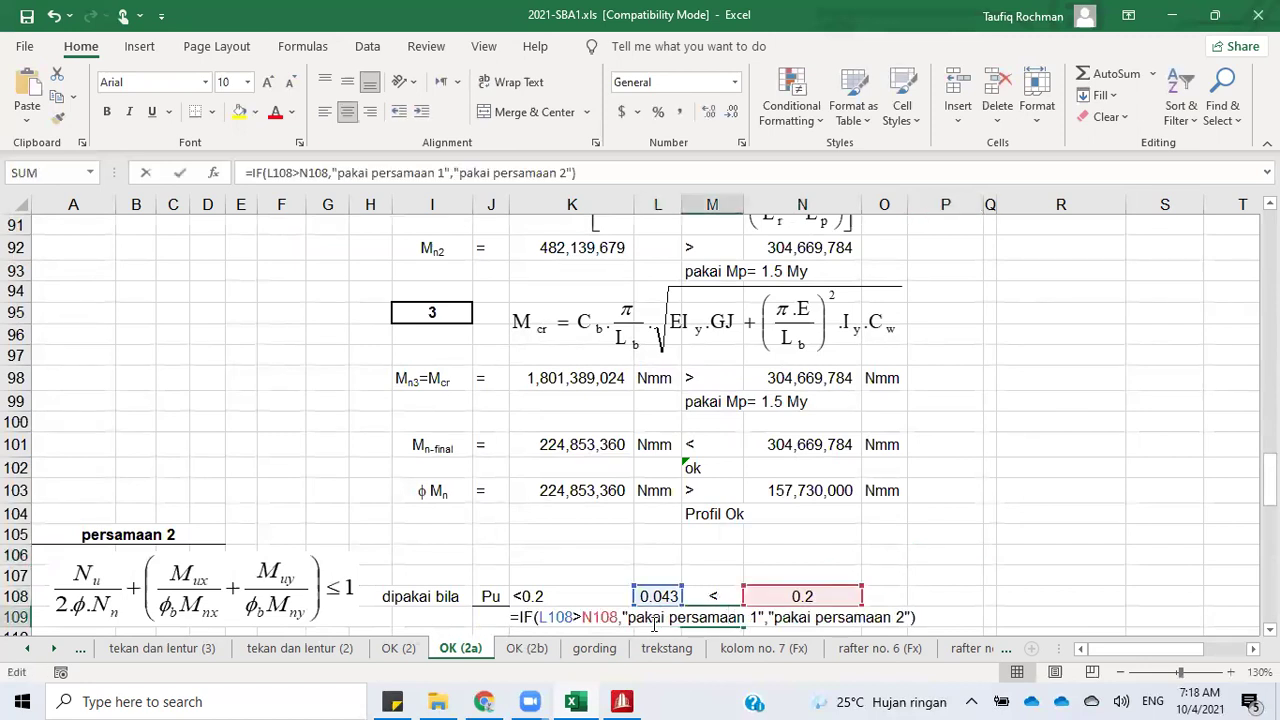
drag(628, 617, 737, 610)
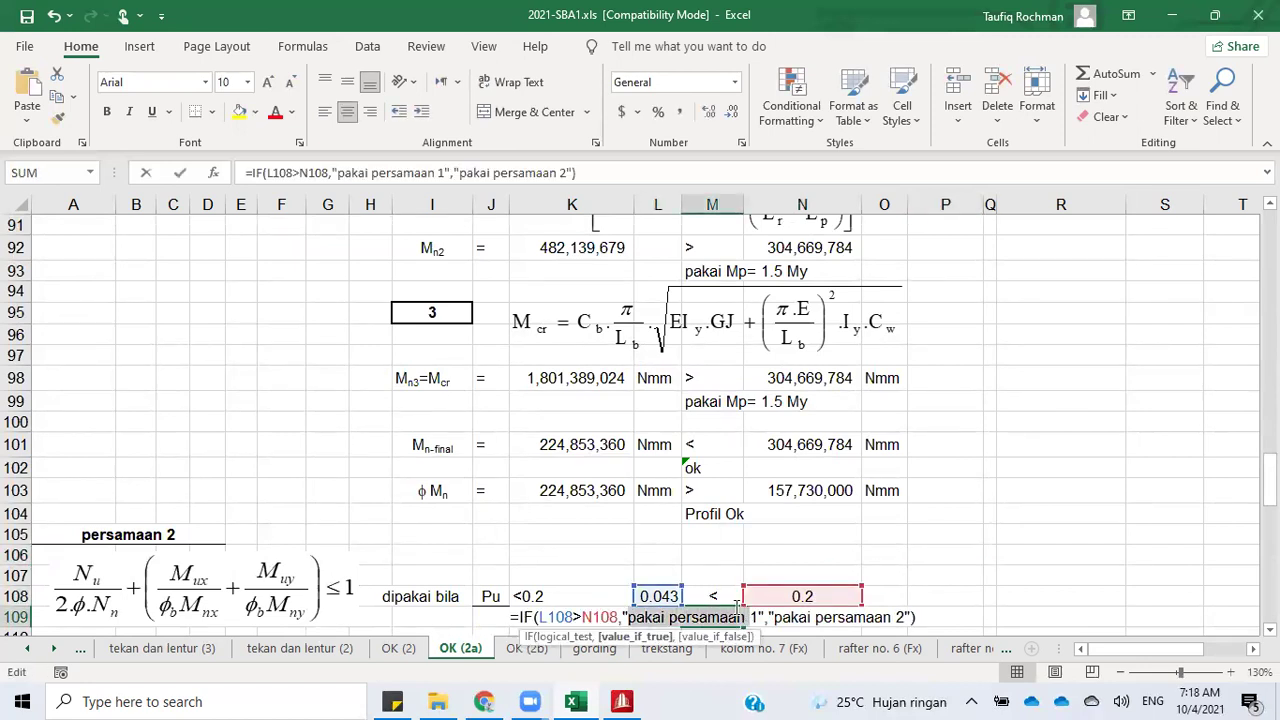
text(used)
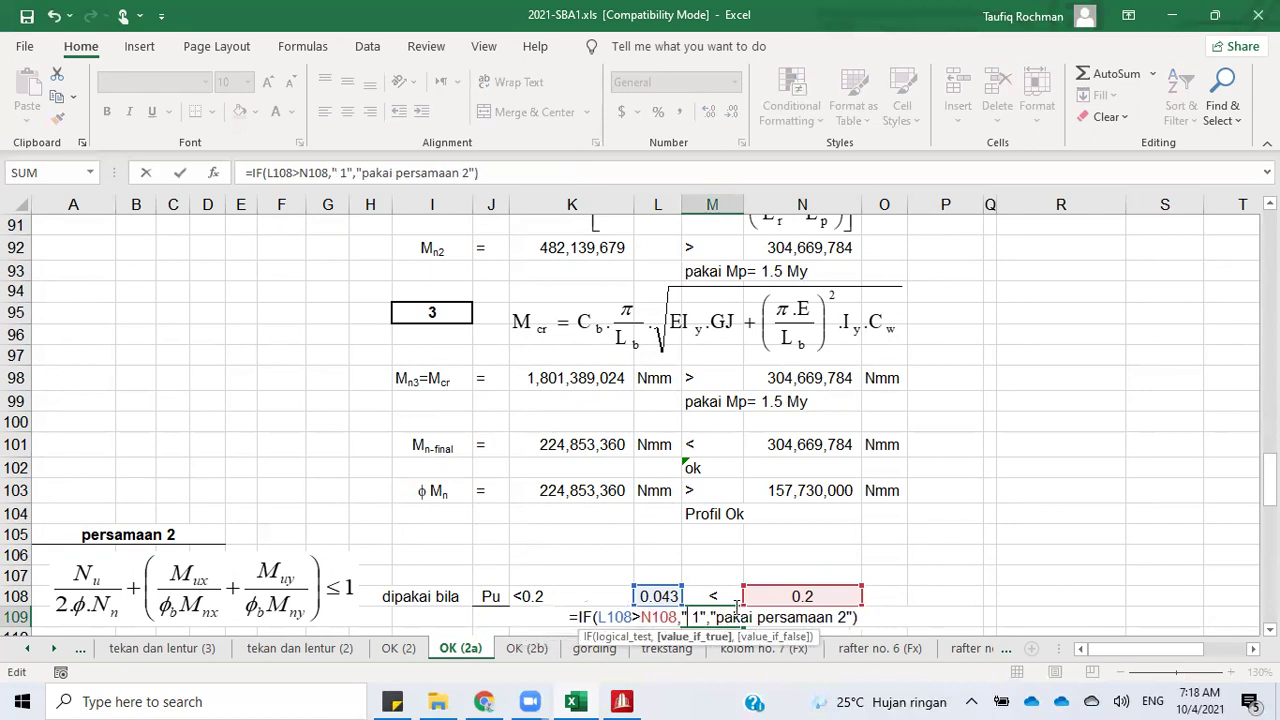
text( equati)
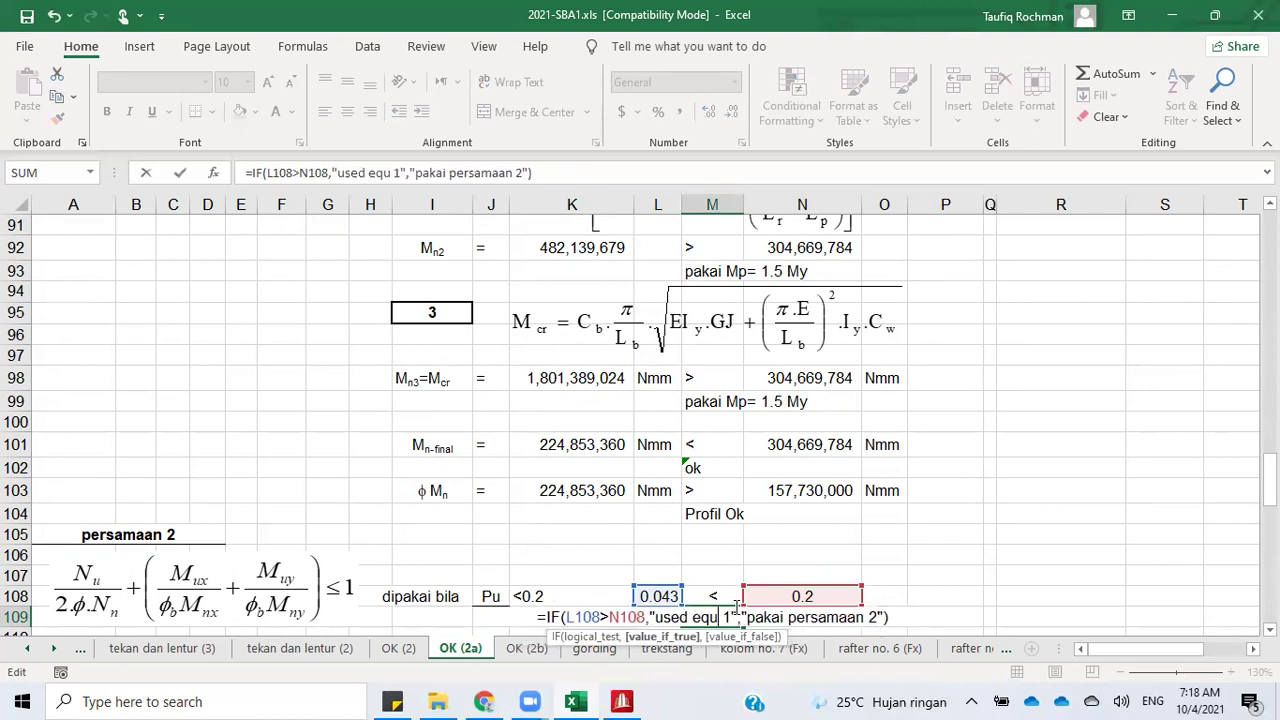
text(on)
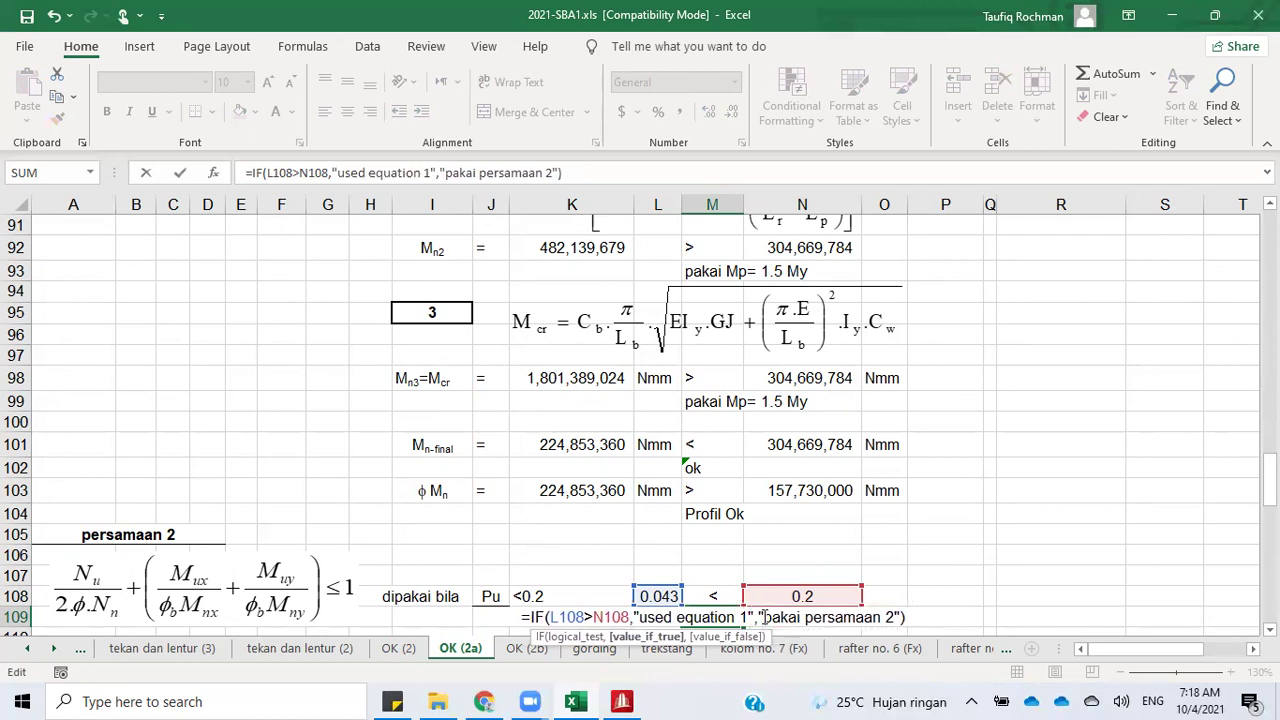
drag(764, 618, 876, 618)
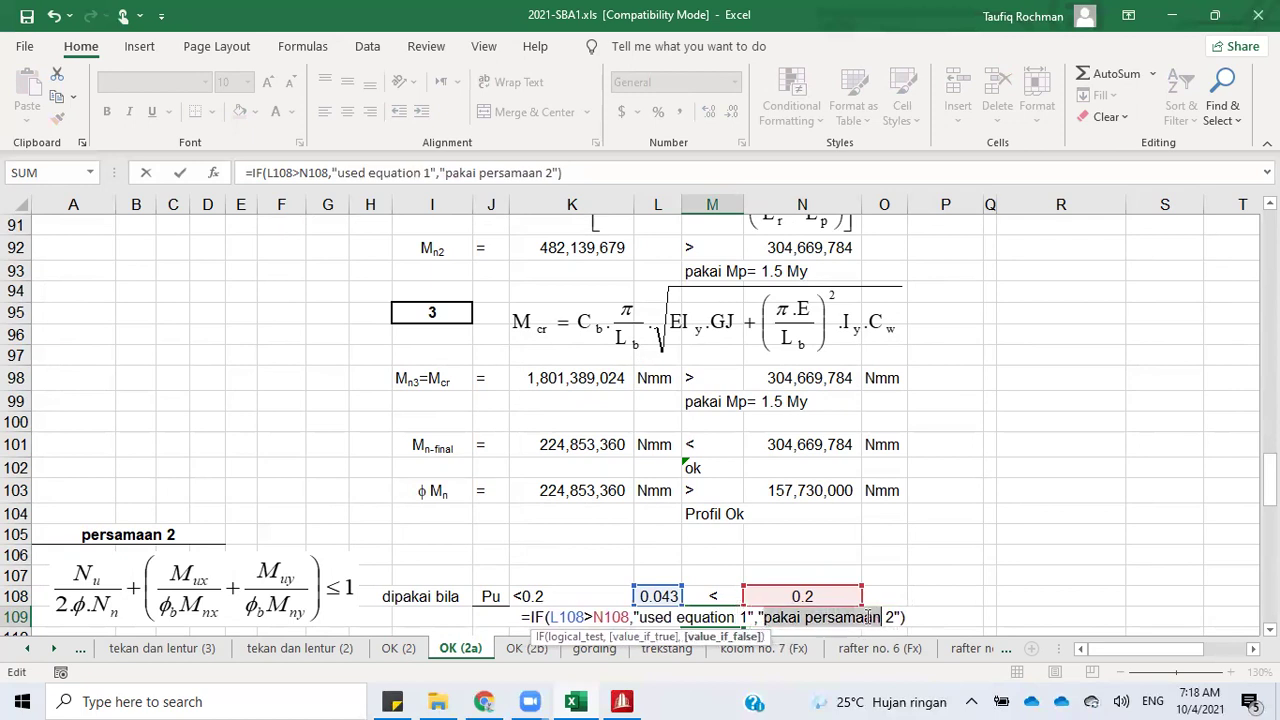
text(used equation)
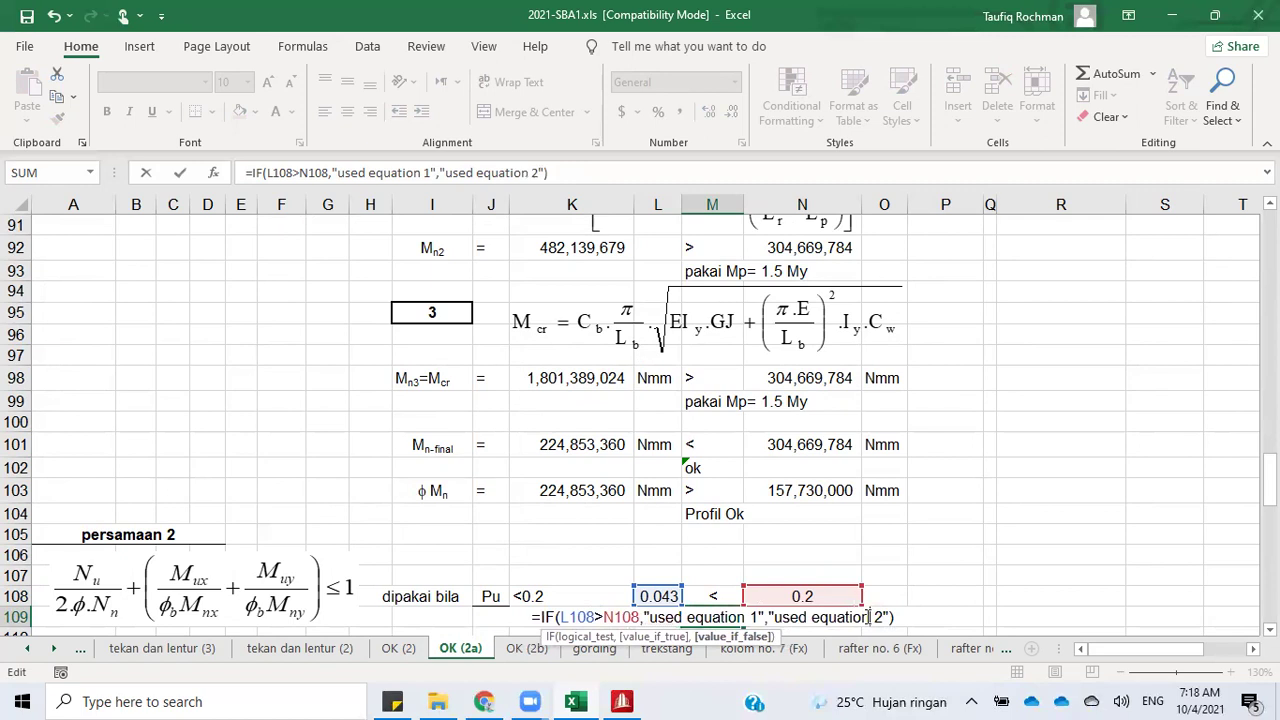
key(Return)
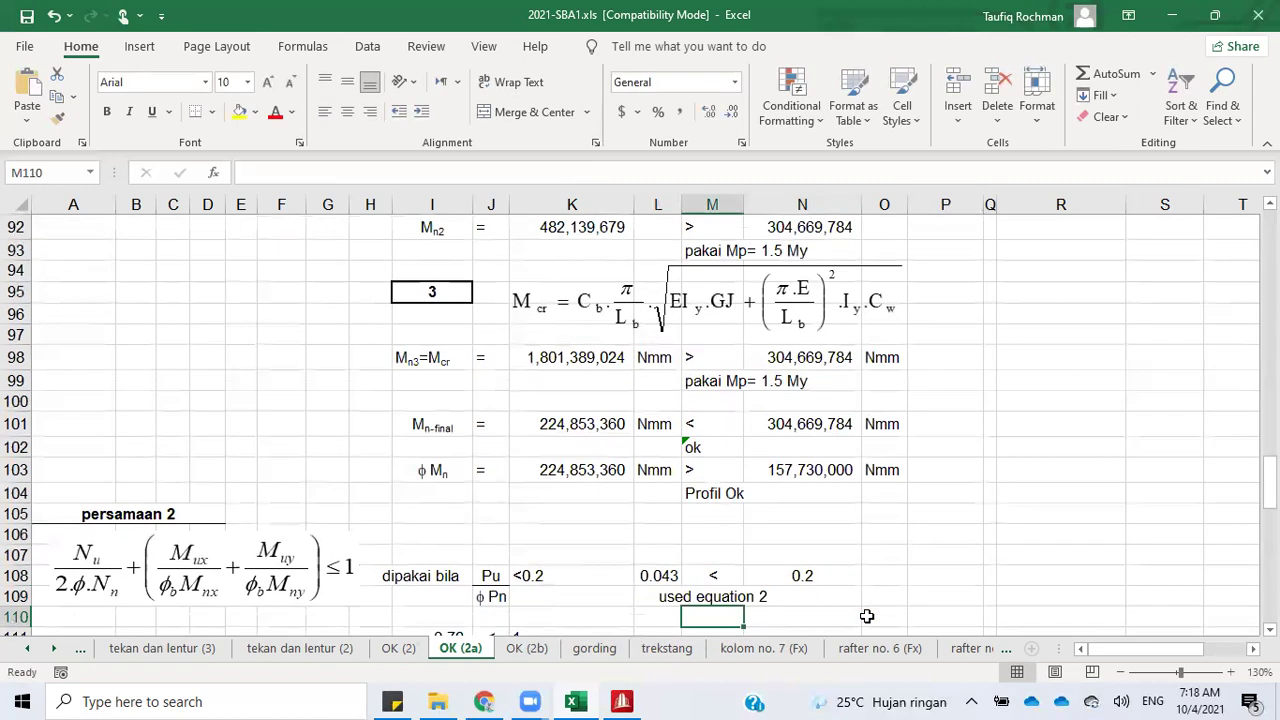
Step: Replace the "persamaan 2" heading in cell A105 with "Equation 2"
click(90, 513)
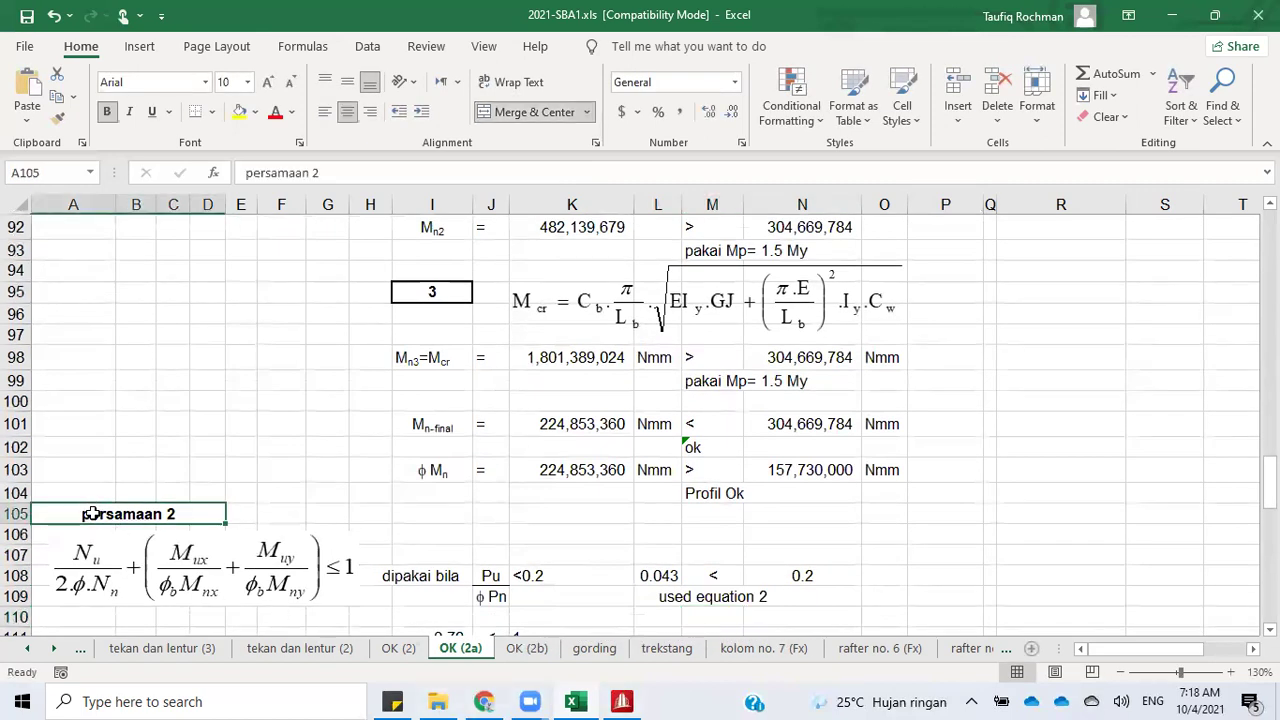
text(Eq)
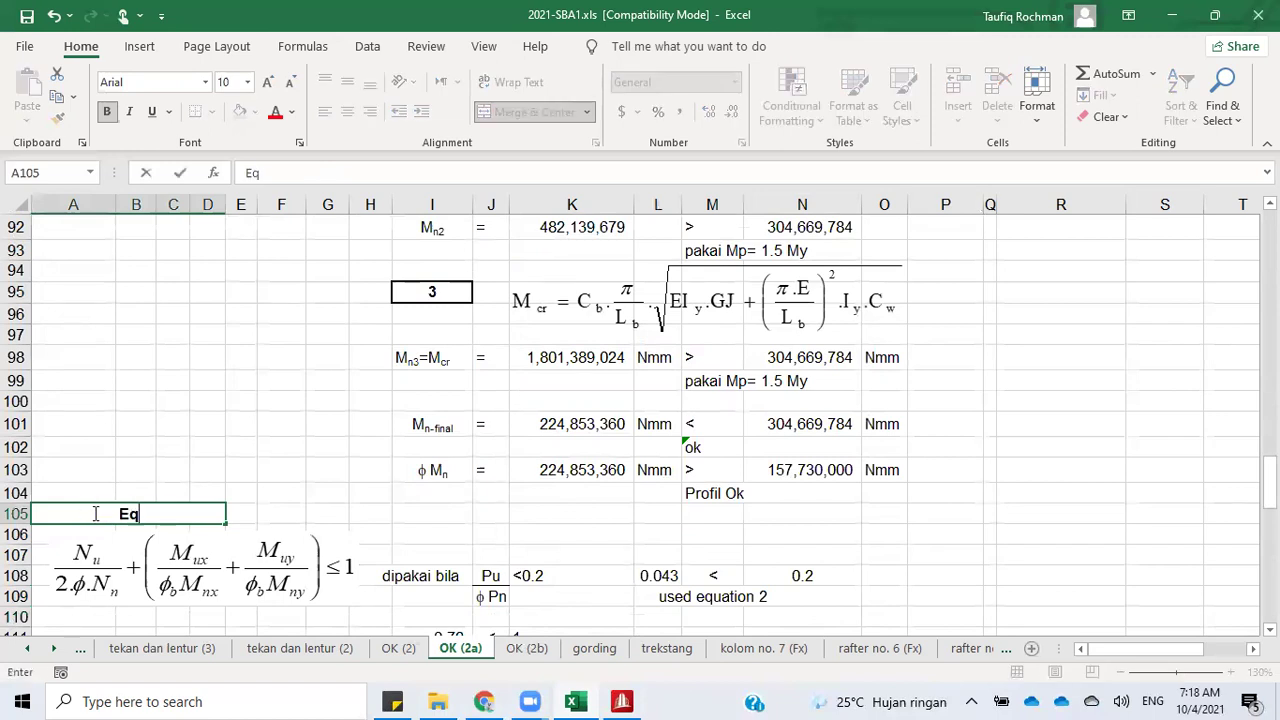
text(uation)
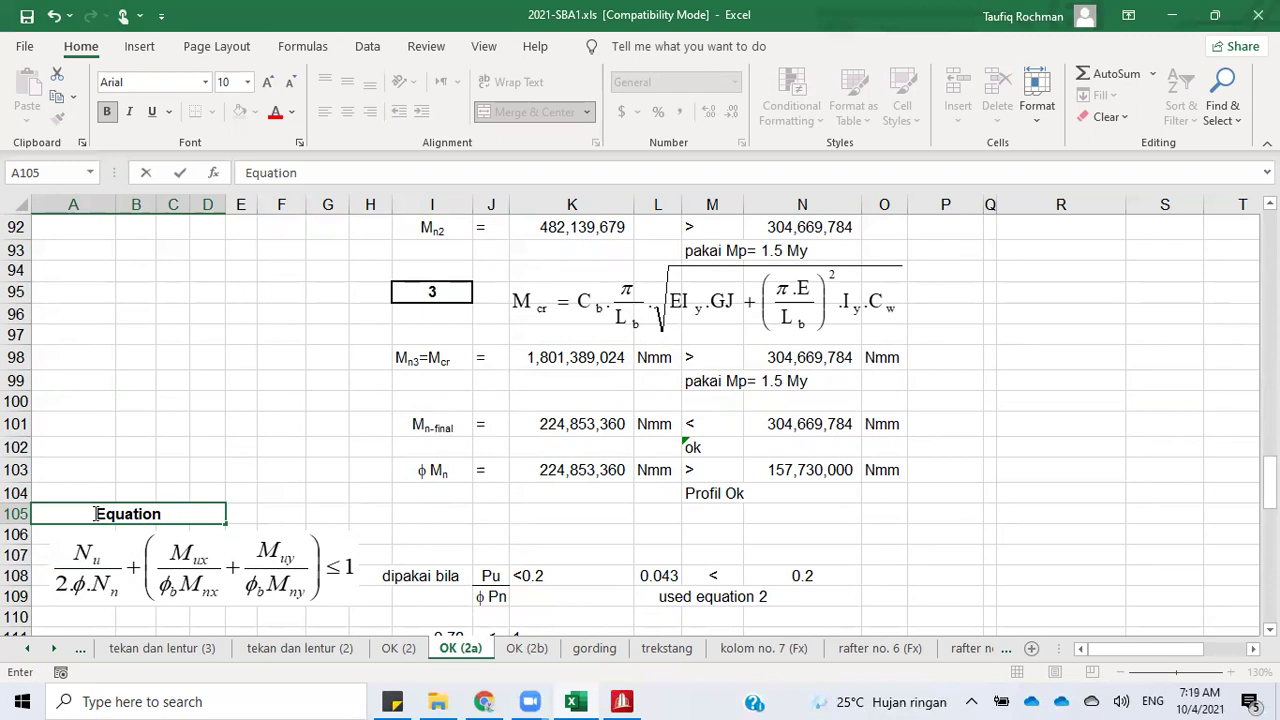
text(2)
key(Return)
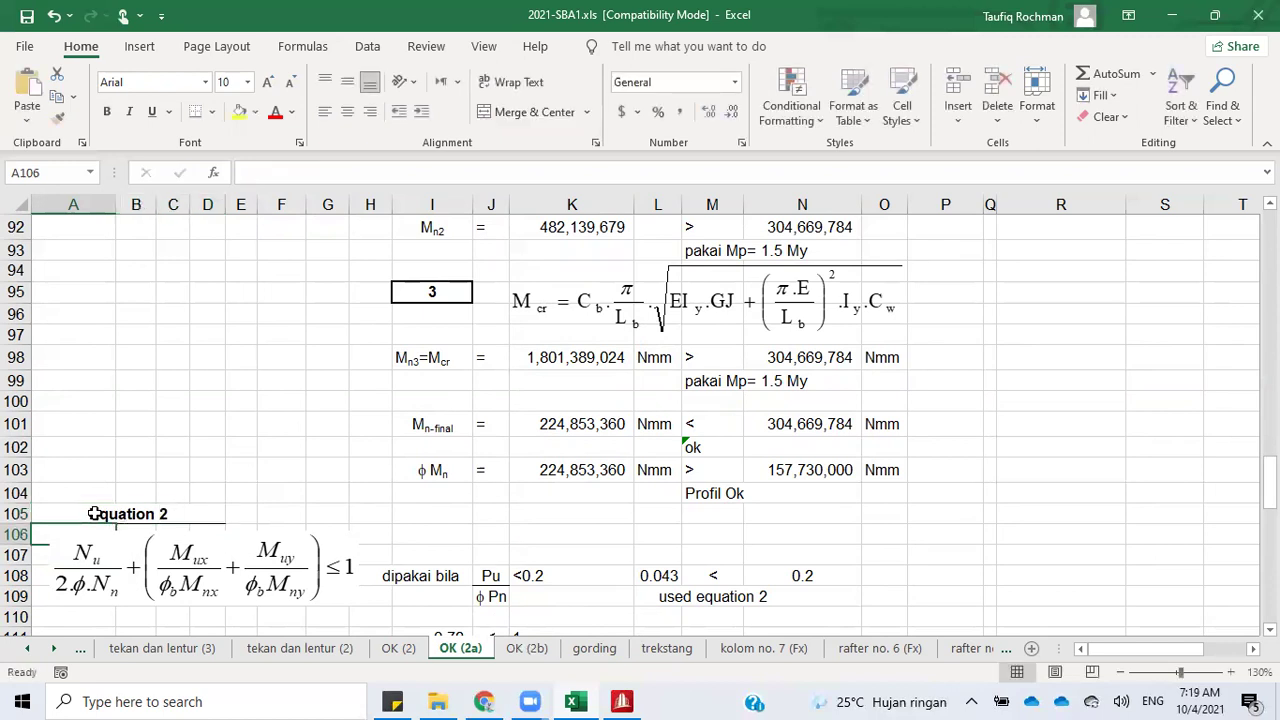
Step: Examine the Equation 2 check formulas in cells I111, J111 and J112 and the limit in K111
click(280, 470)
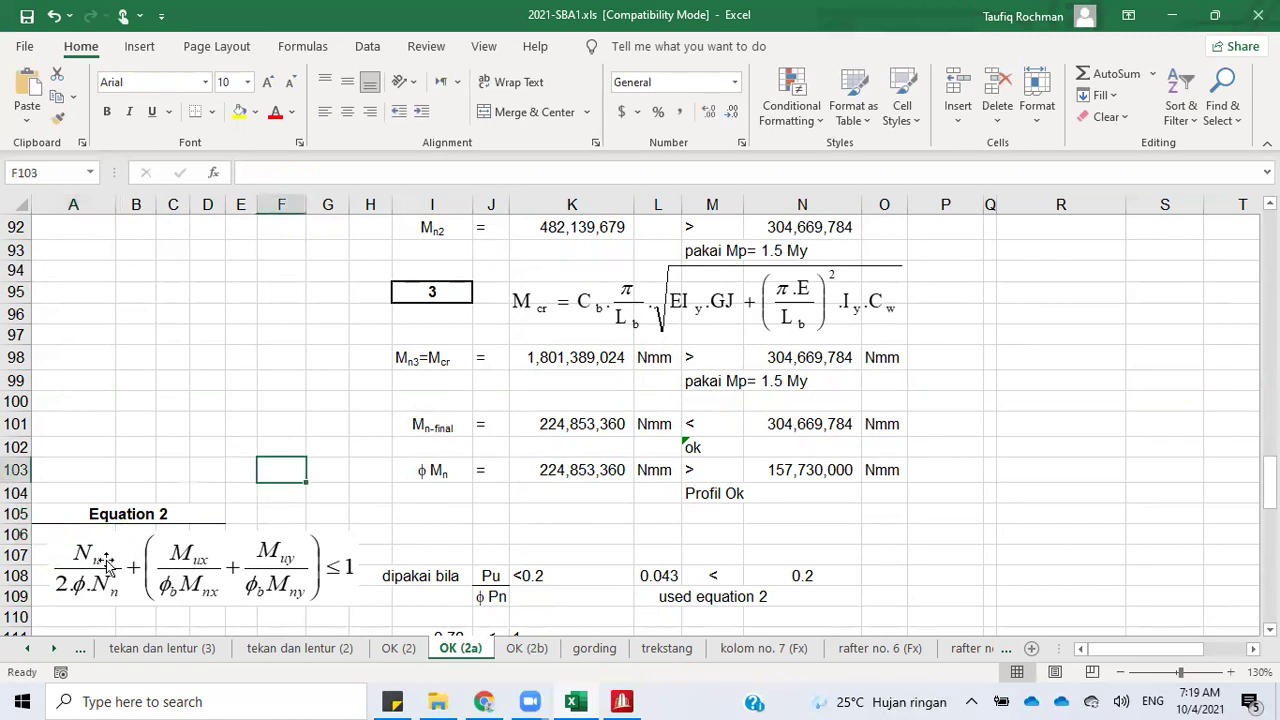
click(480, 540)
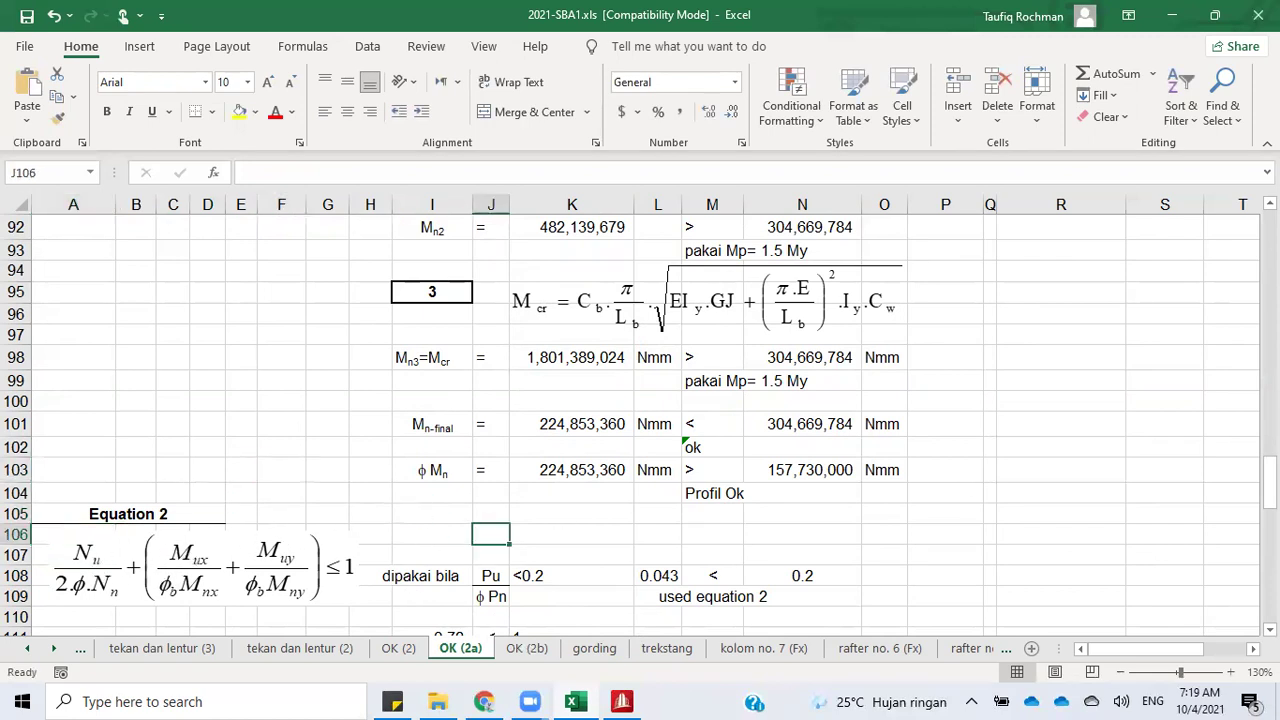
scroll(644, 510, down, 3)
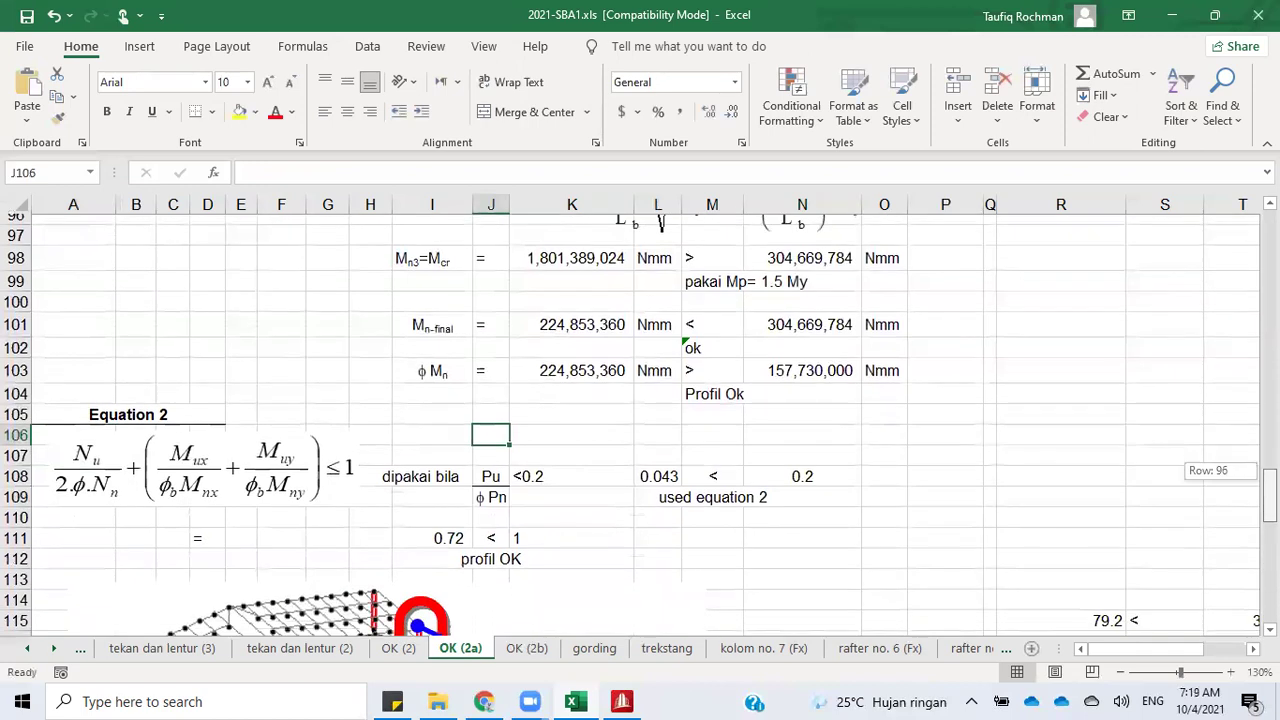
double_click(484, 502)
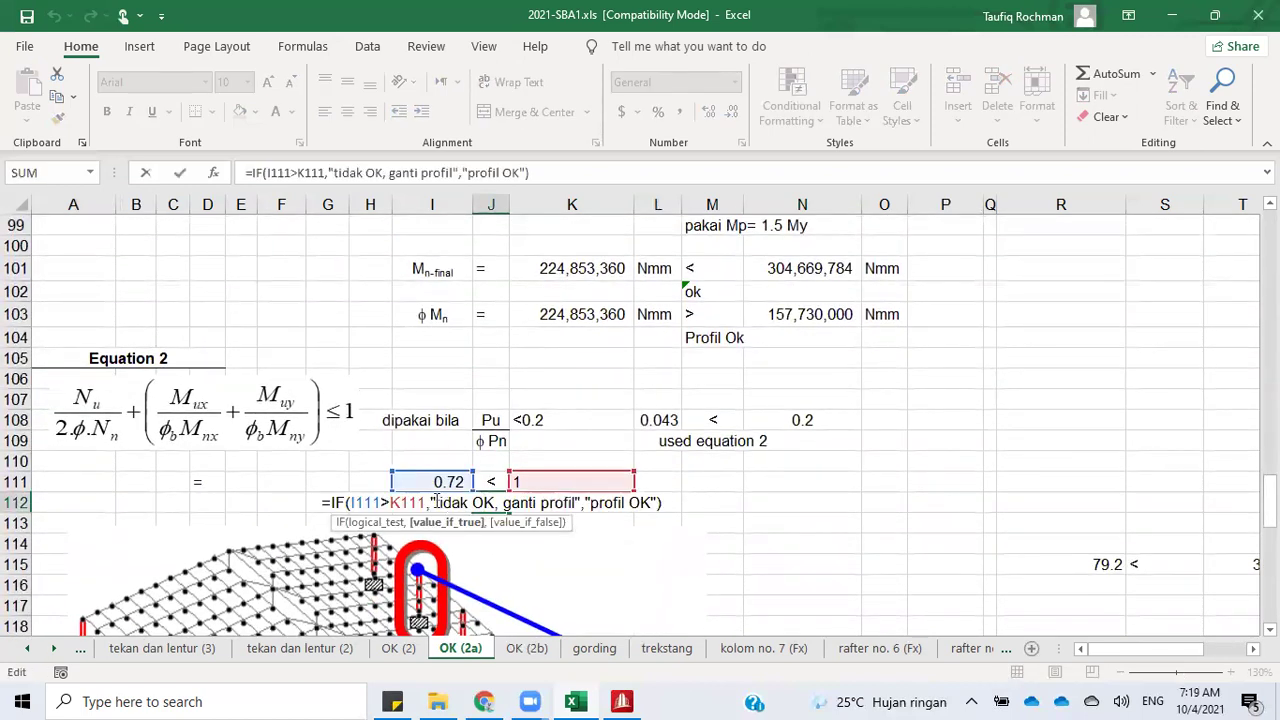
key(Escape)
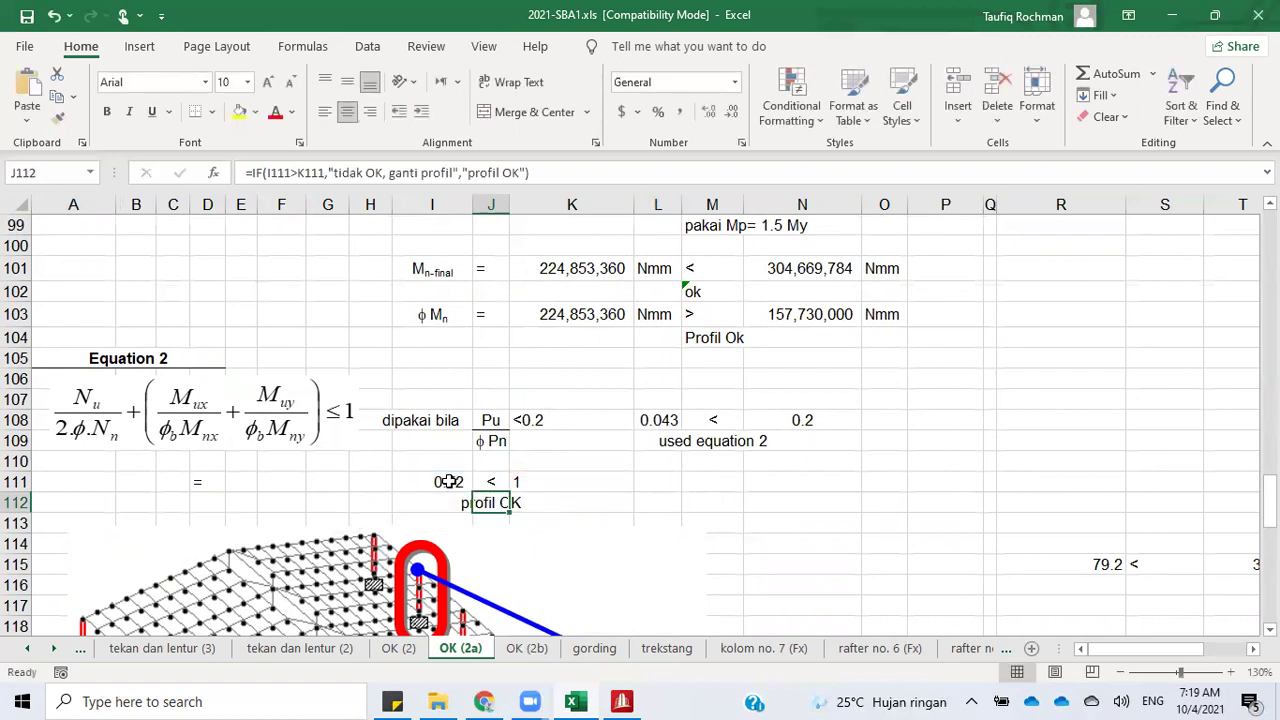
click(470, 480)
click(491, 481)
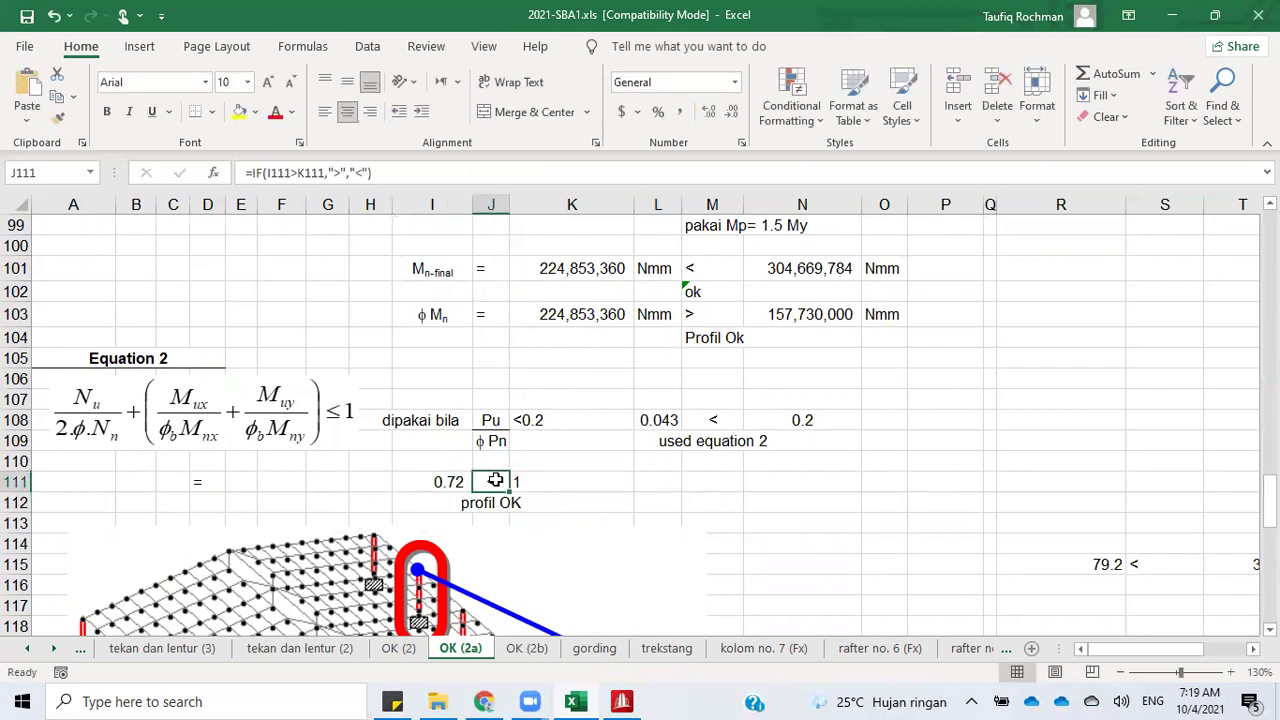
click(522, 484)
click(460, 478)
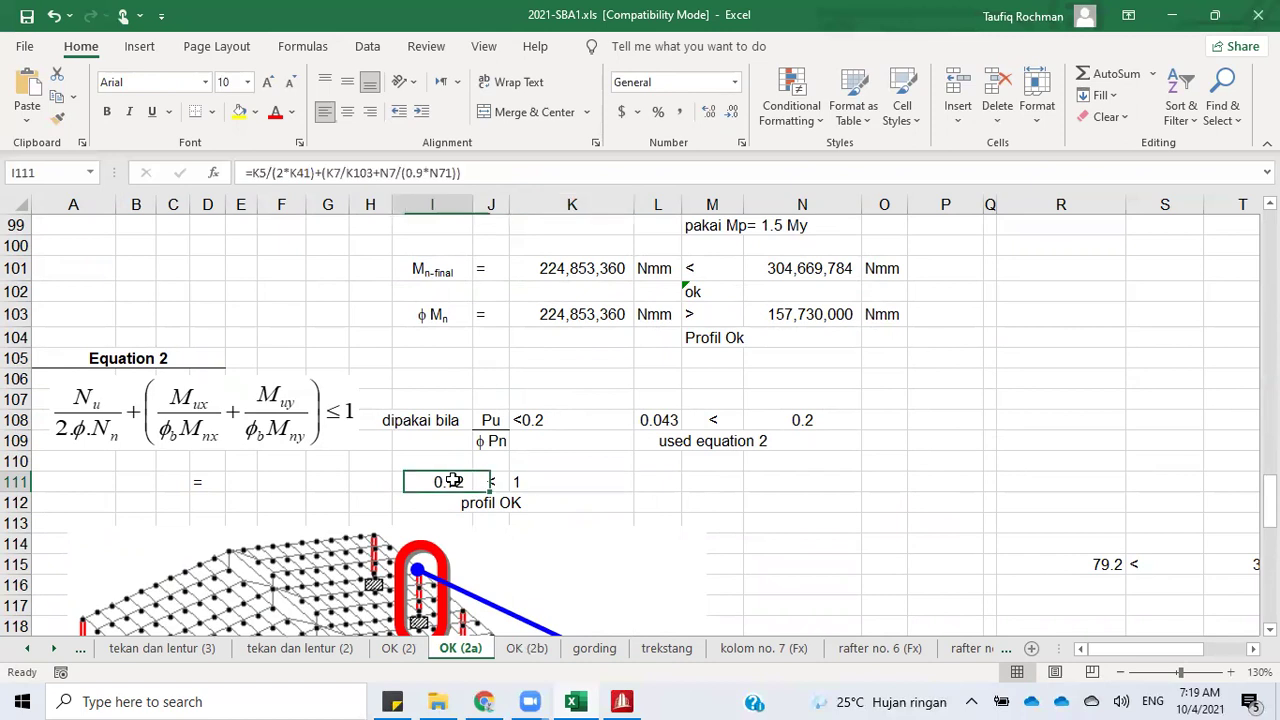
Step: Enter the axial term of Equation 2 in cell F111 as =N41/(2*K41)
click(244, 480)
click(278, 476)
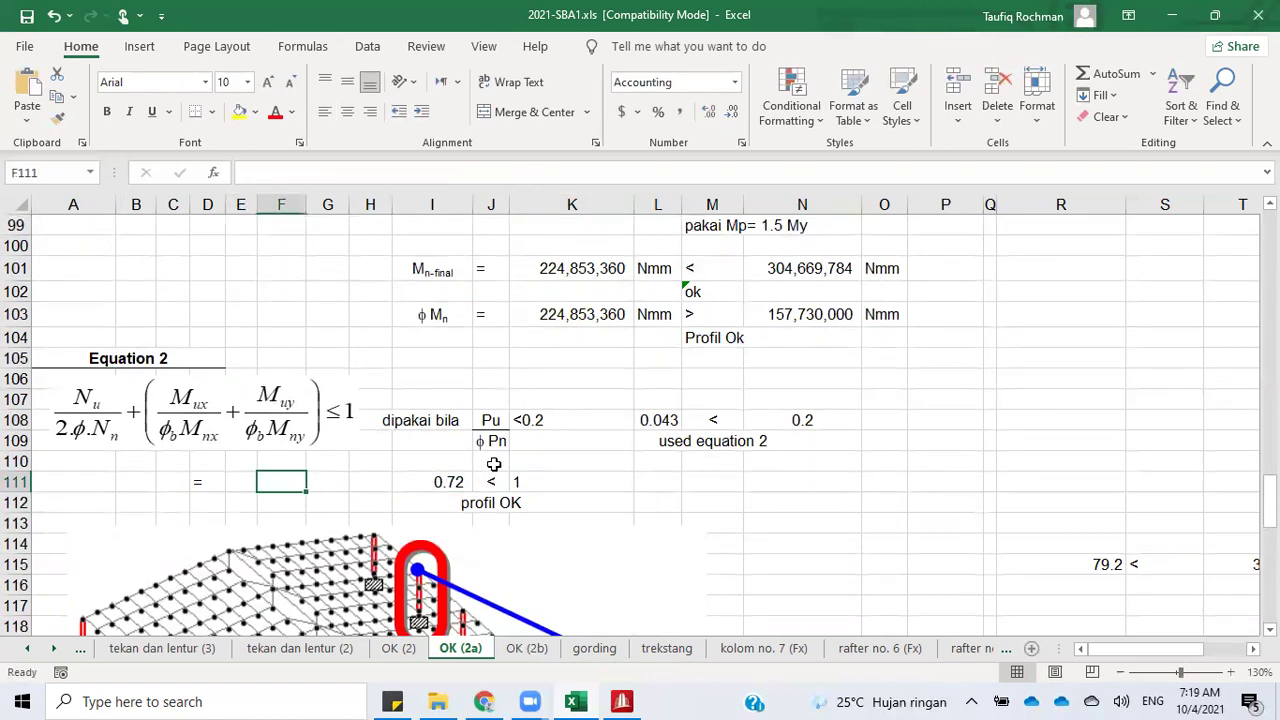
text(=)
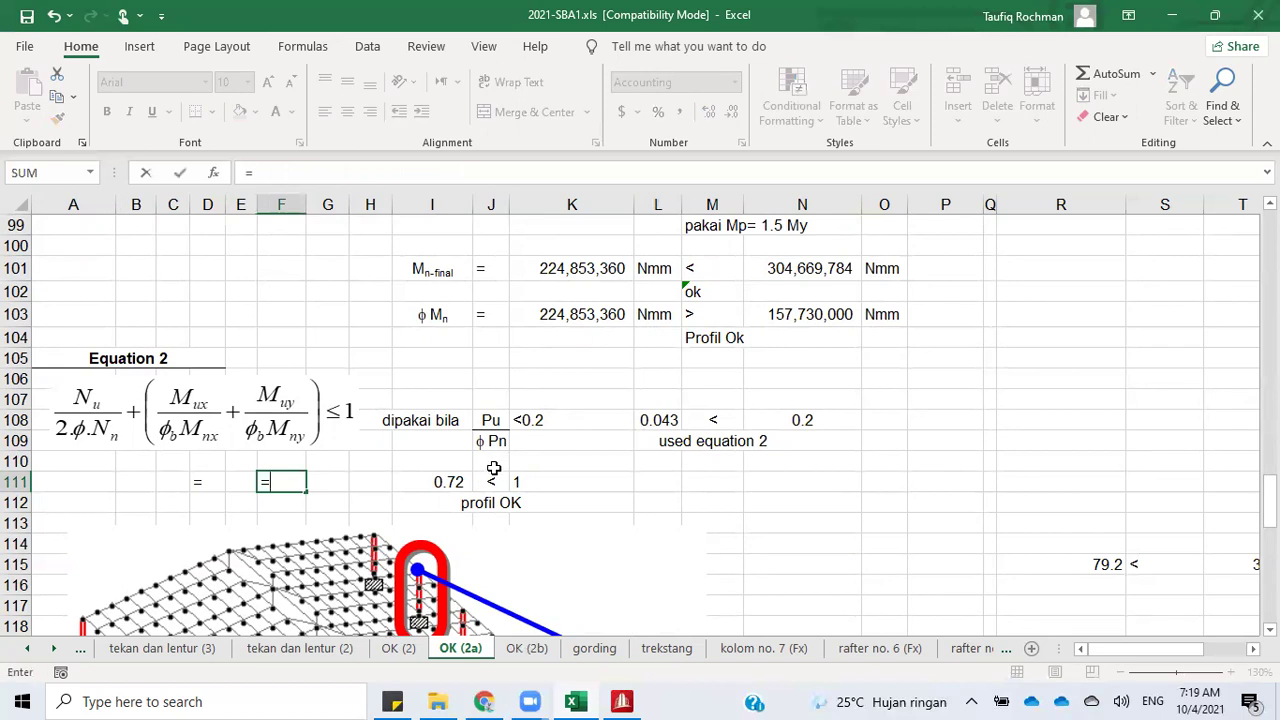
scroll(648, 412, up, 20)
scroll(648, 412, up, 2)
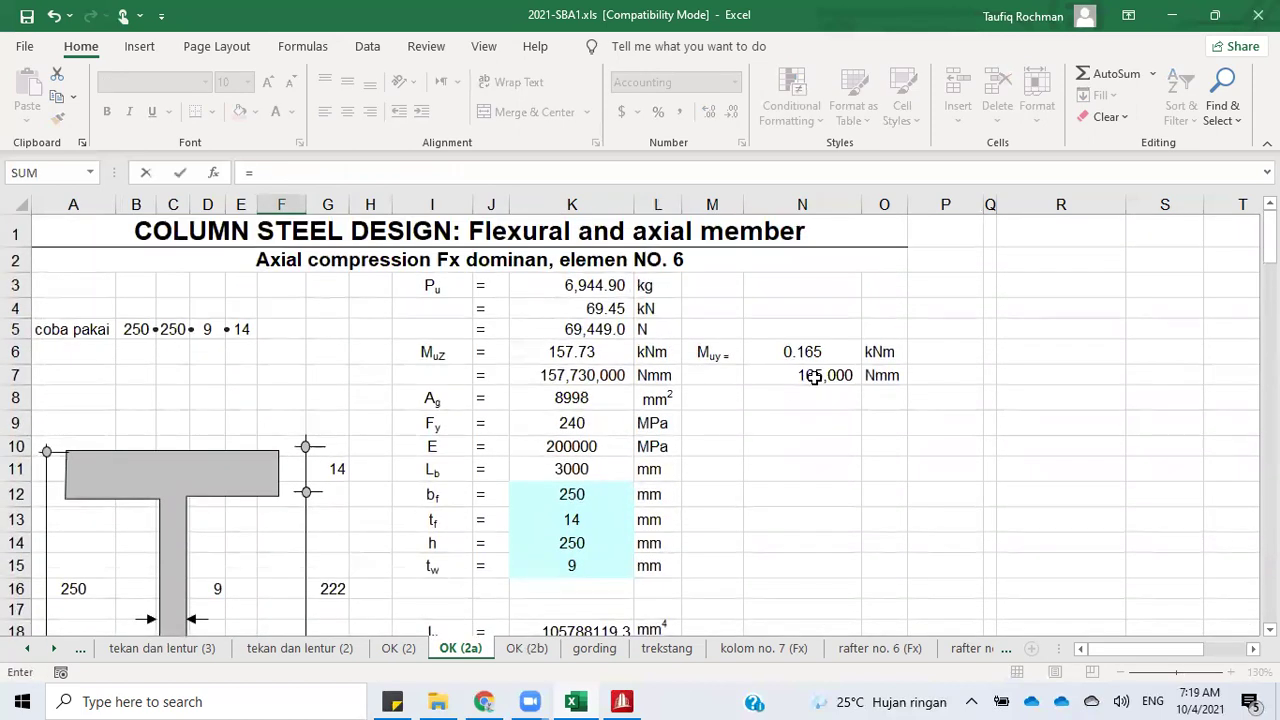
scroll(790, 430, down, 6)
scroll(790, 460, down, 11)
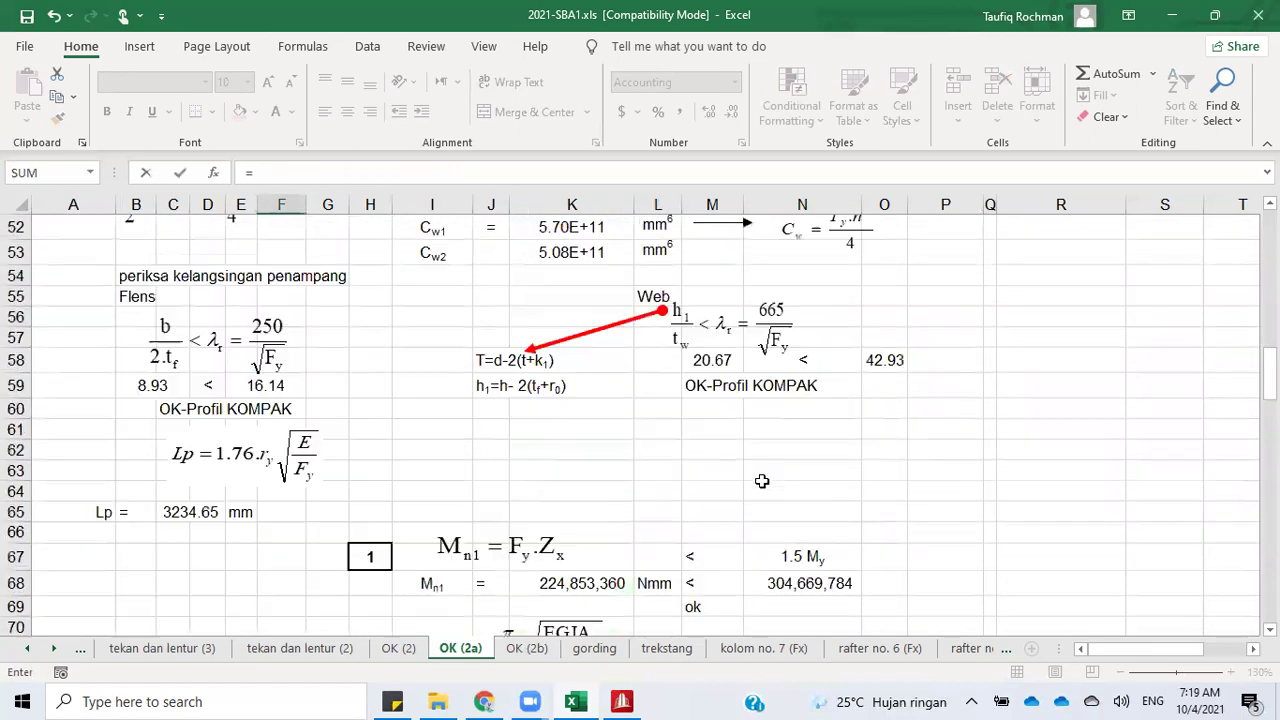
scroll(820, 540, up, 11)
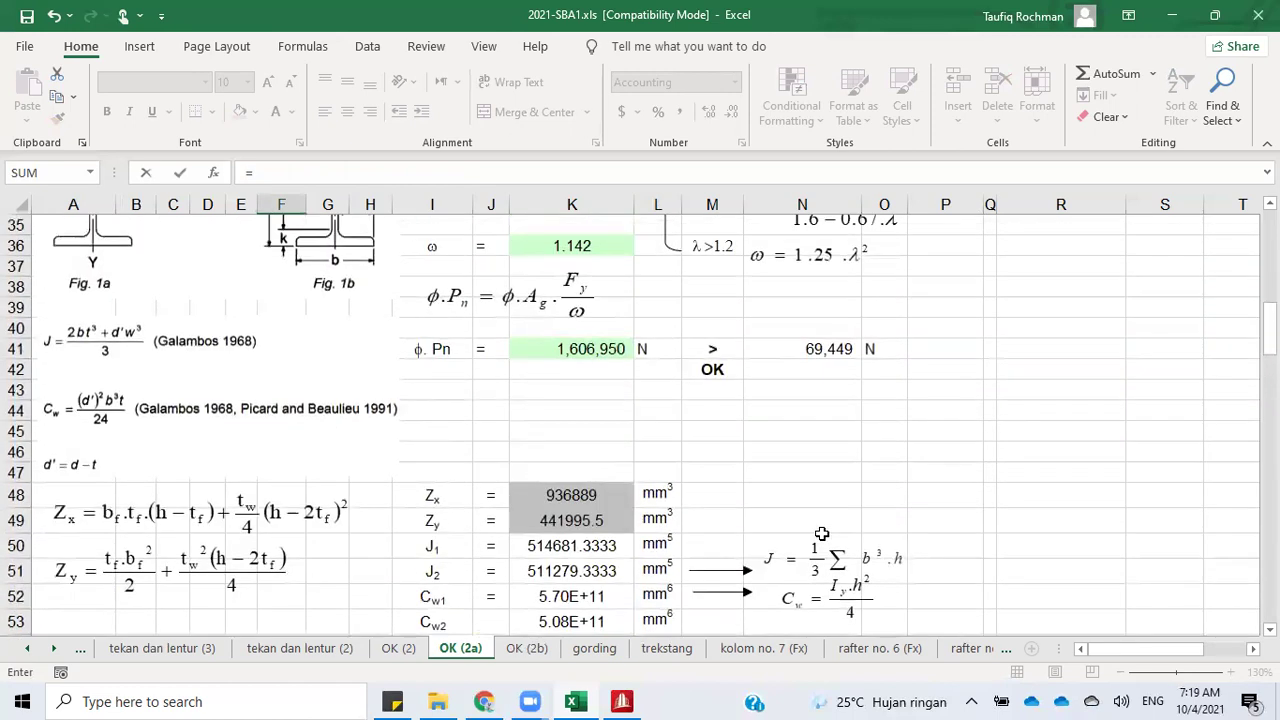
scroll(835, 504, down, 11)
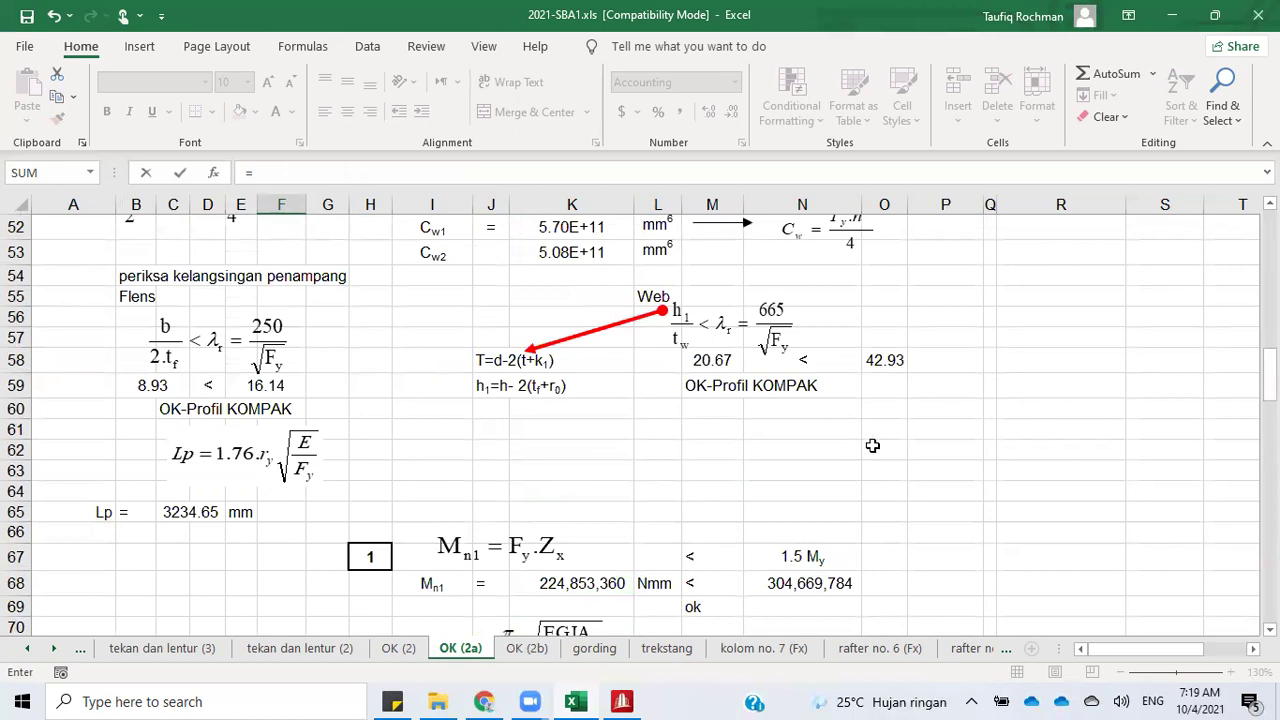
scroll(1140, 501, up, 6)
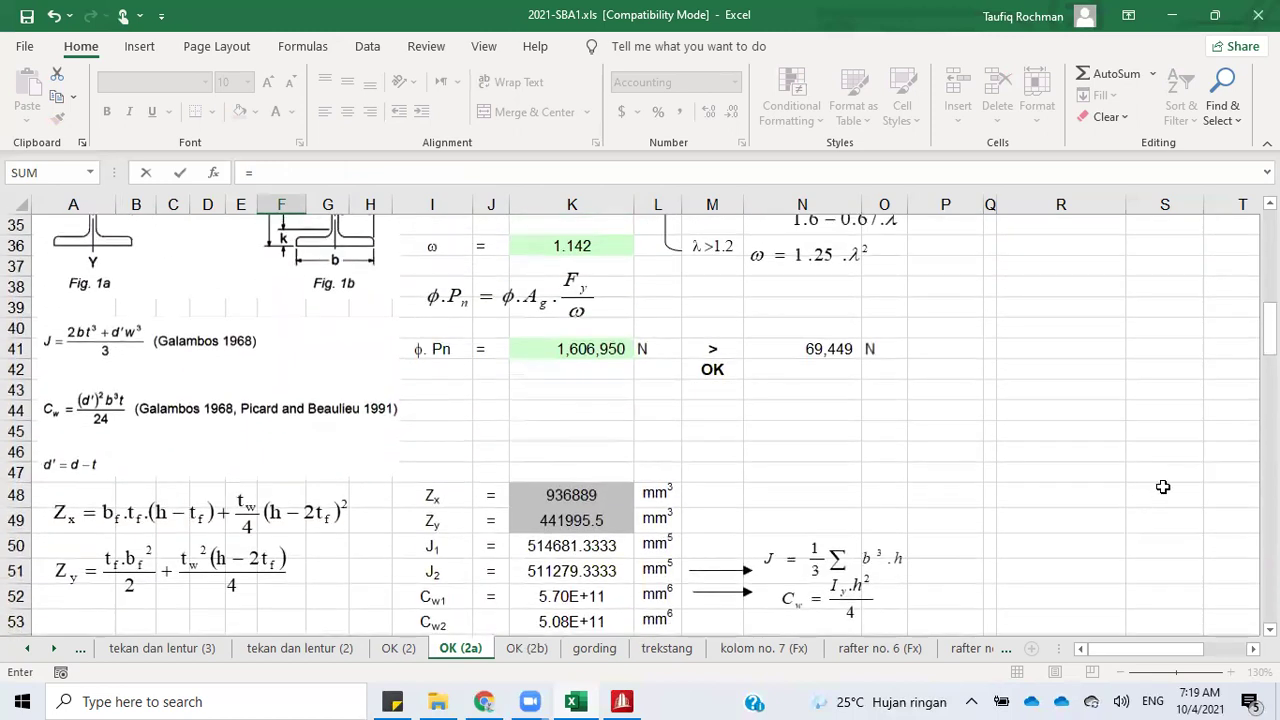
click(838, 348)
text(/)
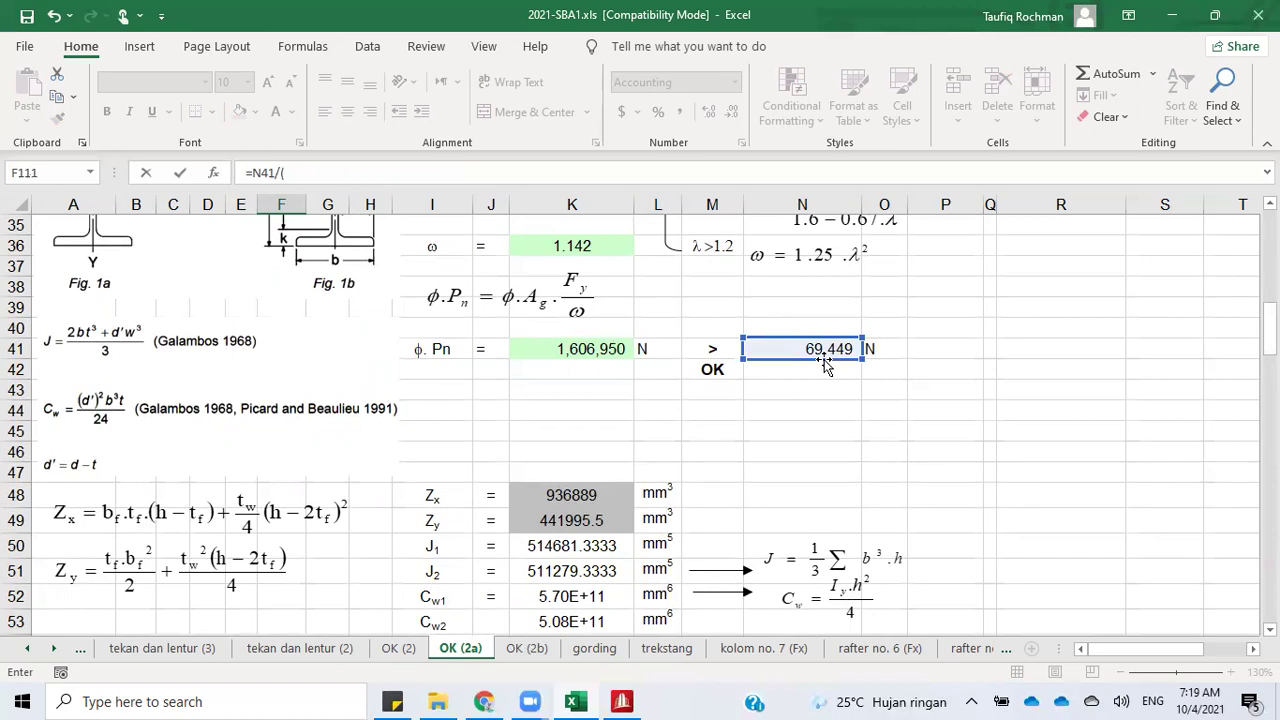
text((2*)
click(568, 350)
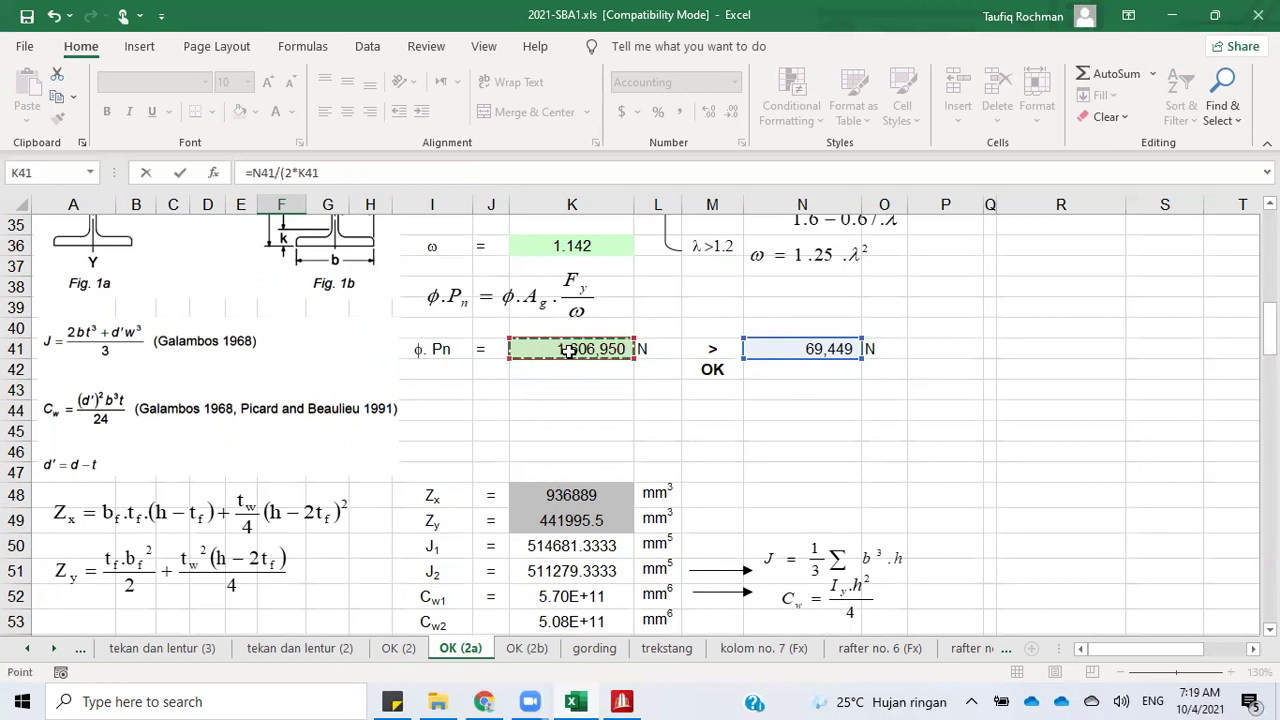
key(Return)
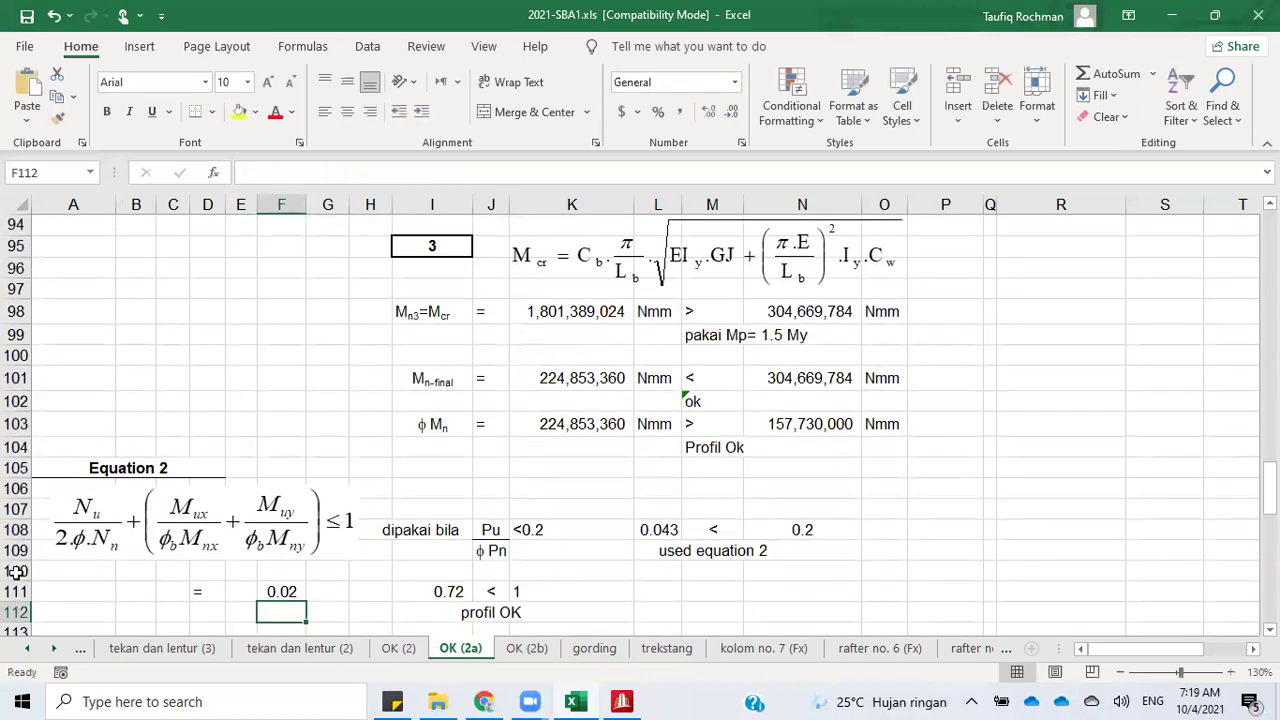
Step: Extend the Equation 2 formula in cell F111 with the major-axis bending term N103/K103
click(281, 591)
double_click(281, 591)
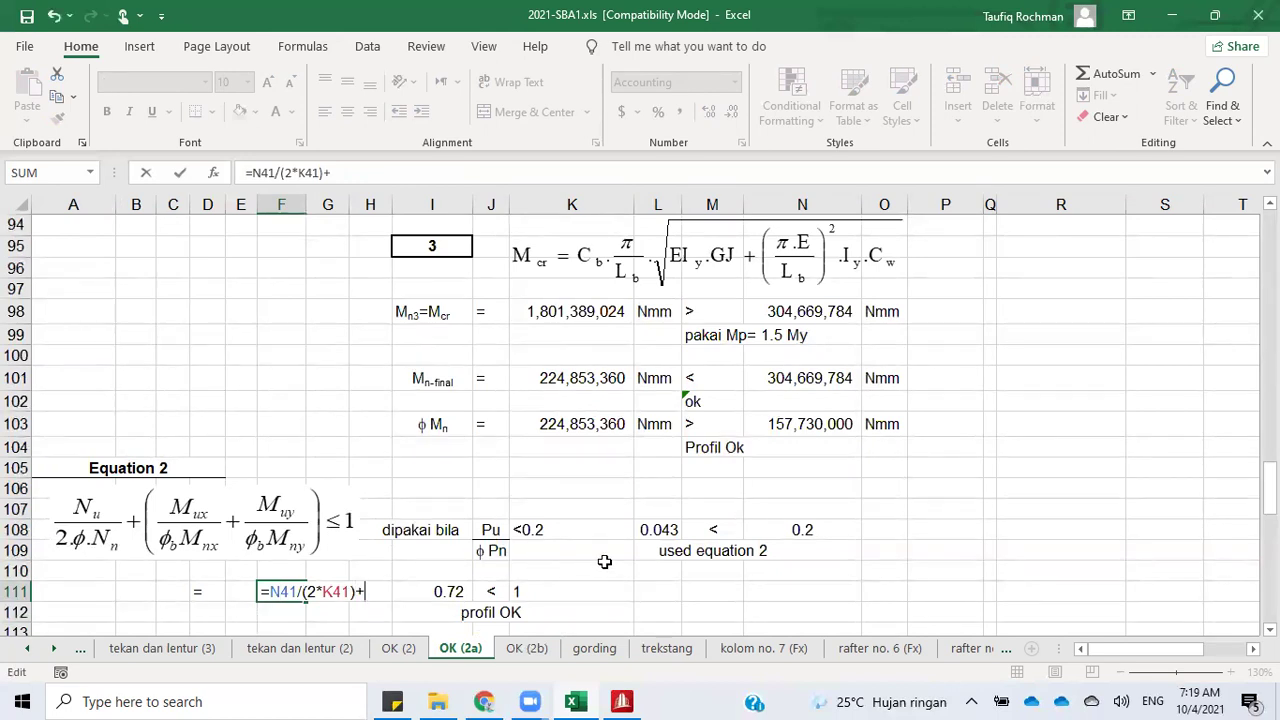
click(833, 425)
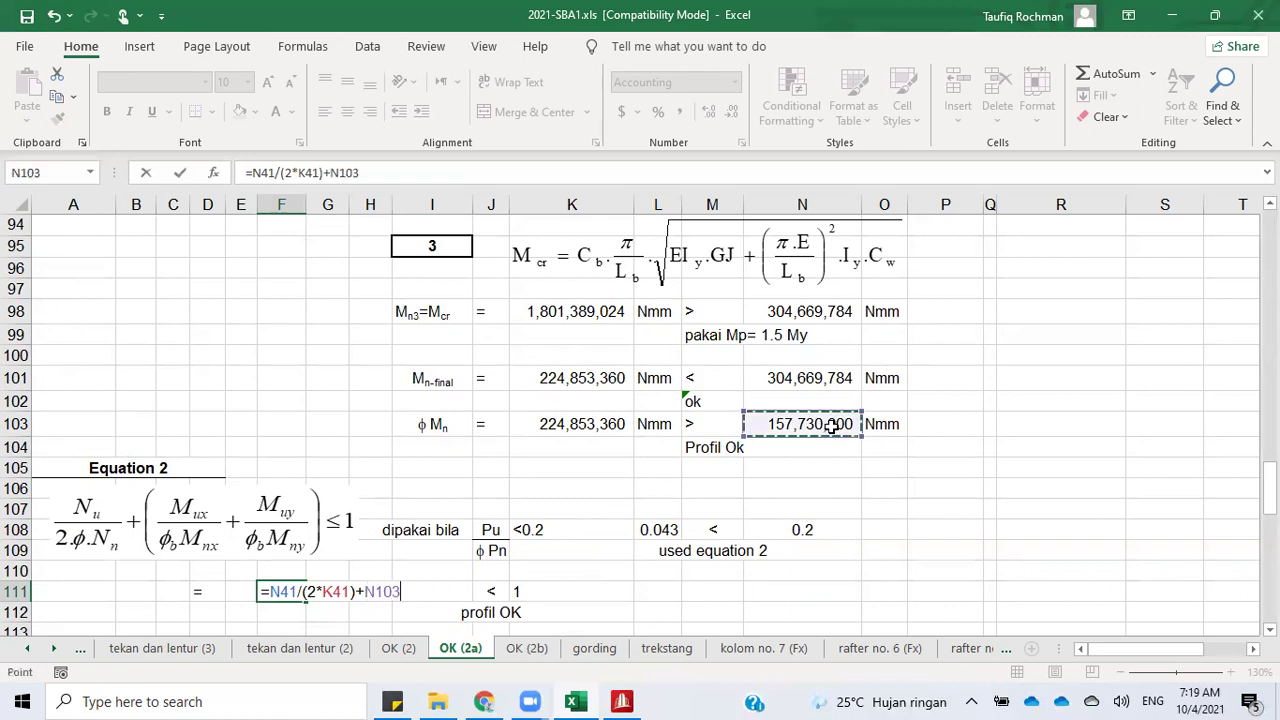
text(/)
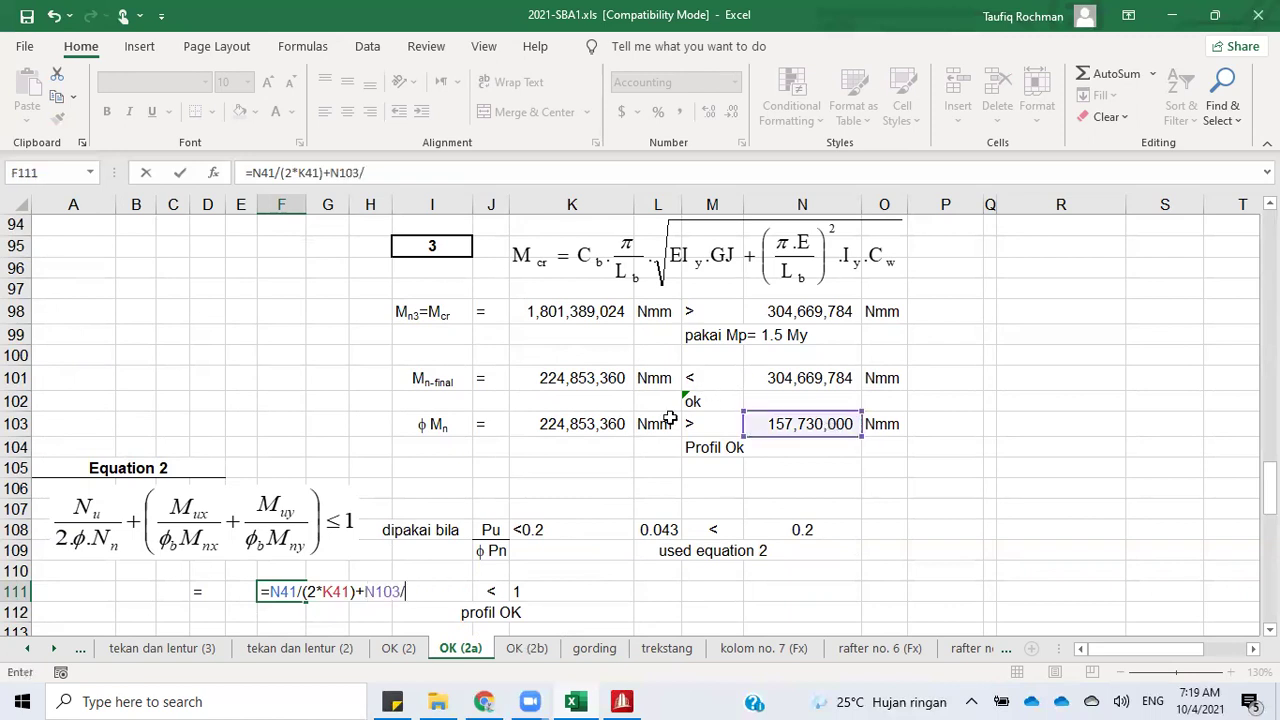
click(628, 424)
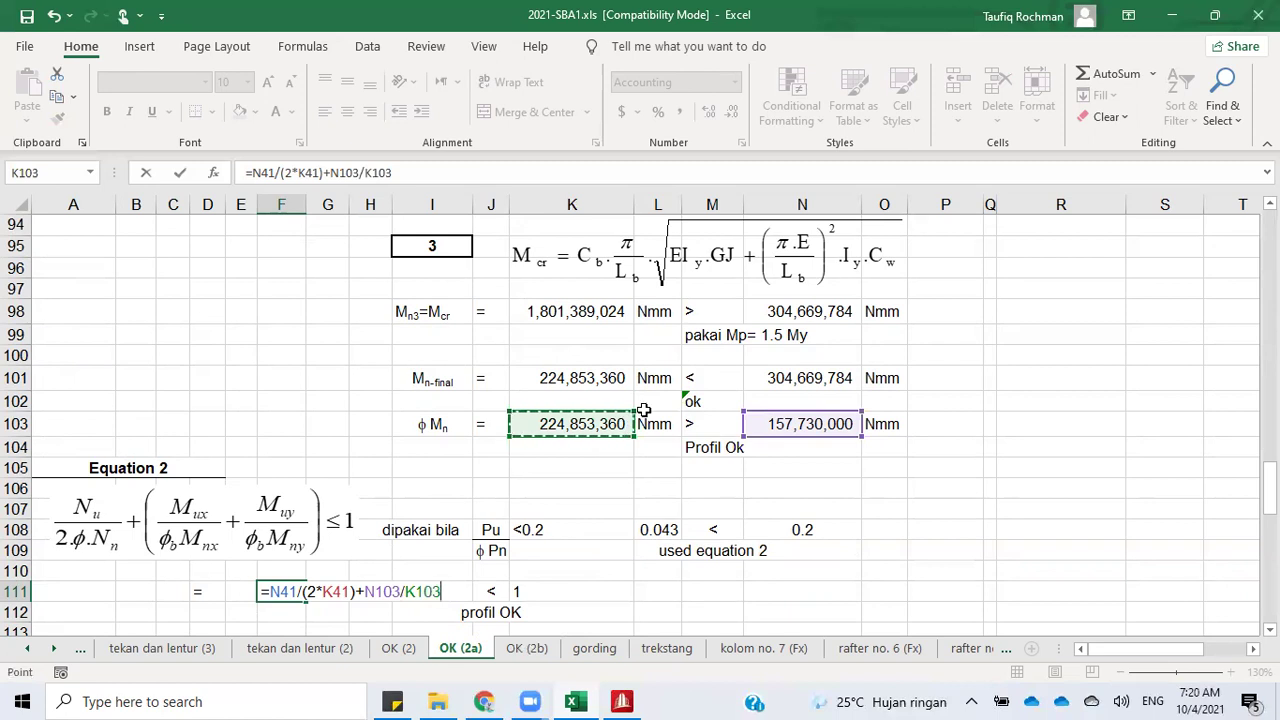
text(+)
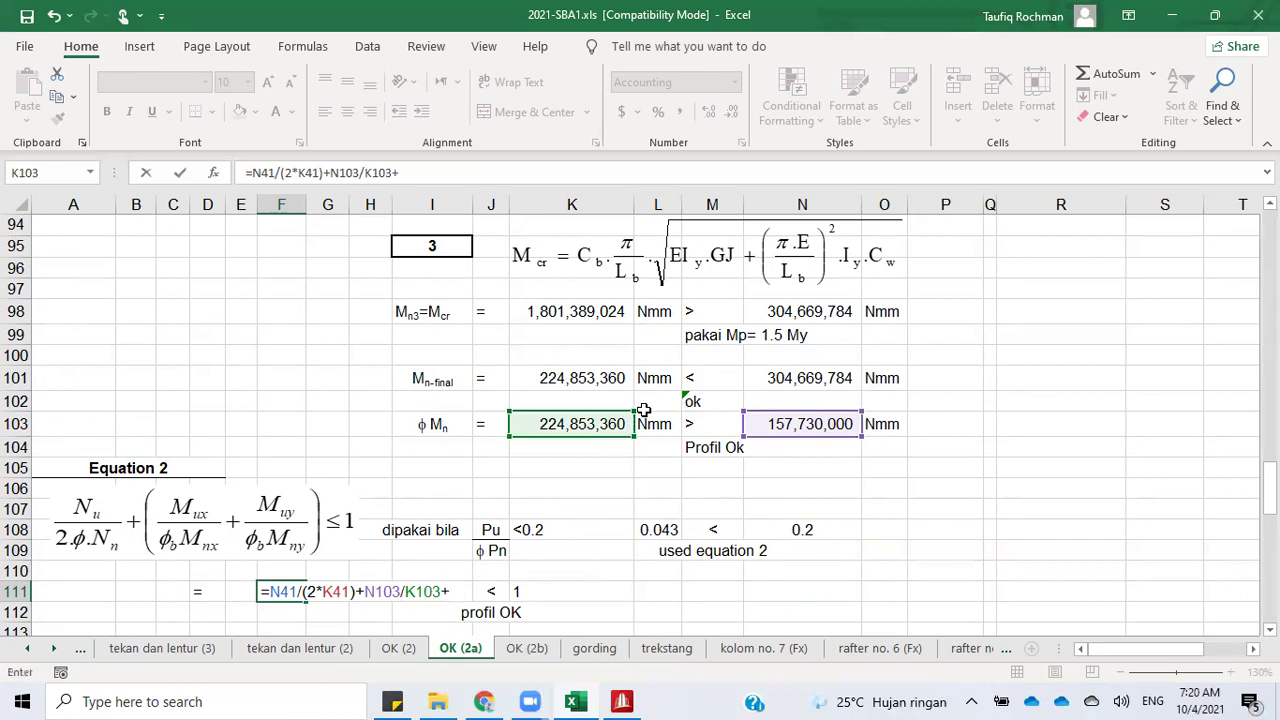
Step: Complete the formula in F111 with the minor-axis bending term N7/N71, giving =N41/(2*K41)+N103/K103+N7/N71
scroll(745, 456, up, 15)
scroll(750, 459, up, 1)
drag(1269, 345, 1269, 232)
click(822, 375)
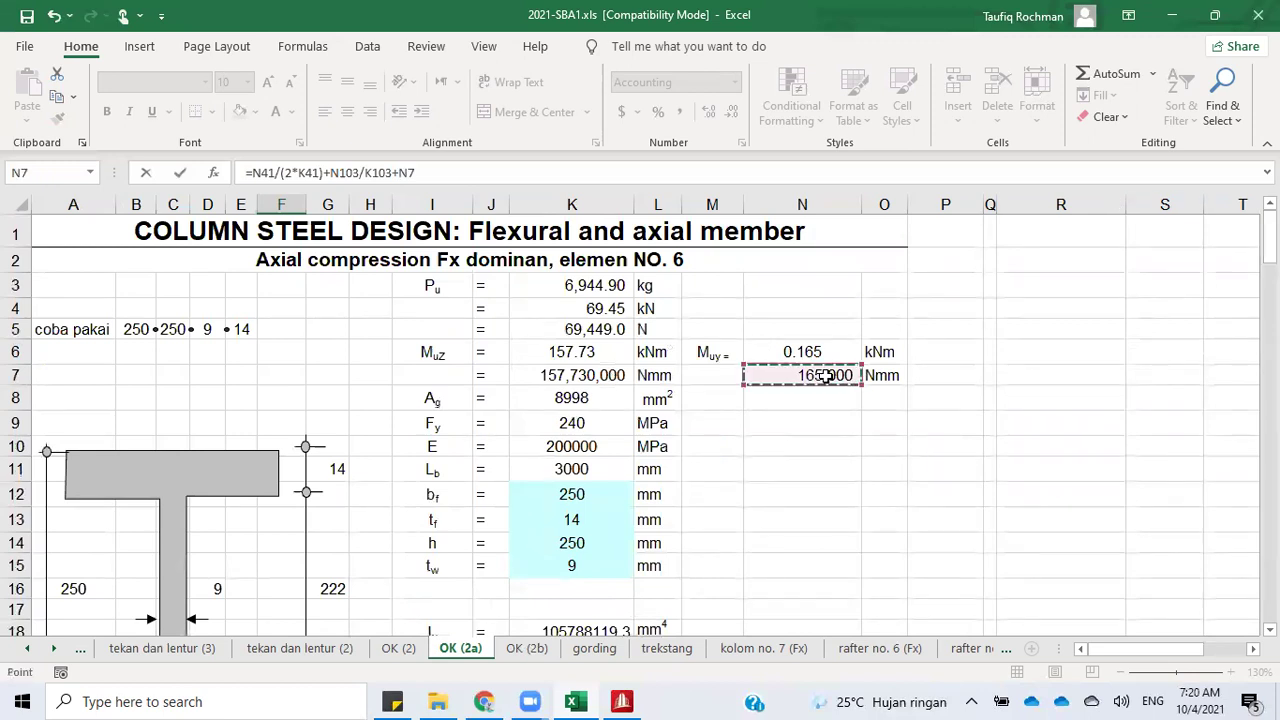
text(/)
drag(1269, 240, 1269, 392)
click(840, 514)
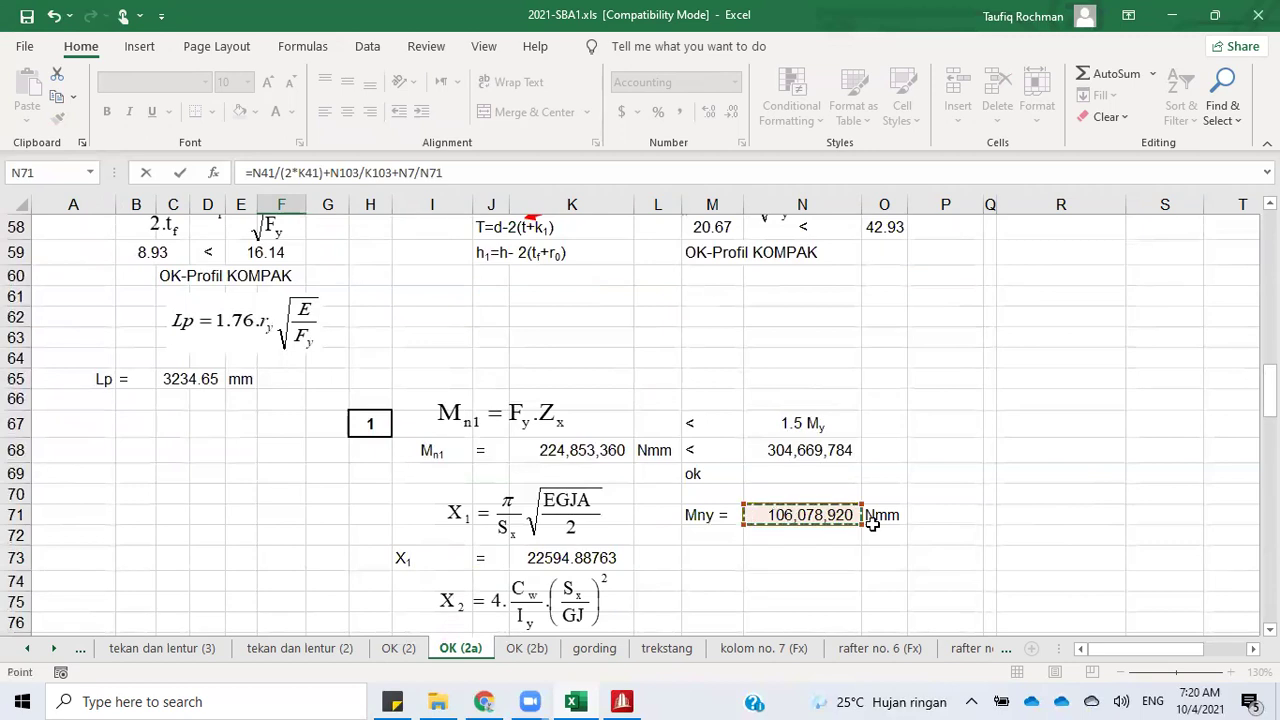
key(Return)
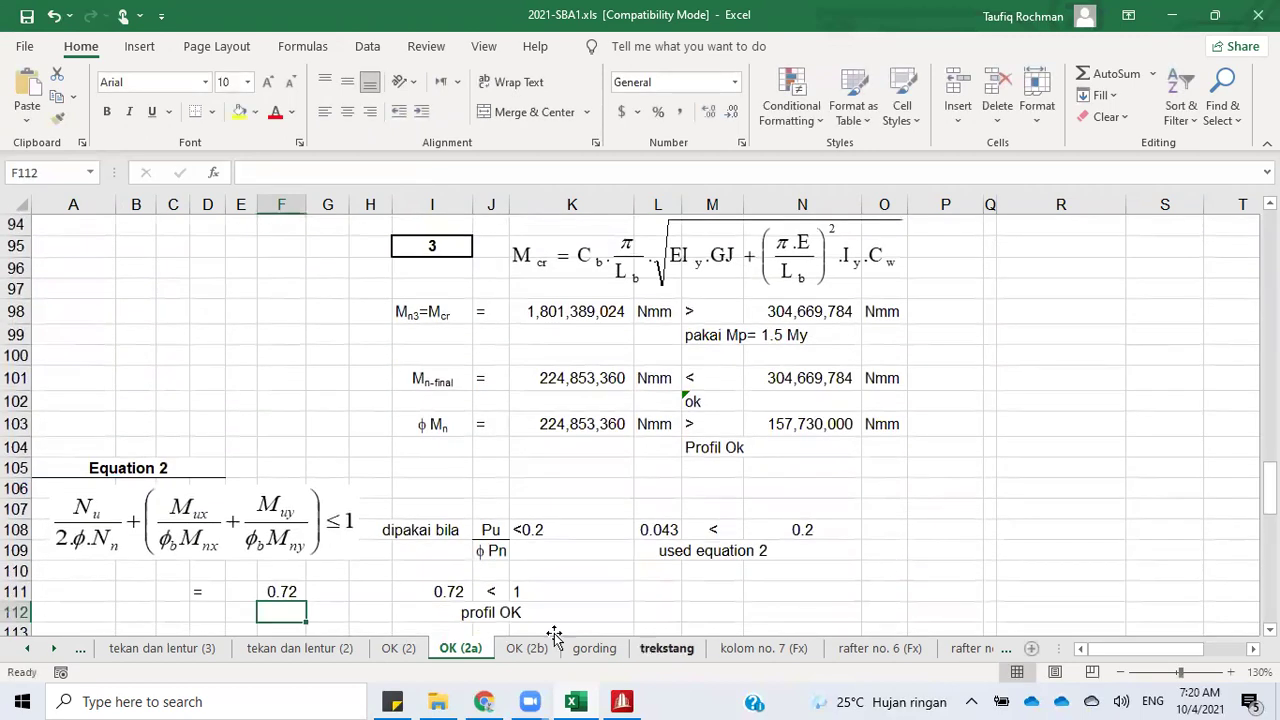
Step: Replace the N103 reference in F111's formula with the factored moment in K7
double_click(287, 592)
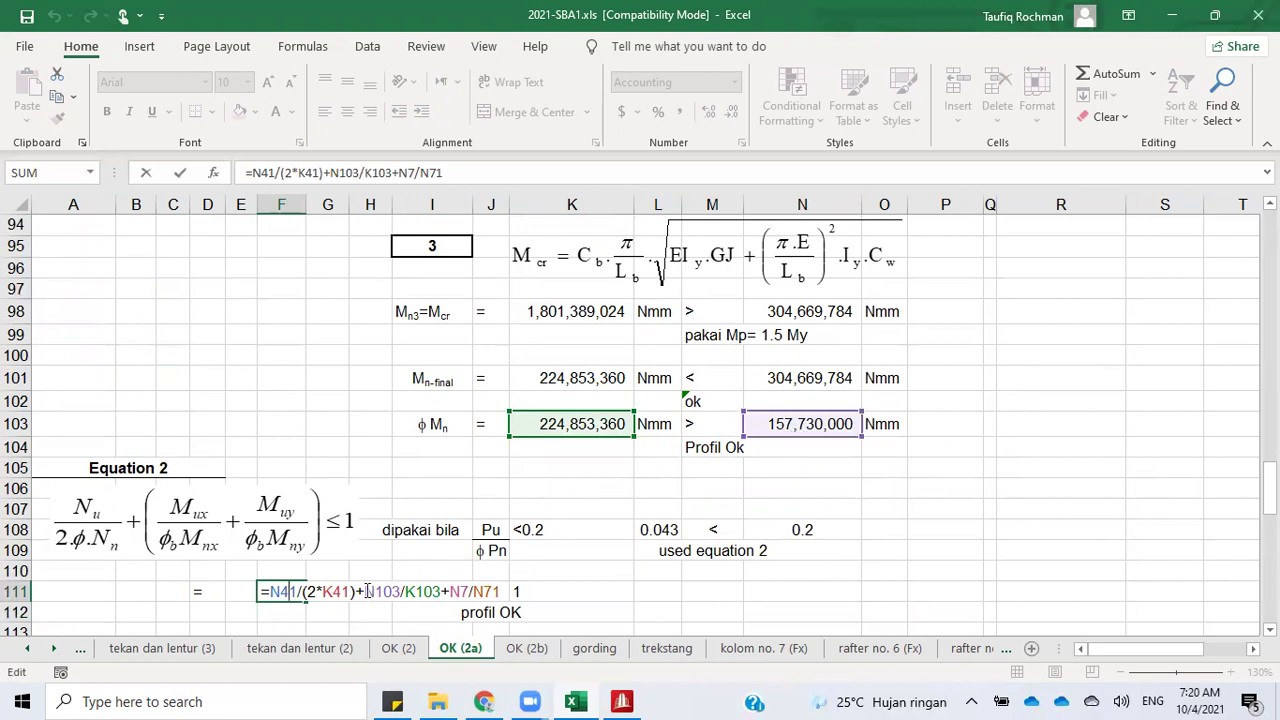
drag(373, 592, 403, 594)
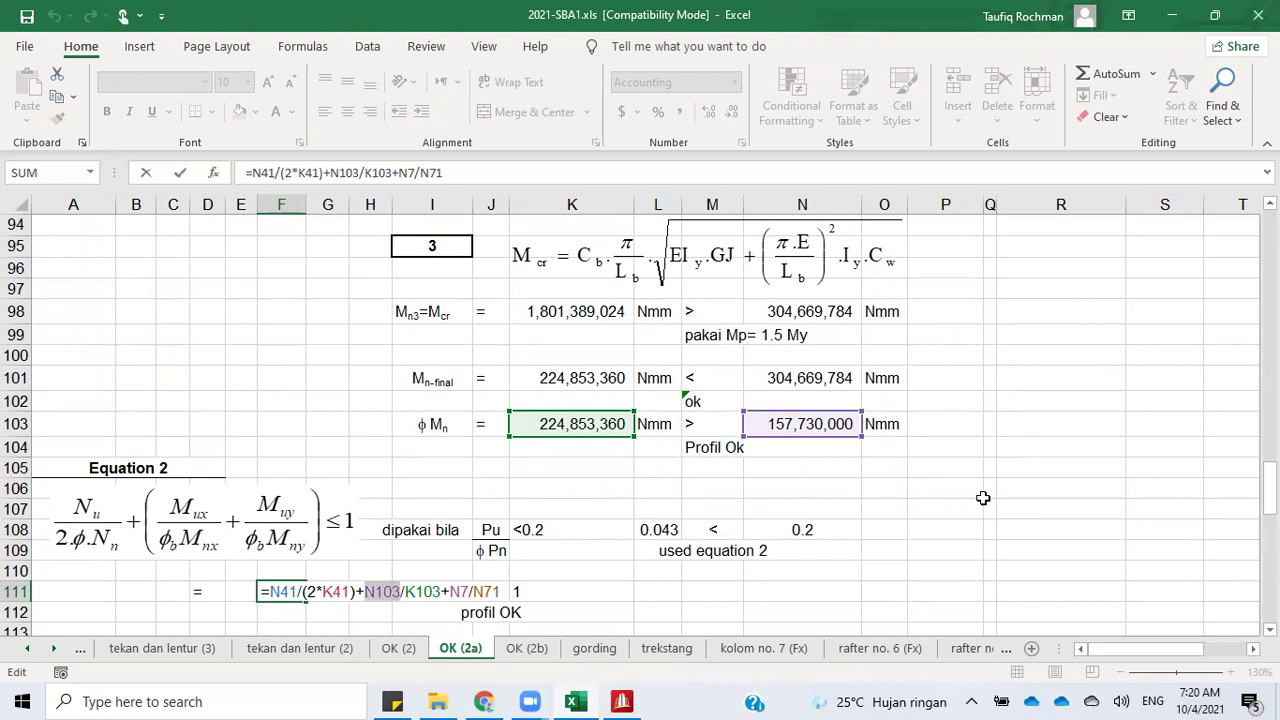
scroll(970, 490, up, 20)
click(600, 368)
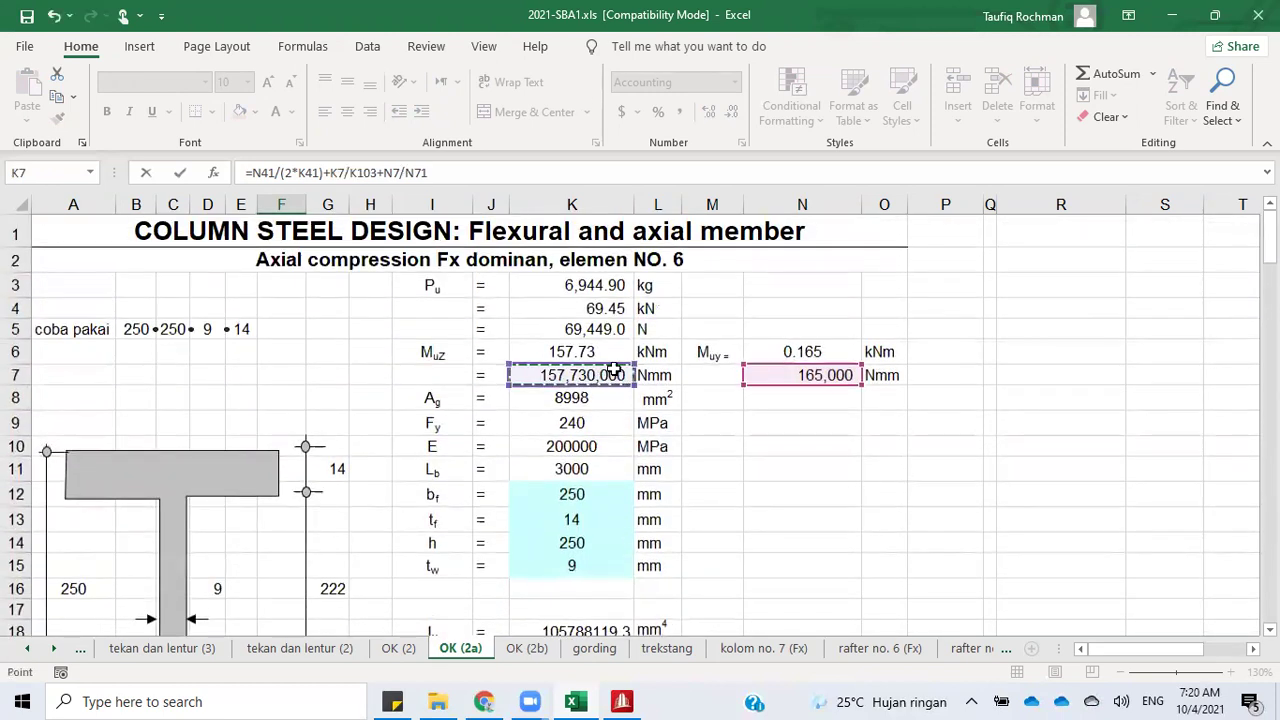
key(Return)
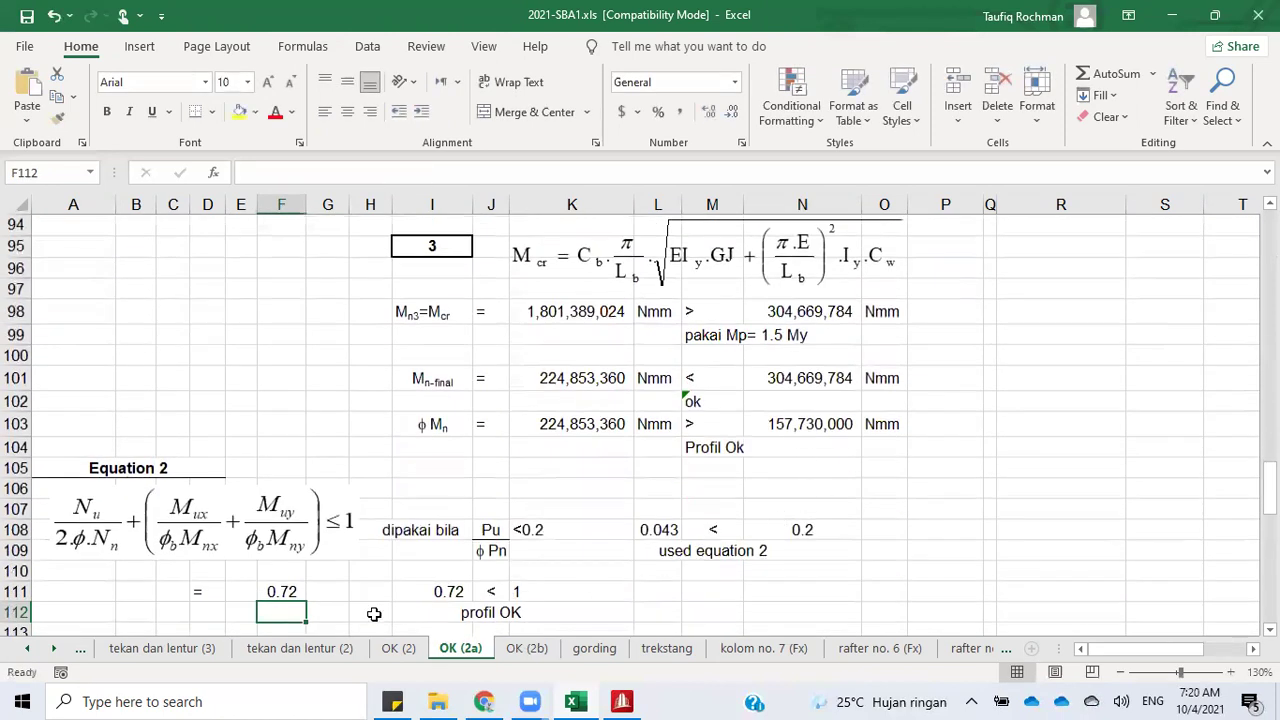
Step: Clear the cross-check formula from cell F111 and inspect the comparison in J111 and the limit in K111
click(280, 591)
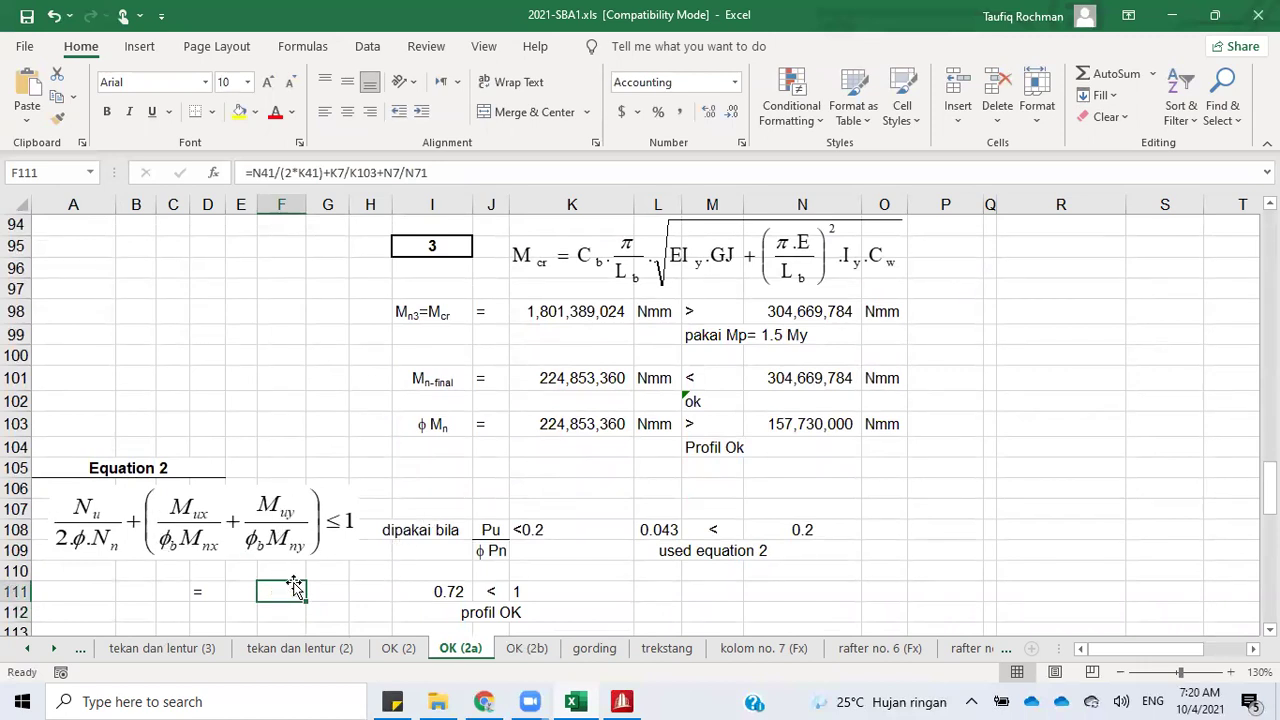
key(Delete)
click(487, 590)
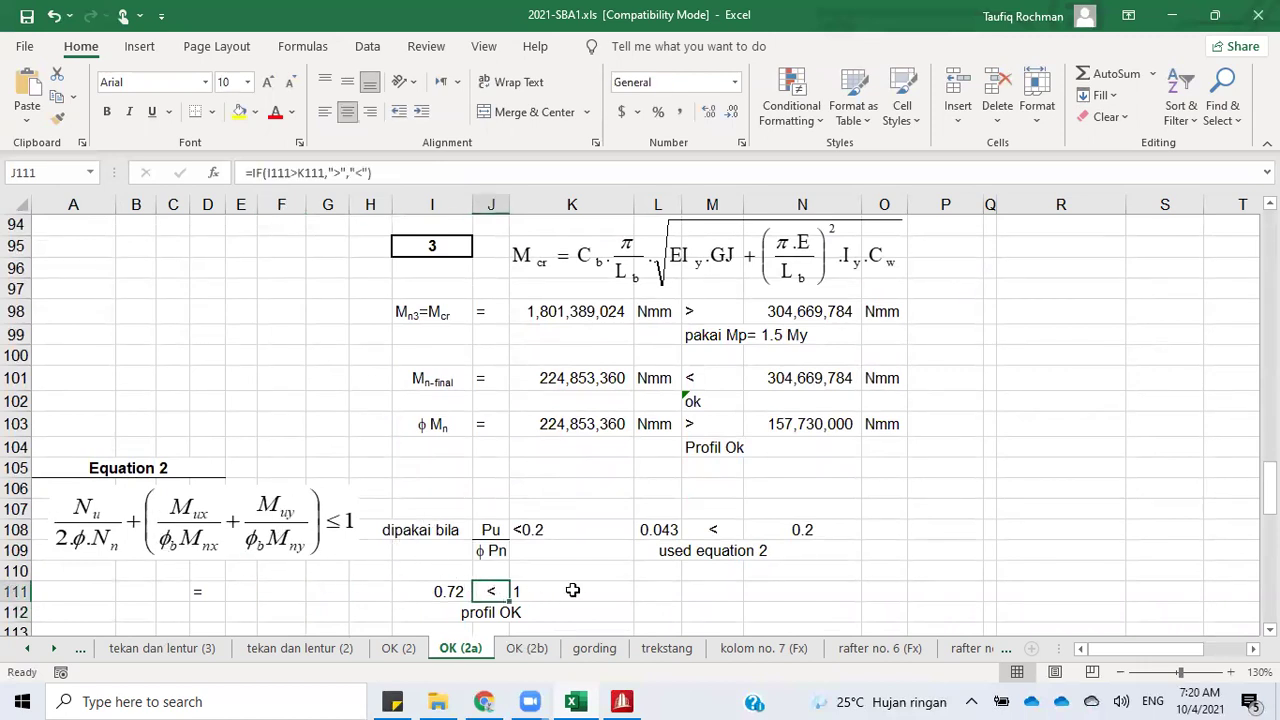
click(522, 591)
text(1)
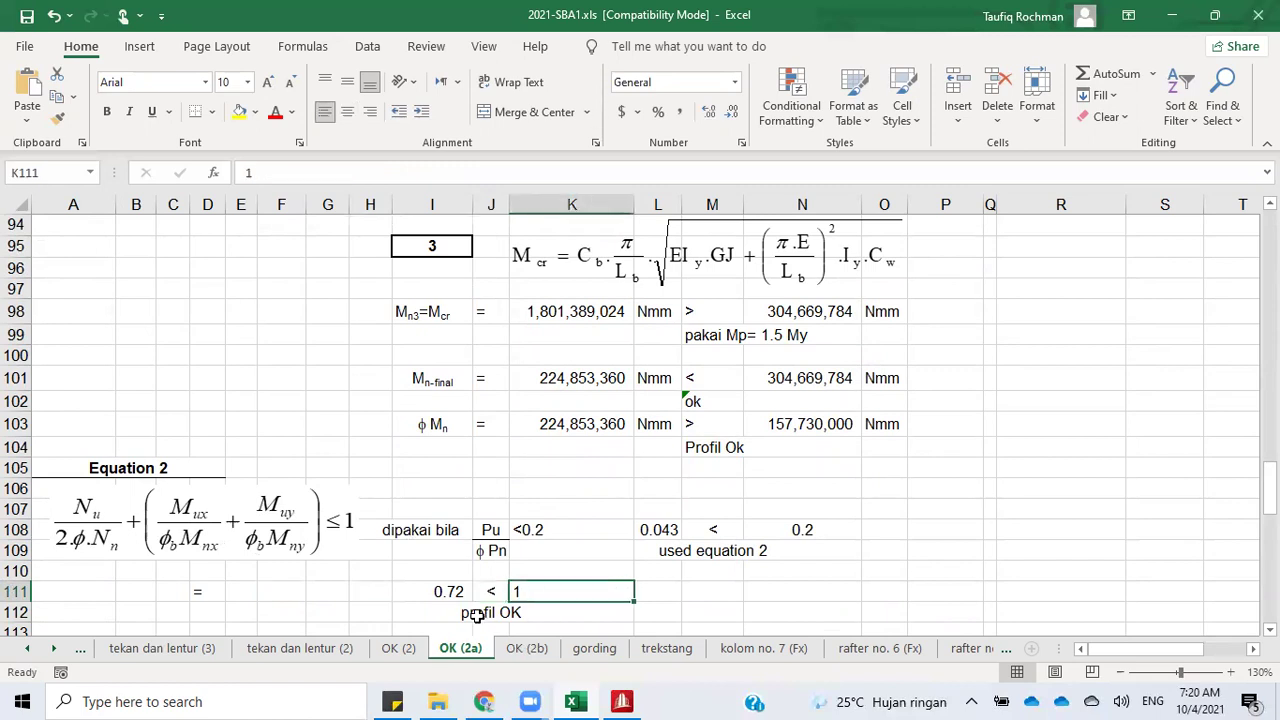
Step: Change the value-if-true text of the IF formula in J112 to "redesign, profile is not adequate"
double_click(476, 611)
drag(436, 611, 498, 613)
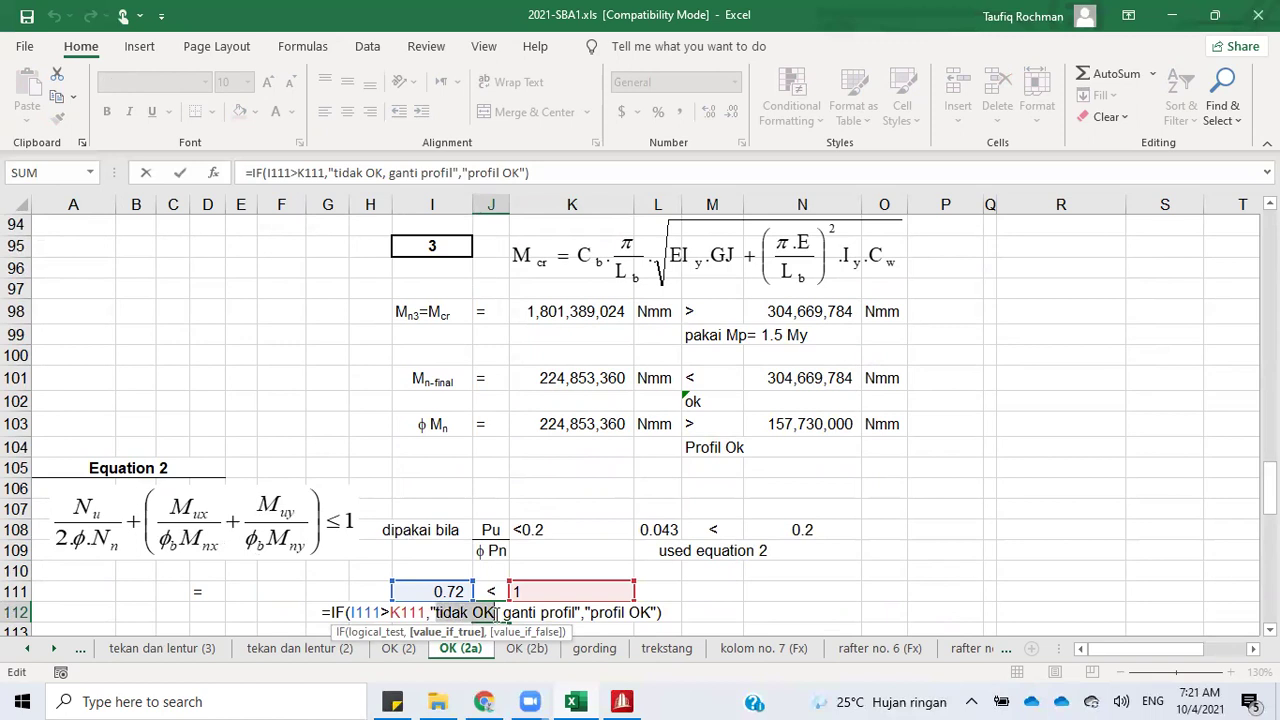
text(redesign)
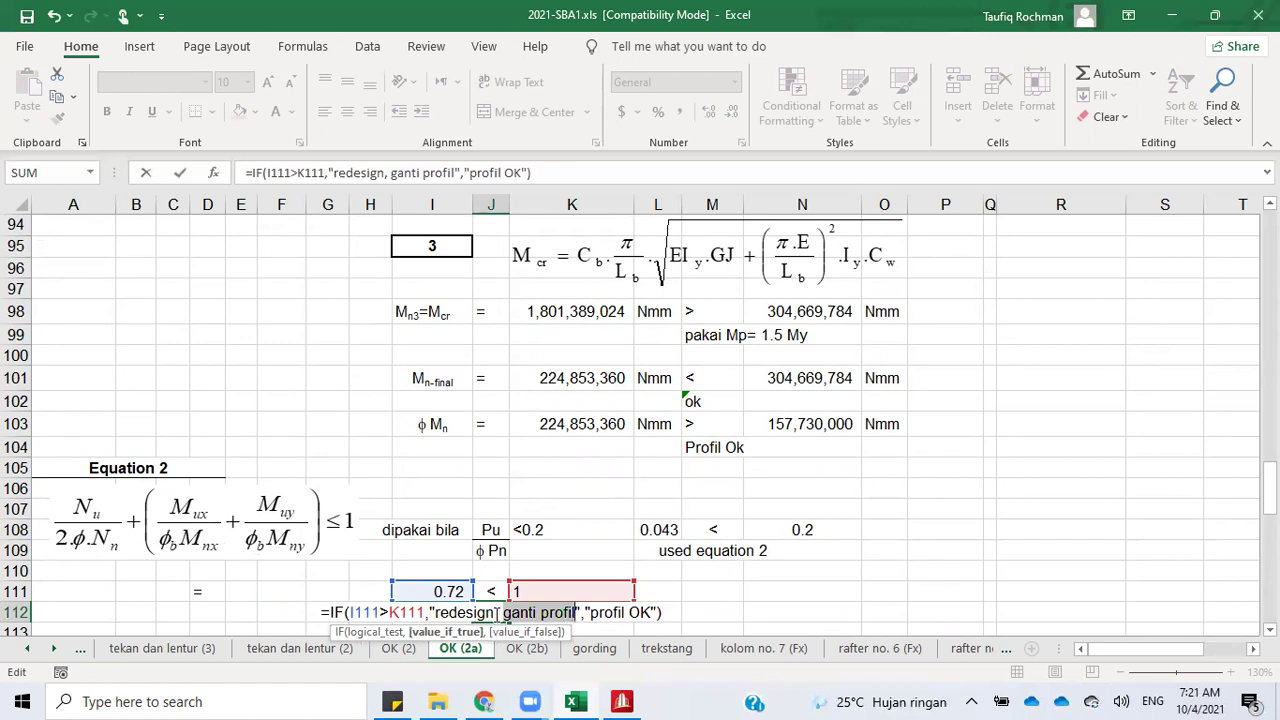
text(profile)
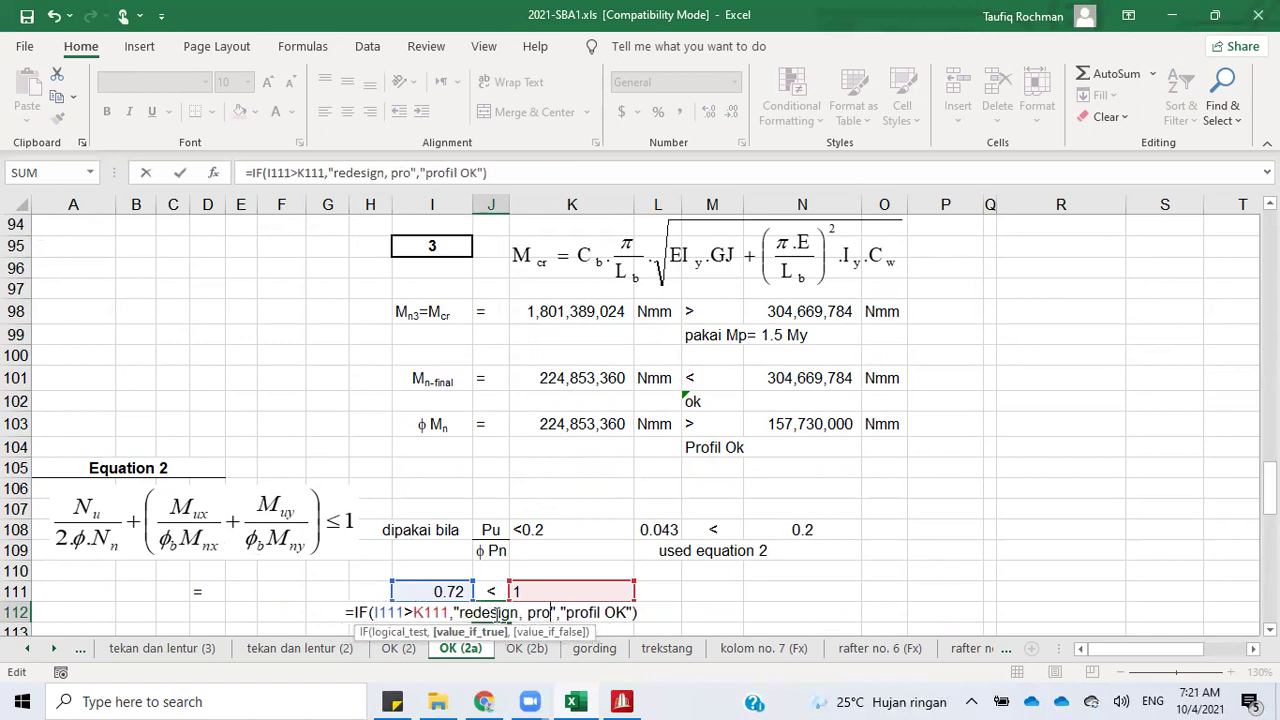
text( is not)
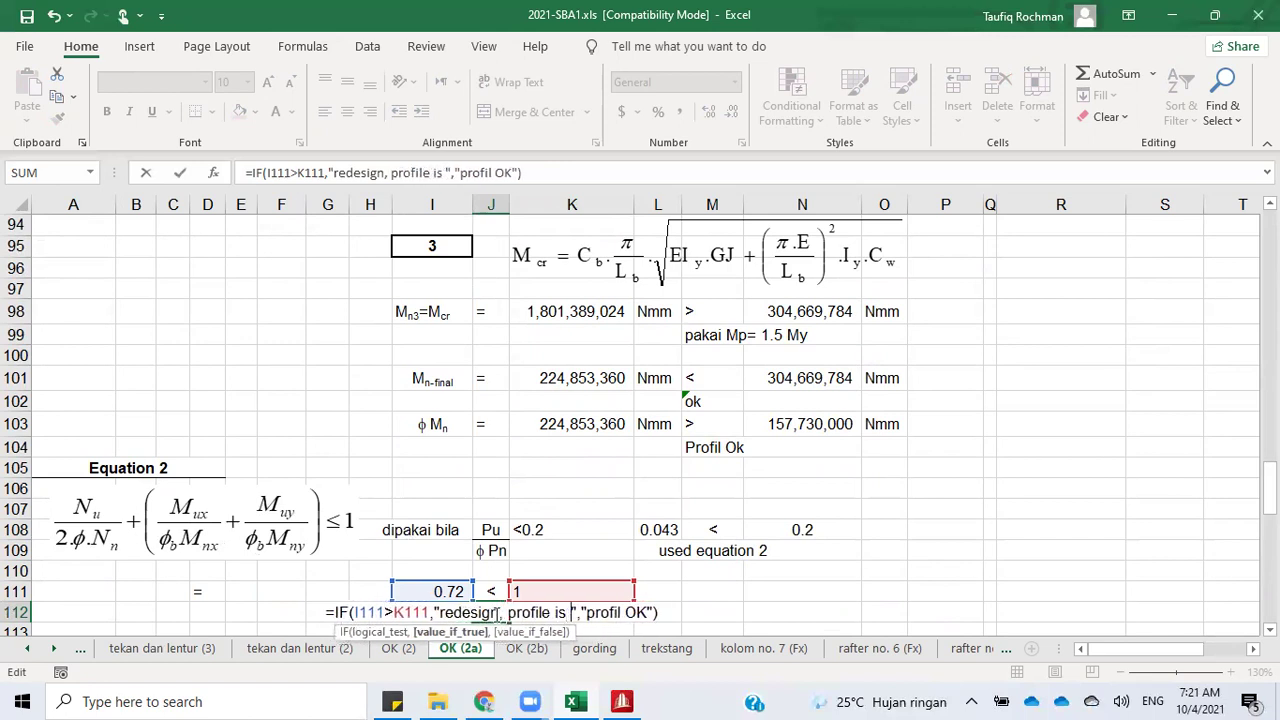
text( adequa)
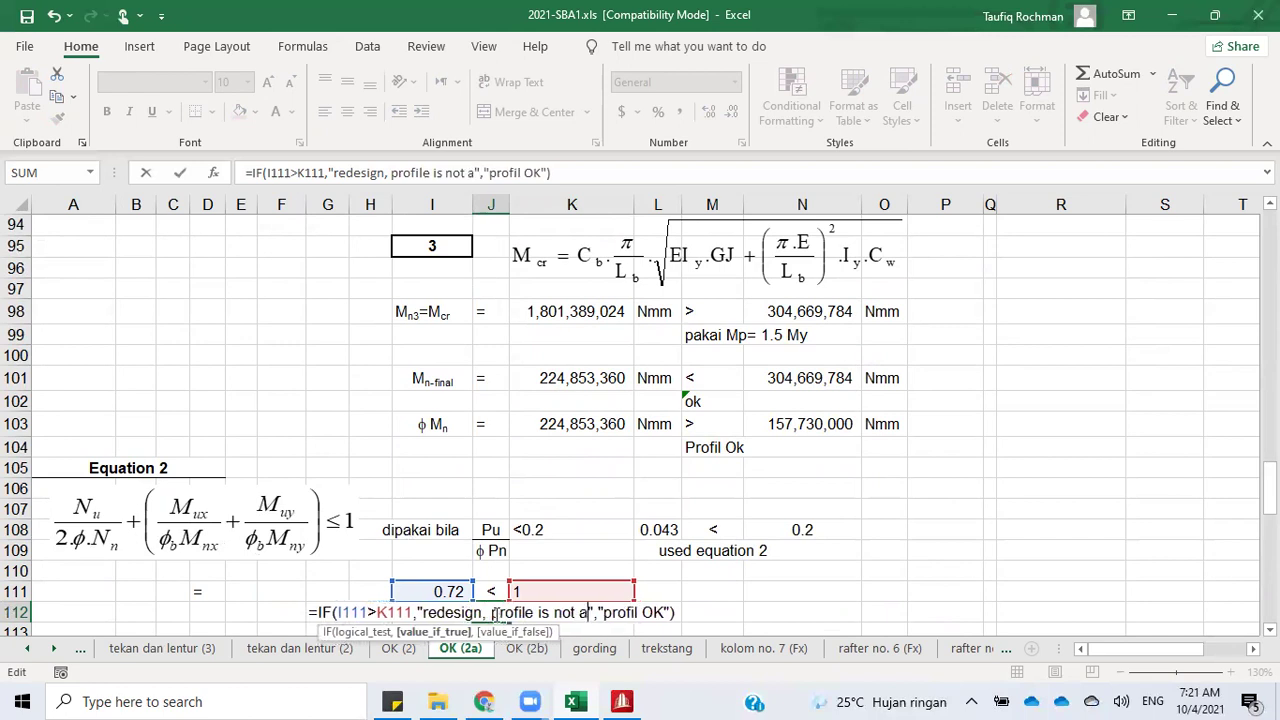
text(te)
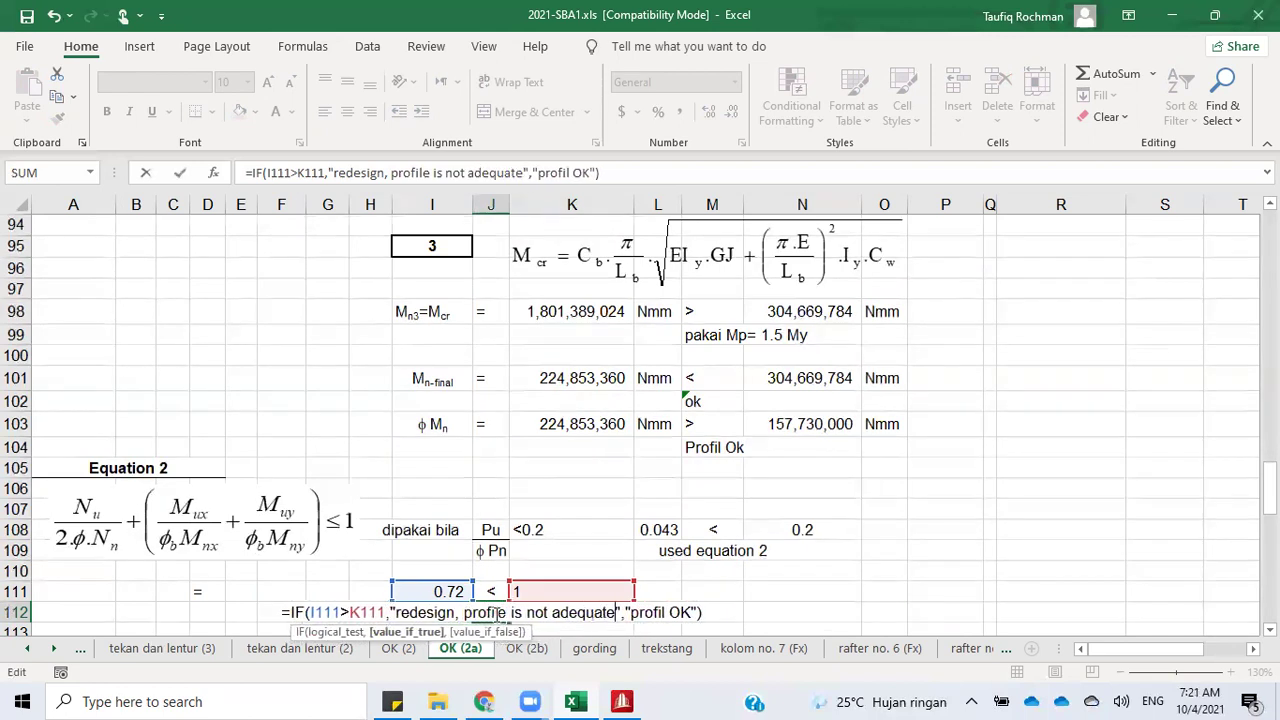
Step: Change the value-if-false text of J112's IF formula to "profile is adequate"
key(Right)
key(Right)
key(Right)
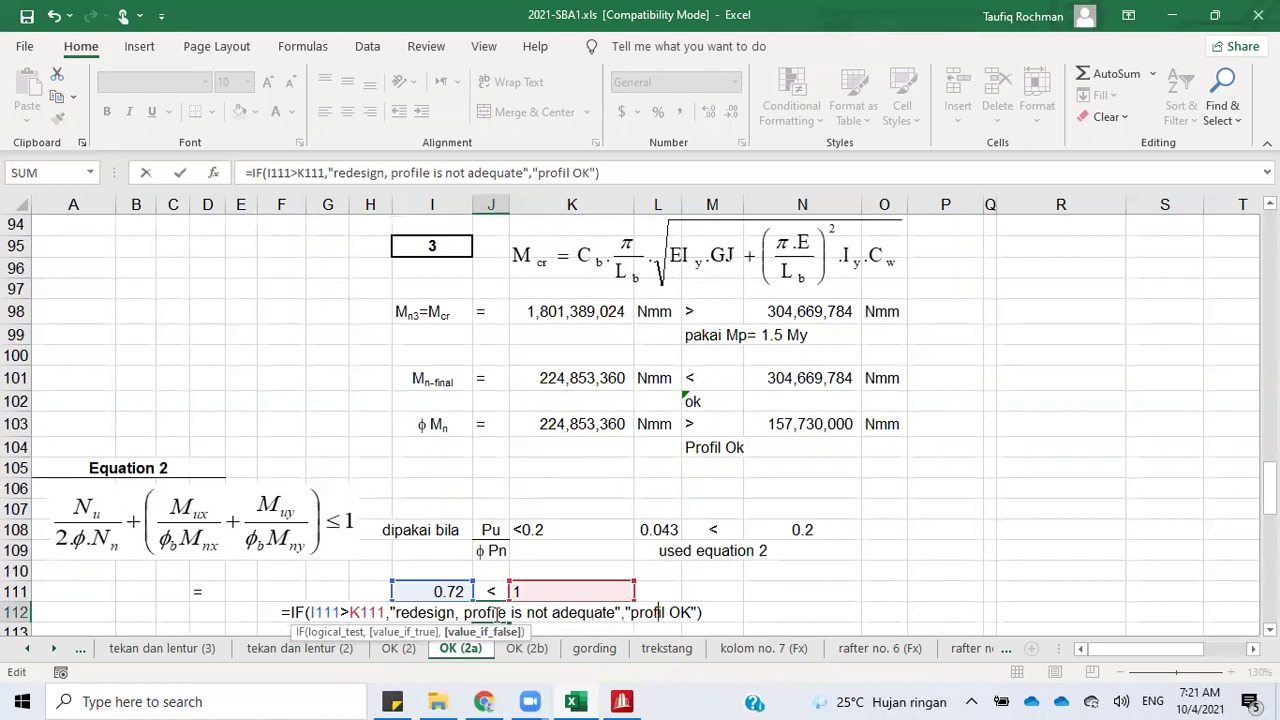
text(e)
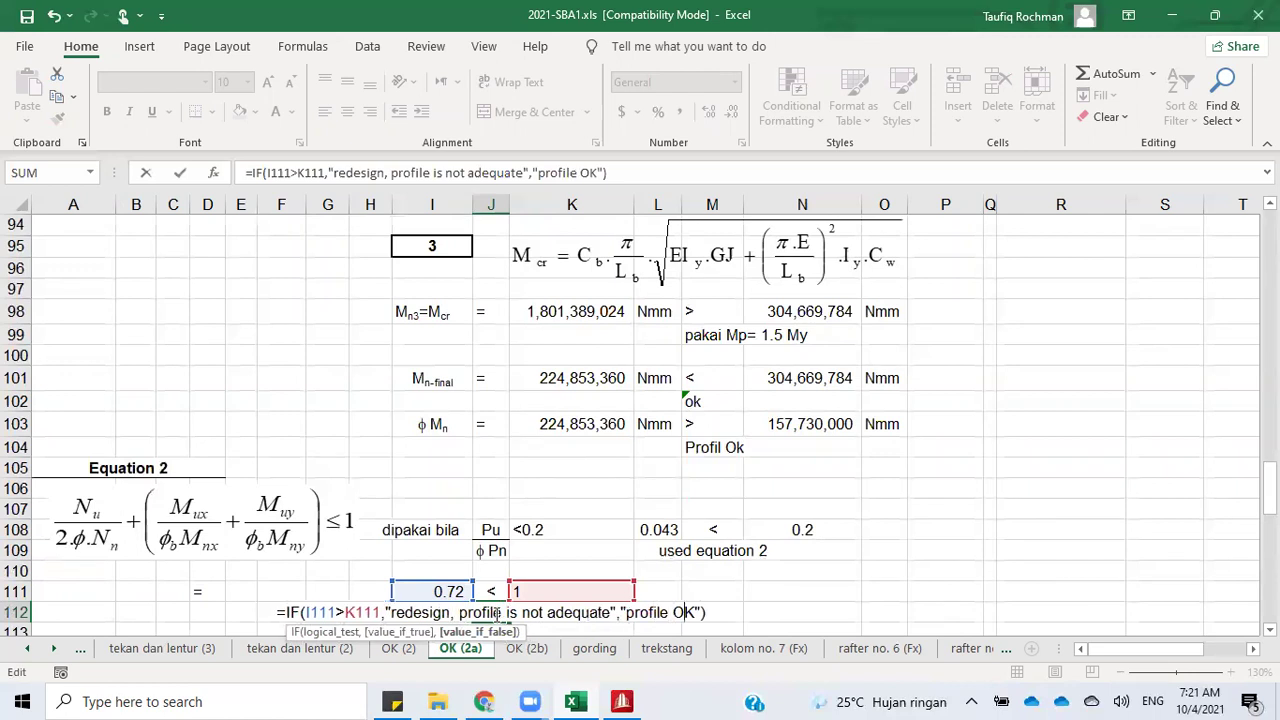
text(is adequate)
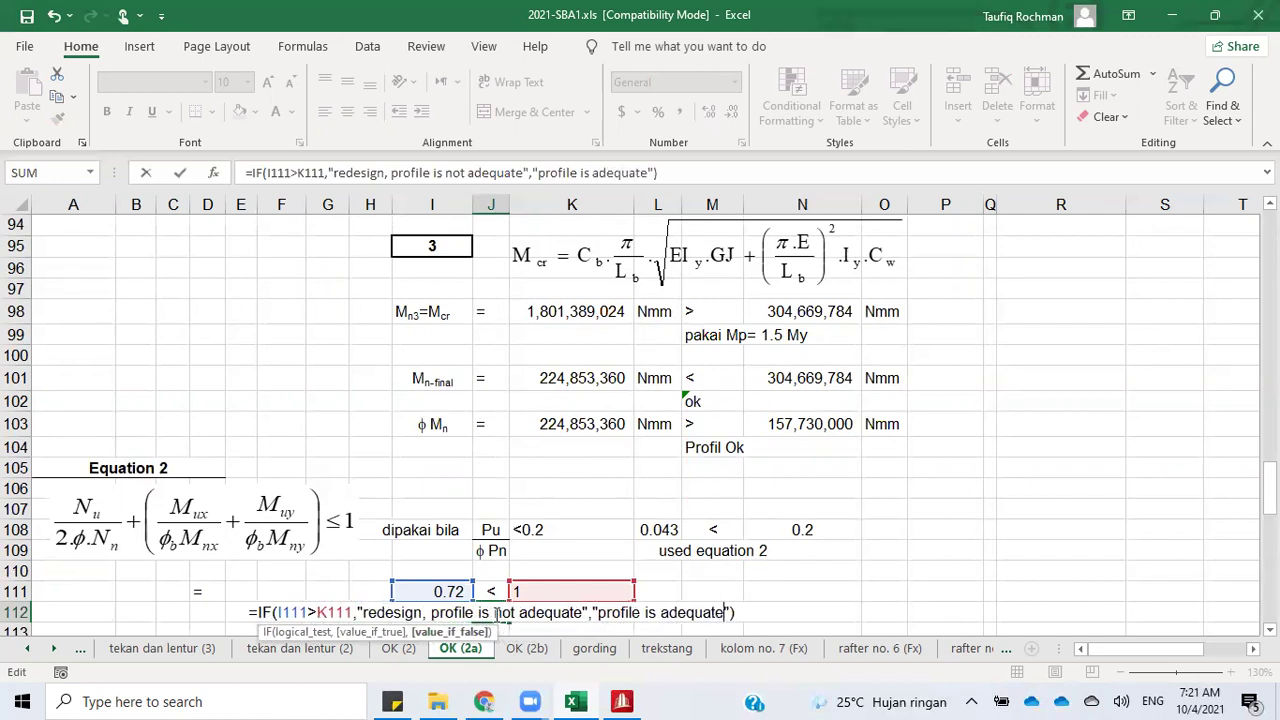
key(Return)
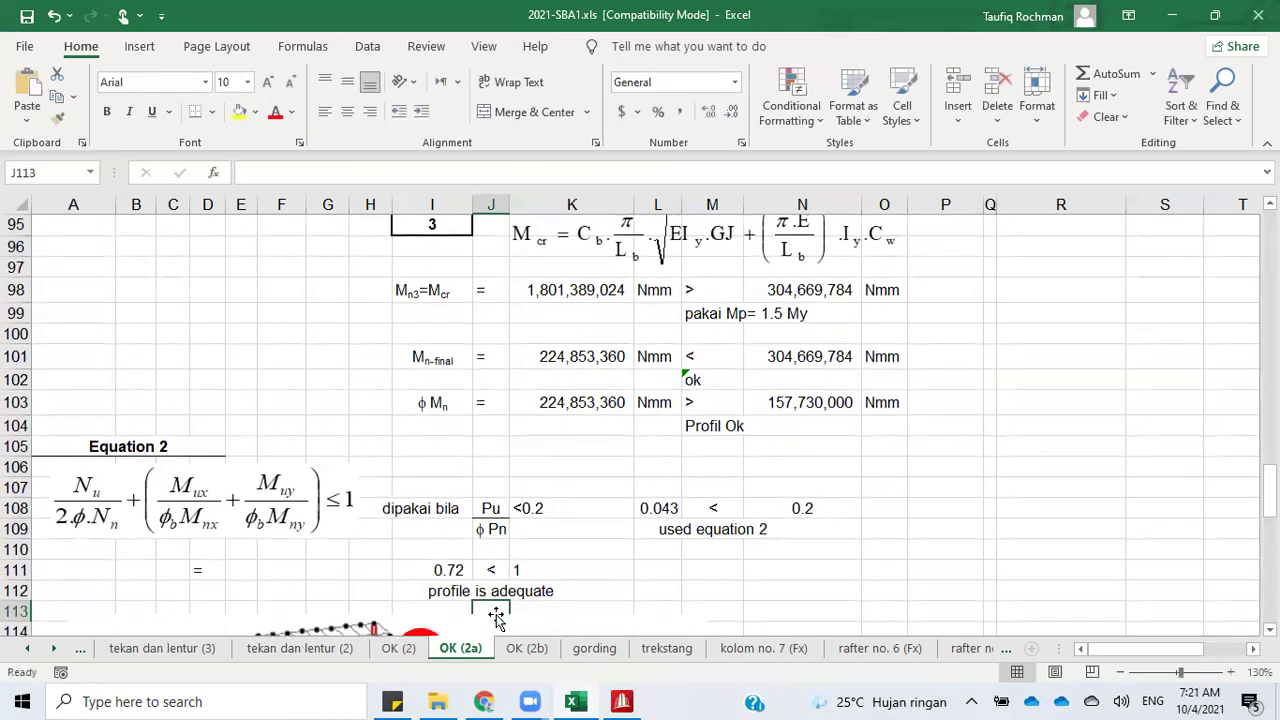
Step: Switch to STAAD.Pro's Analytical Modeling workflow and select all columns as beams parallel to Y
scroll(654, 577, down, 6)
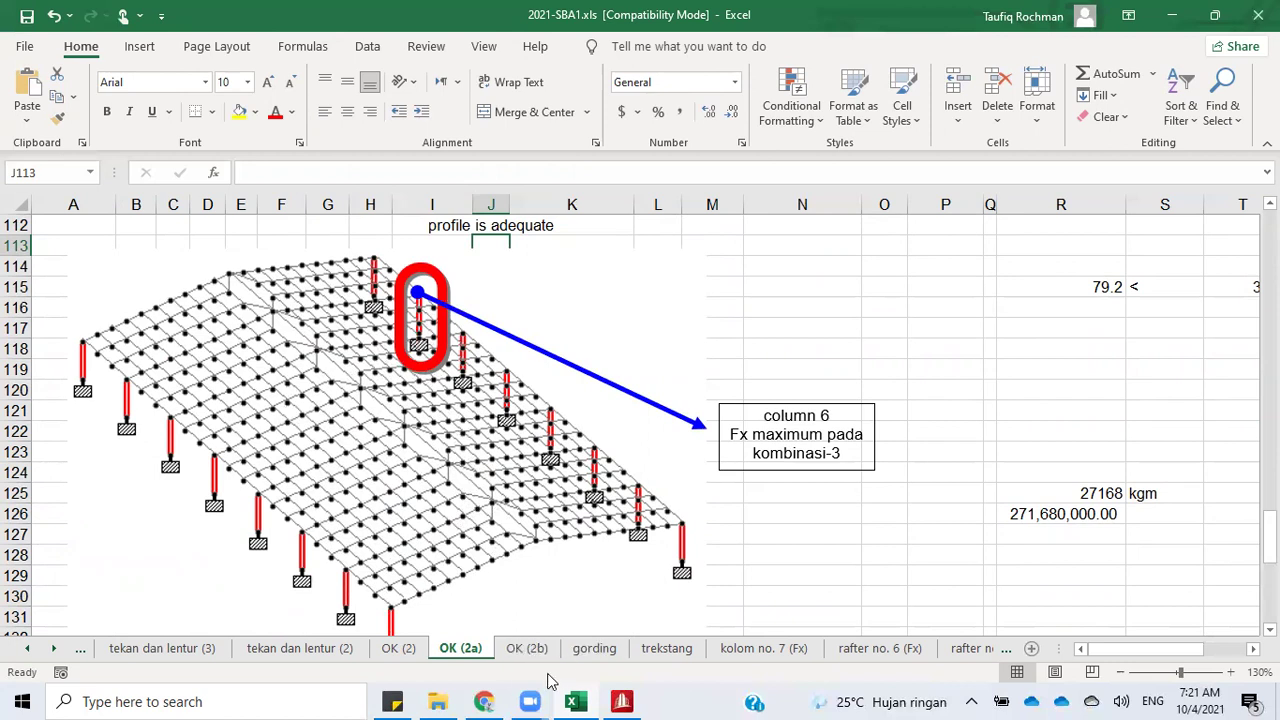
click(622, 700)
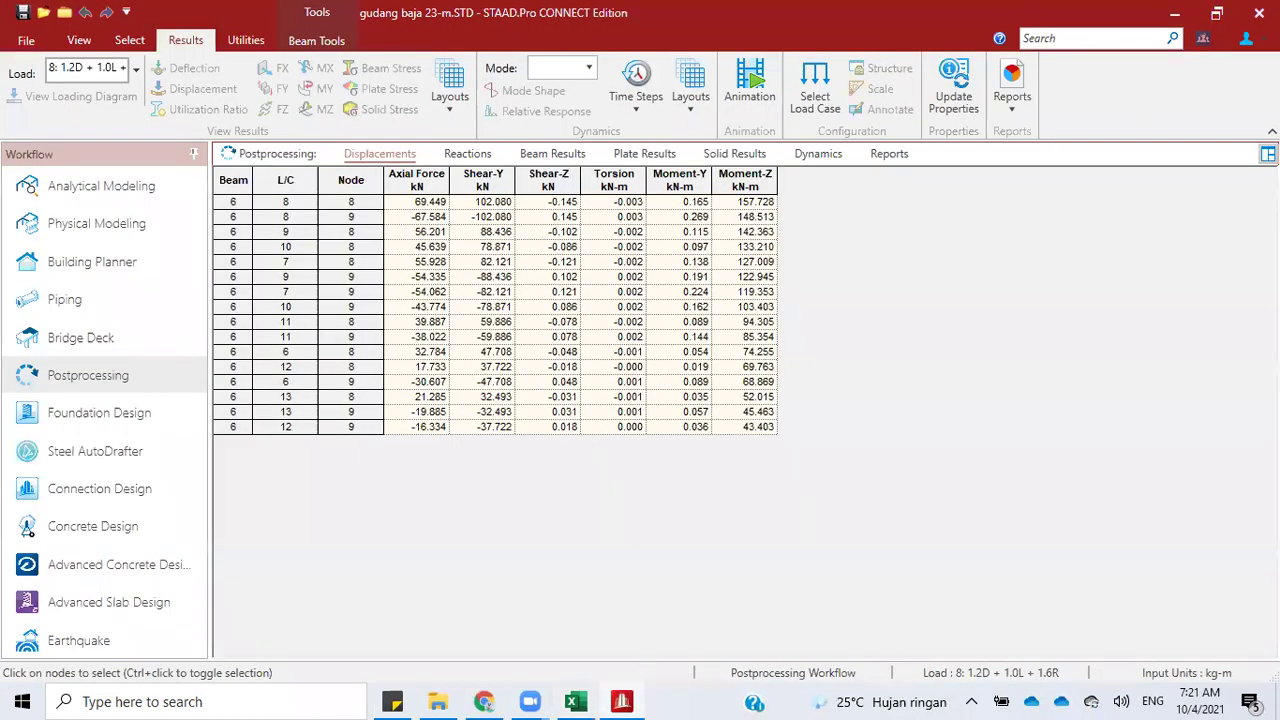
click(101, 186)
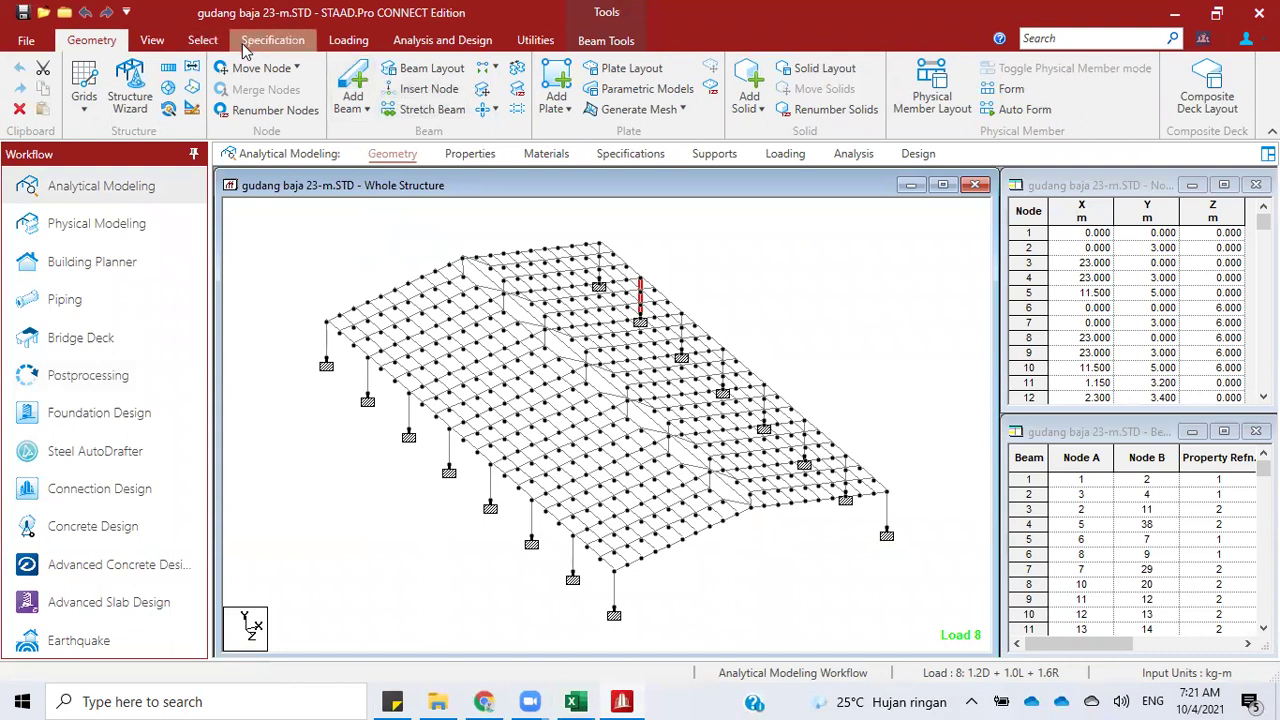
click(203, 42)
click(766, 68)
click(760, 118)
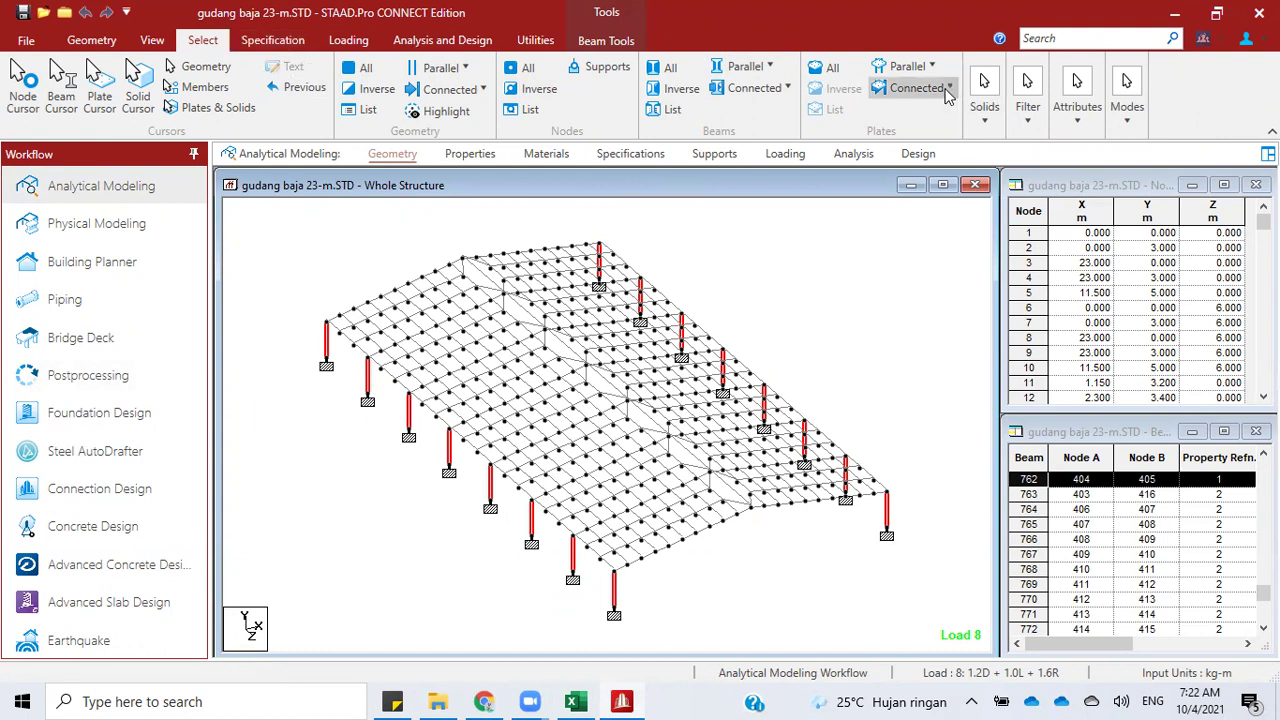
Step: Return to Postprocessing, turn off the displacement display, and maximize the whole-structure view
click(97, 378)
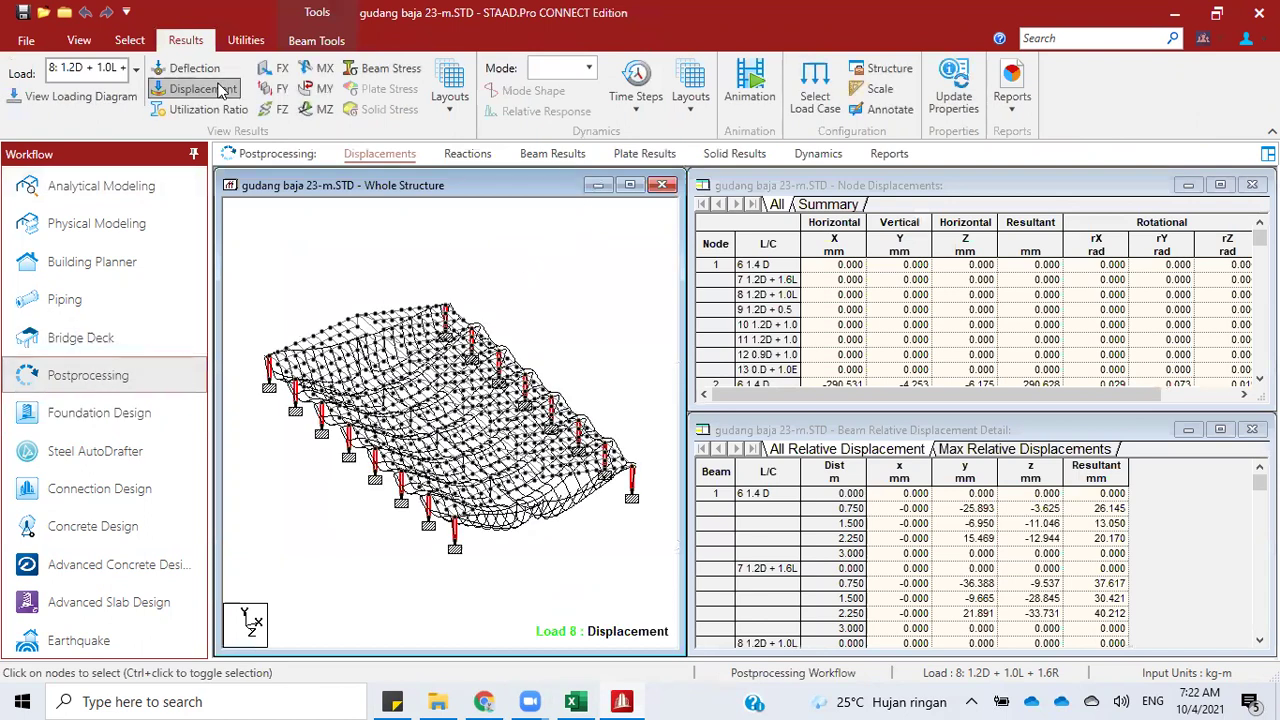
click(200, 89)
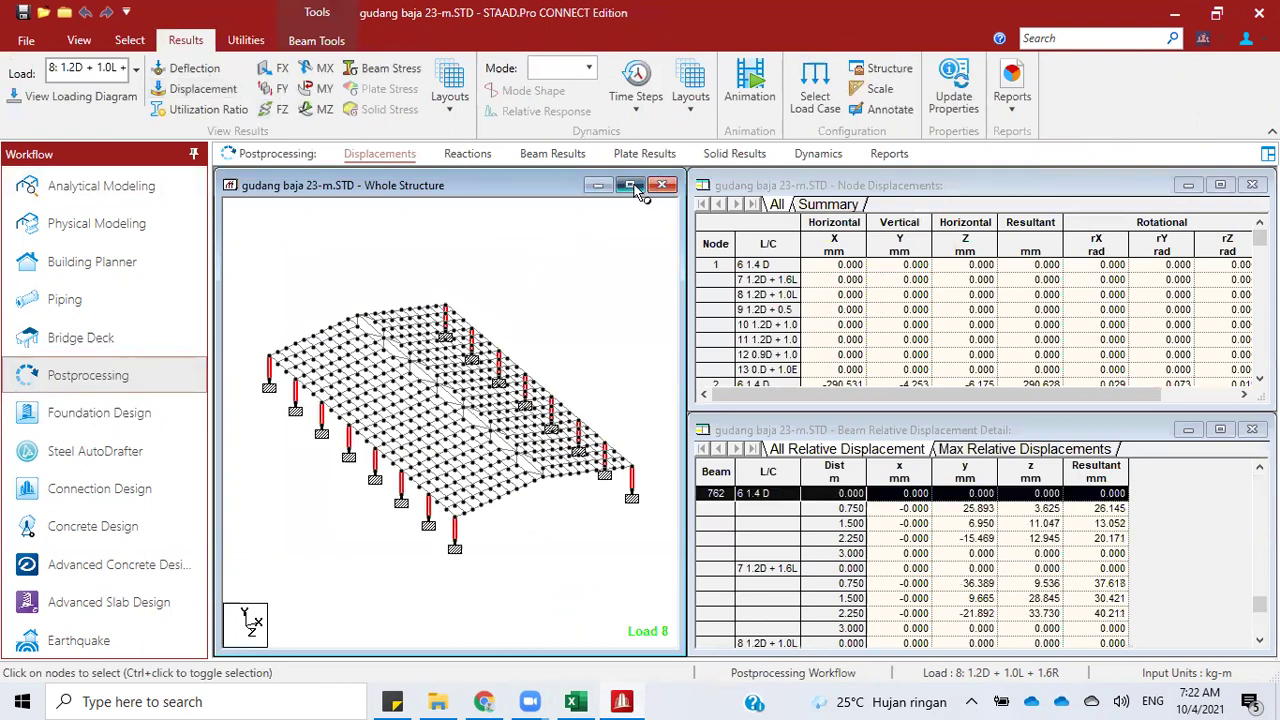
click(631, 186)
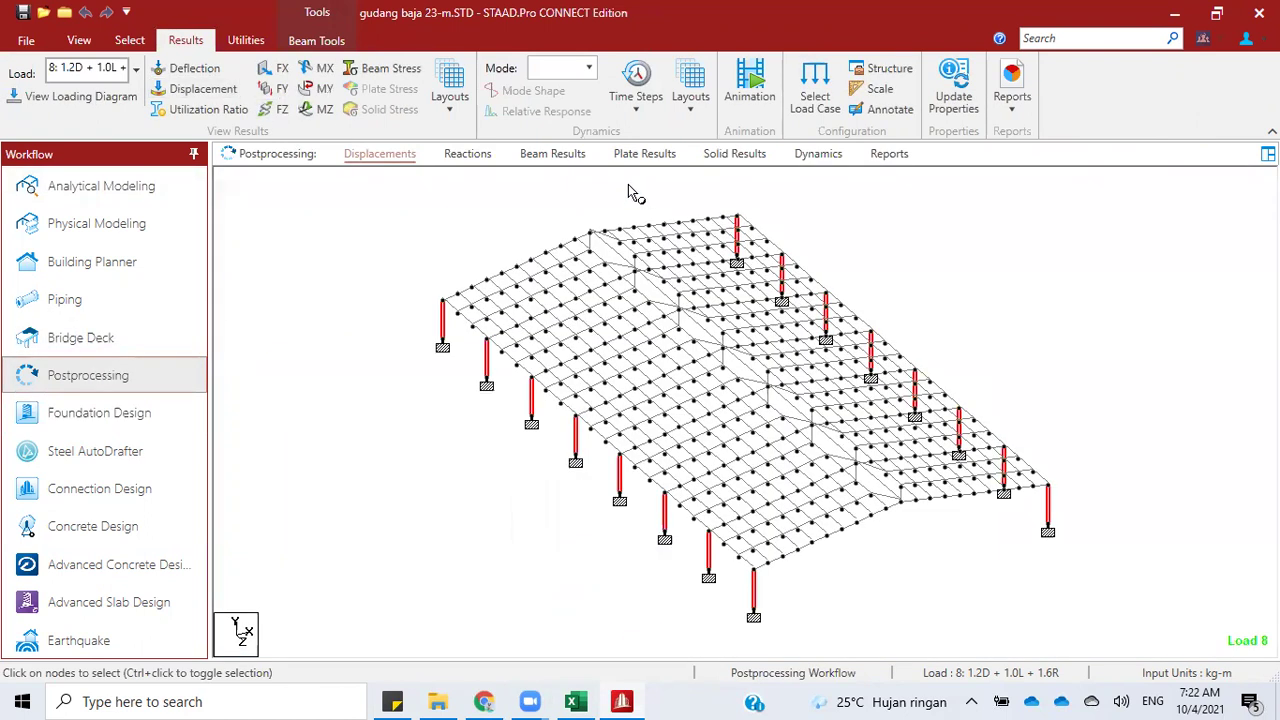
Step: Open the beam end forces report for the selected columns and sort it by Moment-Z from high to low
click(1012, 105)
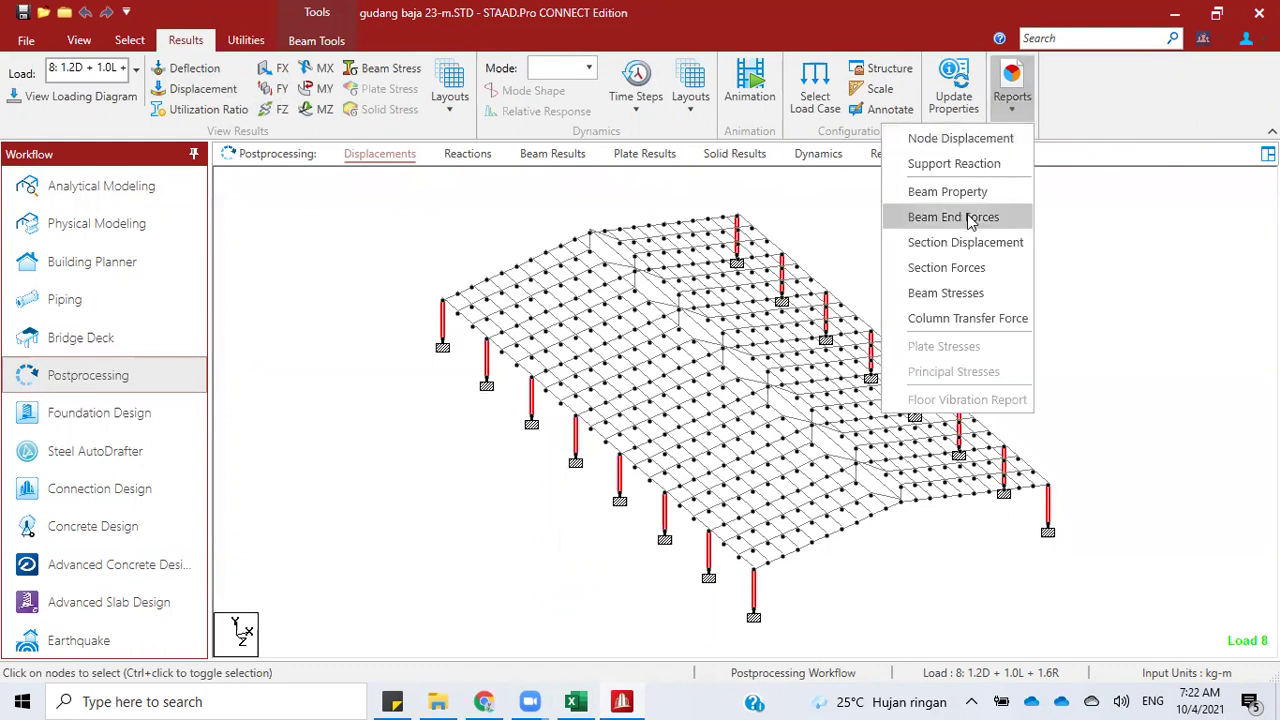
click(970, 220)
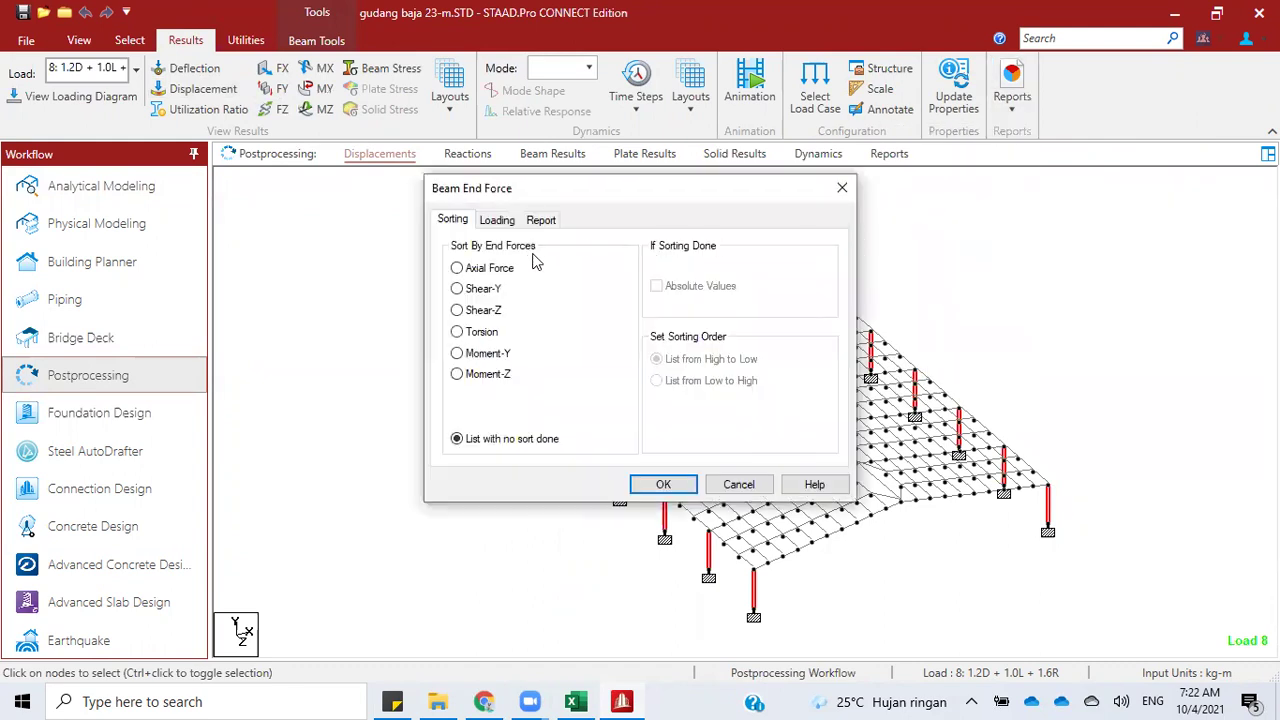
drag(541, 190, 462, 210)
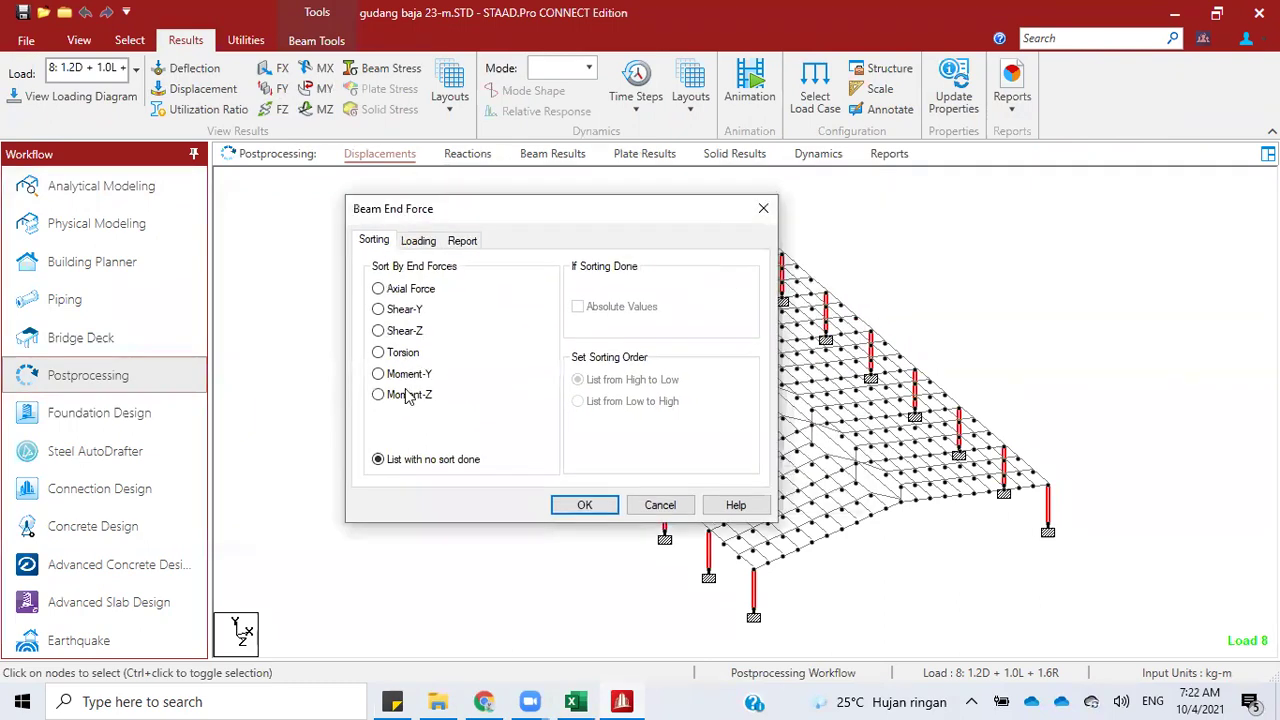
click(409, 396)
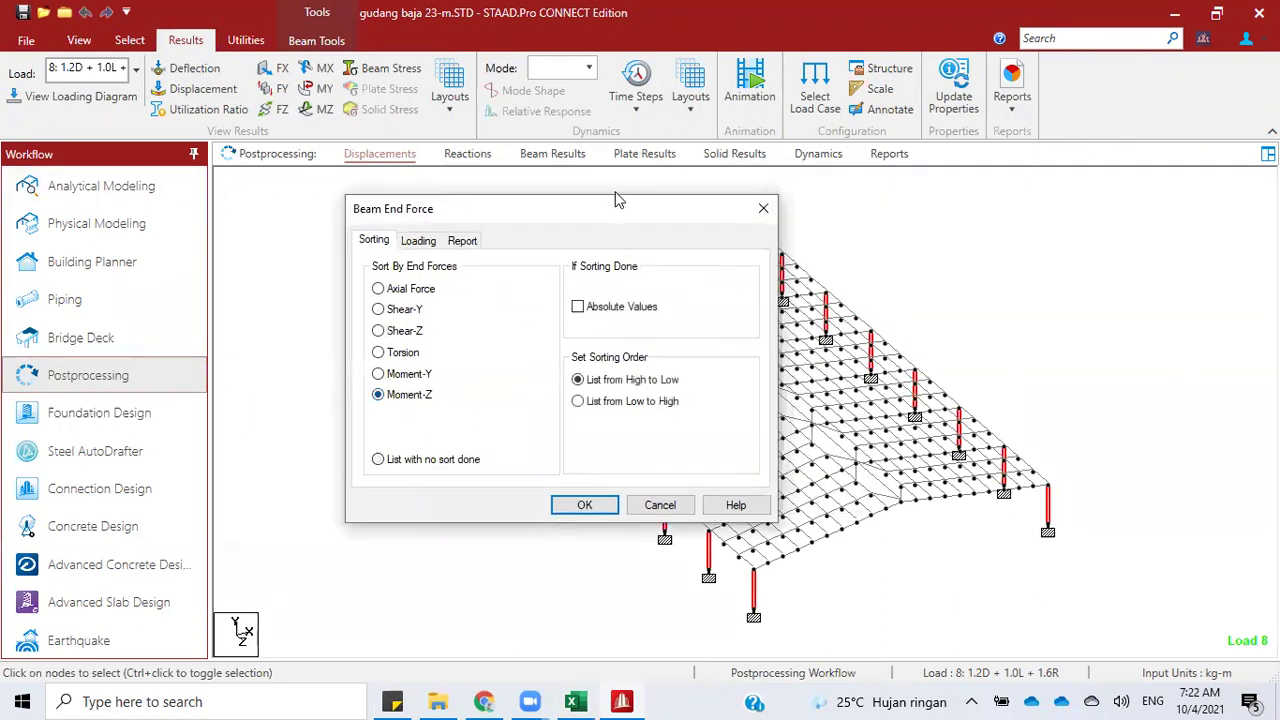
drag(590, 218, 483, 238)
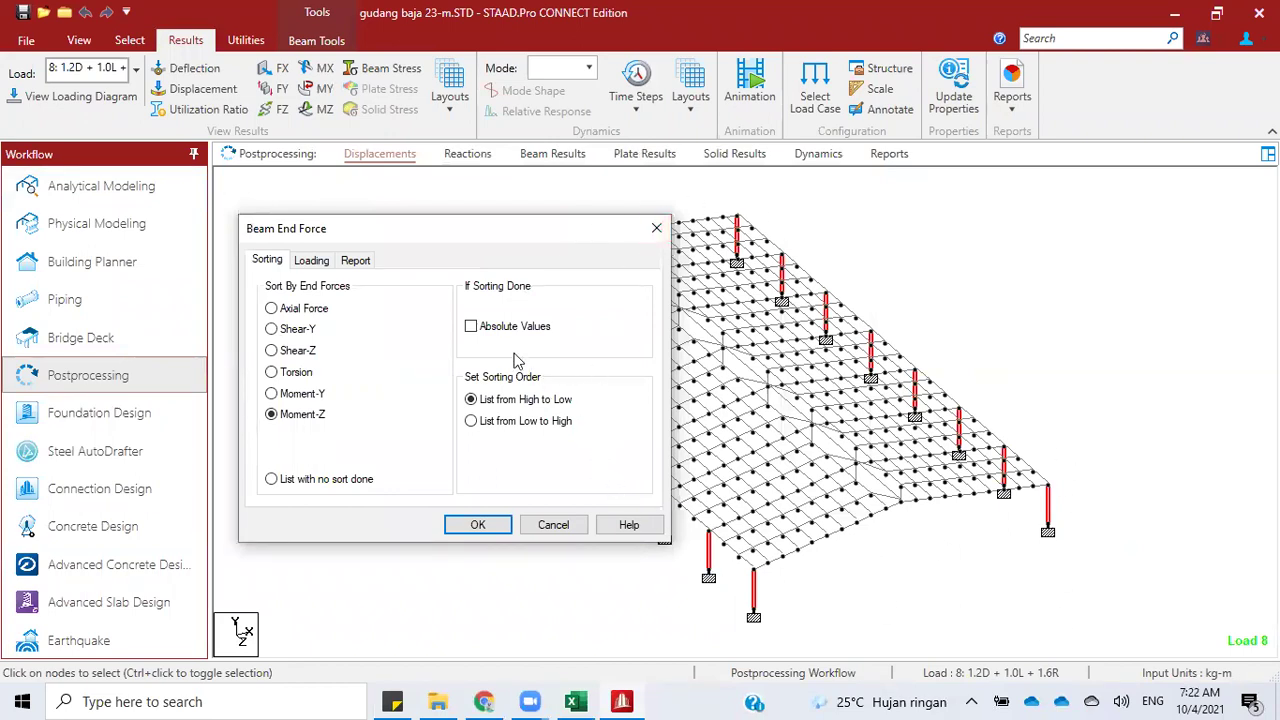
Step: Restrict the report to the load combinations, sort by absolute values, and generate the beam end force table
click(313, 262)
click(454, 469)
drag(365, 403, 350, 500)
click(454, 337)
click(498, 524)
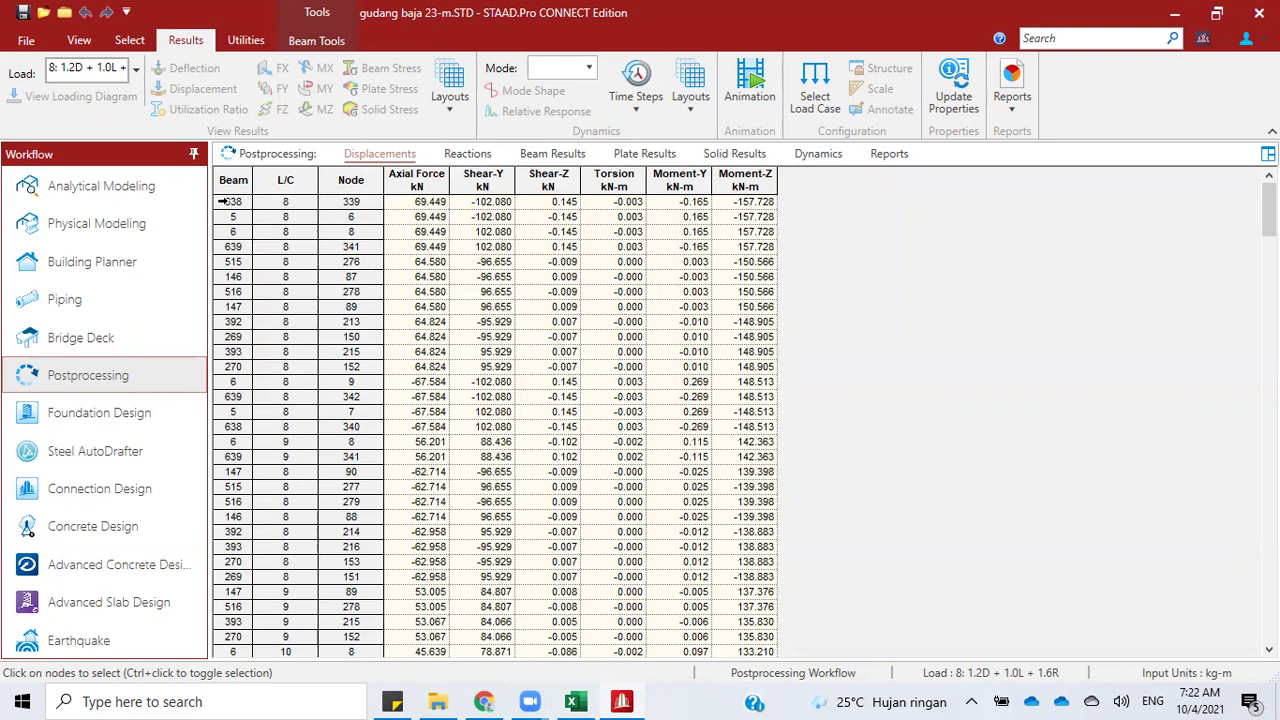
Step: Compare the first two rows of the beam end force table, for beams 638 and 5
click(225, 202)
click(233, 216)
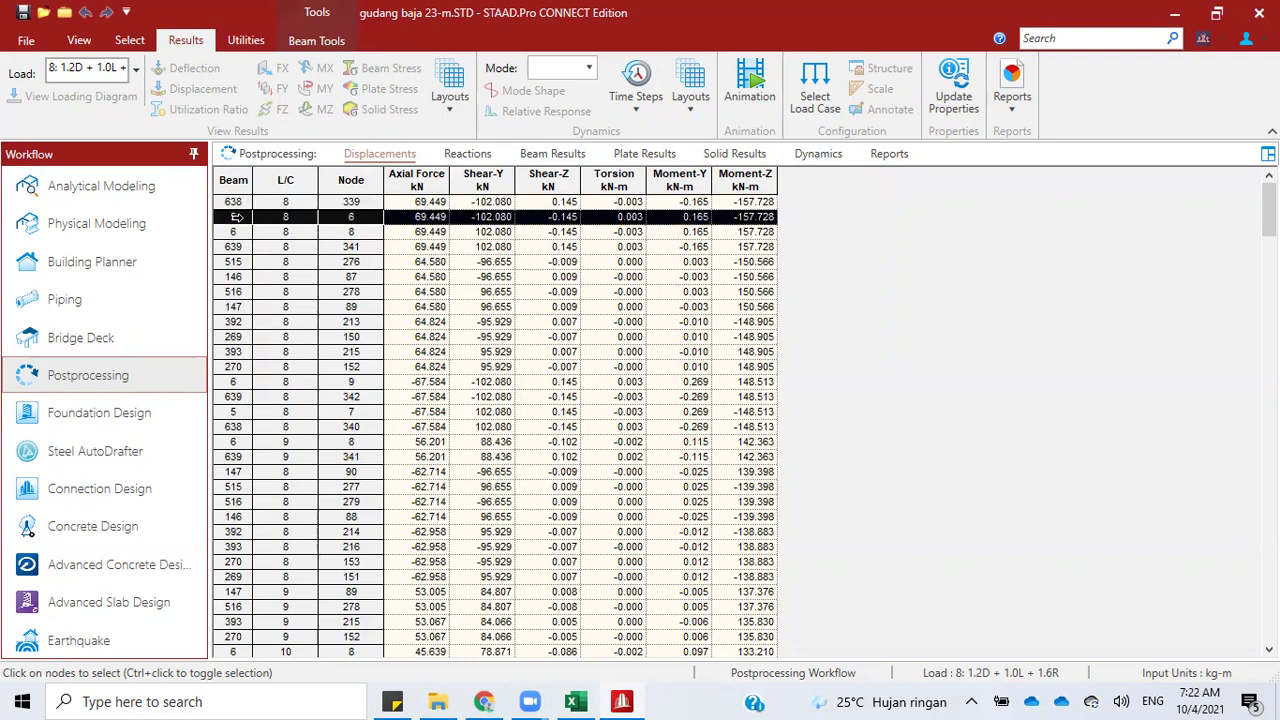
click(238, 203)
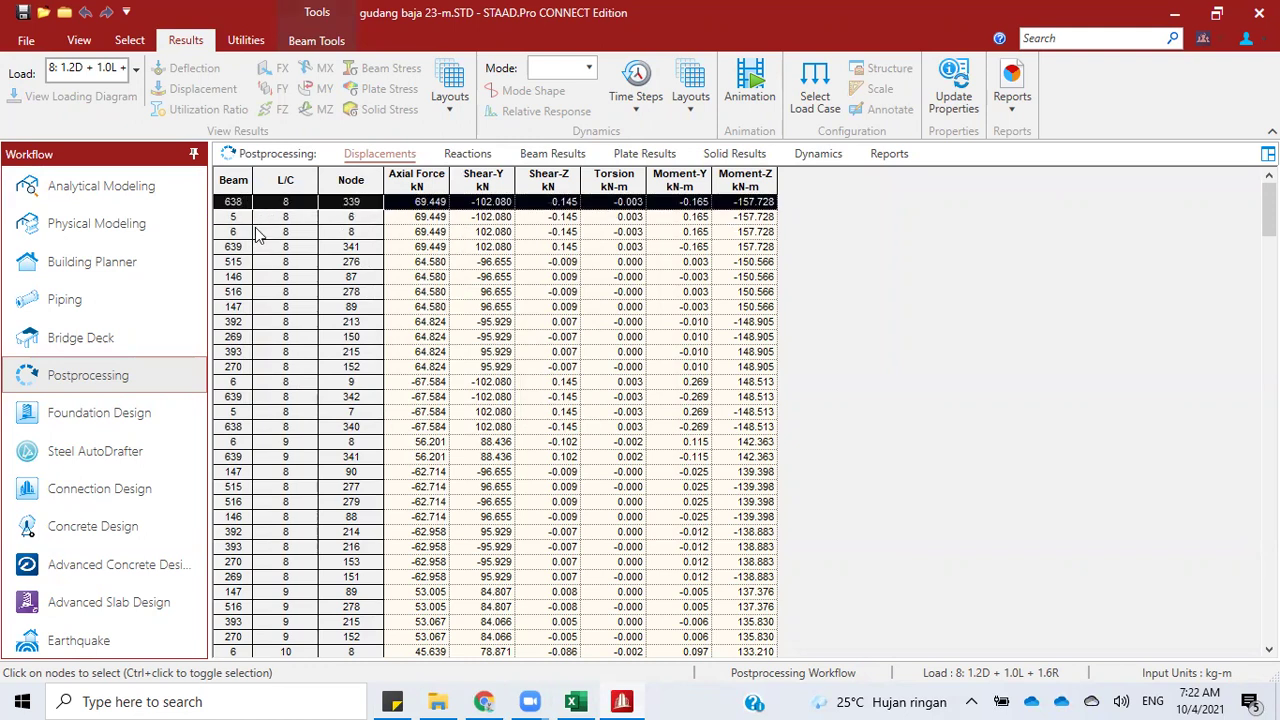
click(237, 216)
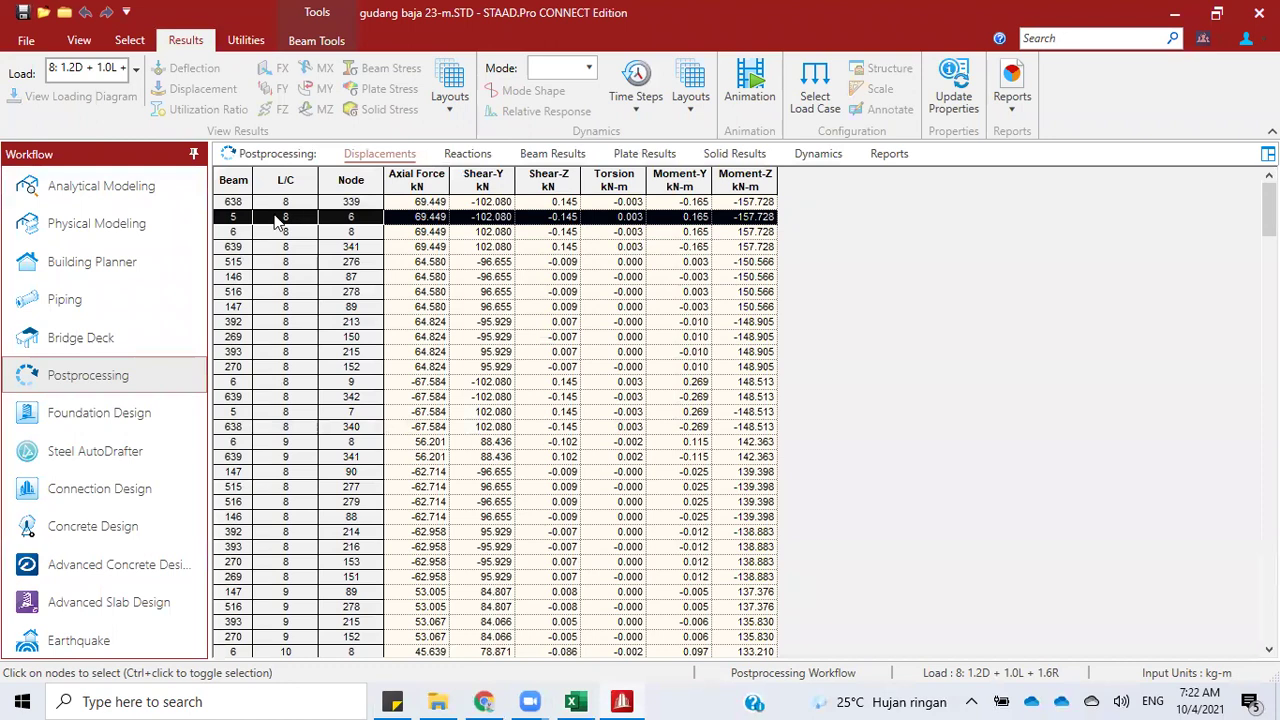
click(231, 201)
click(232, 217)
click(227, 201)
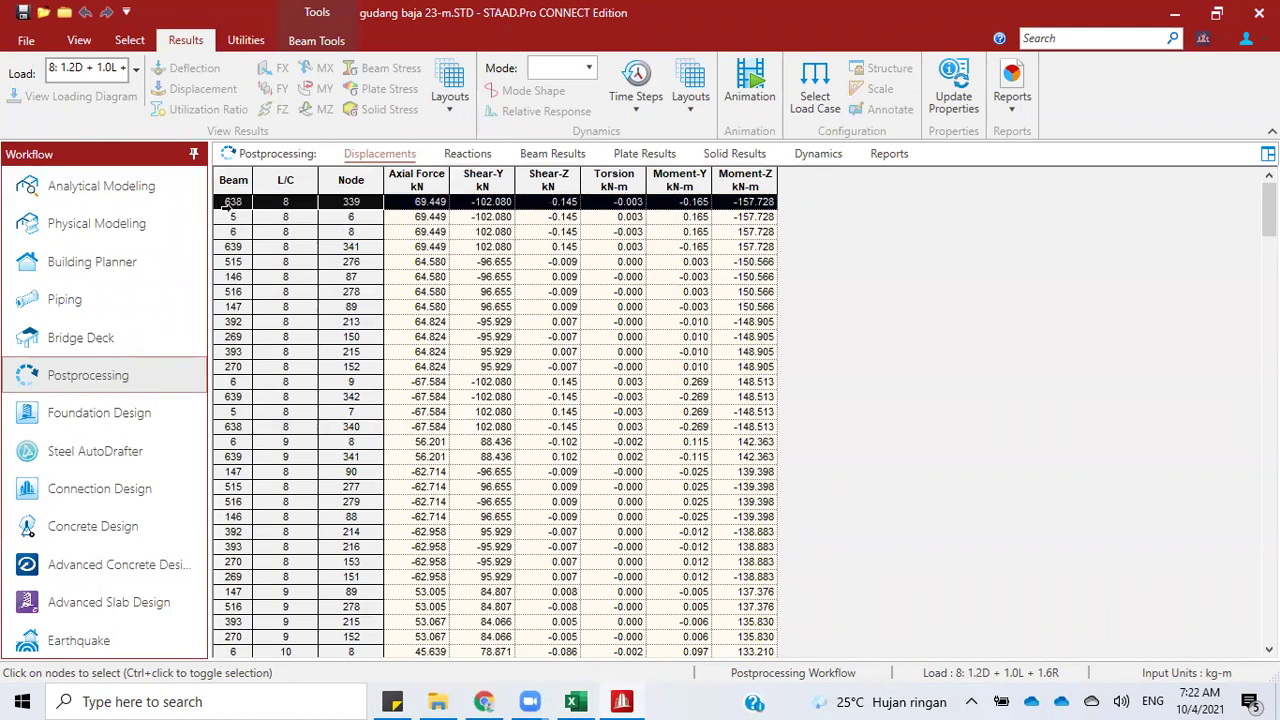
click(229, 216)
click(229, 201)
click(230, 216)
click(233, 203)
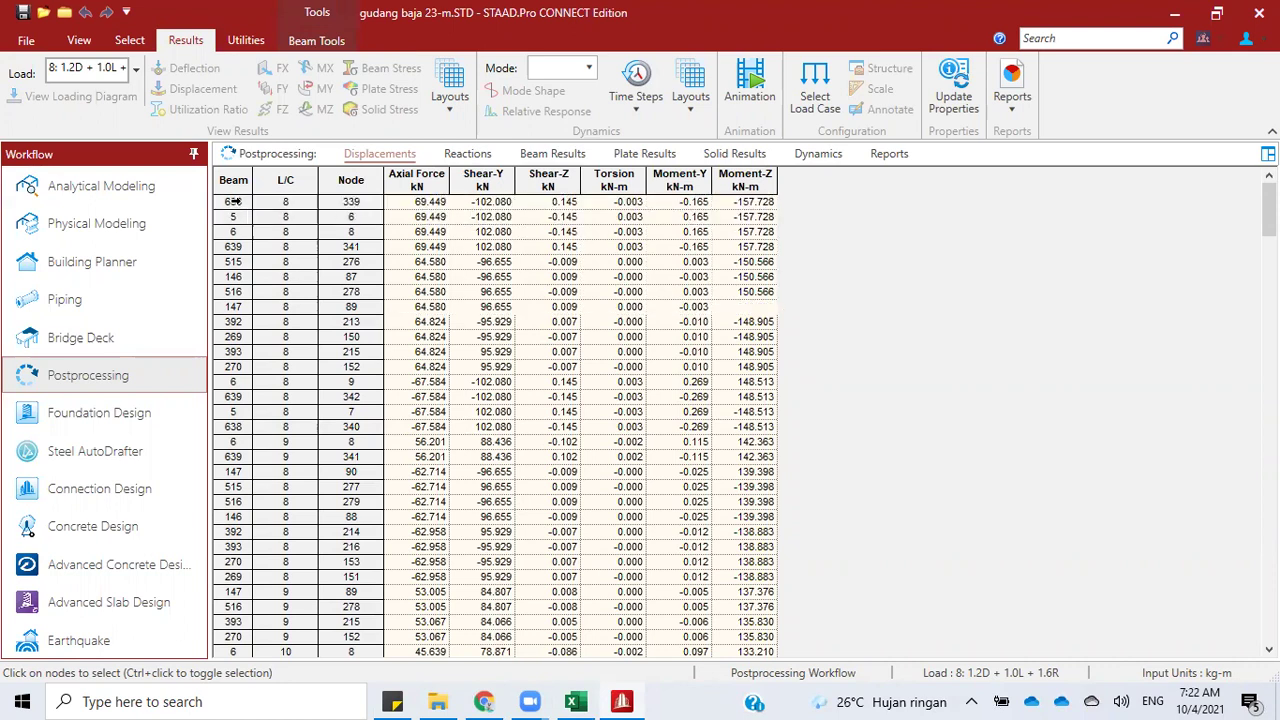
click(233, 216)
click(240, 203)
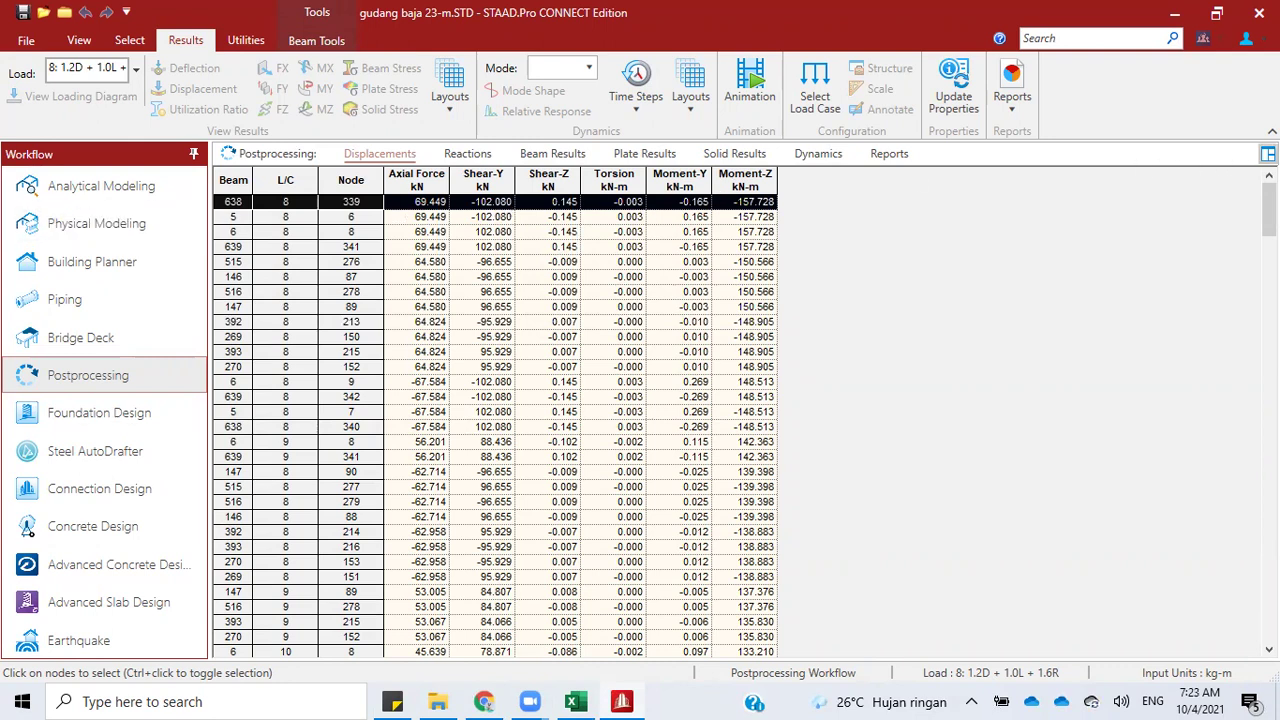
Step: Return to the whole-structure view, turn off the displacement display, and switch the selection cursor to beams
click(1267, 153)
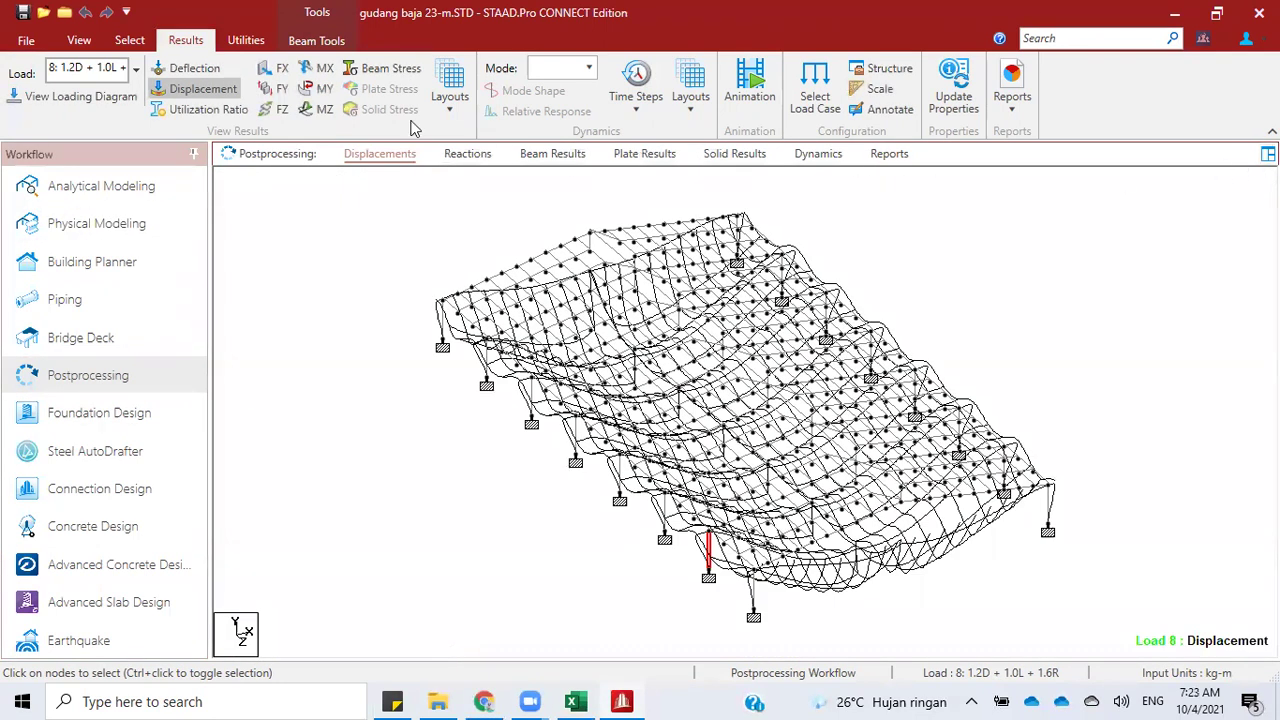
click(192, 88)
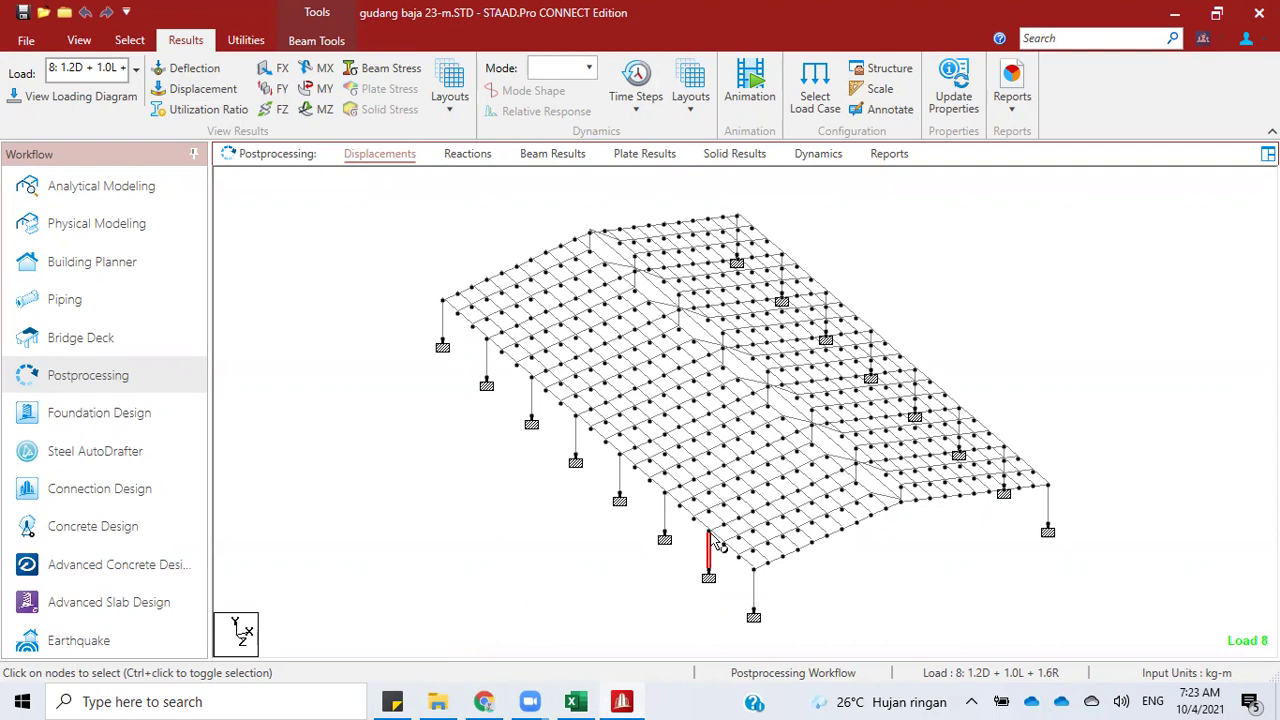
right_click(343, 347)
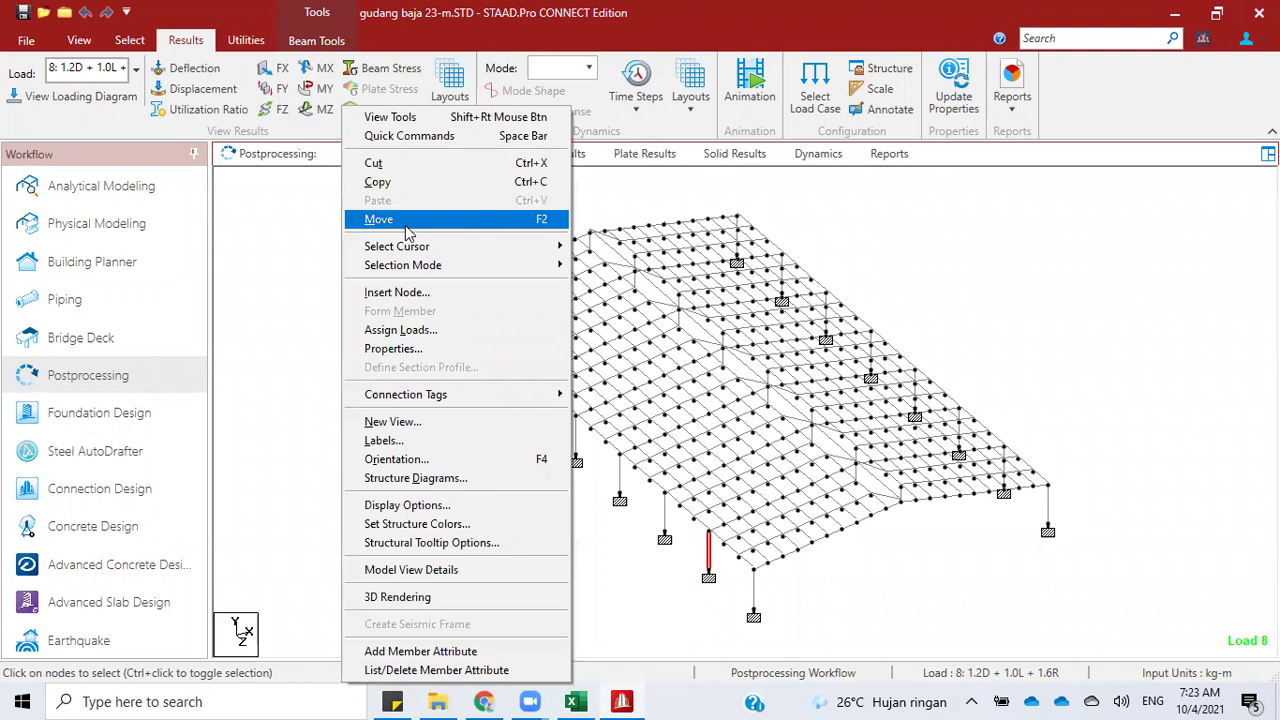
mouse_move(520, 252)
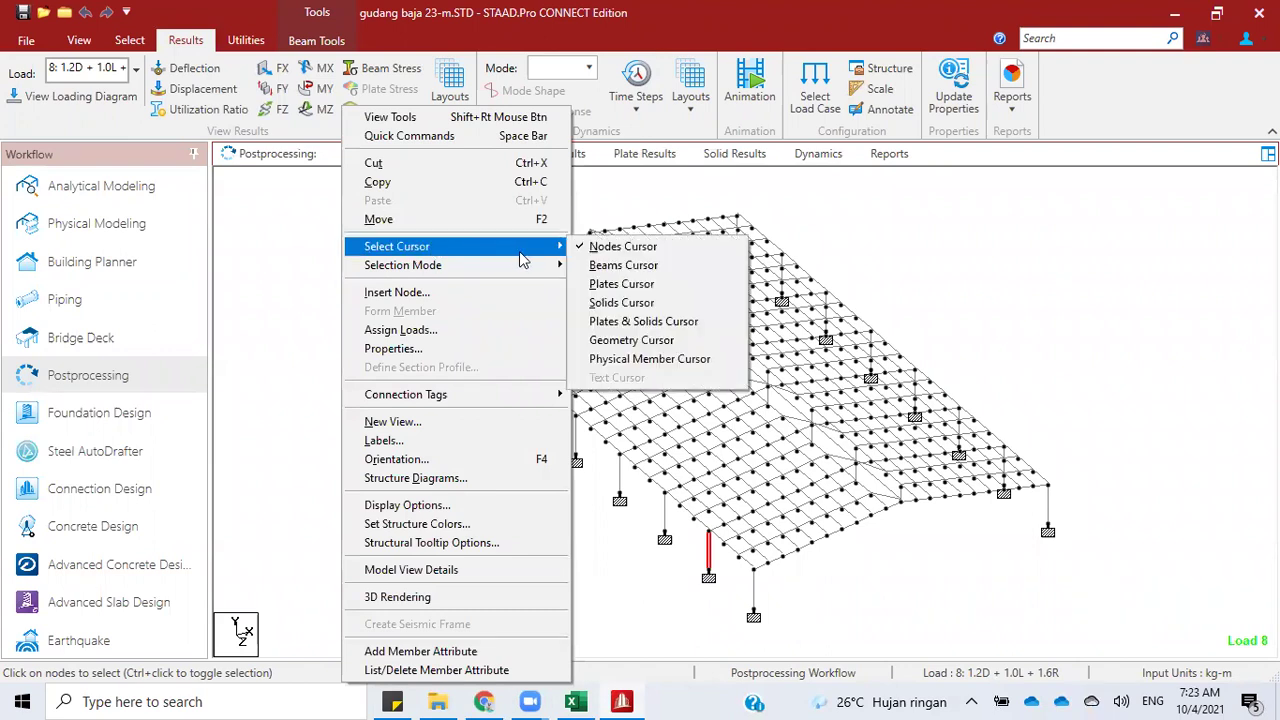
click(636, 268)
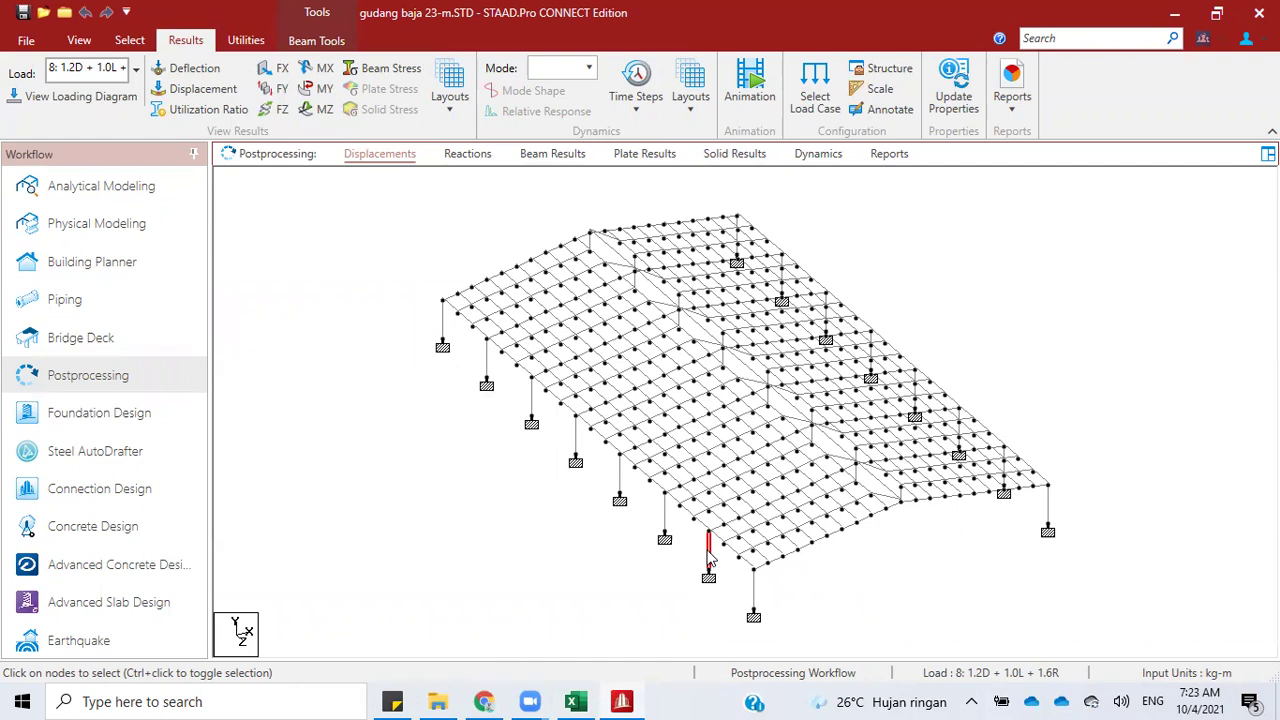
Step: Check the highlighted column's beam number and section in its member details, close them, and clear the selection
double_click(713, 560)
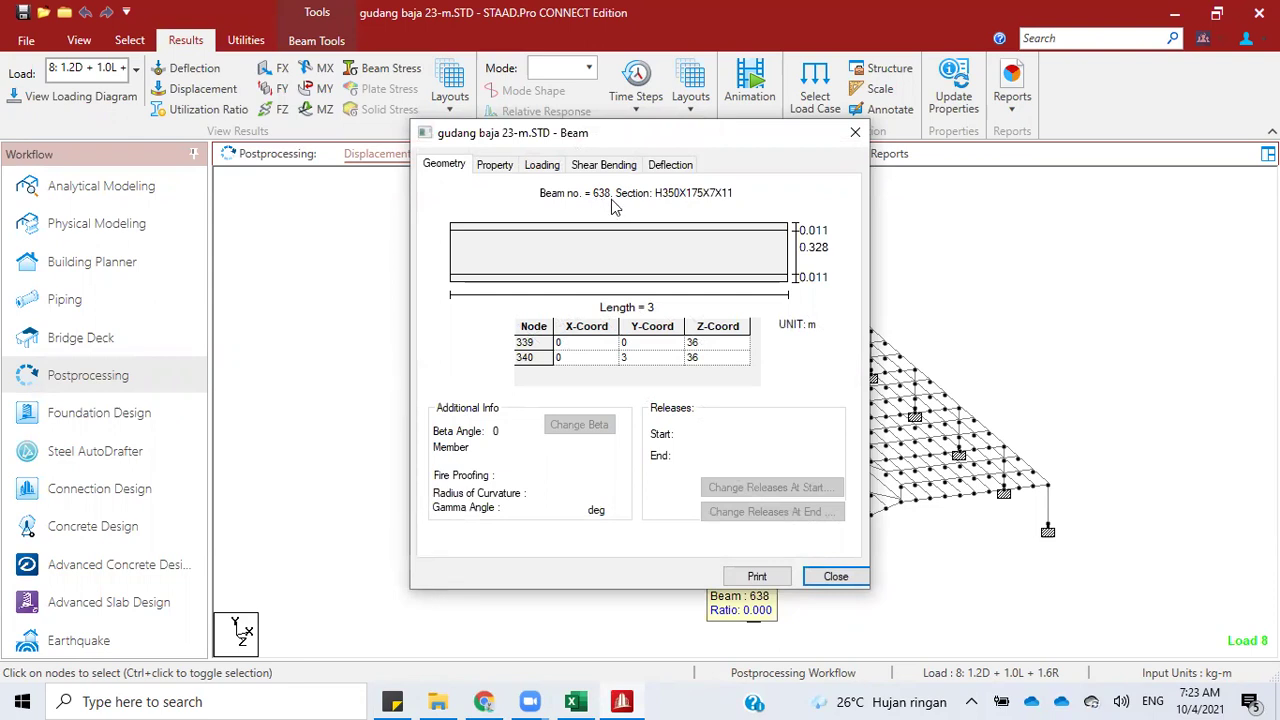
click(840, 577)
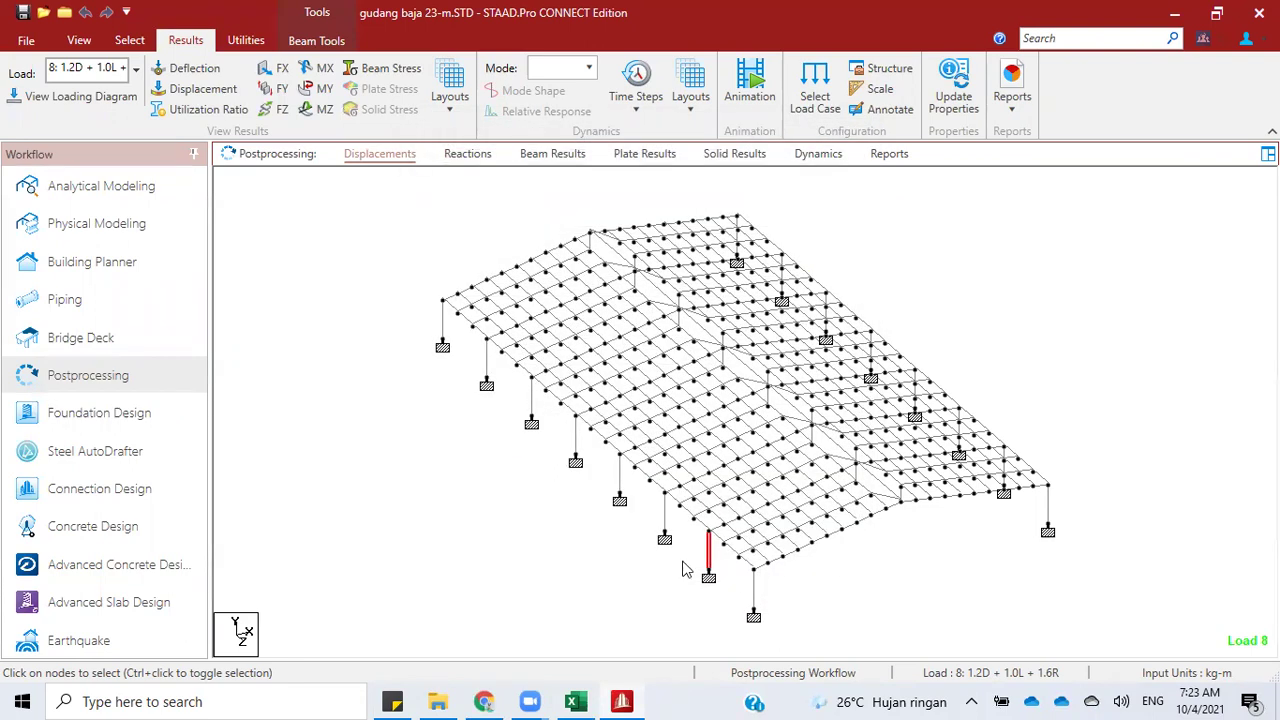
click(370, 279)
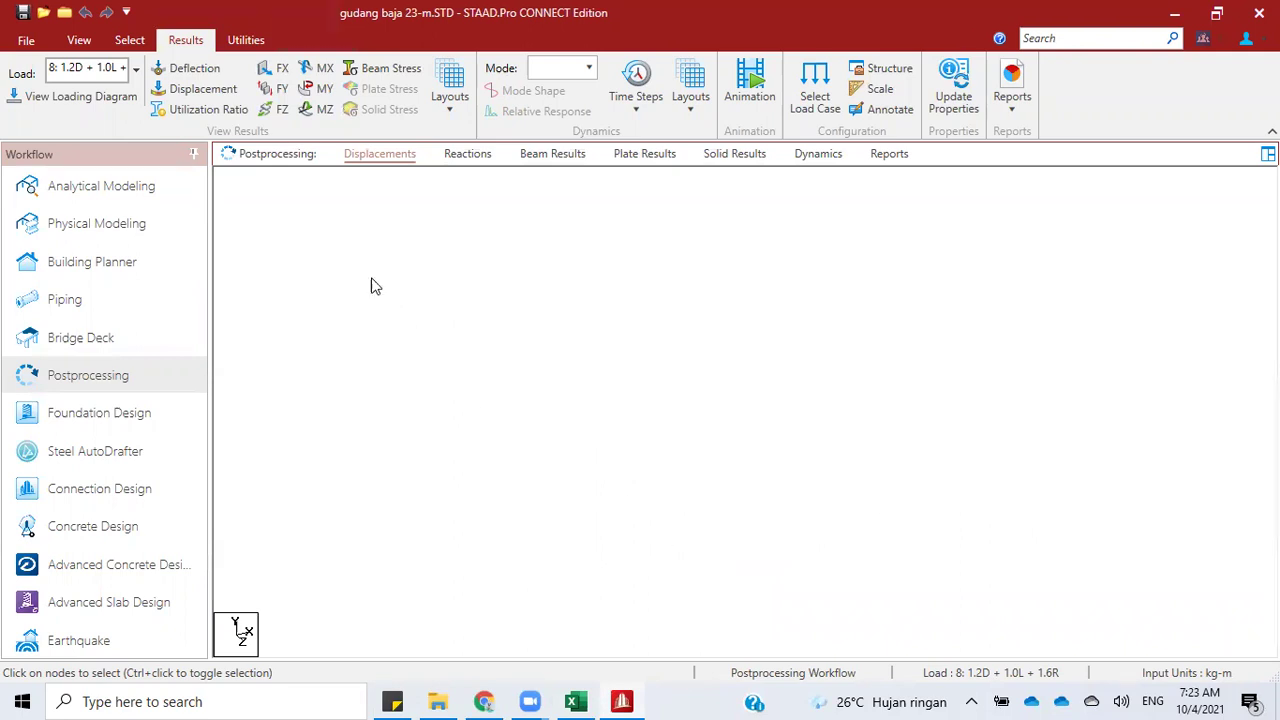
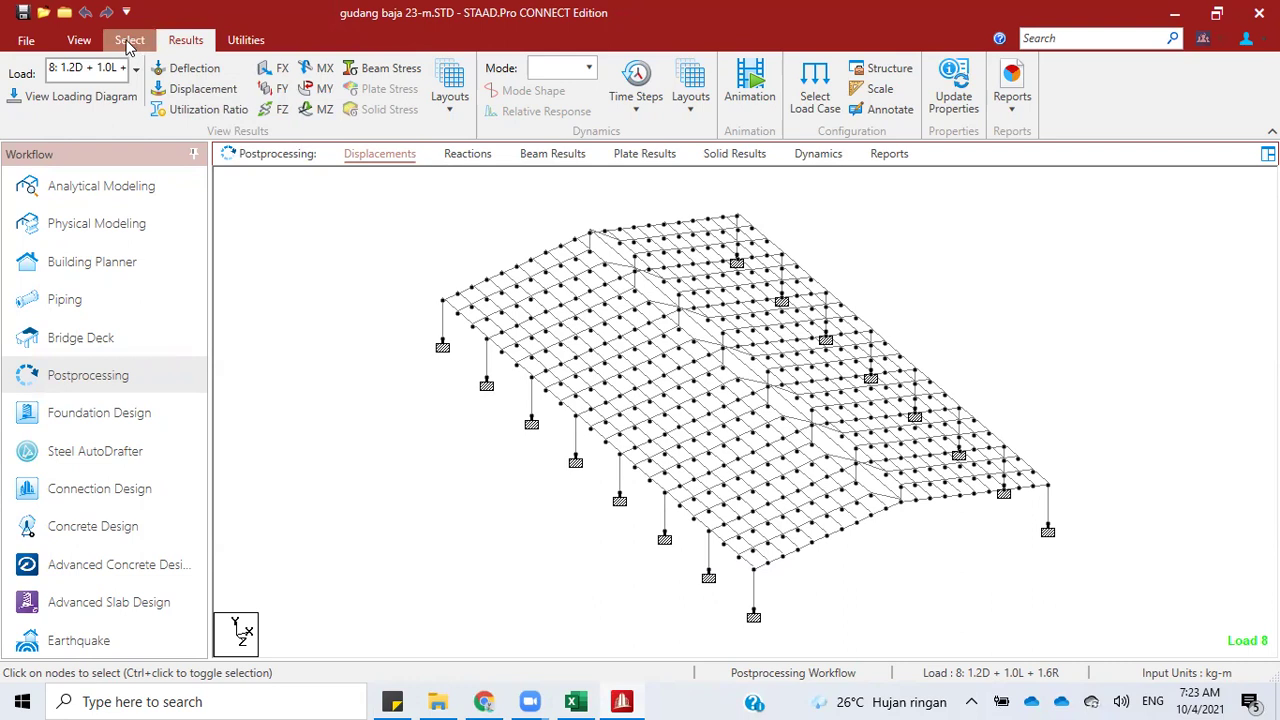
Step: In the Analytical Modeling workflow, select all rafters through the H350X175X7X11 section with reference 2, and close the section properties
click(76, 188)
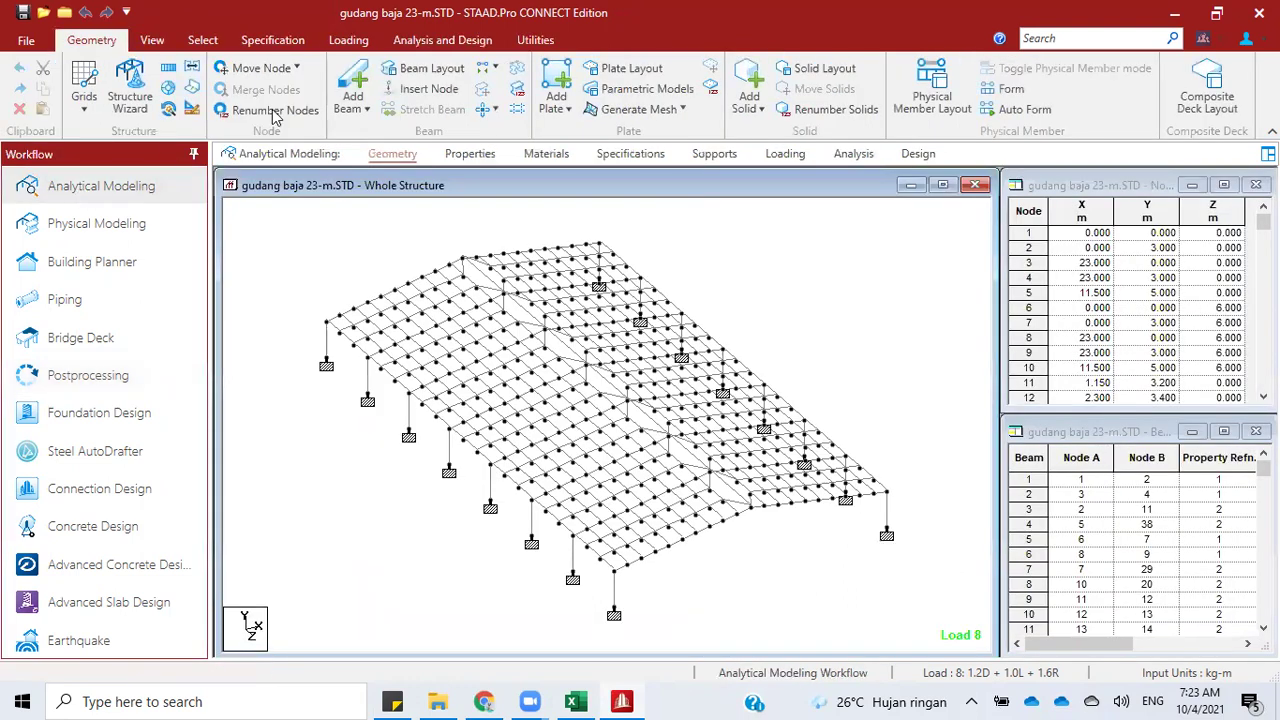
click(287, 39)
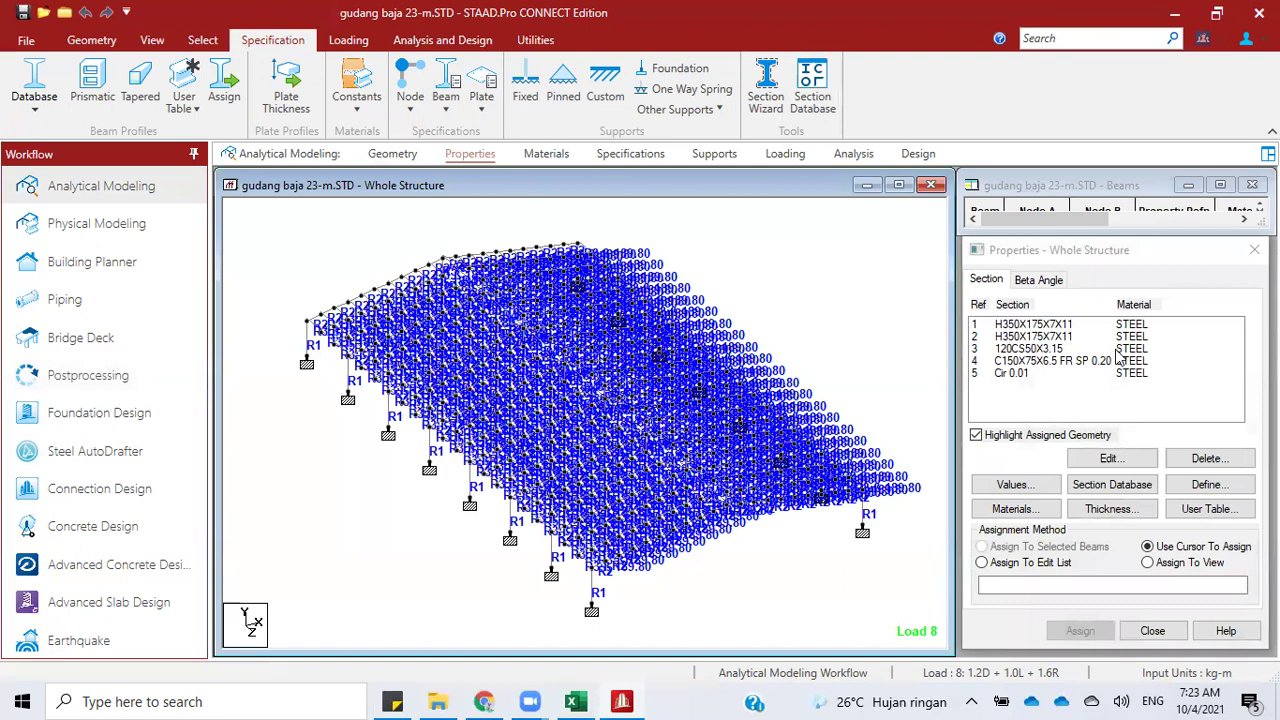
click(1092, 325)
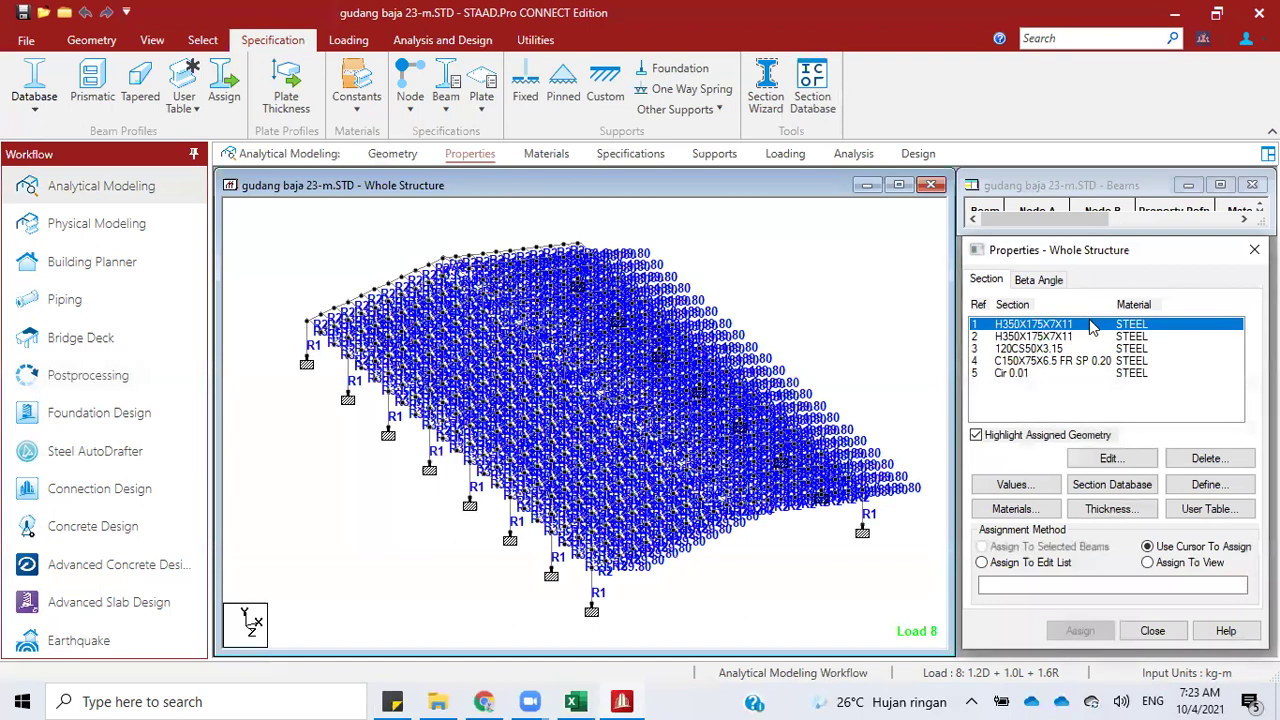
double_click(1090, 332)
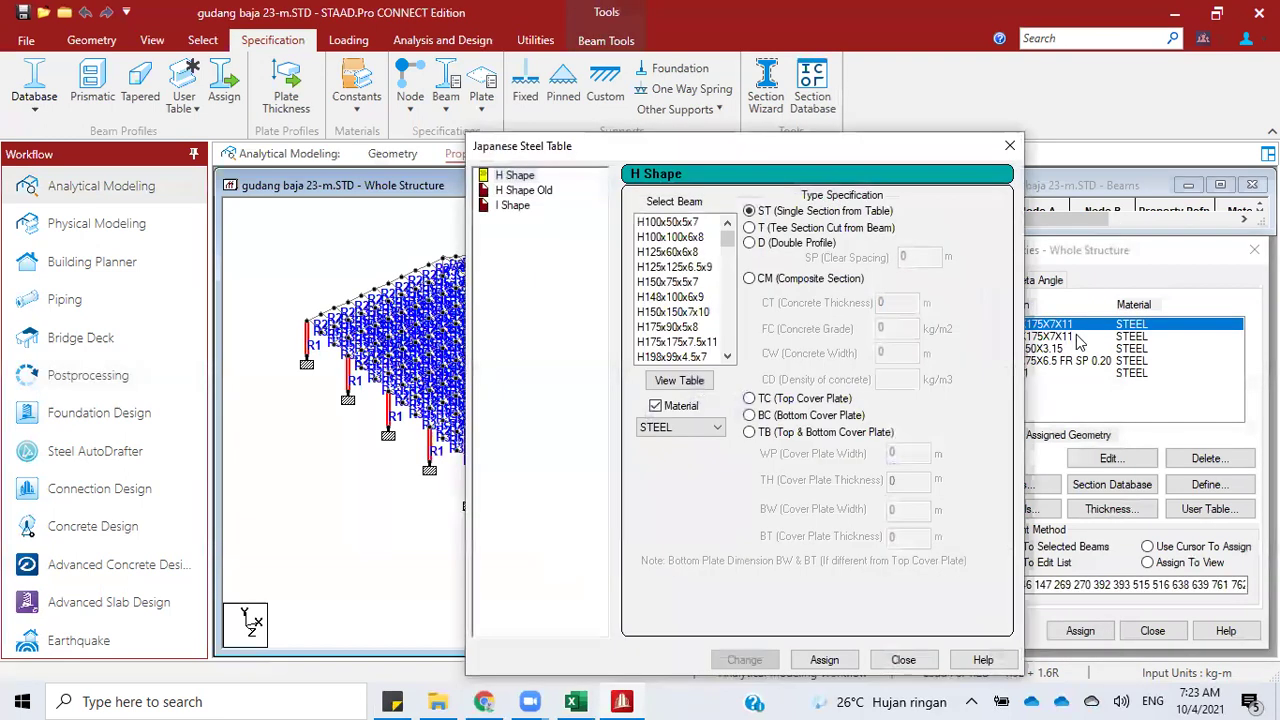
click(903, 660)
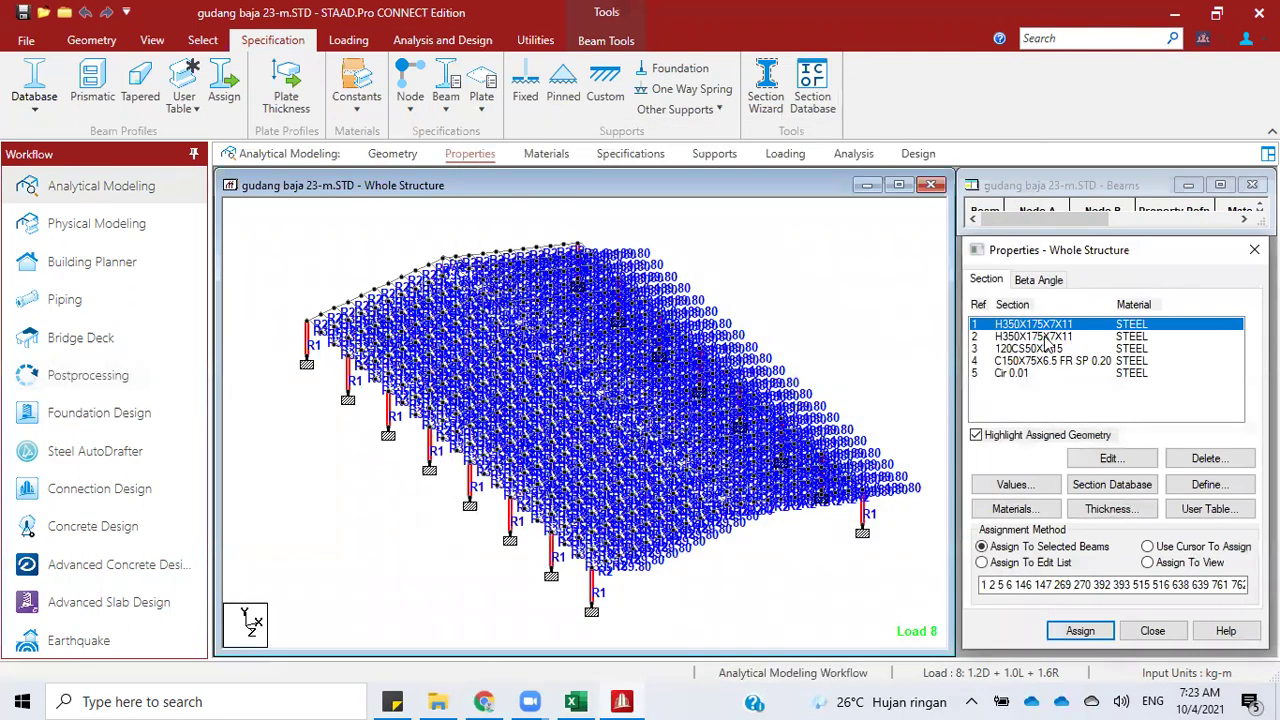
click(1045, 337)
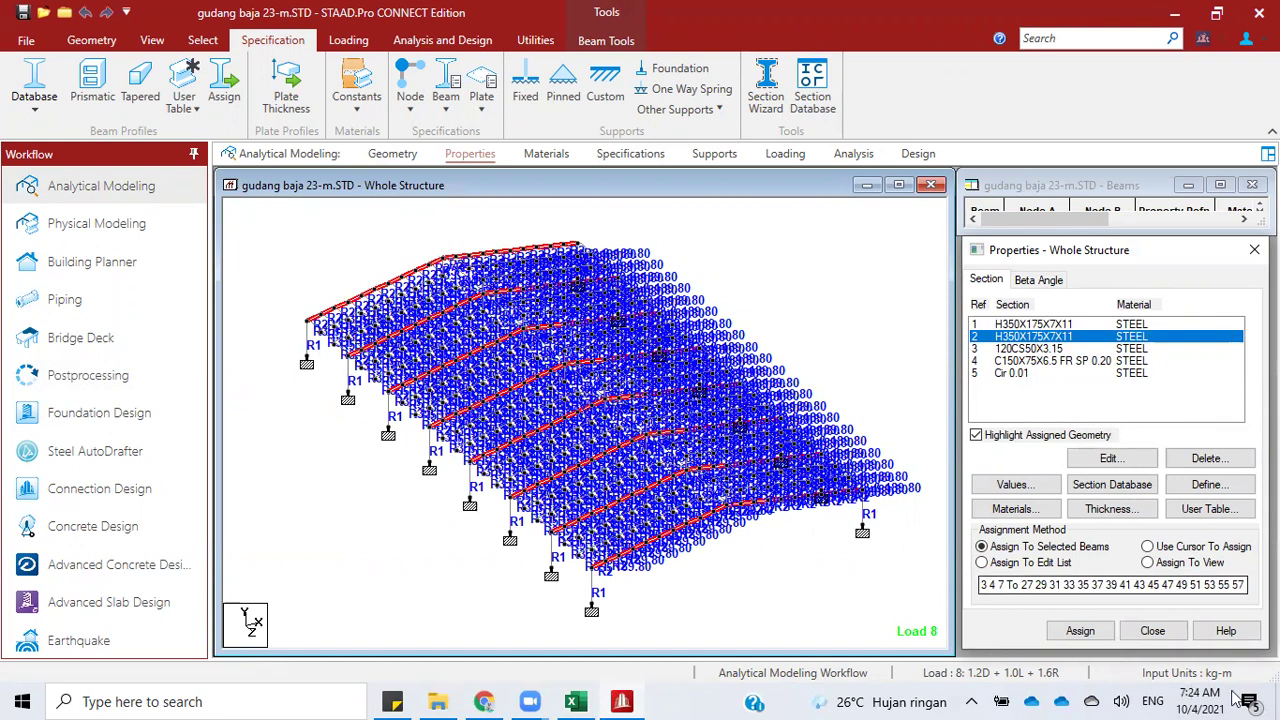
click(1152, 631)
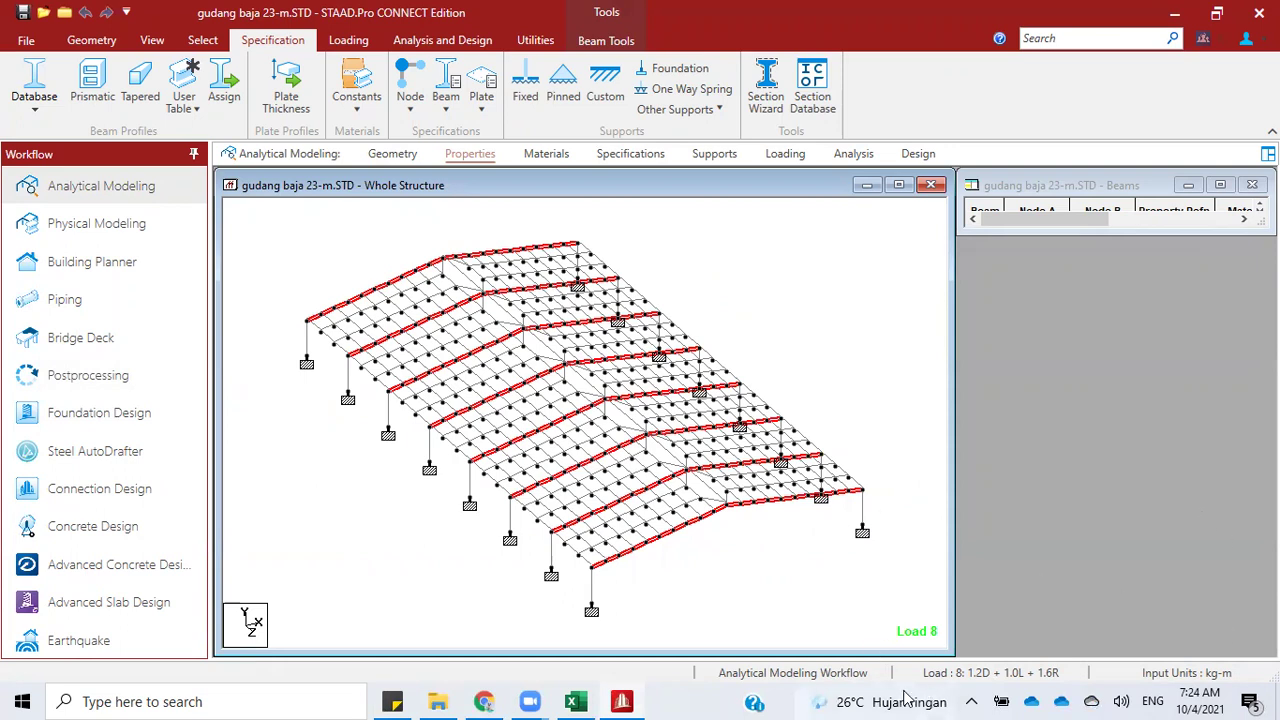
Step: Switch to the Excel workbook 2021-SBA1.xls and dismiss the news and weather pop-up
click(578, 700)
mouse_move(574, 700)
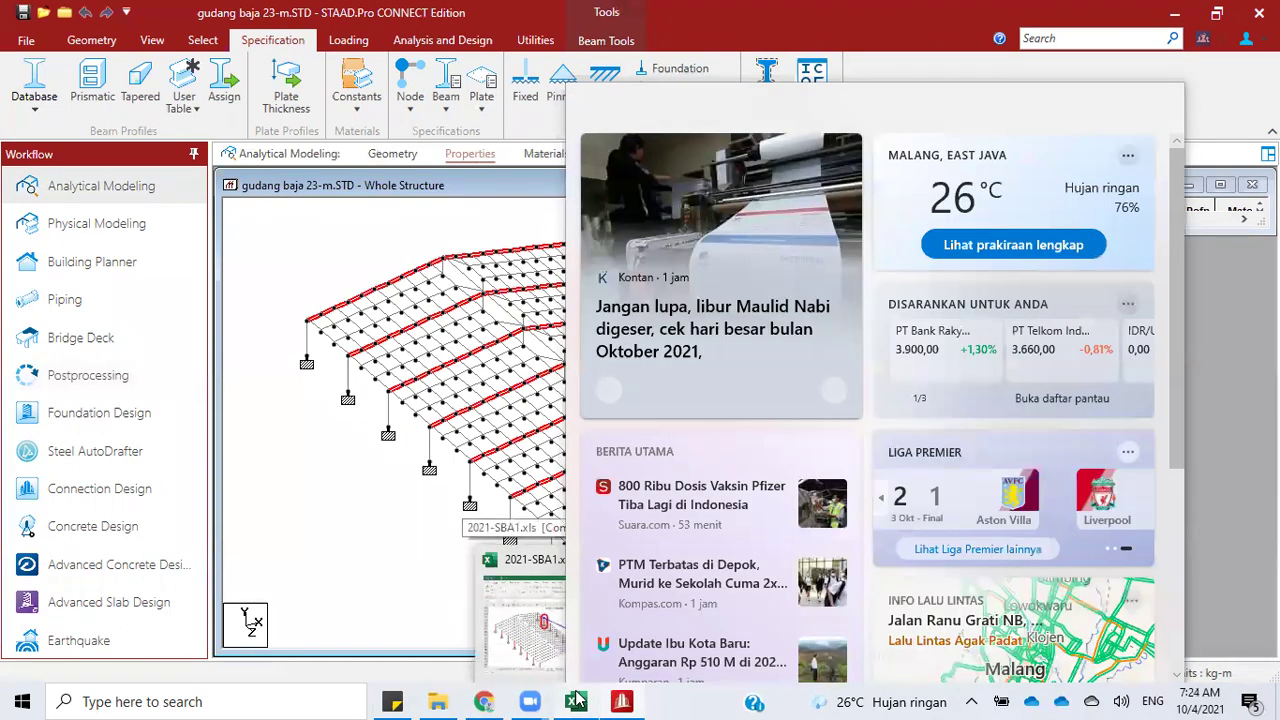
click(576, 700)
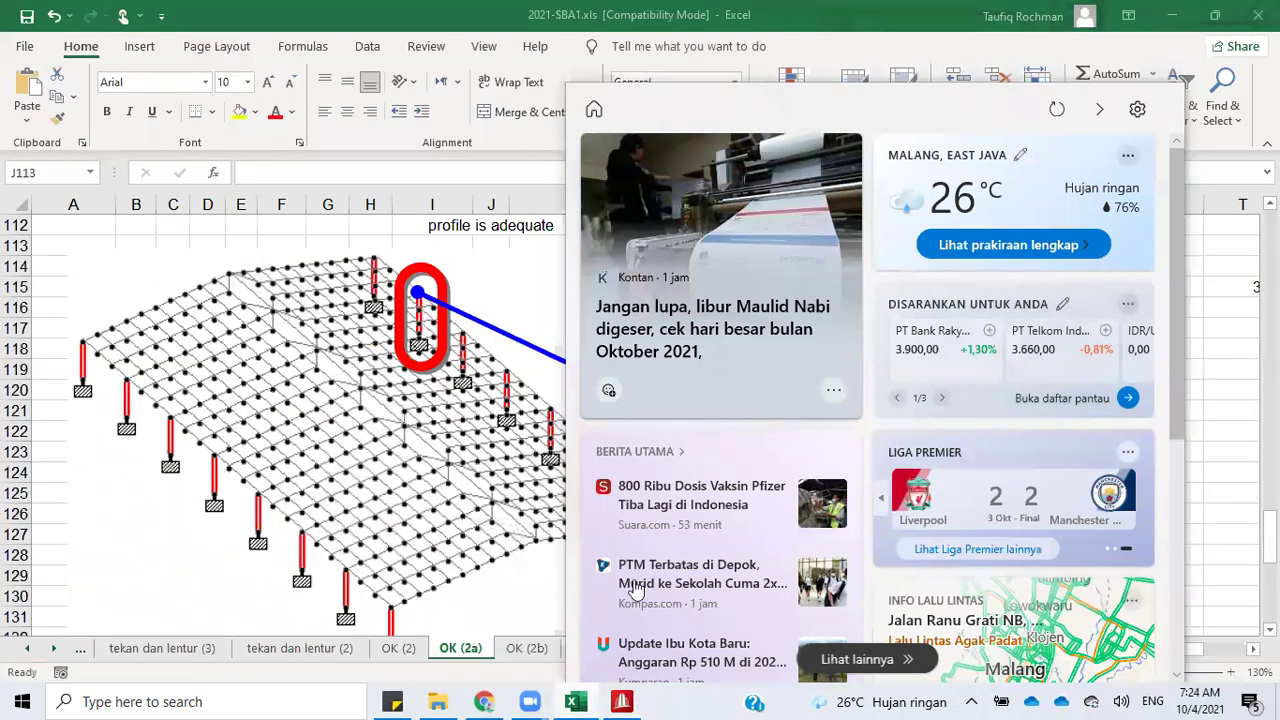
click(1207, 266)
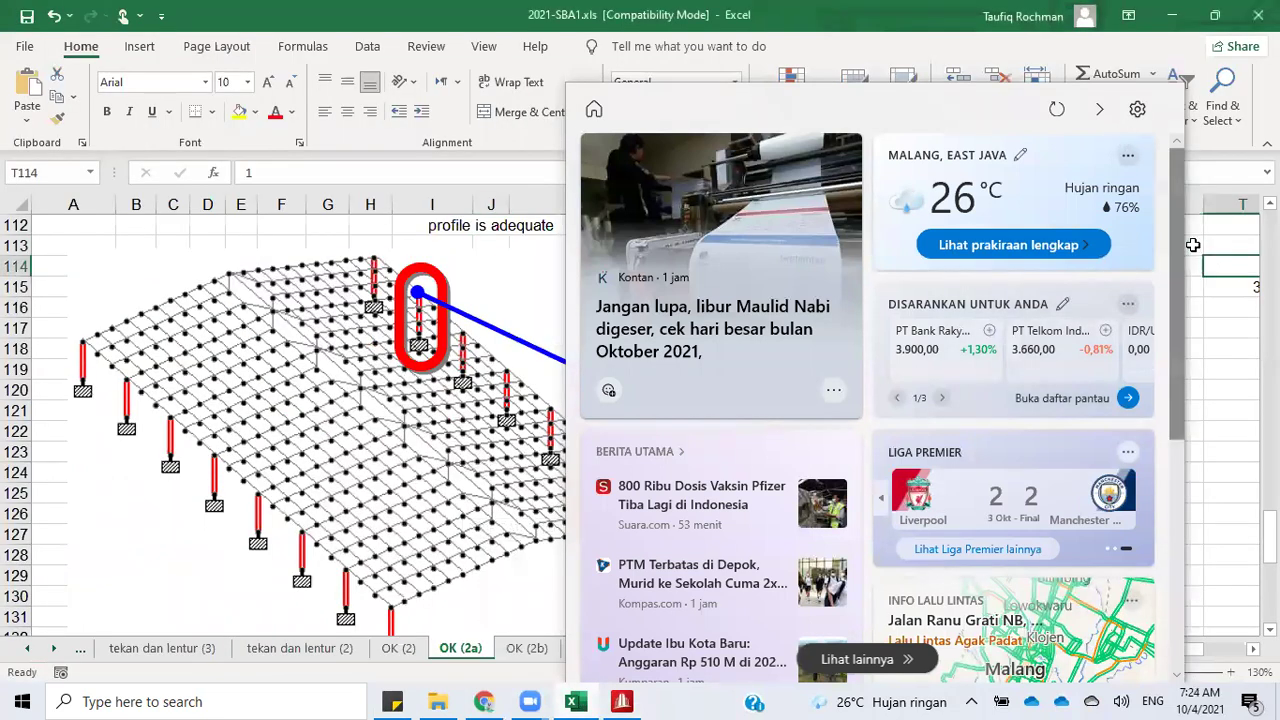
click(1105, 117)
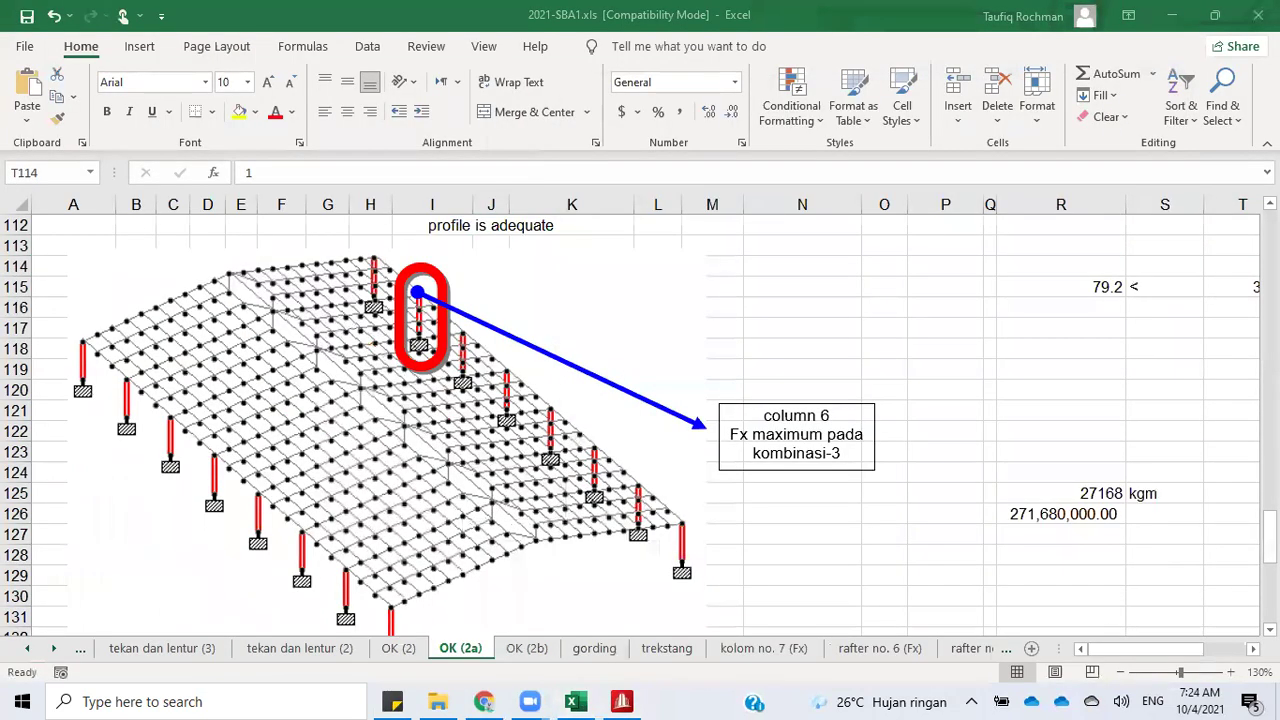
Step: Delete the old structure picture below the Equation 2 check on the OK (2b) sheet
click(533, 651)
scroll(597, 555, down, 20)
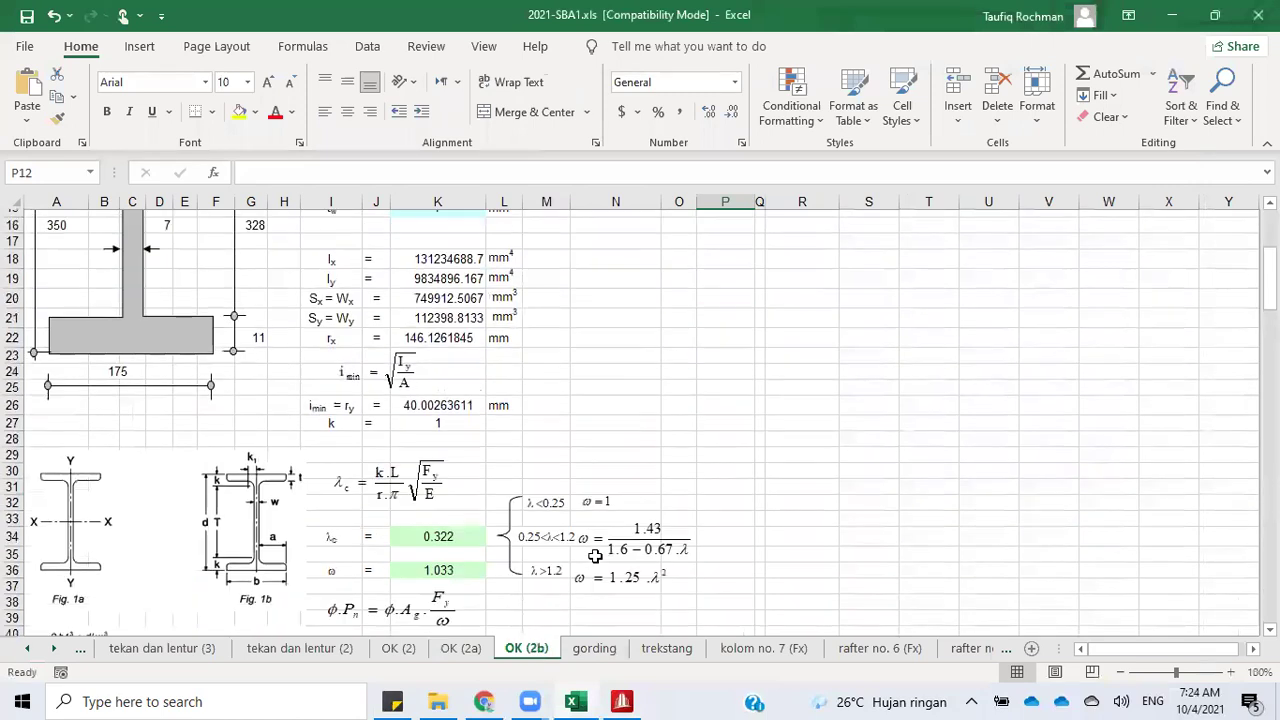
click(380, 492)
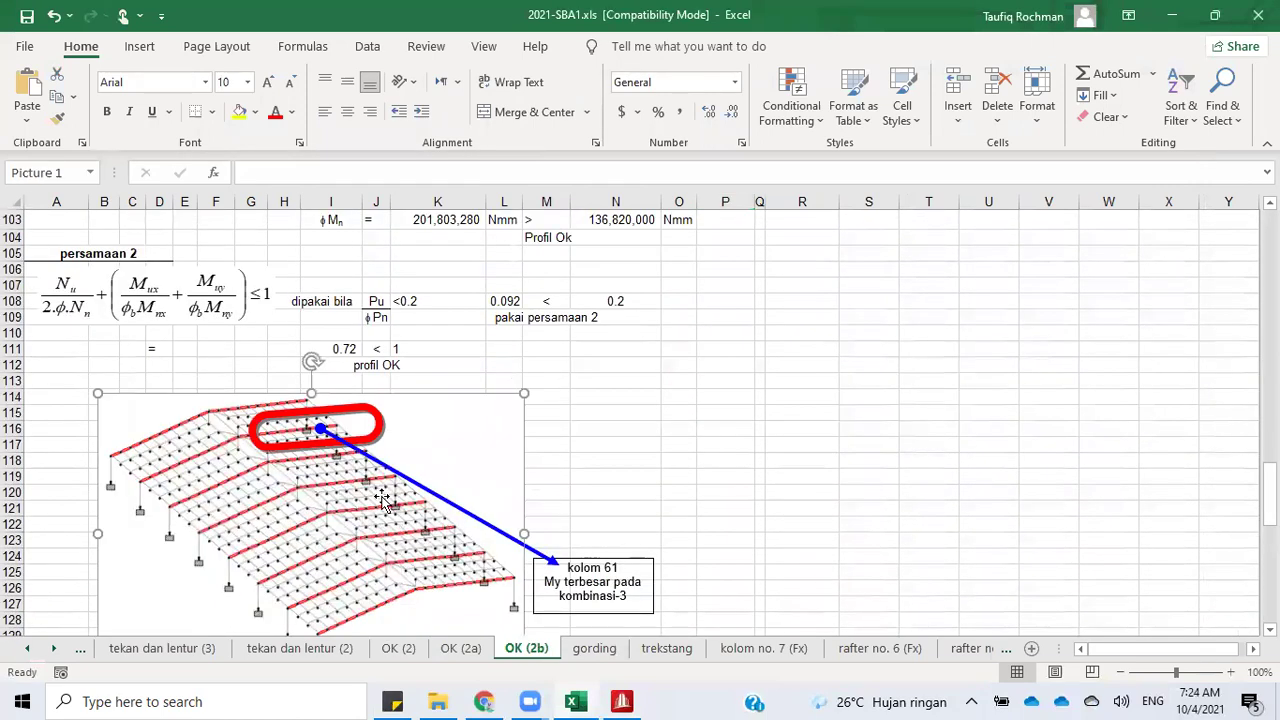
key(Delete)
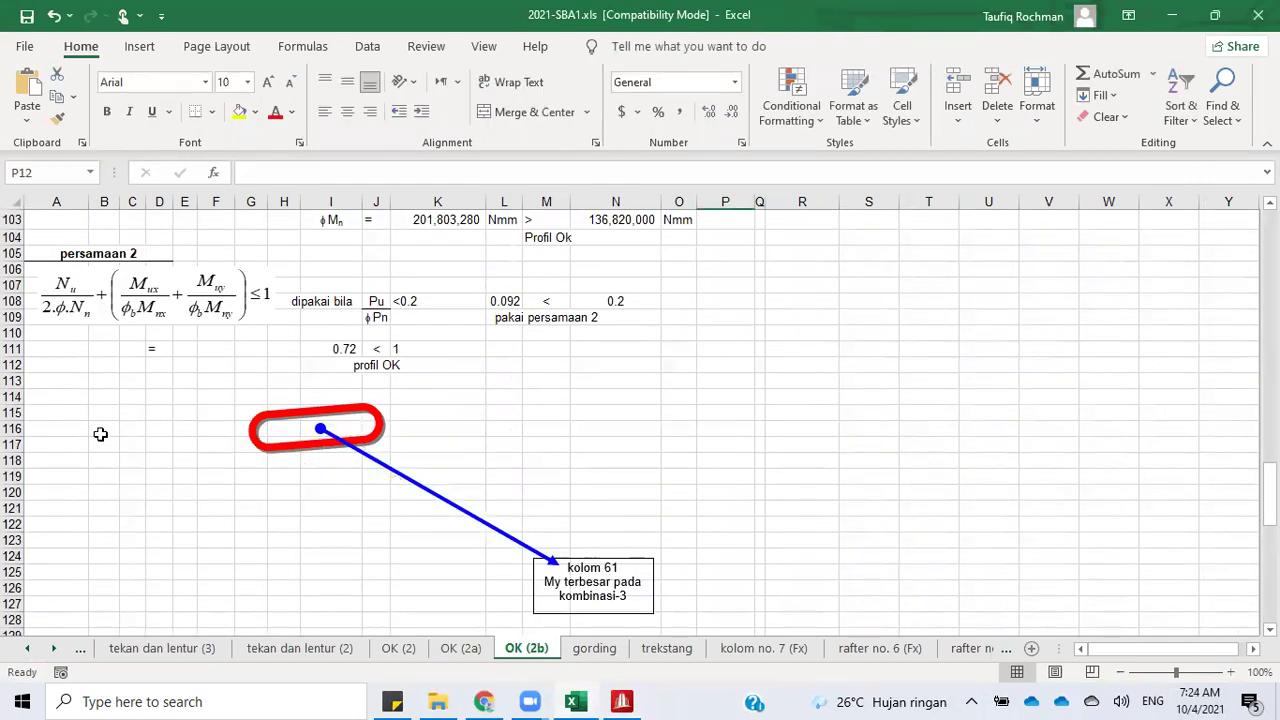
Step: Paste the copied STAAD.Pro screenshot at cell B115, below the Equation 2 check
click(104, 413)
right_click(106, 413)
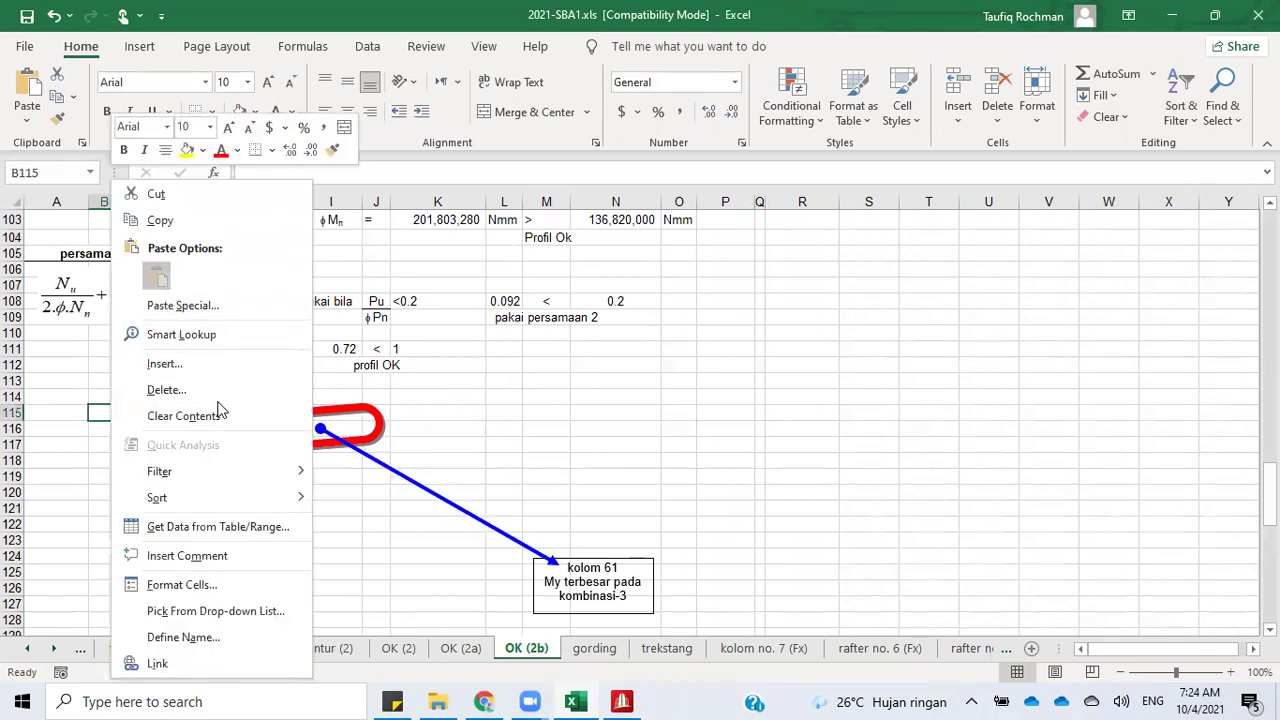
key(Escape)
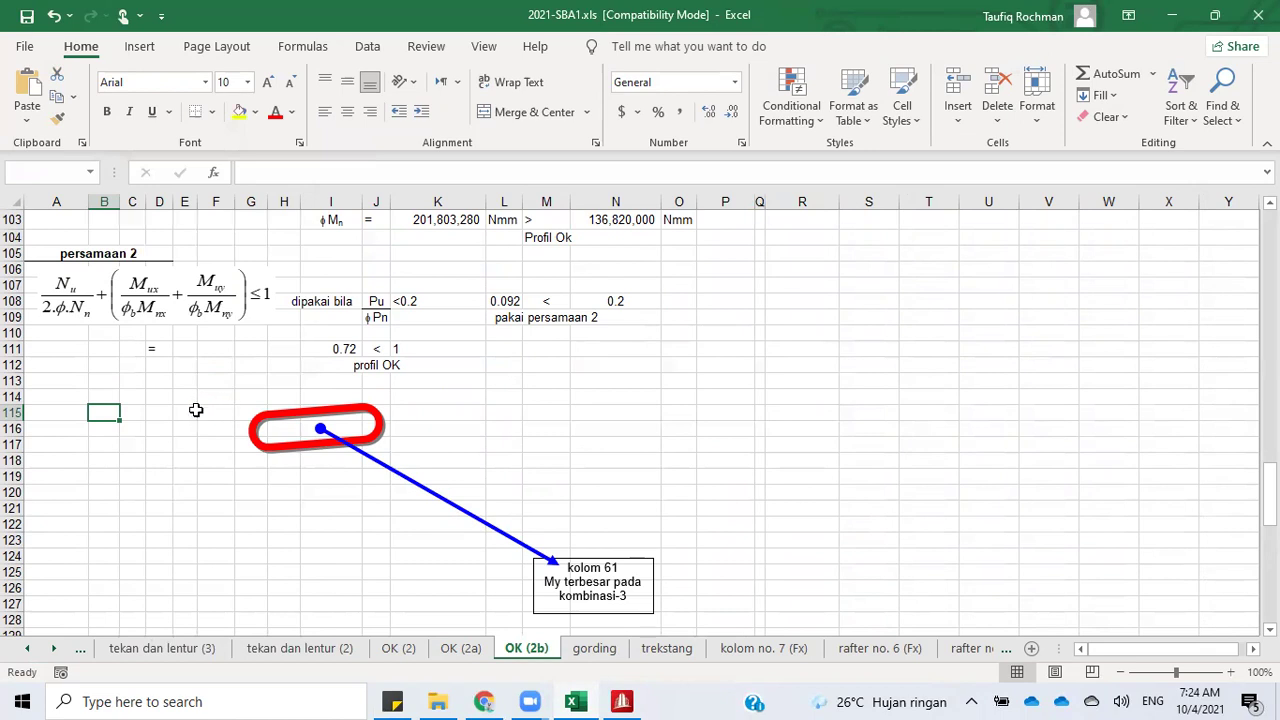
key(ctrl+v)
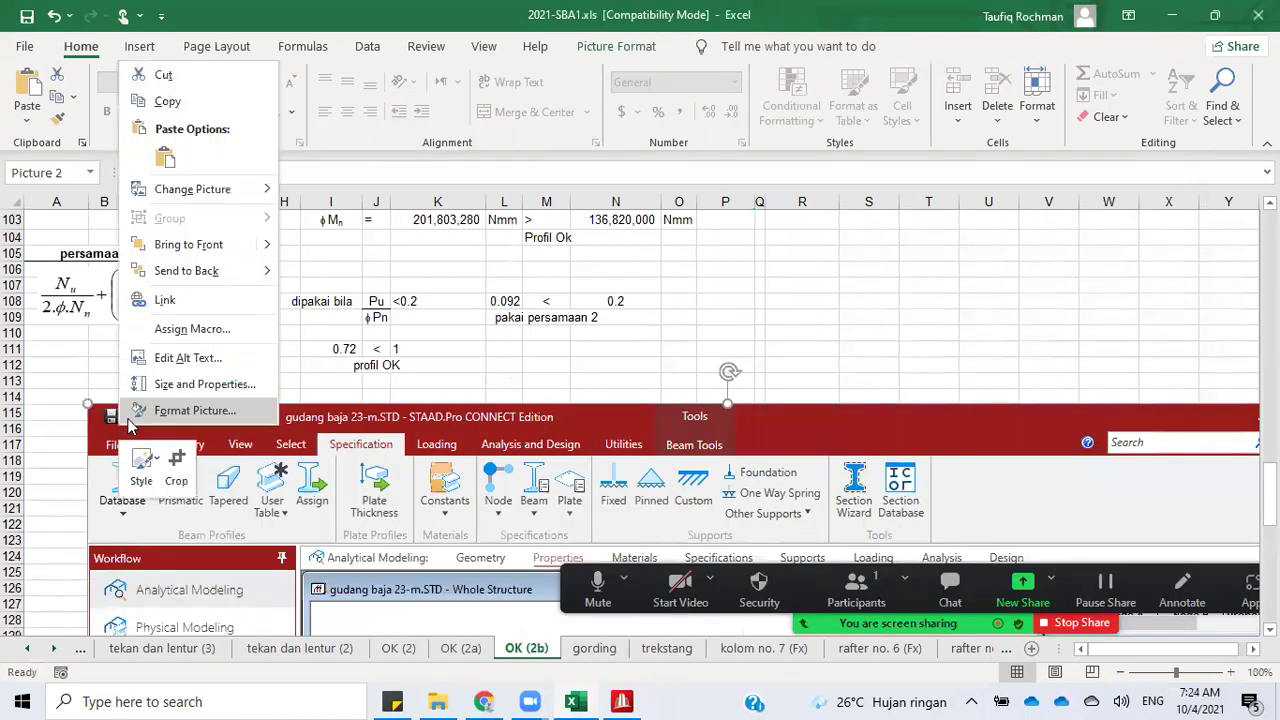
Step: Crop the pasted screenshot down to the structure model with its highlighted rafters
click(176, 468)
drag(108, 425, 406, 605)
scroll(449, 457, down, 6)
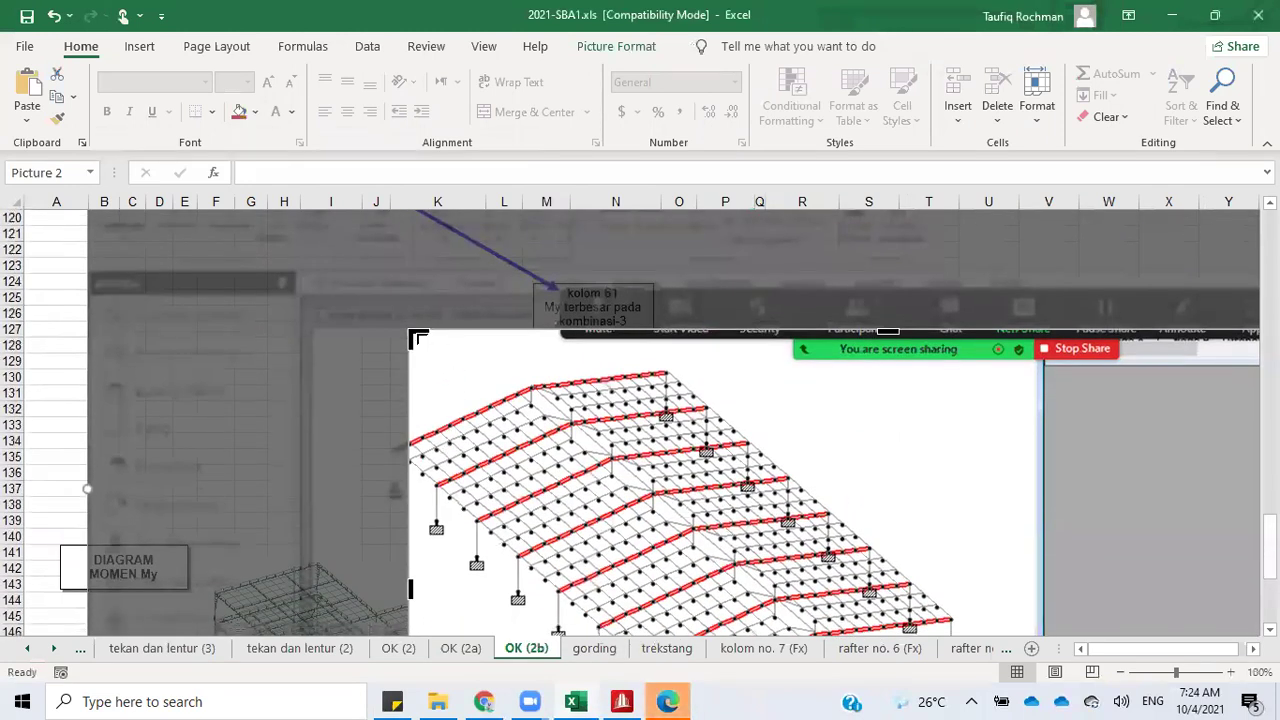
drag(418, 337, 380, 362)
scroll(745, 425, down, 11)
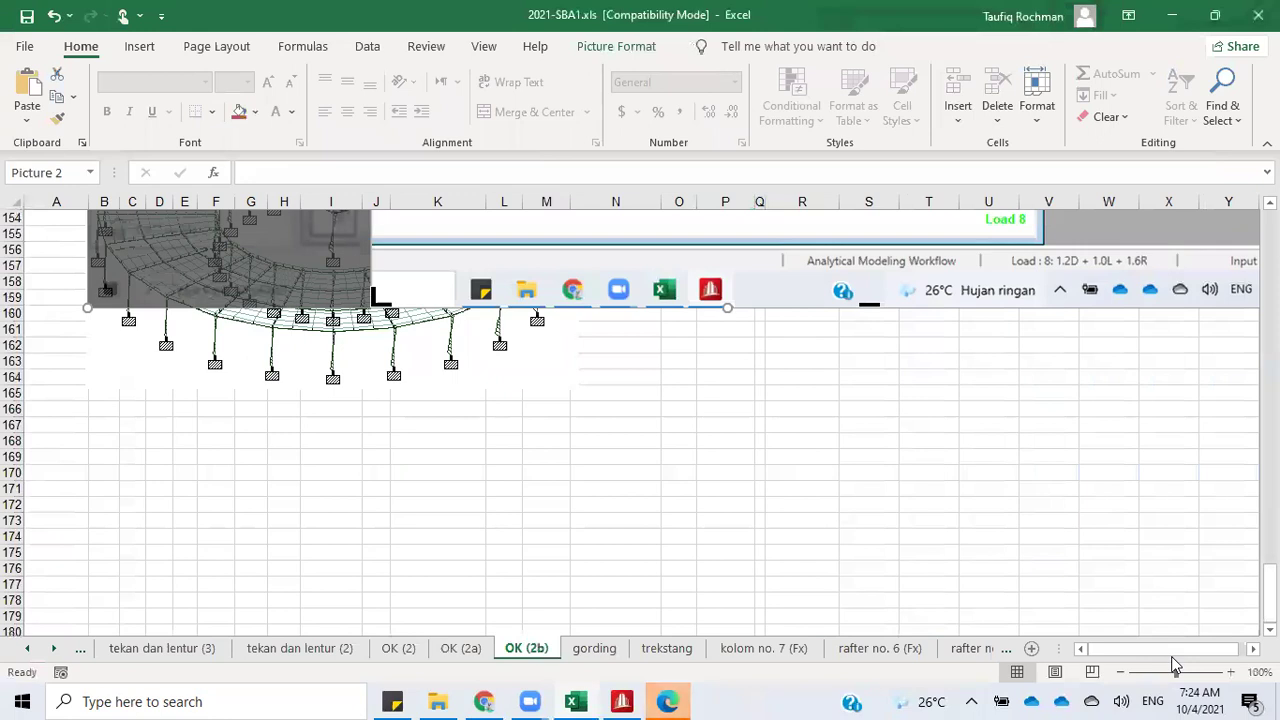
scroll(1150, 400, right, 3)
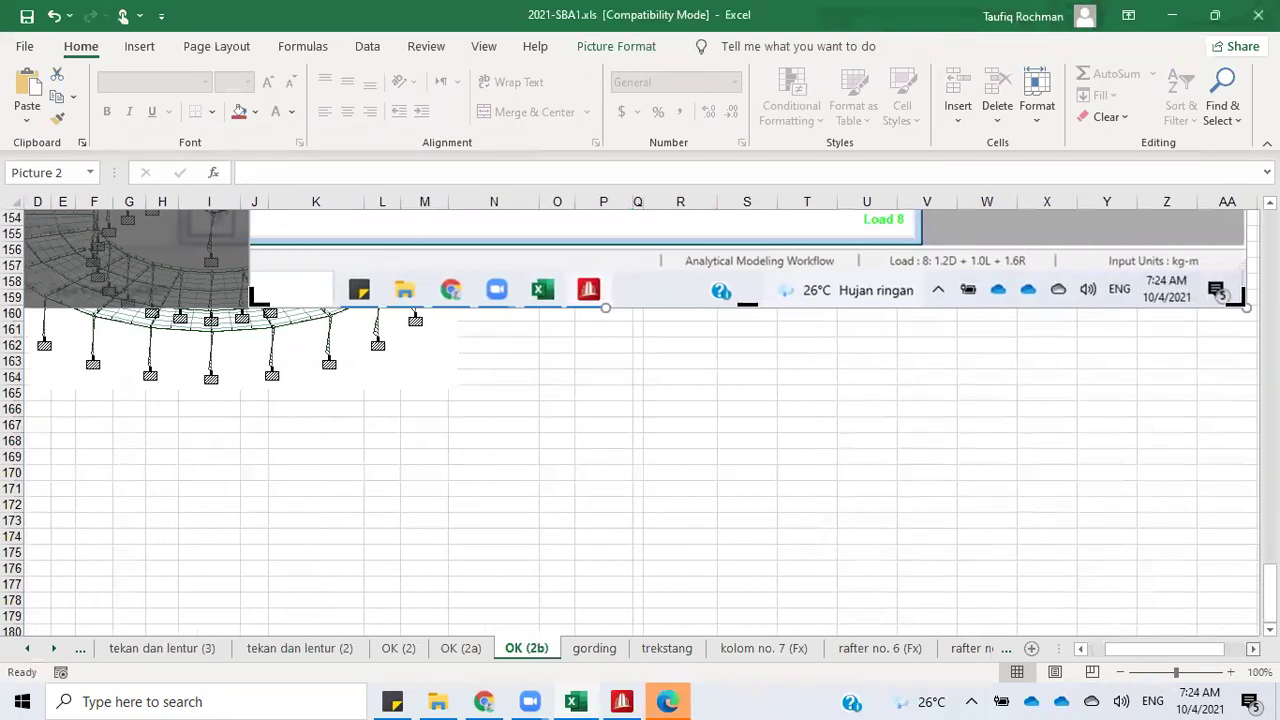
drag(1214, 297, 809, 389)
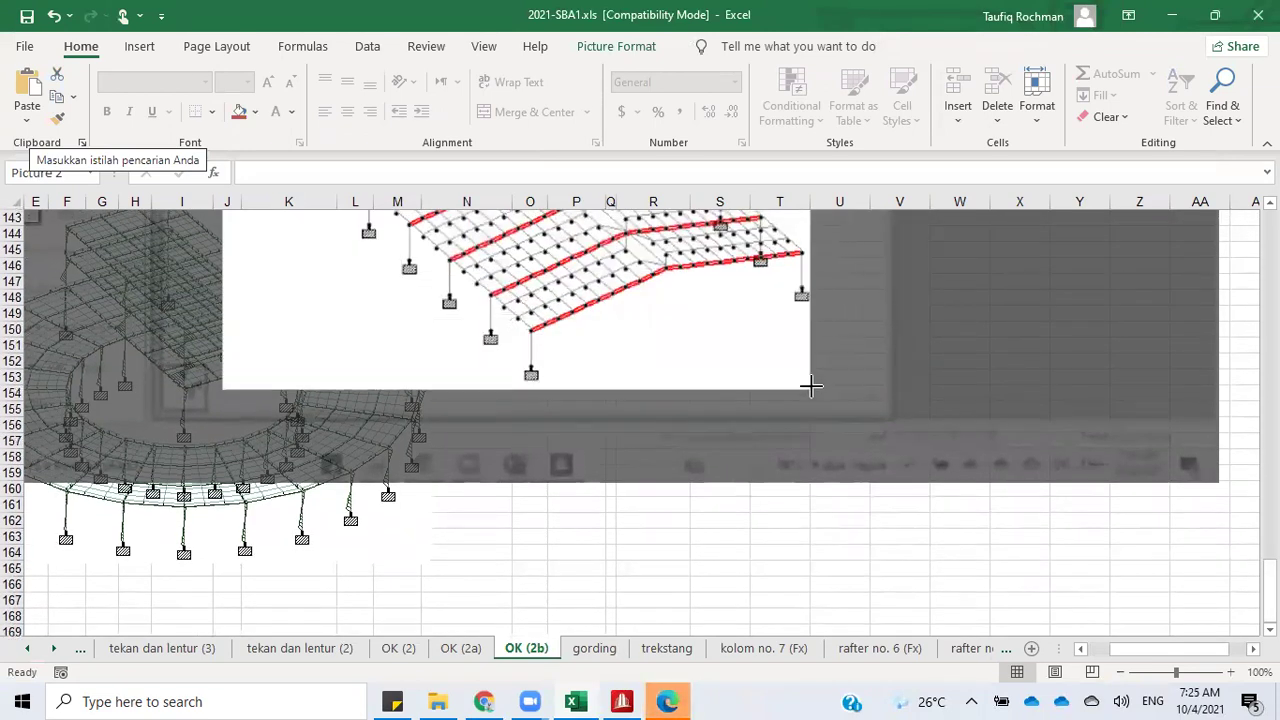
click(871, 591)
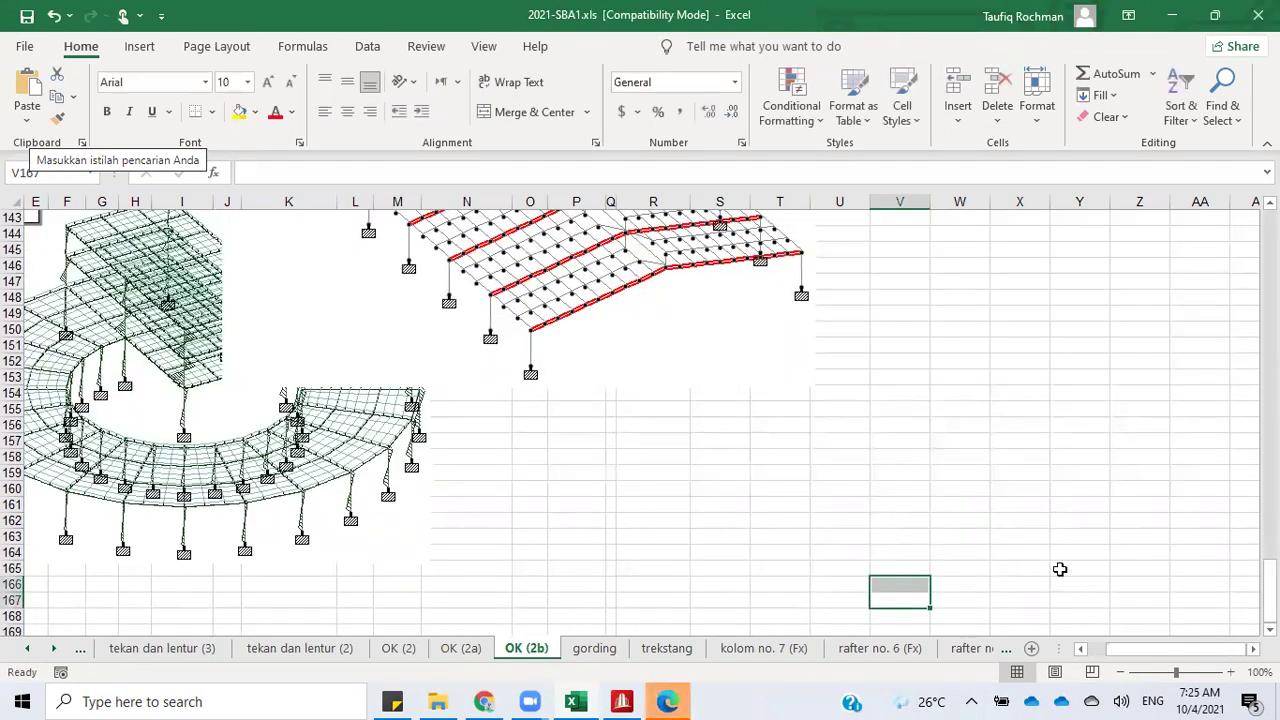
Step: Move the cropped picture below the Equation 2 check, send it behind the annotations, and shrink it to end near column L
drag(1143, 650, 1095, 650)
scroll(986, 572, up, 11)
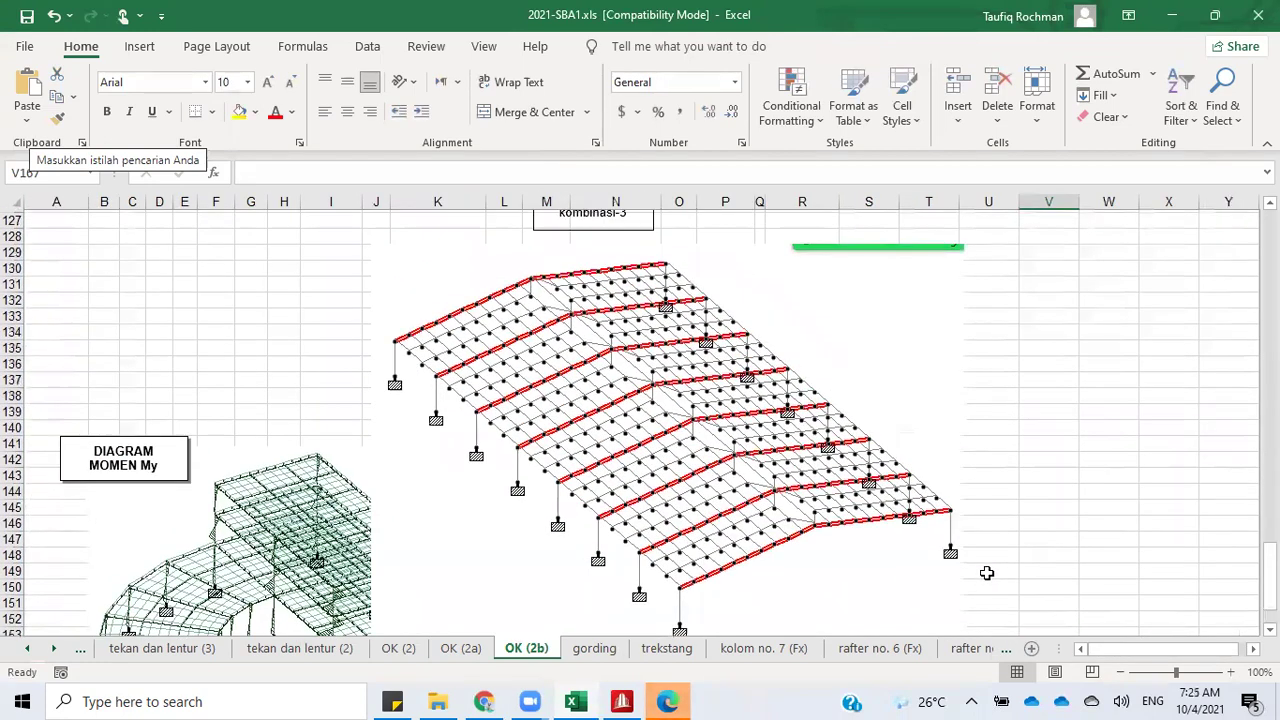
drag(710, 587, 354, 325)
right_click(376, 343)
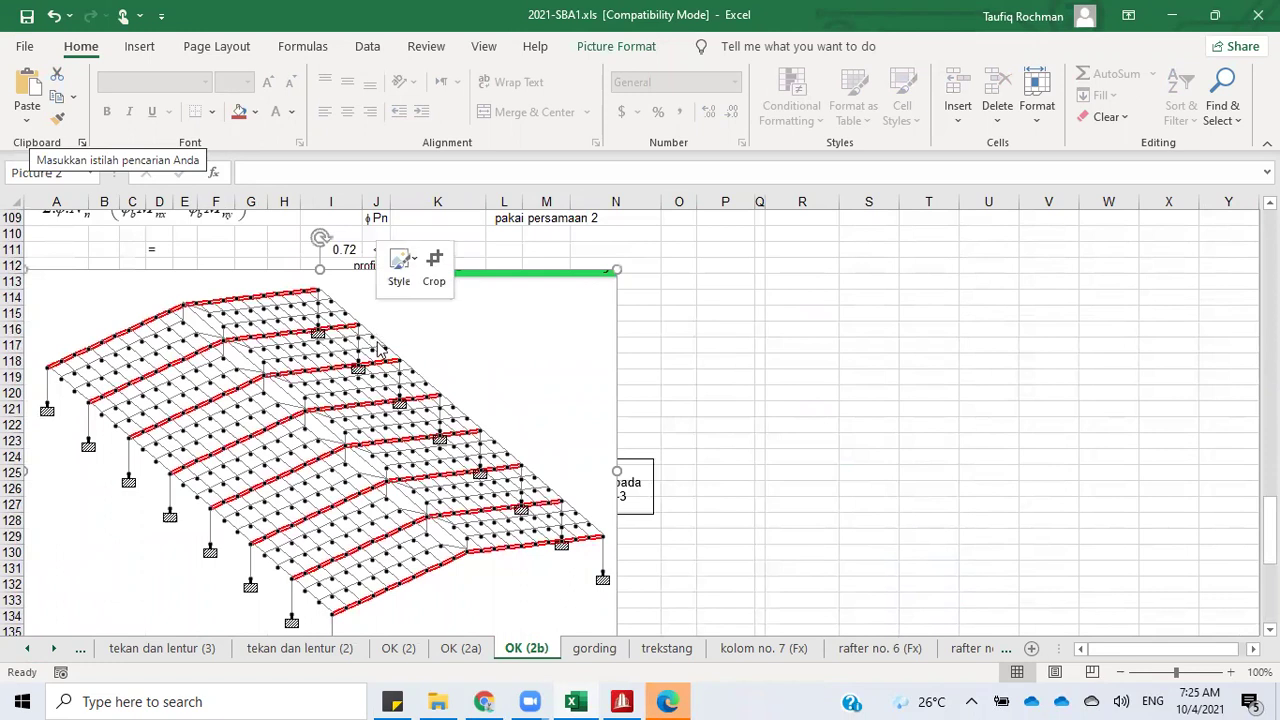
click(455, 523)
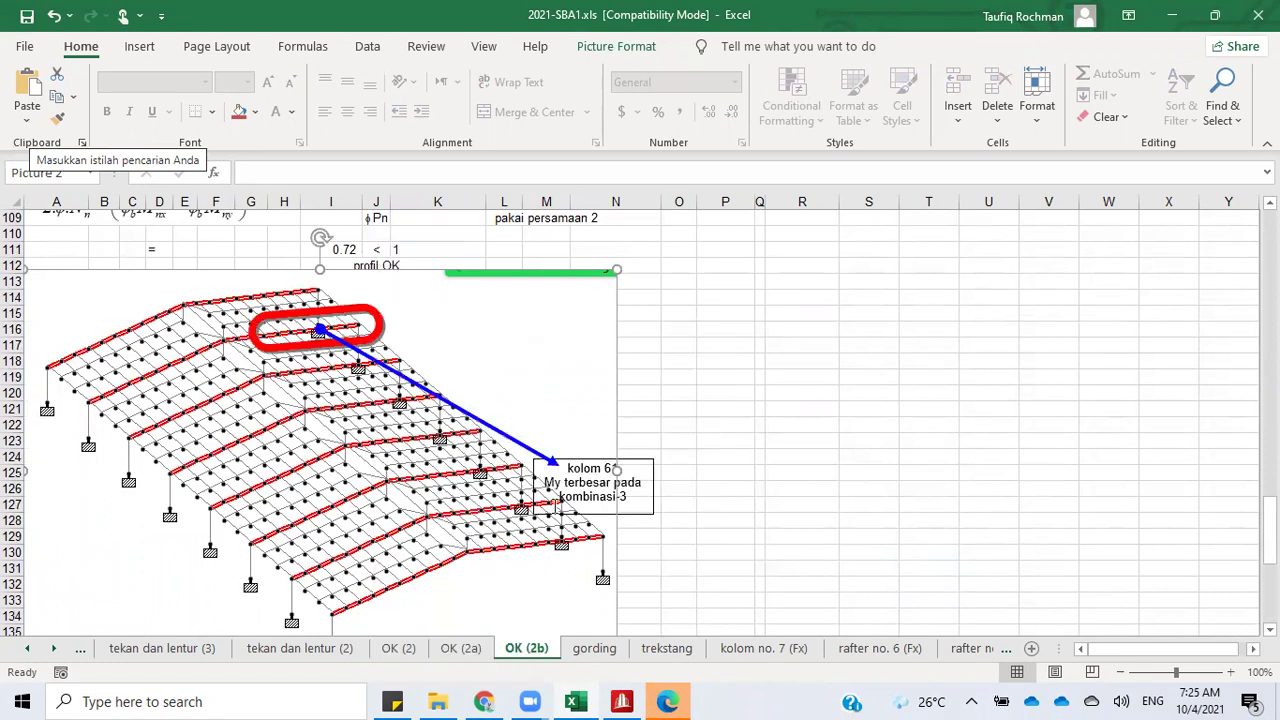
drag(617, 269, 531, 338)
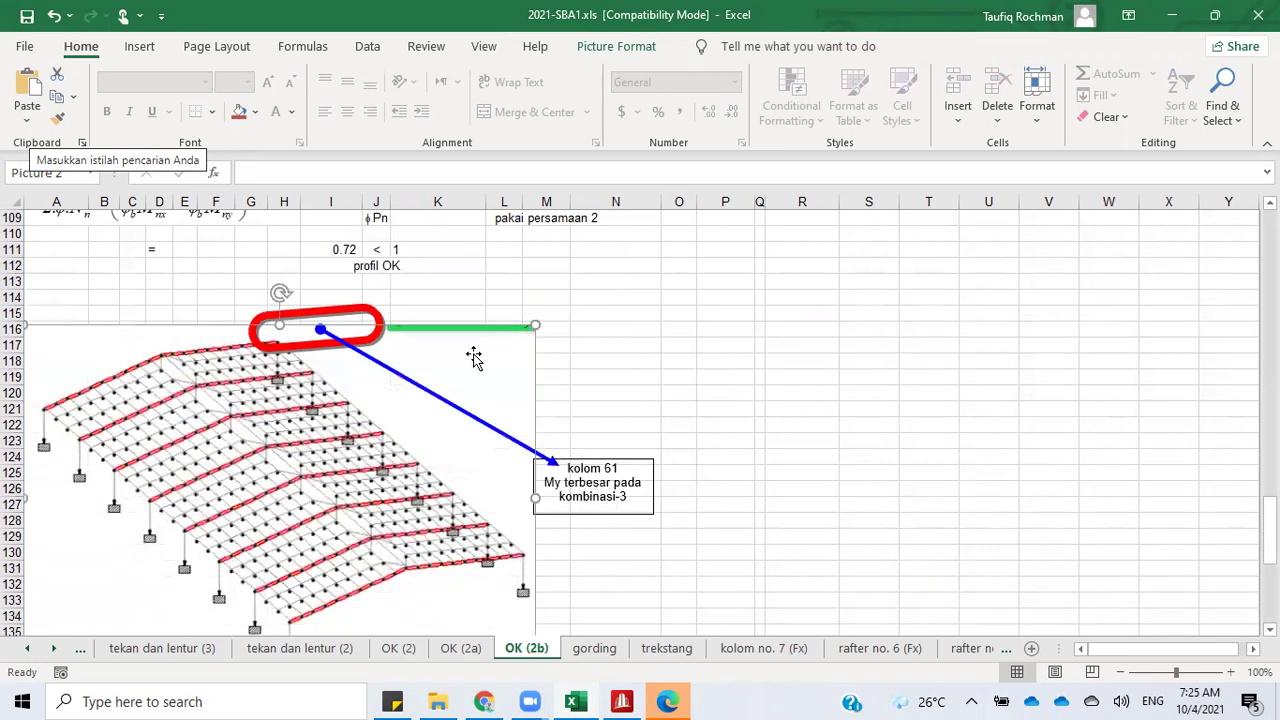
Step: Crop the remaining green strip off the upper edge of the structure picture
right_click(468, 350)
click(532, 262)
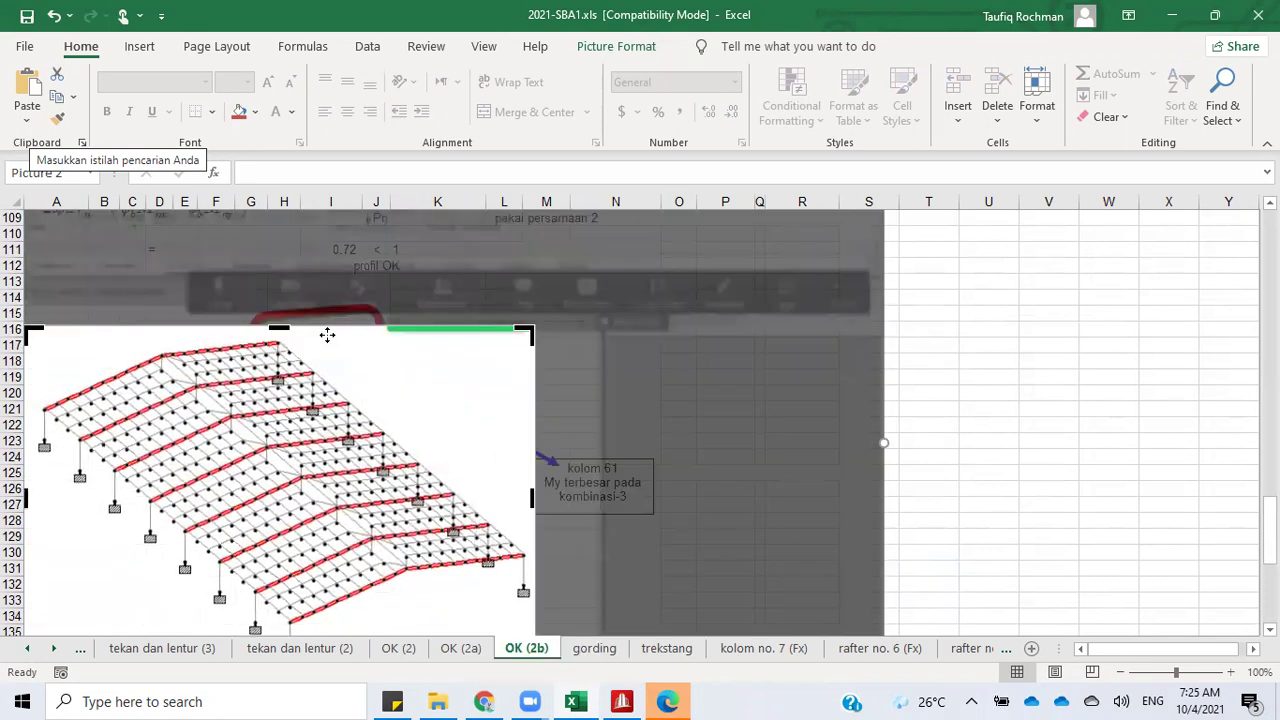
drag(278, 327, 279, 340)
click(1060, 333)
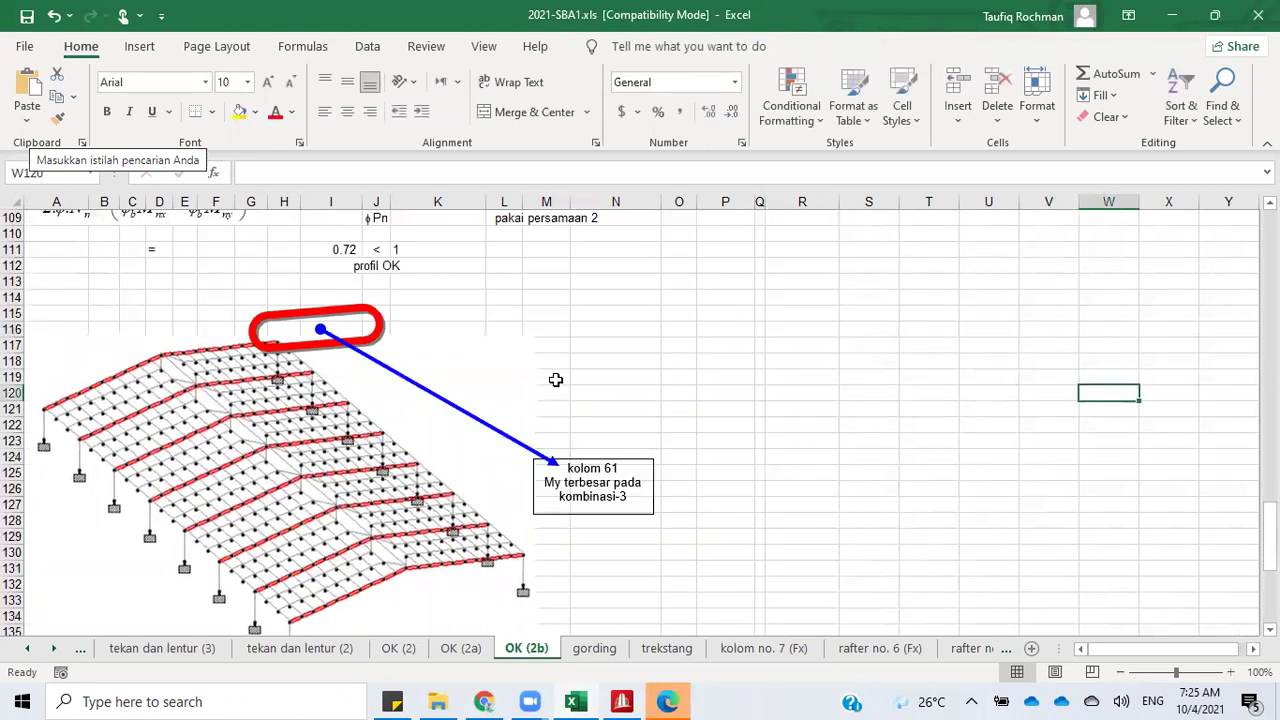
Step: Move the red rounded marker onto the rearmost rafter in the structure picture
click(350, 313)
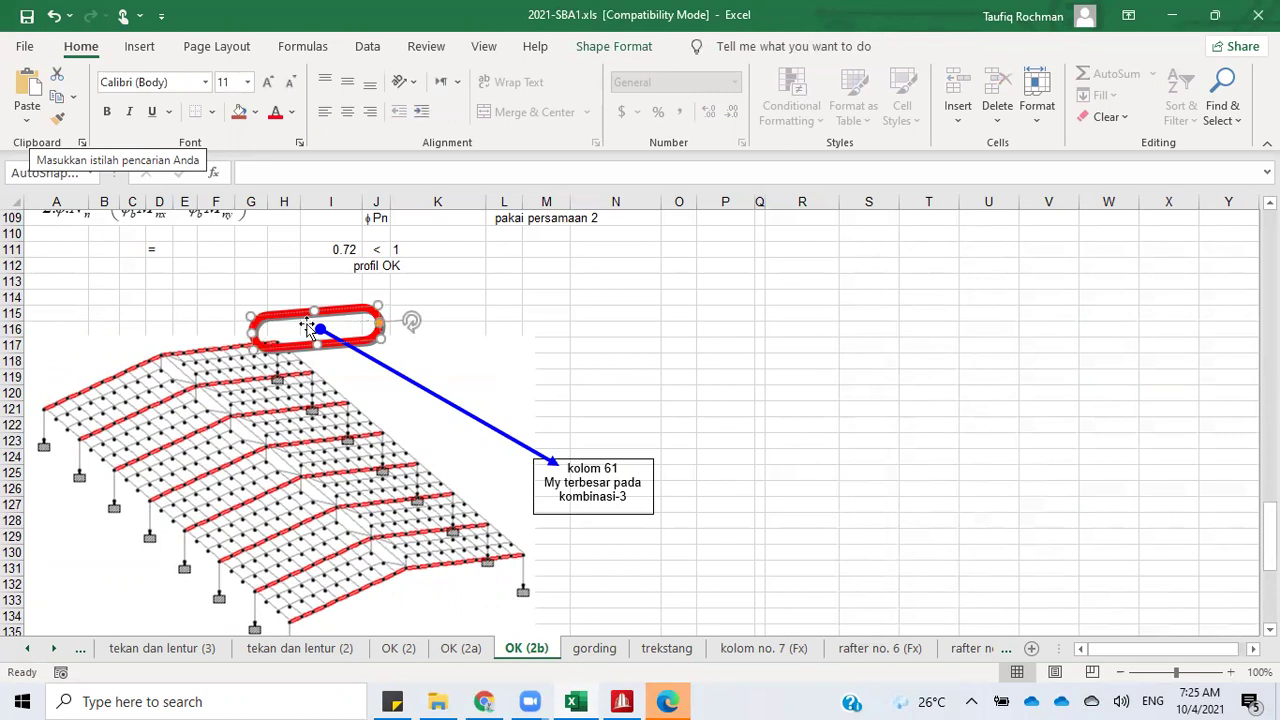
drag(358, 312, 268, 342)
click(345, 340)
Step: Switch to STAAD.Pro, enter the Postprocessing workflow, and show the structure without displacements in a maximized view
click(620, 701)
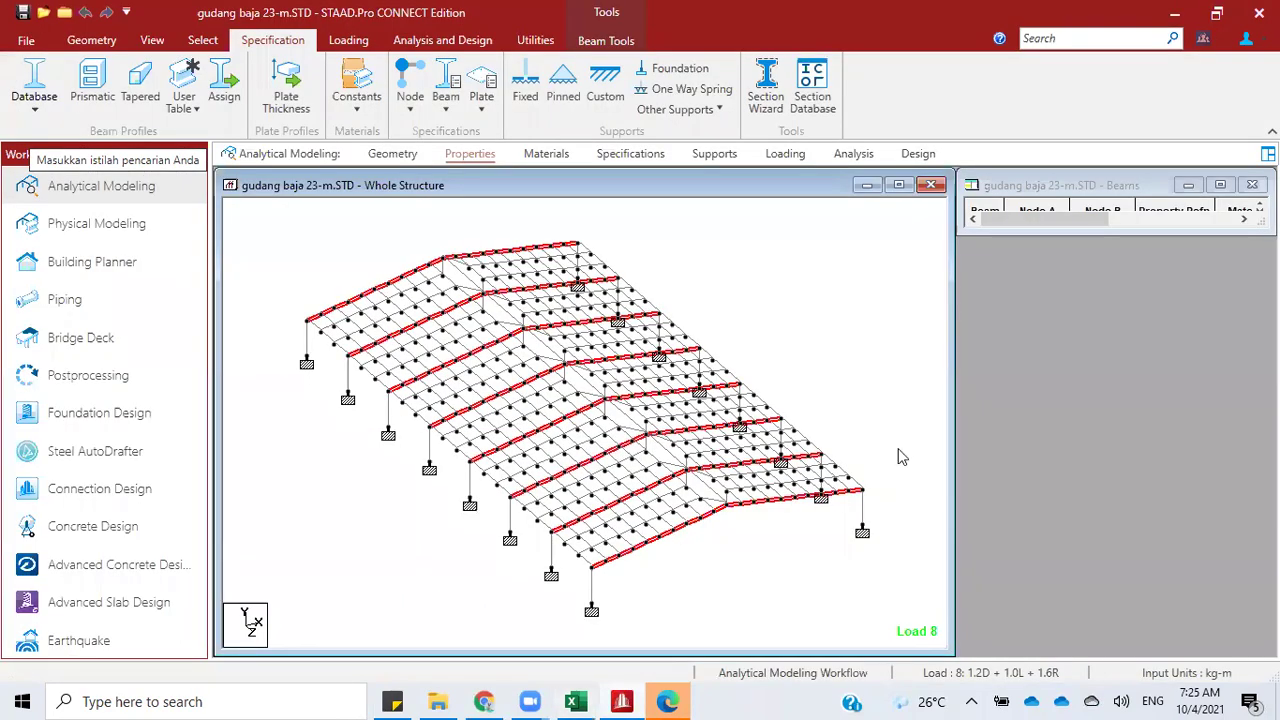
click(85, 45)
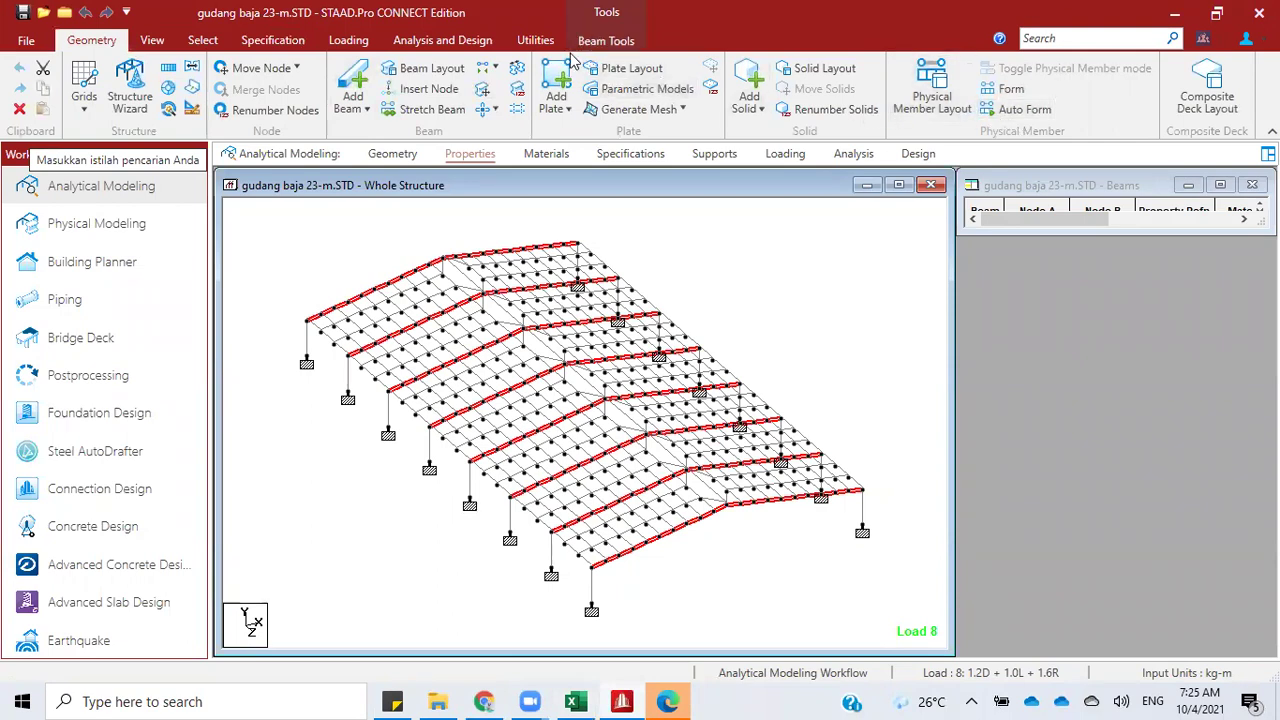
click(118, 368)
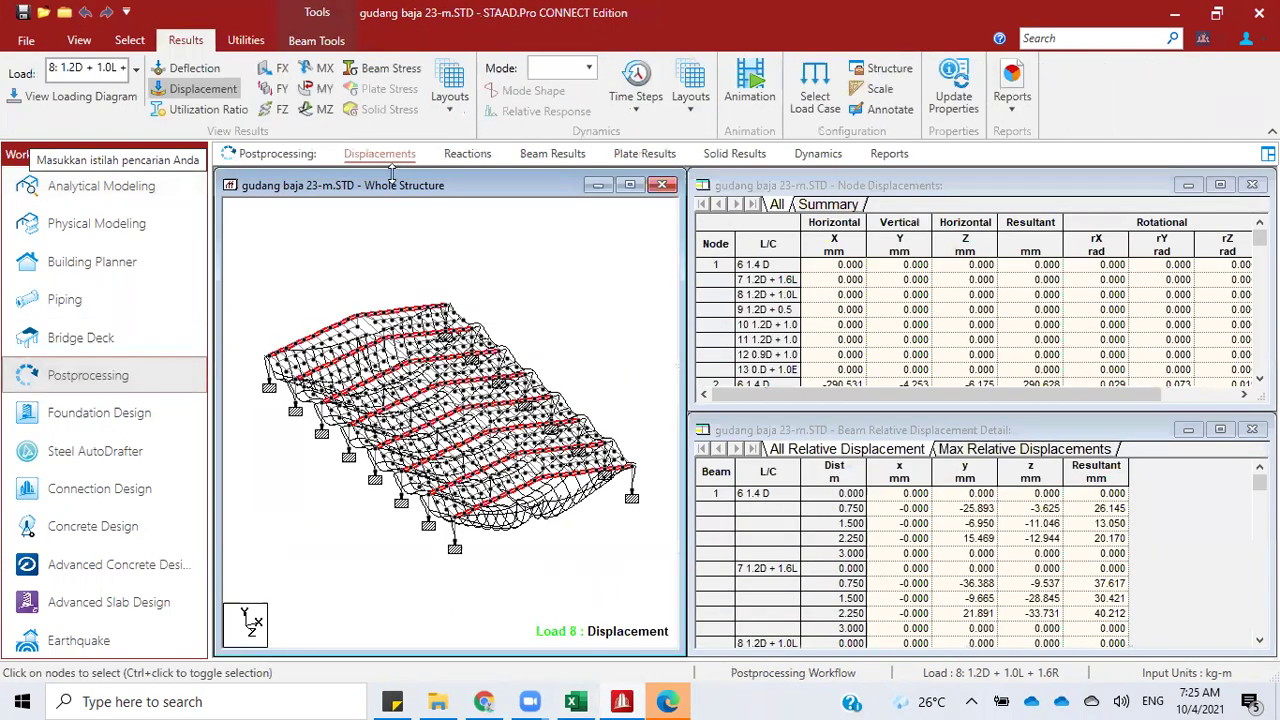
click(203, 90)
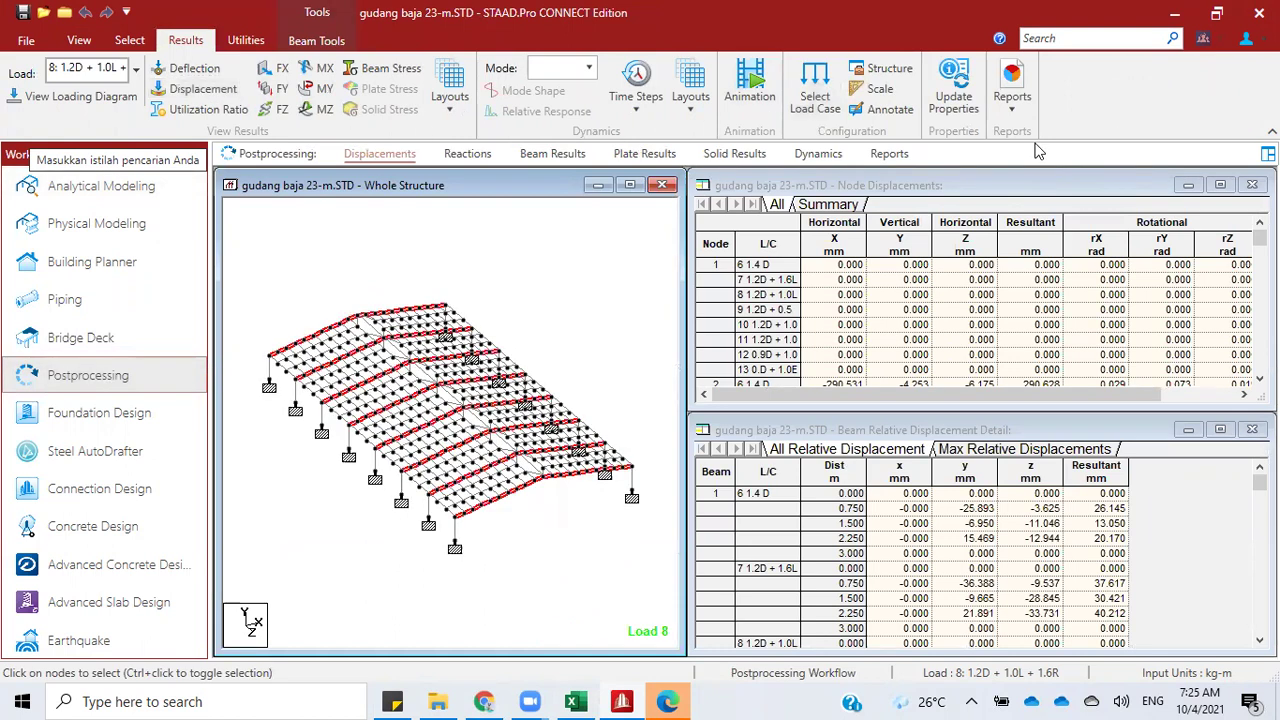
click(630, 187)
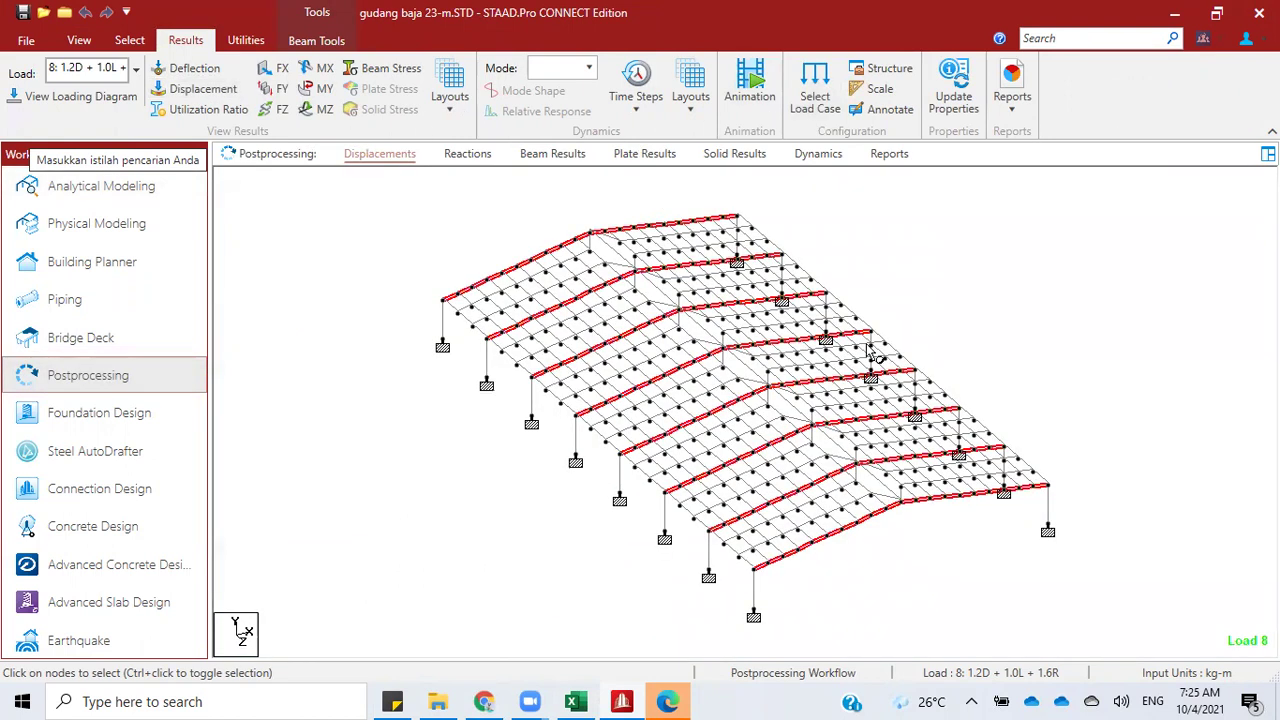
Step: Start a Beam End Forces report for the selected rafters
click(1012, 95)
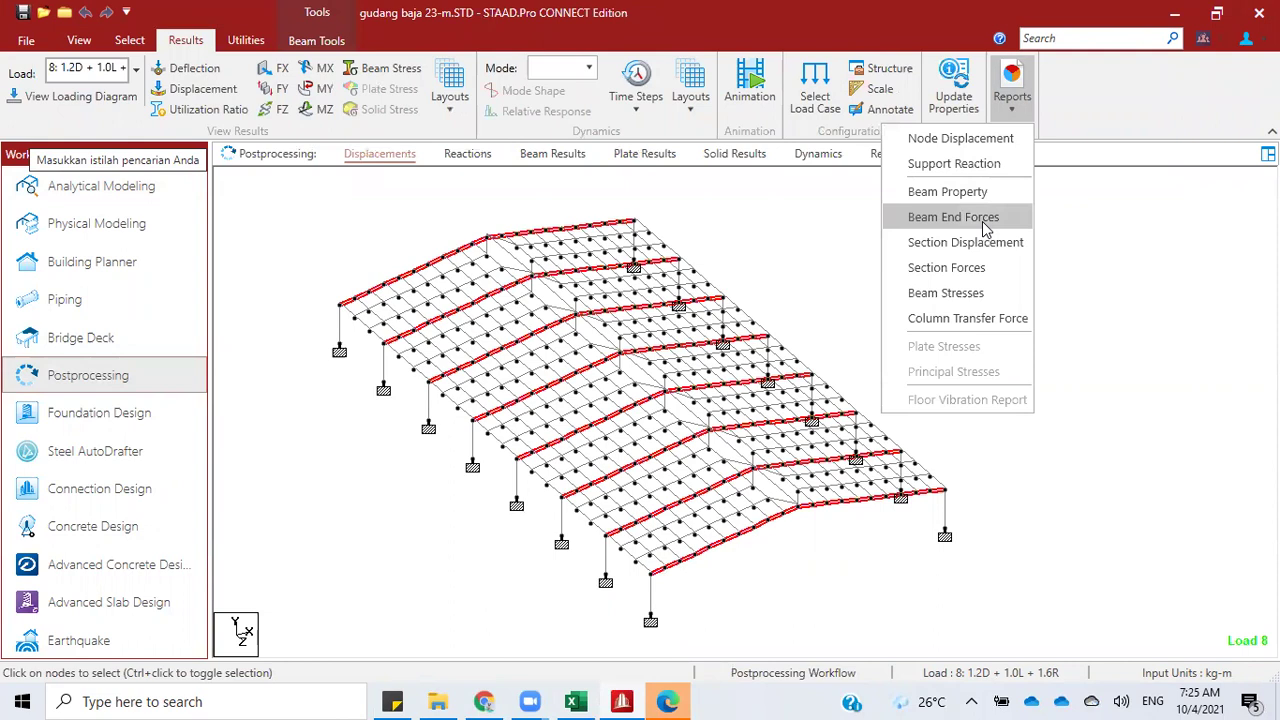
Step: Create a Beam End Forces report sorted by absolute axial force from high to low, including only load combinations 6 to 13
click(953, 217)
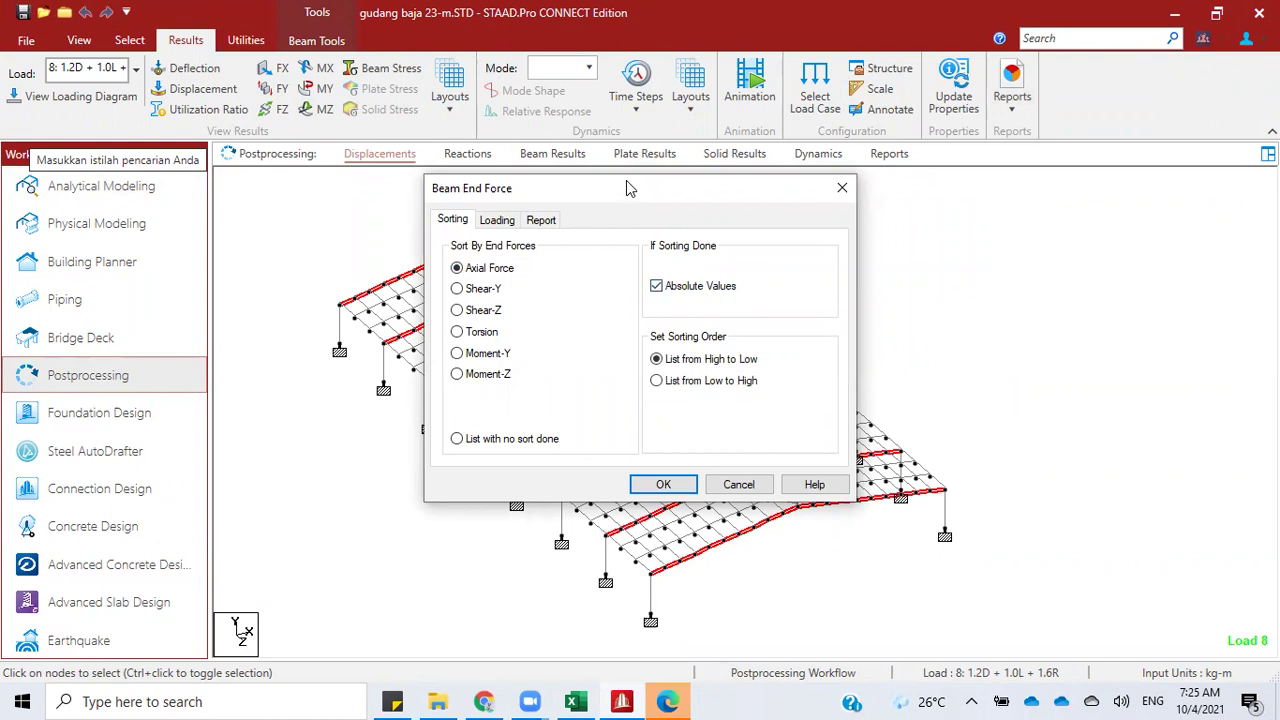
drag(630, 188, 637, 135)
click(503, 167)
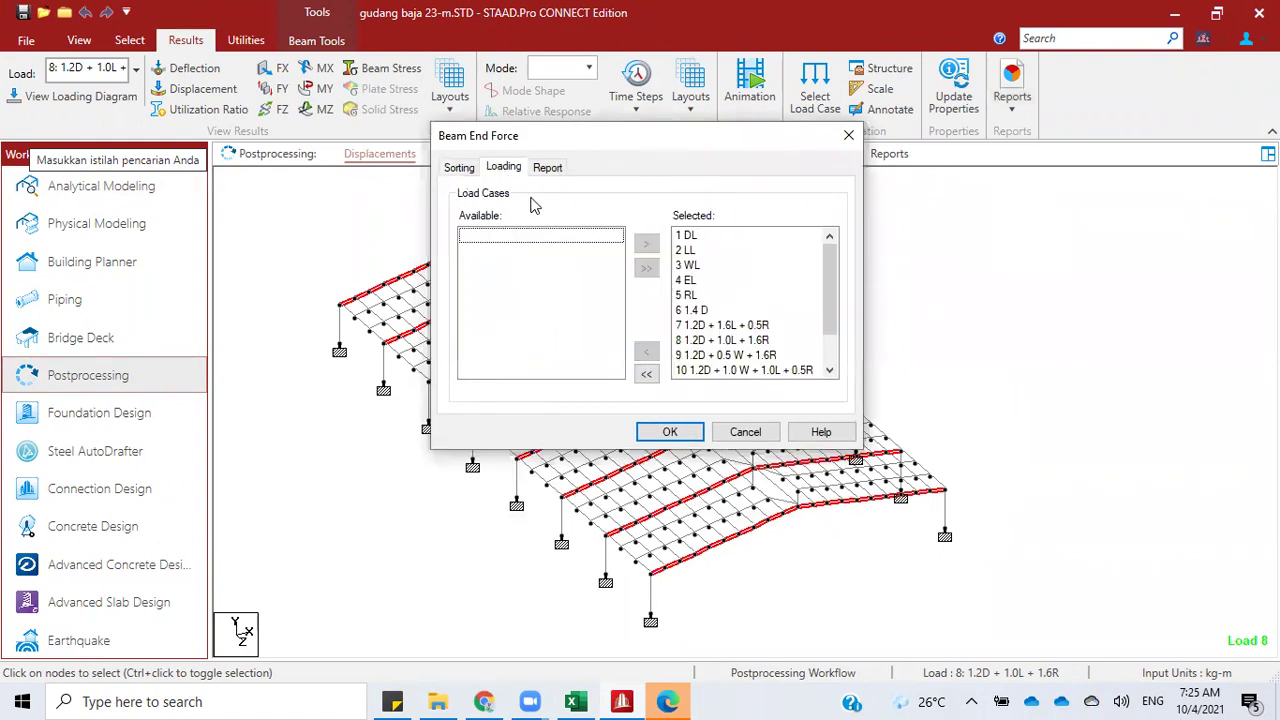
click(646, 373)
drag(512, 310, 535, 433)
drag(654, 380, 688, 322)
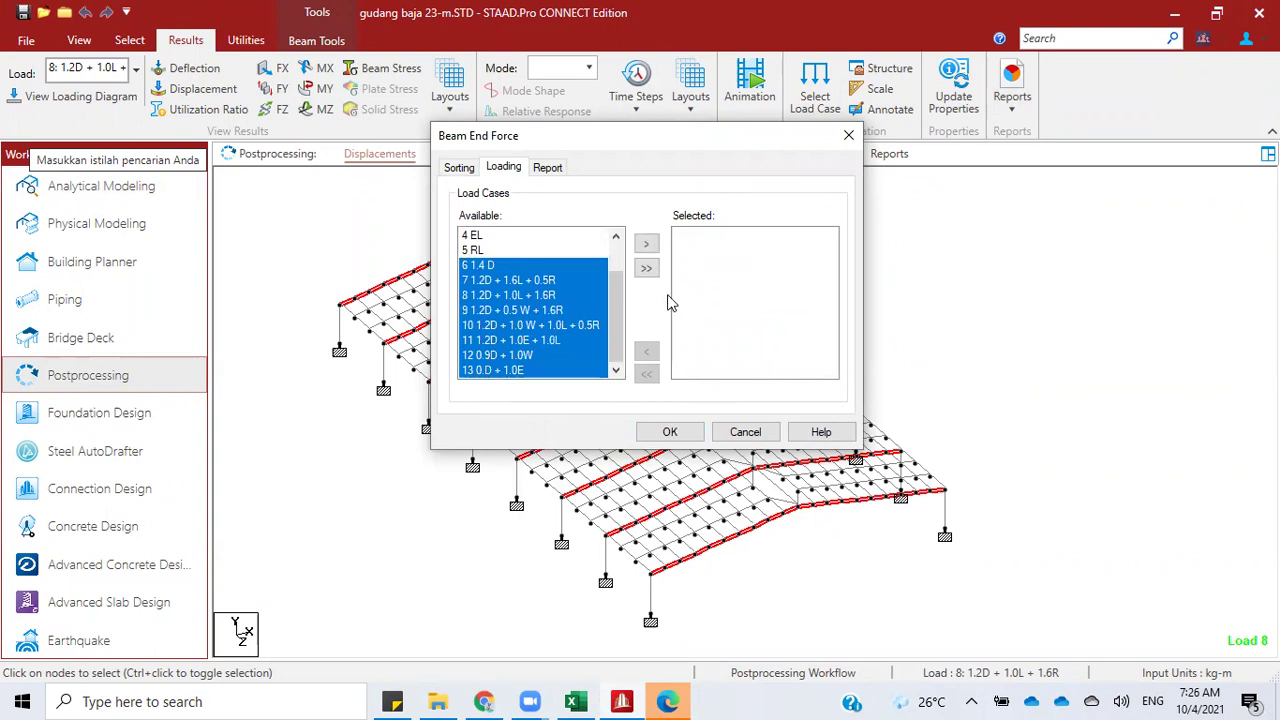
drag(709, 143, 719, 163)
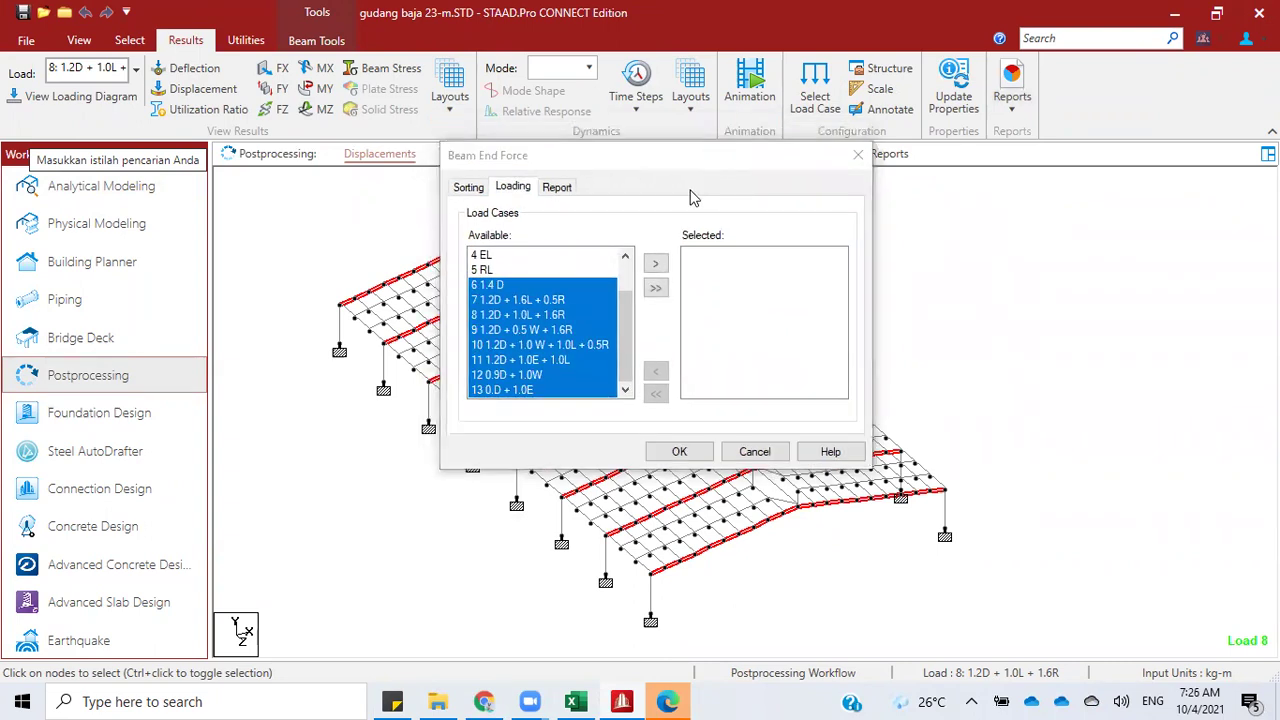
click(690, 197)
key(space)
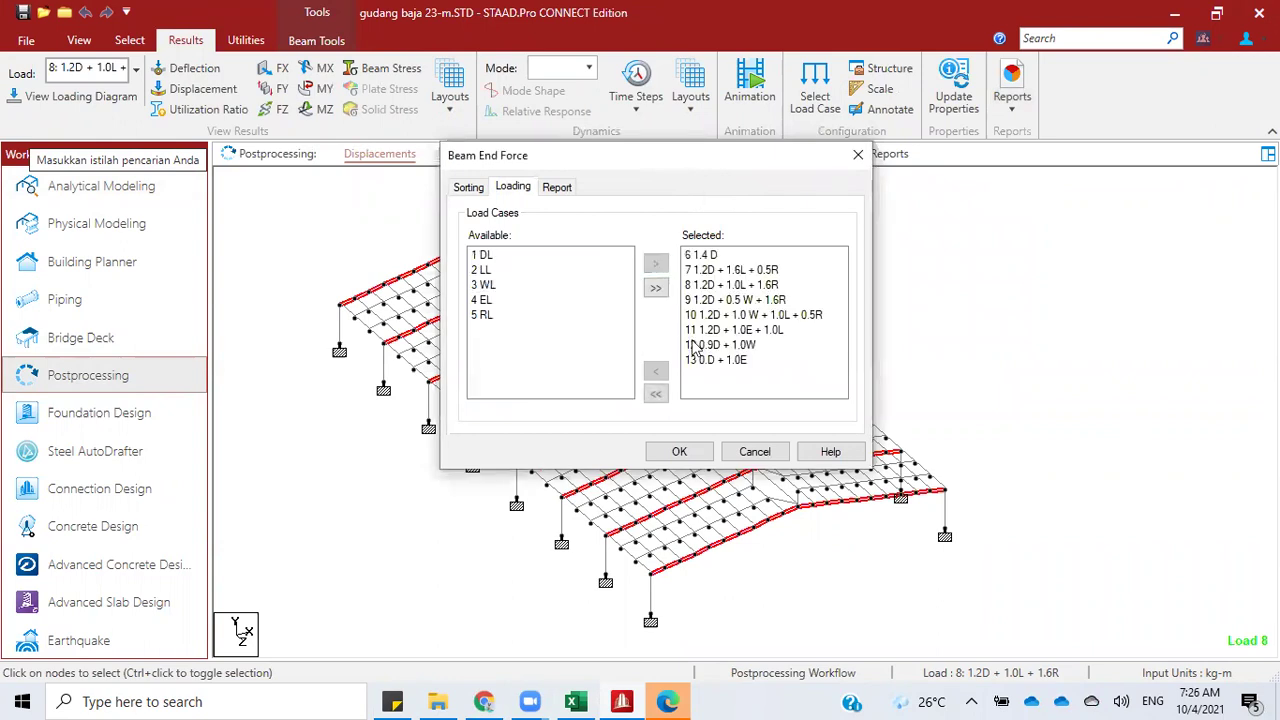
click(680, 452)
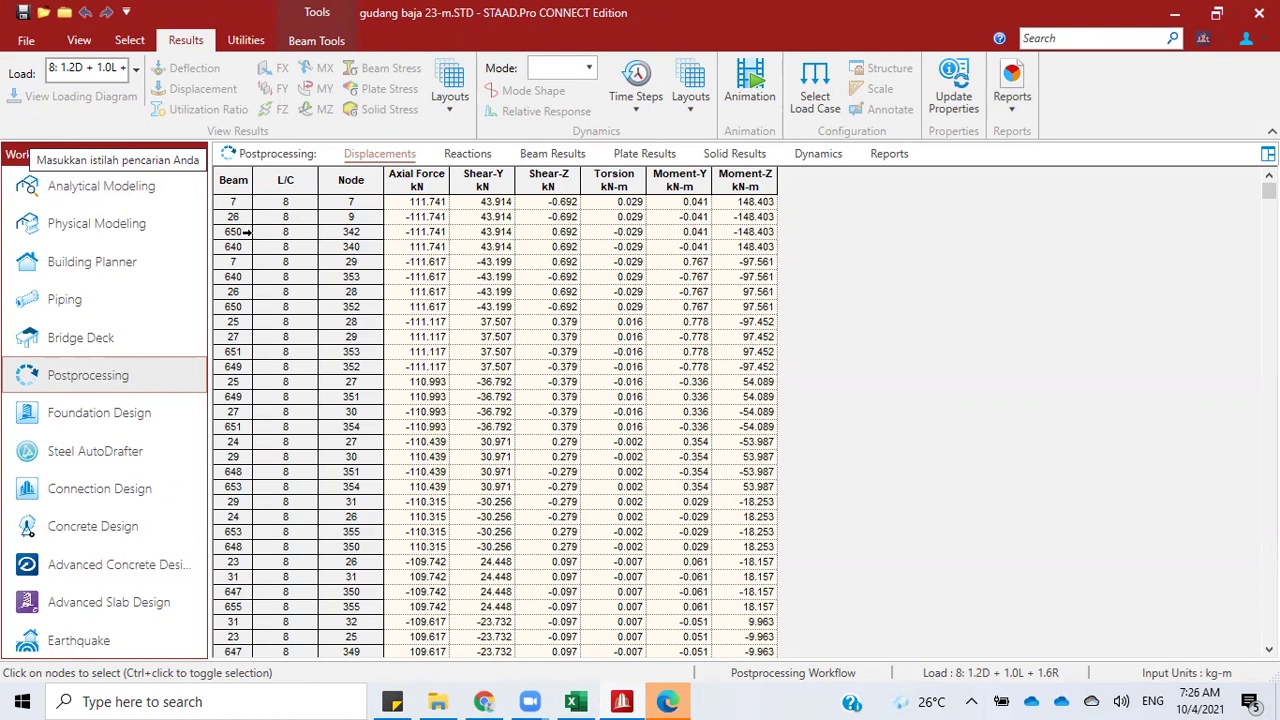
Step: Switch to the Excel workbook and set the axial load Pu in cell K3 of sheet OK (2b) to 11174.10 kg
click(582, 700)
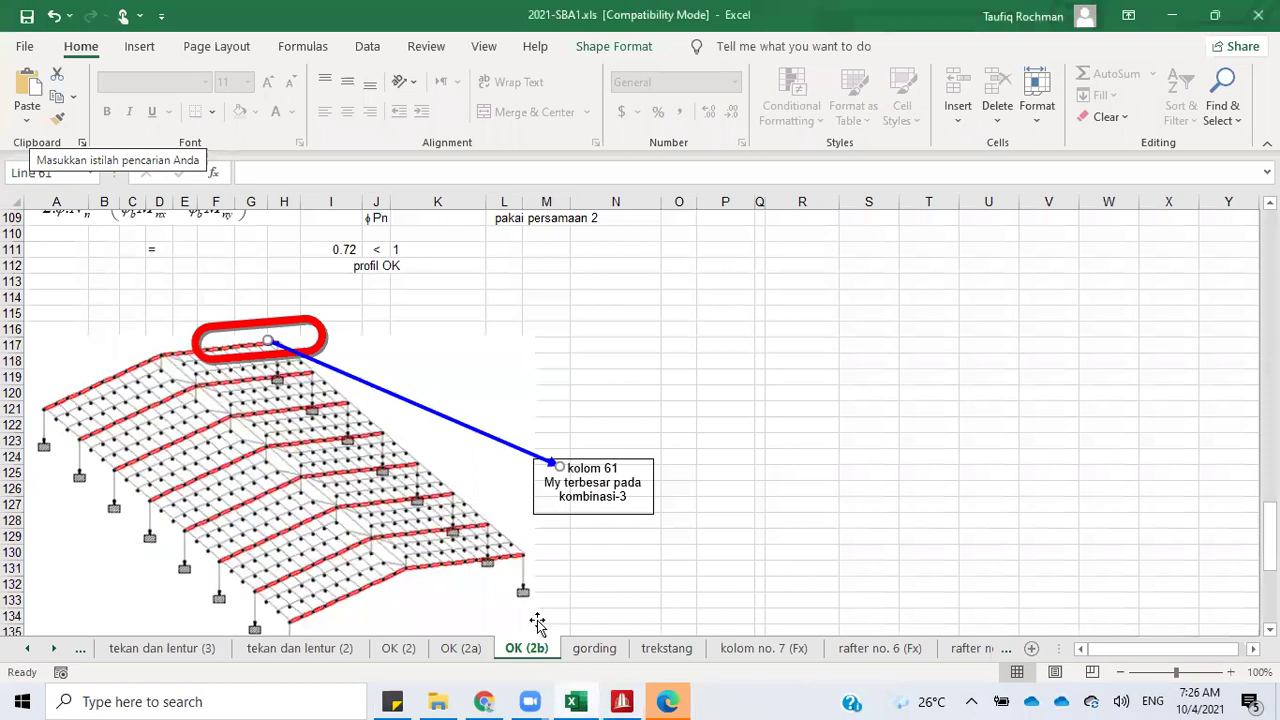
scroll(677, 451, up, 20)
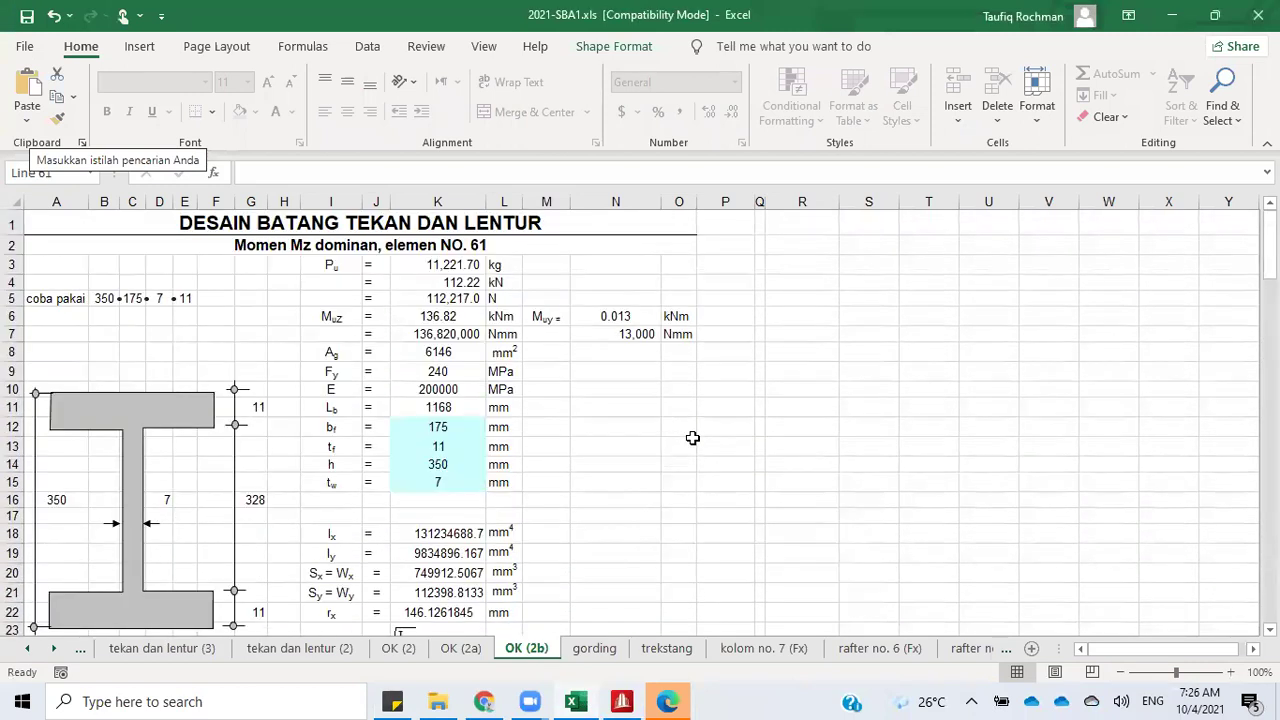
click(449, 284)
click(449, 264)
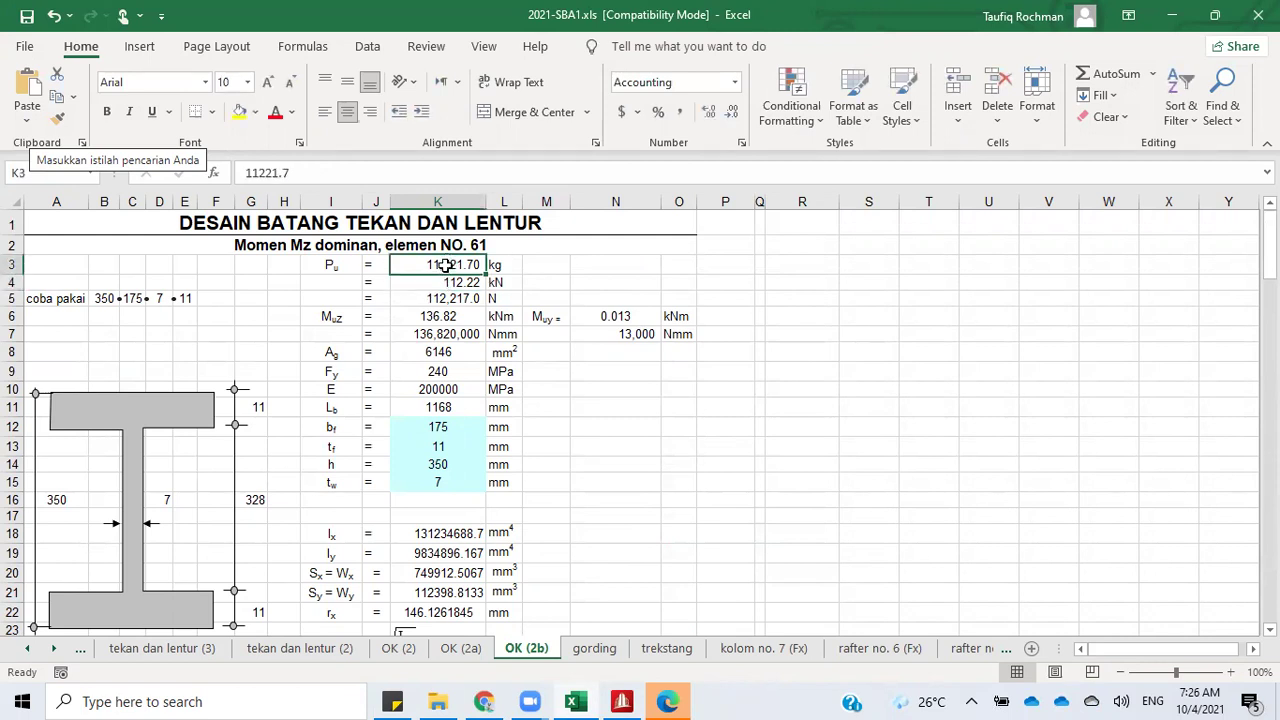
double_click(446, 265)
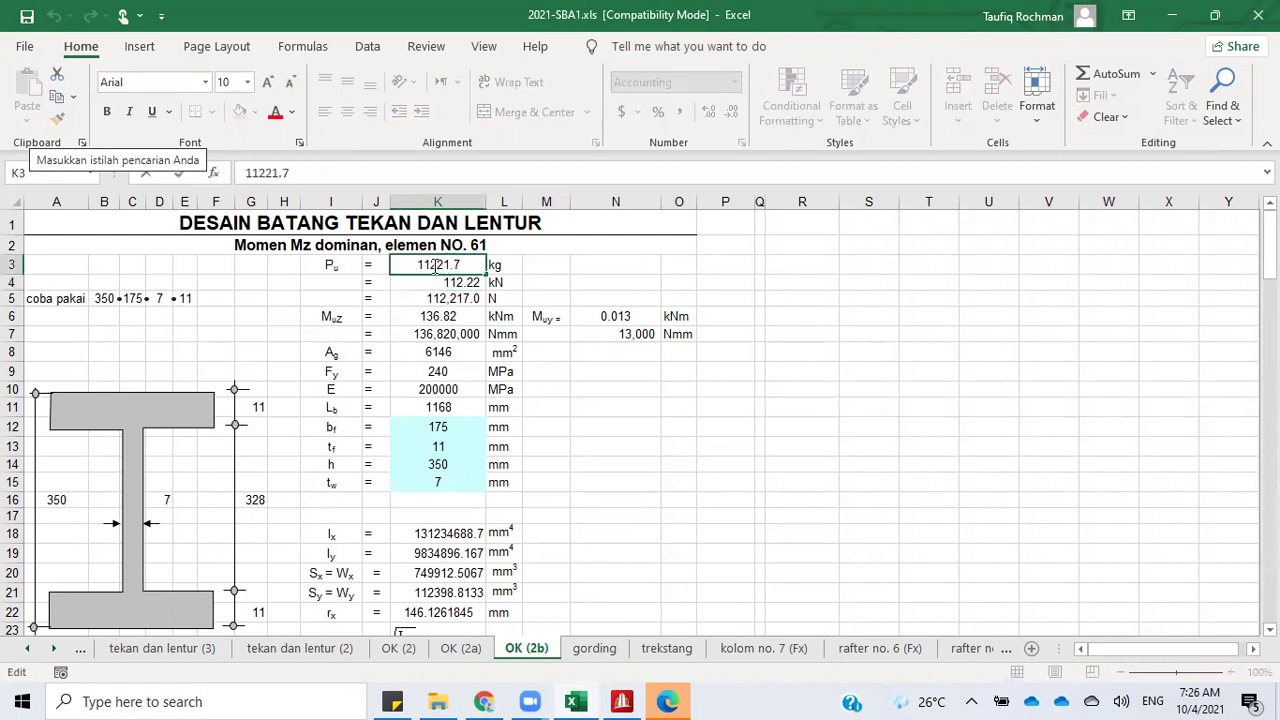
drag(421, 265, 455, 263)
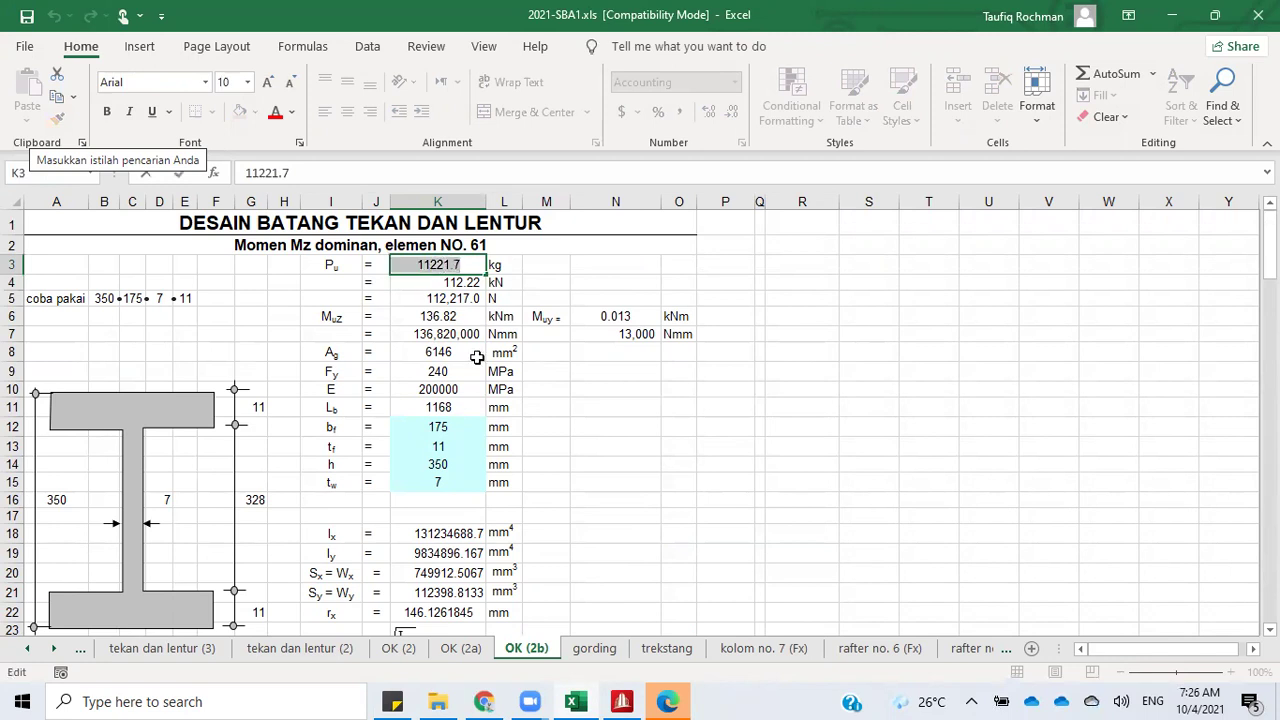
text(111)
click(621, 701)
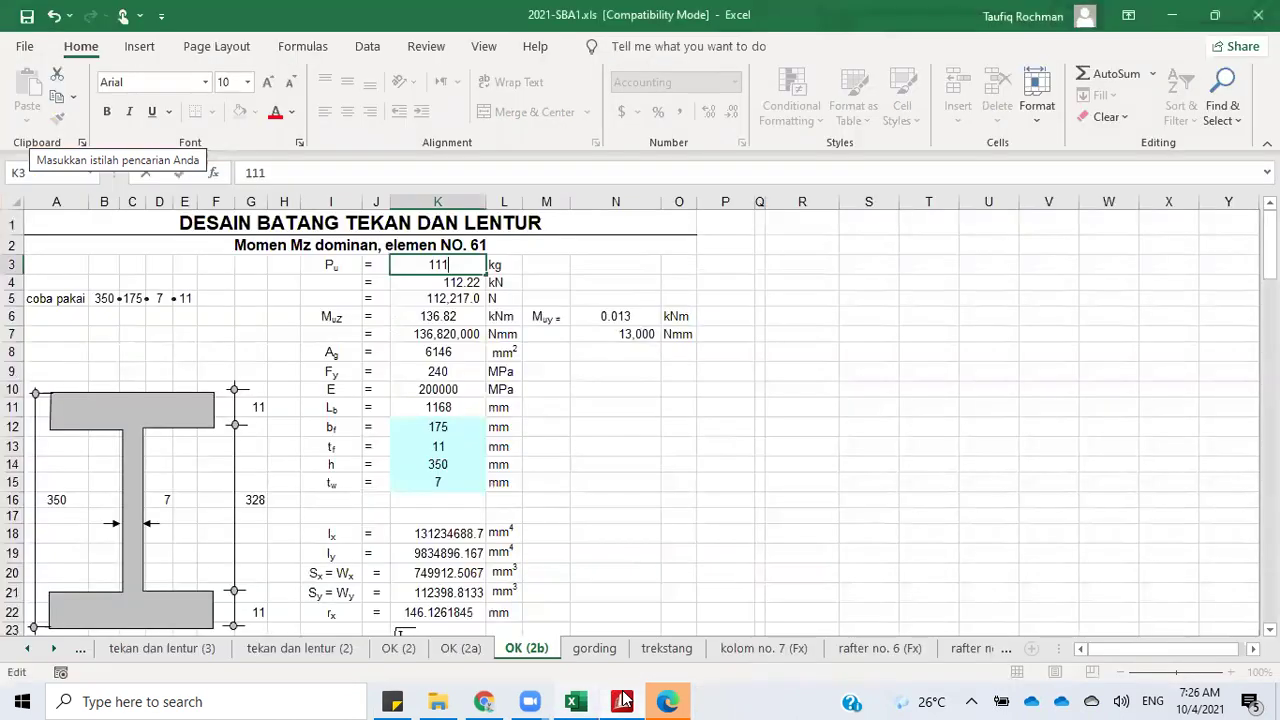
click(621, 701)
text(74.)
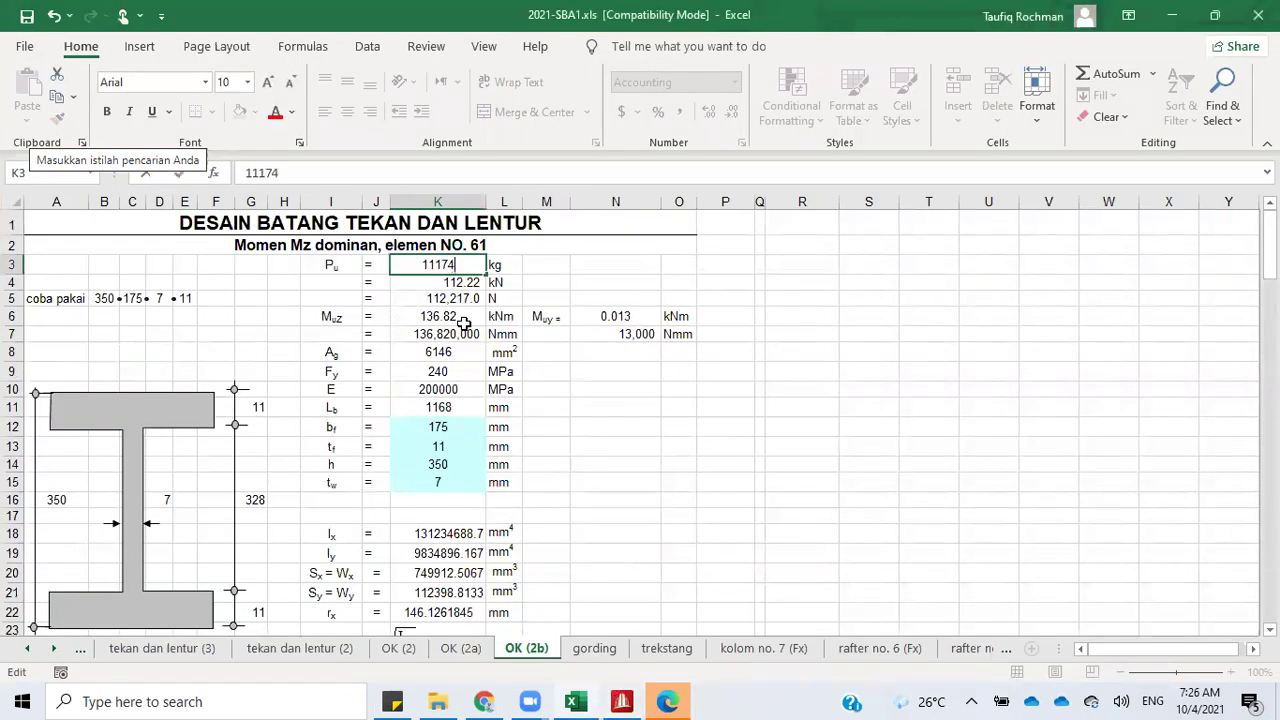
text(10)
click(604, 375)
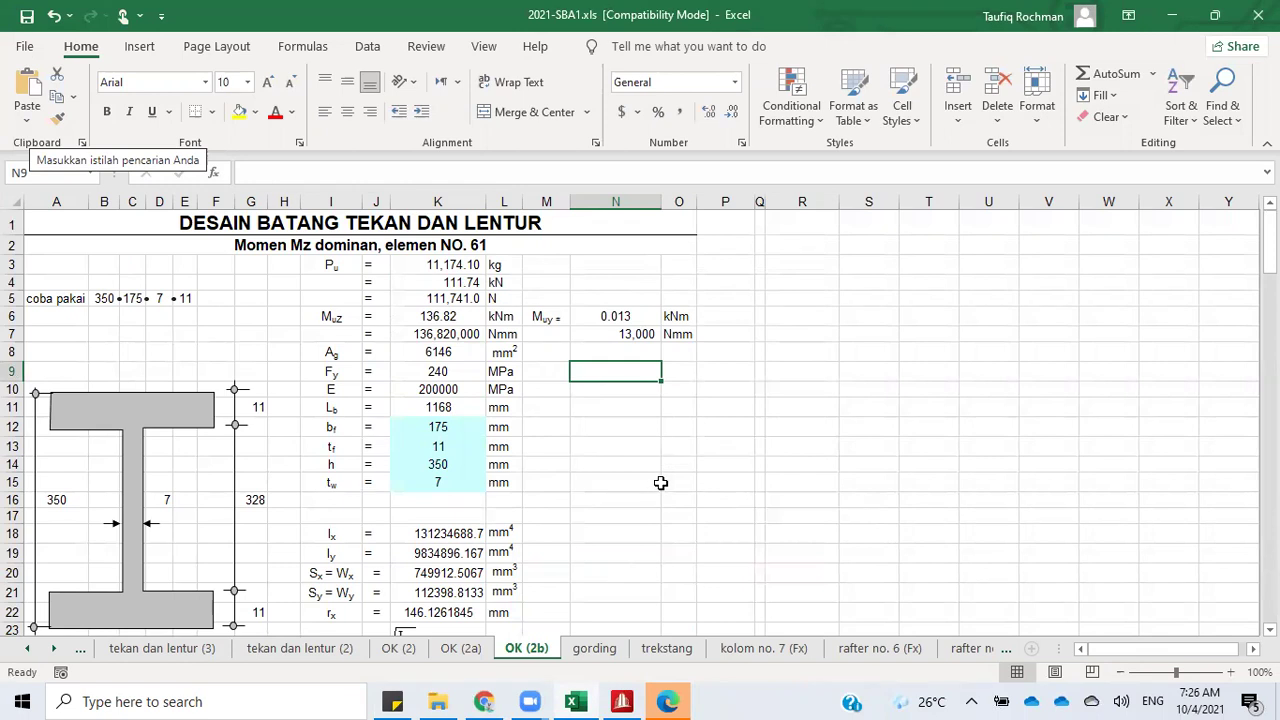
Step: Switch to STAAD.Pro and turn off the displacement display of the whole structure
click(624, 701)
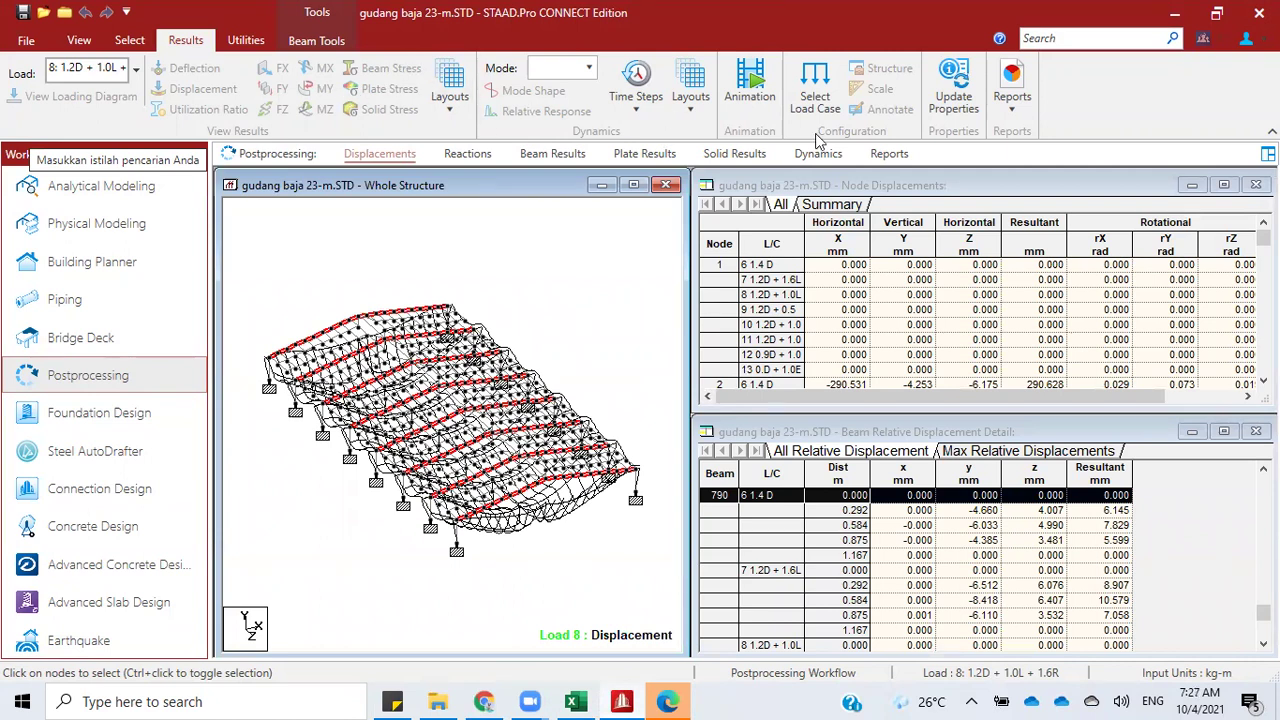
click(1013, 108)
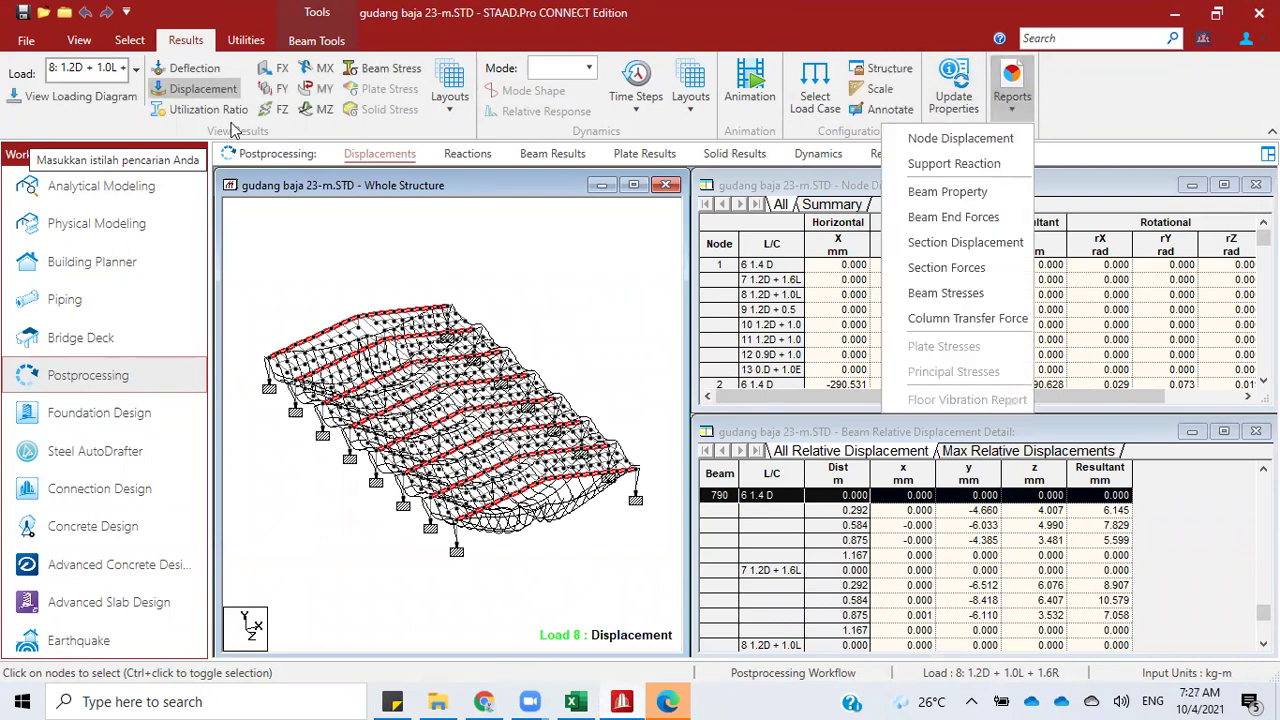
click(203, 89)
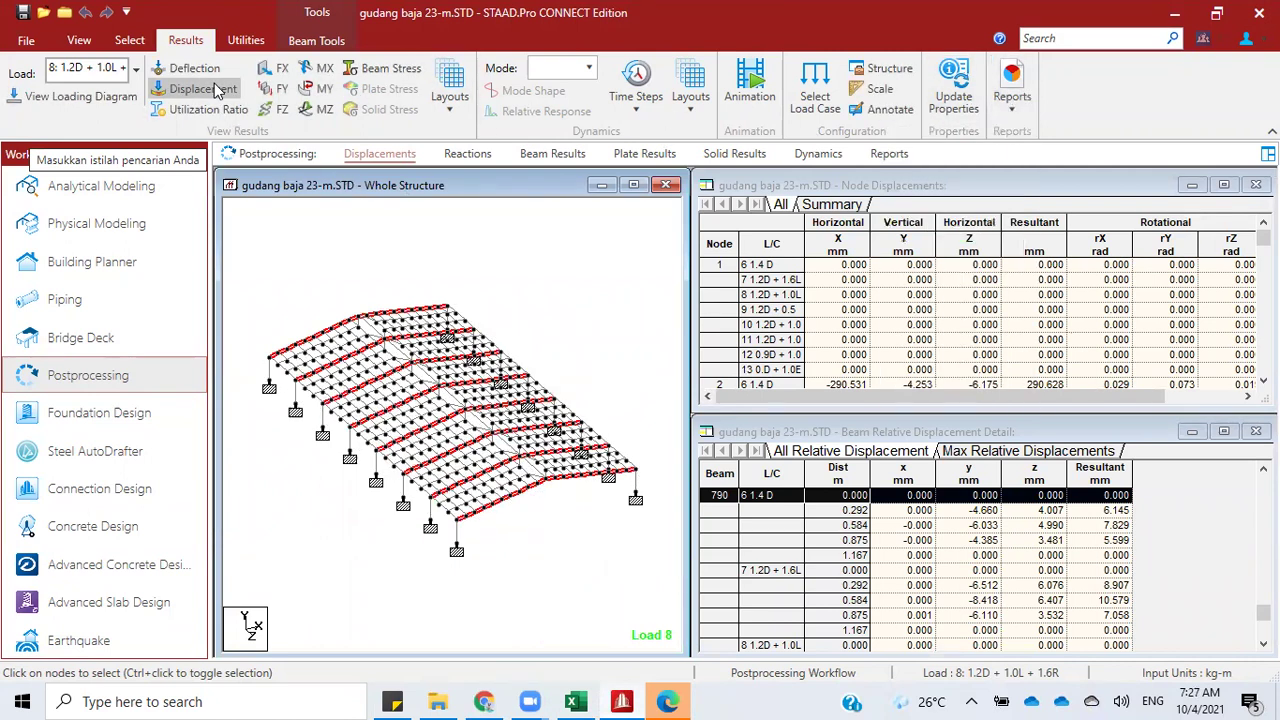
Step: Create the Beam End Forces report again, sorted by absolute axial force for load combinations 6 to 13, and view the available combination loads
click(1013, 110)
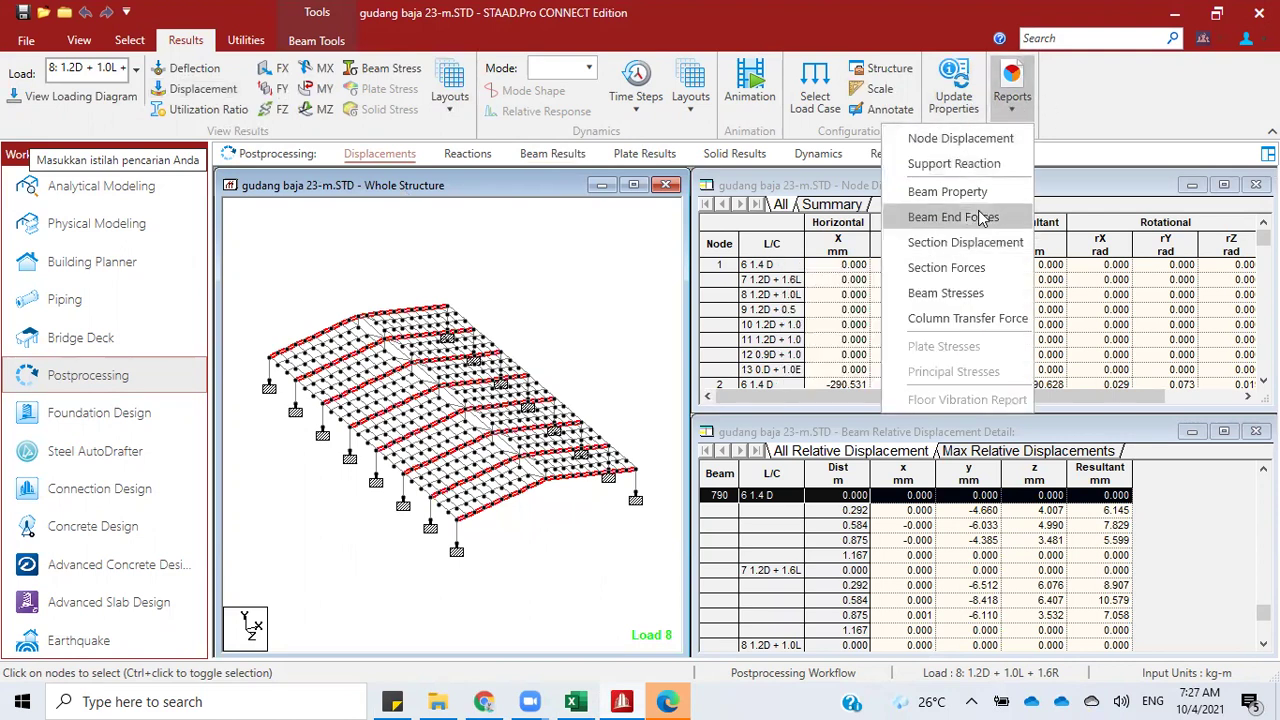
click(980, 217)
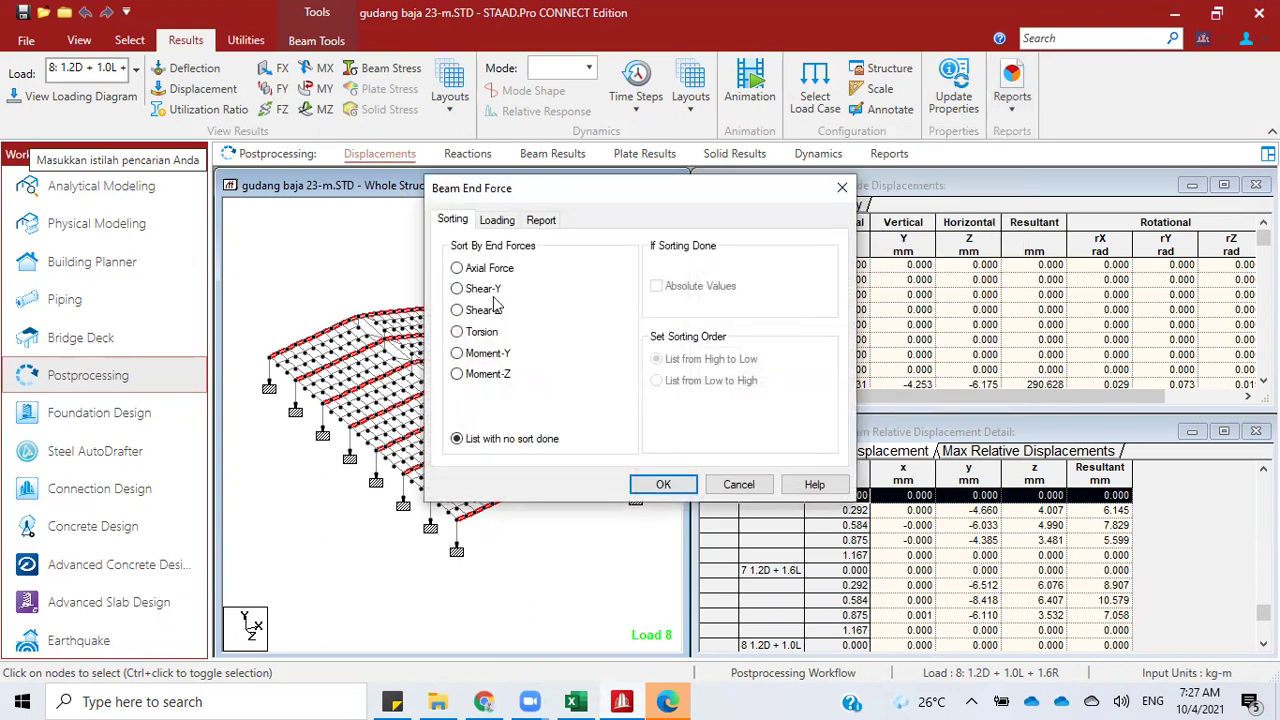
click(456, 270)
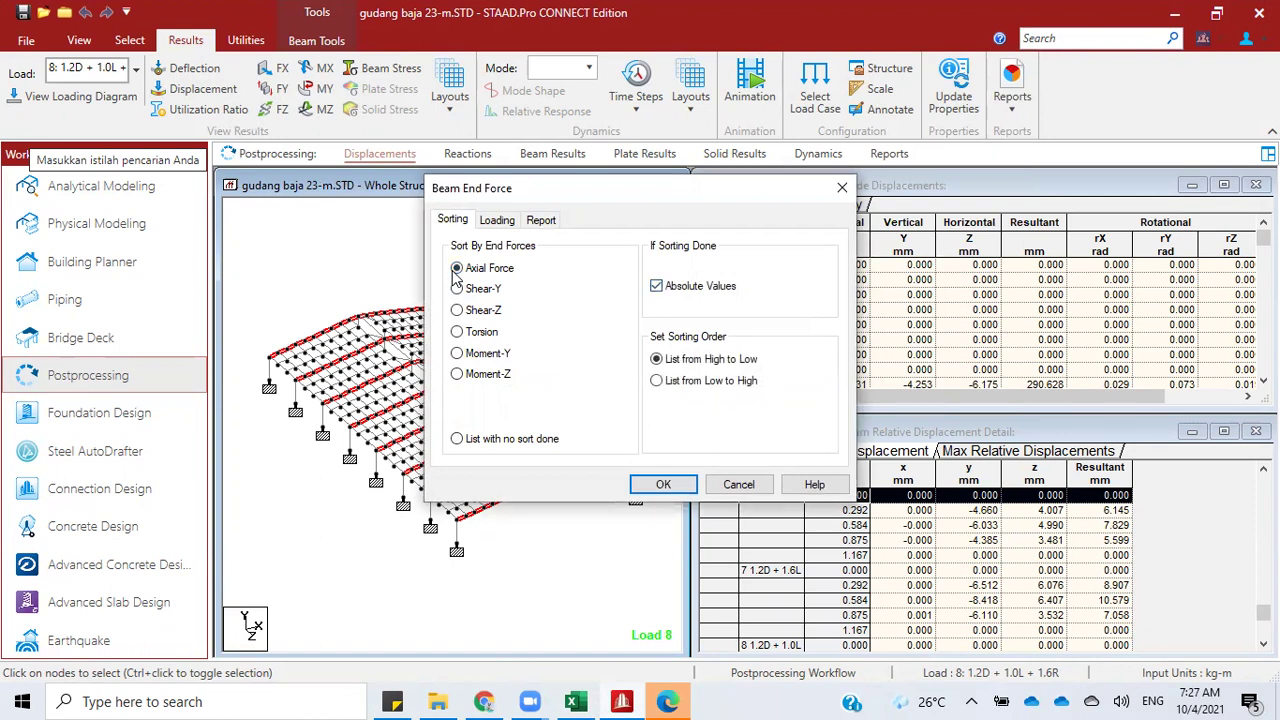
click(497, 220)
click(640, 427)
click(560, 368)
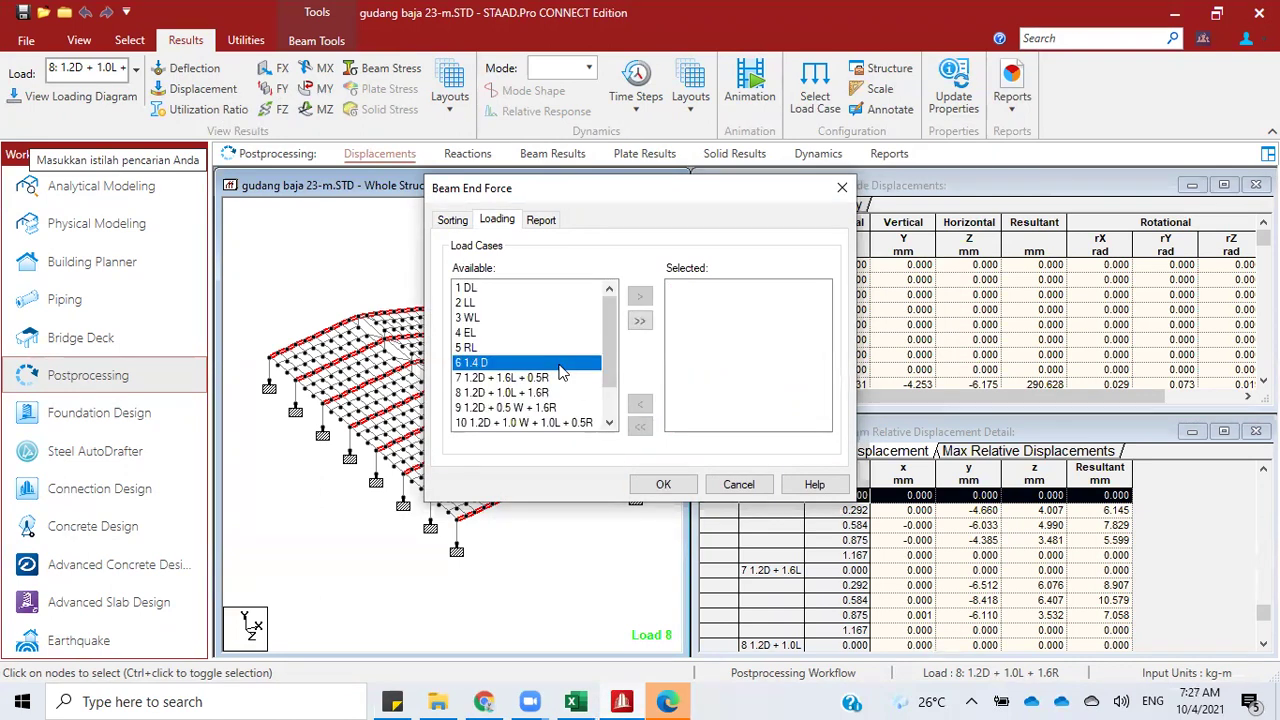
drag(560, 372, 571, 486)
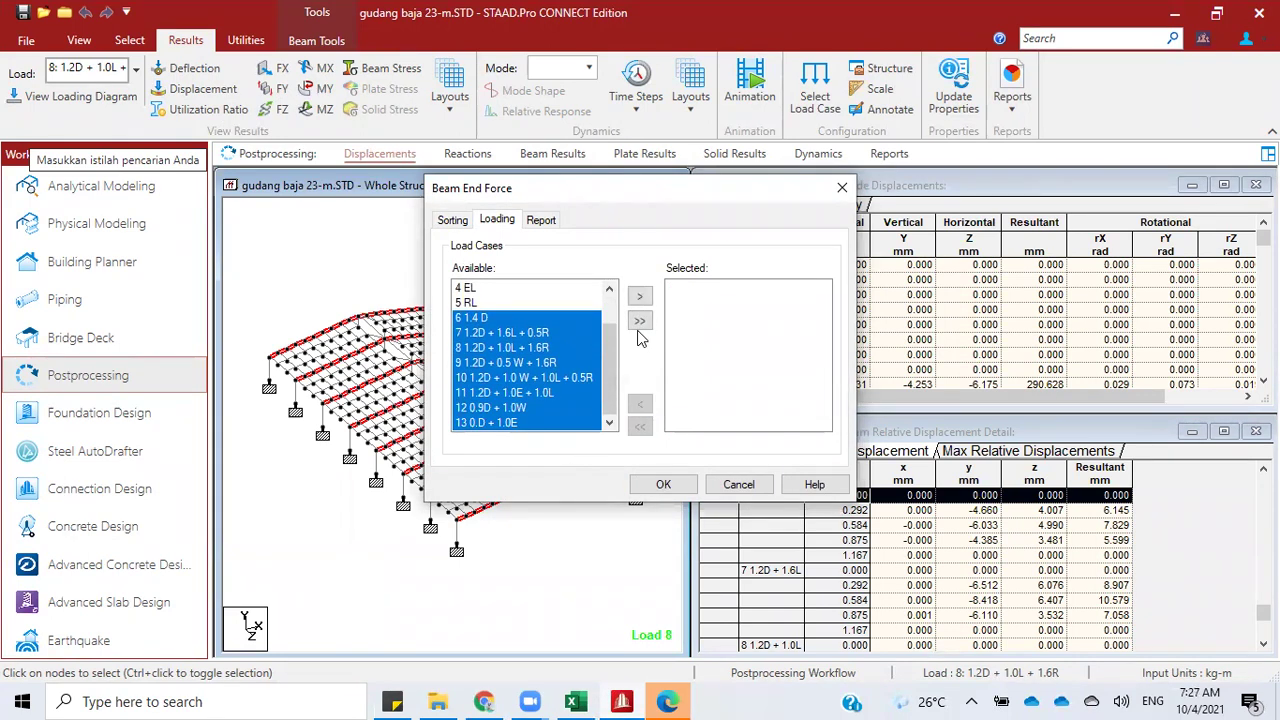
click(640, 296)
click(663, 484)
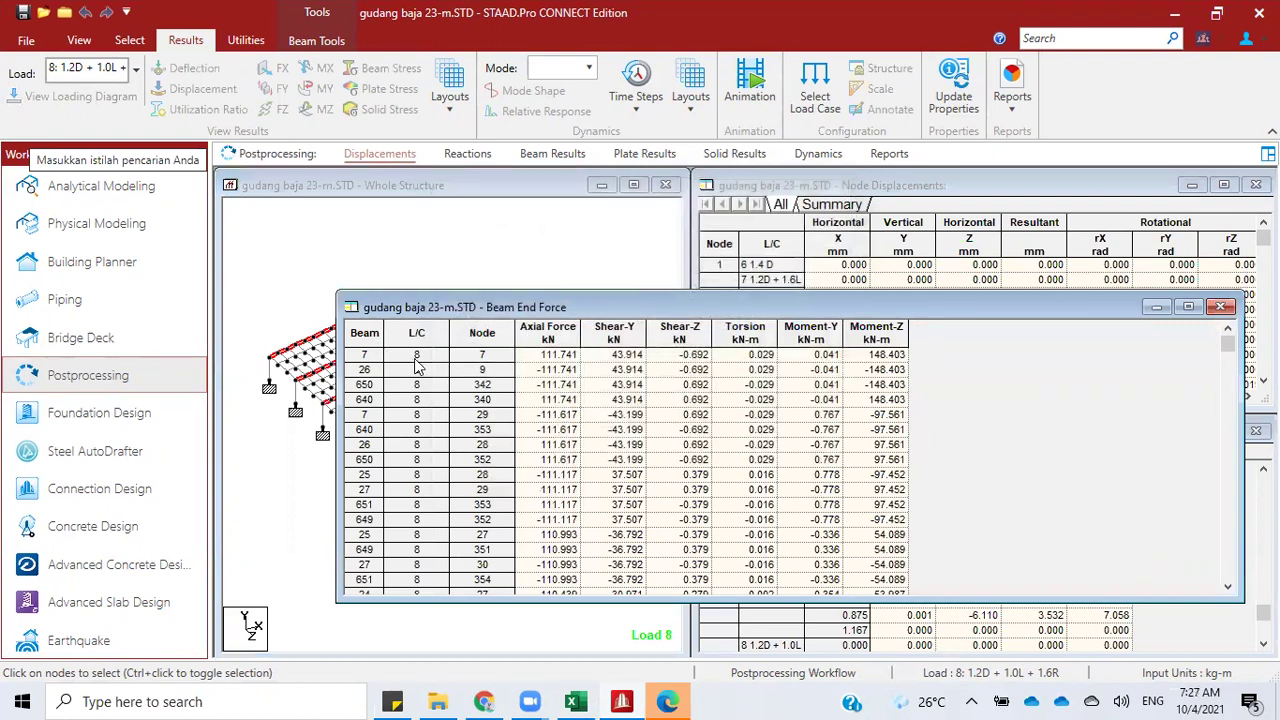
click(137, 68)
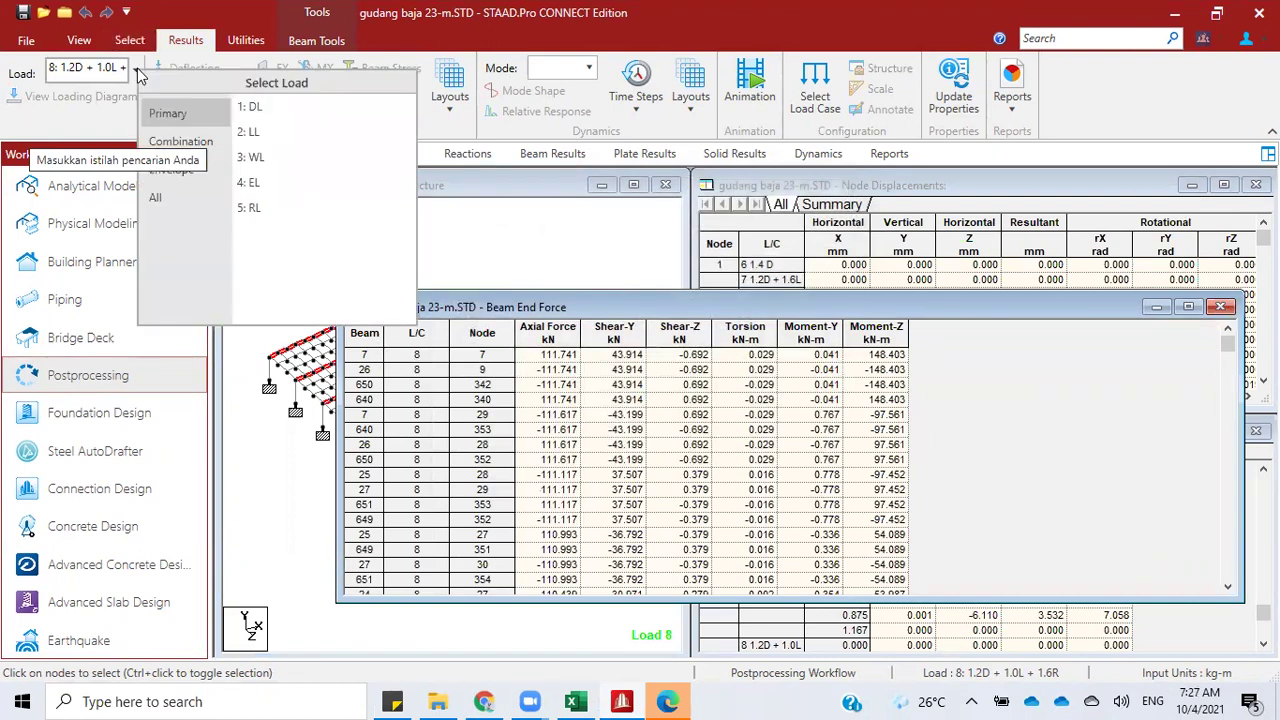
click(178, 143)
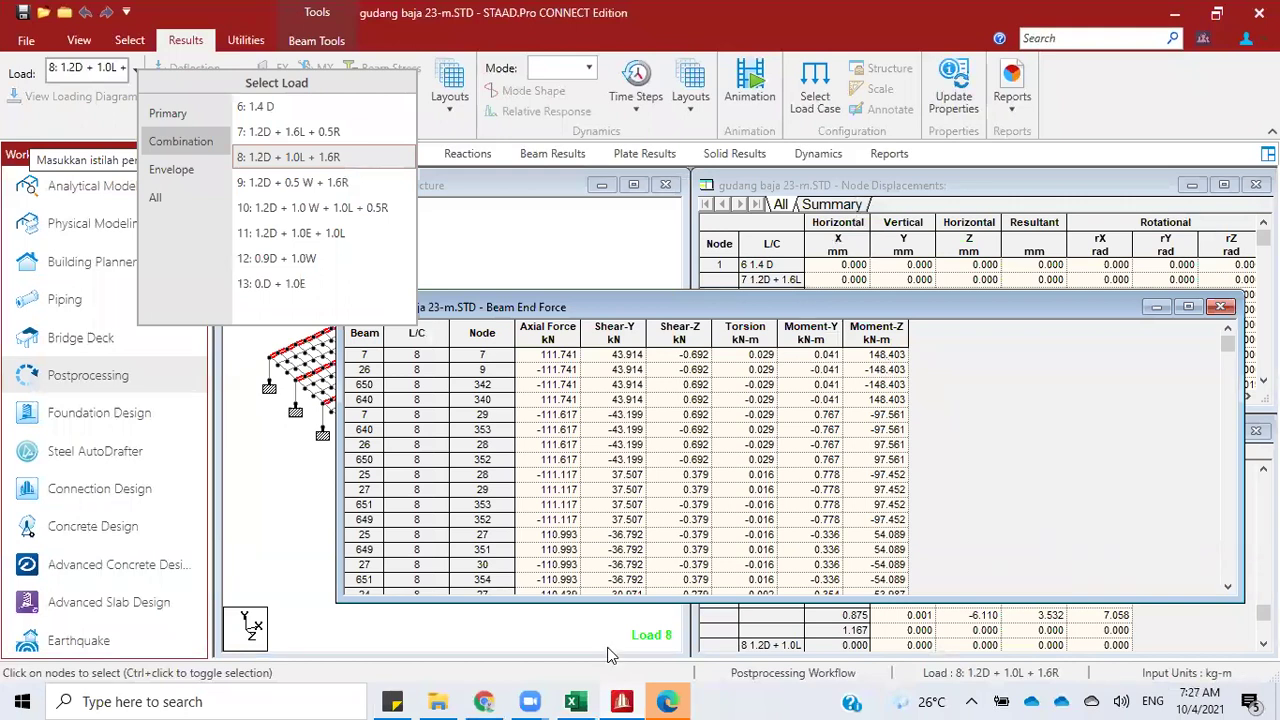
Step: Switch to the Excel workbook and set the moment Muz in cell K6 to 148.4 kNm
mouse_move(622, 700)
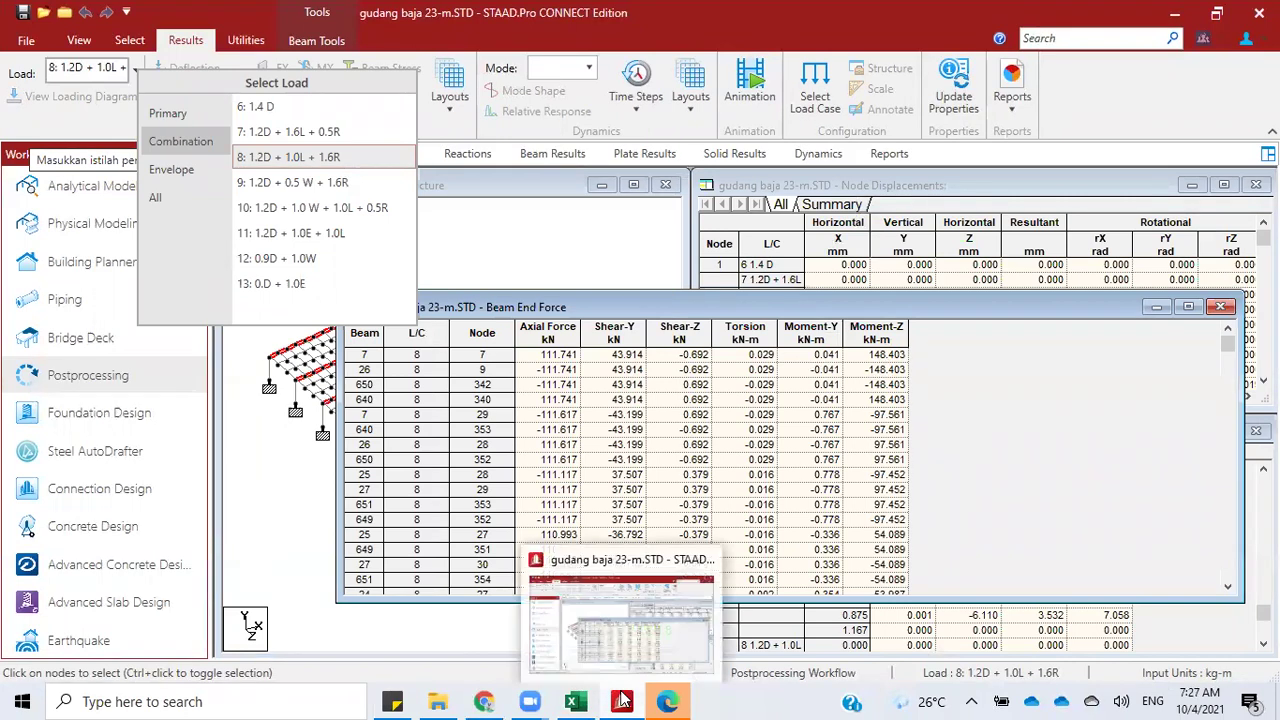
click(566, 555)
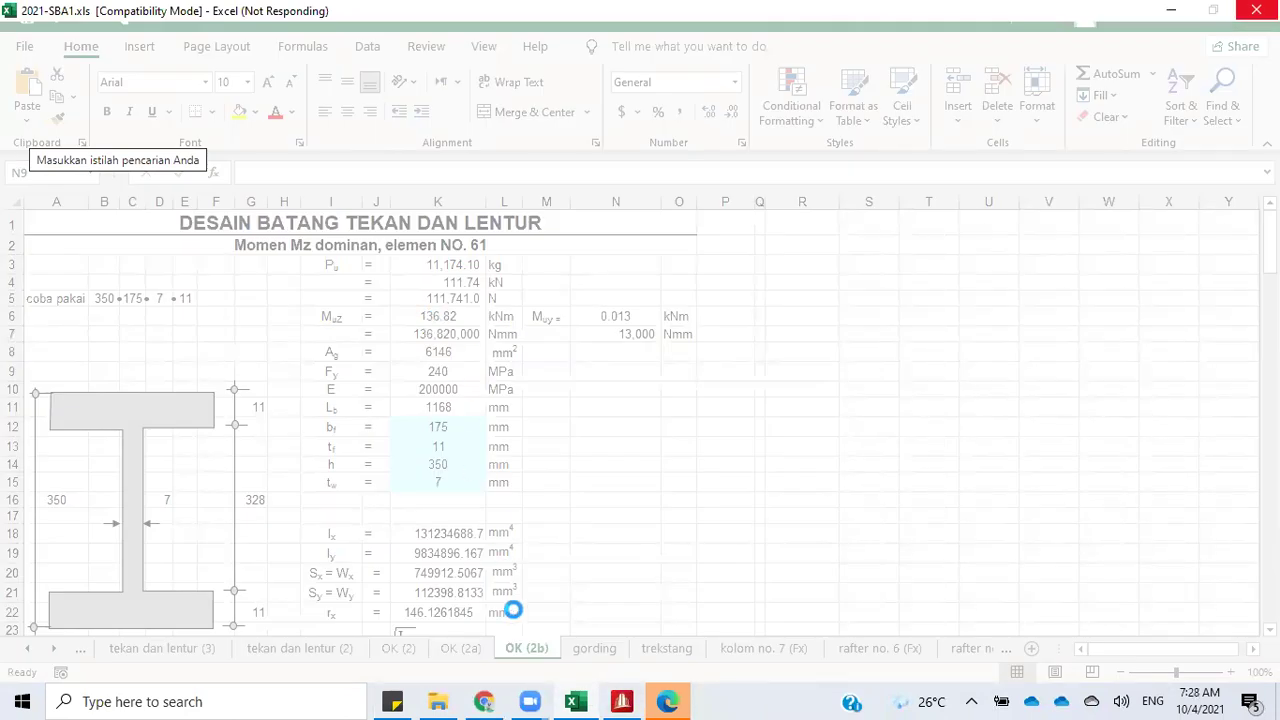
click(575, 700)
click(575, 700)
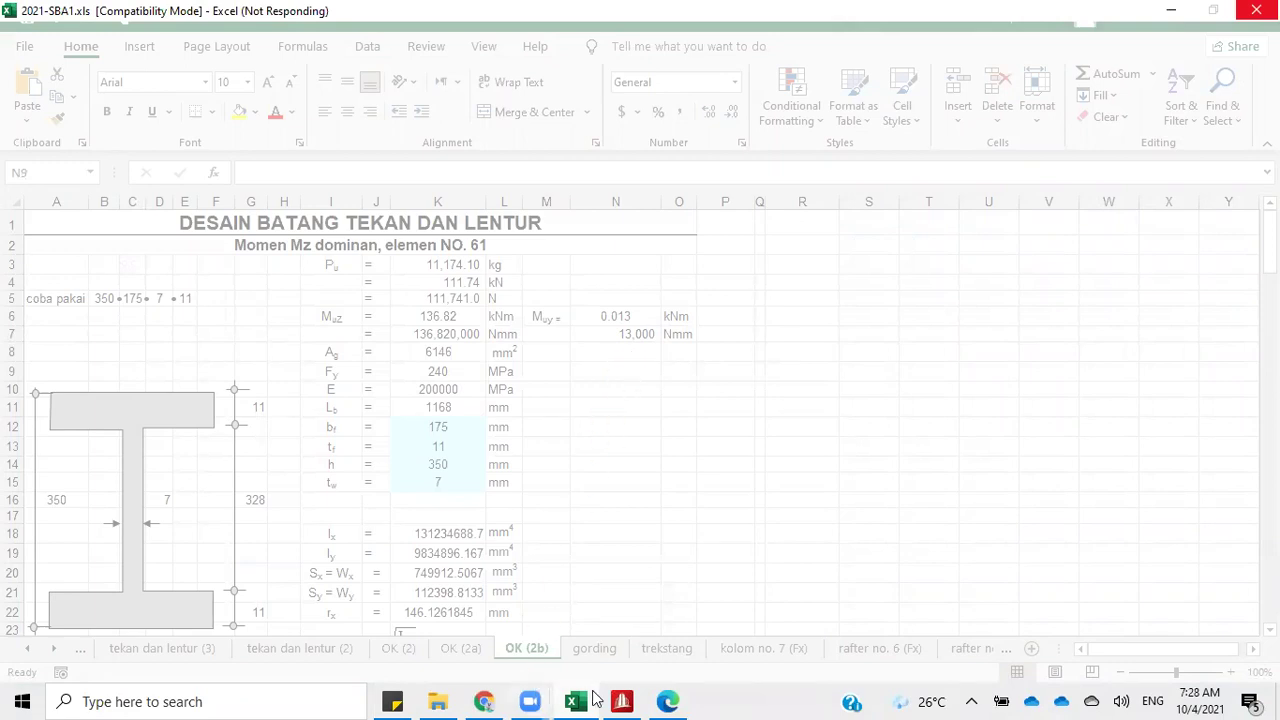
mouse_move(580, 699)
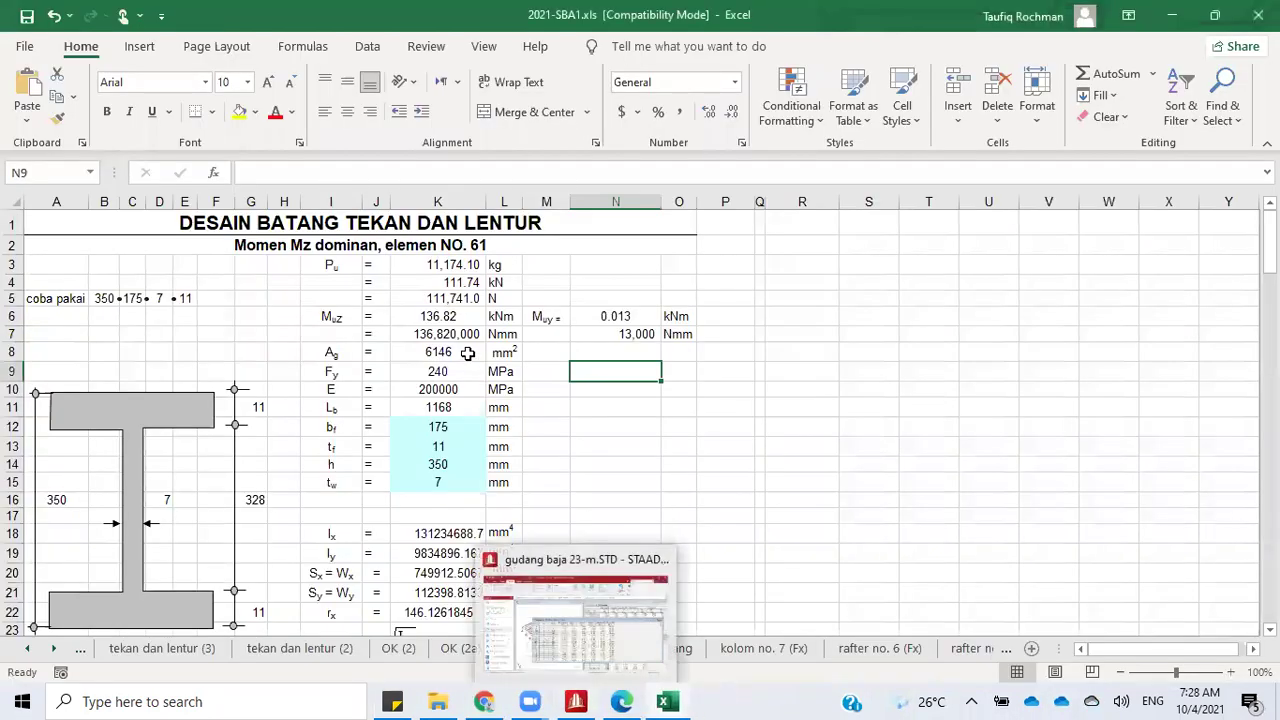
click(467, 353)
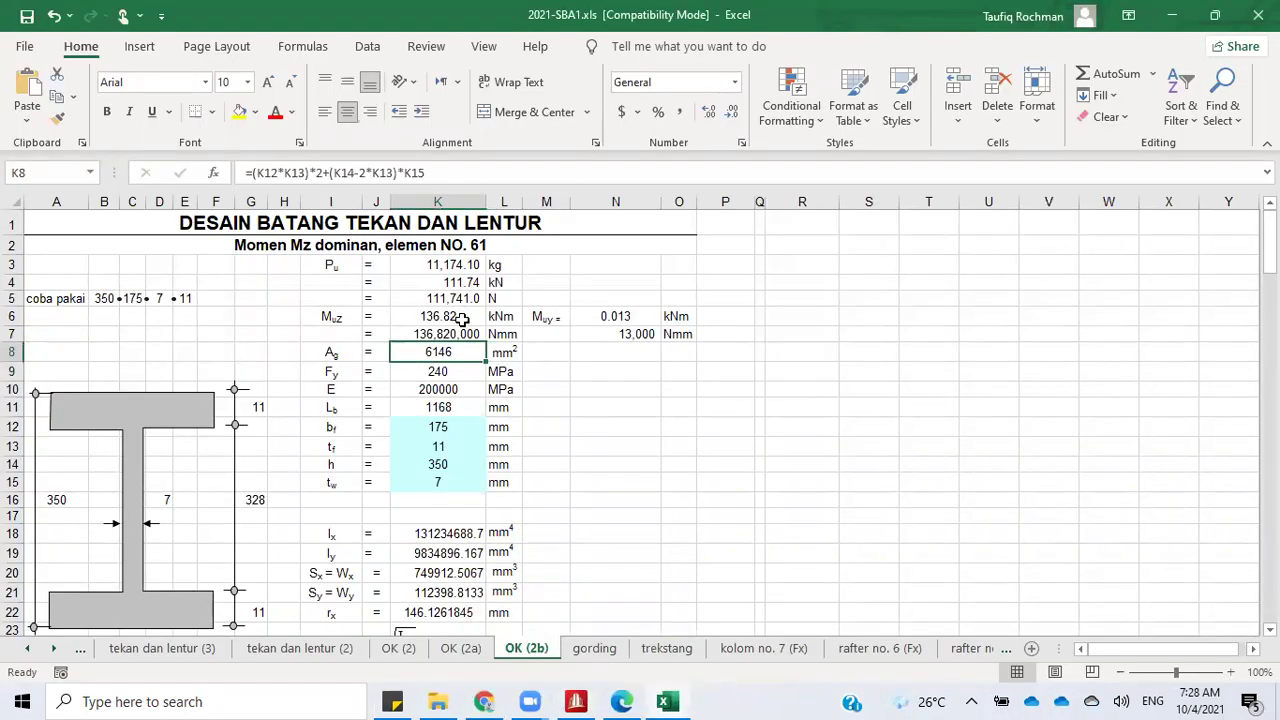
click(463, 318)
text(1)
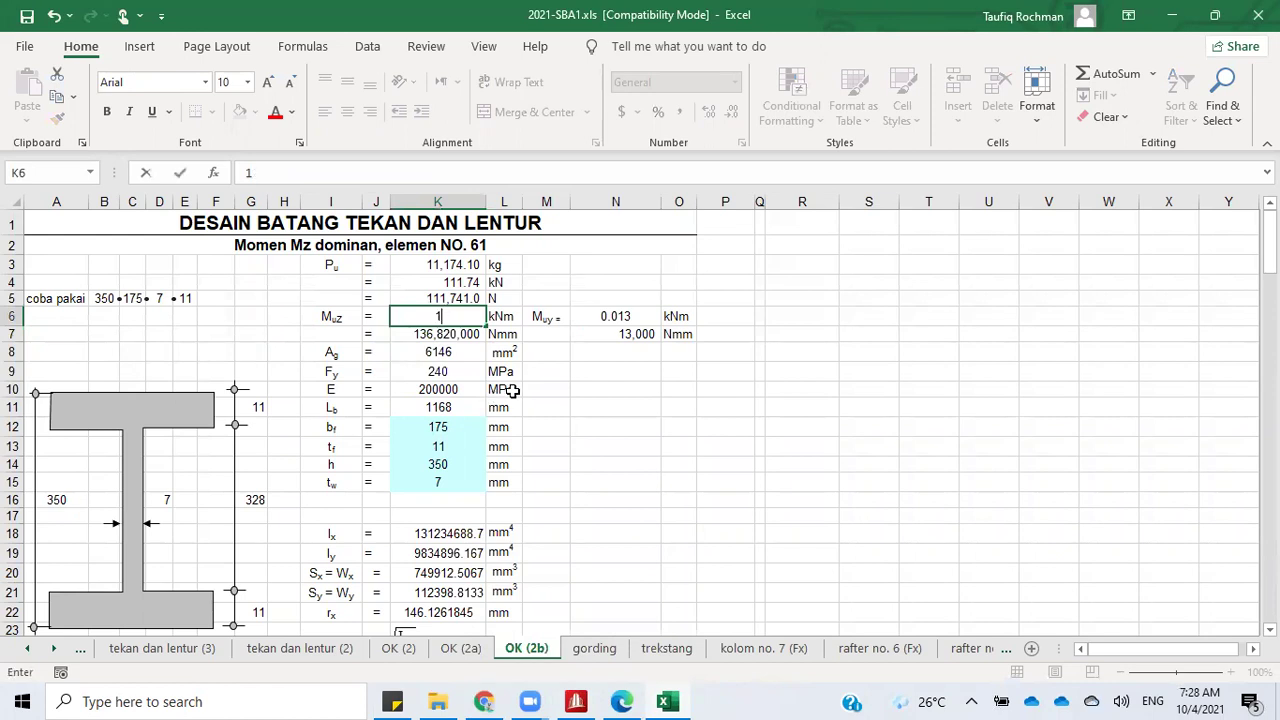
text(248.4)
click(573, 397)
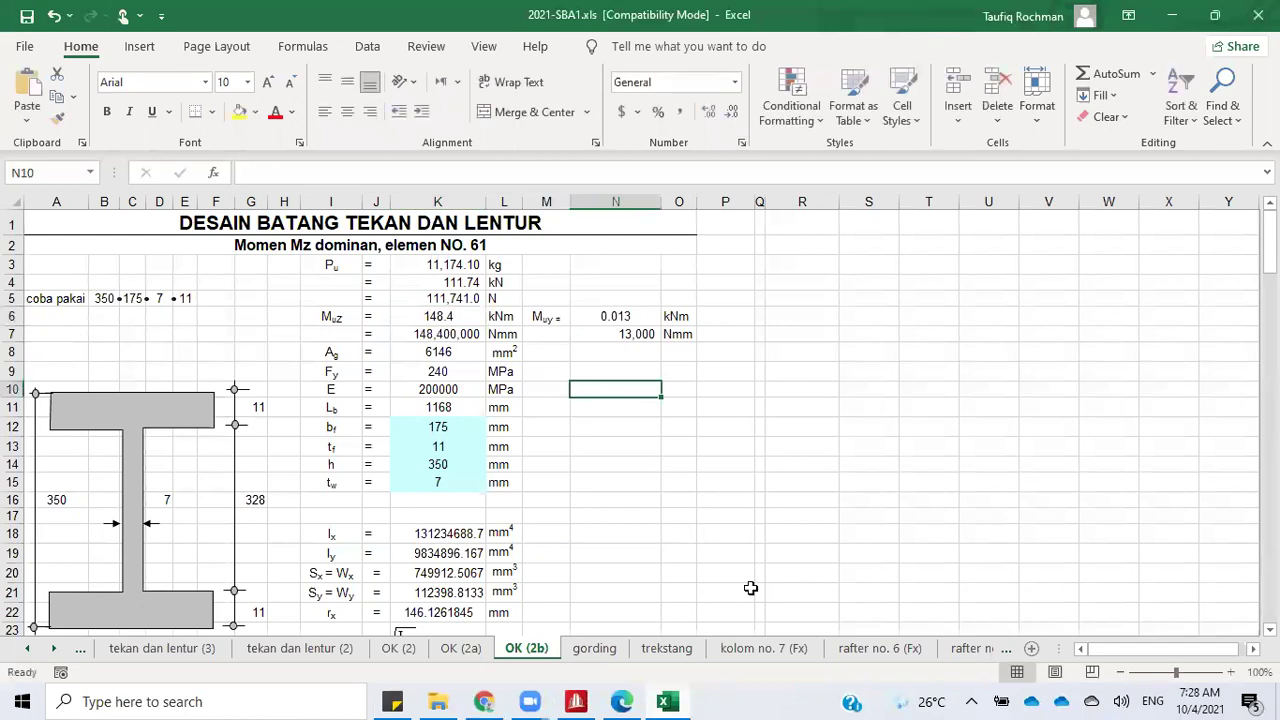
Step: Switch to STAAD.Pro, turn off the displacement display, and set up a Beam End Forces report sorted by absolute axial force
click(576, 701)
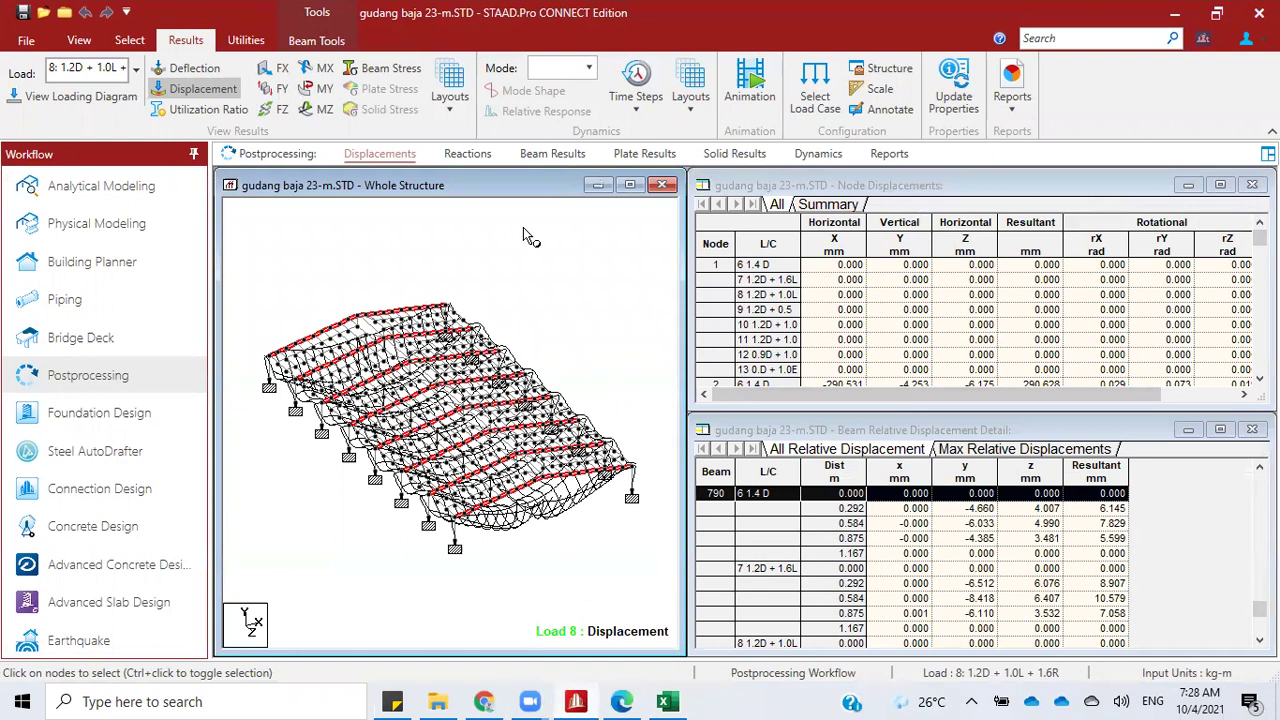
click(218, 92)
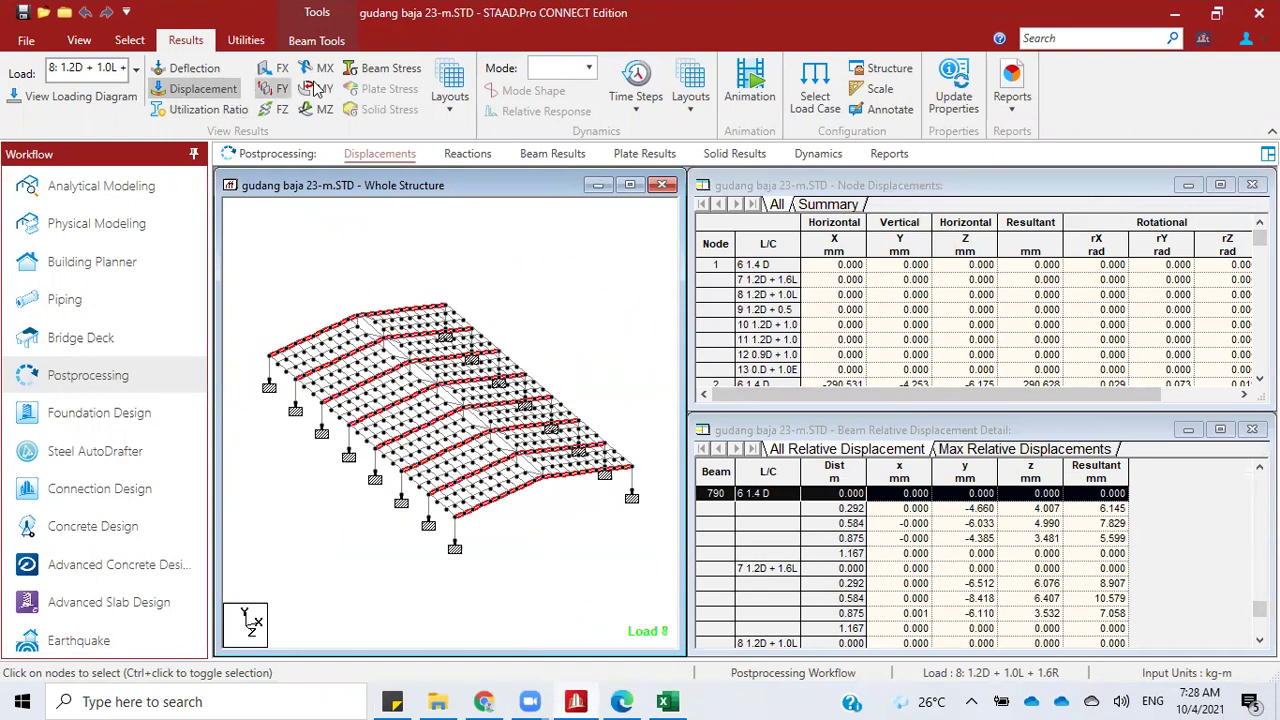
click(1011, 105)
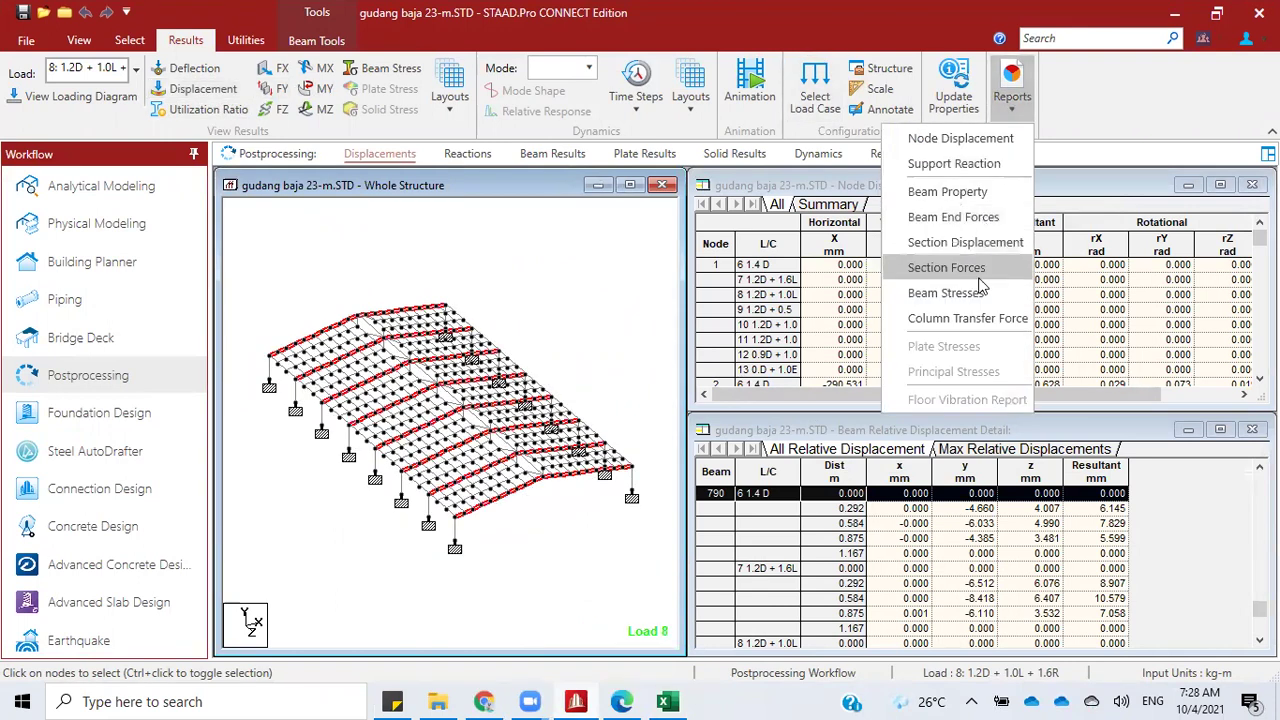
click(962, 217)
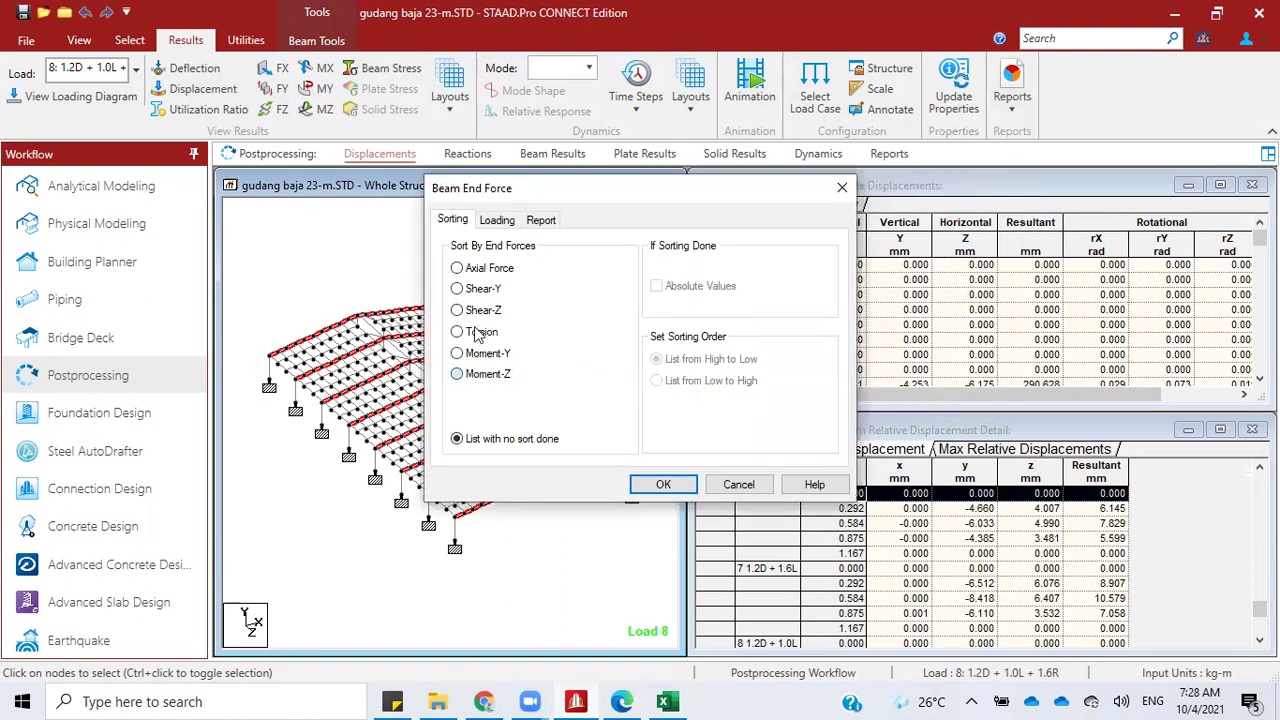
key(Down)
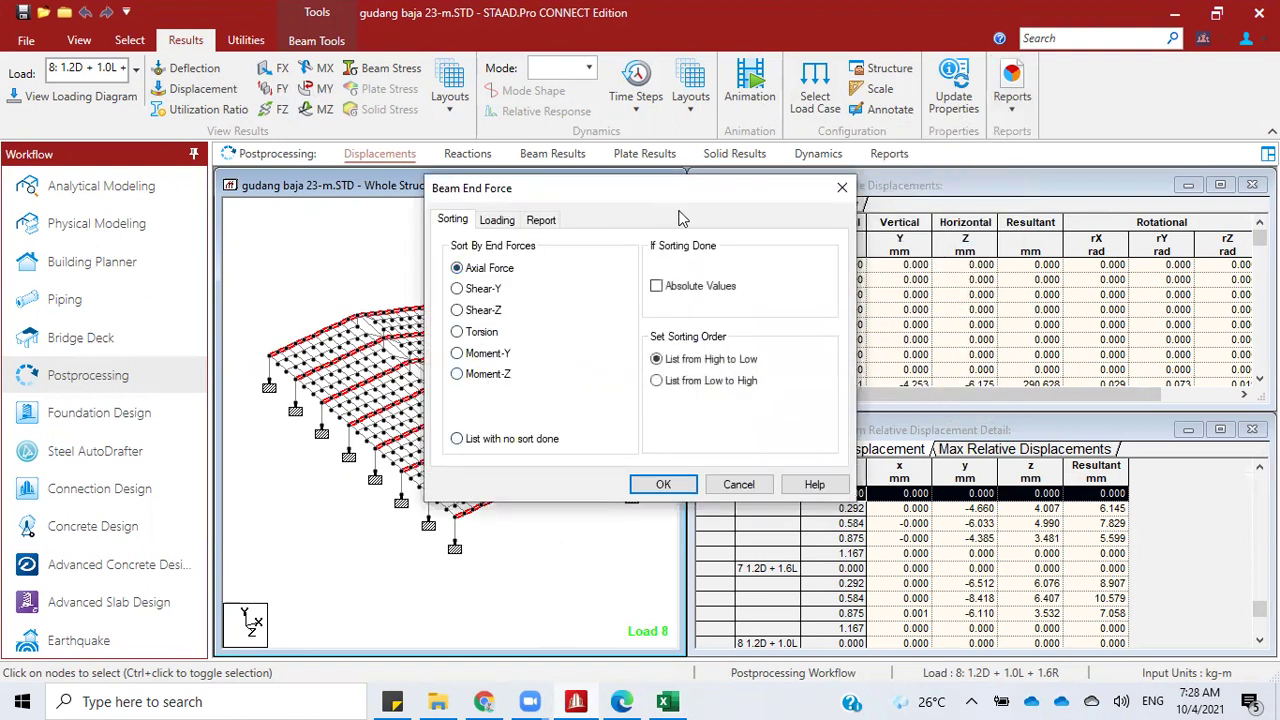
drag(725, 201, 700, 238)
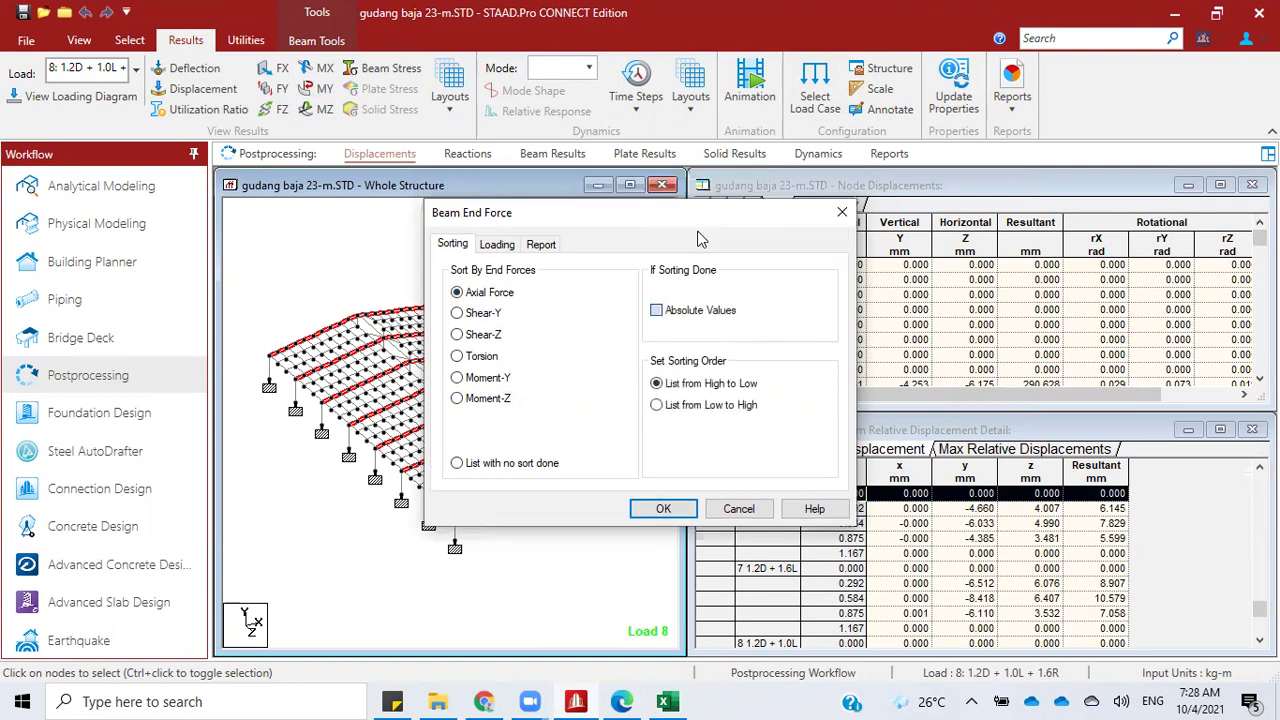
Step: Include load combinations 6 to 13 in the Beam End Forces report and generate it
click(497, 244)
click(640, 451)
drag(570, 375, 573, 442)
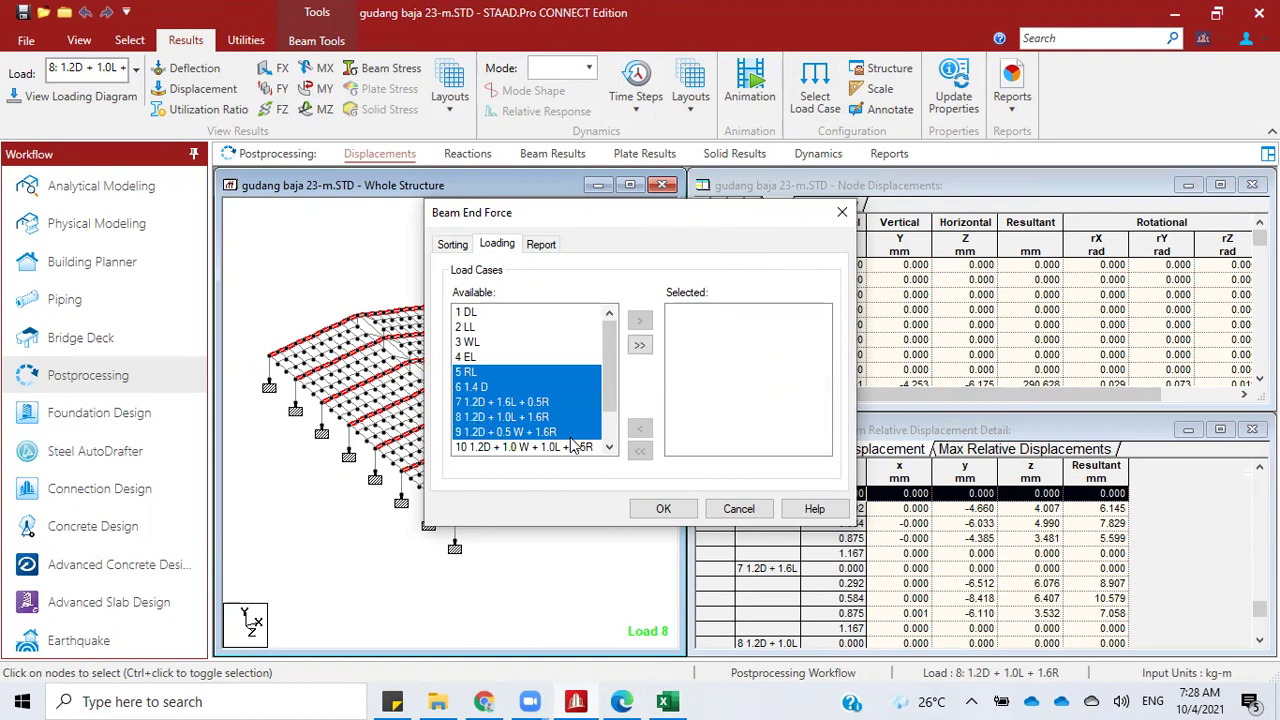
drag(560, 388, 537, 511)
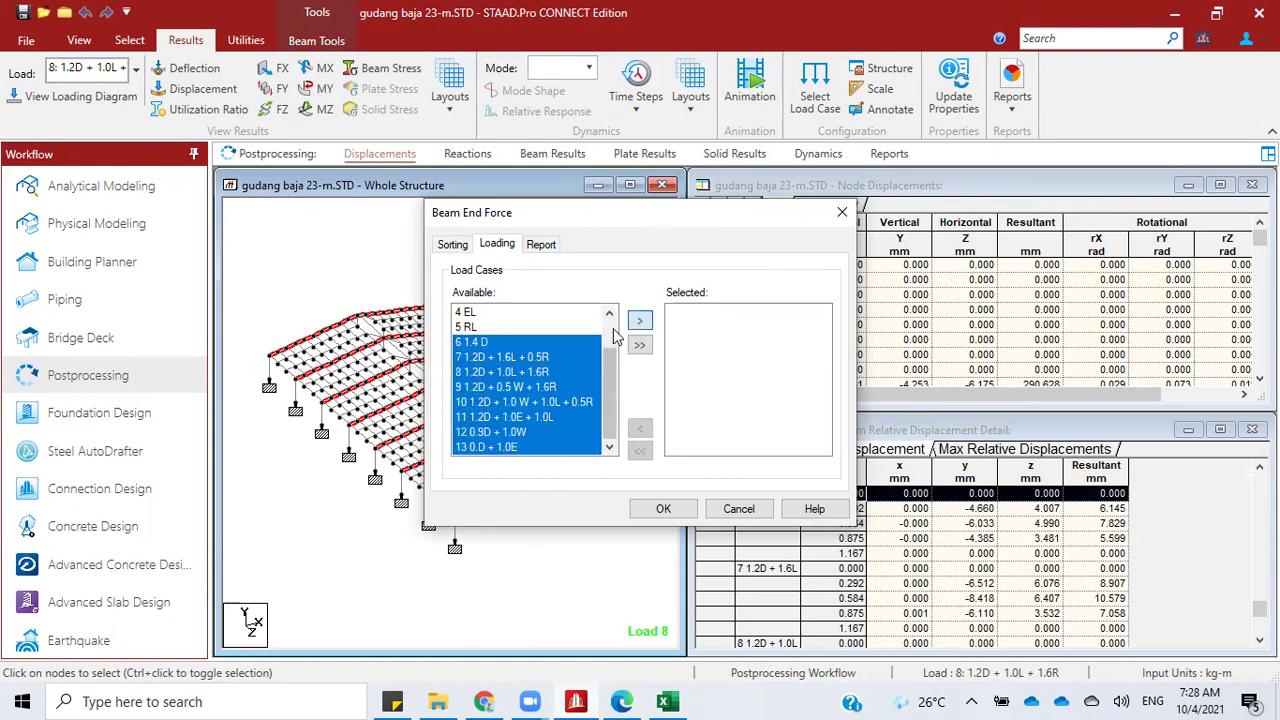
click(640, 320)
click(663, 508)
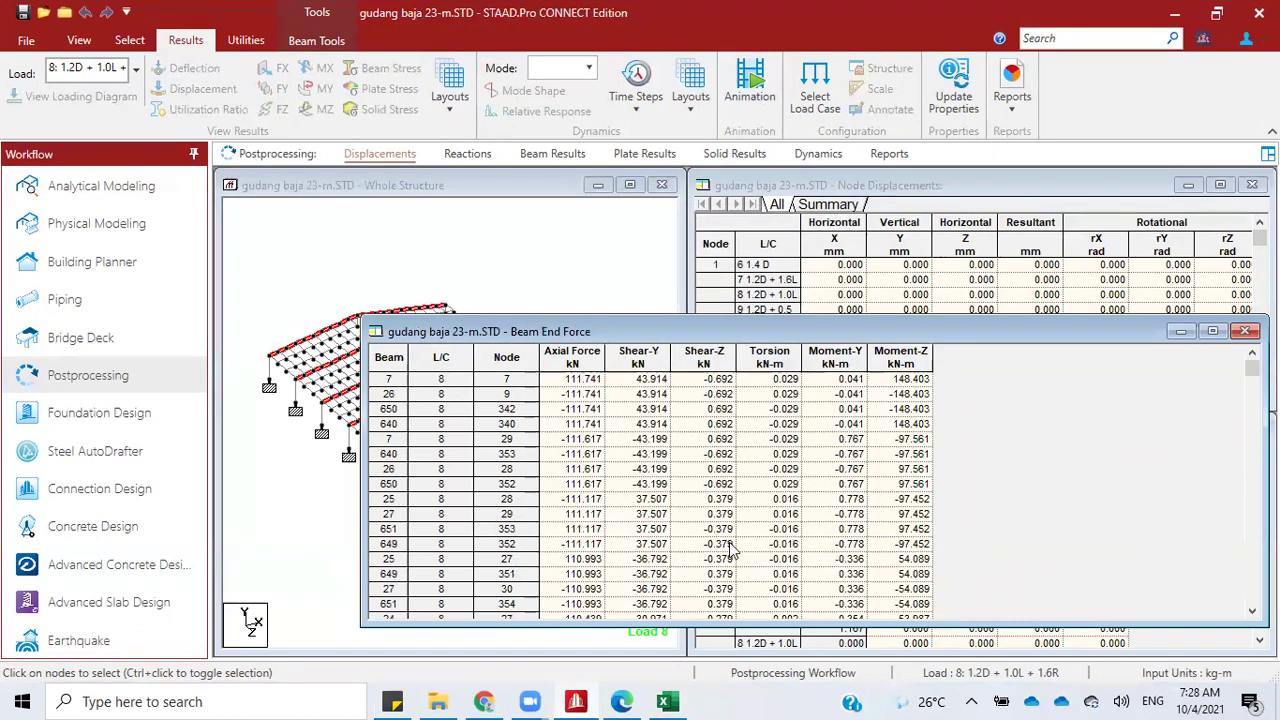
Step: Switch to the Excel workbook and set the moment Muy in cell N6 of sheet OK (2b) to 0.041 kNm
mouse_move(665, 700)
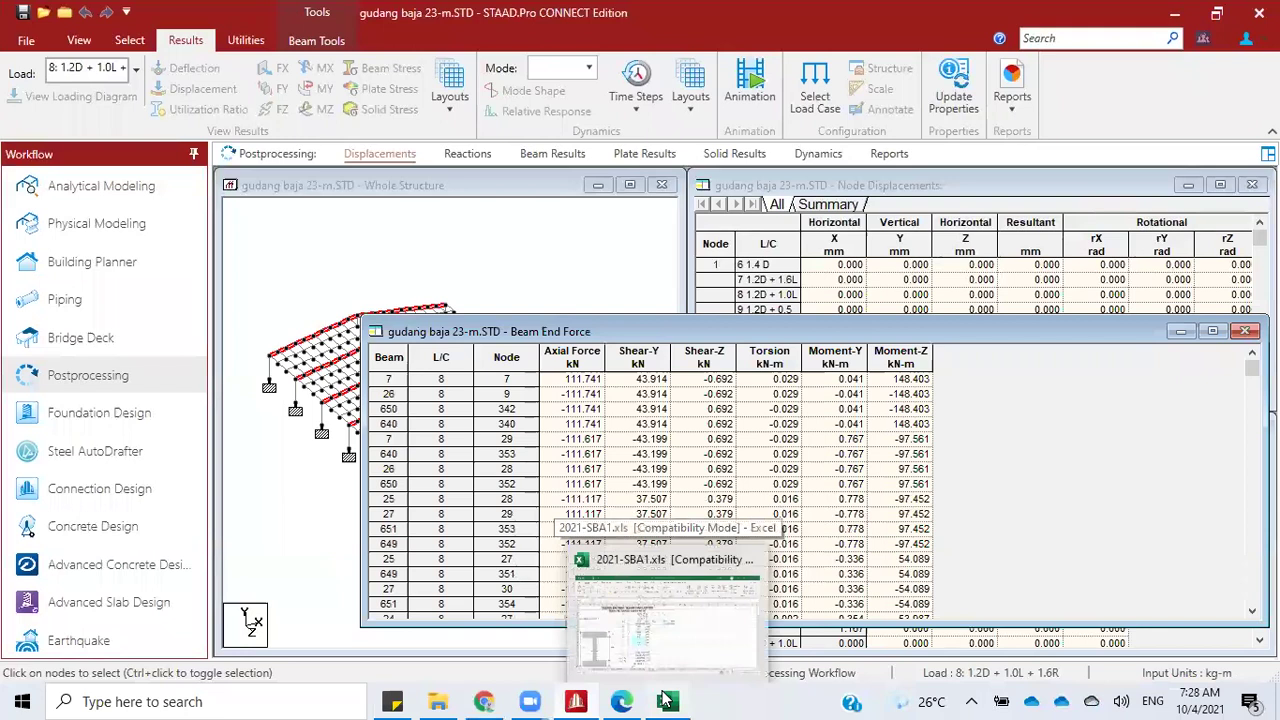
click(665, 700)
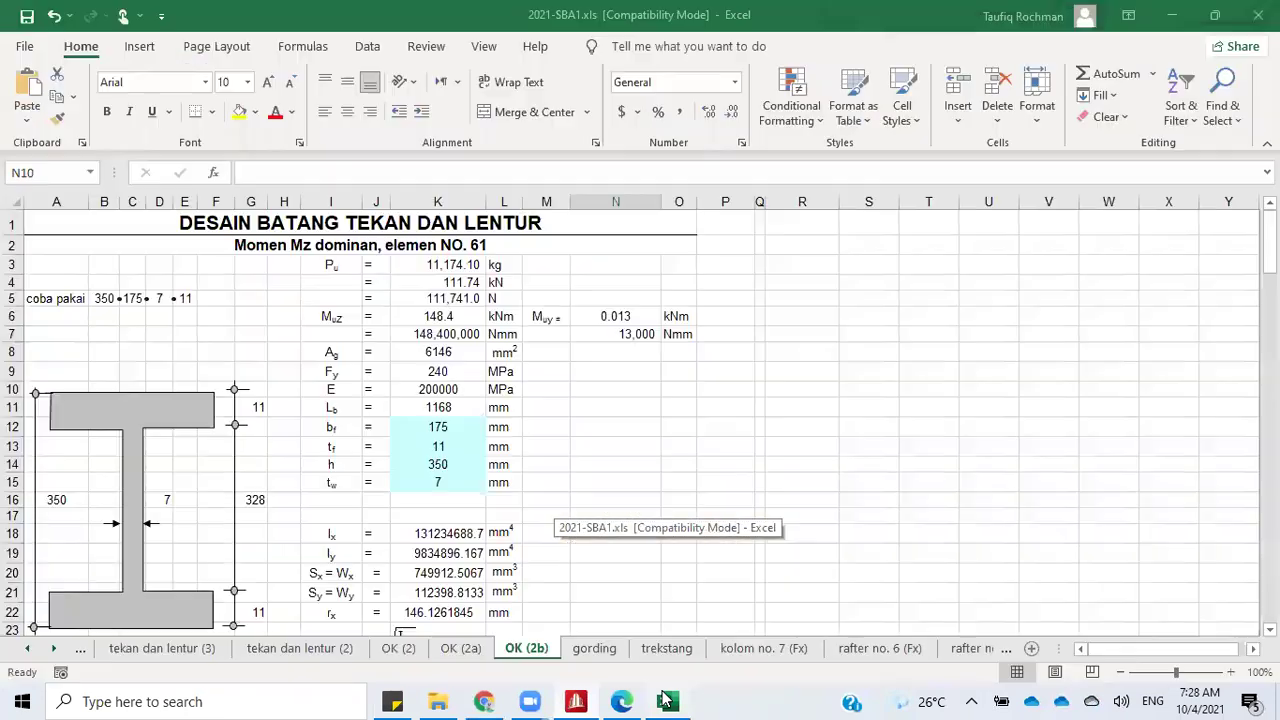
click(637, 322)
double_click(638, 324)
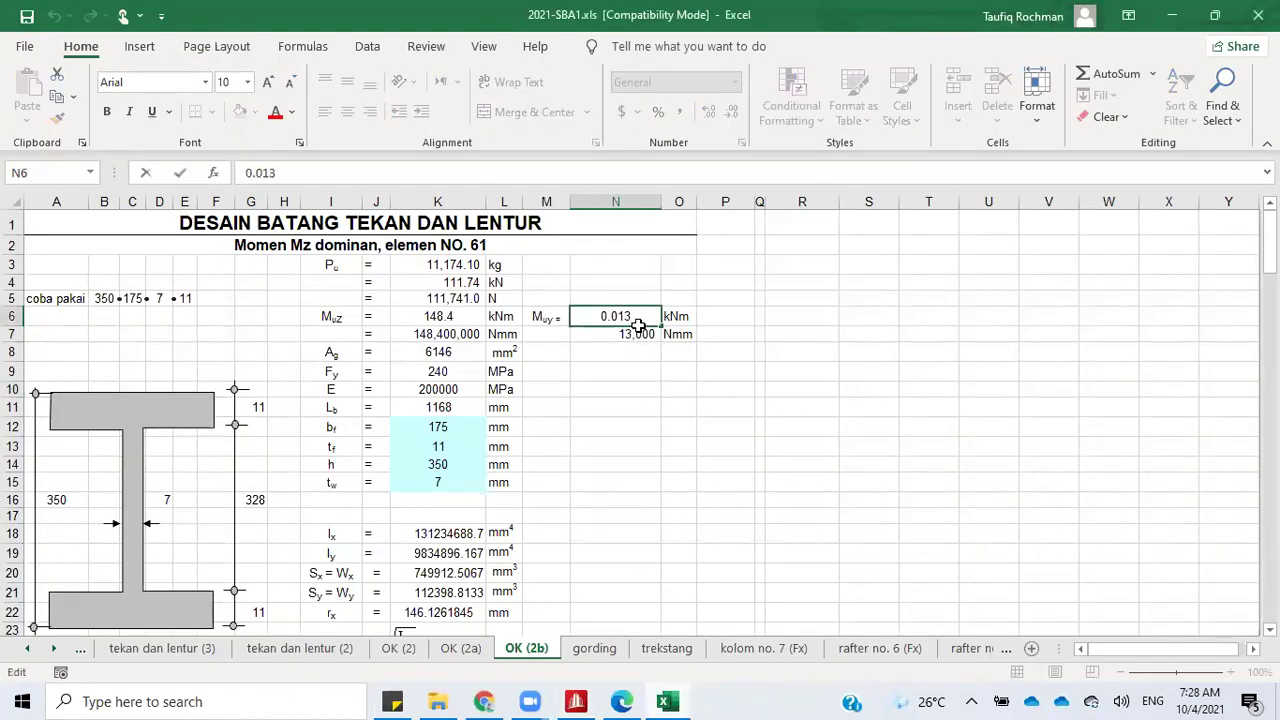
text(41)
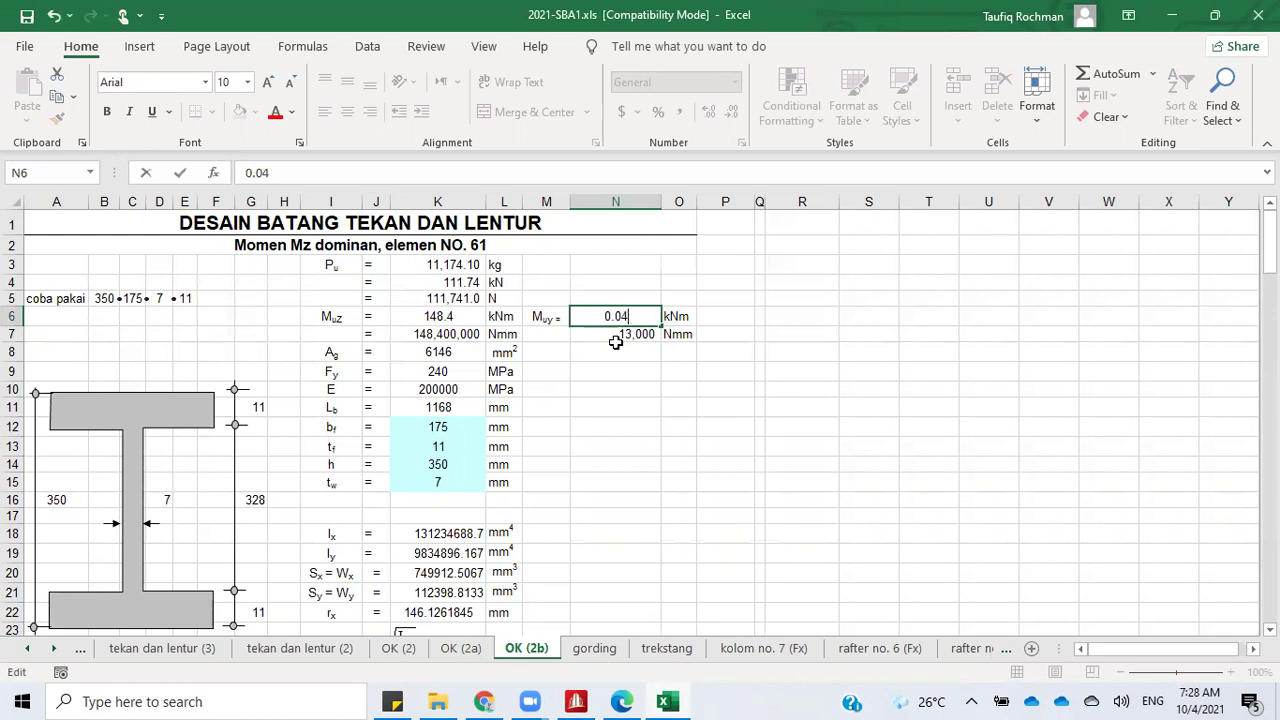
click(615, 415)
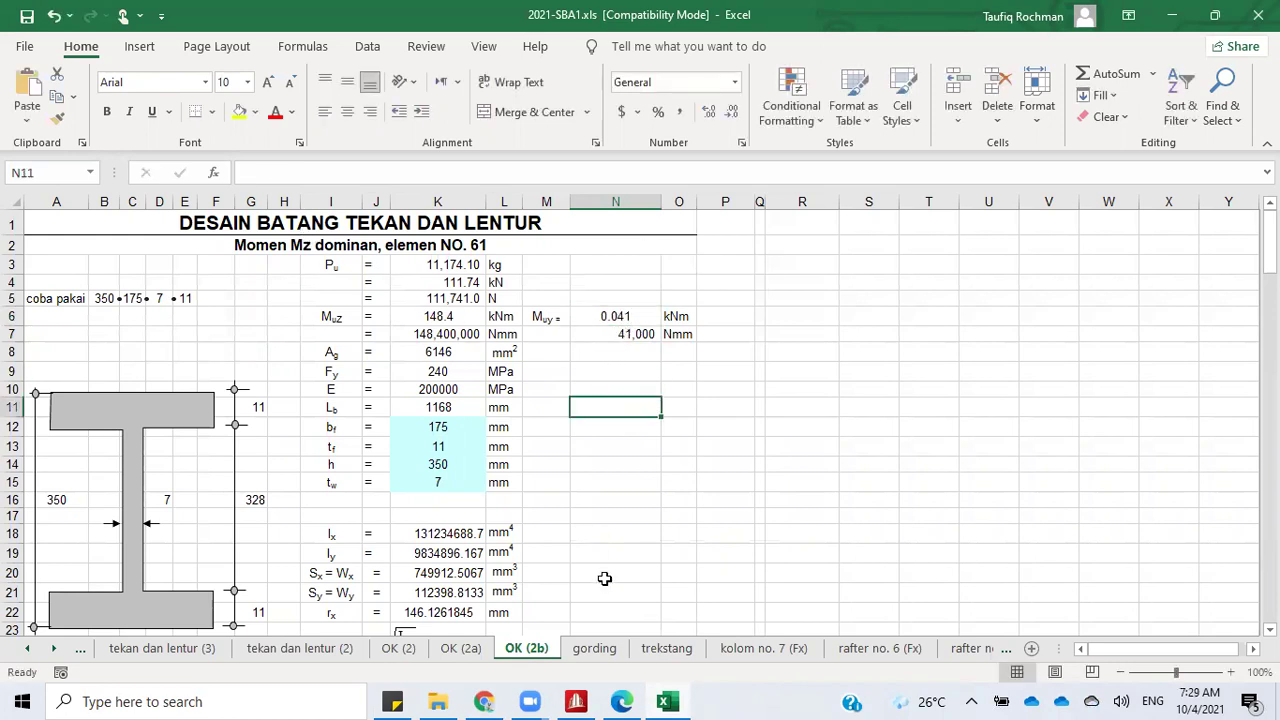
Step: Copy the two title rows from the top of sheet OK (2a) over the title rows of sheet OK (2b)
click(468, 648)
scroll(425, 252, up, 20)
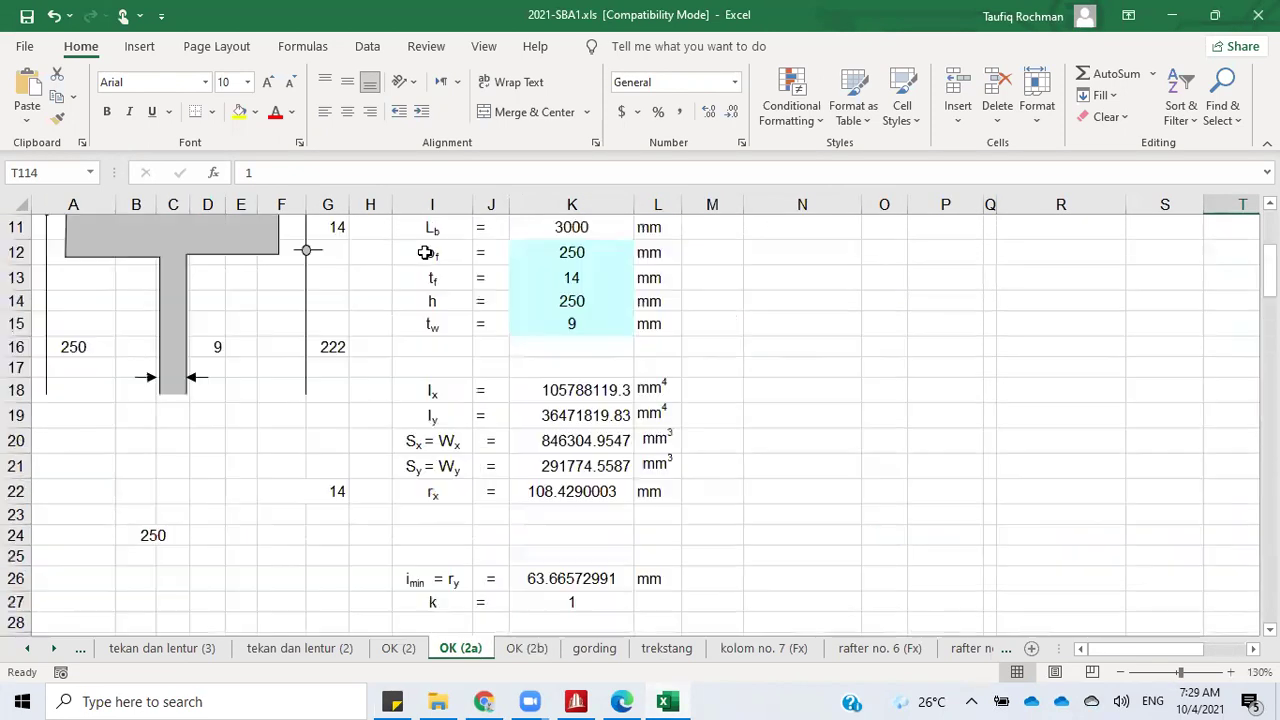
scroll(425, 252, up, 3)
drag(425, 228, 425, 255)
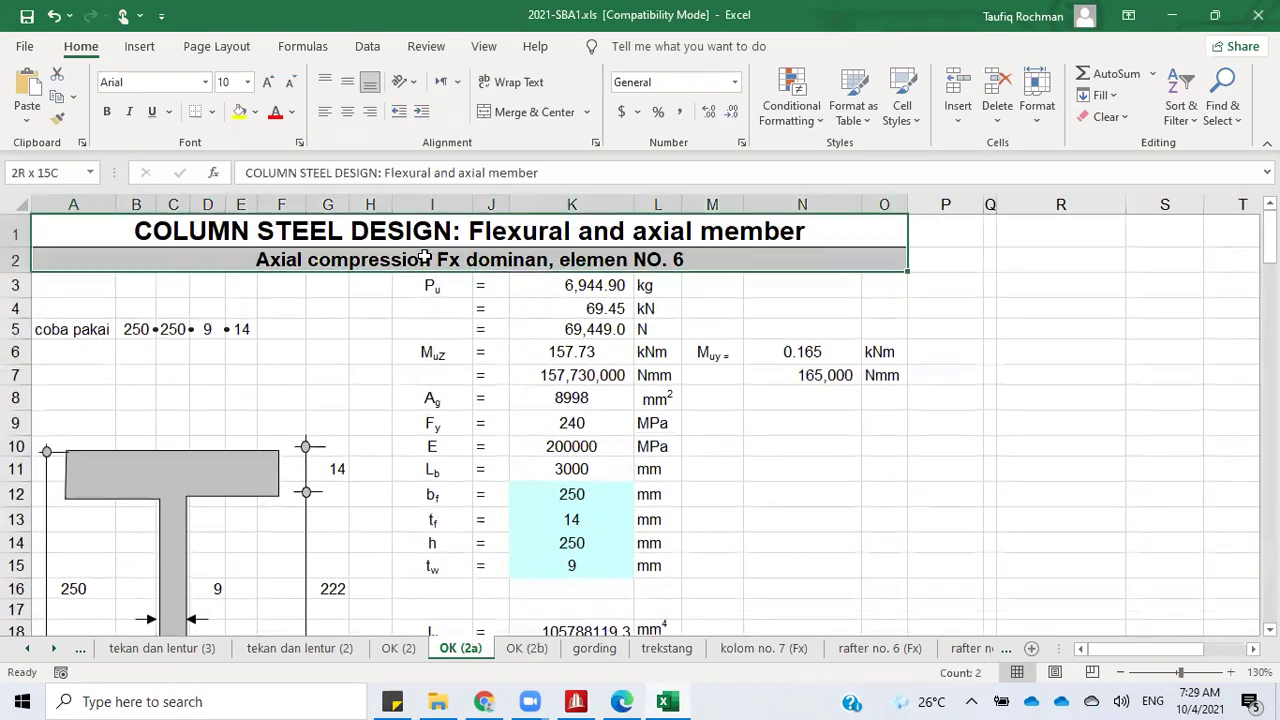
right_click(425, 245)
click(470, 219)
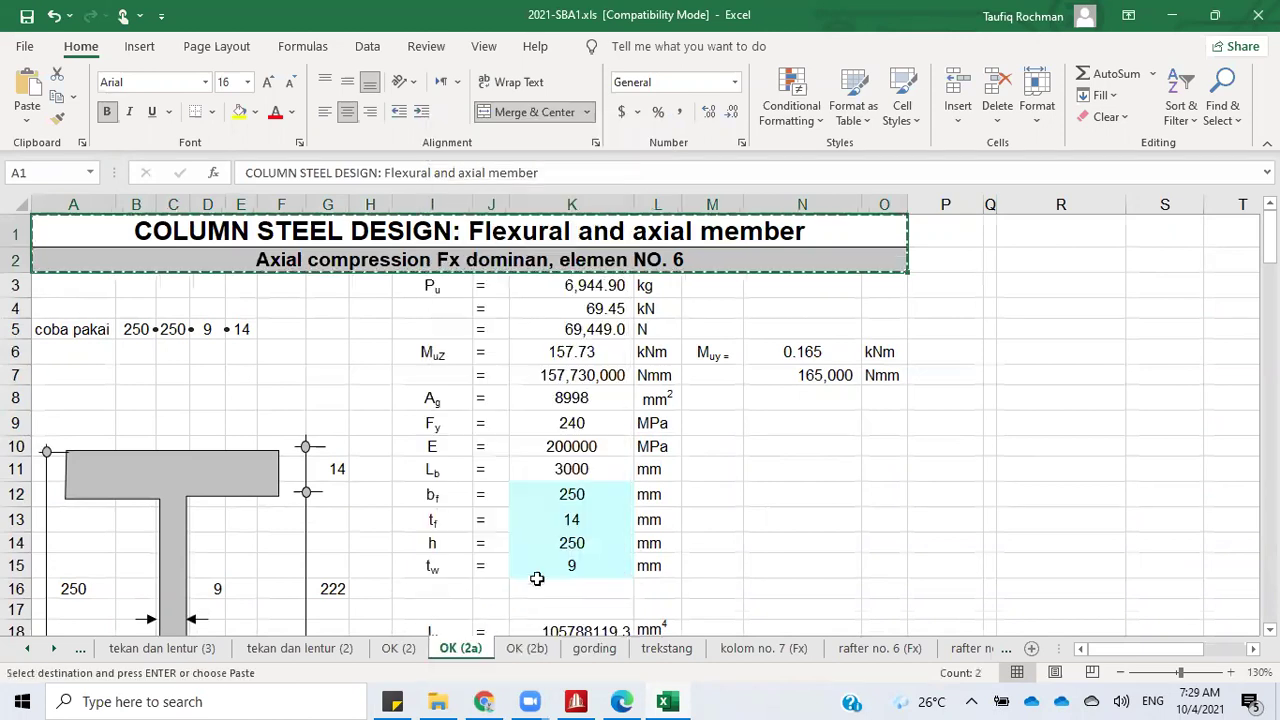
click(526, 648)
click(368, 225)
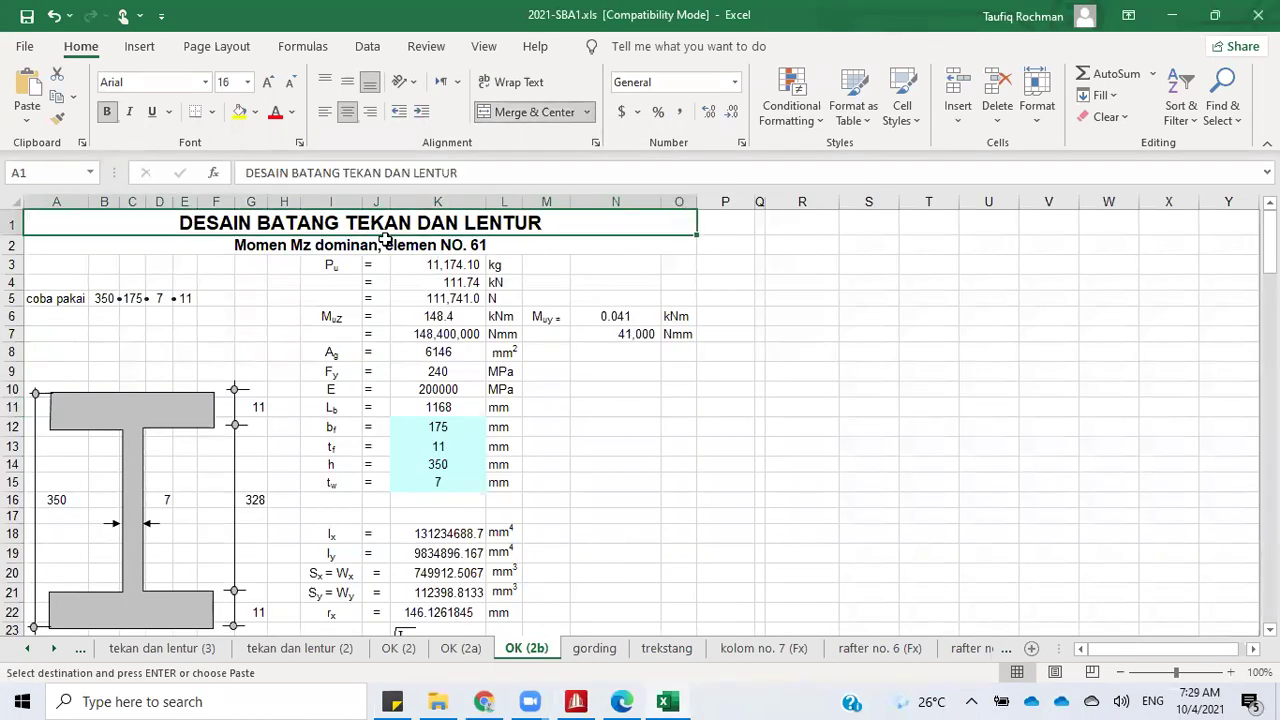
drag(385, 240, 385, 250)
right_click(385, 250)
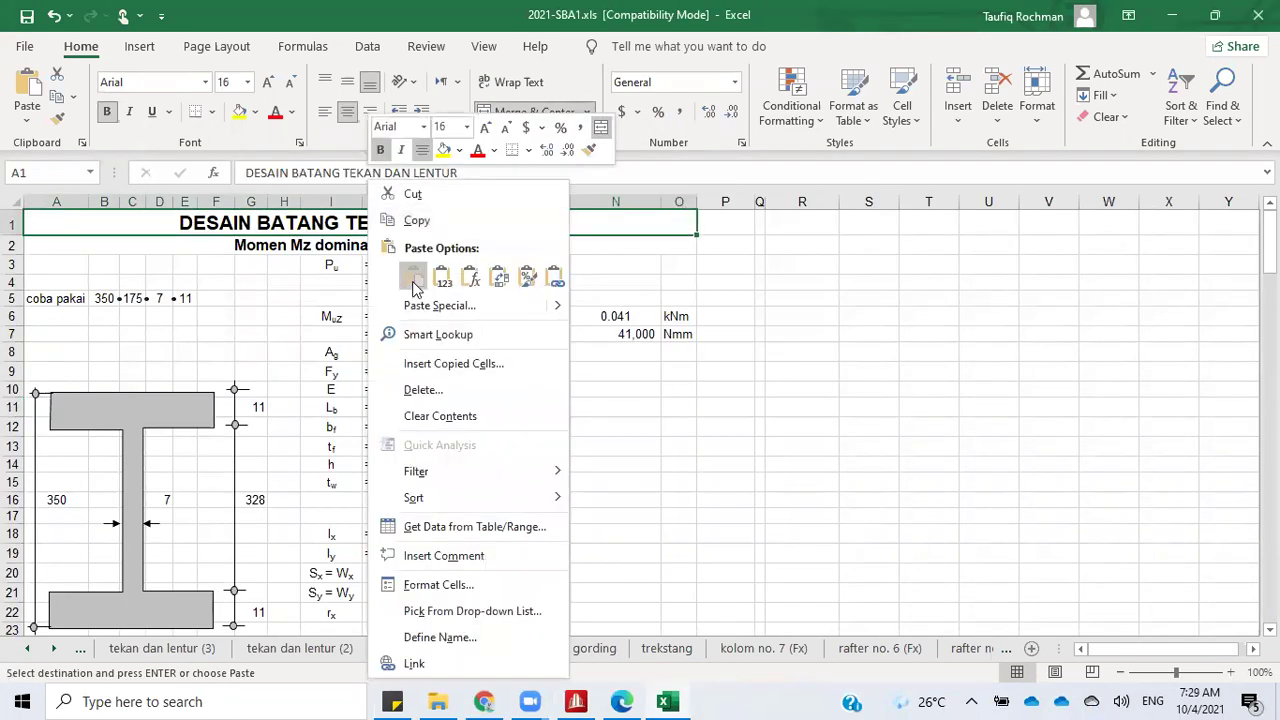
click(410, 279)
Step: Change the subtitle in cell A2 of sheet OK (2b) to "Mz dominan, element NO. 7"
double_click(349, 244)
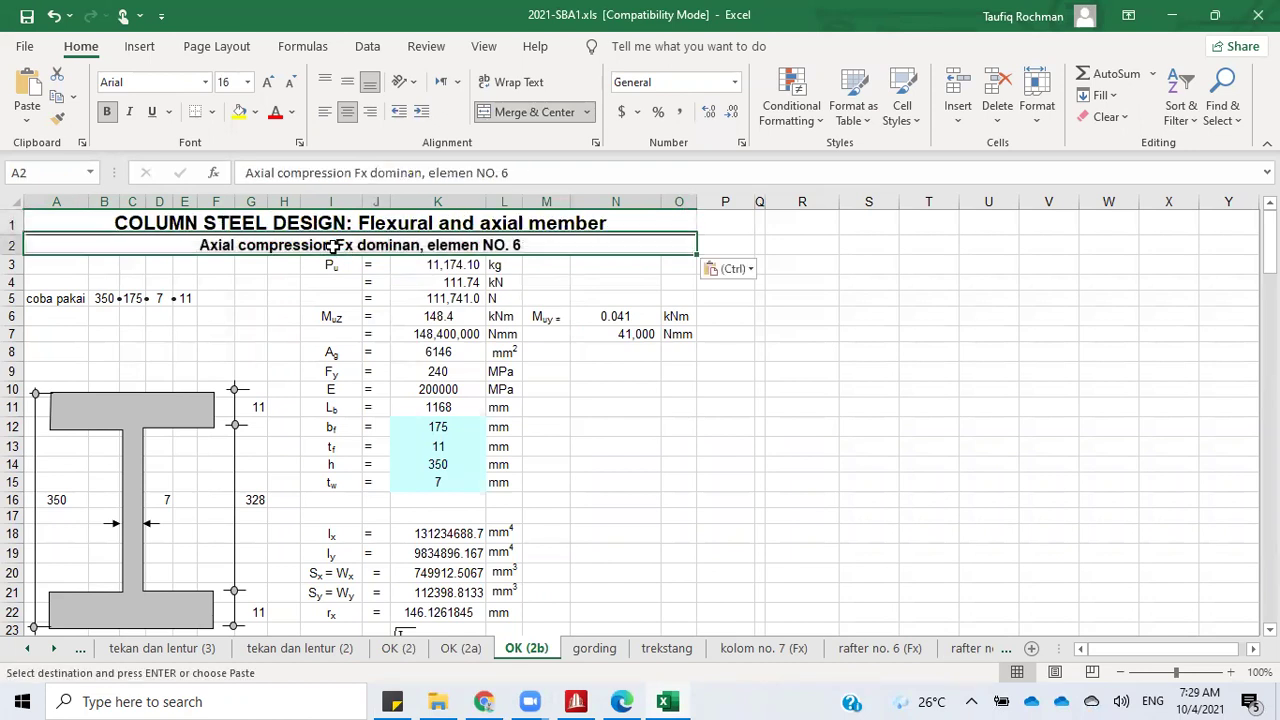
drag(350, 244, 197, 224)
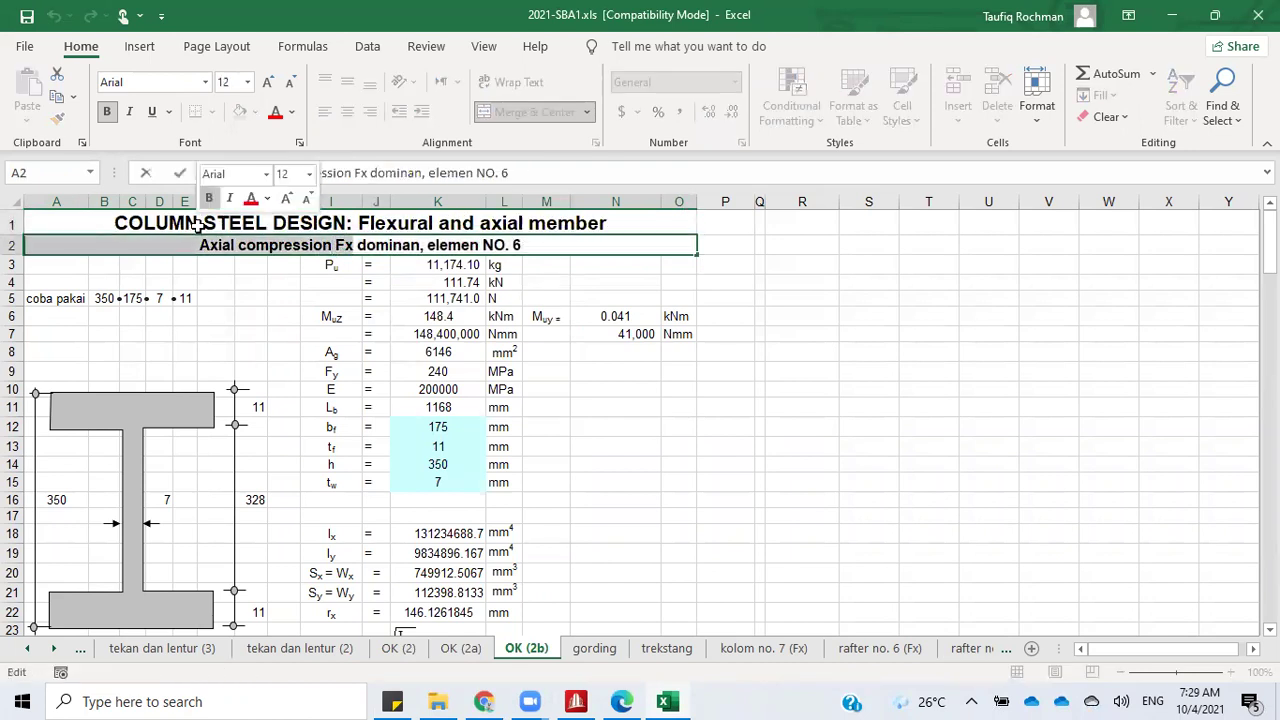
text(M)
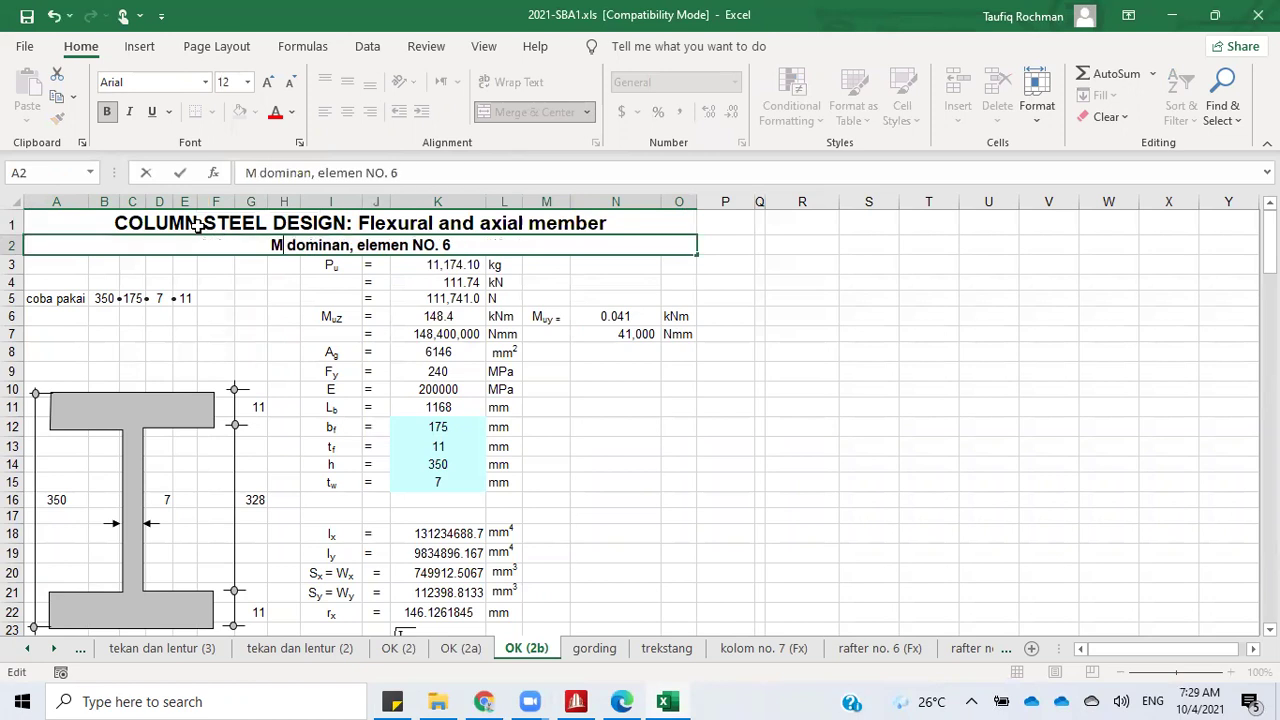
text(z)
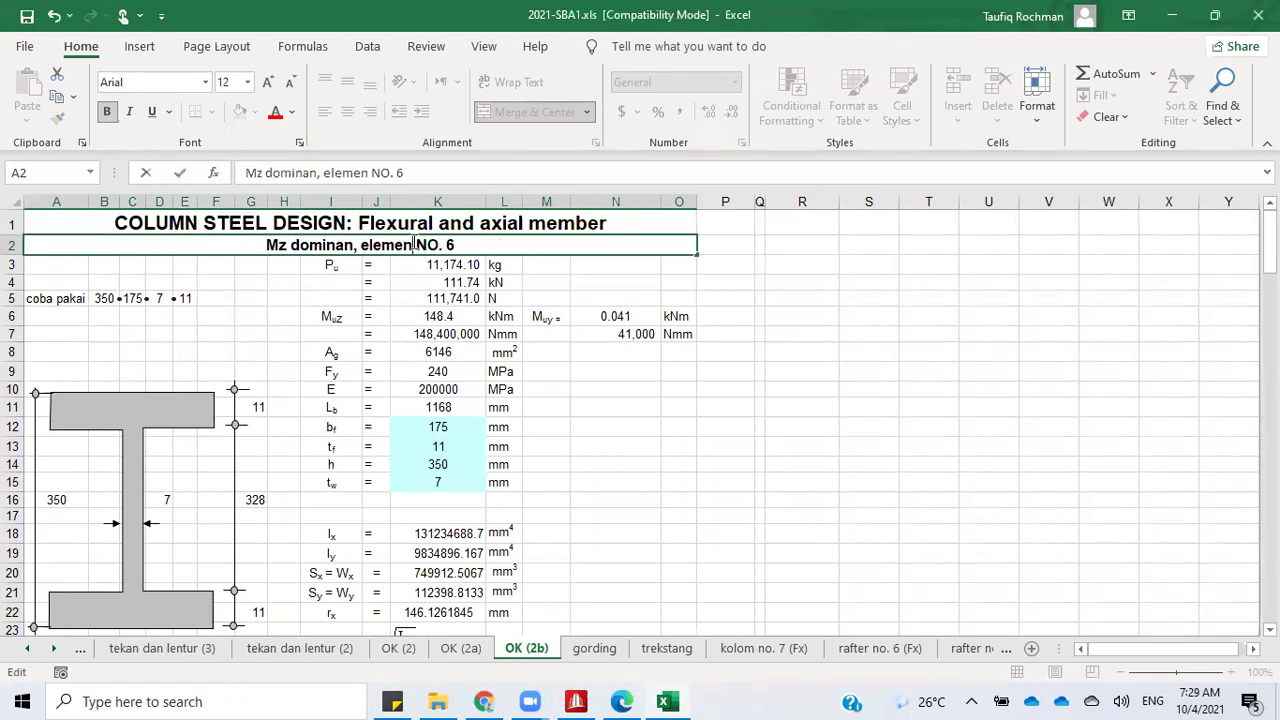
text(t)
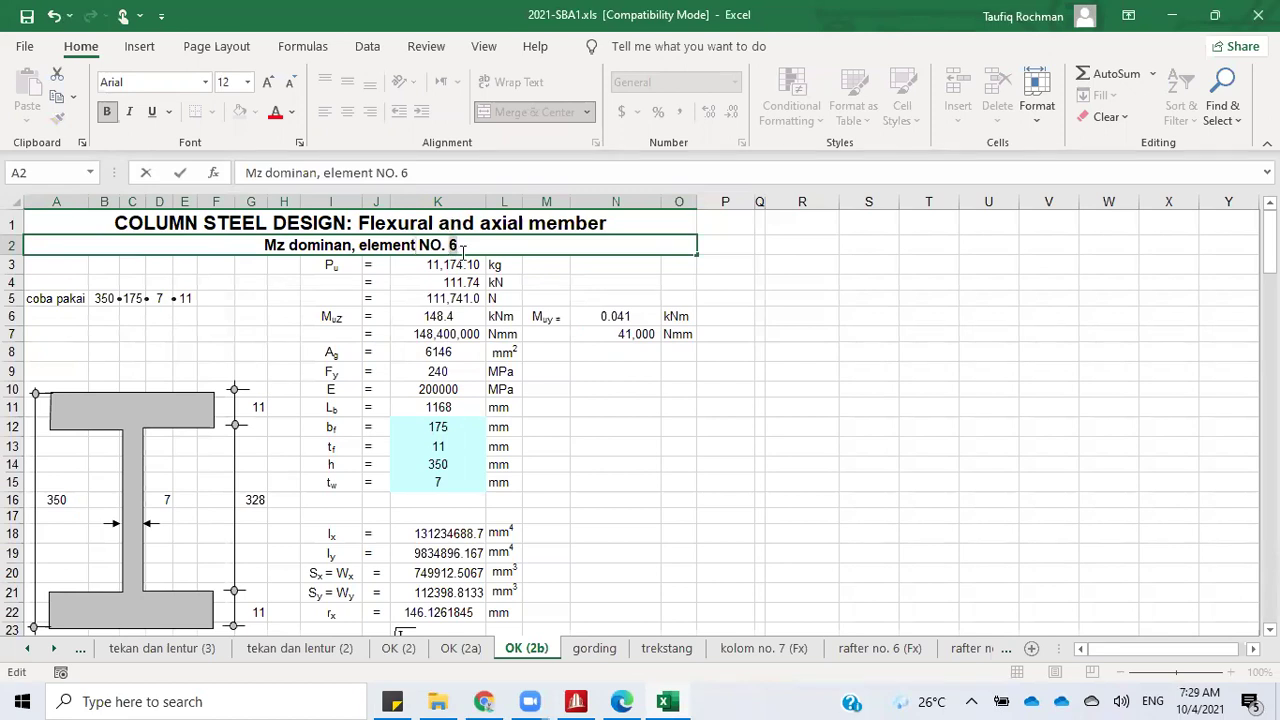
click(462, 251)
key(BackSpace)
text(7)
click(664, 410)
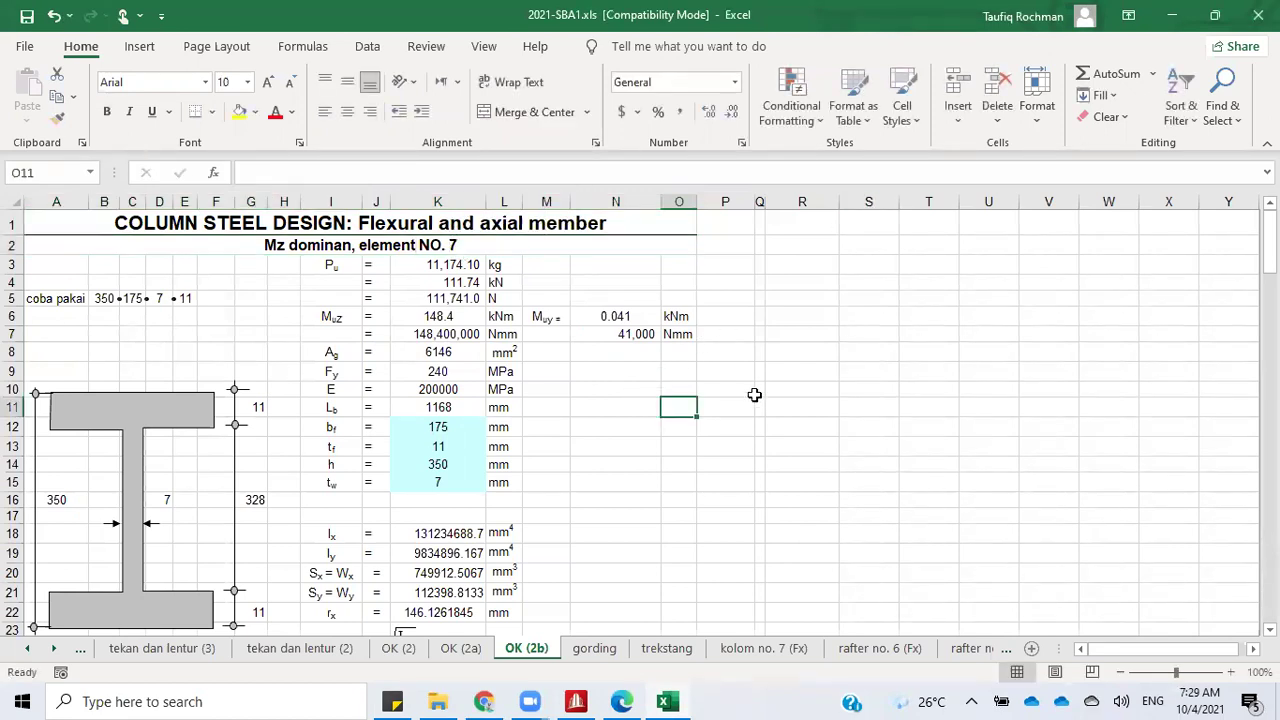
Step: Enlarge sheet OK (2b) to 130% and review its input values and the φPn and φMn capacity checks
ctrl+scroll(692, 419, up, 3)
drag(1150, 649, 1063, 655)
ctrl+scroll(869, 483, down, 1)
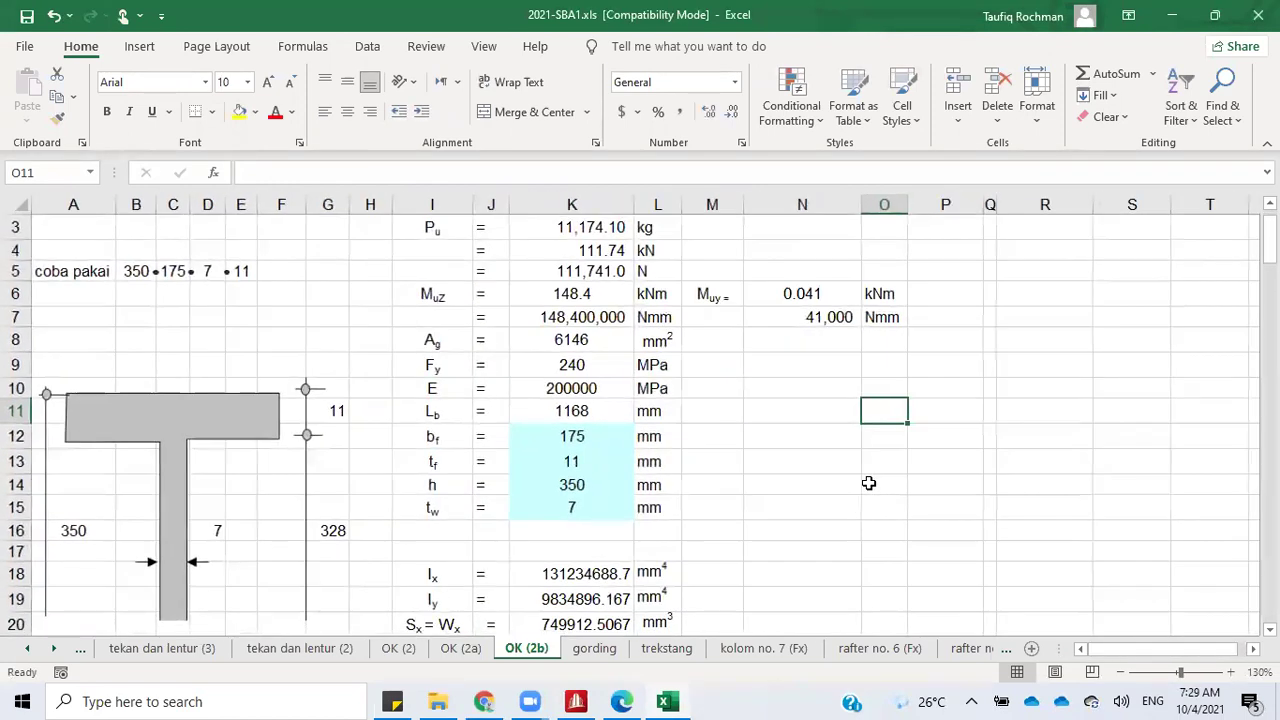
scroll(869, 483, right, 1)
drag(1130, 650, 1074, 650)
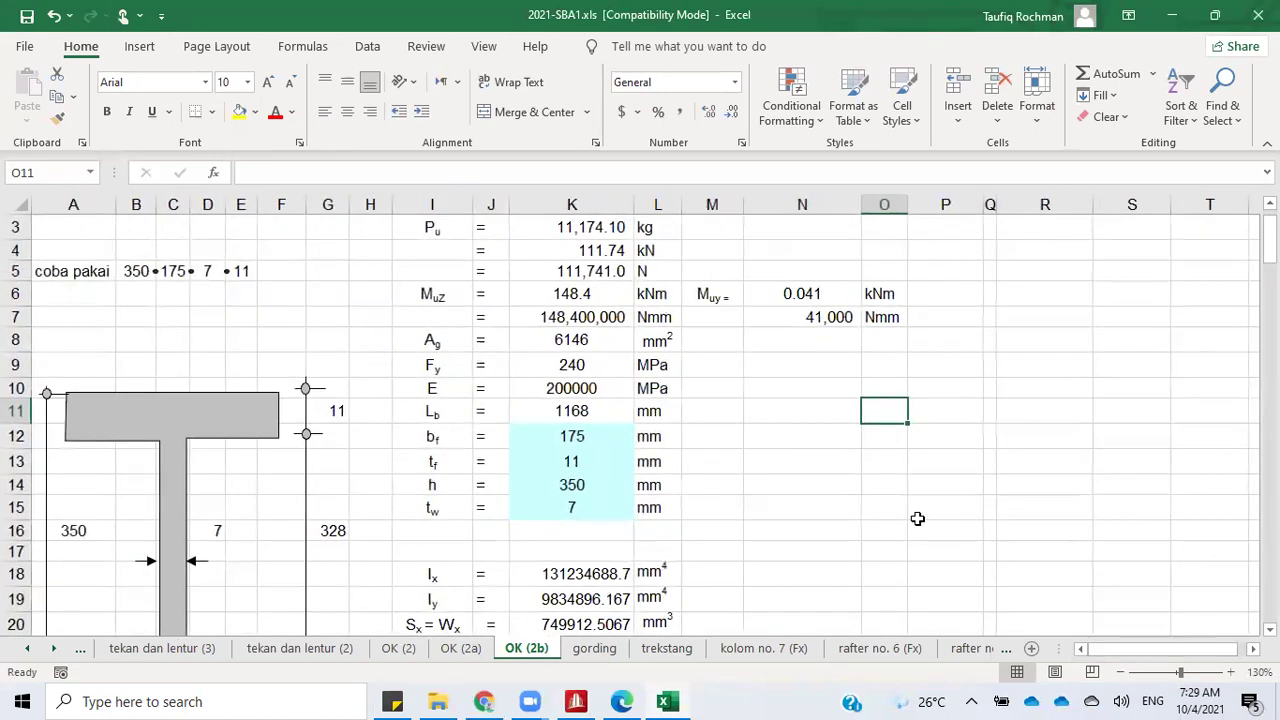
click(870, 476)
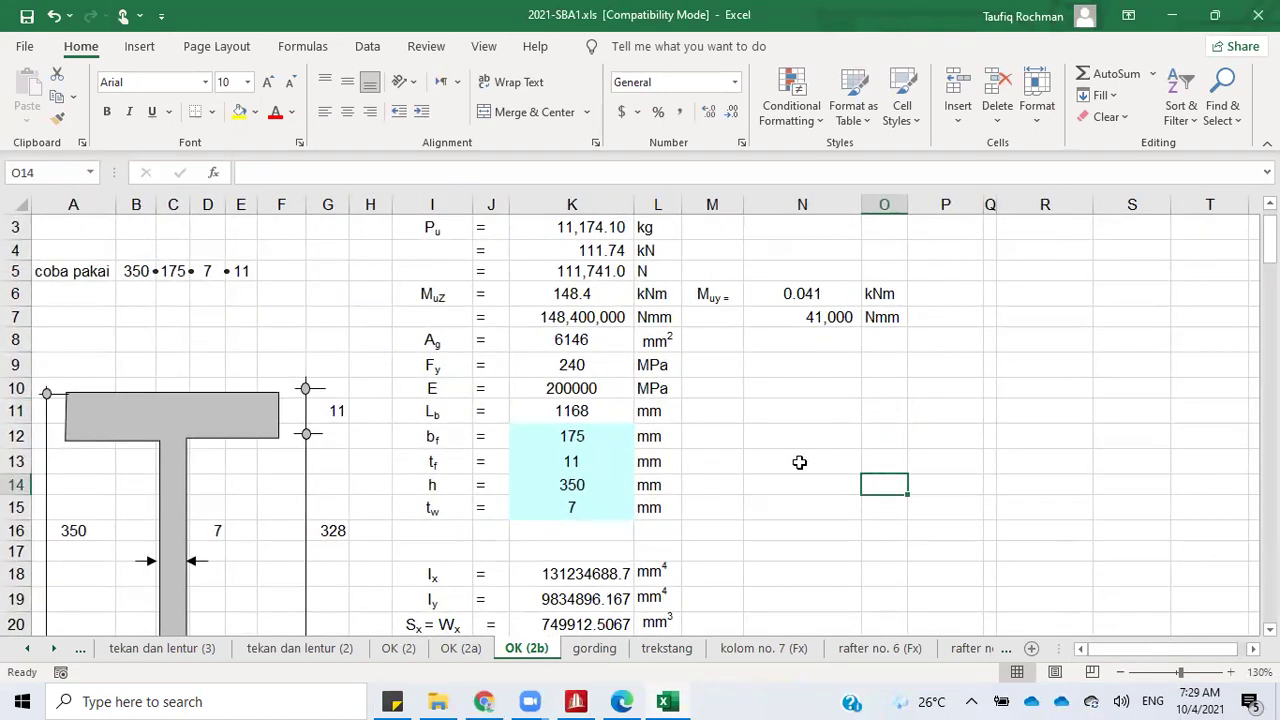
scroll(818, 485, up, 1)
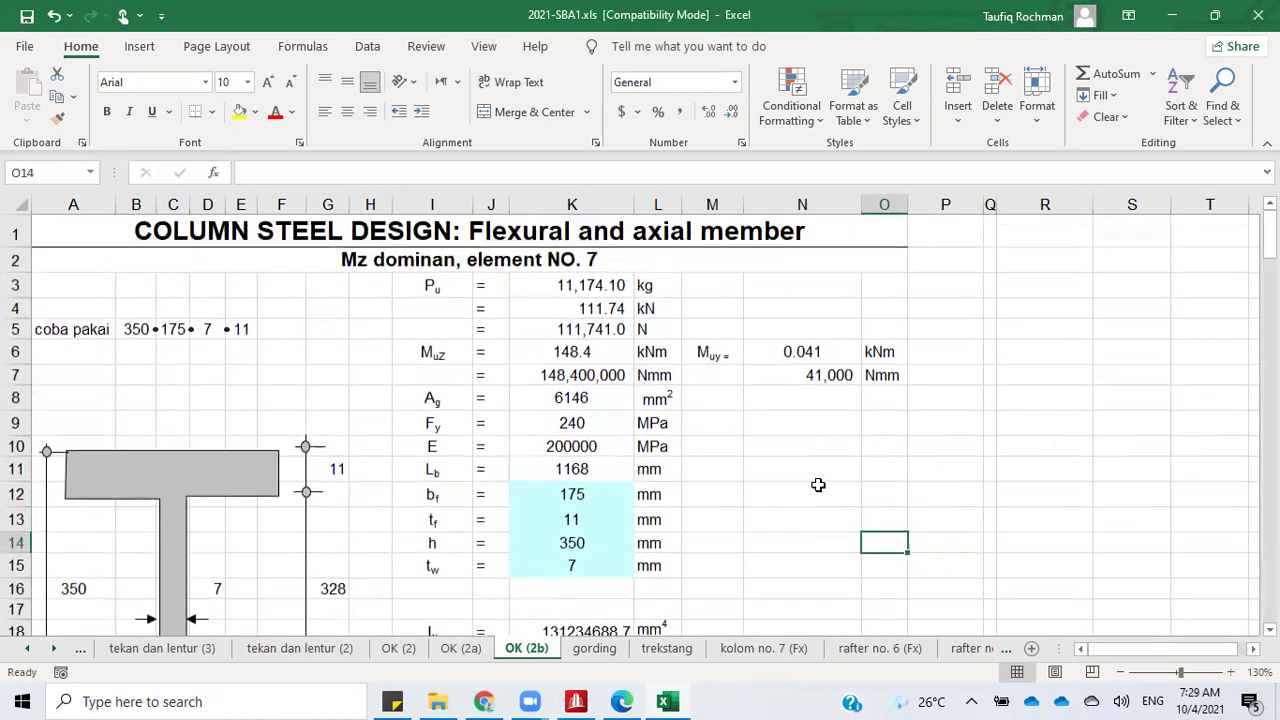
scroll(818, 485, down, 17)
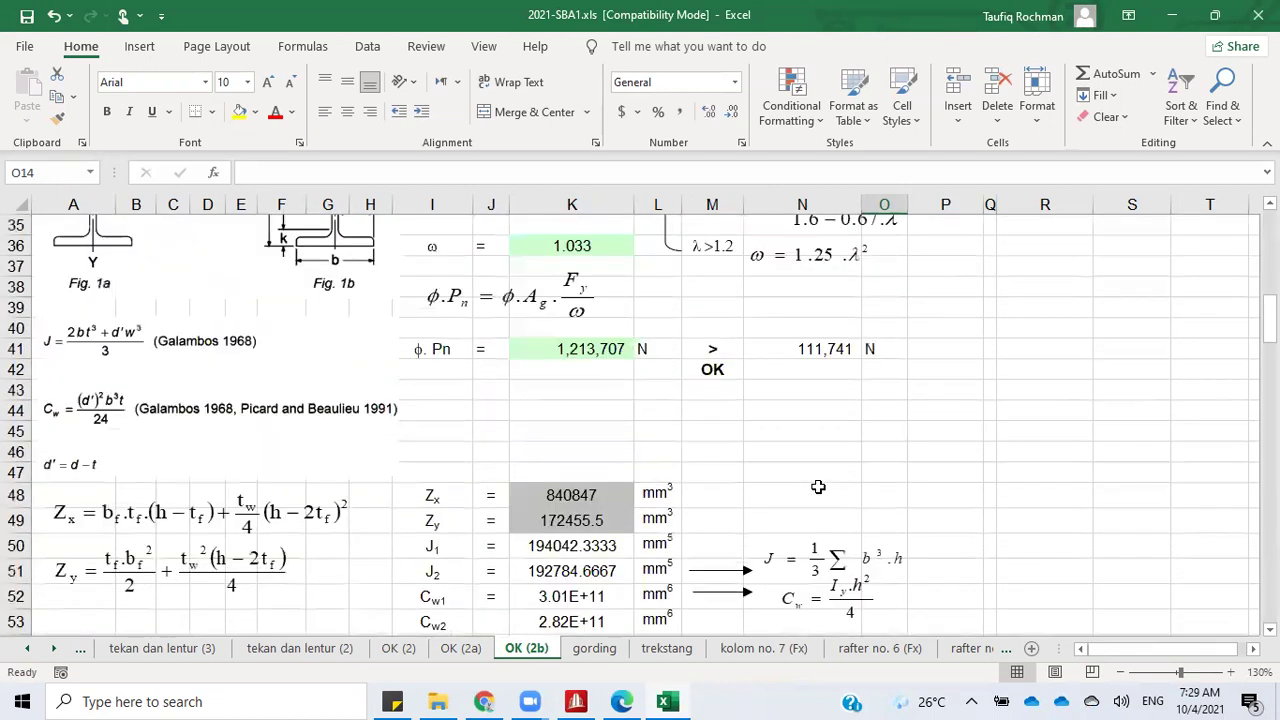
scroll(816, 487, down, 20)
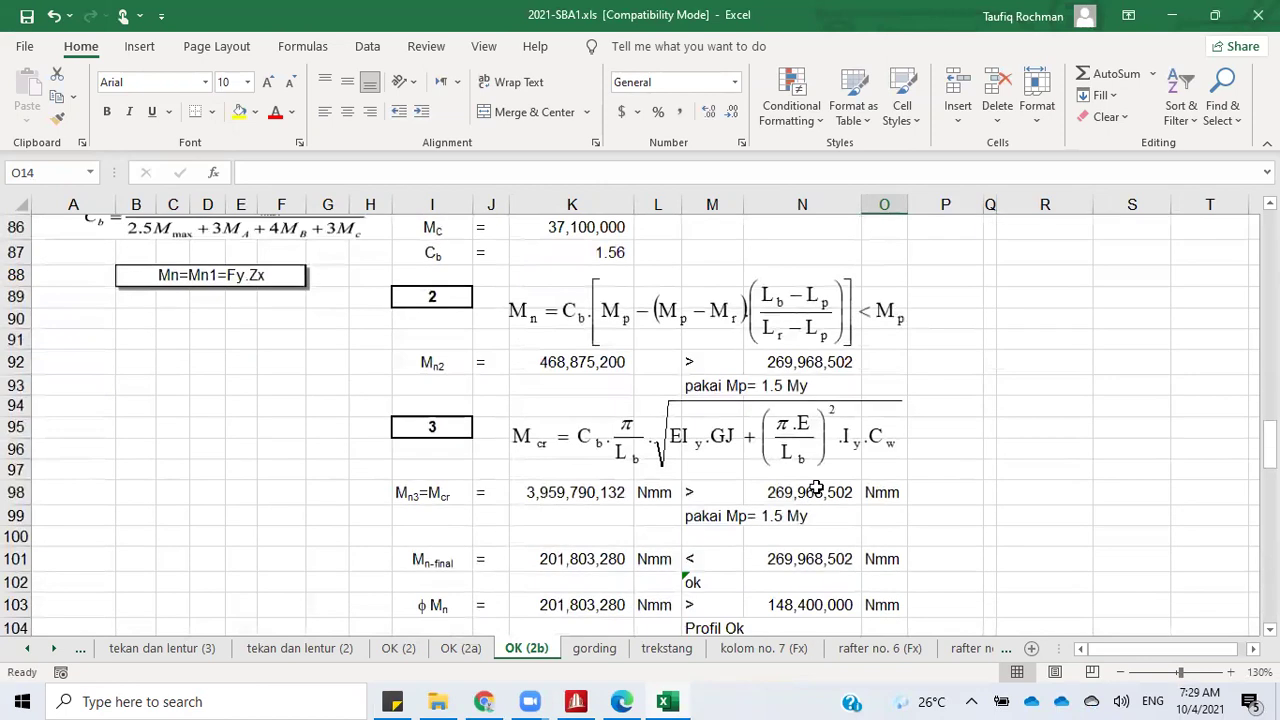
scroll(803, 488, up, 3)
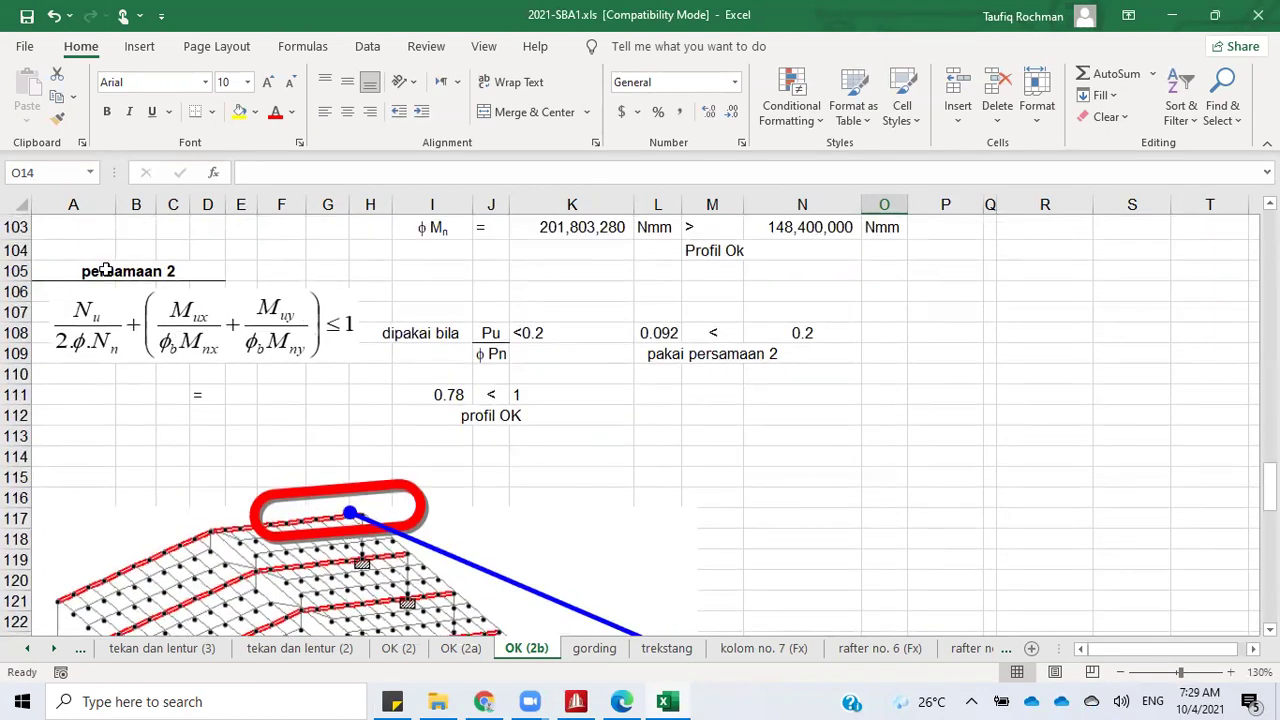
Step: Inspect the persamaan 2 heading, the Pu/φPn ratio in cell L108 and its limit in cell N108
click(144, 270)
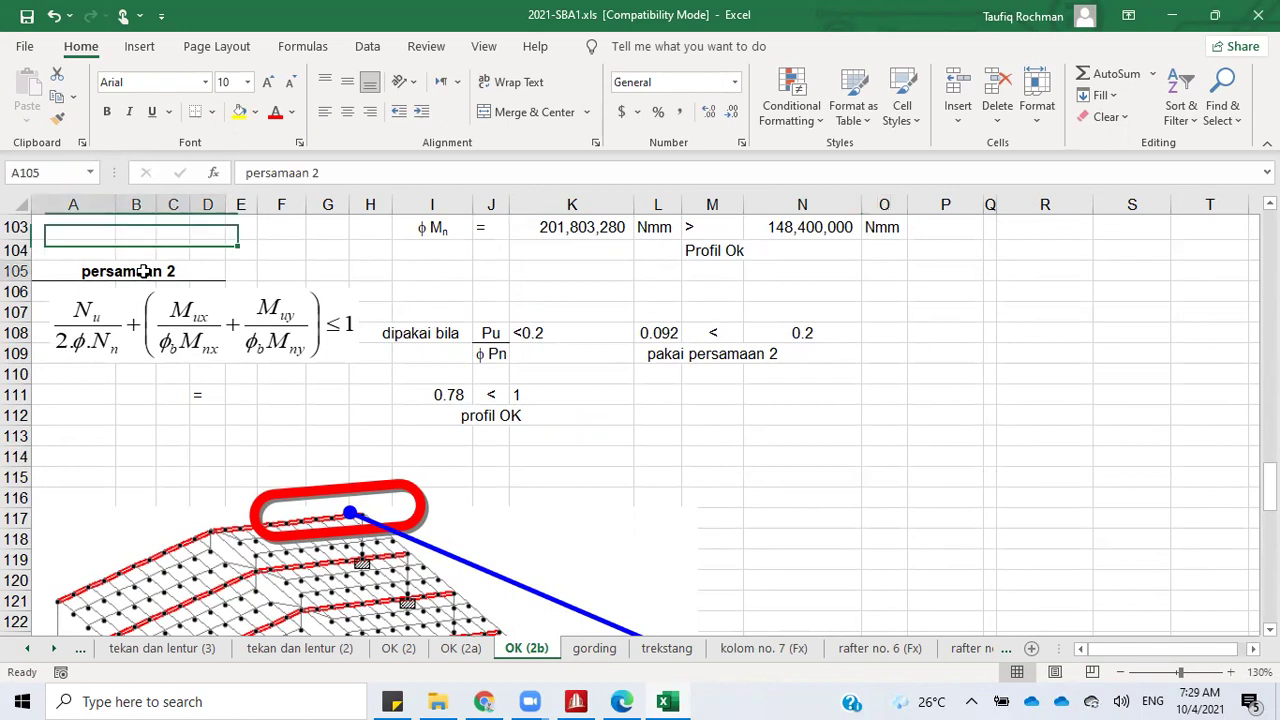
click(676, 330)
click(803, 333)
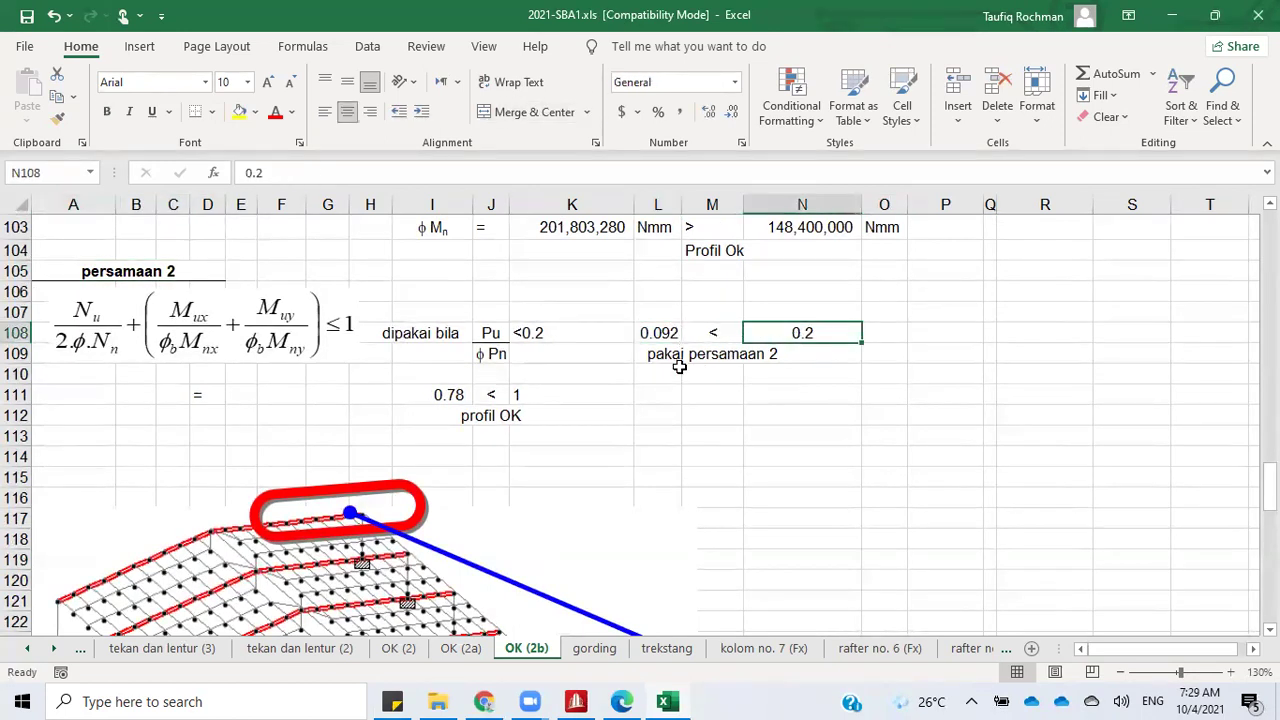
click(670, 330)
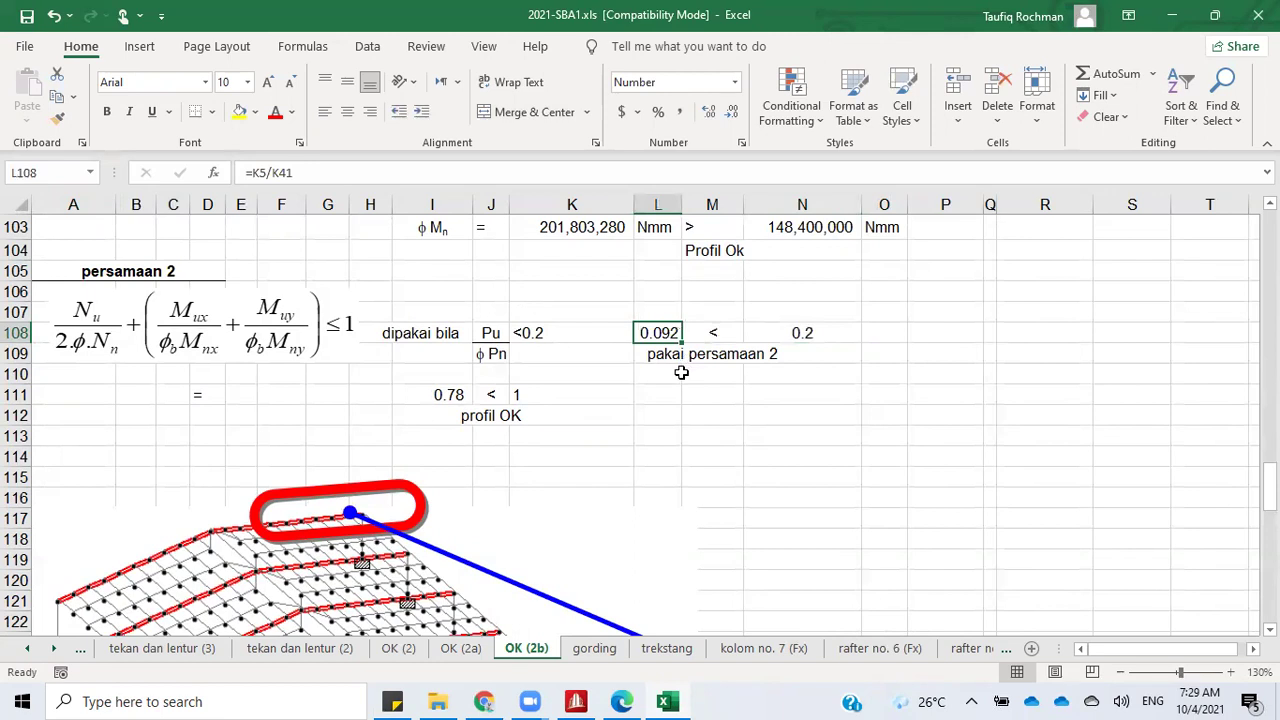
click(810, 334)
click(710, 332)
click(806, 332)
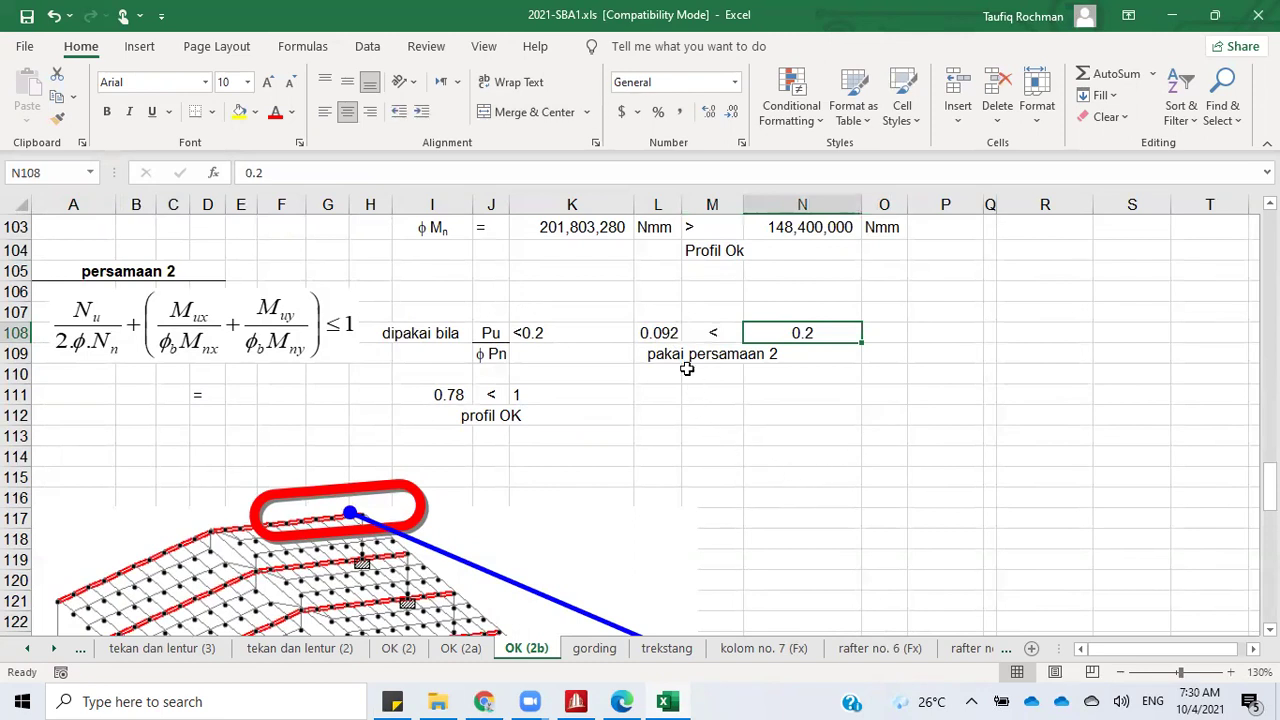
Step: Change the "persamaan 2" heading in cell A105 of sheet OK (2b) to "Equation 2"
double_click(108, 276)
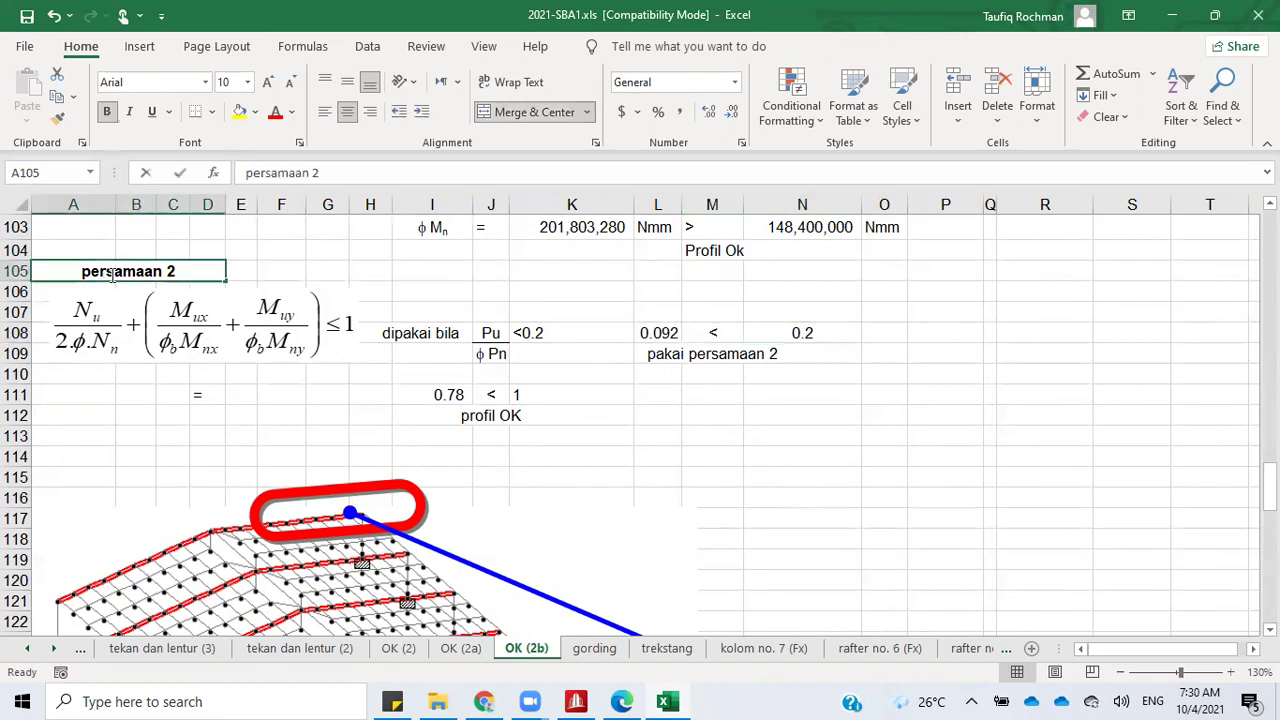
double_click(160, 274)
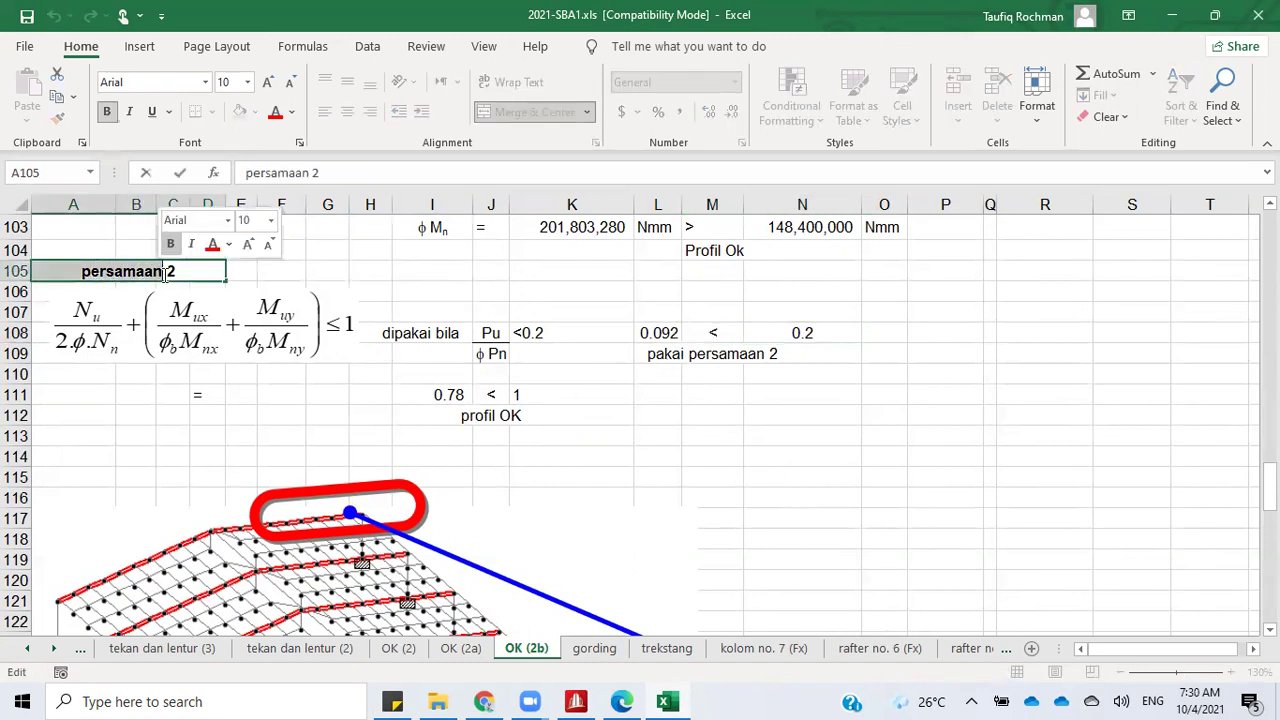
text(Equation)
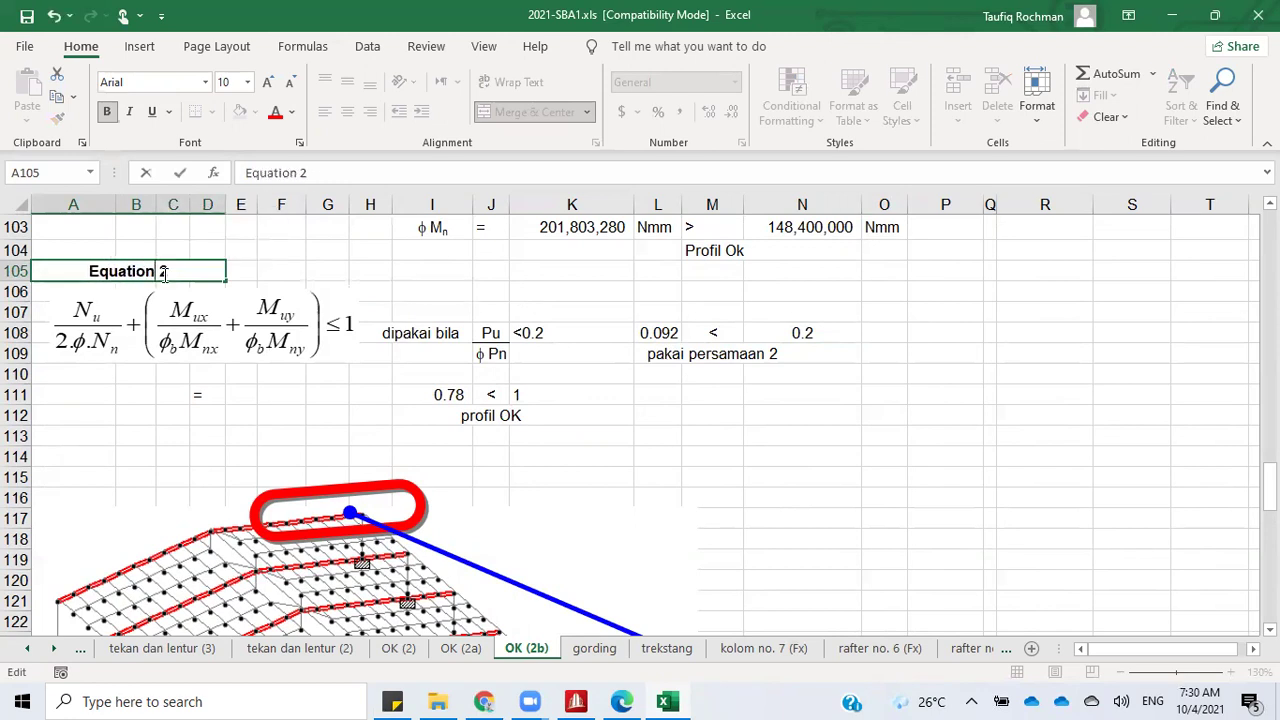
drag(600, 408, 599, 398)
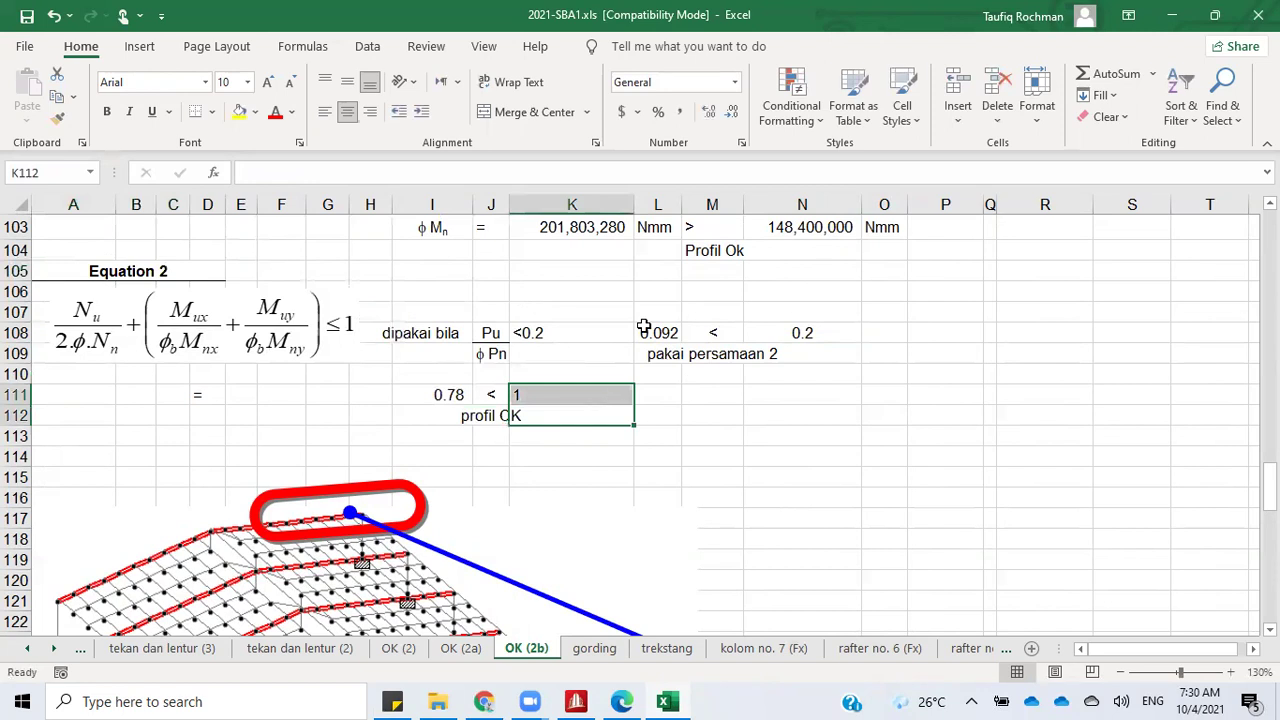
click(689, 391)
click(700, 352)
double_click(700, 352)
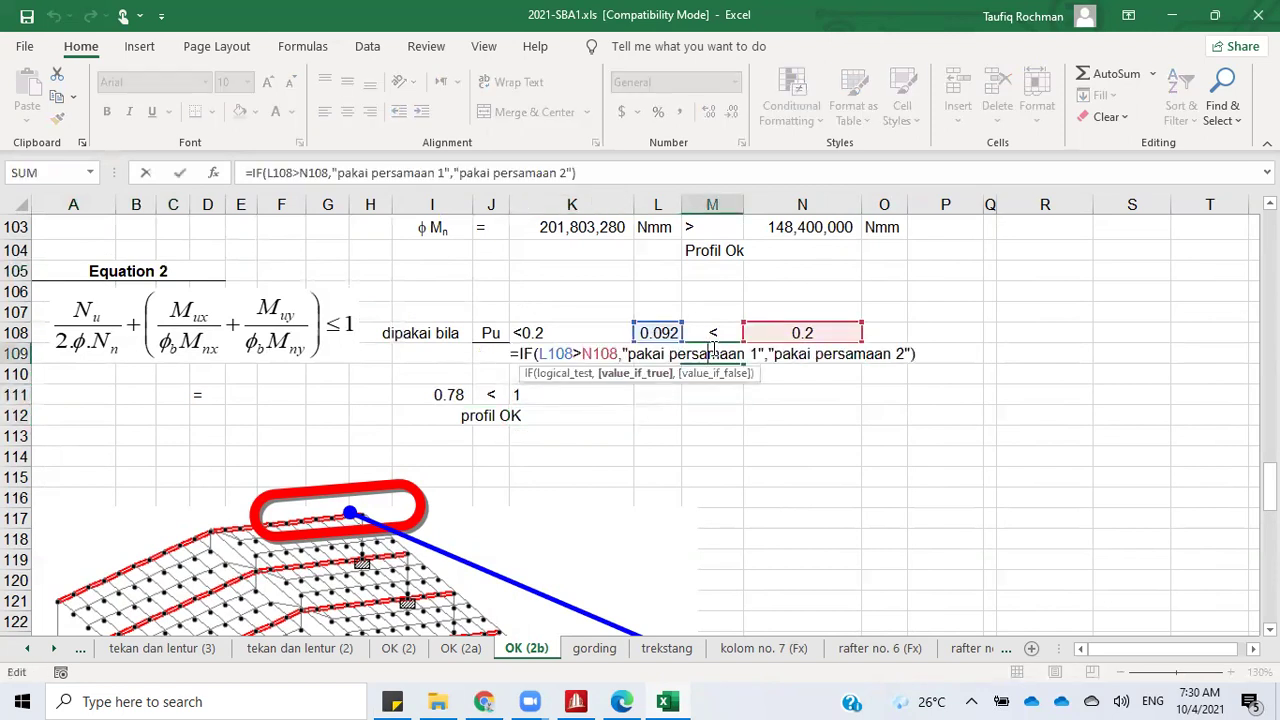
key(Escape)
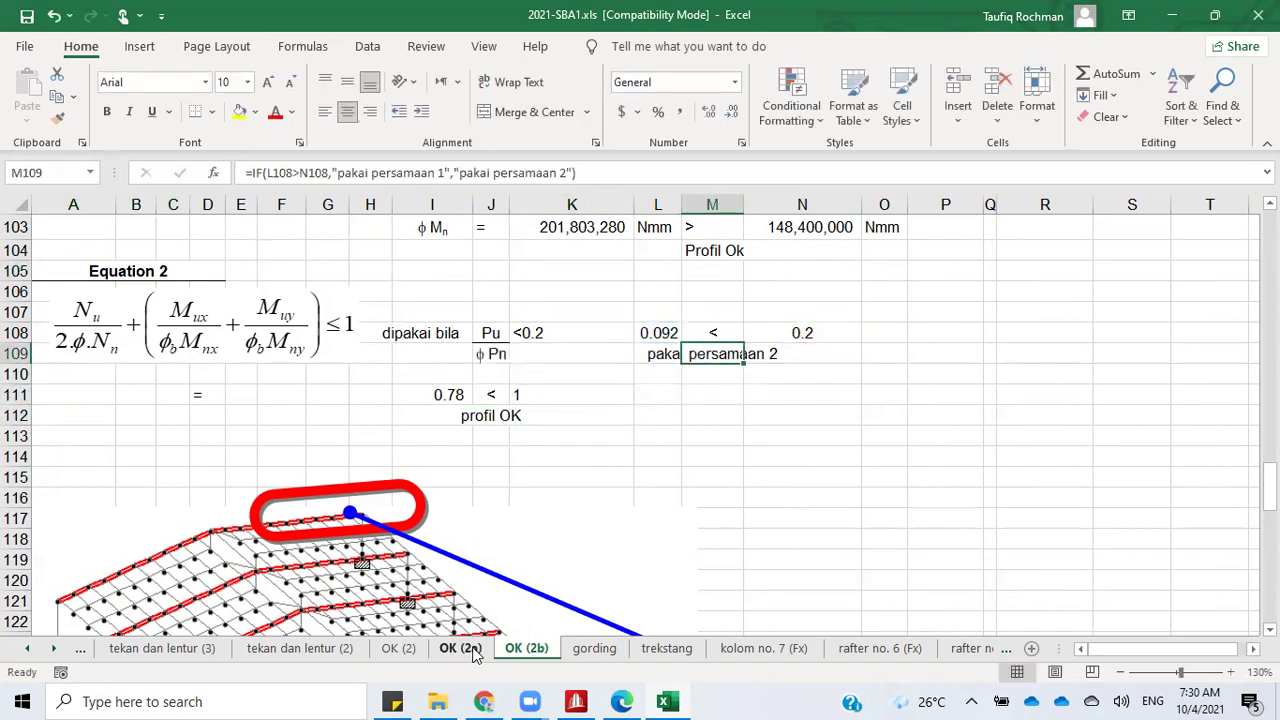
Step: Copy the English "used equation 1"/"used equation 2" formula from cell M109 of sheet OK (2a) into M109 of sheet OK (2b)
click(461, 648)
scroll(836, 455, down, 20)
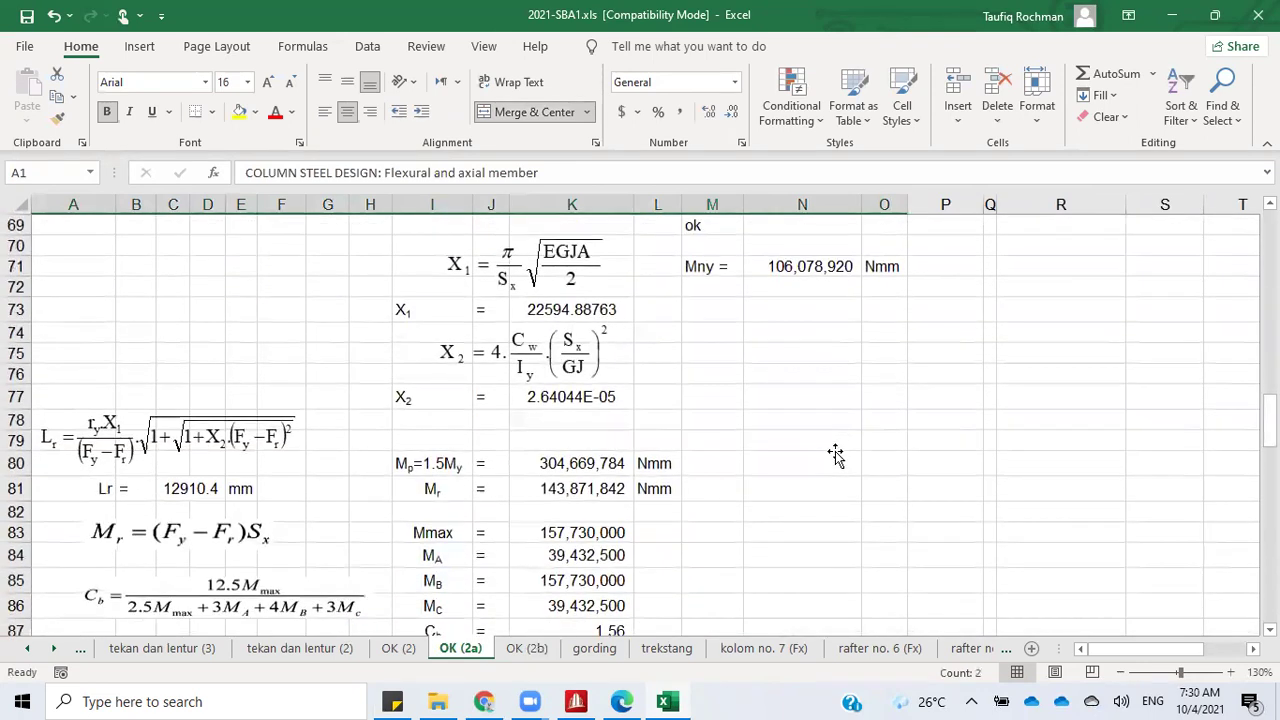
click(690, 358)
right_click(705, 355)
click(776, 219)
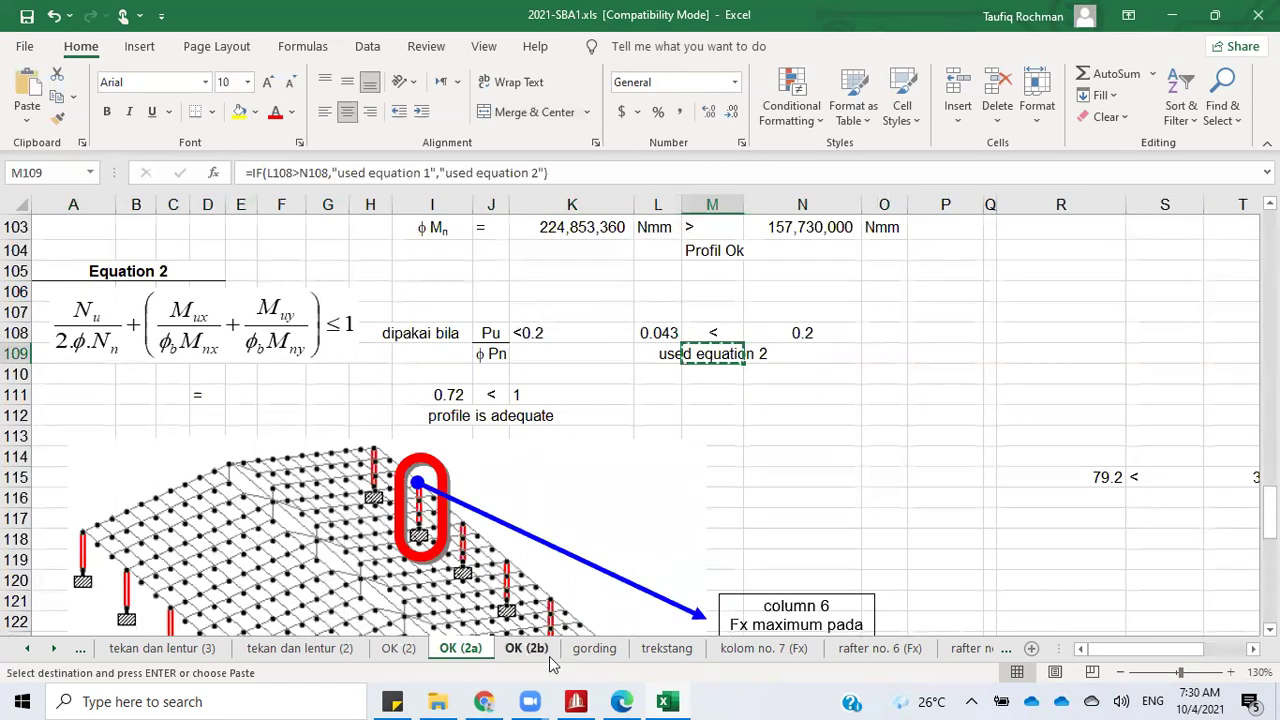
click(530, 648)
right_click(756, 295)
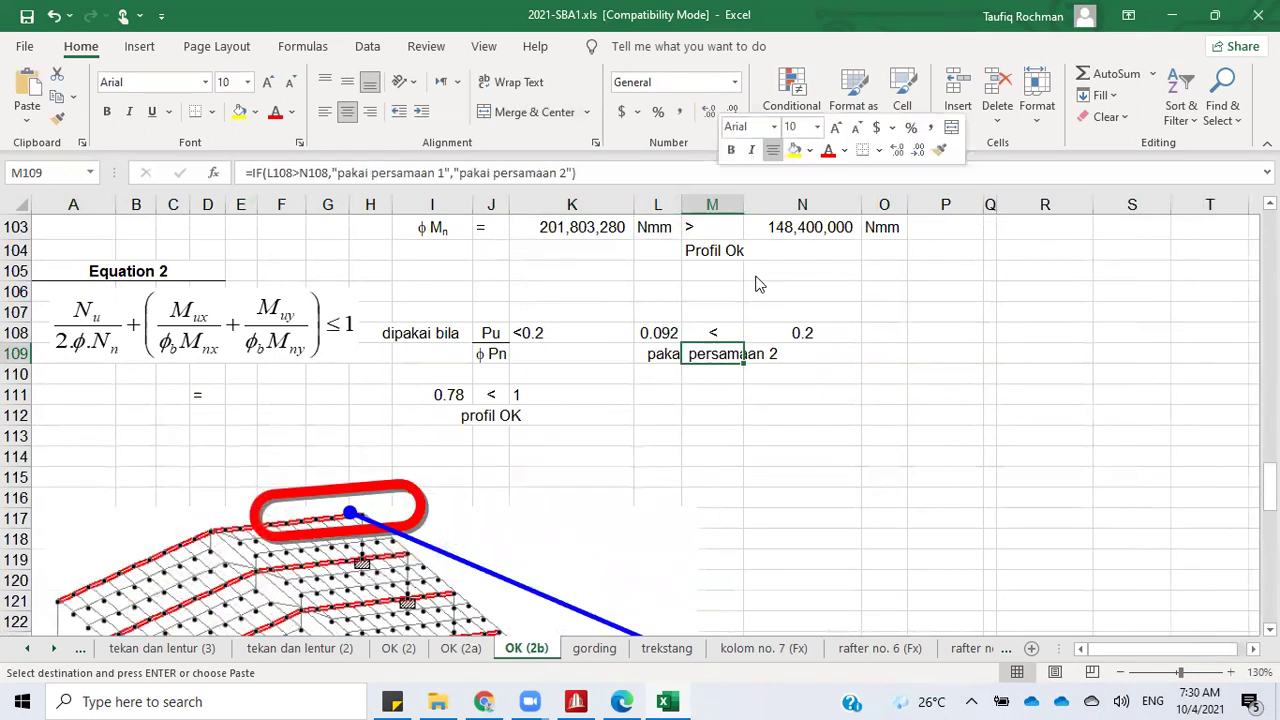
click(760, 280)
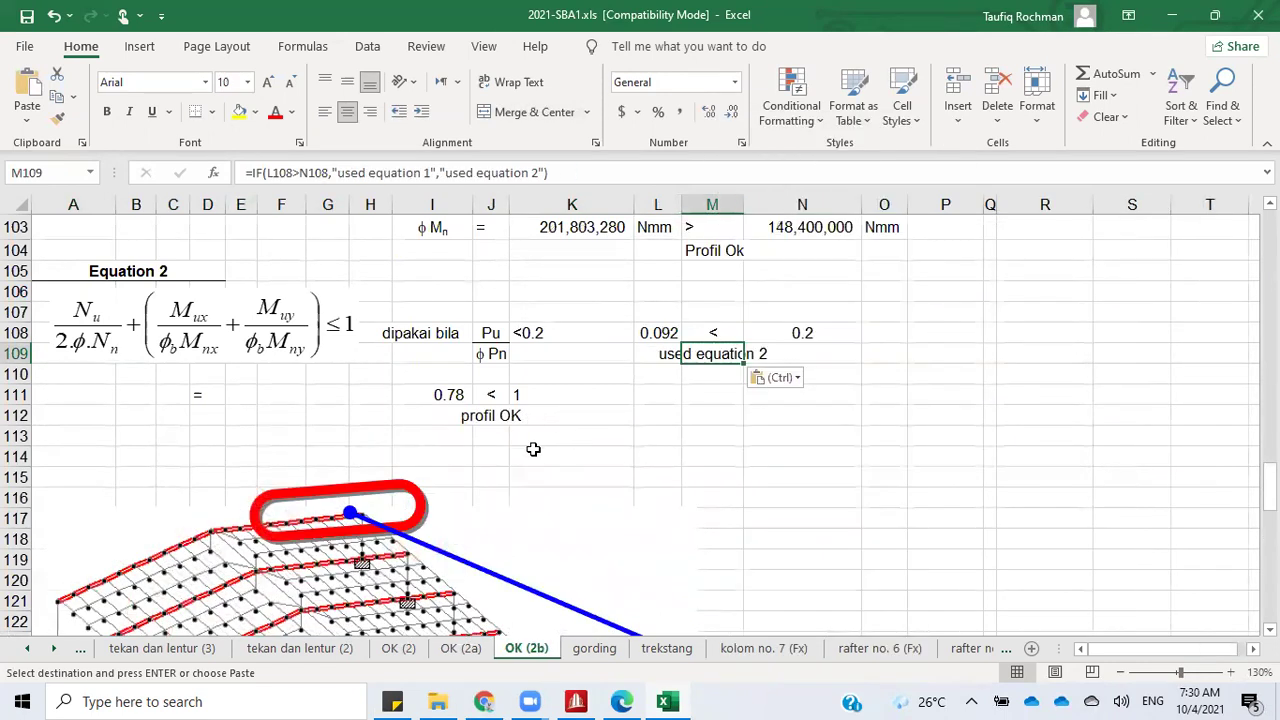
Step: Copy the English profile adequacy formula from cell J112 of sheet OK (2a) over J112 of sheet OK (2b)
click(460, 648)
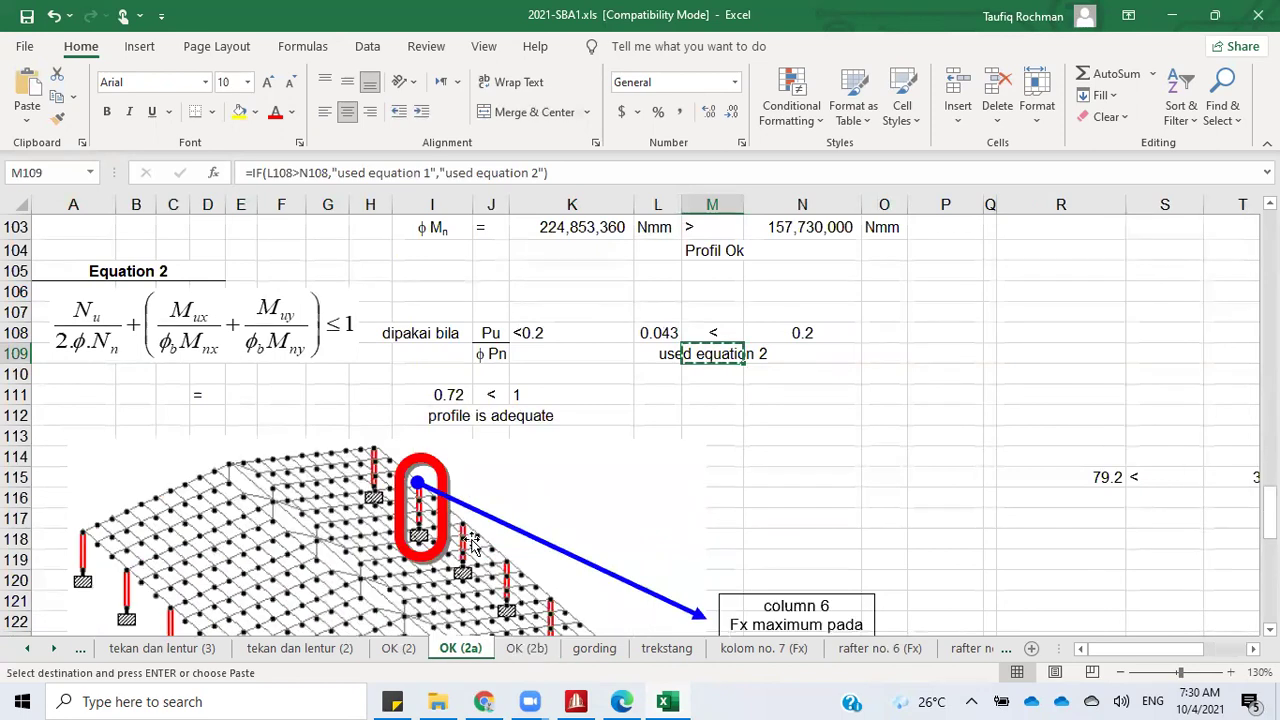
click(490, 416)
right_click(492, 416)
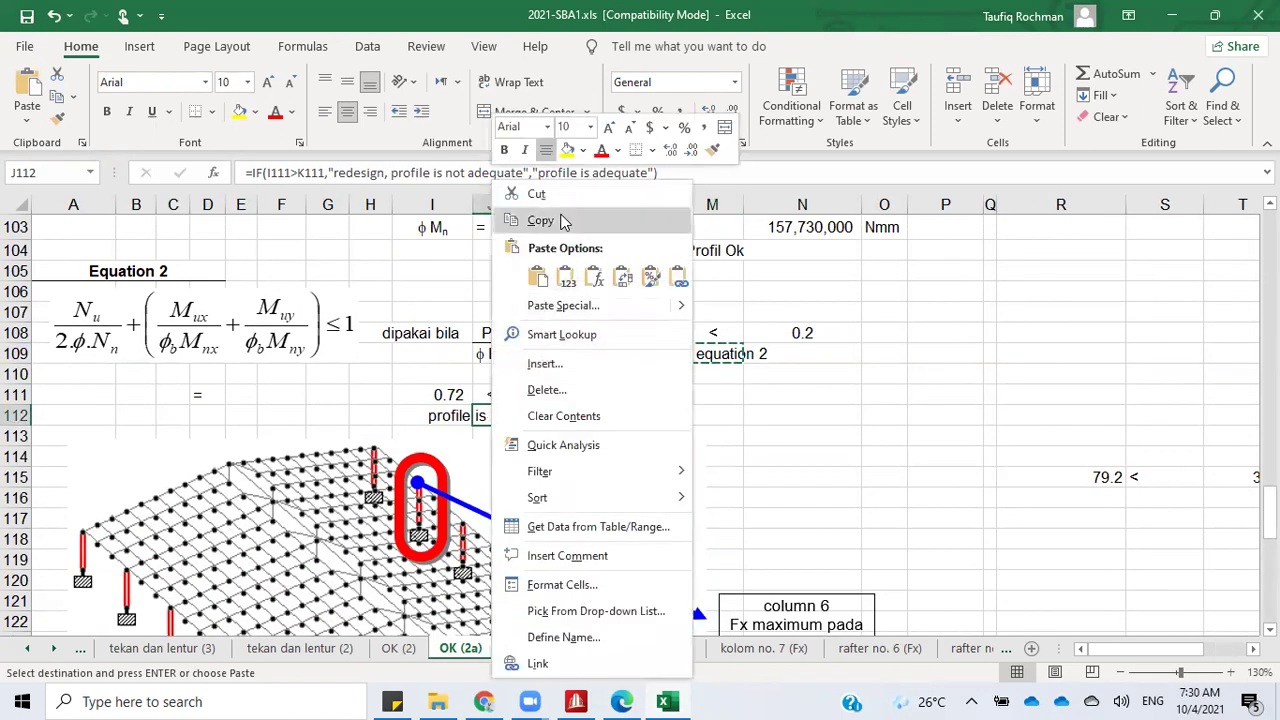
click(560, 222)
click(526, 648)
click(480, 416)
right_click(480, 416)
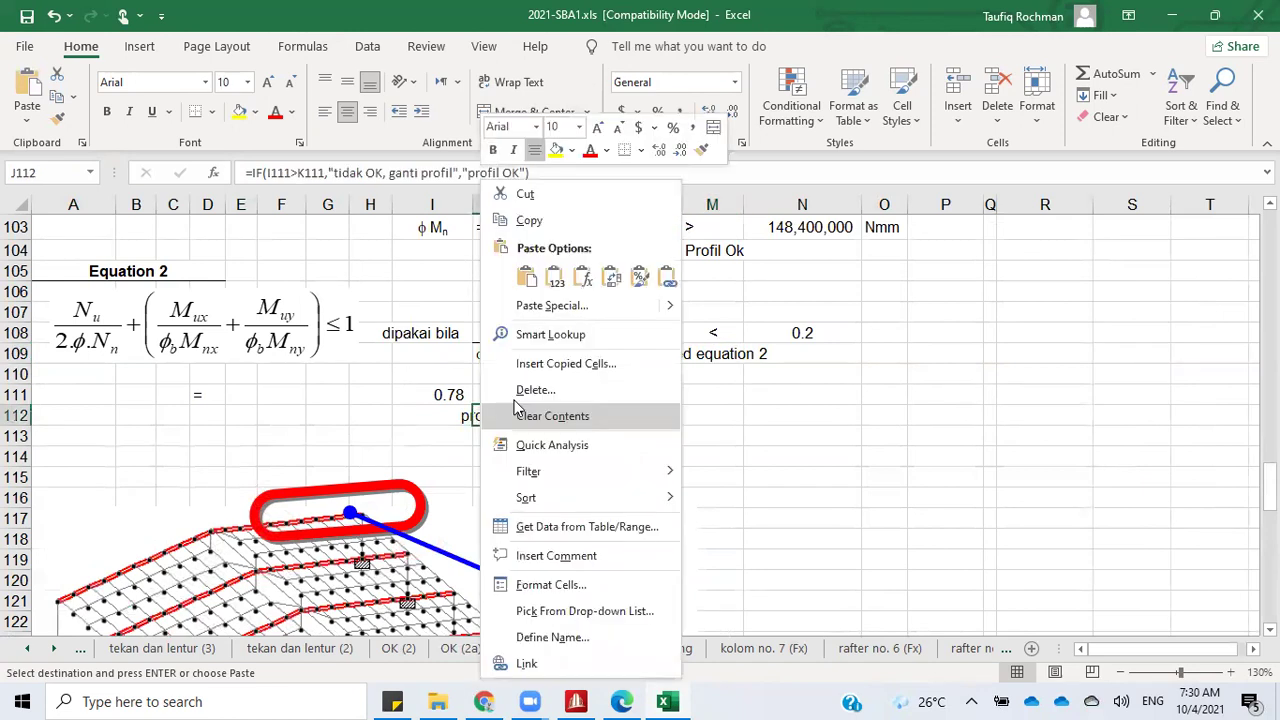
click(527, 285)
click(658, 456)
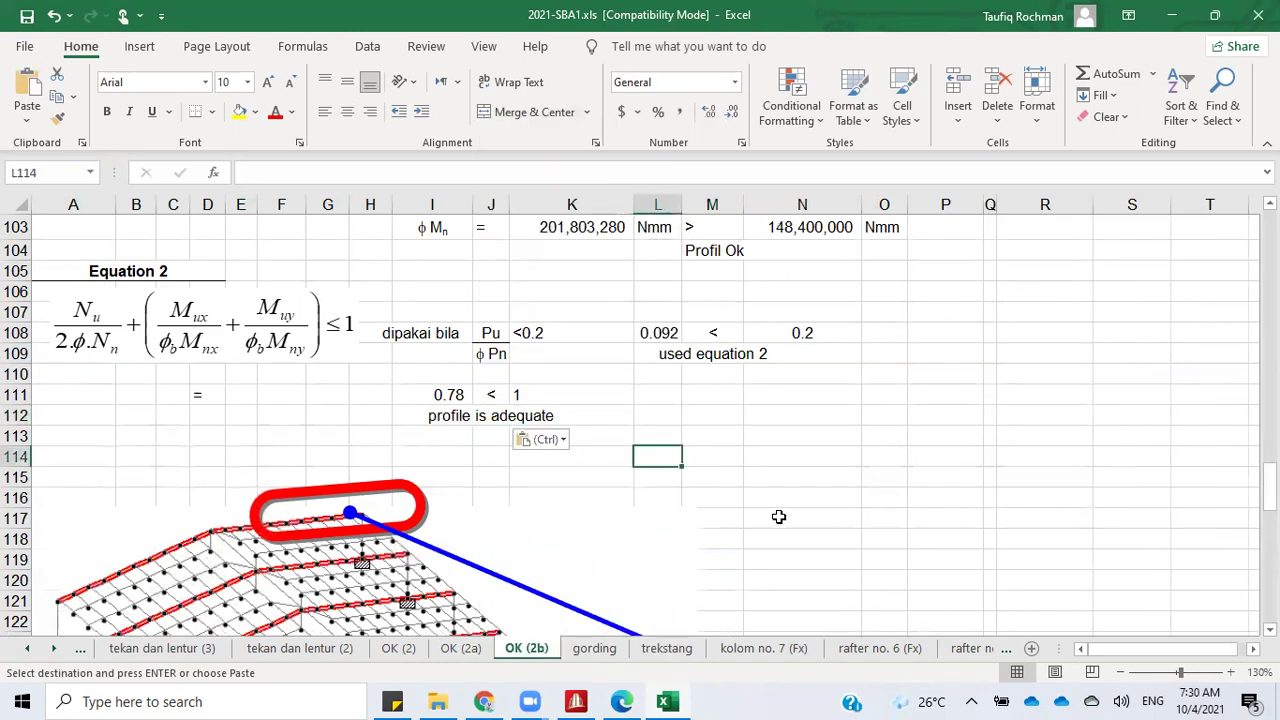
Step: Compare the trial profile dimensions on sheets OK (2b) and OK (2a), consulting the STAAD.Pro beam end force table and the column frame diagram
scroll(777, 516, up, 20)
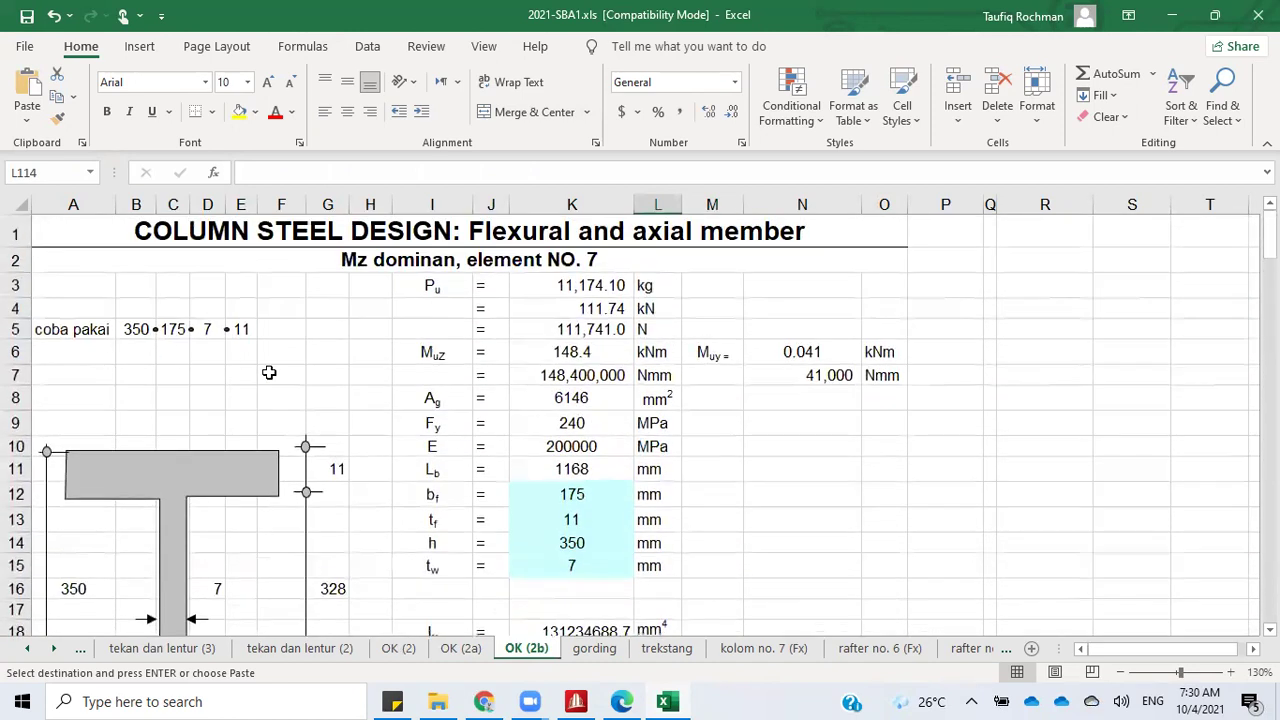
click(461, 648)
scroll(134, 337, up, 20)
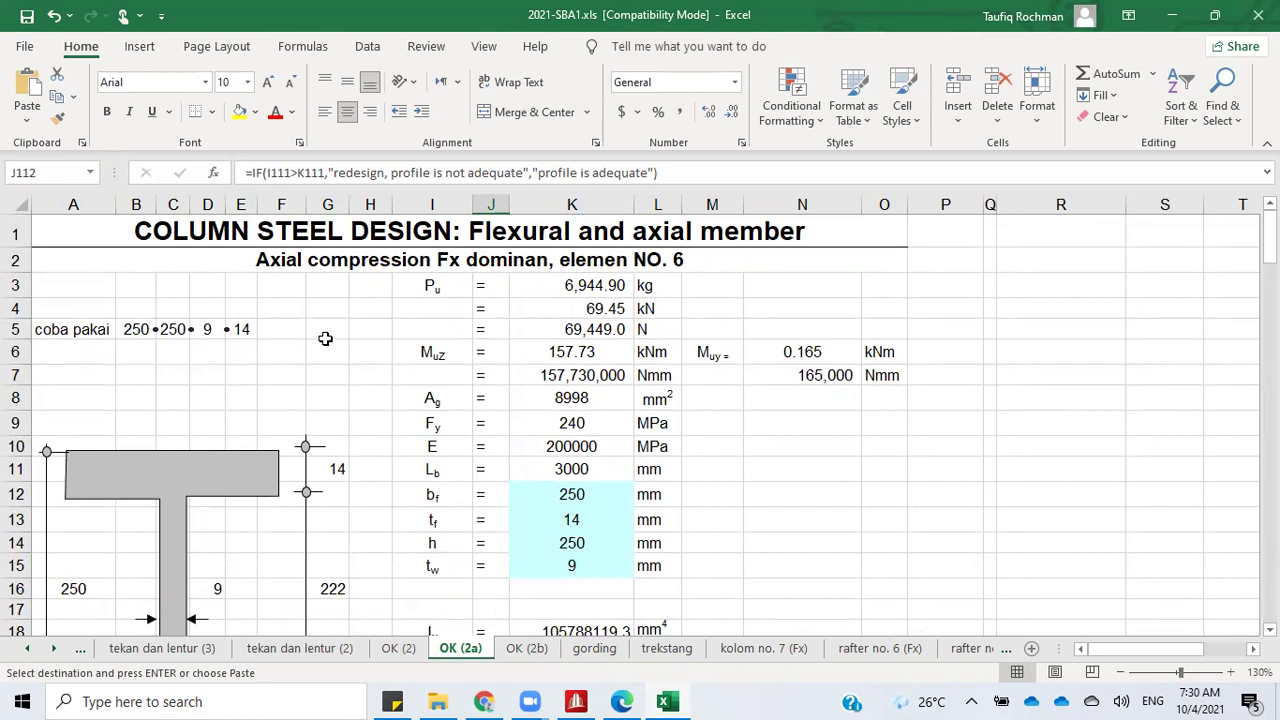
click(138, 331)
key(Right)
click(138, 336)
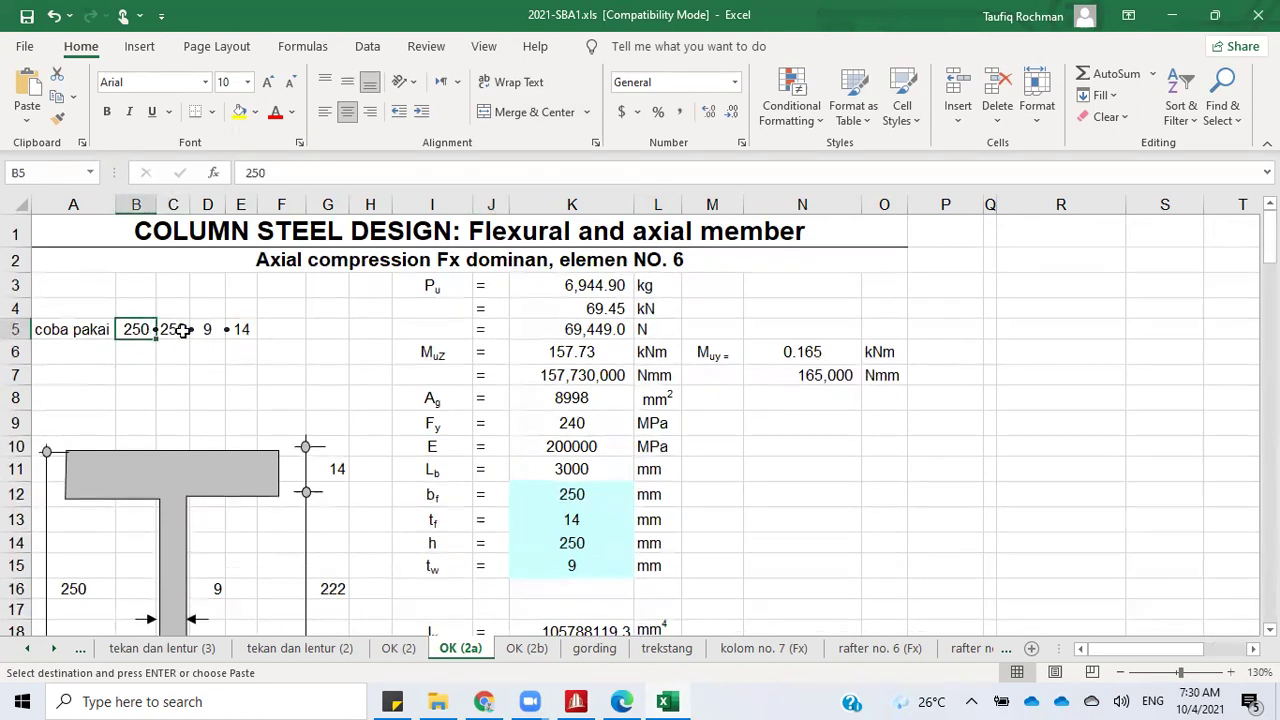
click(576, 701)
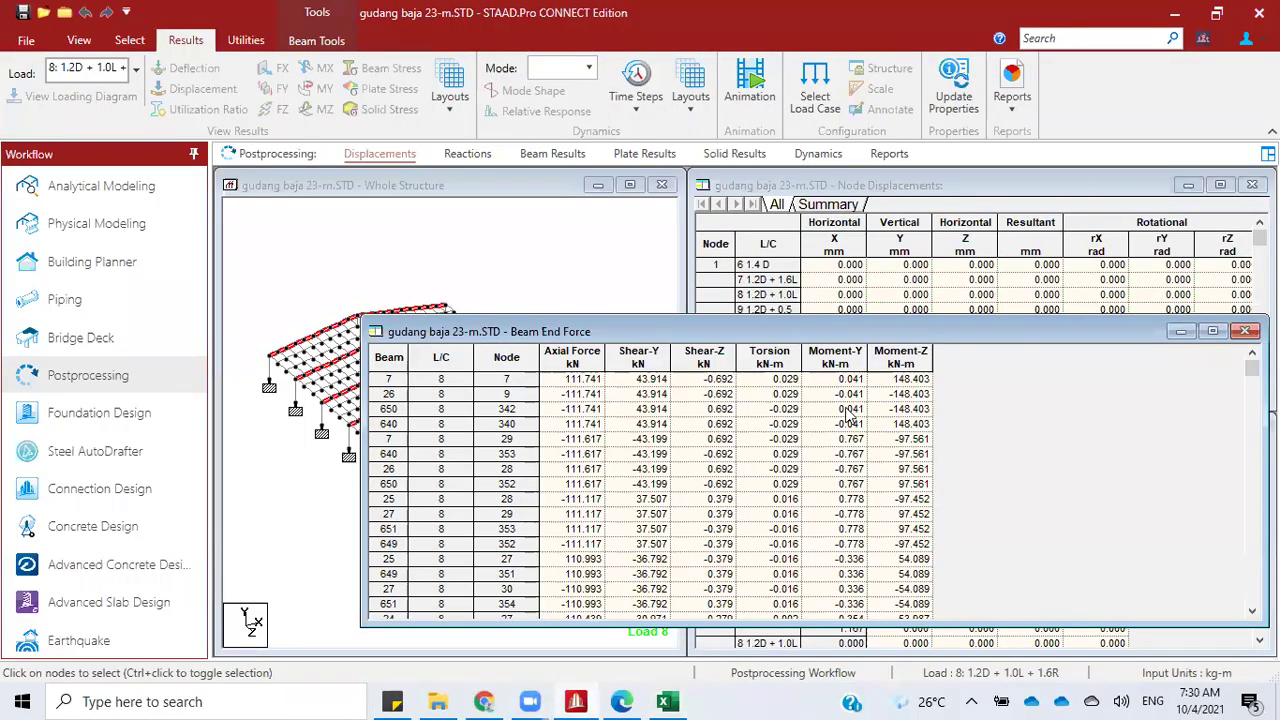
click(664, 701)
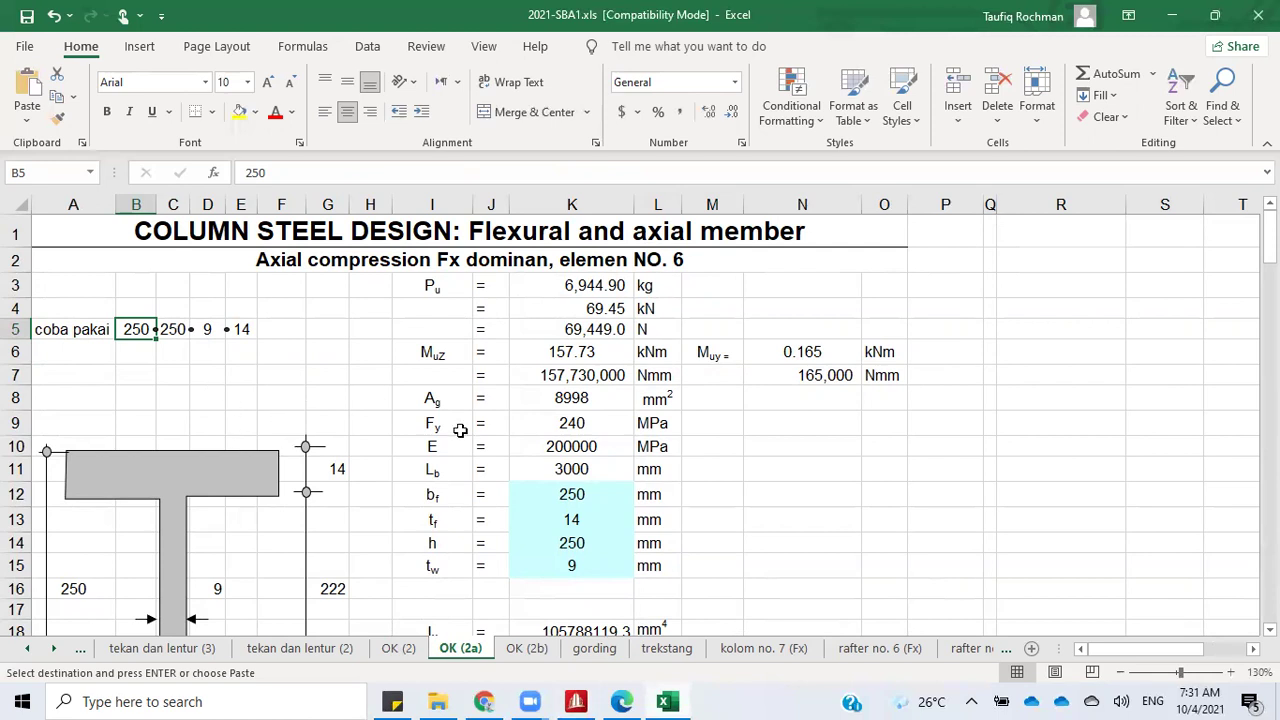
scroll(460, 430, down, 20)
scroll(335, 570, down, 20)
scroll(317, 517, up, 6)
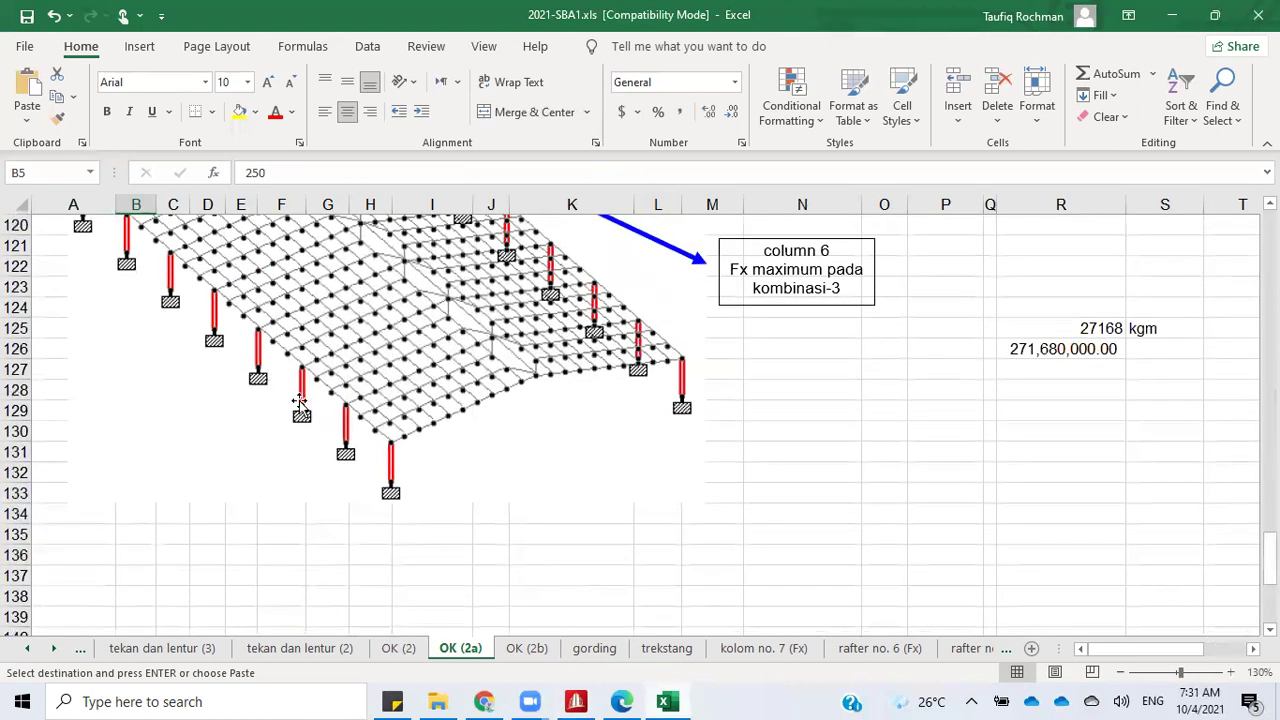
Step: On sheet OK (2b), set the trial profile's depth in B5 to 300 and its flange width in C5 to 150
click(526, 649)
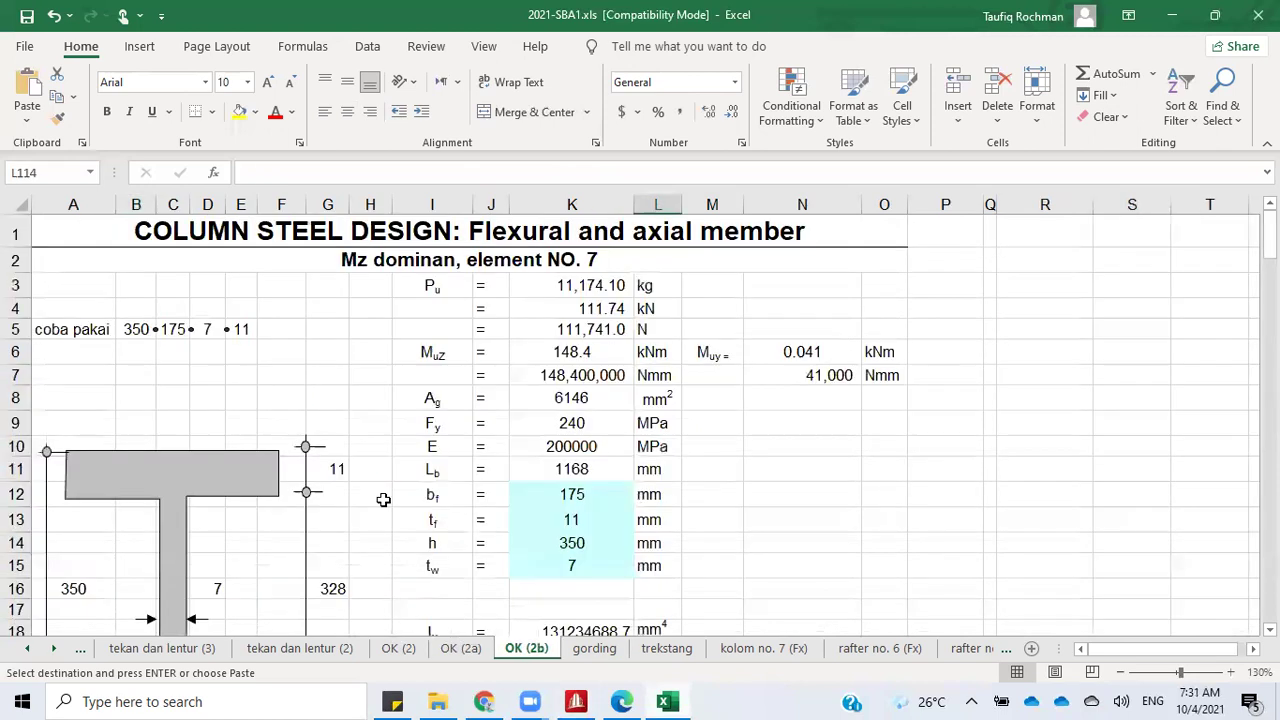
click(136, 330)
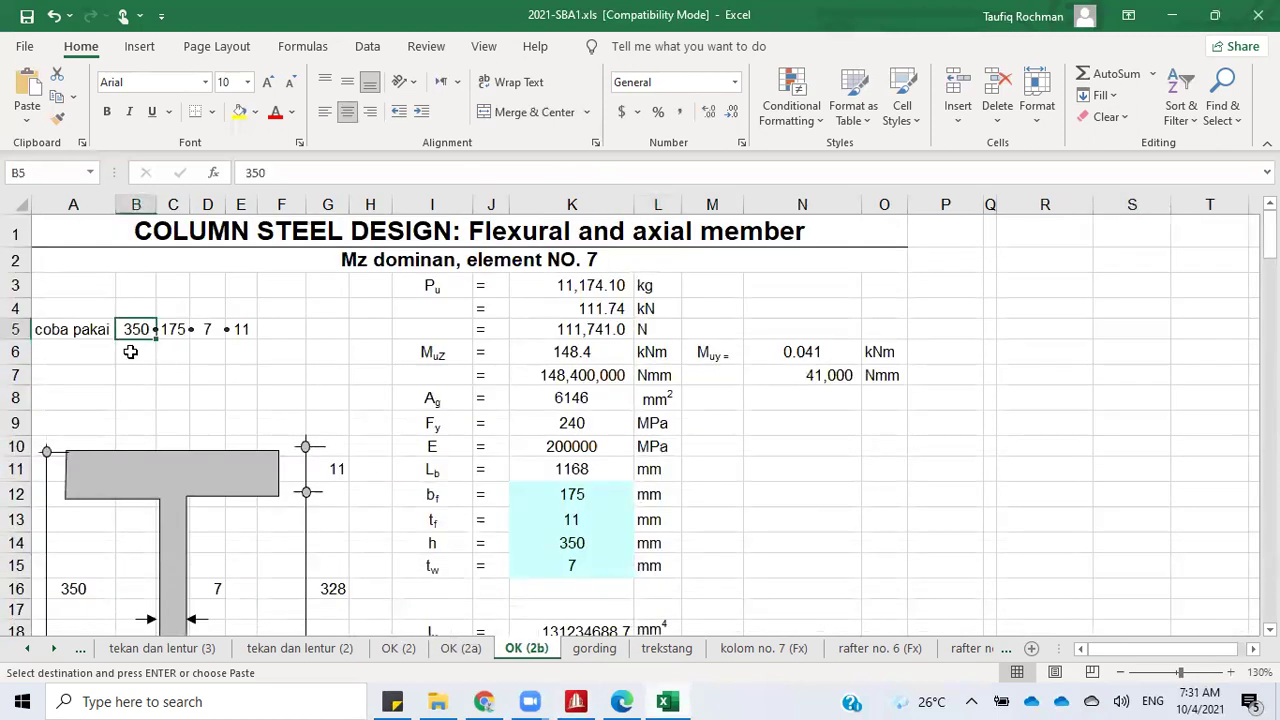
text(300)
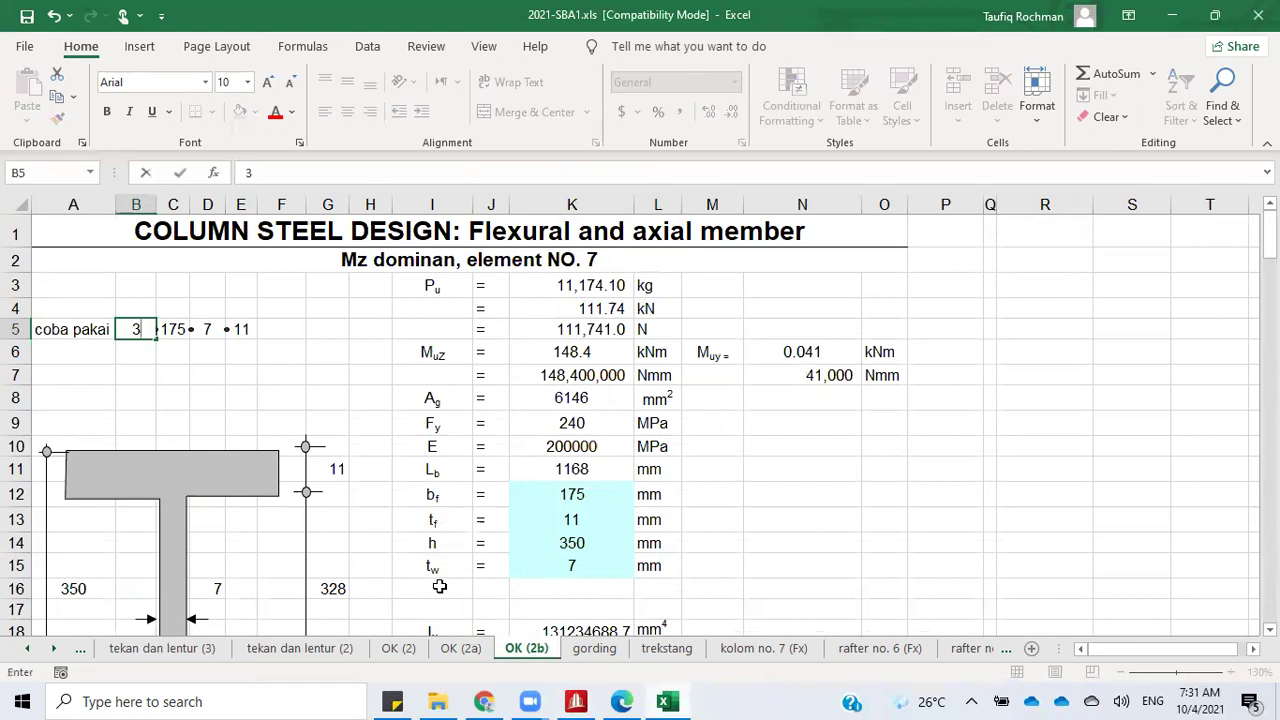
click(168, 333)
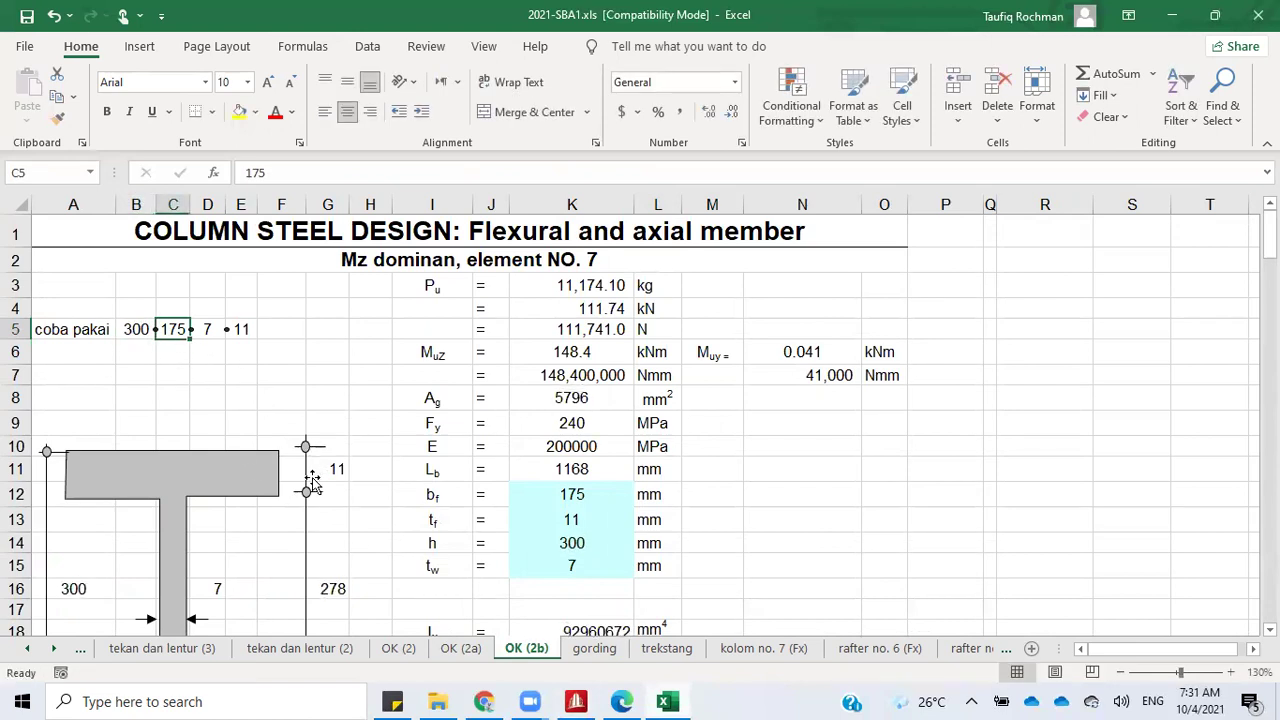
text(150)
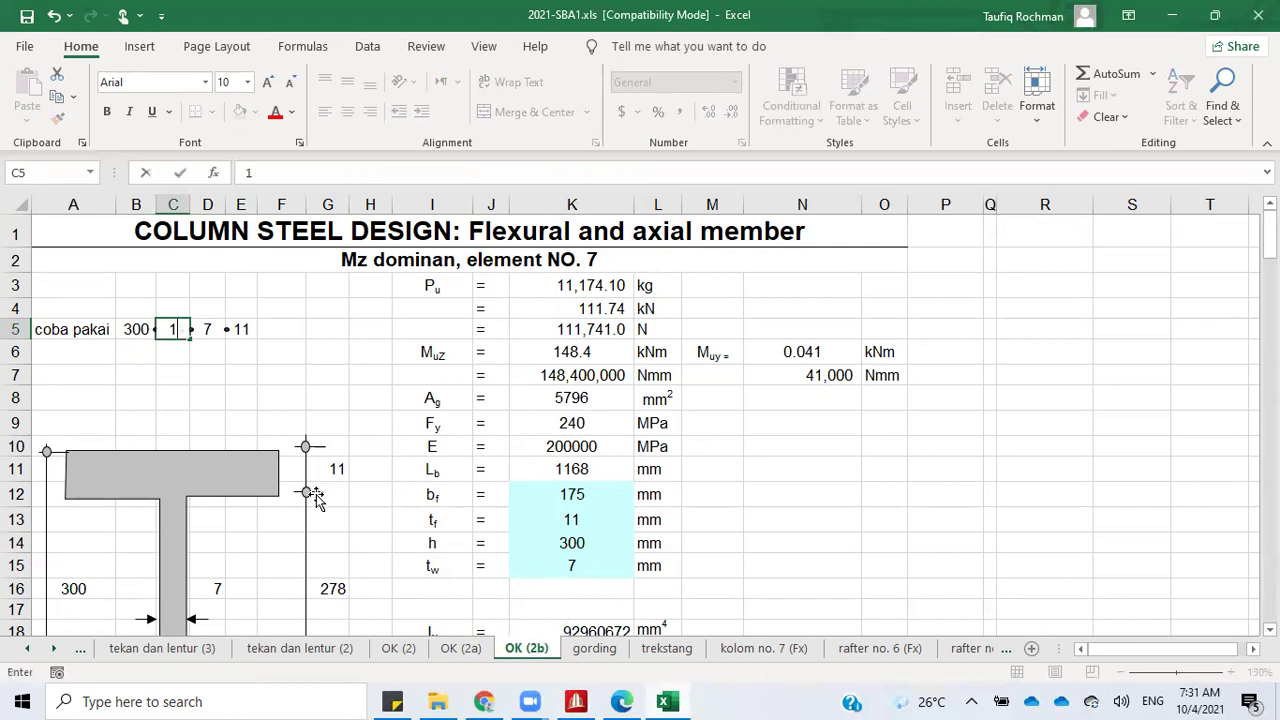
click(199, 370)
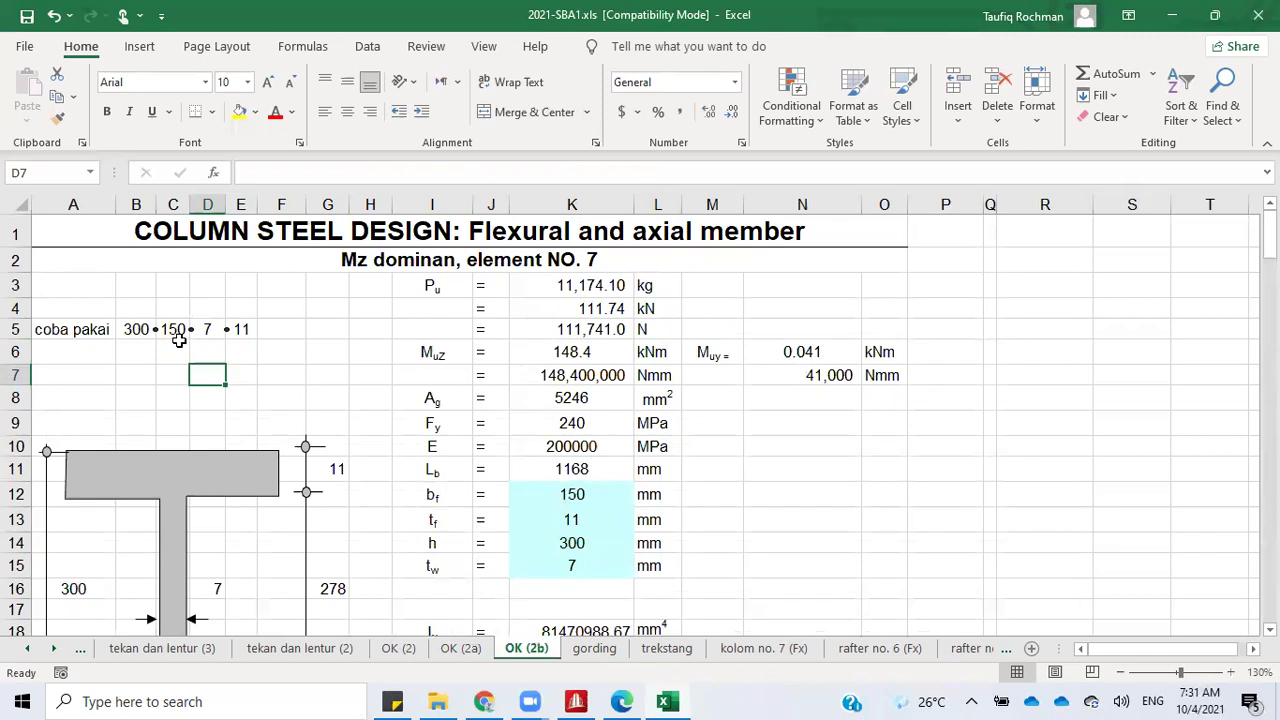
Step: Set the trial profile's web thickness in D5 to 6.5 and its flange thickness in E5 to 9
click(202, 330)
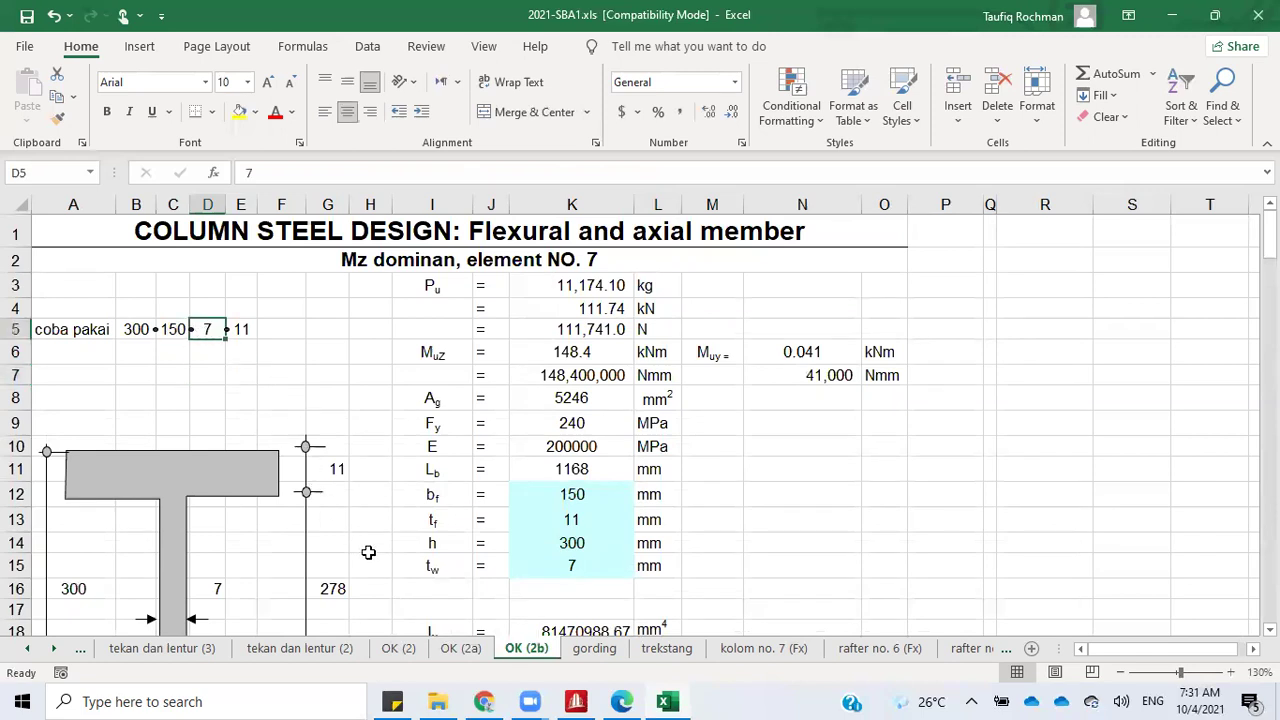
text(66)
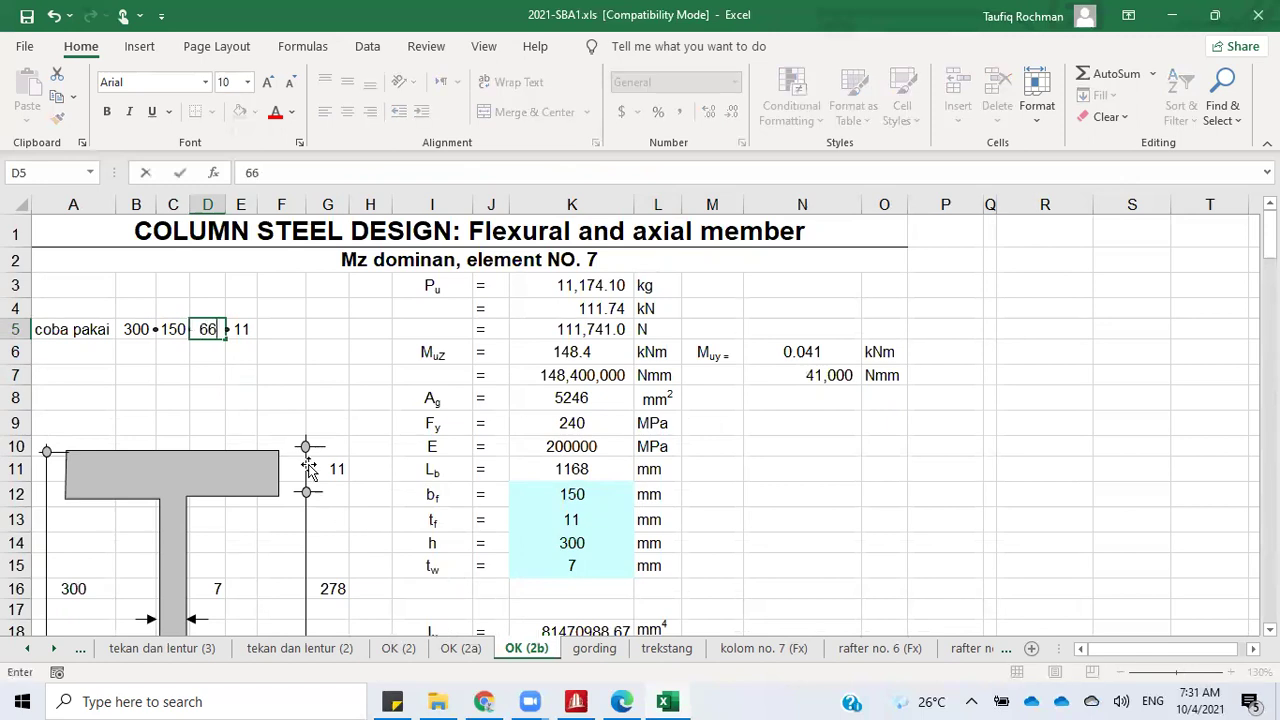
key(BackSpace)
click(246, 331)
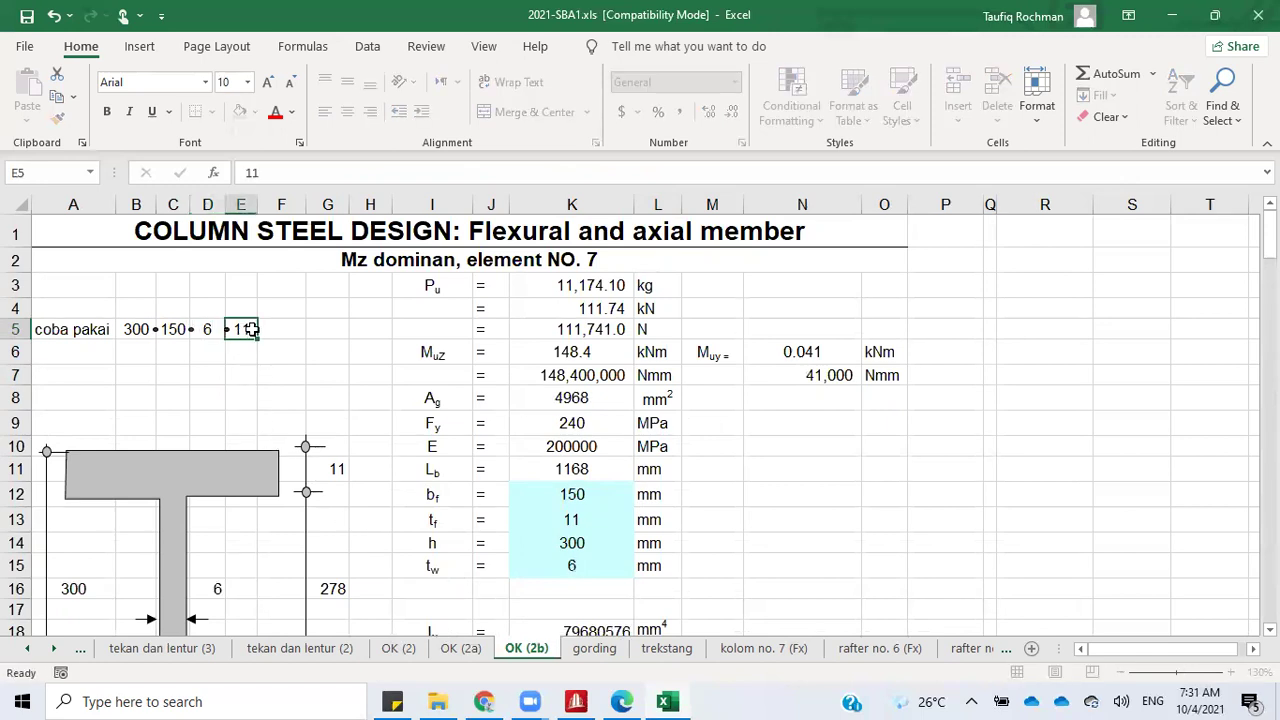
click(209, 328)
text(6.5)
click(259, 374)
key(Up)
key(Up)
key(Left)
text(9)
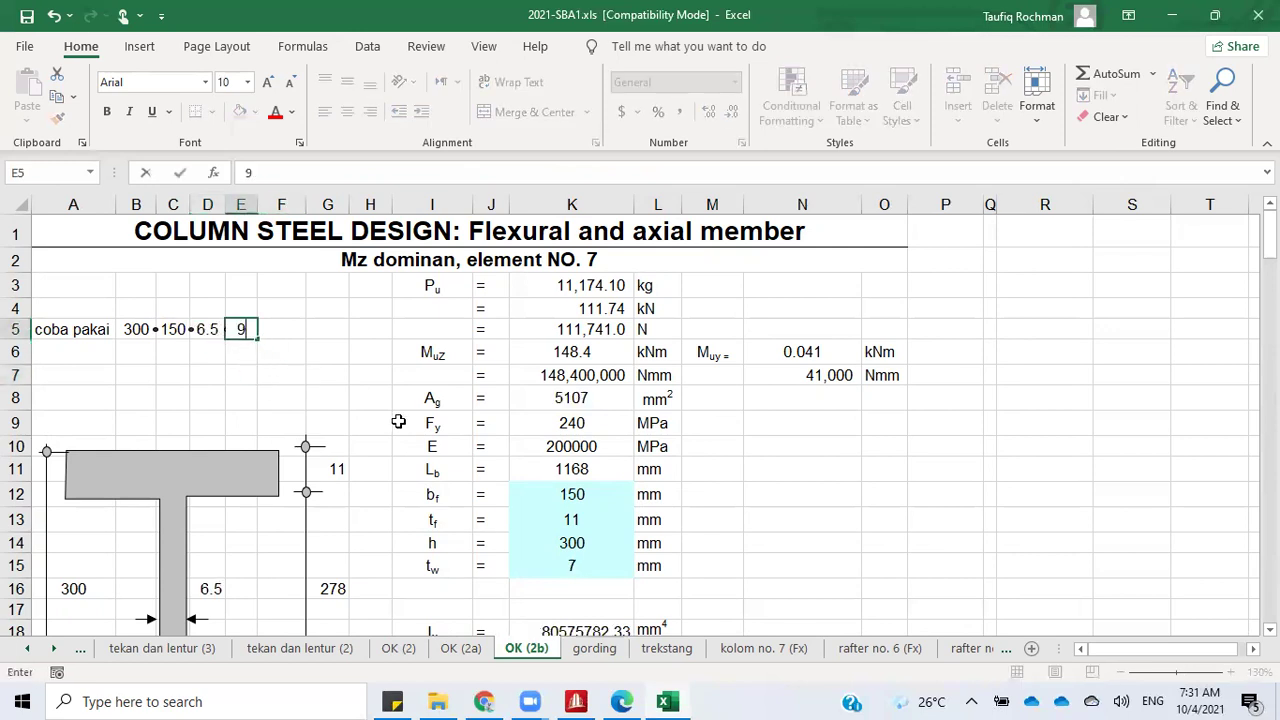
click(335, 396)
Step: Review the φMn capacity check and the Equation 2 interaction check for the new trial profile, and return to its depth in B5
scroll(451, 493, down, 20)
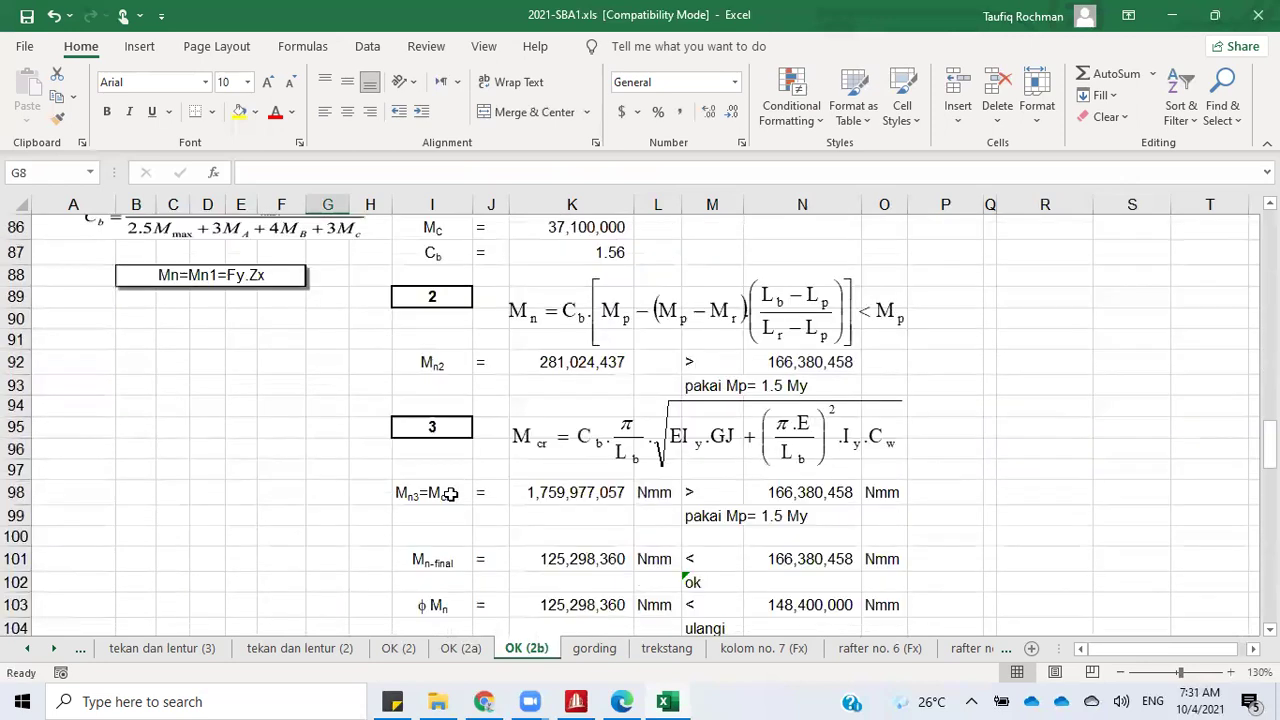
scroll(451, 495, down, 11)
scroll(450, 497, up, 6)
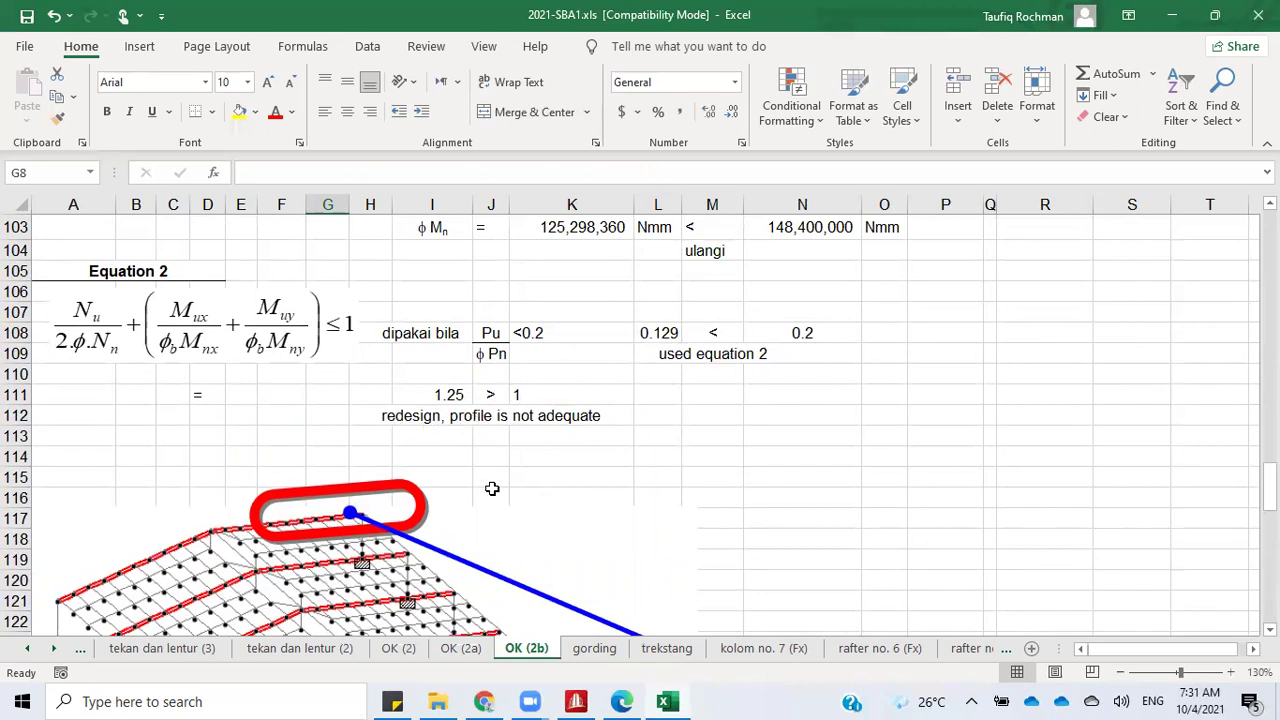
scroll(492, 488, up, 20)
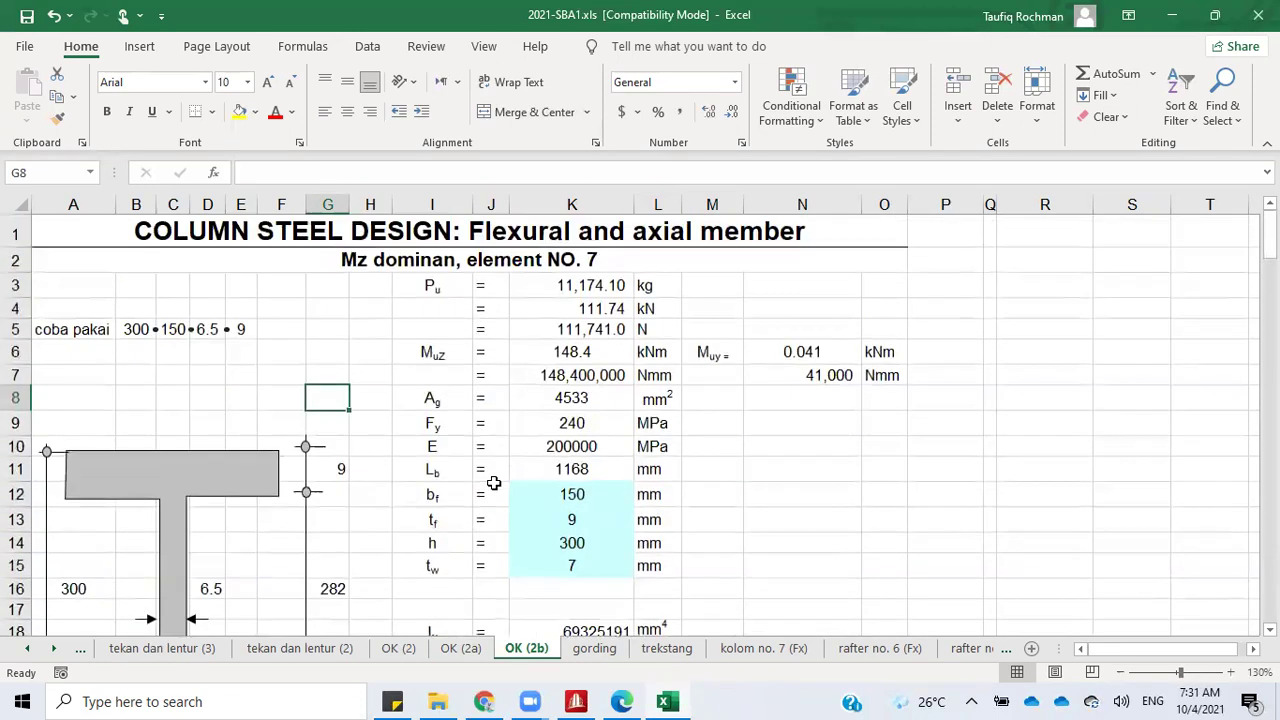
click(146, 330)
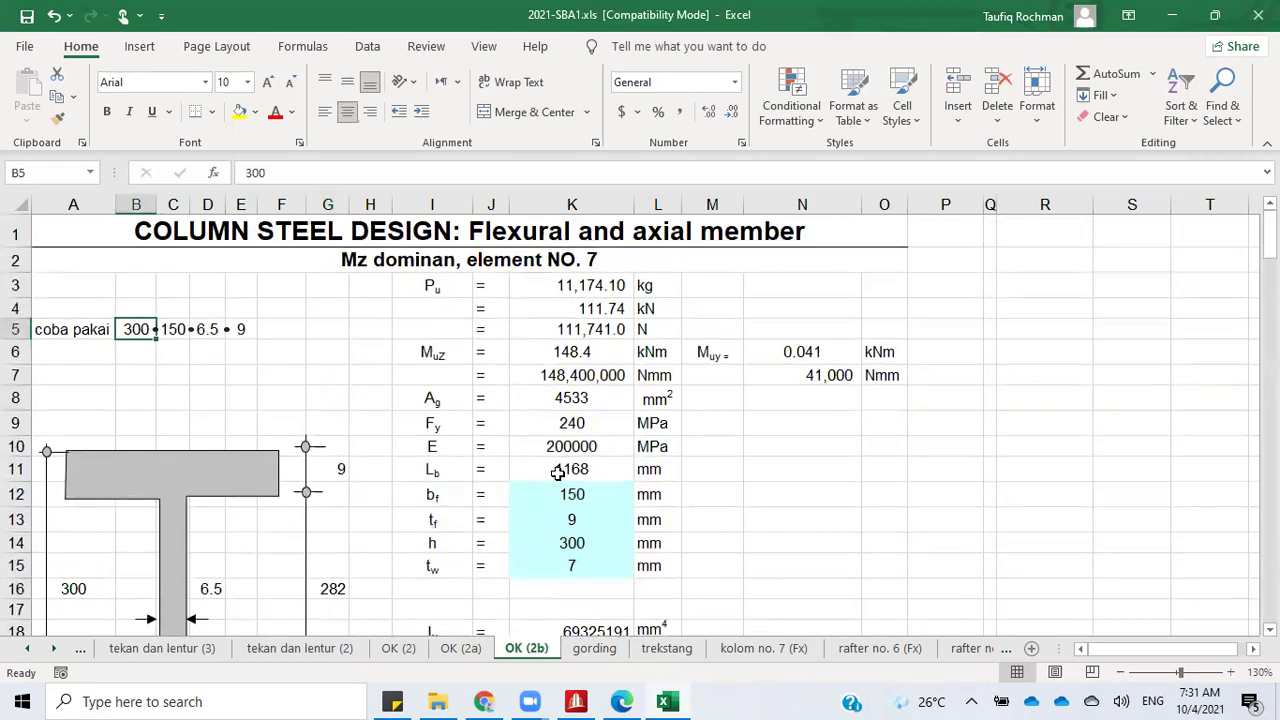
Step: Set the trial profile on sheet OK (2b) to depth 350, flange width 175, web thickness 7 and flange thickness 11
text(350)
key(Tab)
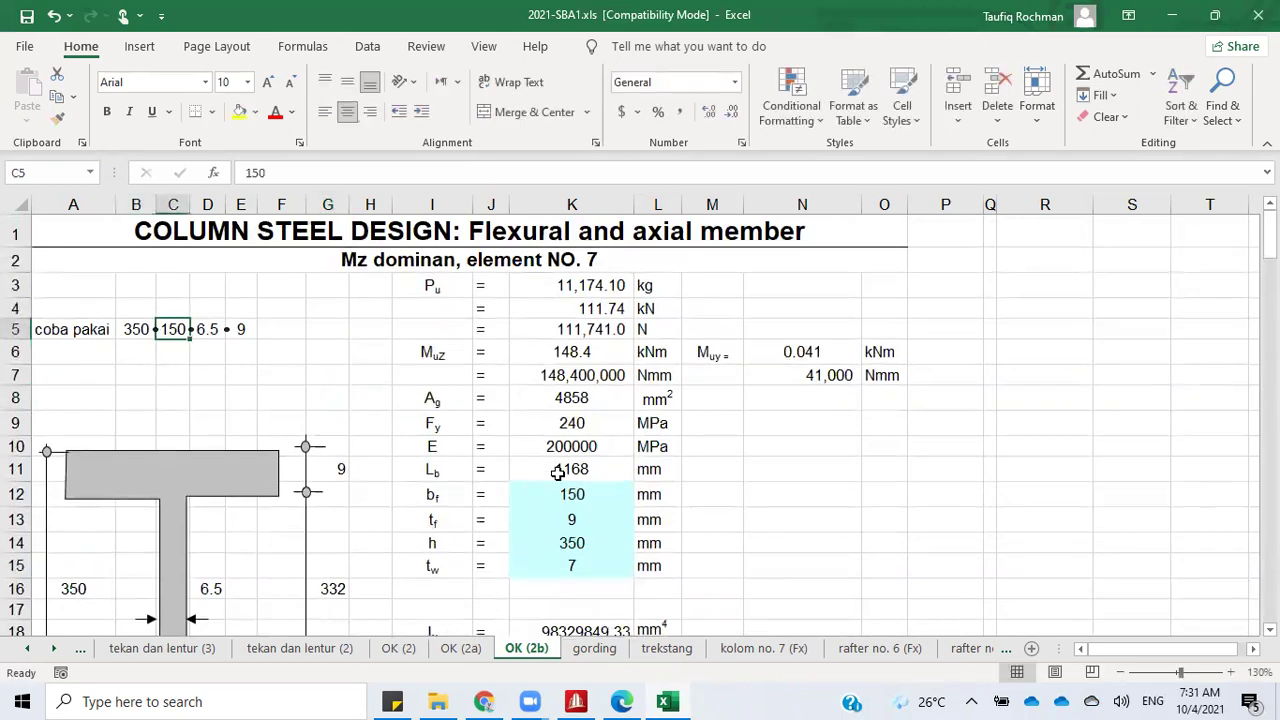
text(175)
key(Tab)
text(7)
key(Tab)
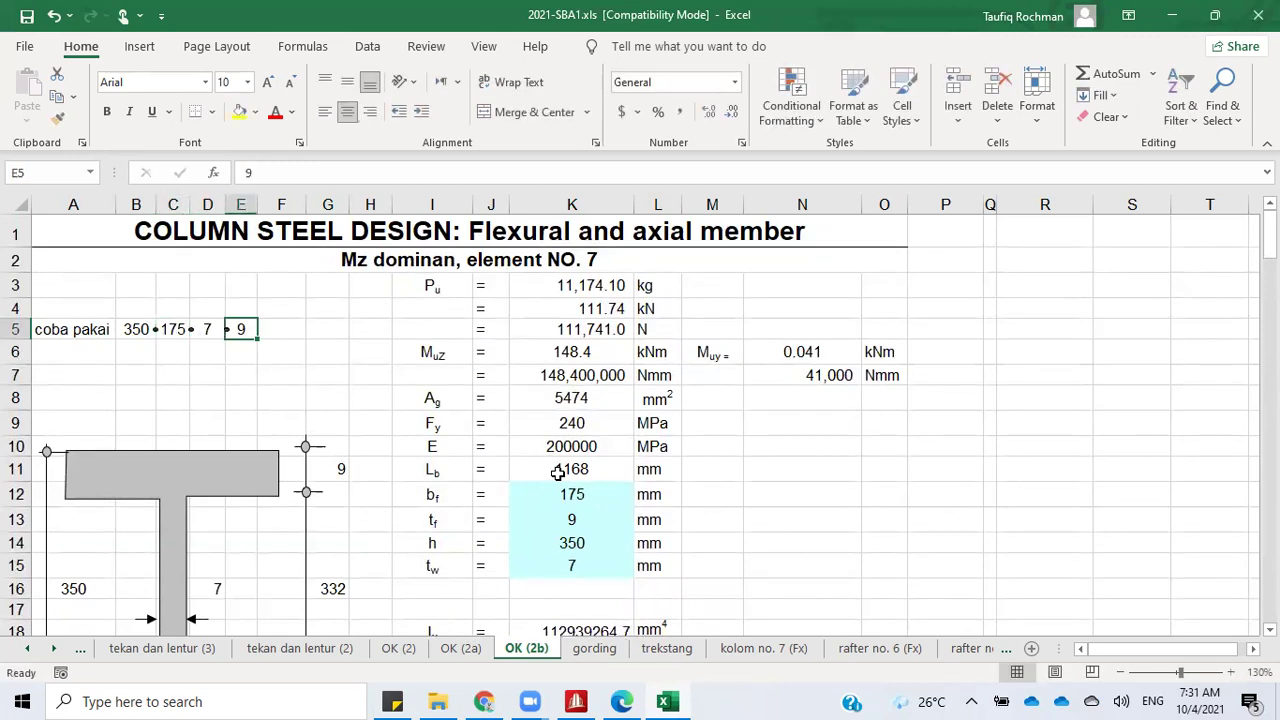
text(11)
key(Tab)
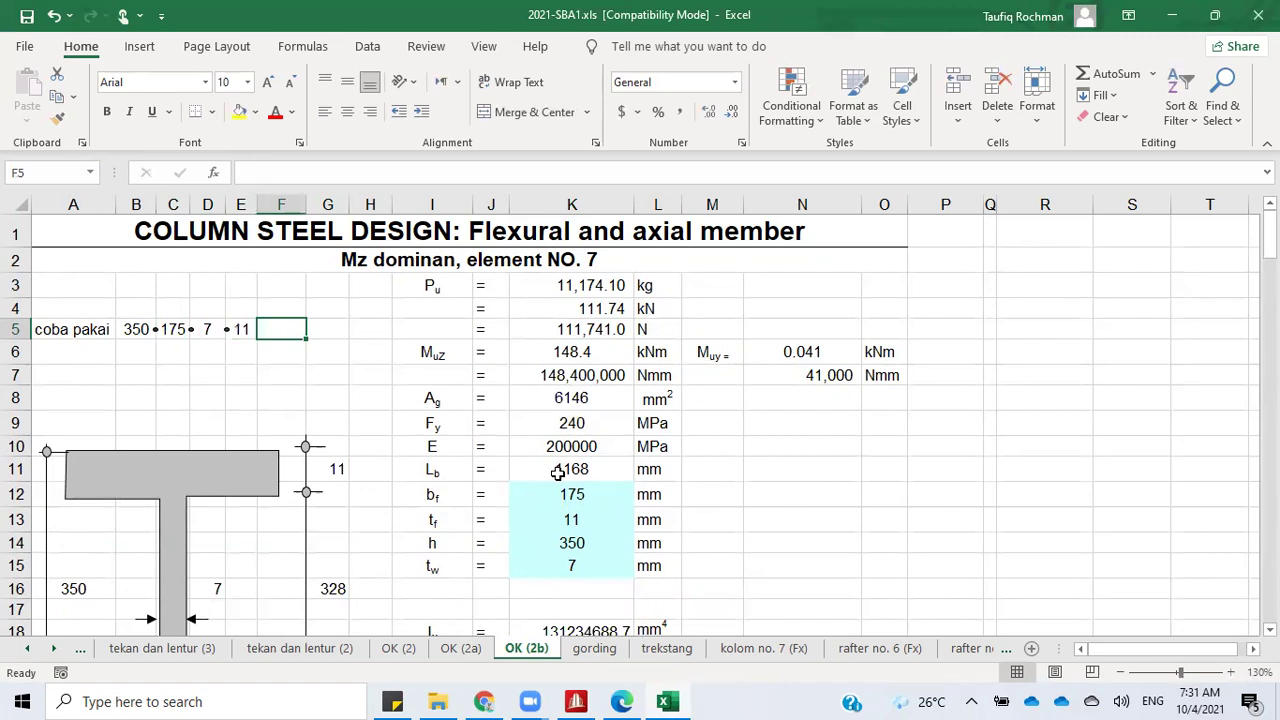
Step: Review the φMn capacity check and the Equation 2 interaction check, comparing the Pu/φPn ratio with its limit in row 108
click(884, 423)
scroll(723, 509, down, 20)
scroll(723, 509, down, 11)
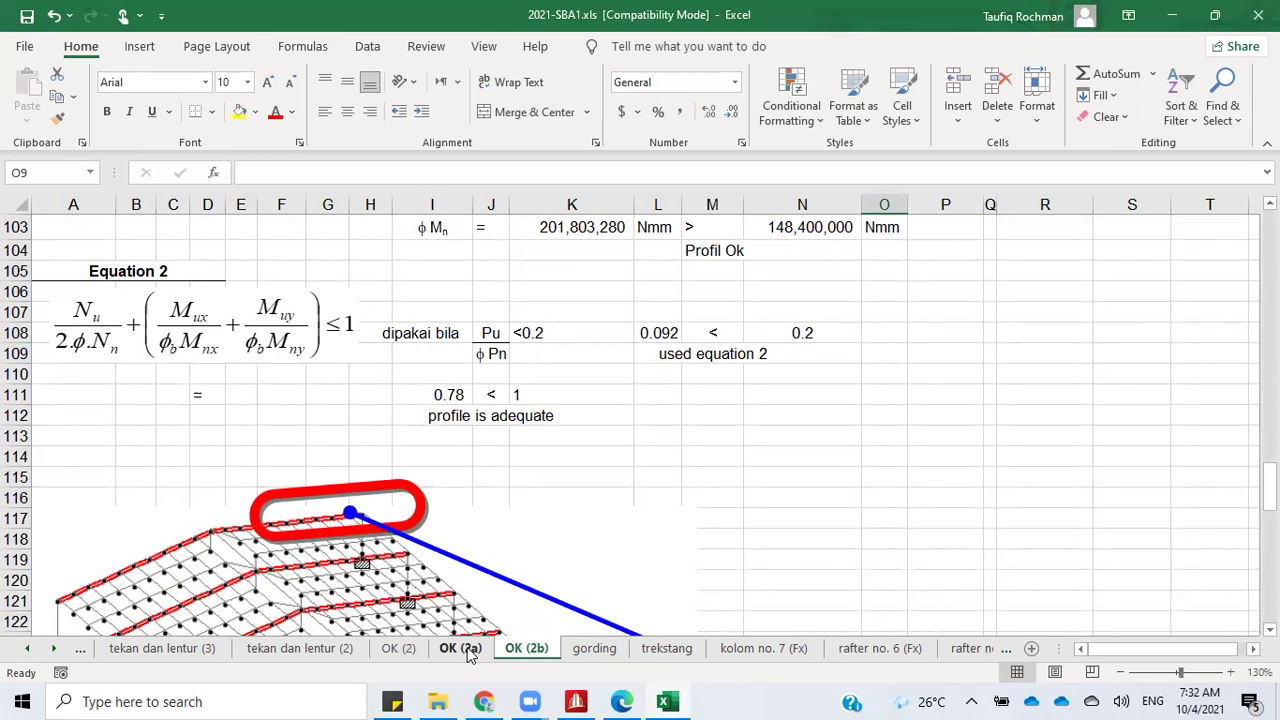
scroll(651, 523, up, 6)
scroll(737, 529, down, 6)
click(491, 338)
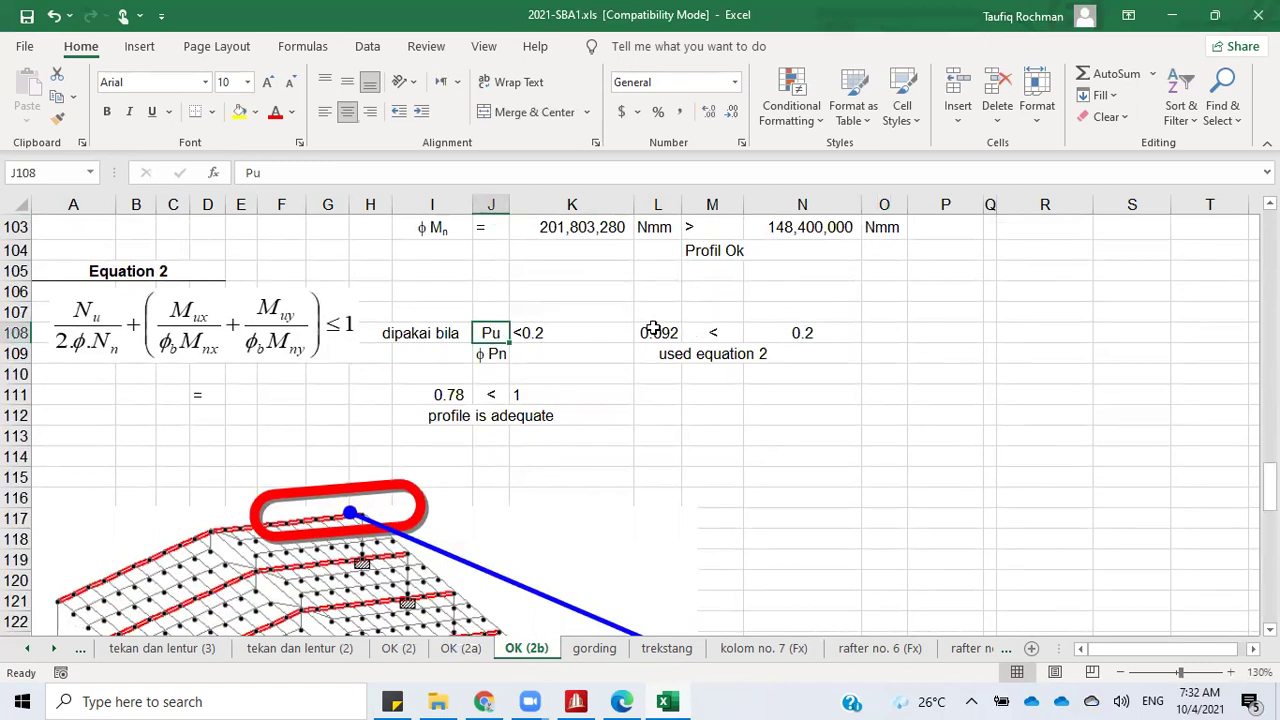
click(806, 334)
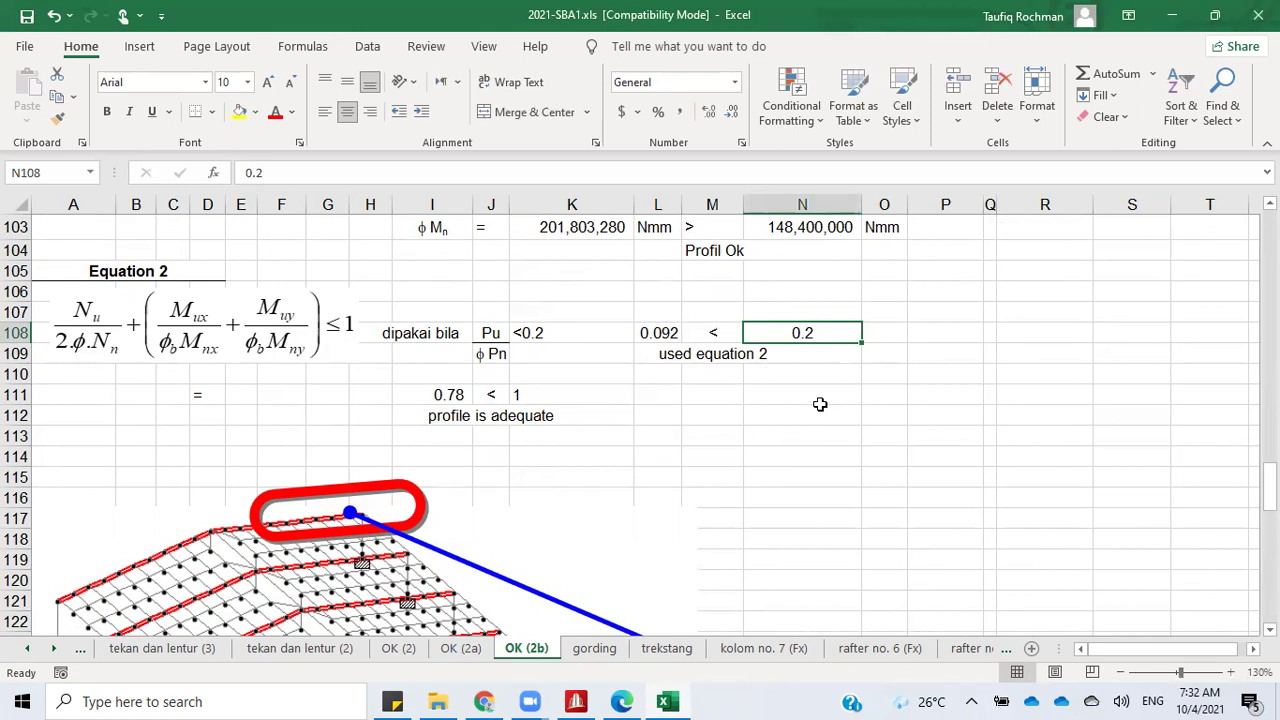
click(652, 329)
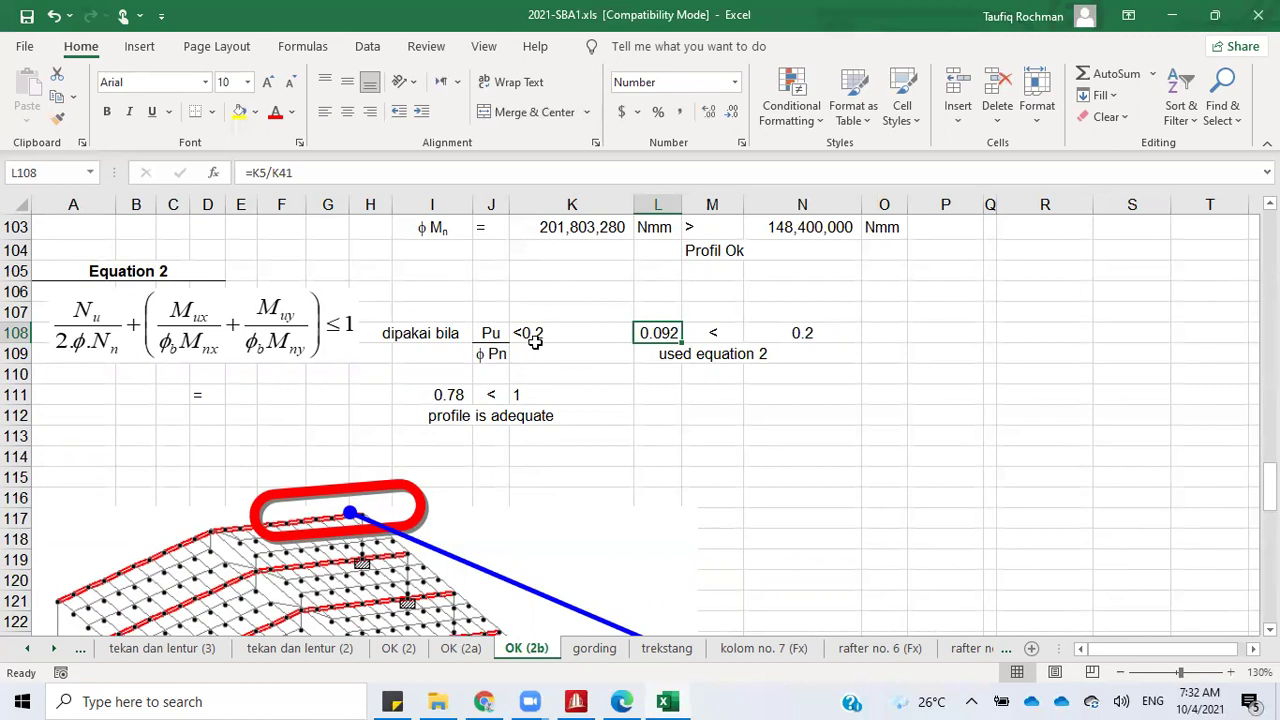
click(726, 331)
click(808, 330)
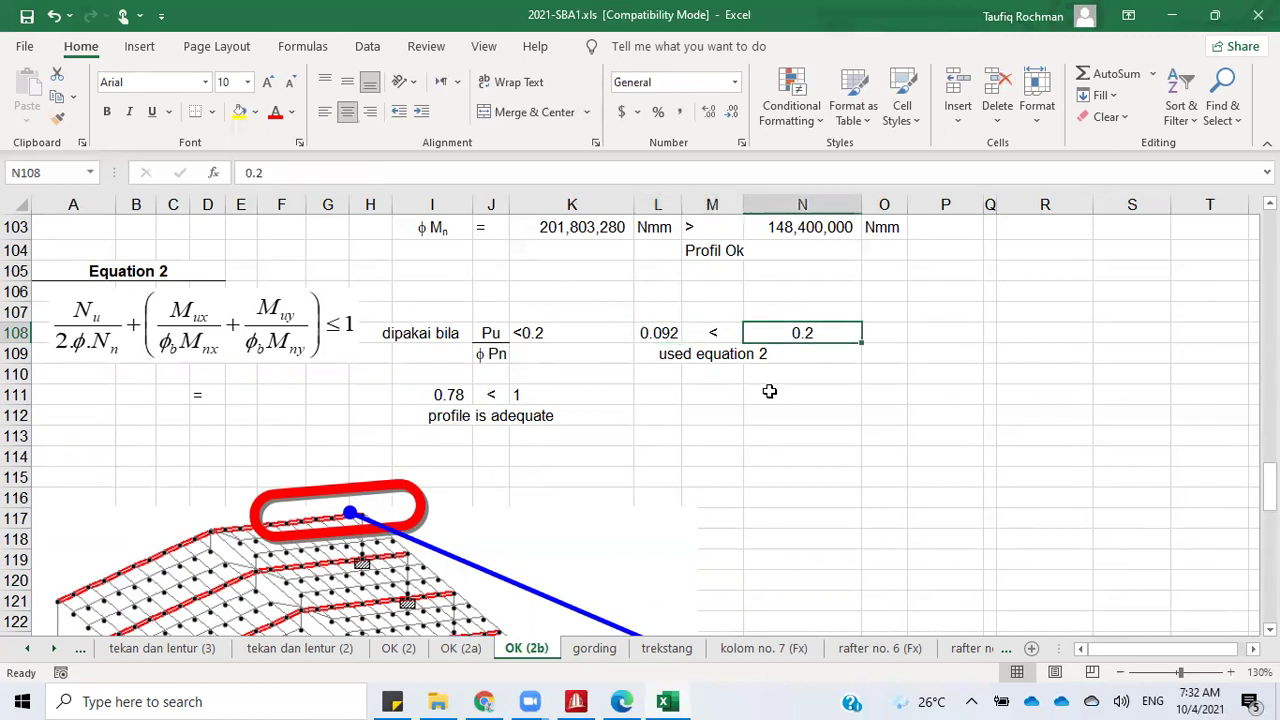
Step: Set the axial load Pu in K3 to 31174.1 kg and review which interaction equation the Pu/φPn check selects
scroll(797, 423, up, 20)
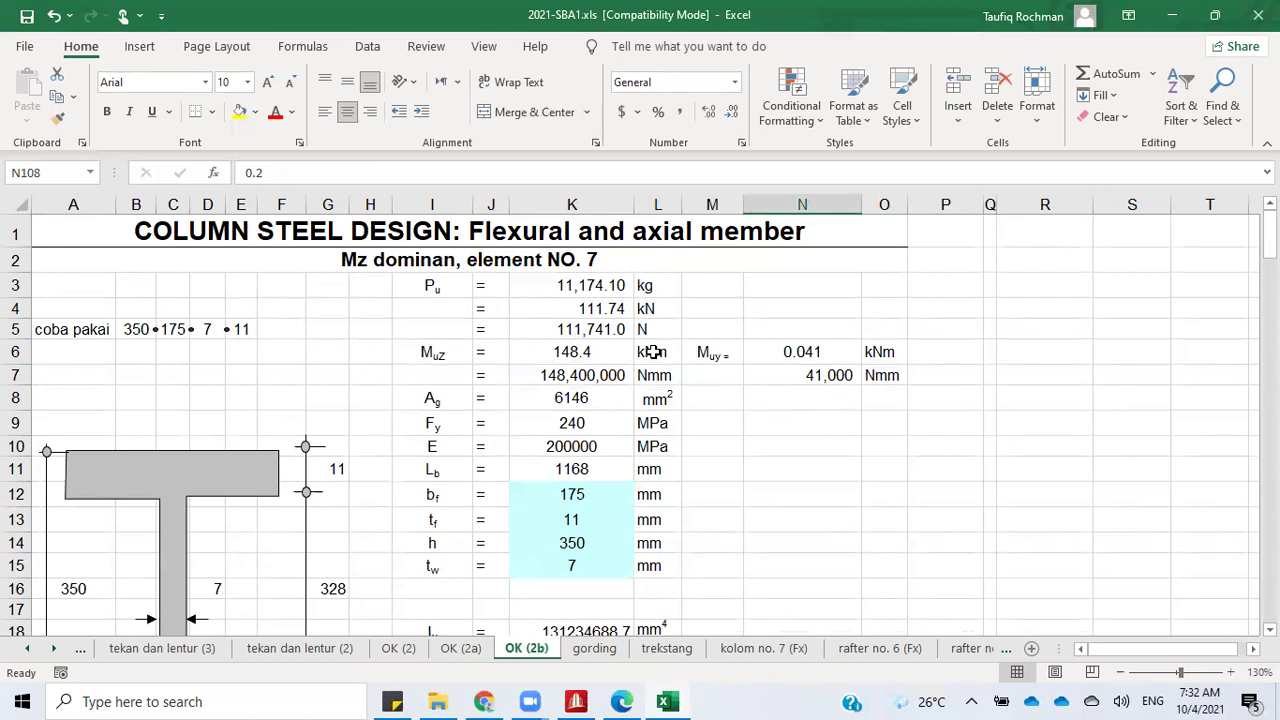
drag(1269, 236, 1269, 237)
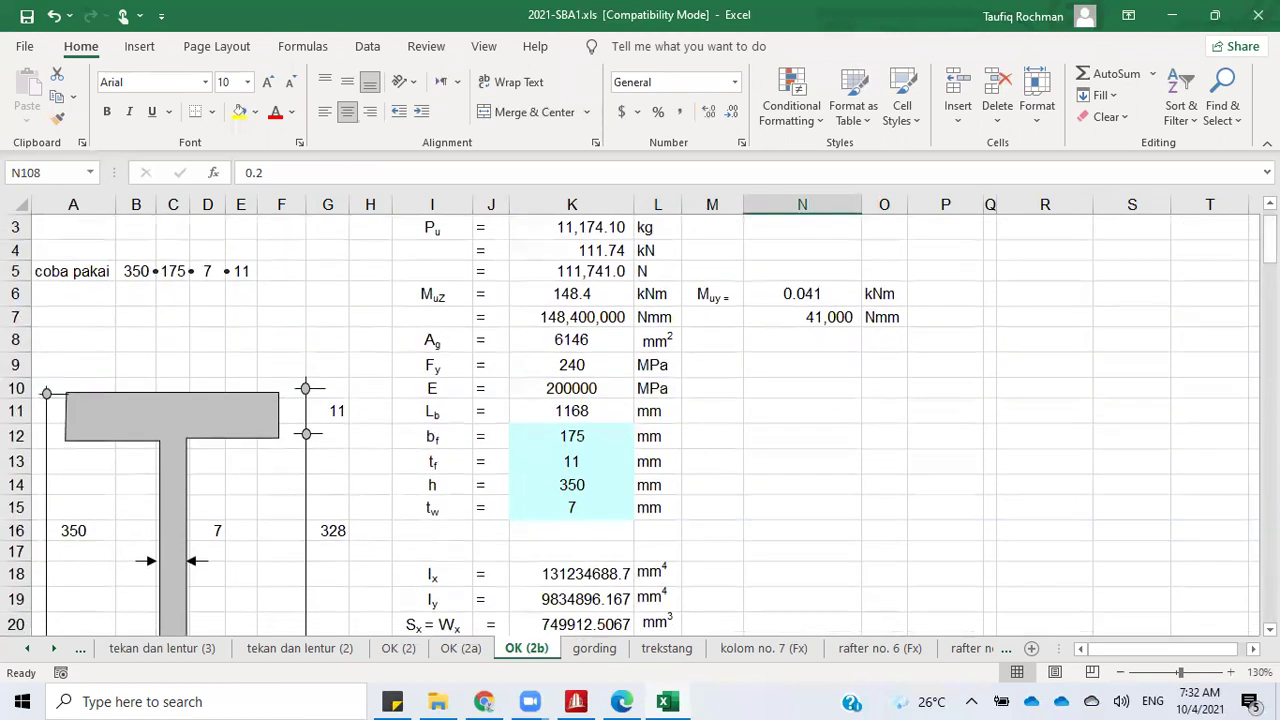
click(590, 228)
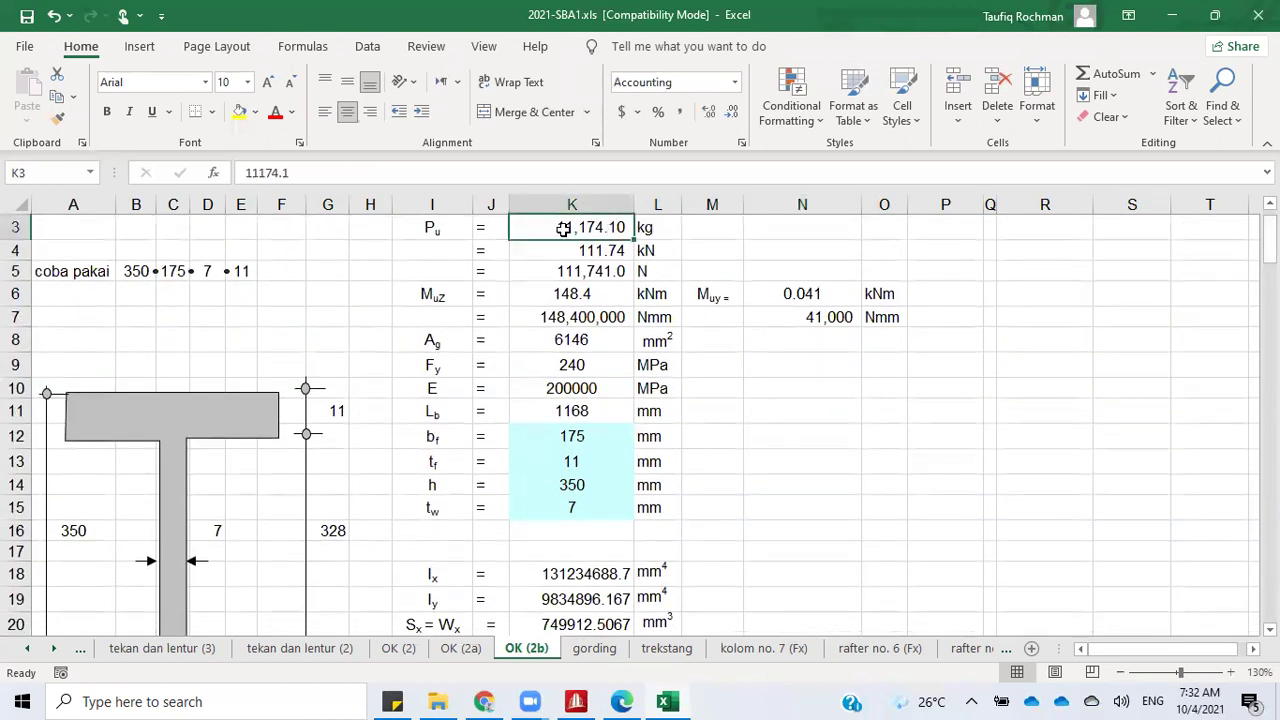
double_click(565, 228)
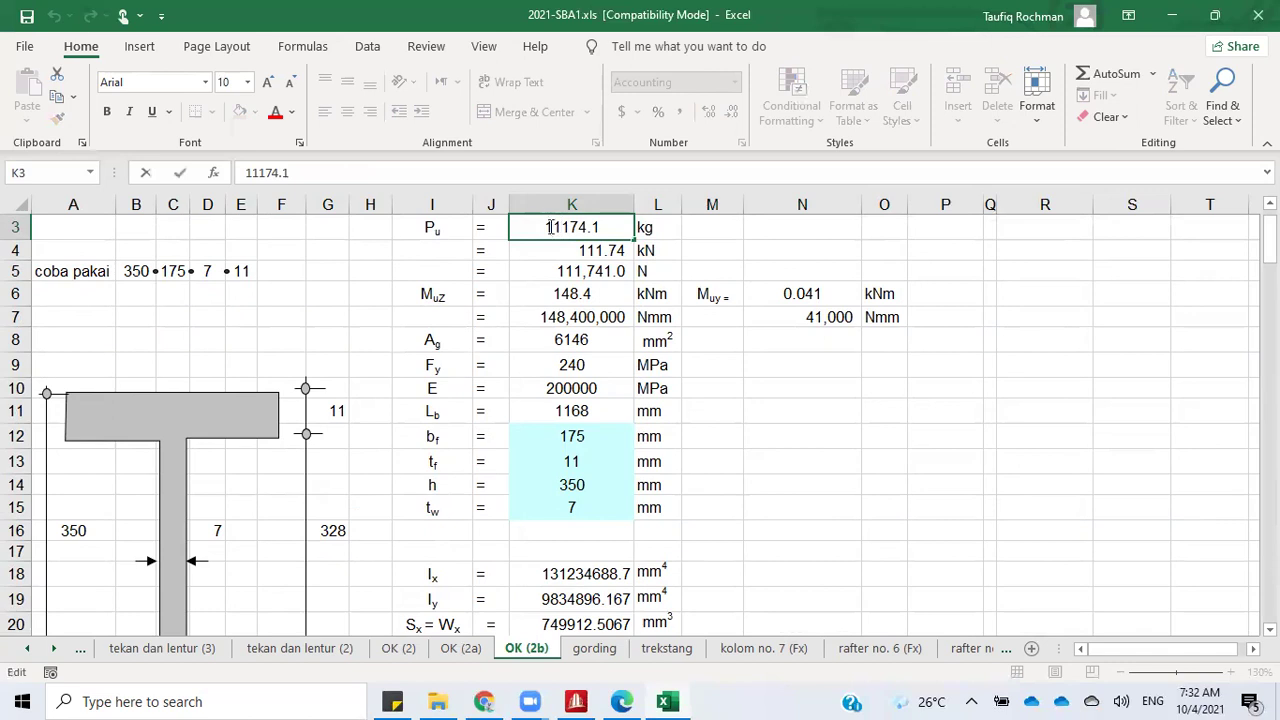
drag(549, 227, 545, 227)
text(3)
click(872, 414)
drag(1270, 240, 1270, 238)
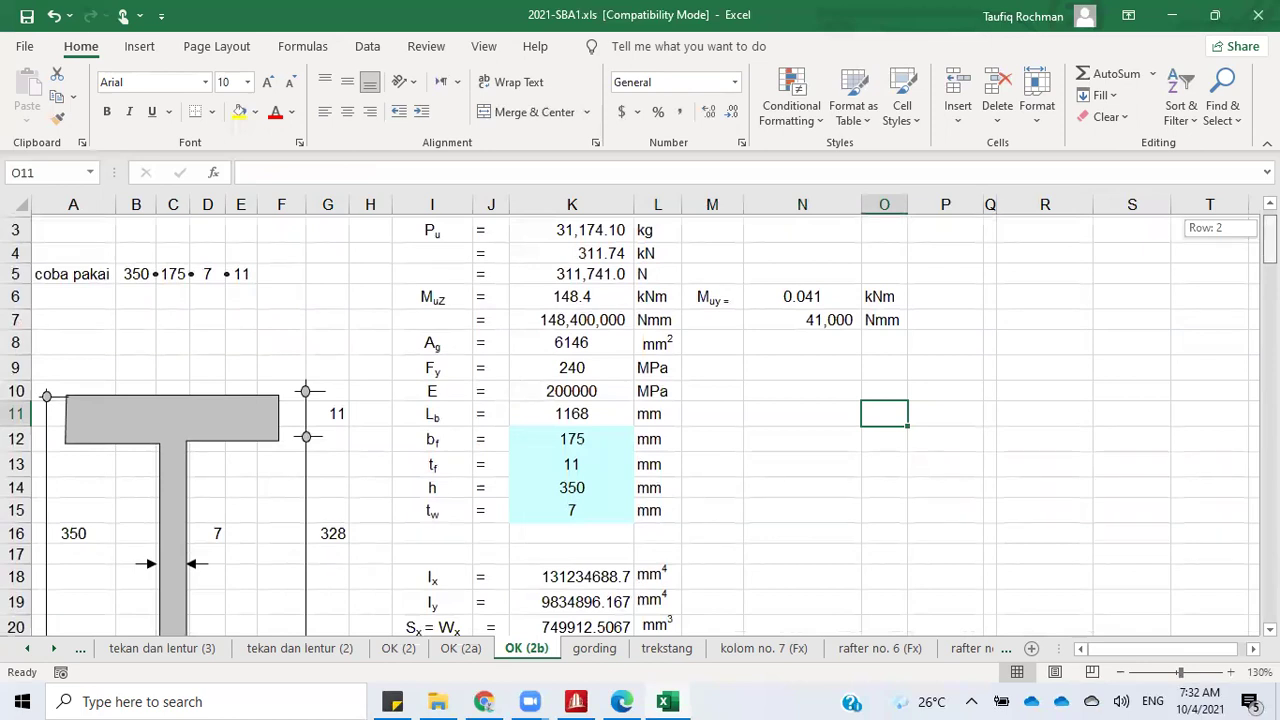
drag(1270, 238, 1270, 478)
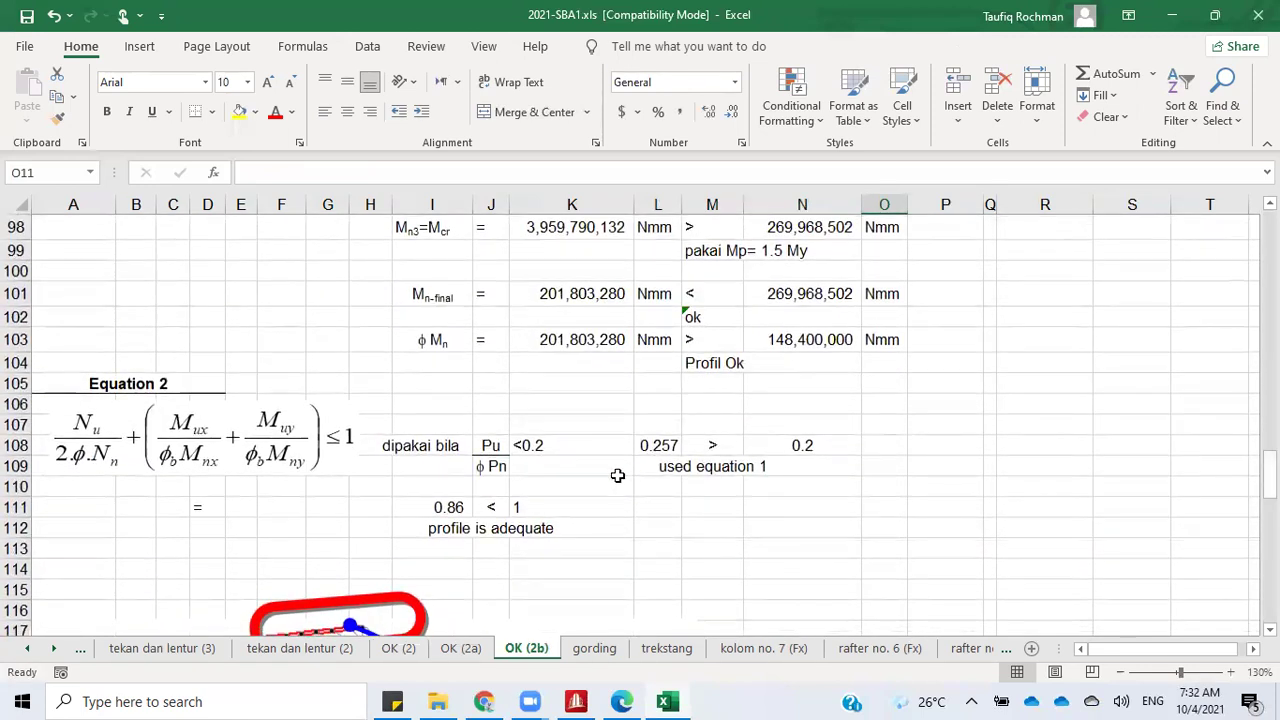
click(656, 445)
click(716, 476)
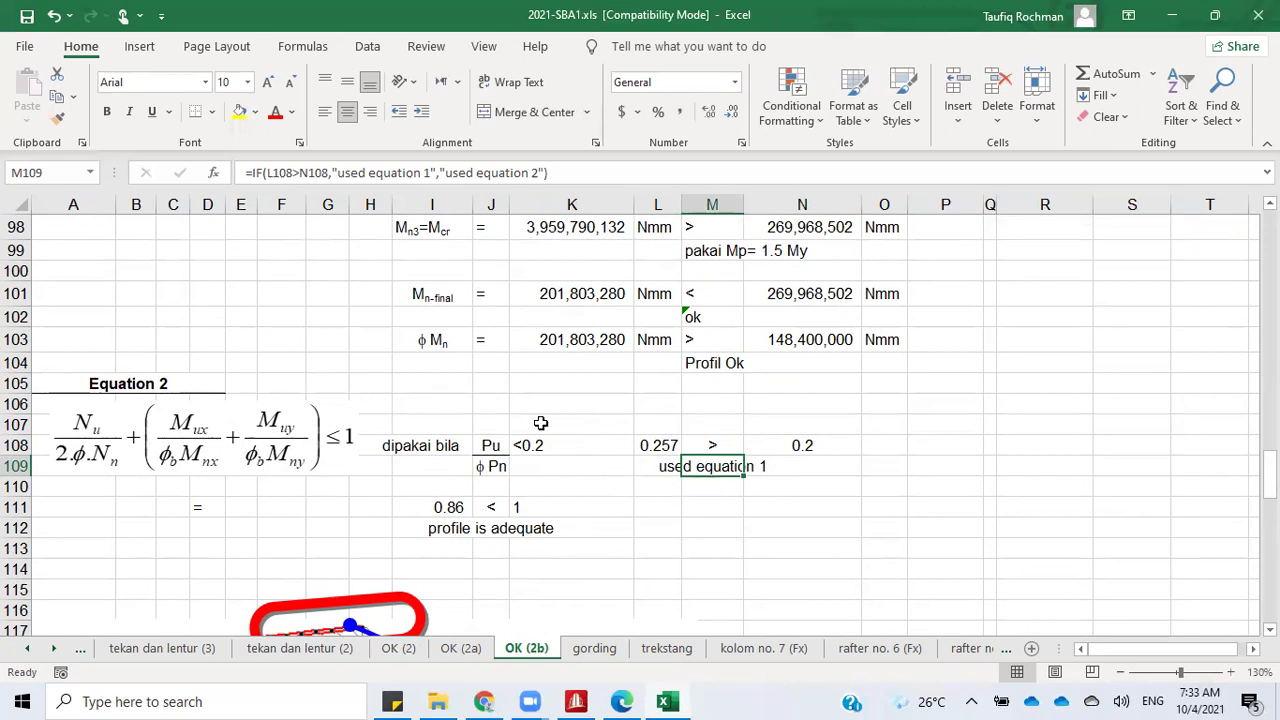
Step: Look through sheets OK (2), tekan dan lentur (2) and tekan dan lentur (3) for the Equation 1 interaction check
scroll(540, 423, up, 20)
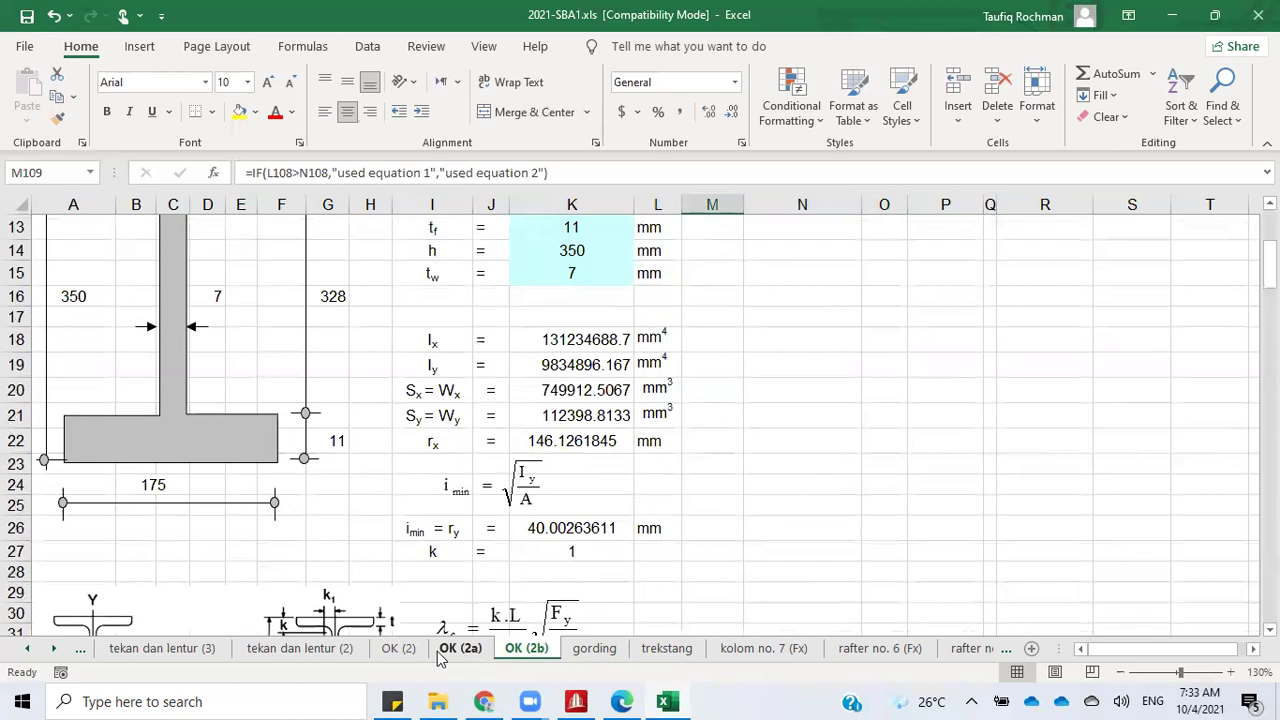
click(398, 648)
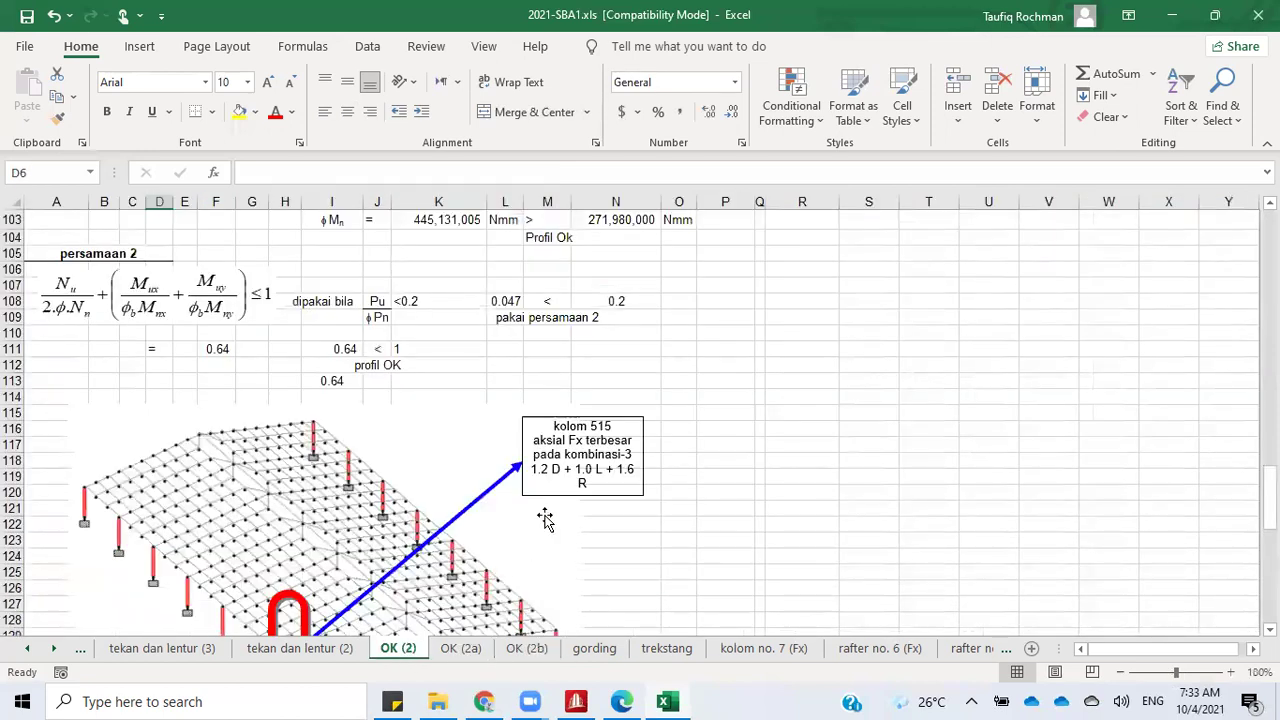
click(267, 650)
scroll(327, 566, down, 20)
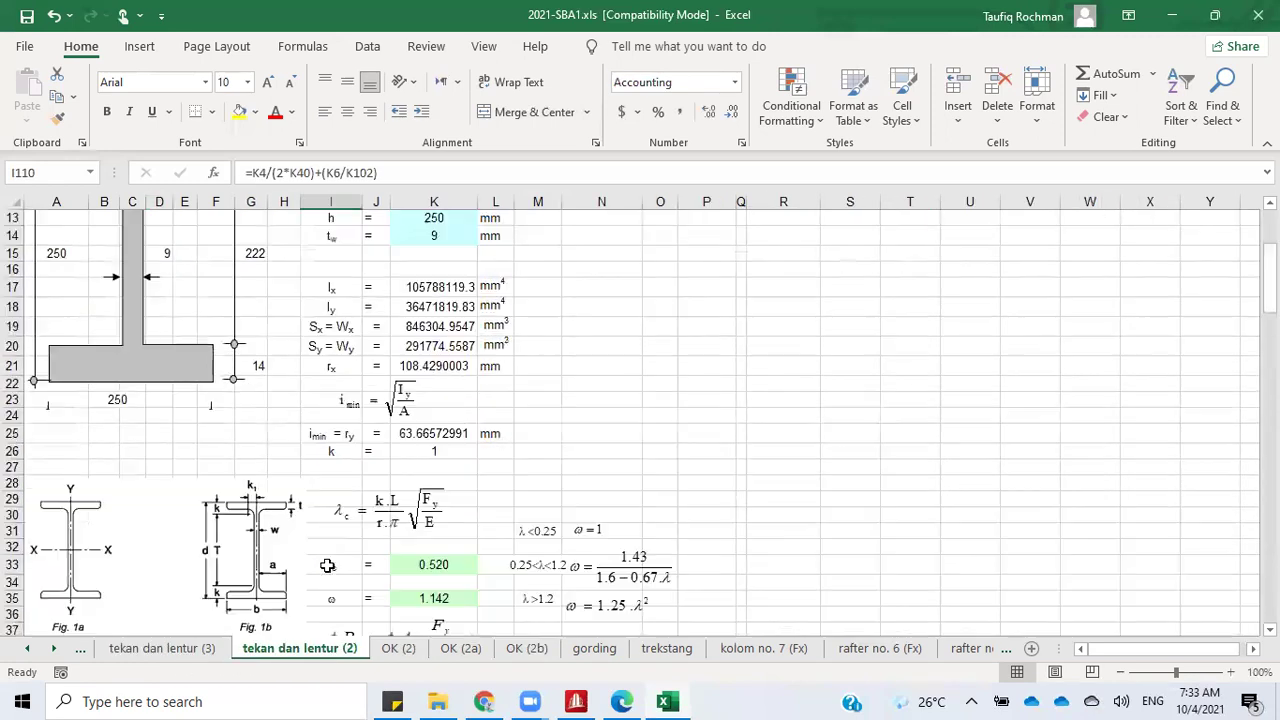
scroll(327, 566, down, 9)
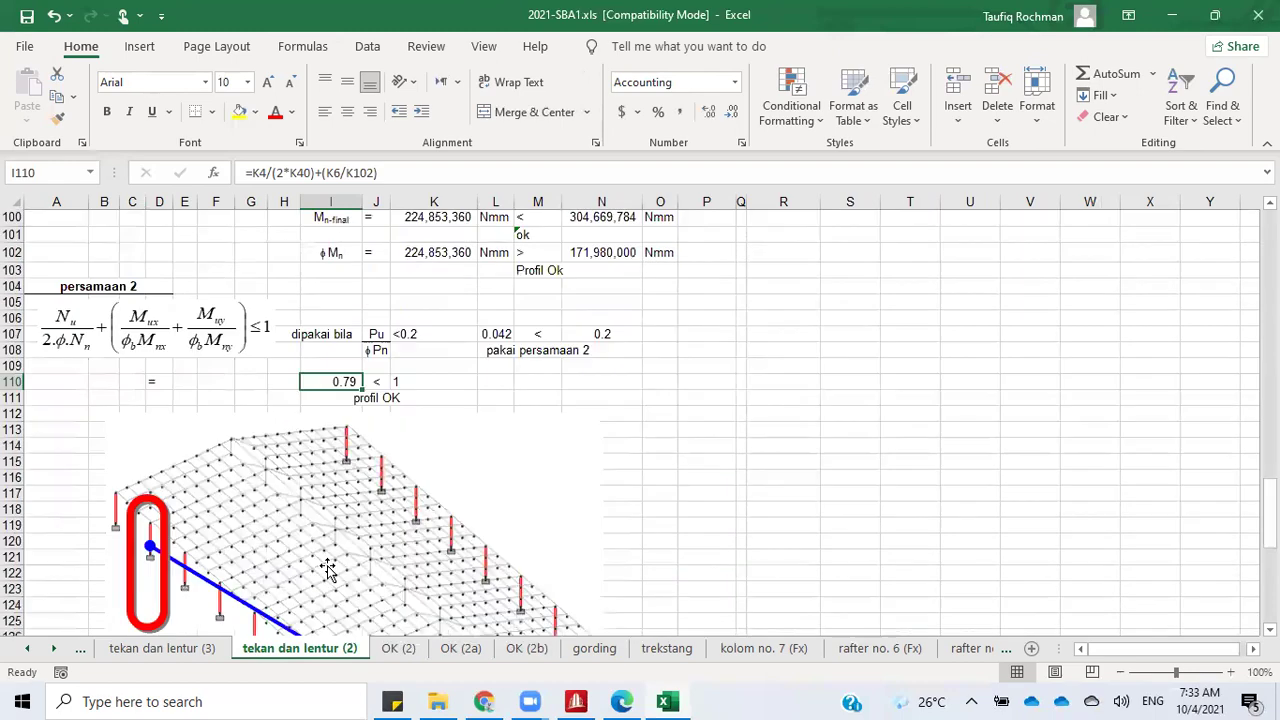
click(190, 645)
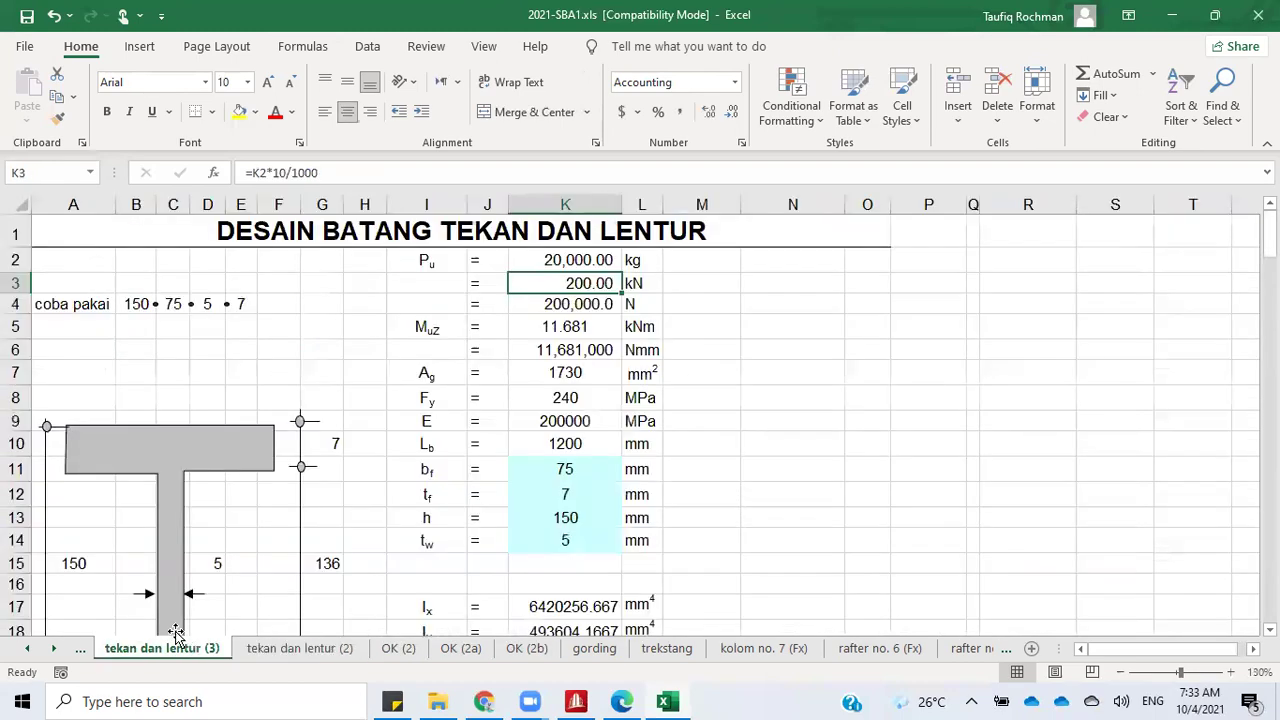
scroll(173, 632, down, 20)
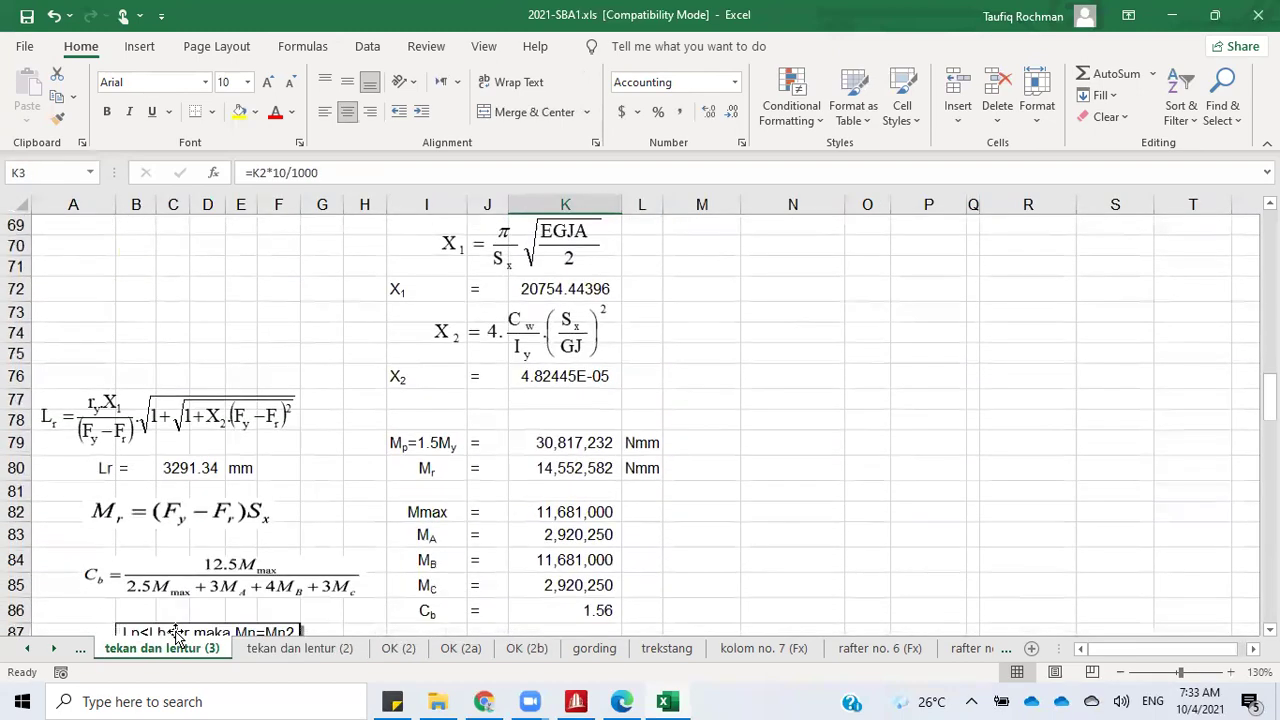
scroll(173, 632, down, 11)
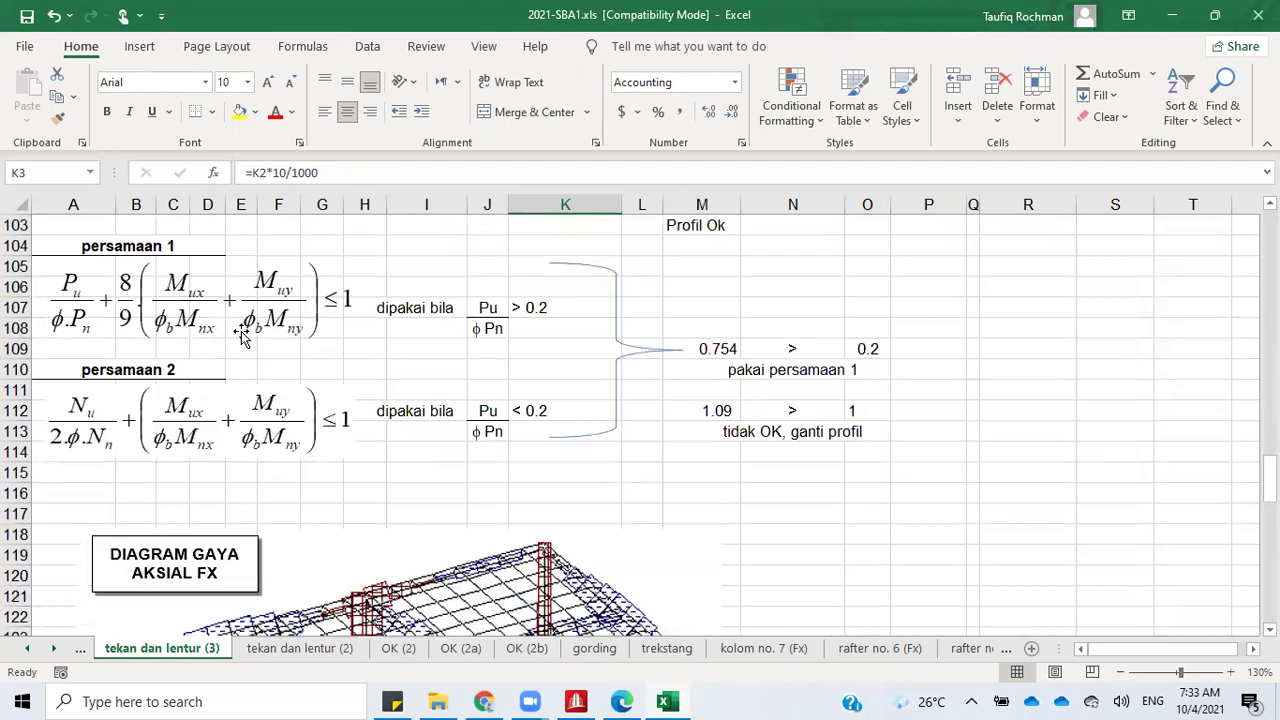
scroll(659, 570, up, 20)
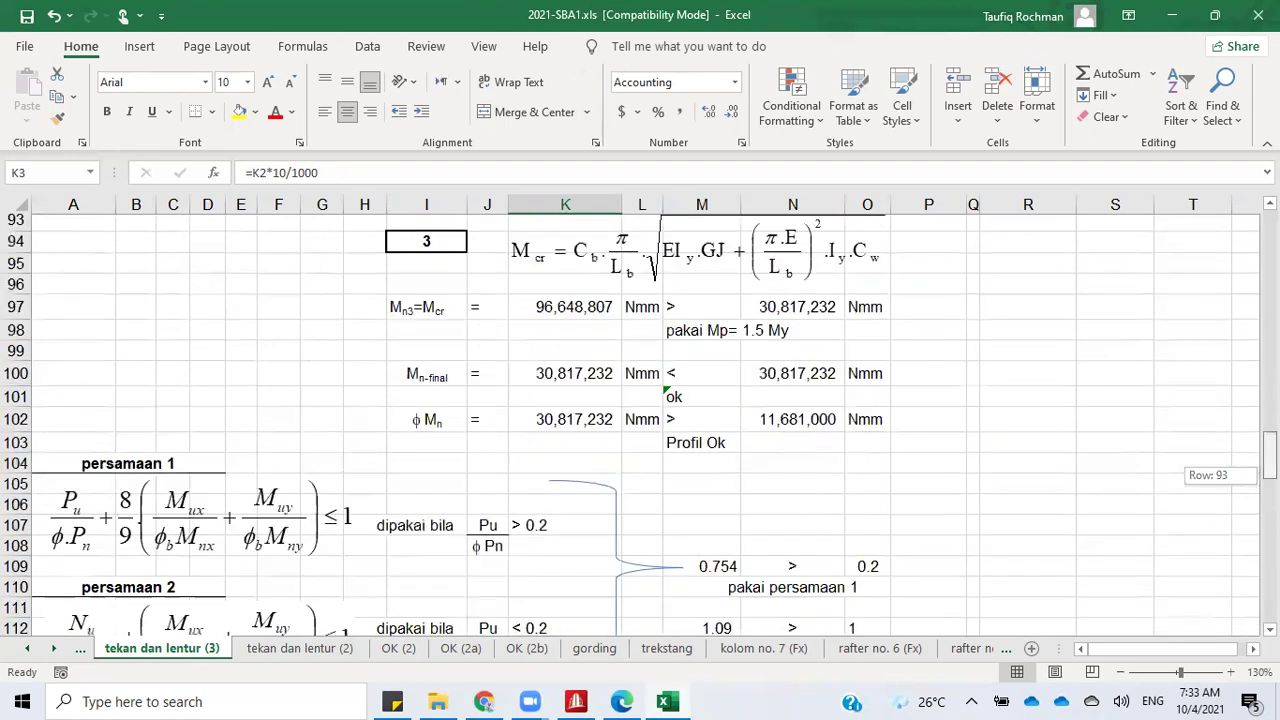
Step: Copy the axial load Pu from K3 on sheet OK (2b) into K2 on sheet tekan dan lentur (3)
click(512, 649)
scroll(418, 500, up, 4)
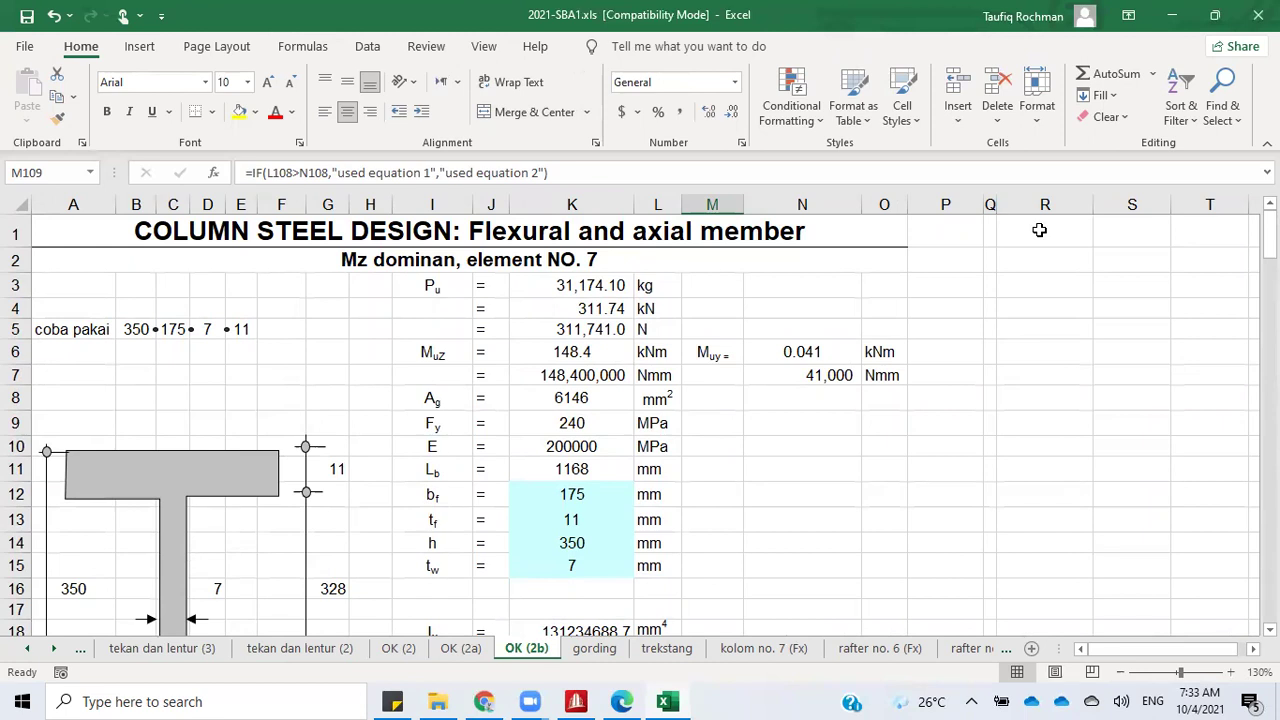
click(570, 285)
right_click(570, 285)
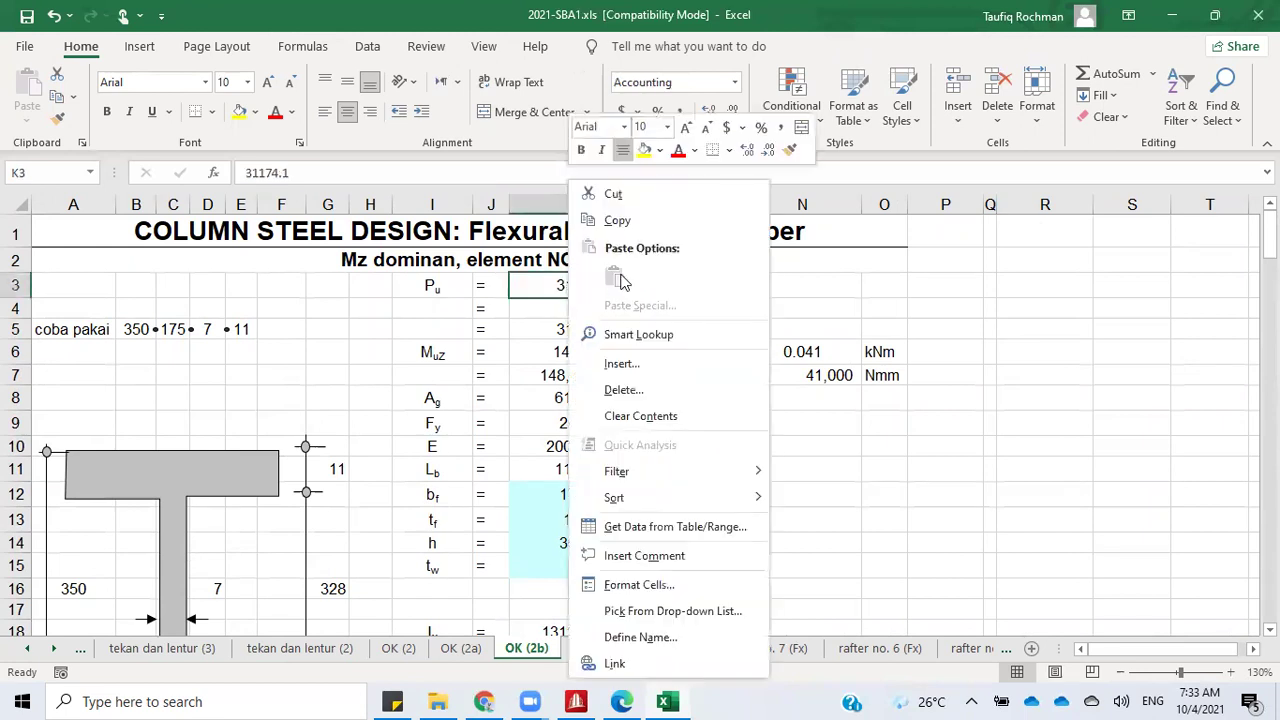
click(633, 226)
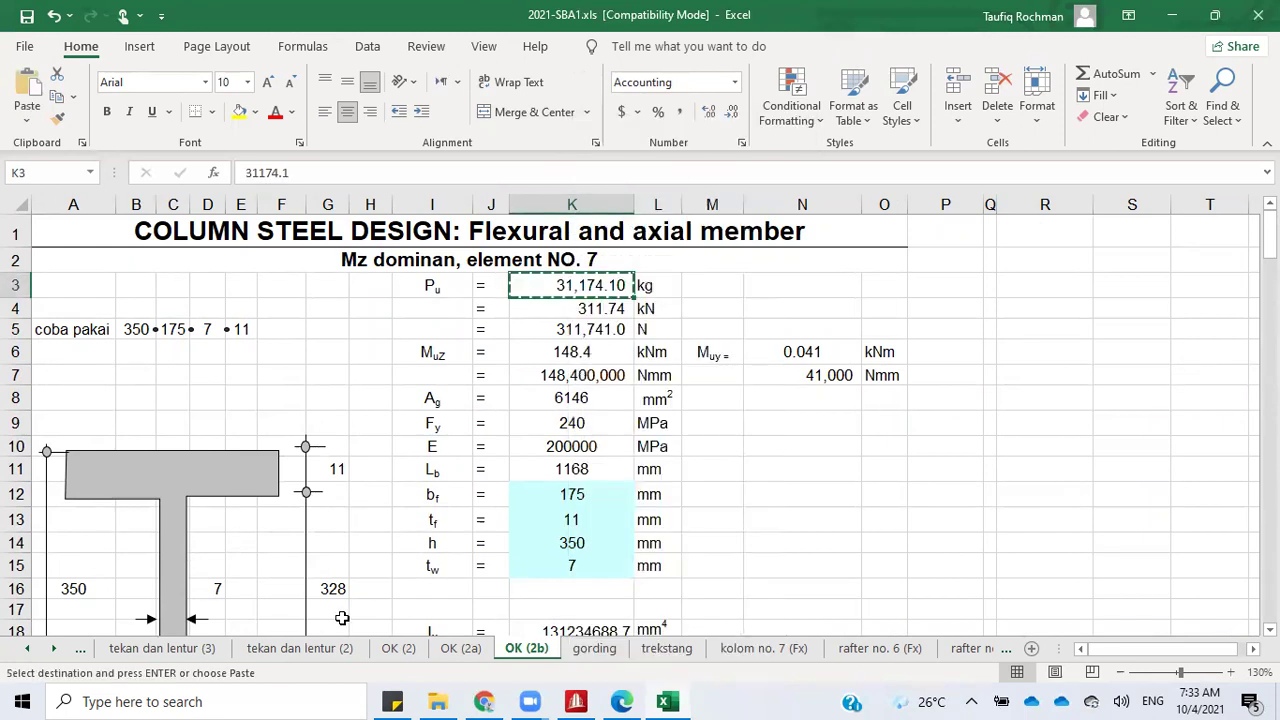
click(162, 648)
click(582, 260)
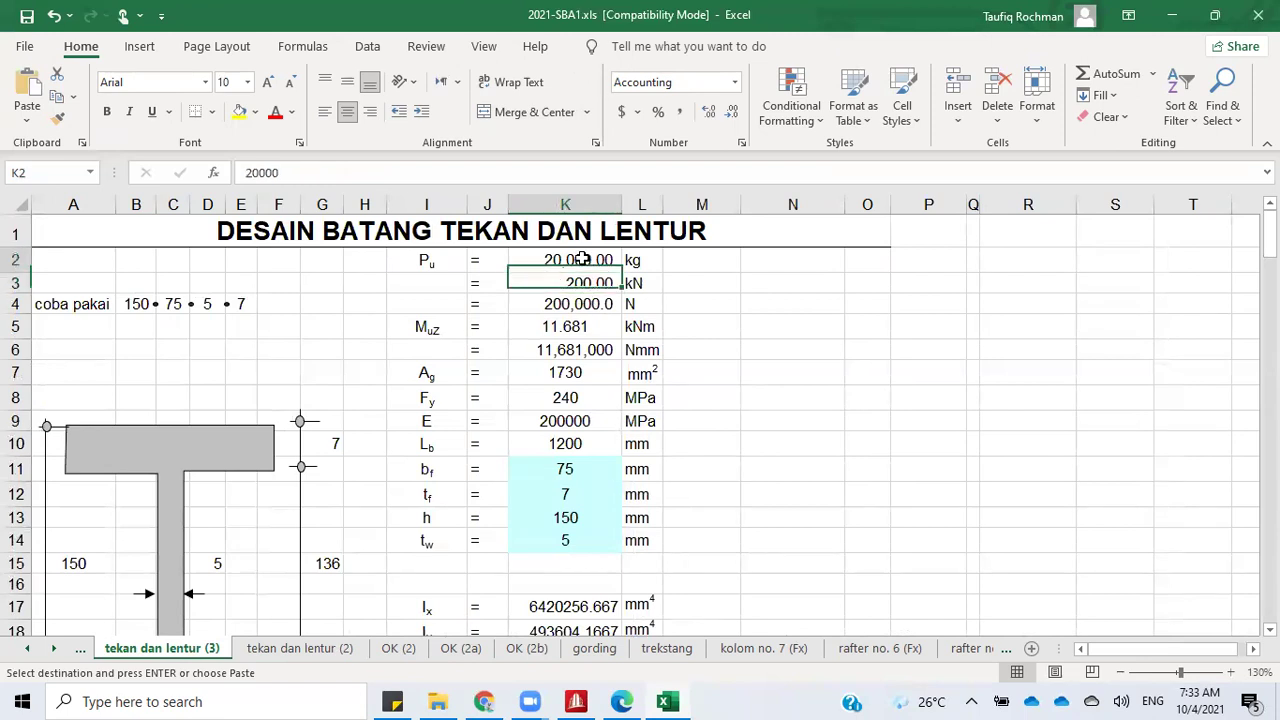
right_click(578, 262)
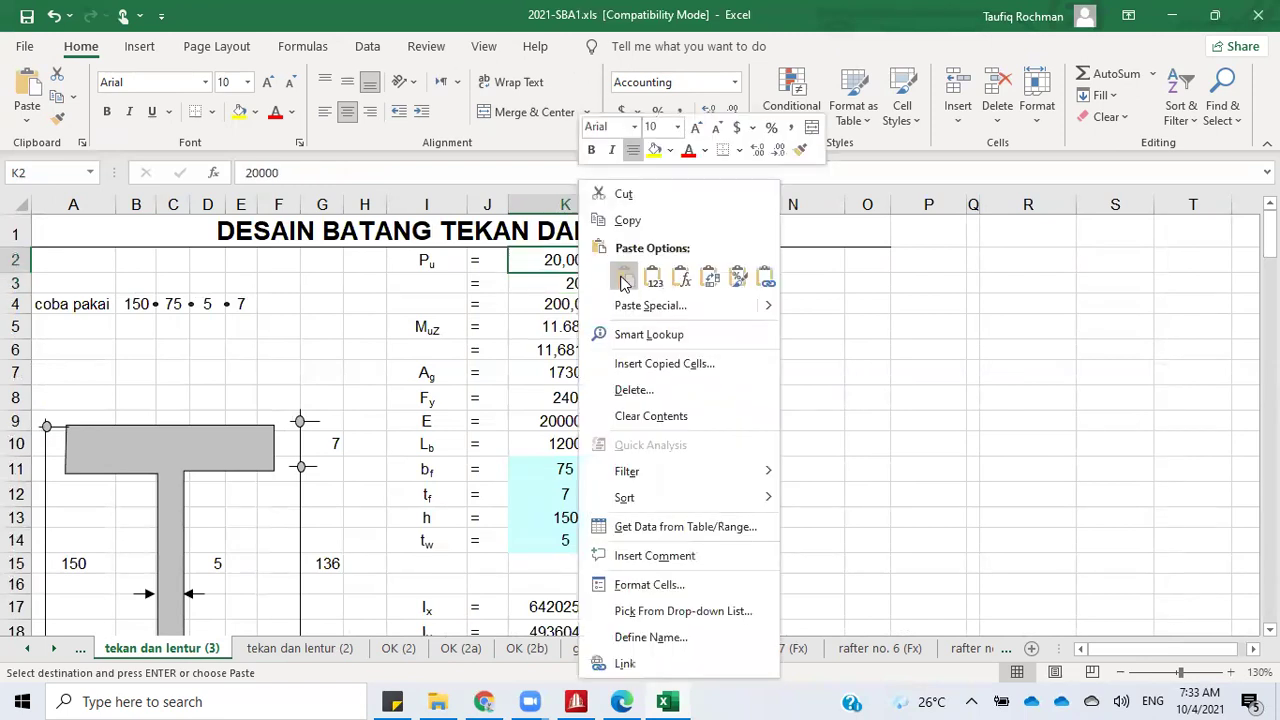
click(623, 278)
Step: Copy the moment inputs MuZ and Muy in K6:N6 on sheet OK (2b)
click(543, 650)
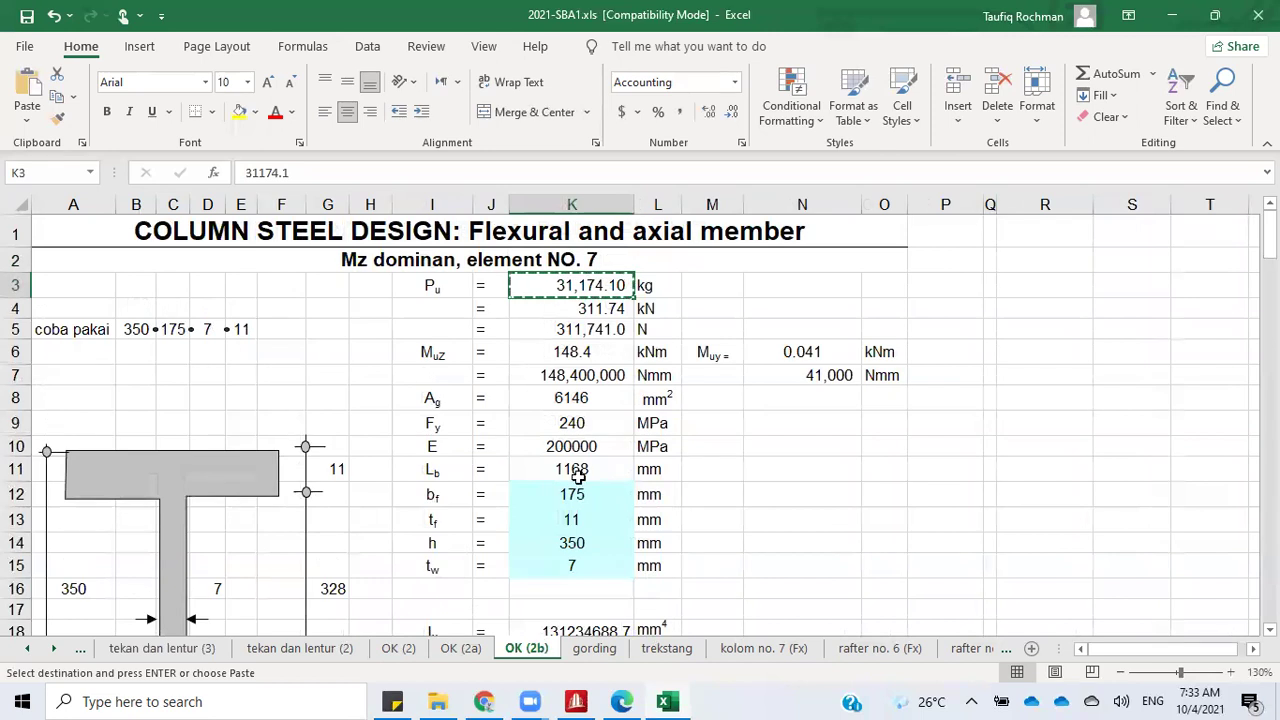
drag(586, 349, 800, 343)
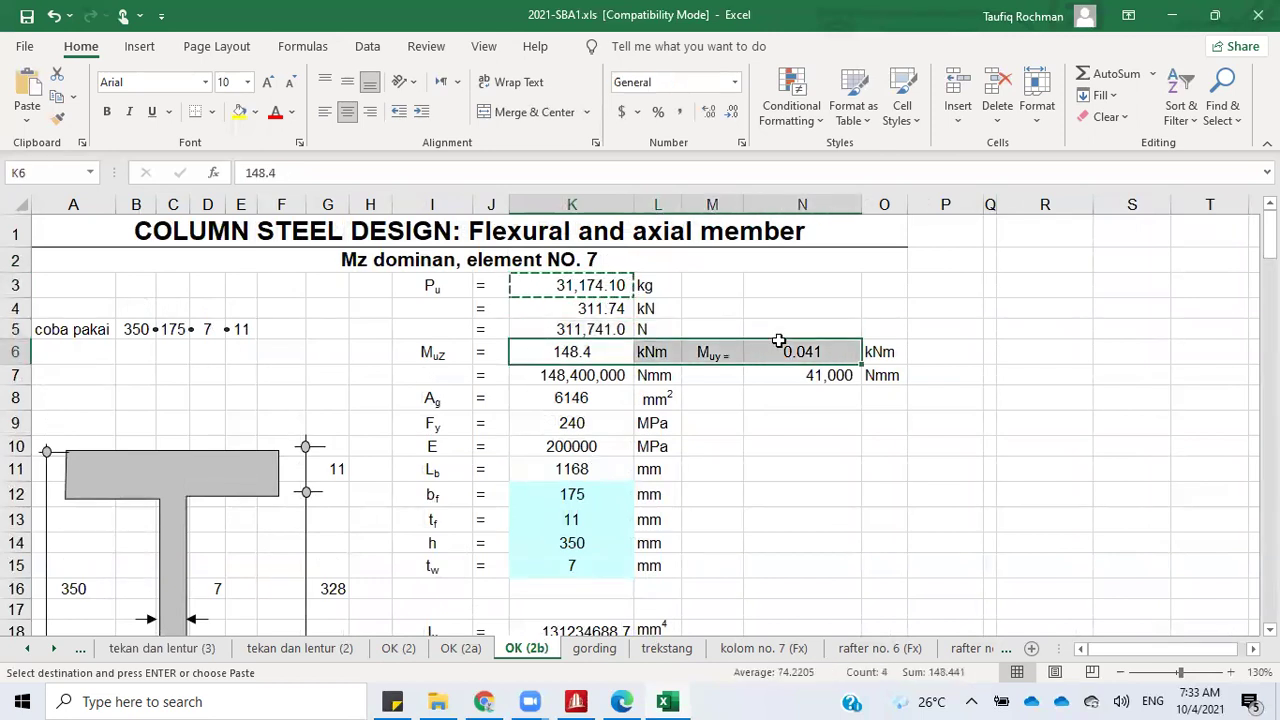
right_click(800, 343)
click(845, 220)
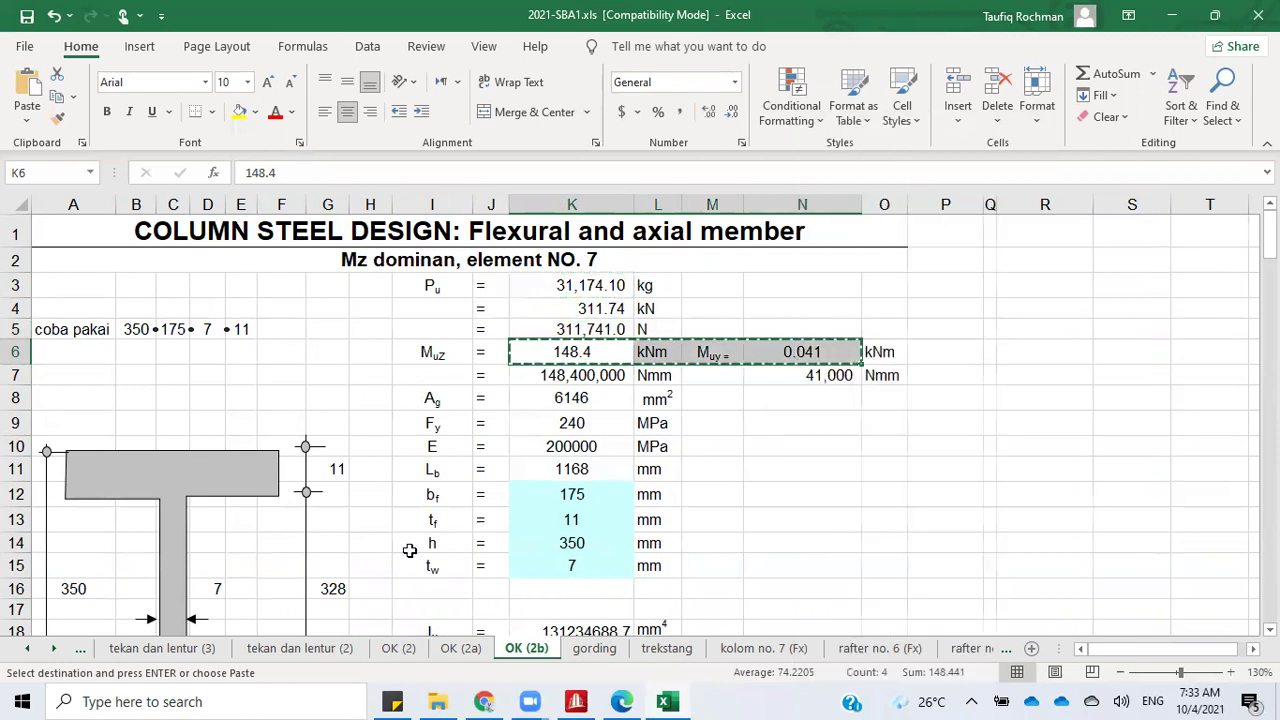
Step: Look through sheets tekan dan lentur (3) and OK (2), and open sheet OK (1) containing Equation 1
click(196, 649)
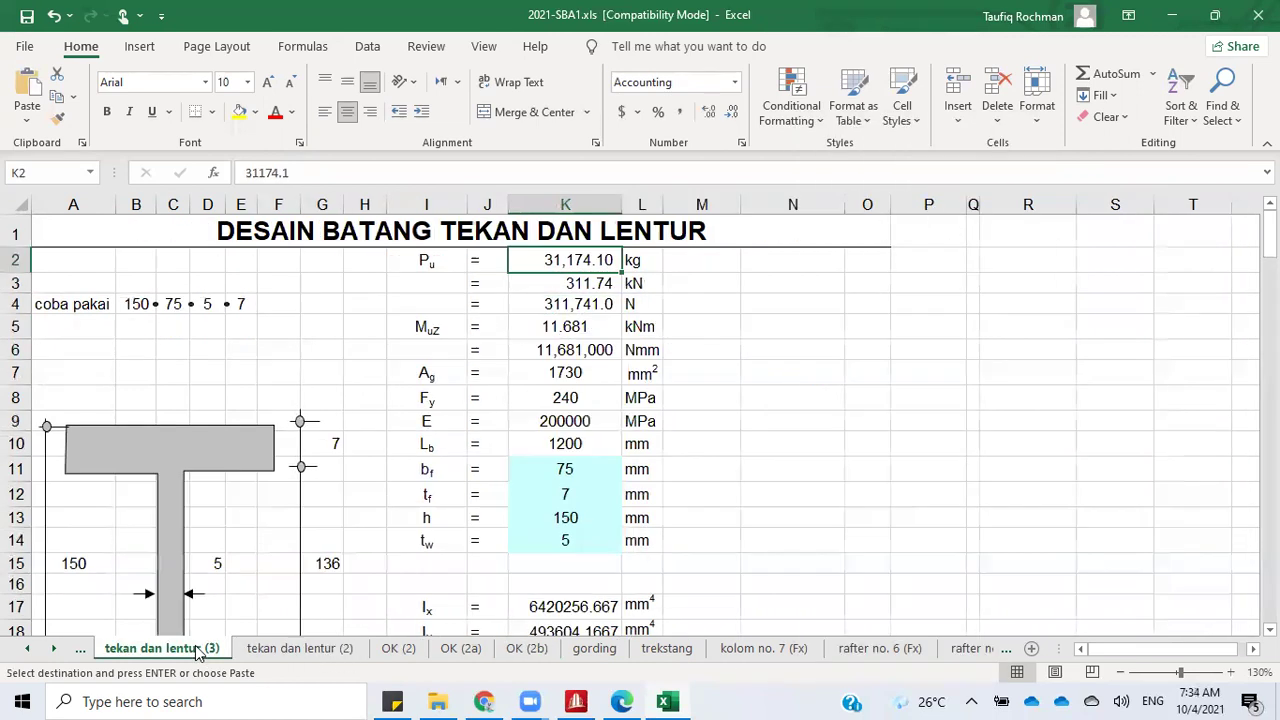
scroll(700, 323, down, 6)
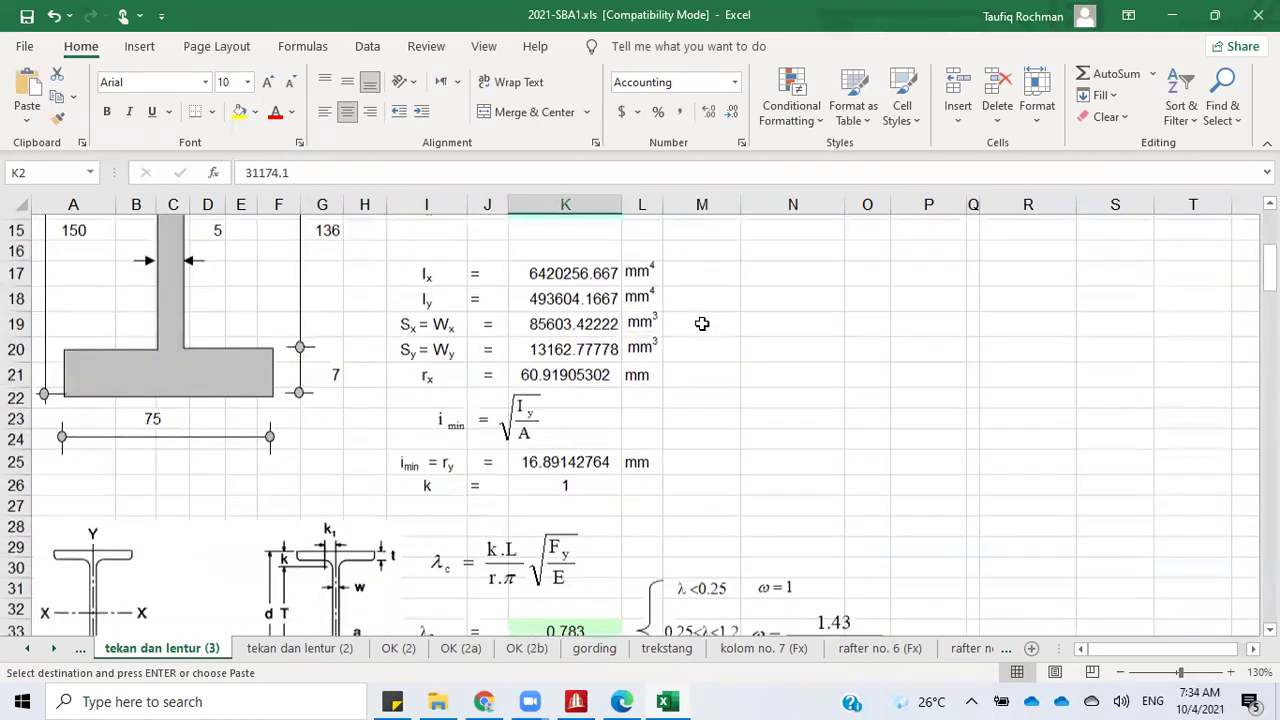
scroll(708, 323, up, 6)
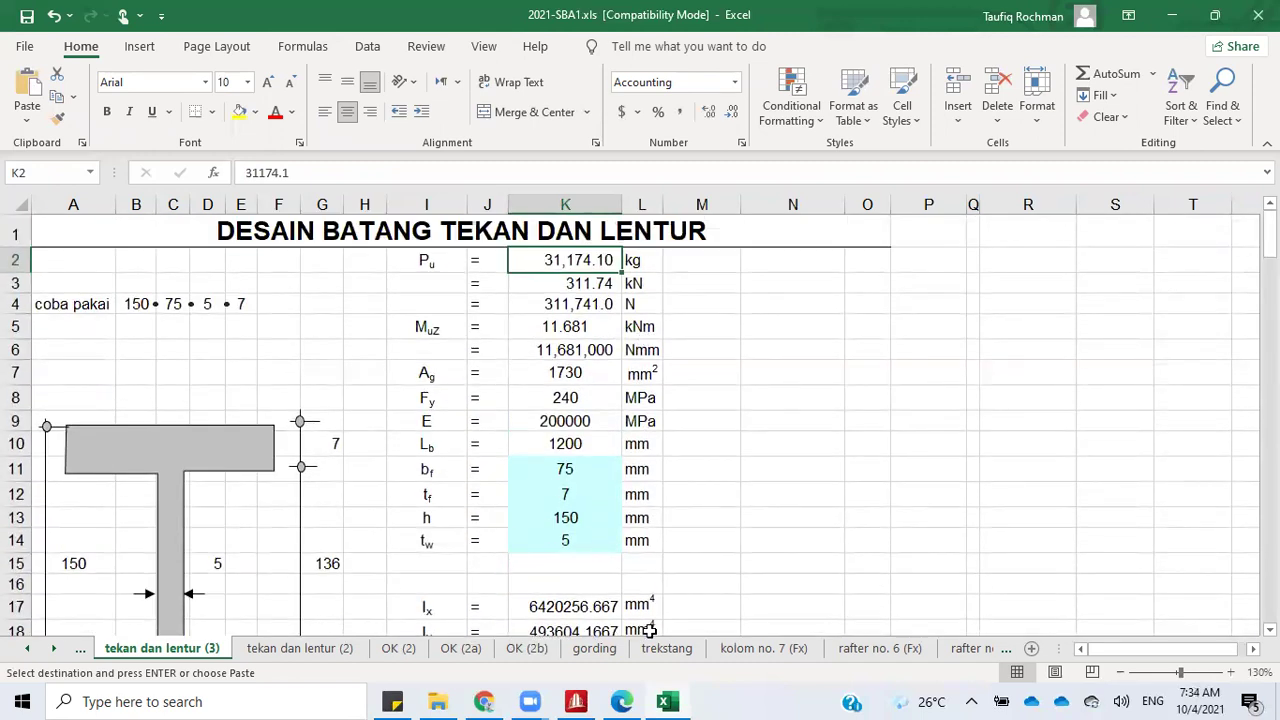
click(403, 650)
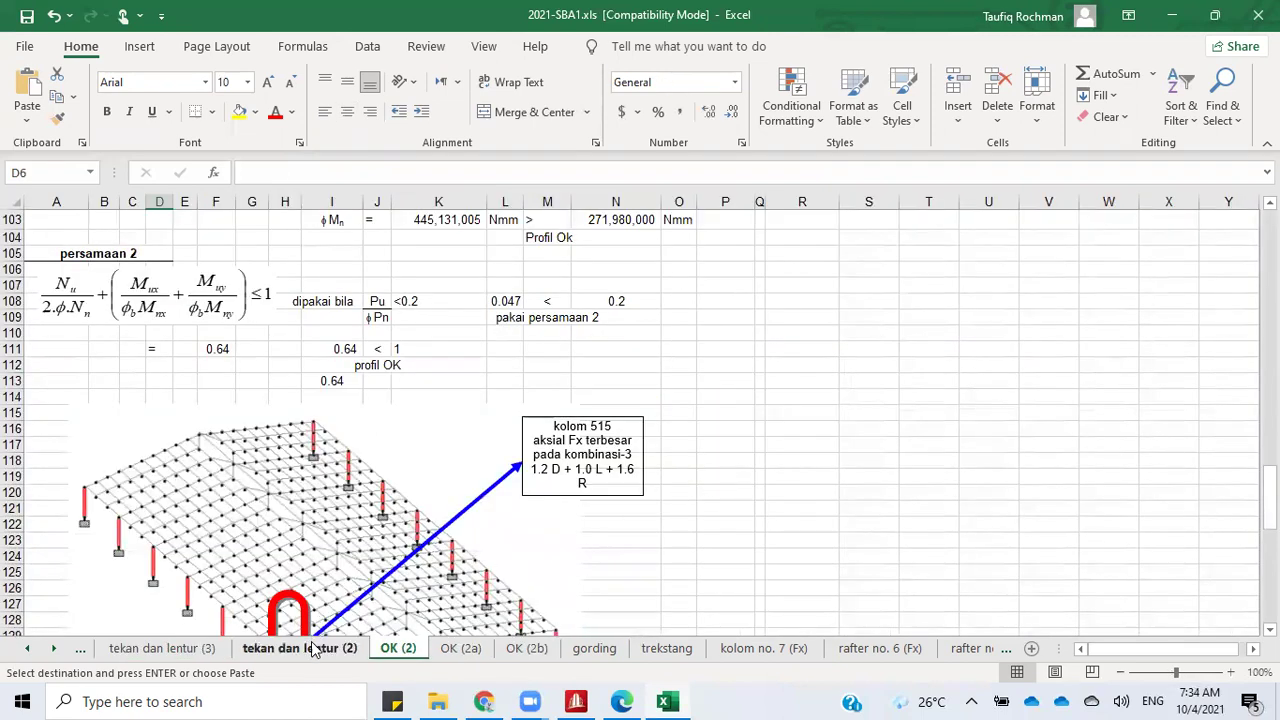
click(27, 648)
click(27, 648)
click(252, 650)
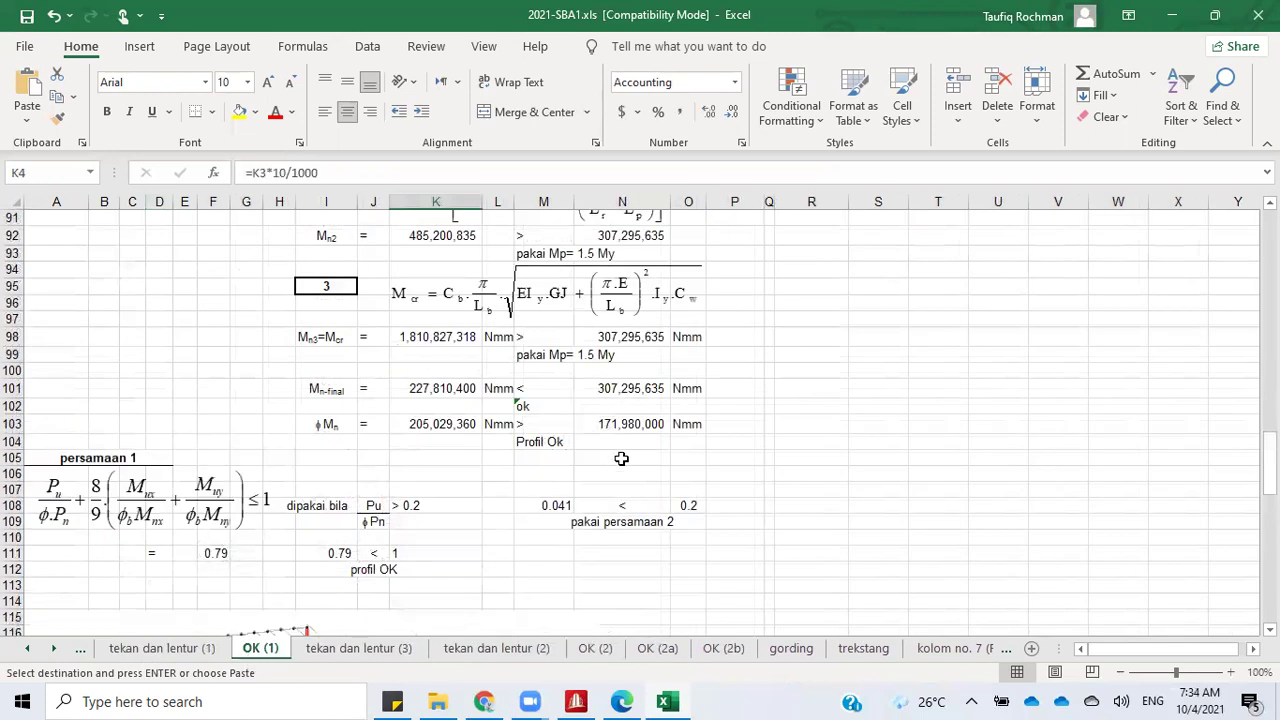
Step: Paste the copied moment inputs MuZ and Muy into row 6 of sheet OK (1), starting at K6
scroll(628, 436, up, 20)
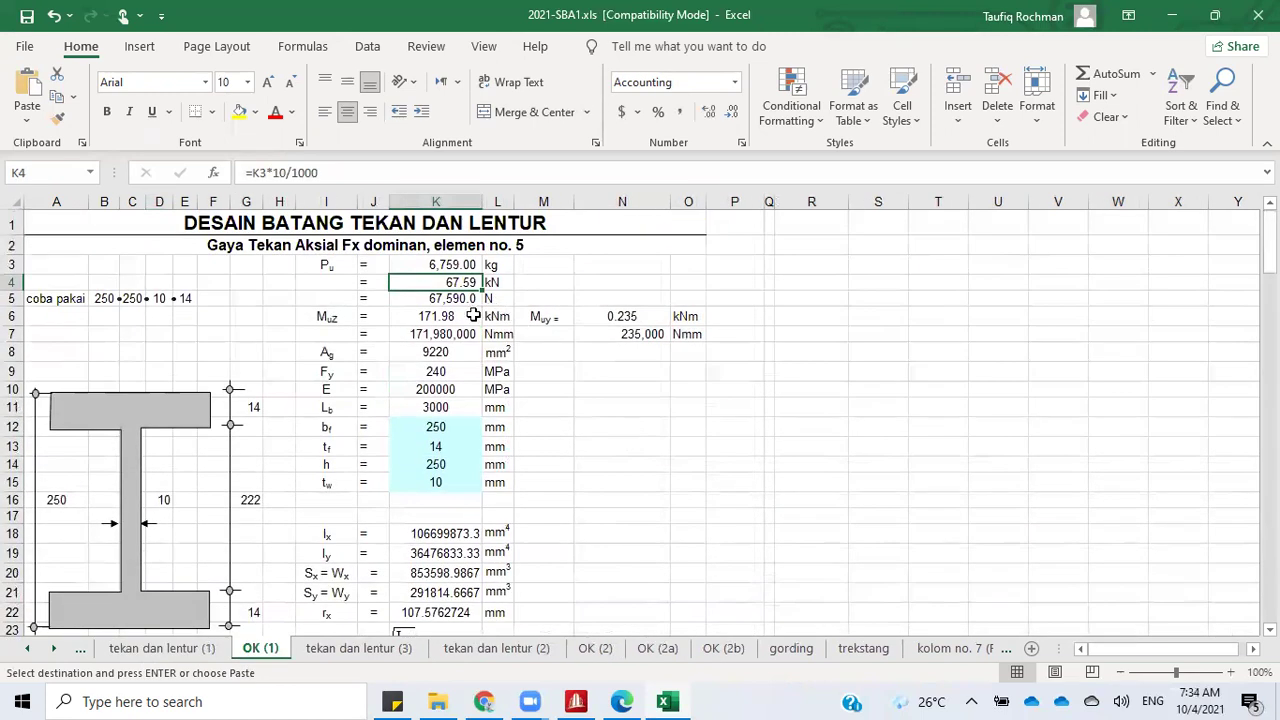
click(433, 318)
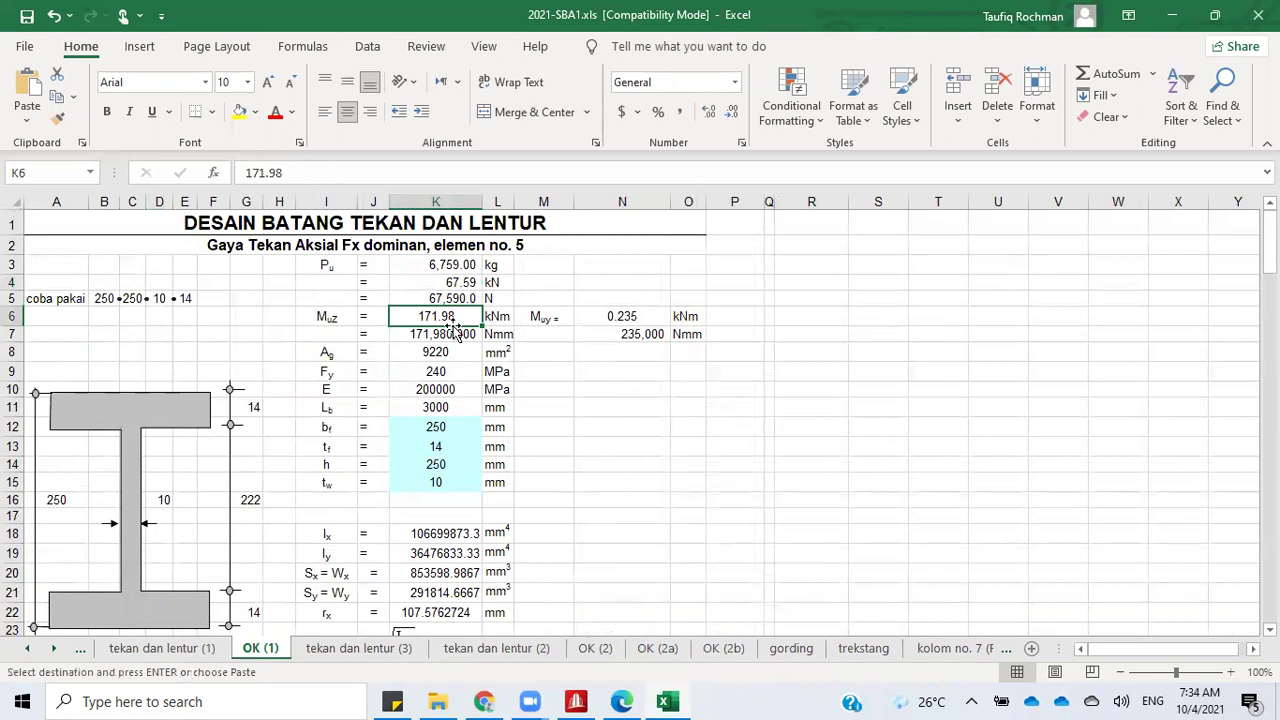
right_click(460, 313)
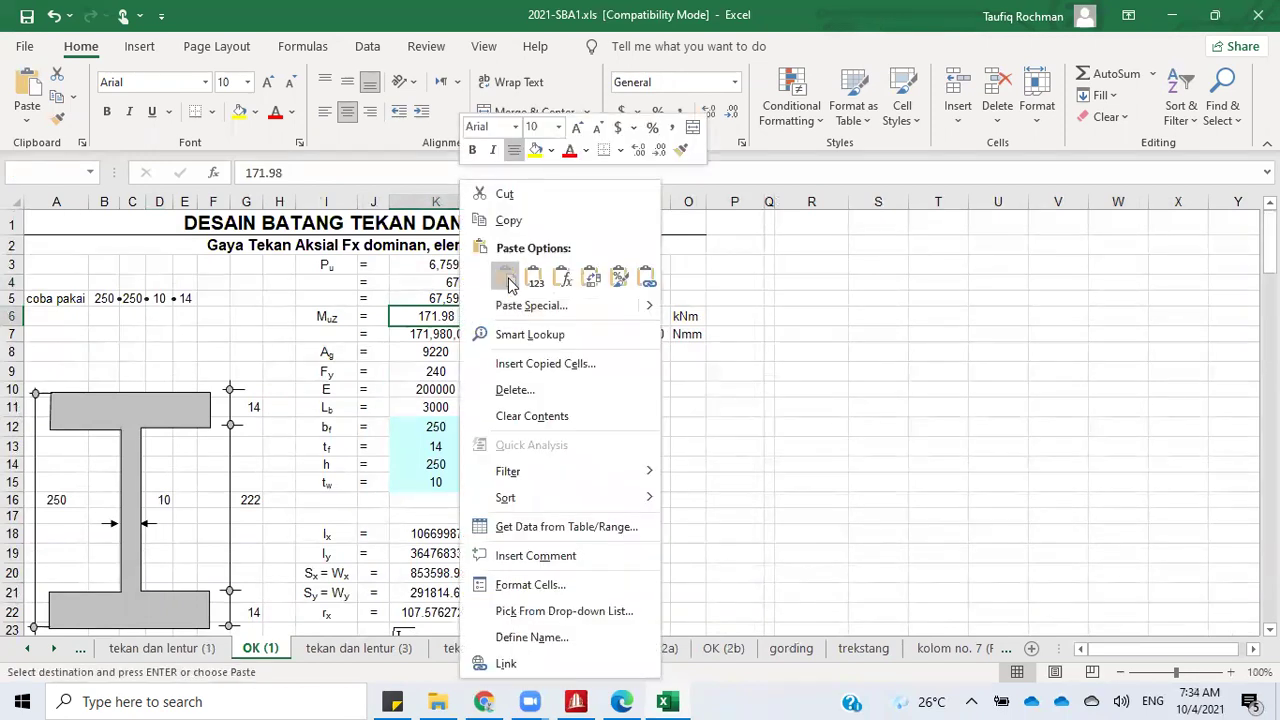
click(507, 279)
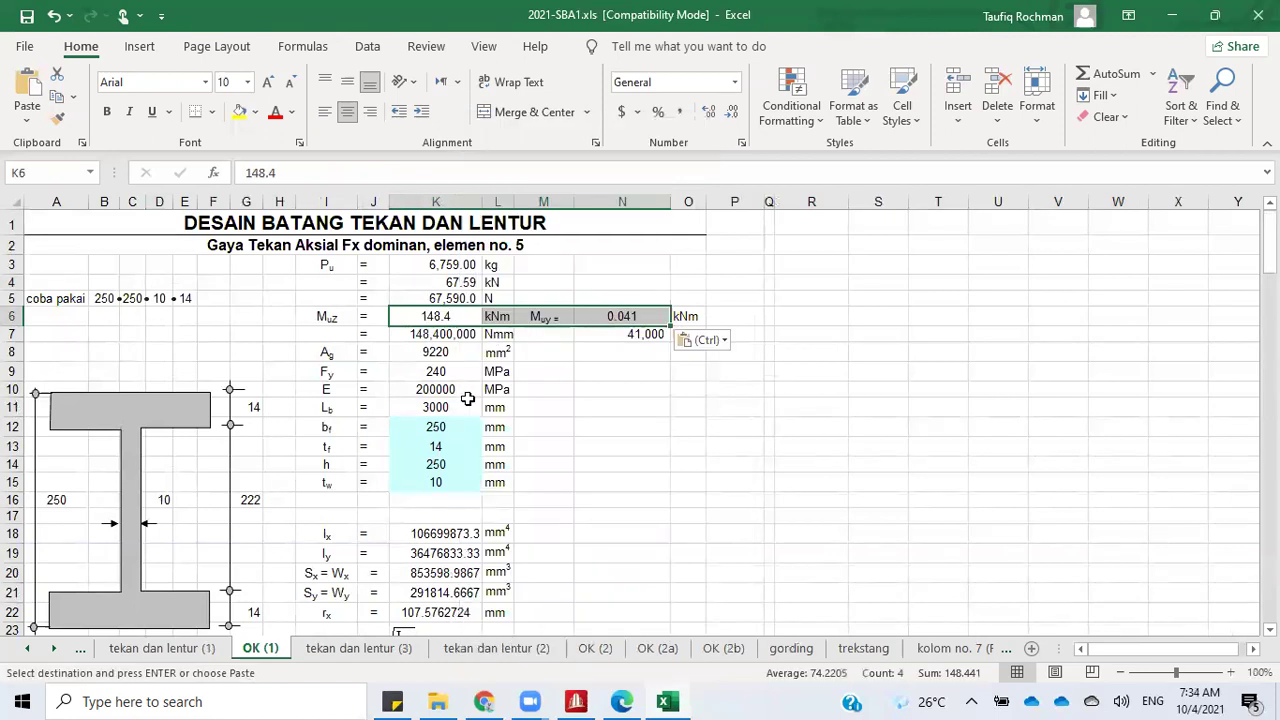
Step: Copy the axial load Pu from K3 on sheet OK (2b) into K3 on sheet OK (1)
click(722, 649)
click(560, 292)
right_click(562, 292)
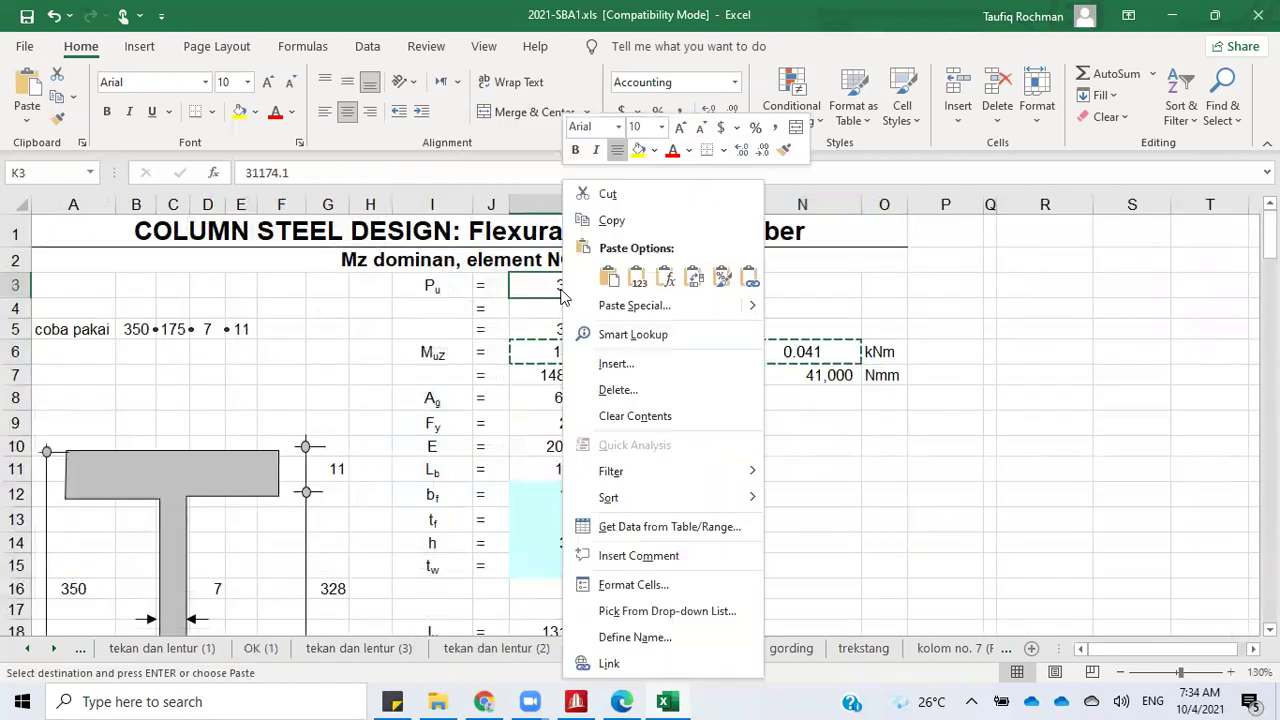
click(625, 229)
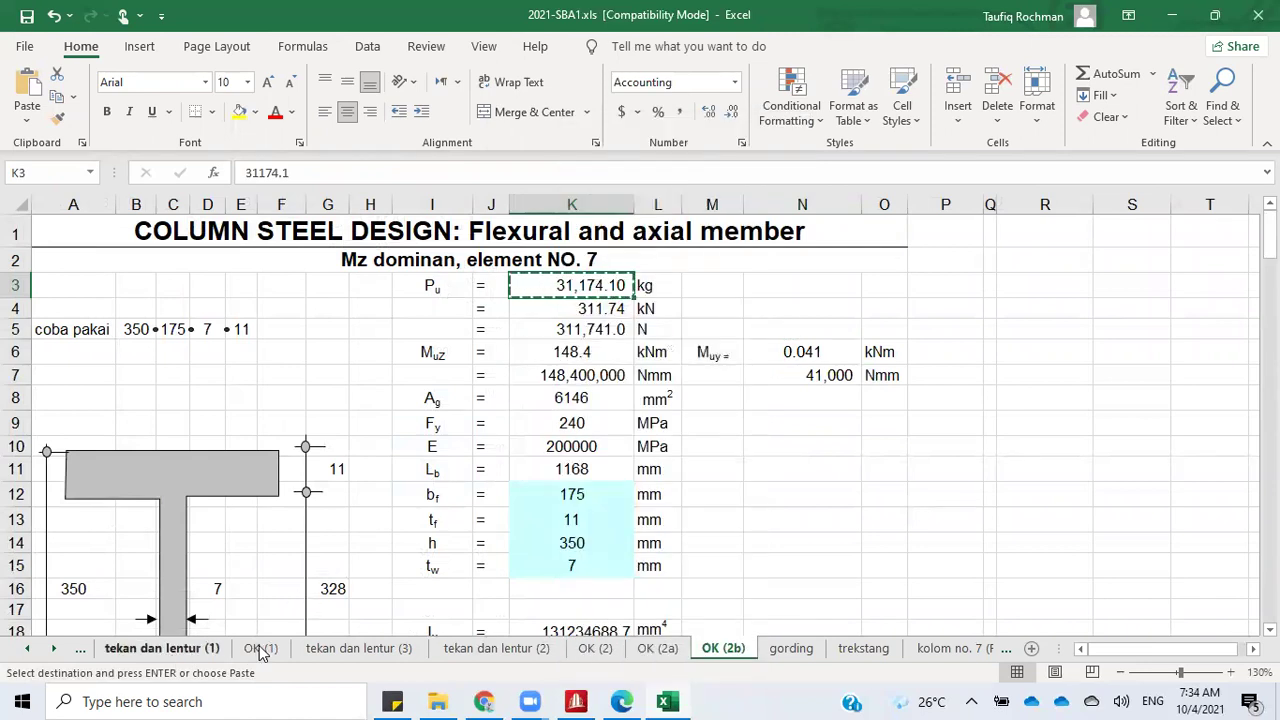
click(260, 648)
click(463, 267)
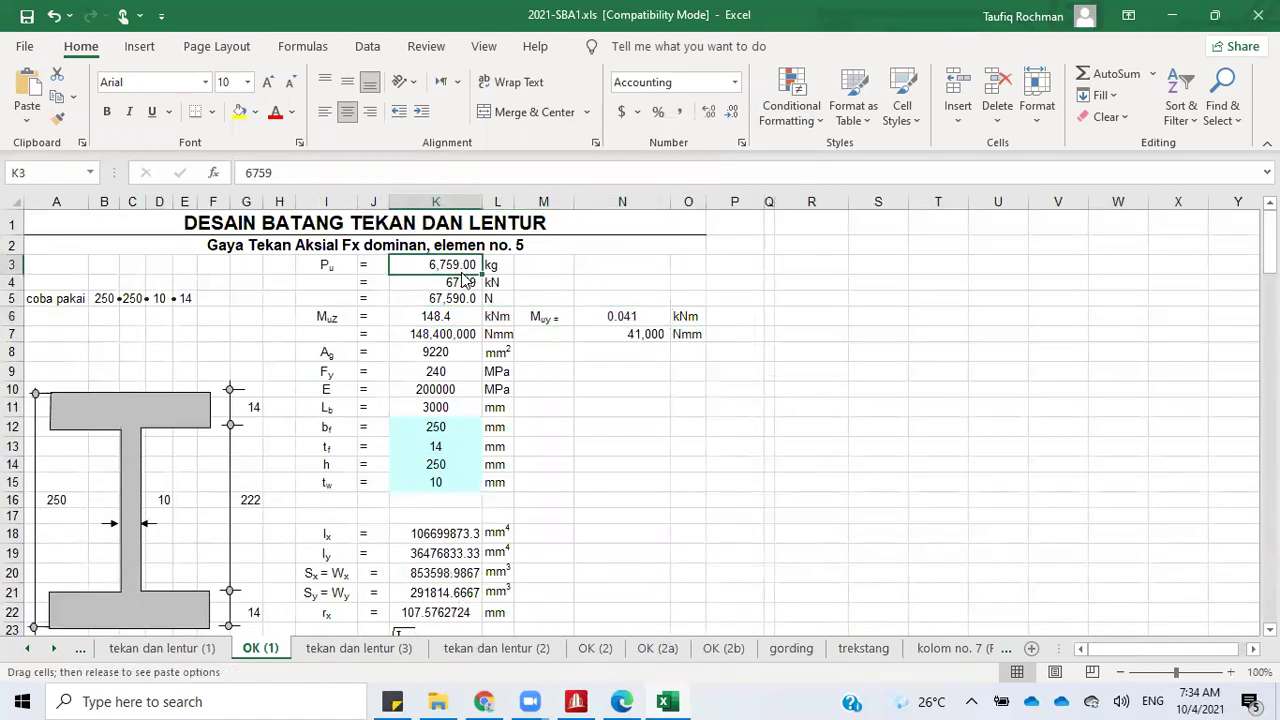
right_click(460, 265)
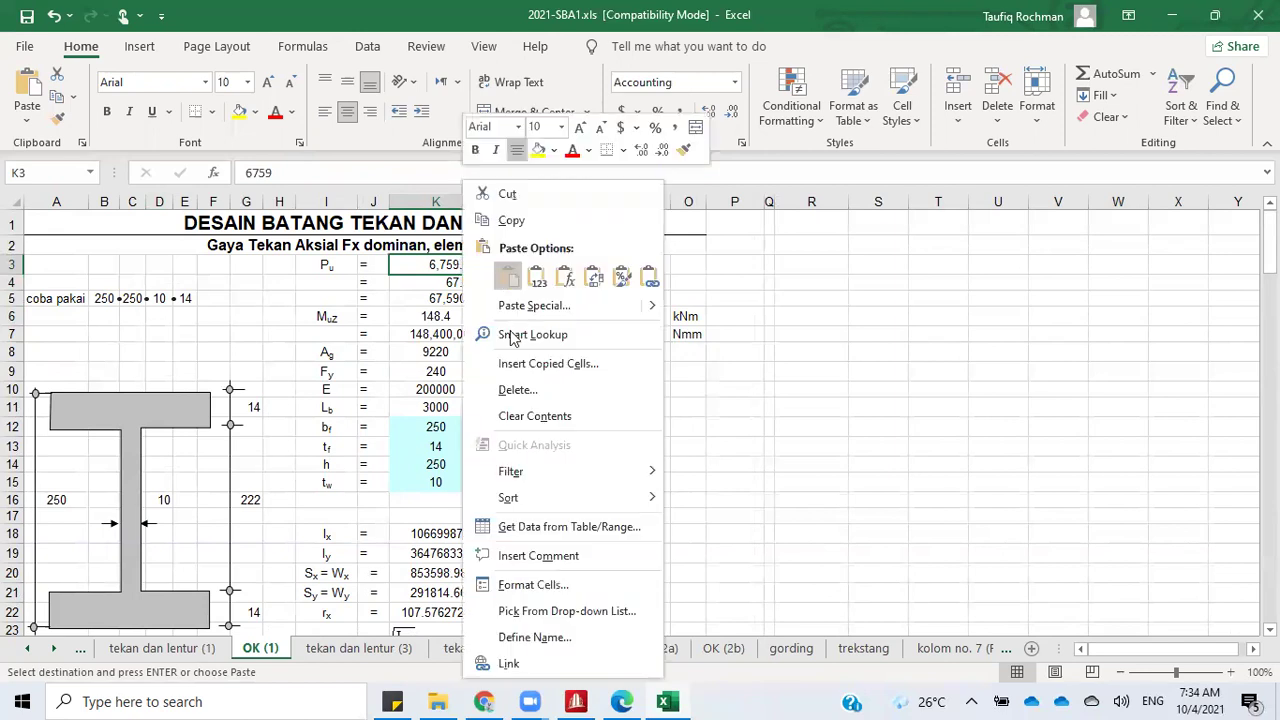
click(506, 277)
Step: Review the axial capacity, φMn and Pu/φPn ratio checks on sheet OK (1), inspecting the ratio formula in M108
click(625, 480)
scroll(625, 480, down, 17)
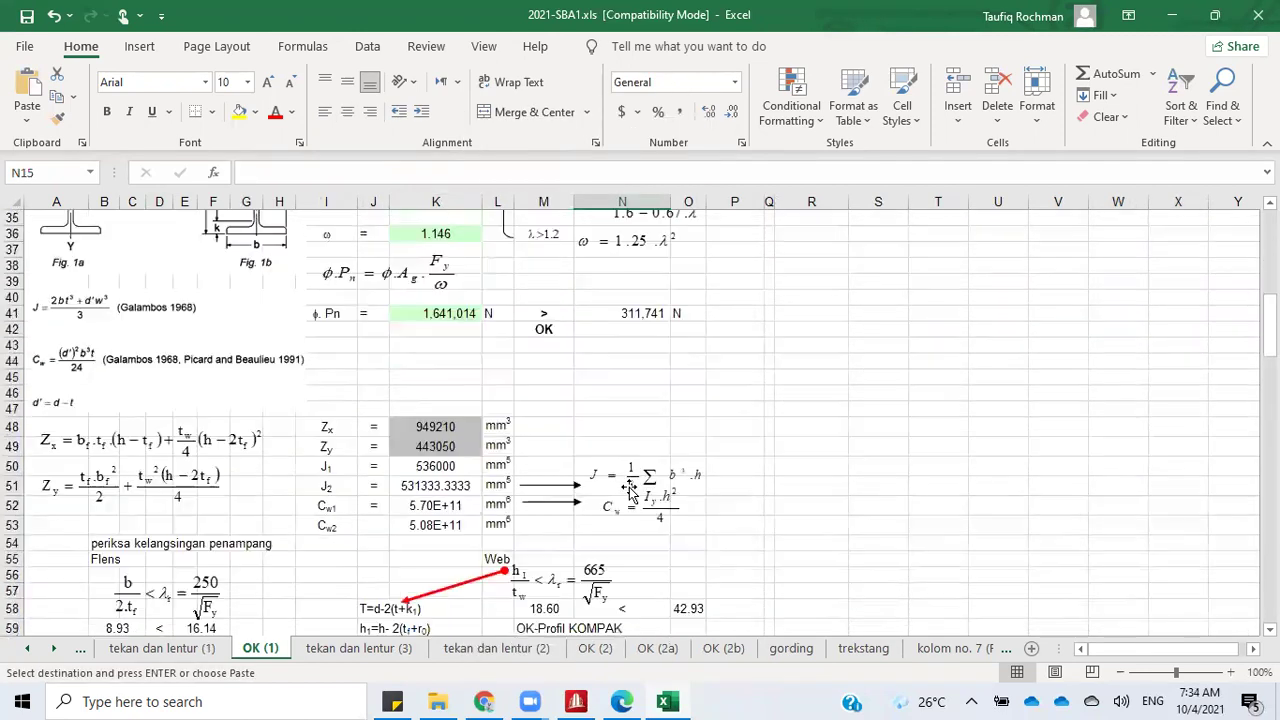
scroll(606, 511, down, 11)
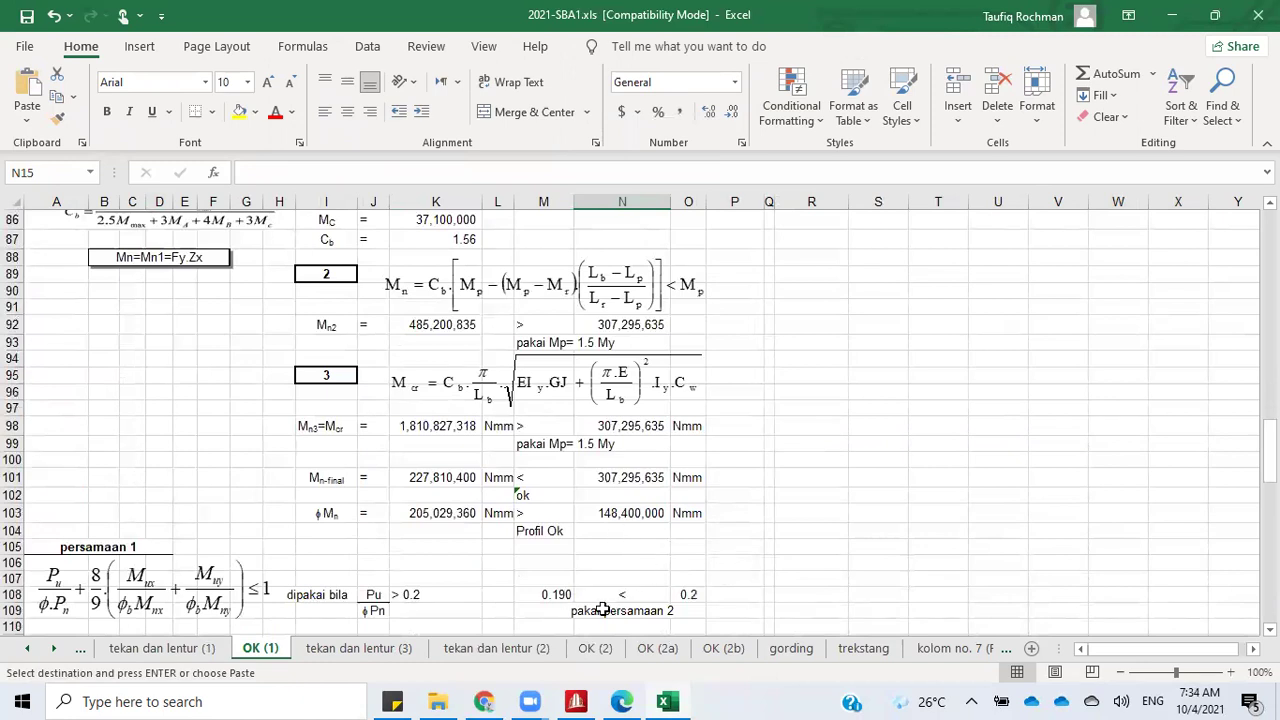
click(550, 594)
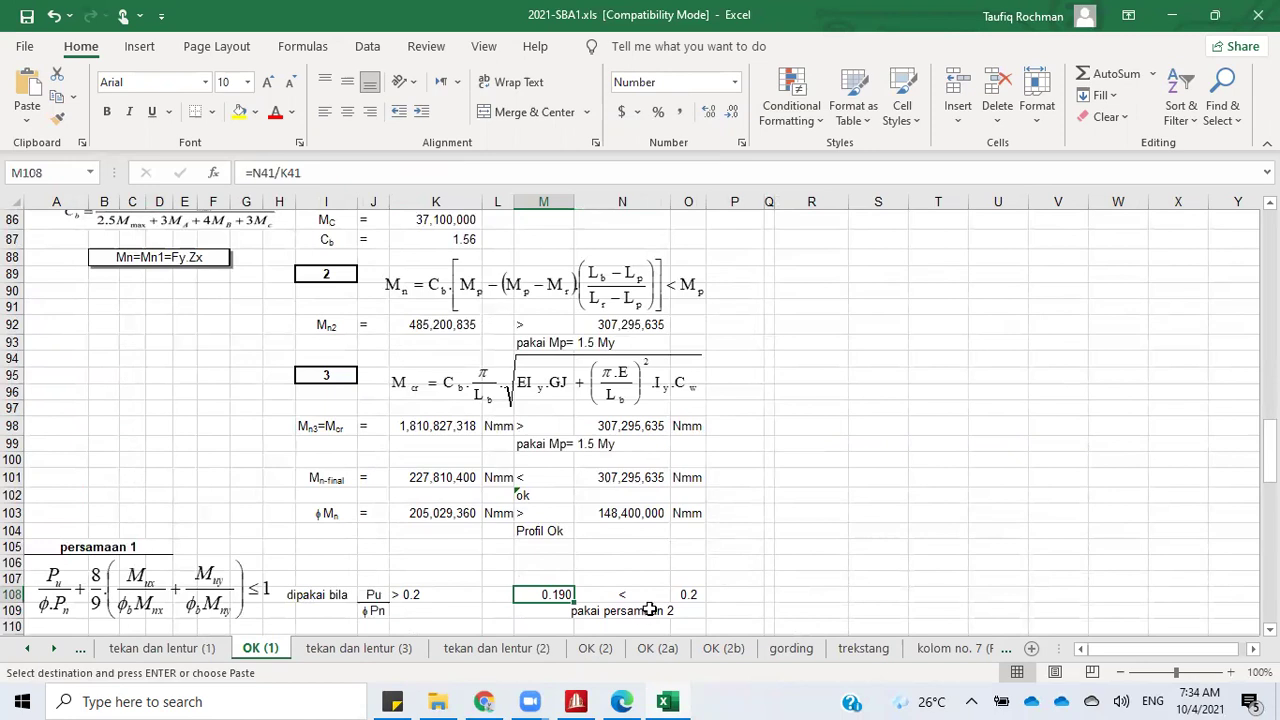
Step: Set the trial profile in row 5 of sheet OK (1) to 350 x 175 x 7 x 11
scroll(128, 313, up, 17)
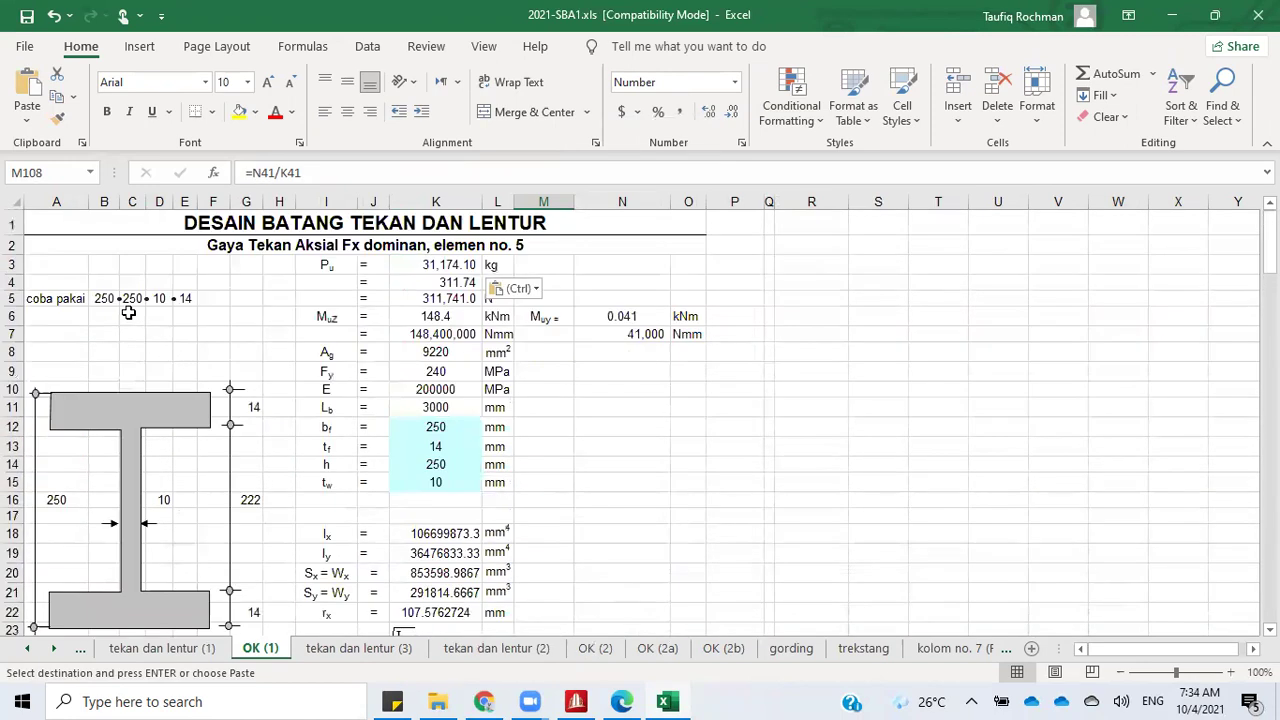
click(104, 298)
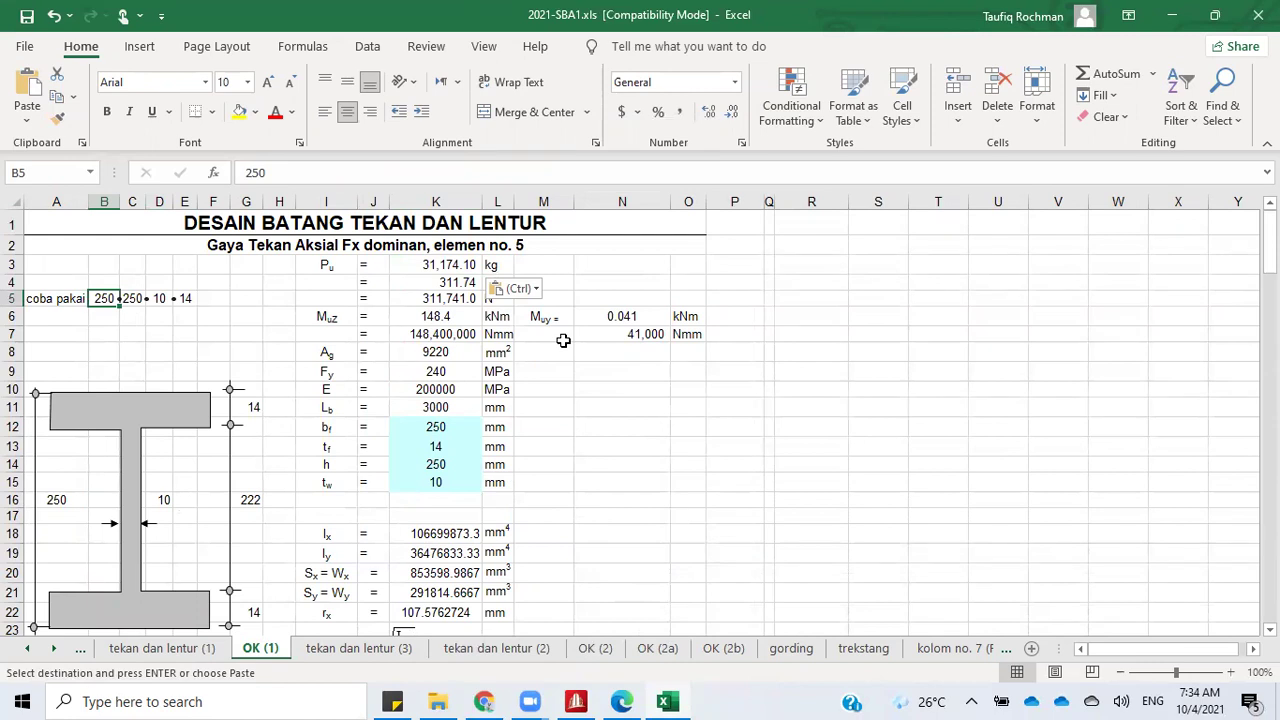
text(3)
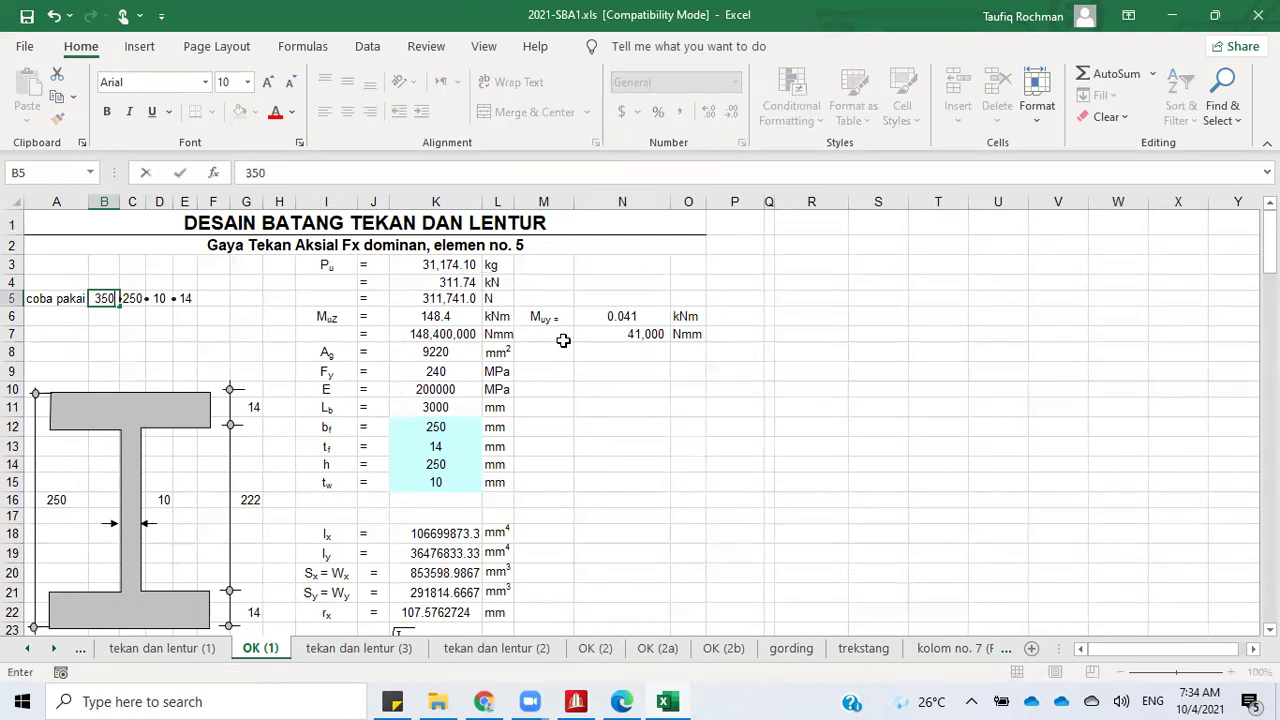
key(Tab)
text(175)
key(Tab)
text(7)
key(Tab)
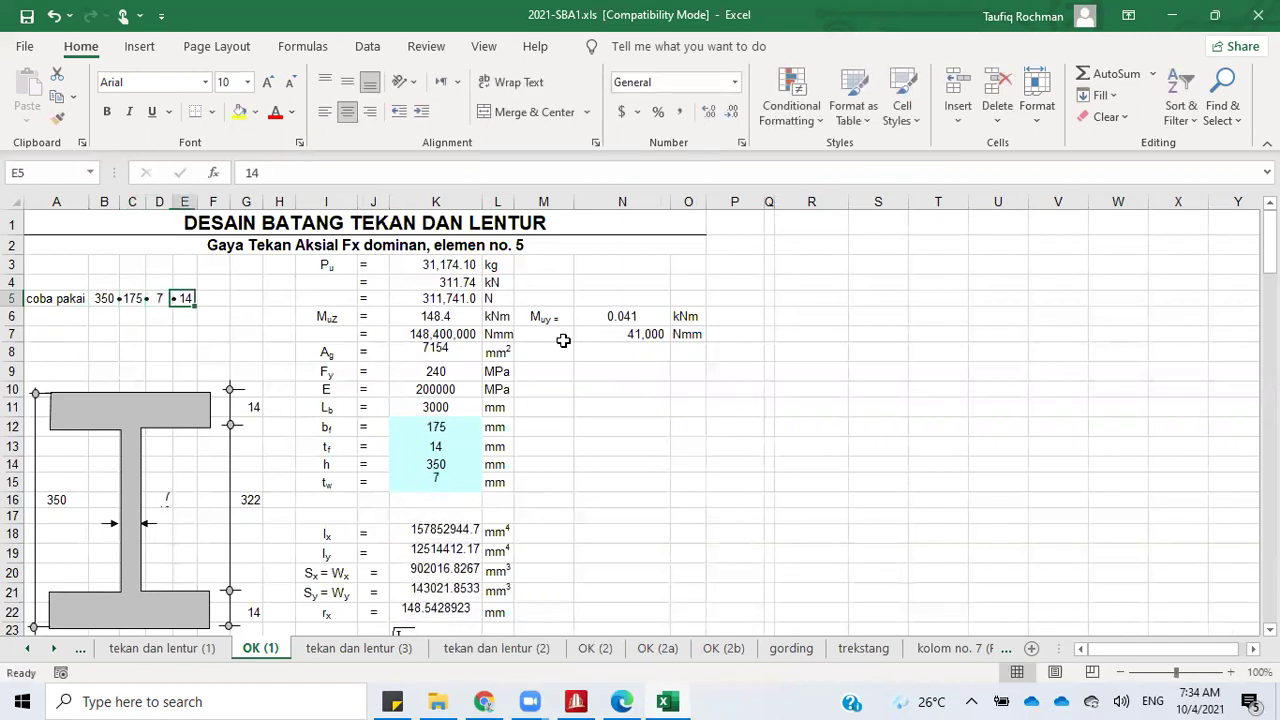
text(11)
key(Tab)
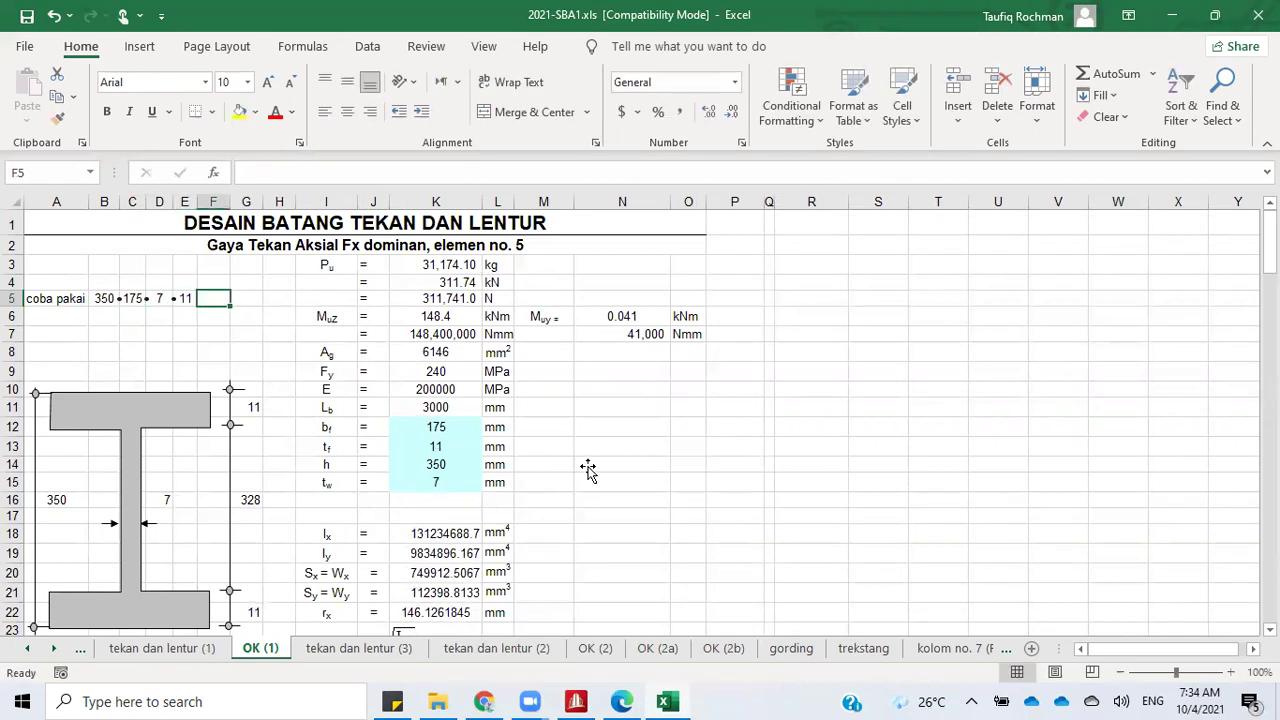
Step: Review the slenderness, φMn and Equation 1 interaction checks on sheet OK (1), inspecting the equation-selection formula in N109
scroll(588, 470, down, 17)
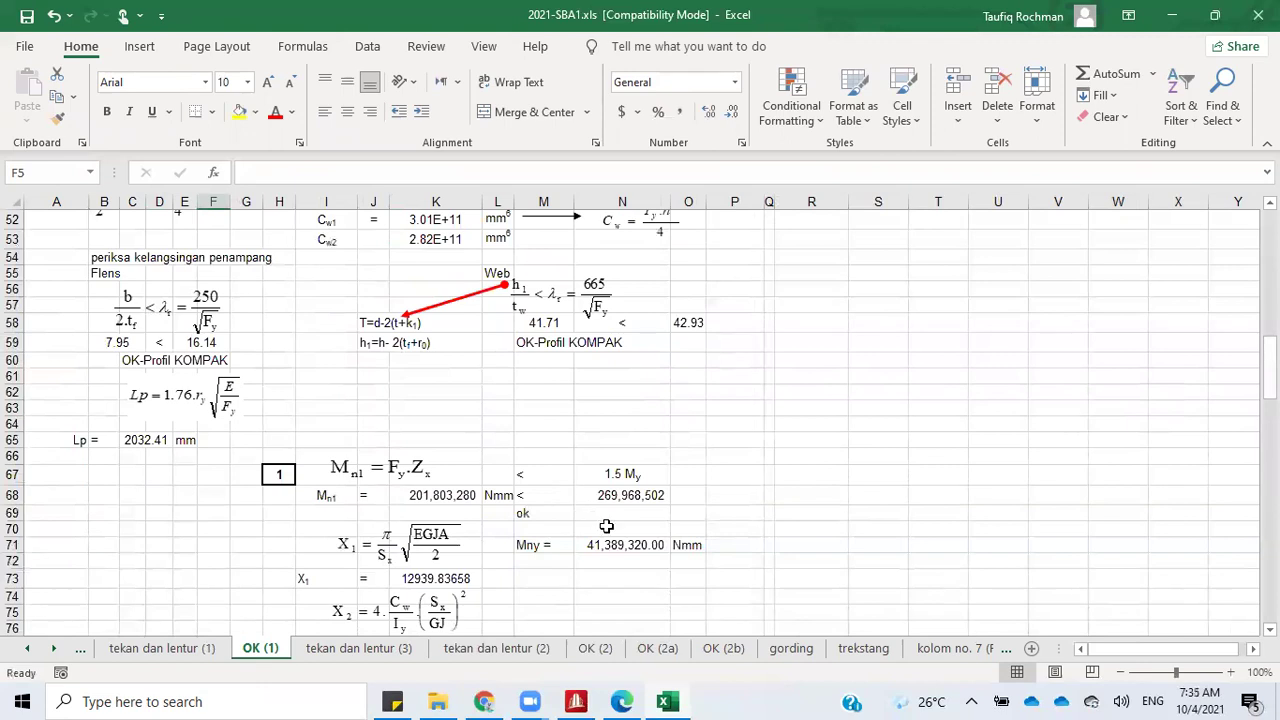
scroll(606, 526, up, 2)
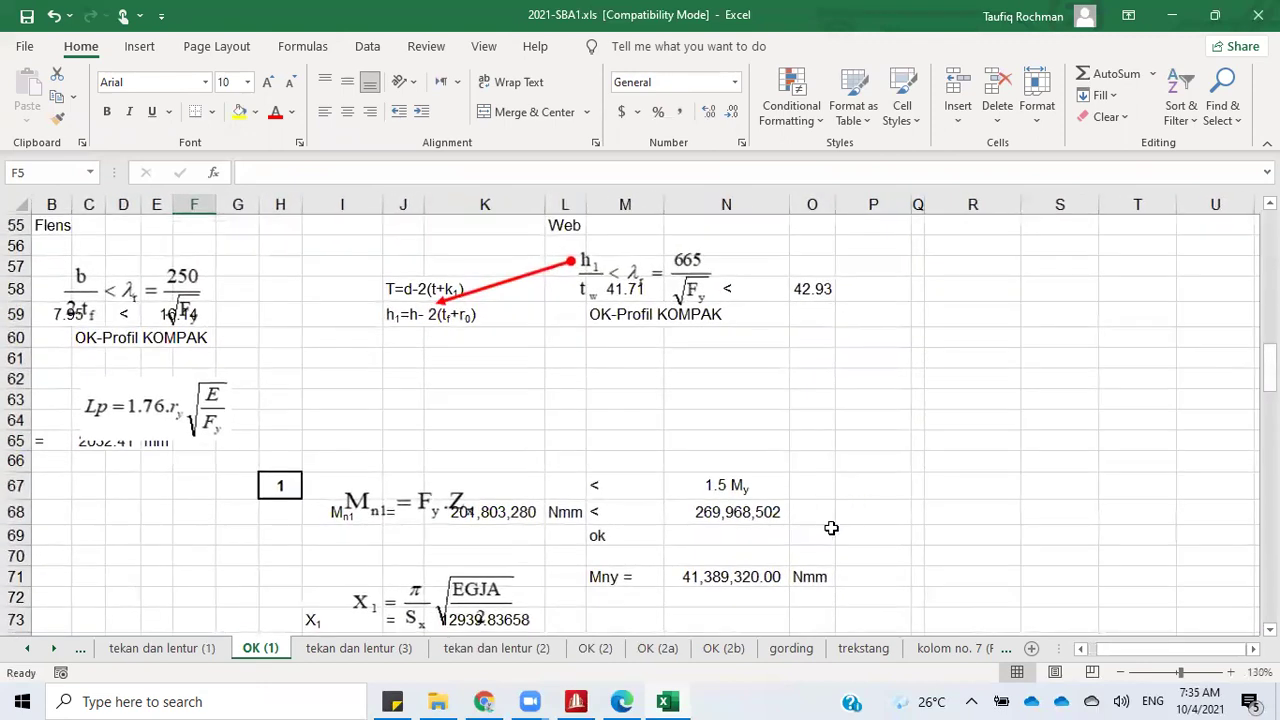
scroll(831, 528, down, 20)
drag(1270, 535, 1270, 455)
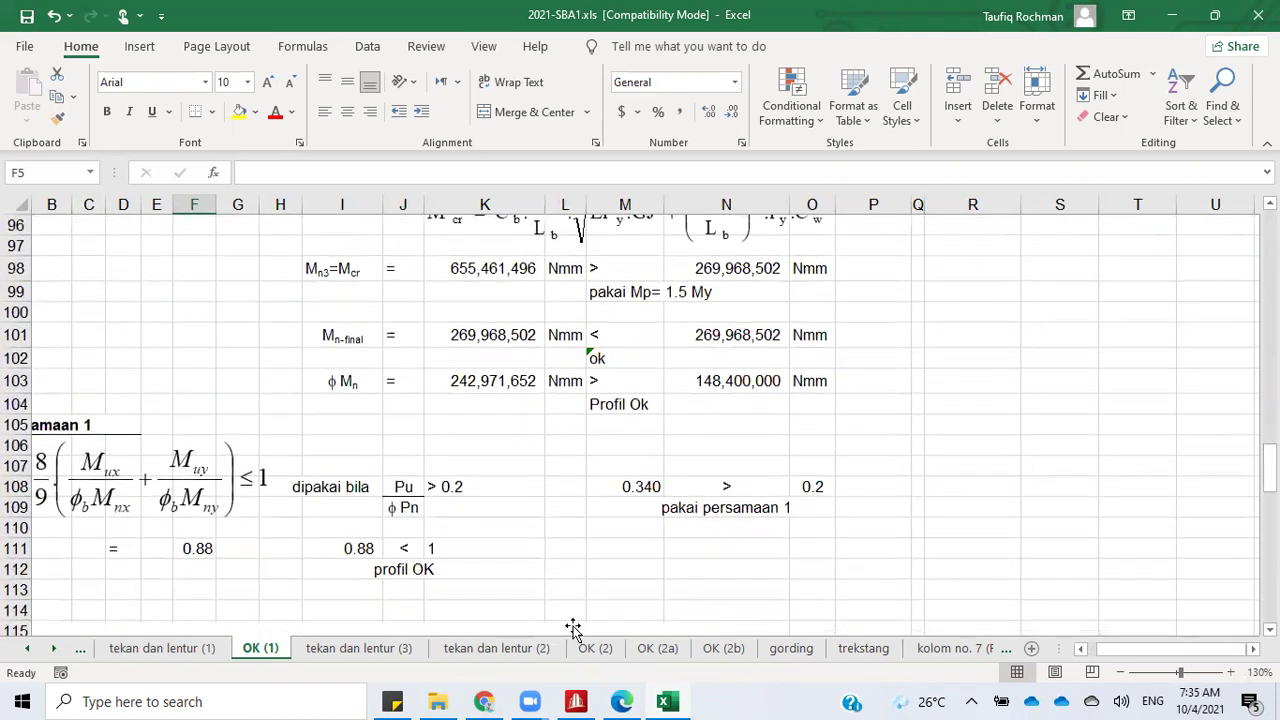
click(707, 507)
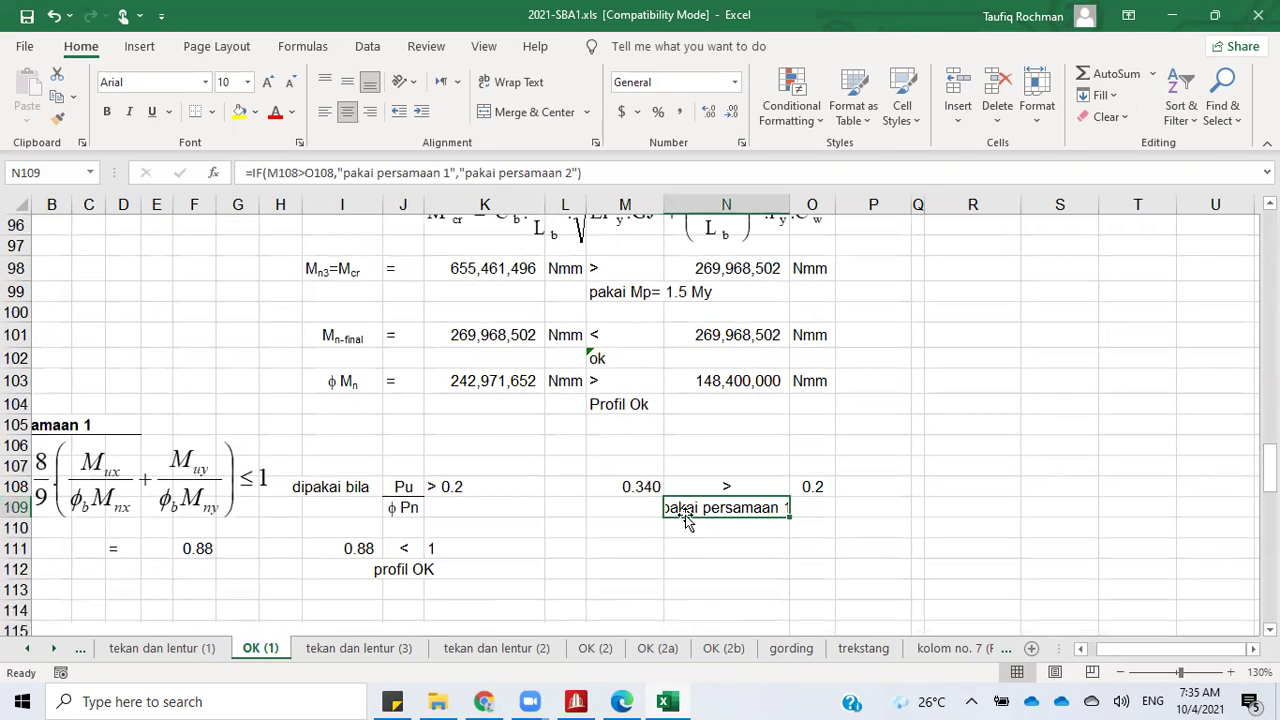
click(735, 528)
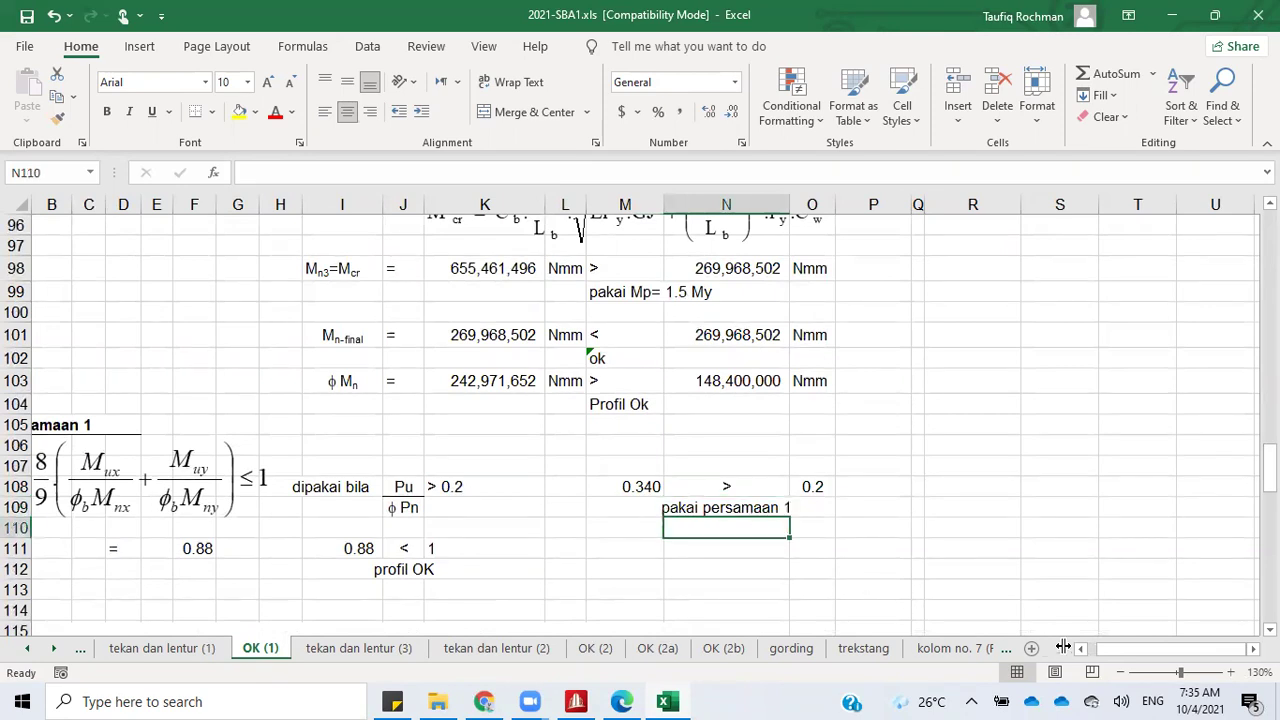
drag(1154, 650, 1130, 650)
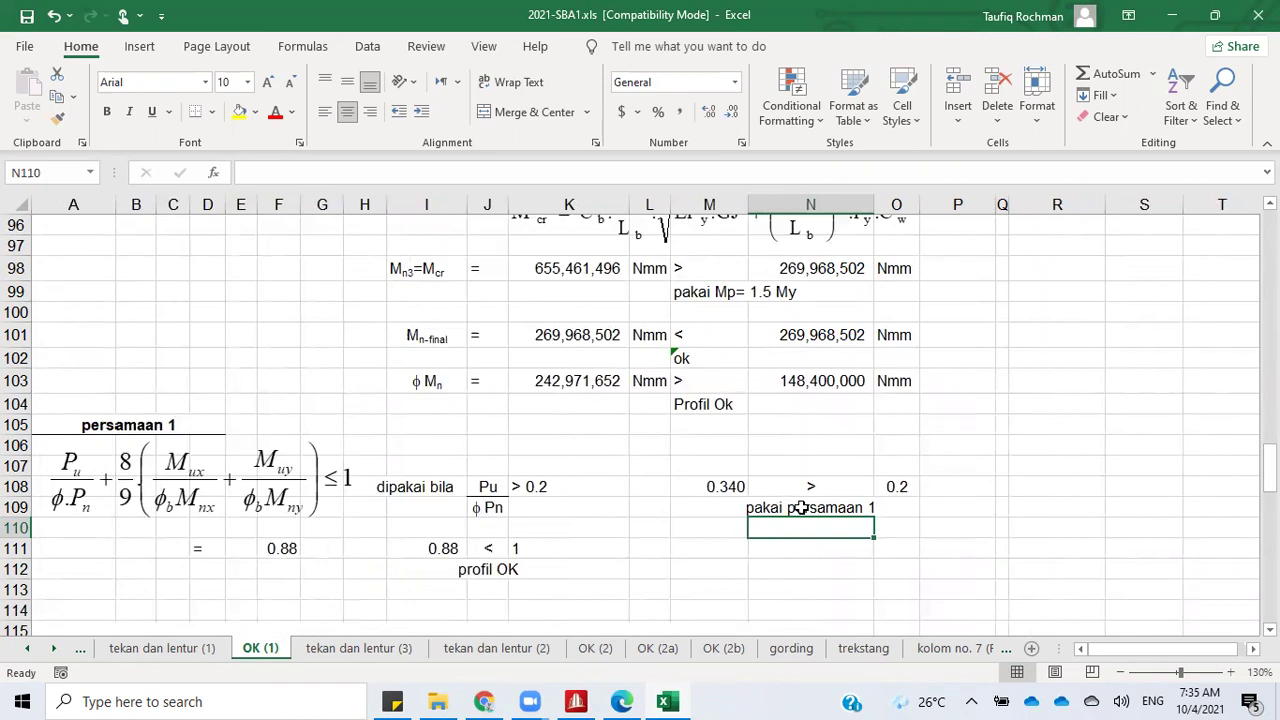
Step: Copy the equation-selection formula from M109 on sheet OK (2b) into N109 on sheet OK (1)
click(748, 650)
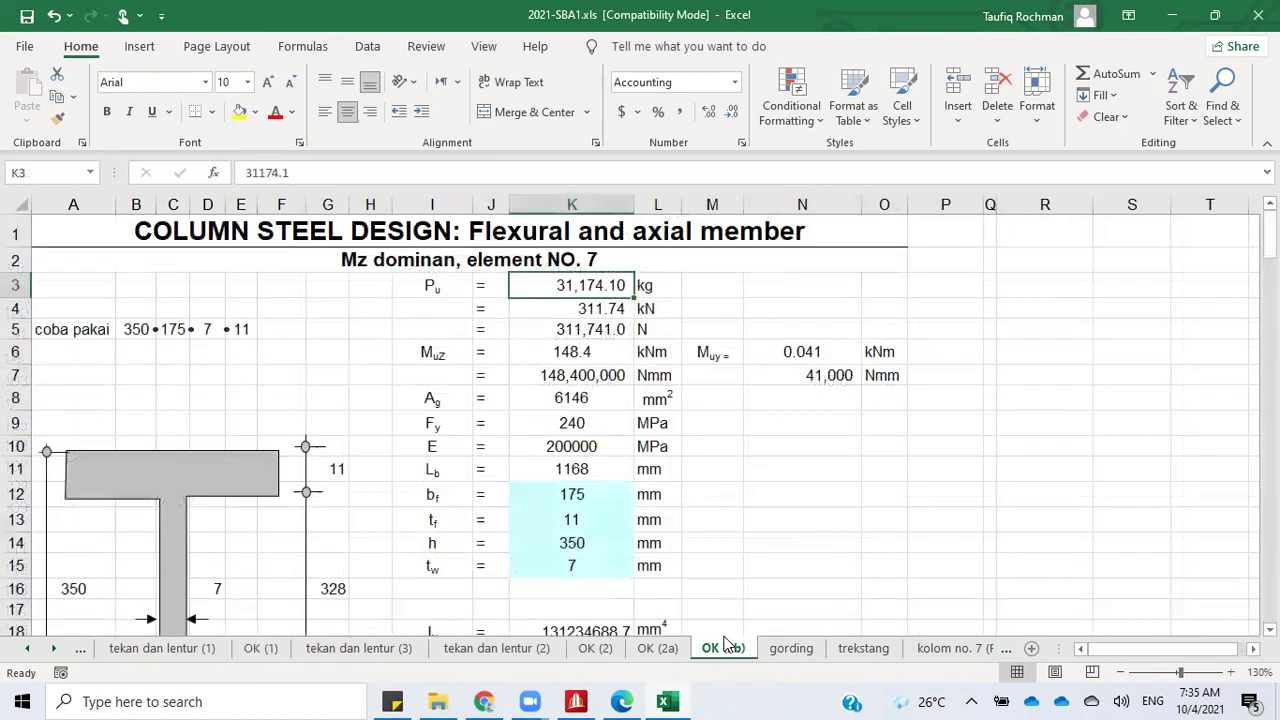
scroll(724, 561, down, 20)
scroll(724, 561, up, 11)
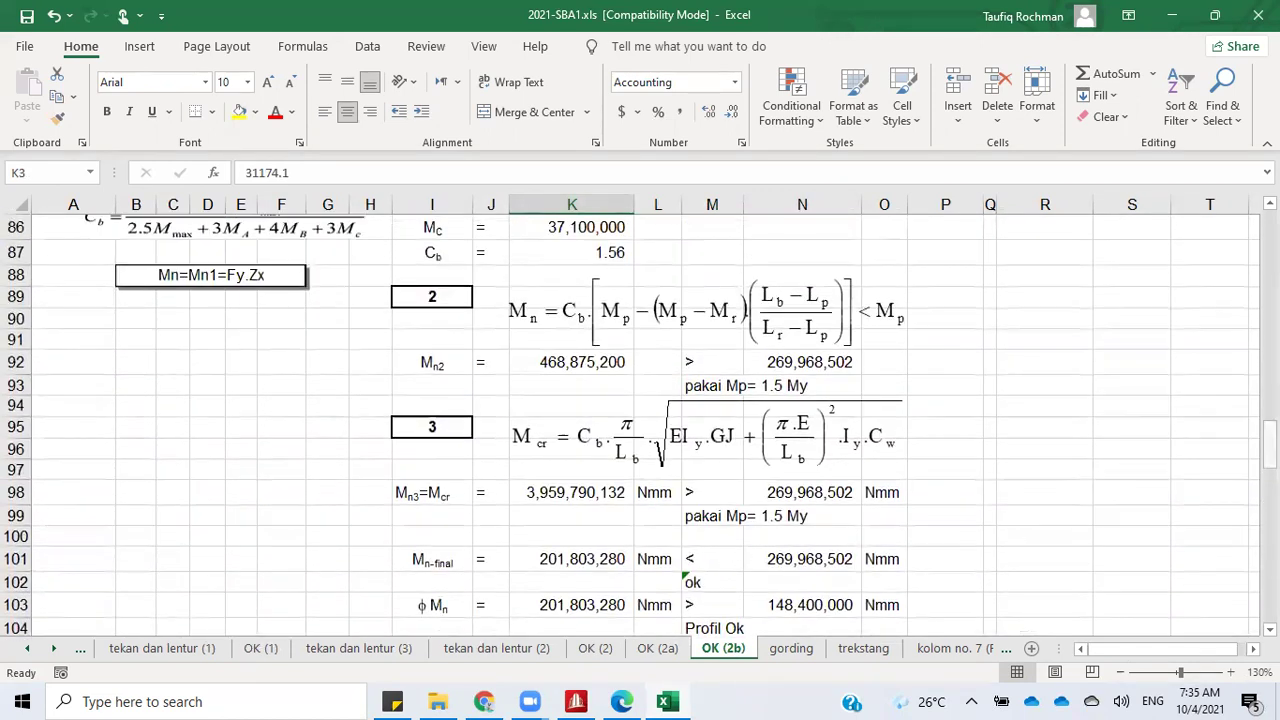
scroll(728, 572, down, 3)
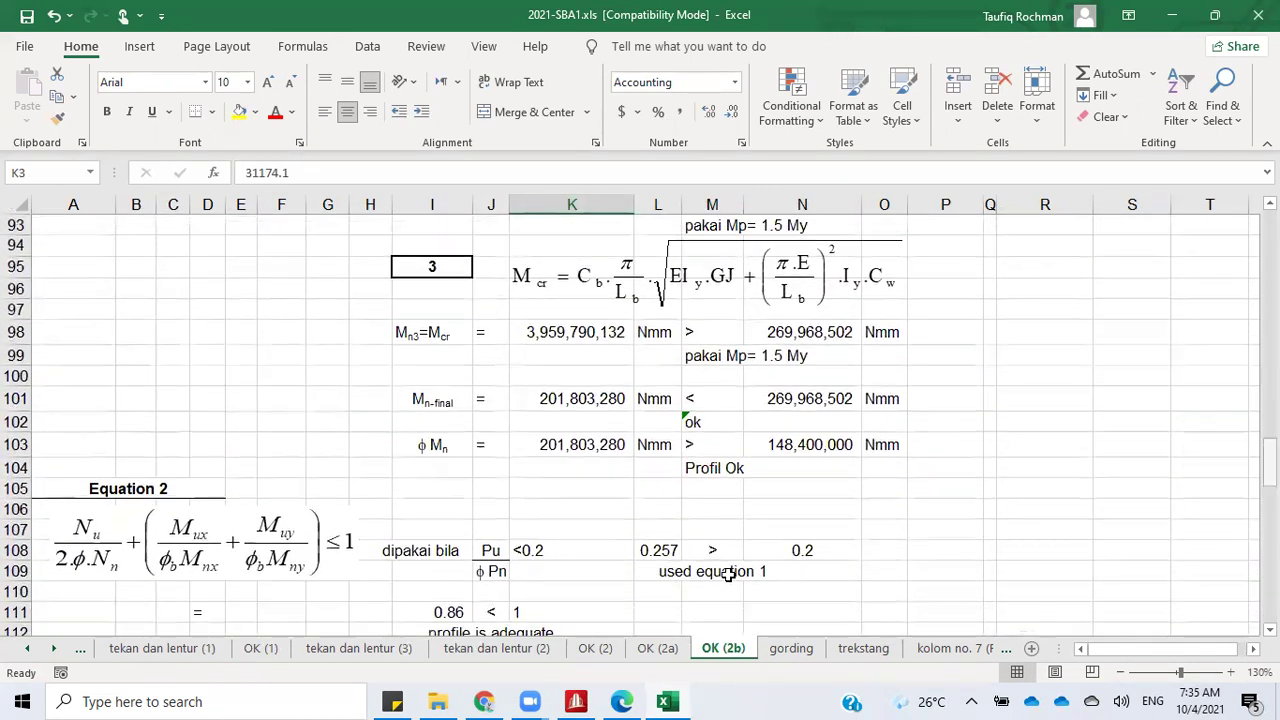
click(728, 572)
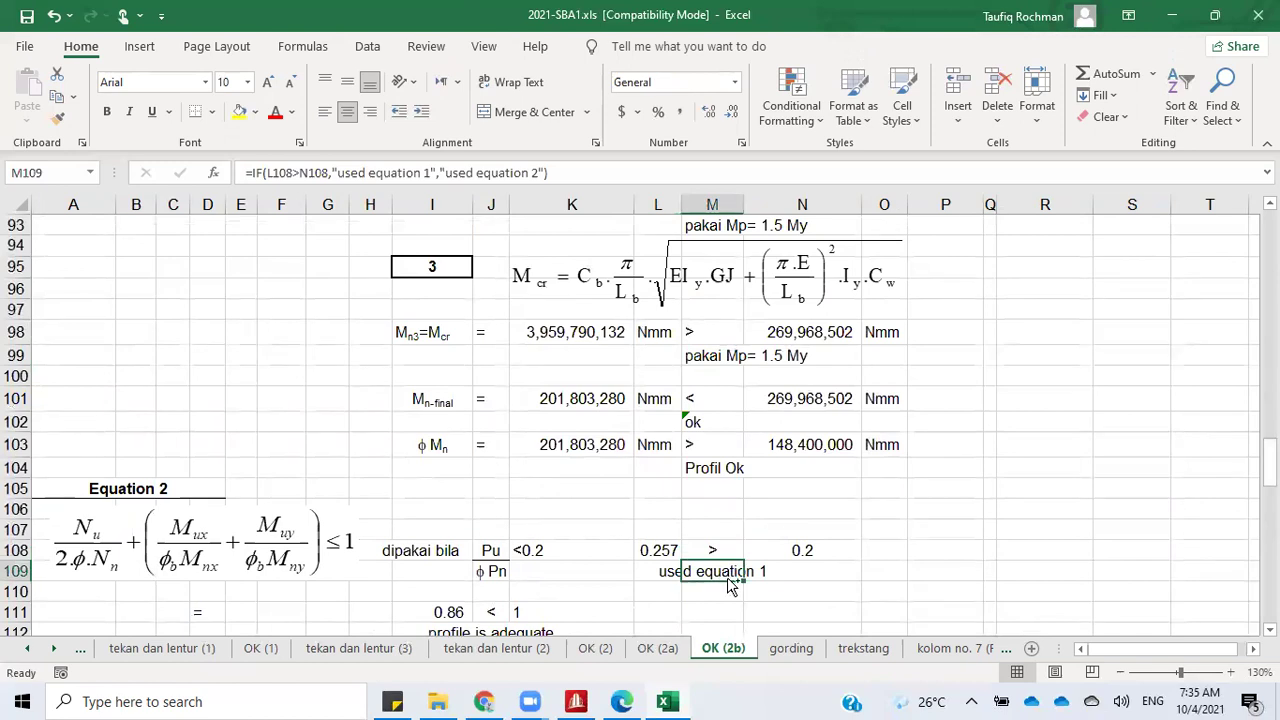
key(ctrl+c)
click(258, 648)
click(828, 507)
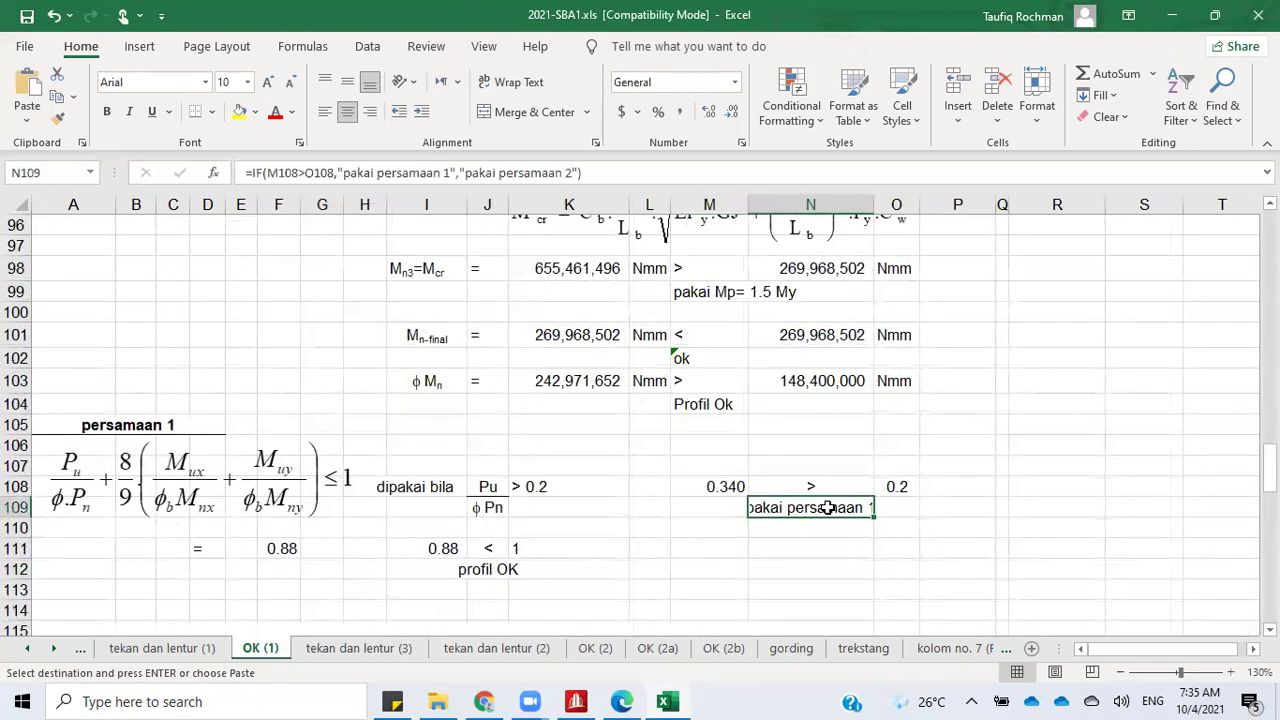
key(ctrl+v)
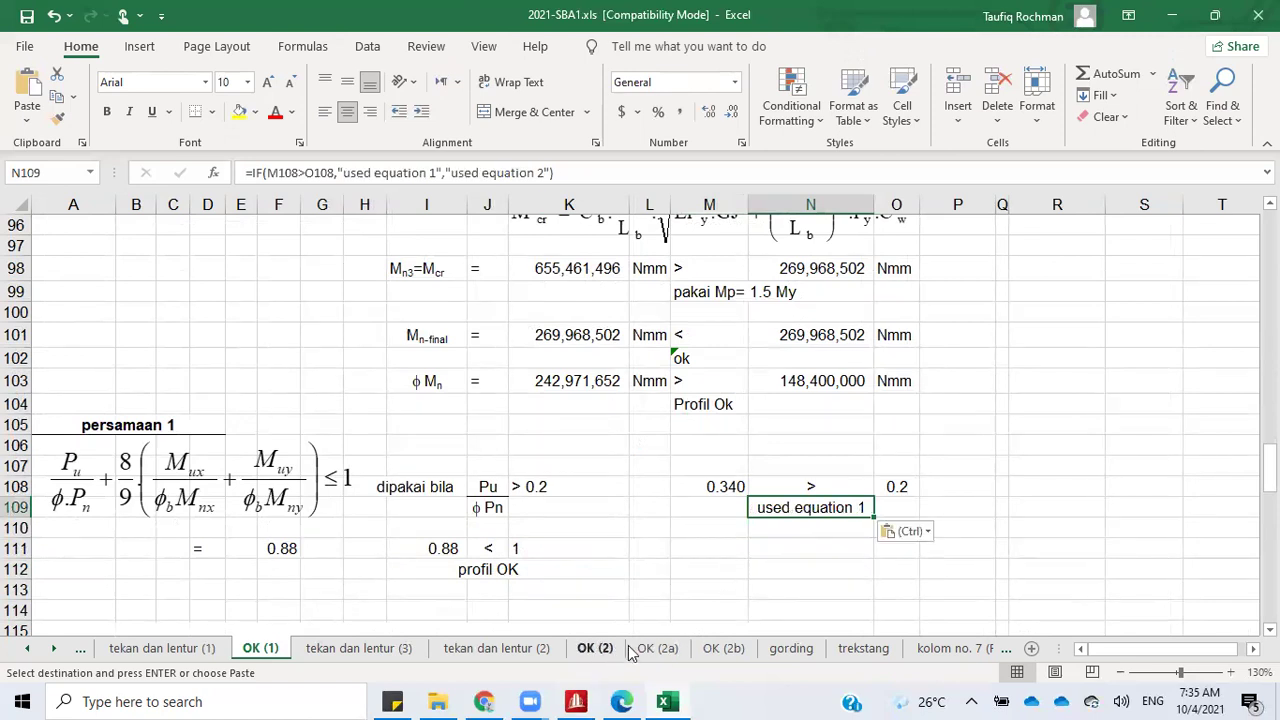
Step: Copy the profile adequacy formula from J112 on sheet OK (2b) into J112 on sheet OK (1)
click(722, 648)
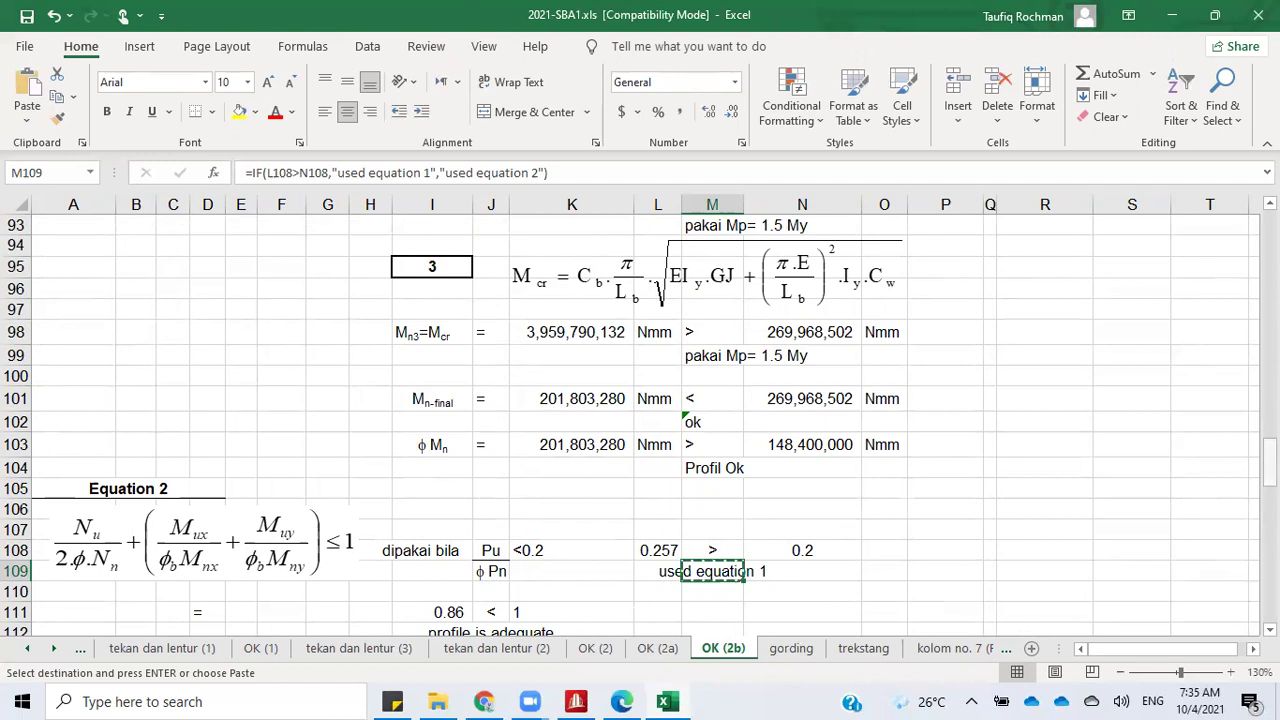
drag(1269, 452, 1269, 452)
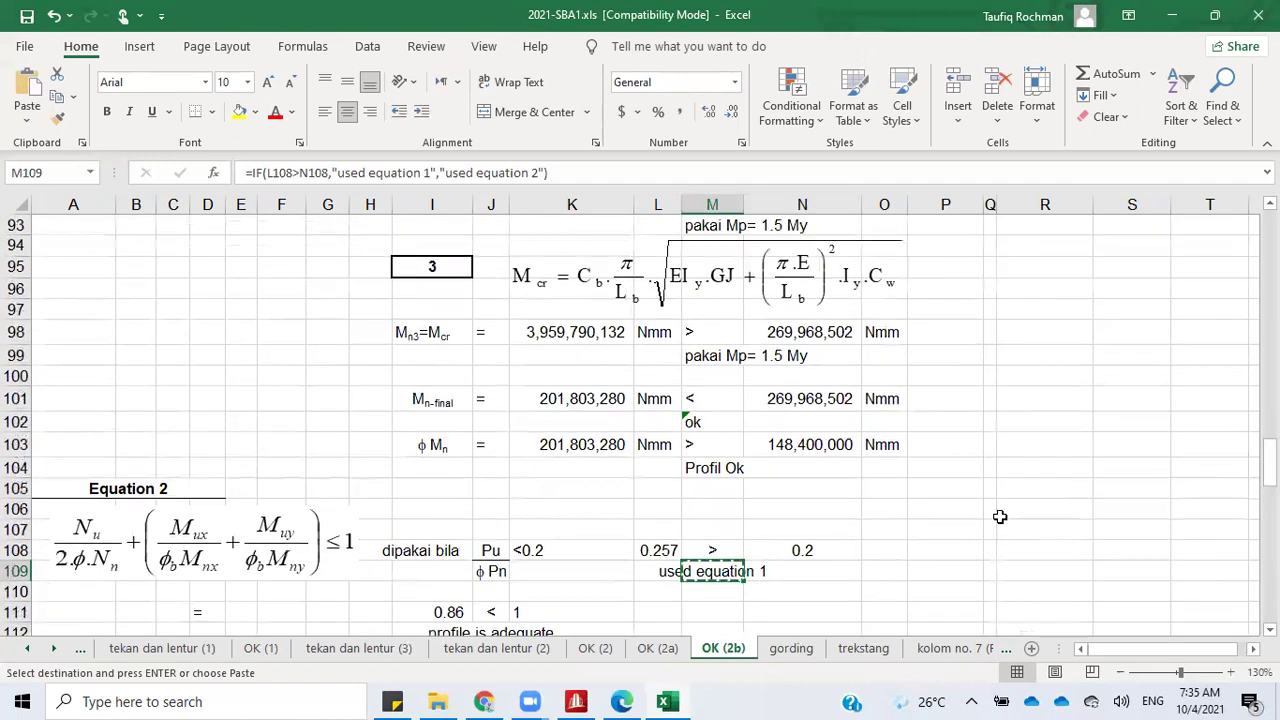
click(506, 630)
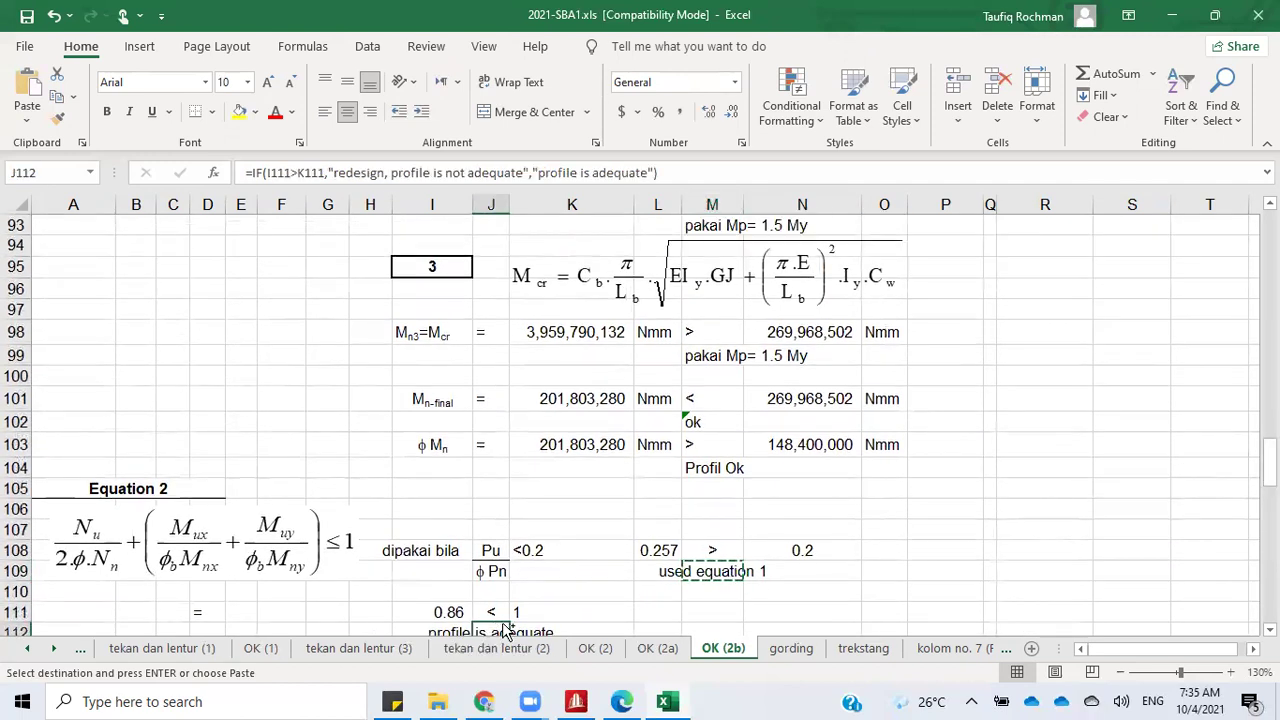
click(256, 649)
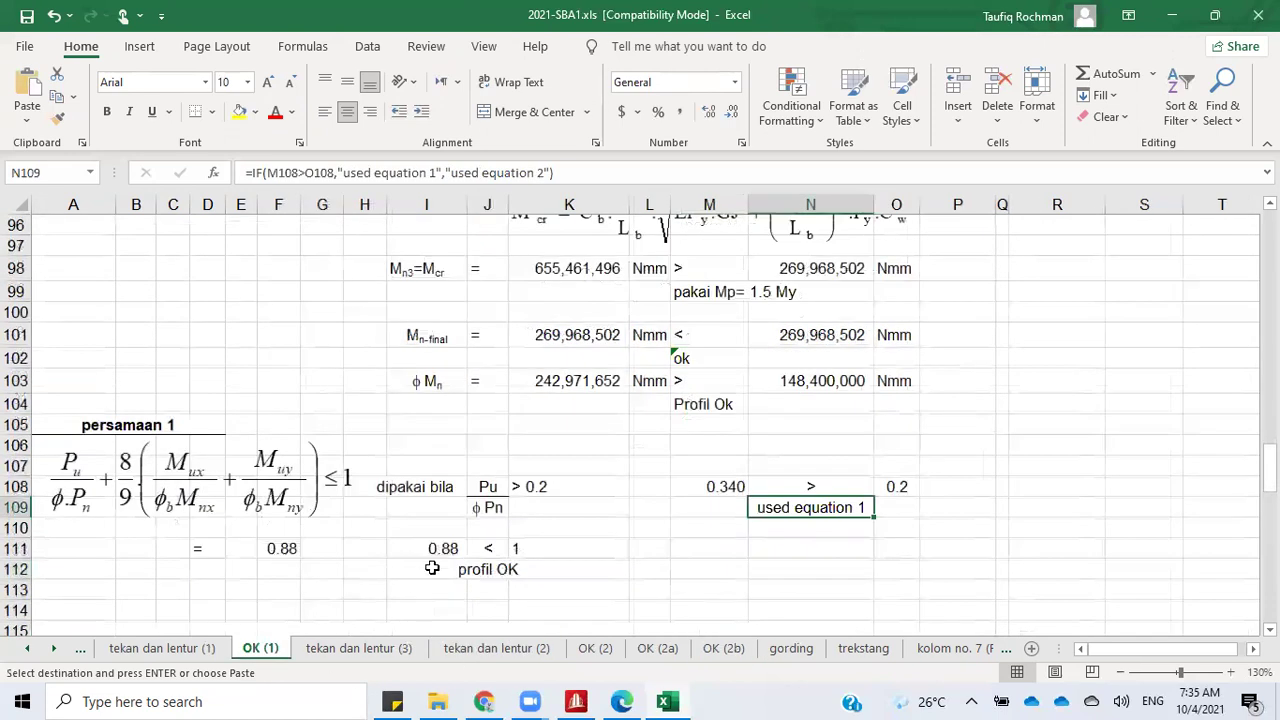
click(490, 568)
key(ctrl+v)
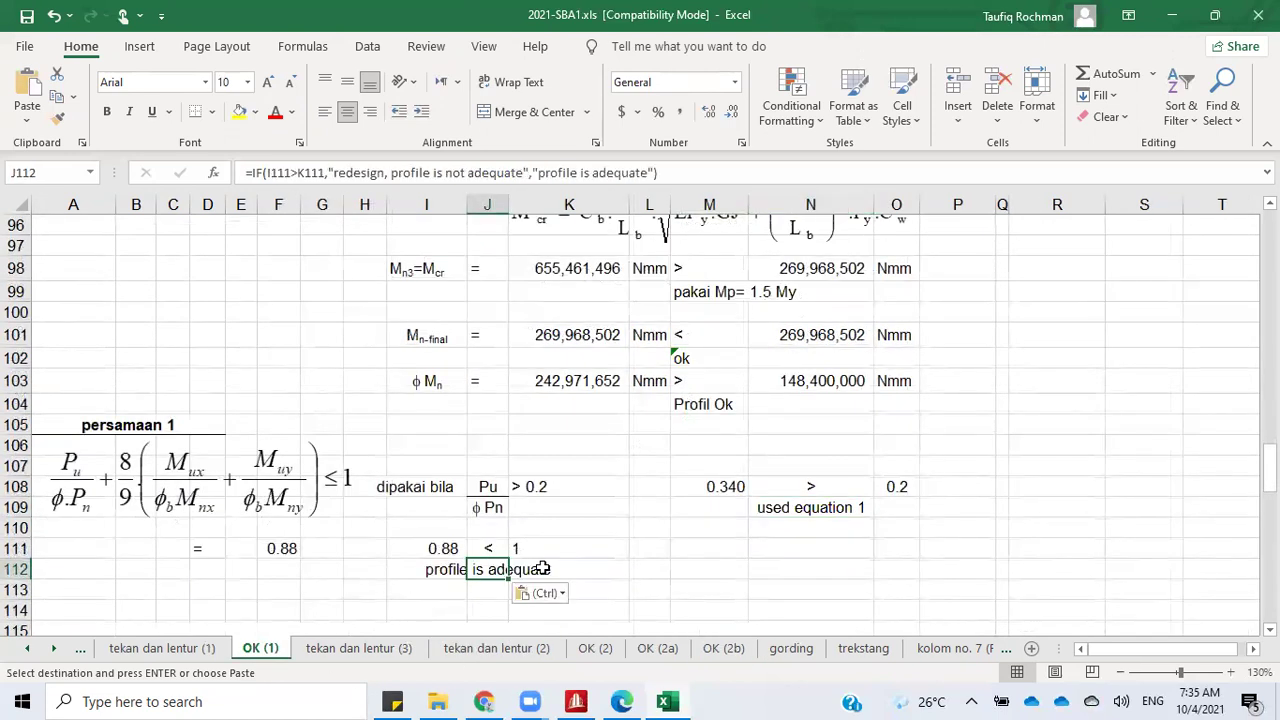
click(793, 562)
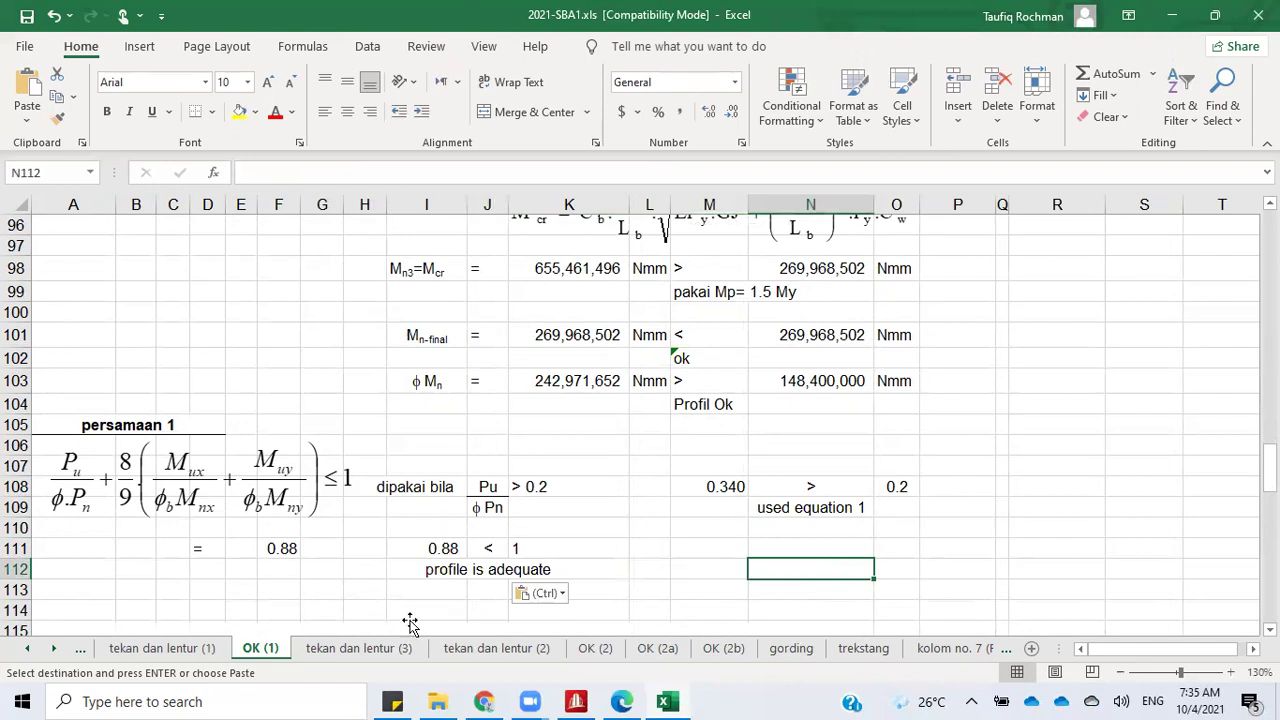
Step: Review the inputs, structure diagram and Equation 1 check on sheet OK (1), inspecting the interaction formula in I111
scroll(430, 455, up, 20)
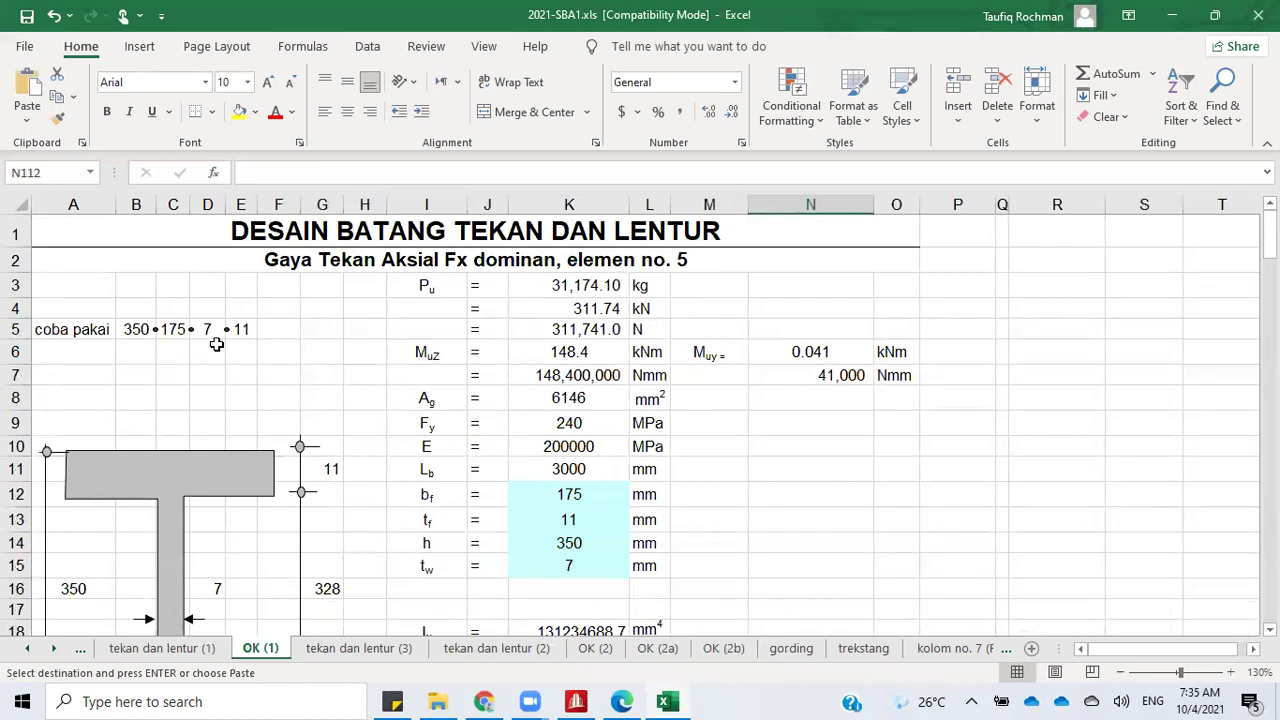
scroll(570, 478, down, 20)
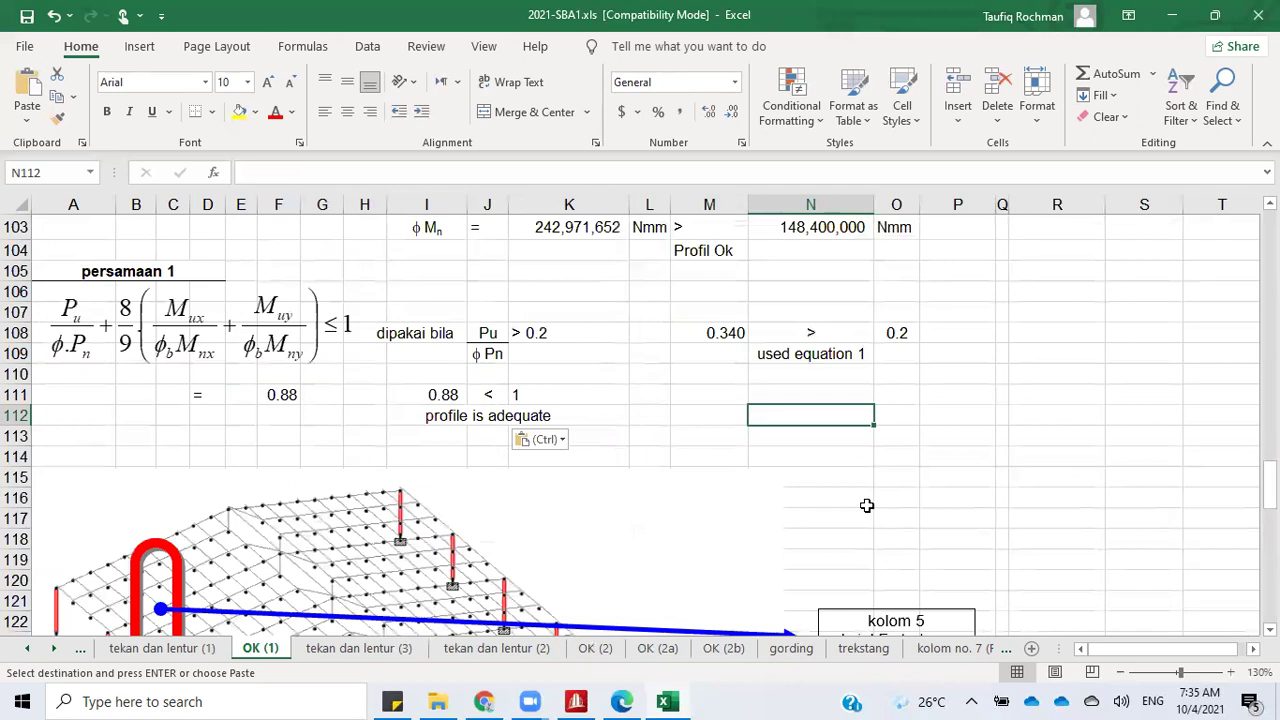
scroll(866, 505, down, 6)
drag(1269, 530, 1269, 458)
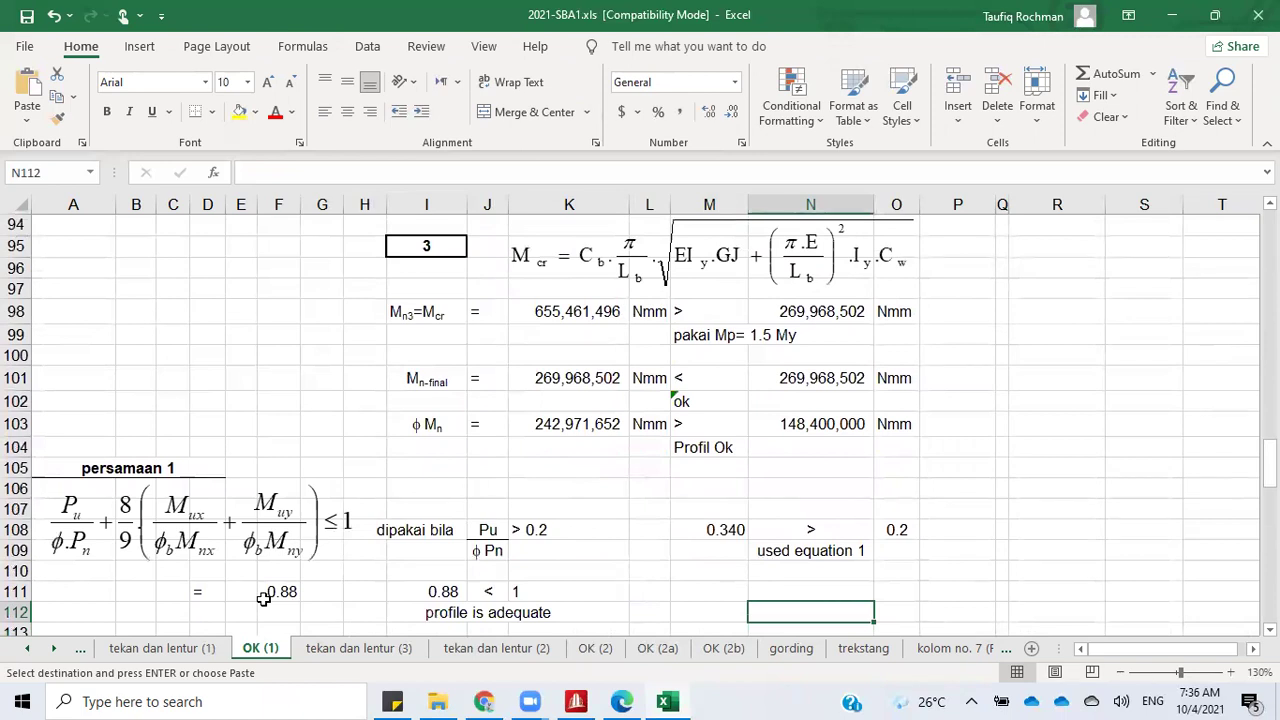
click(455, 591)
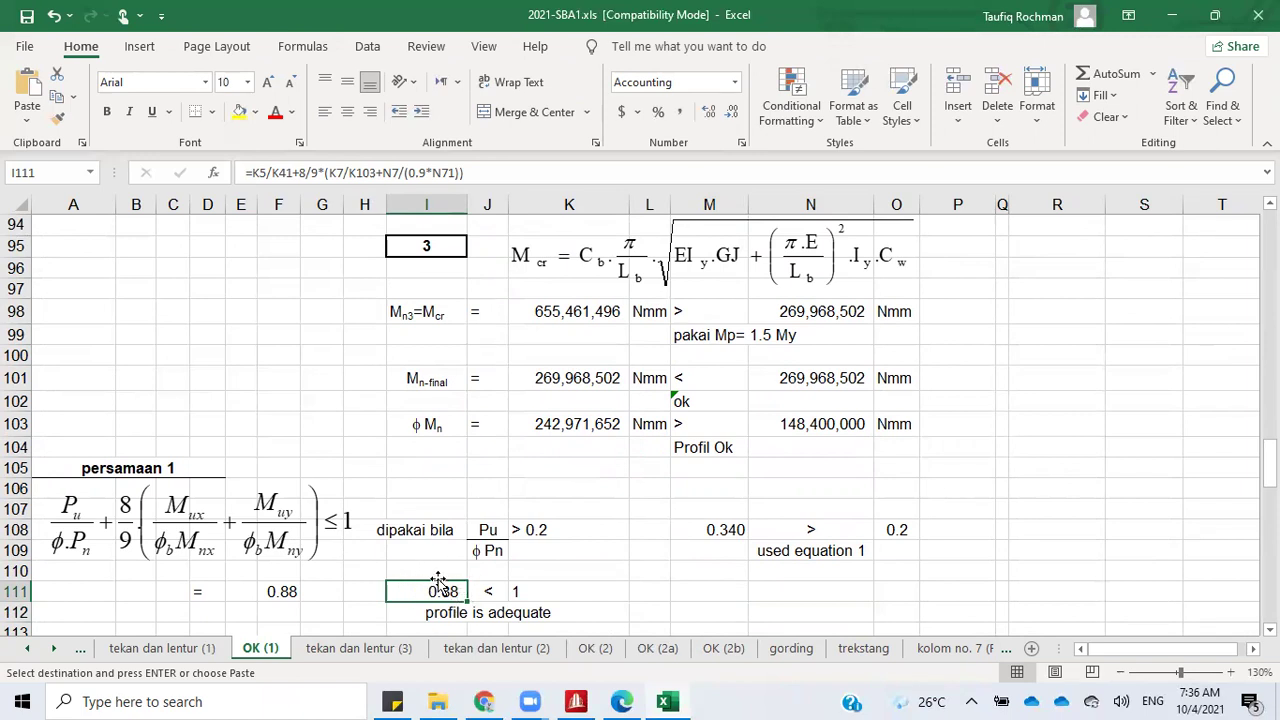
Step: Set the trial profile in row 5 of sheet OK (1) to 300 x 150 x 6.5 x 9
drag(1268, 462, 1268, 230)
click(145, 333)
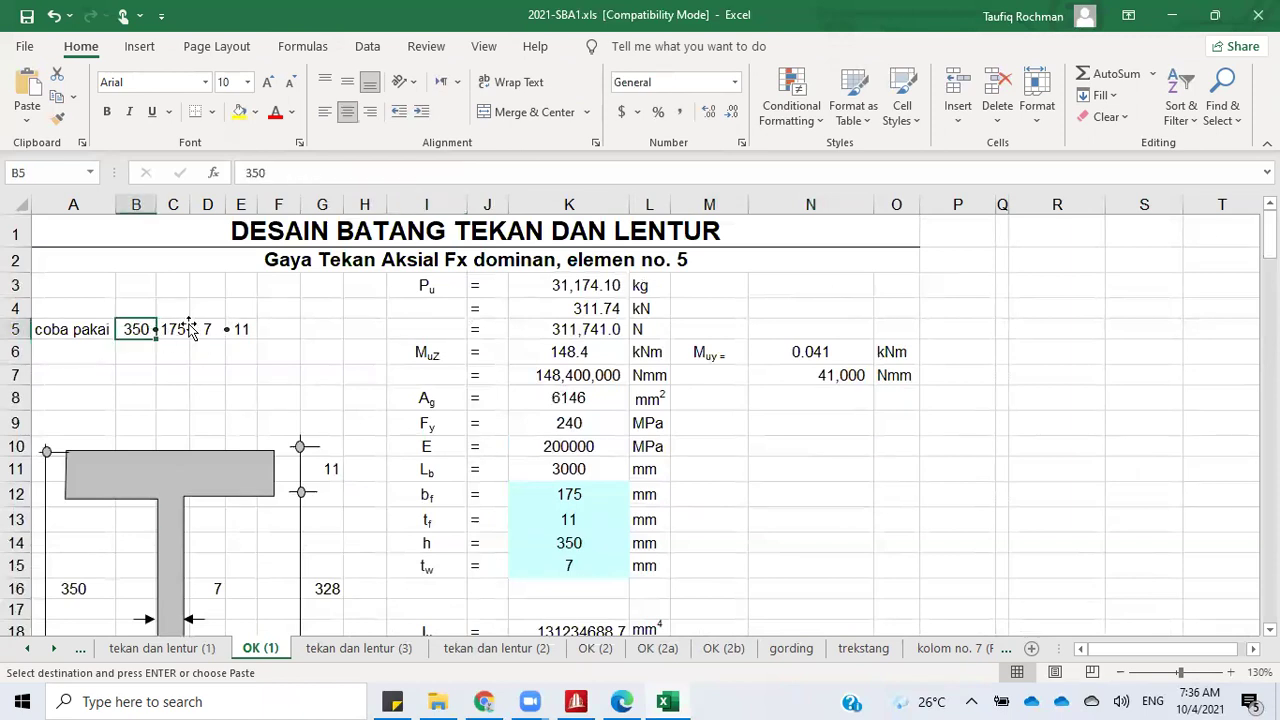
text(300)
key(Tab)
text(1)
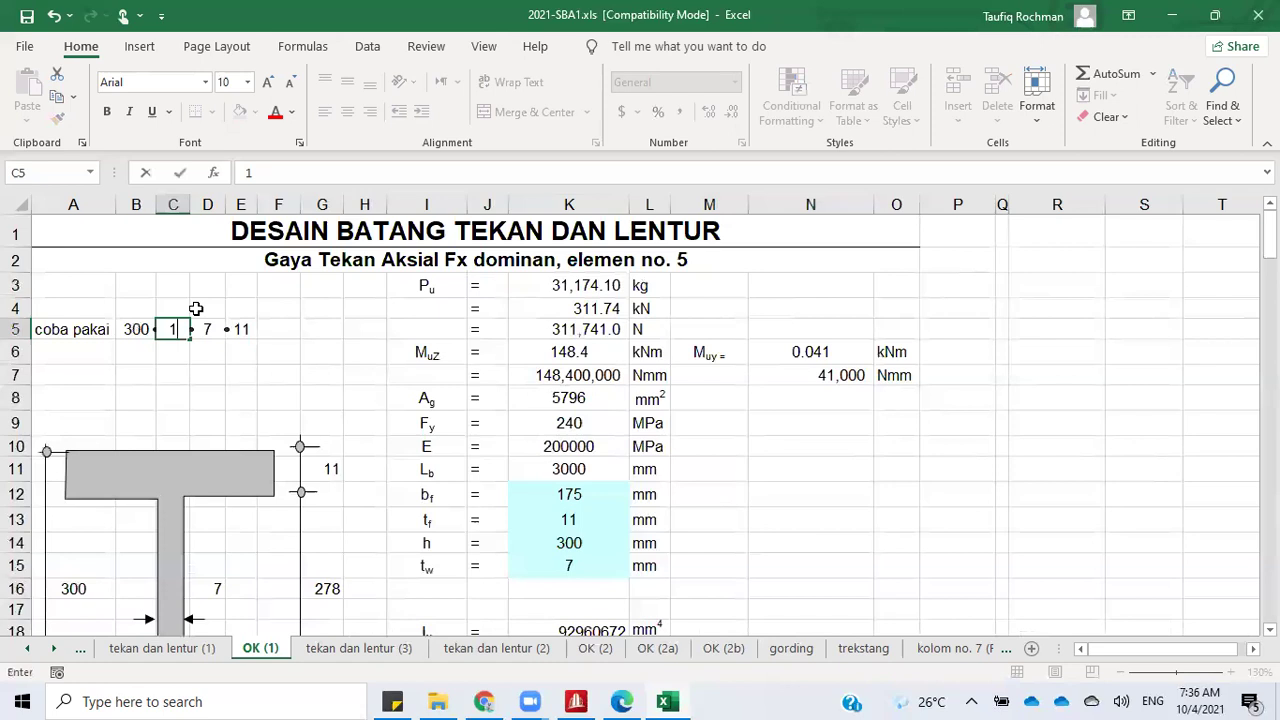
text(50)
key(Tab)
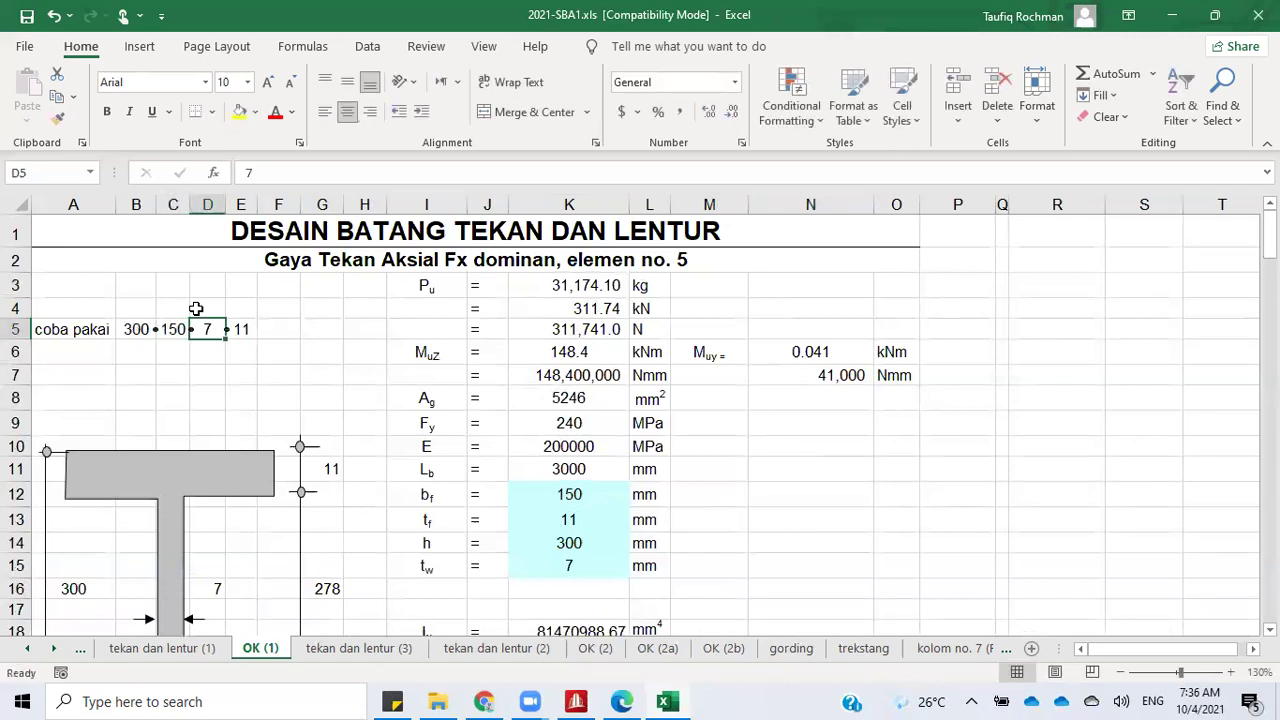
text(6.5)
key(Tab)
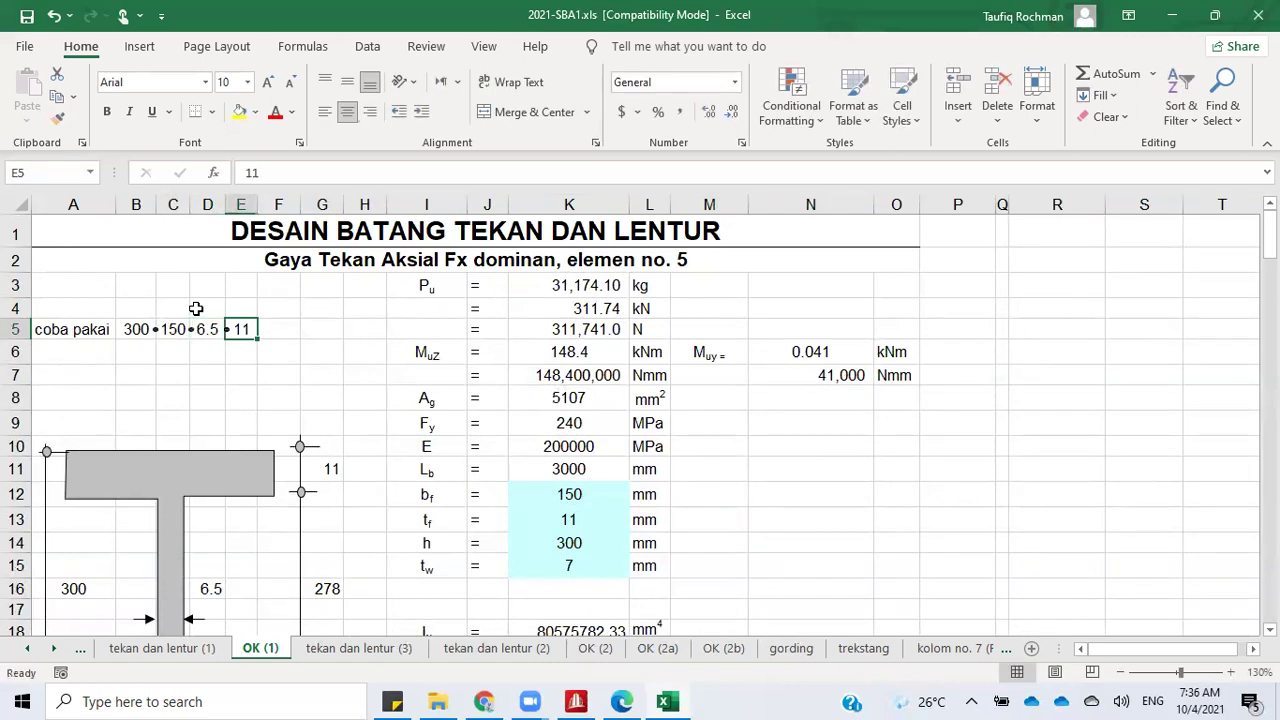
text(9)
key(Tab)
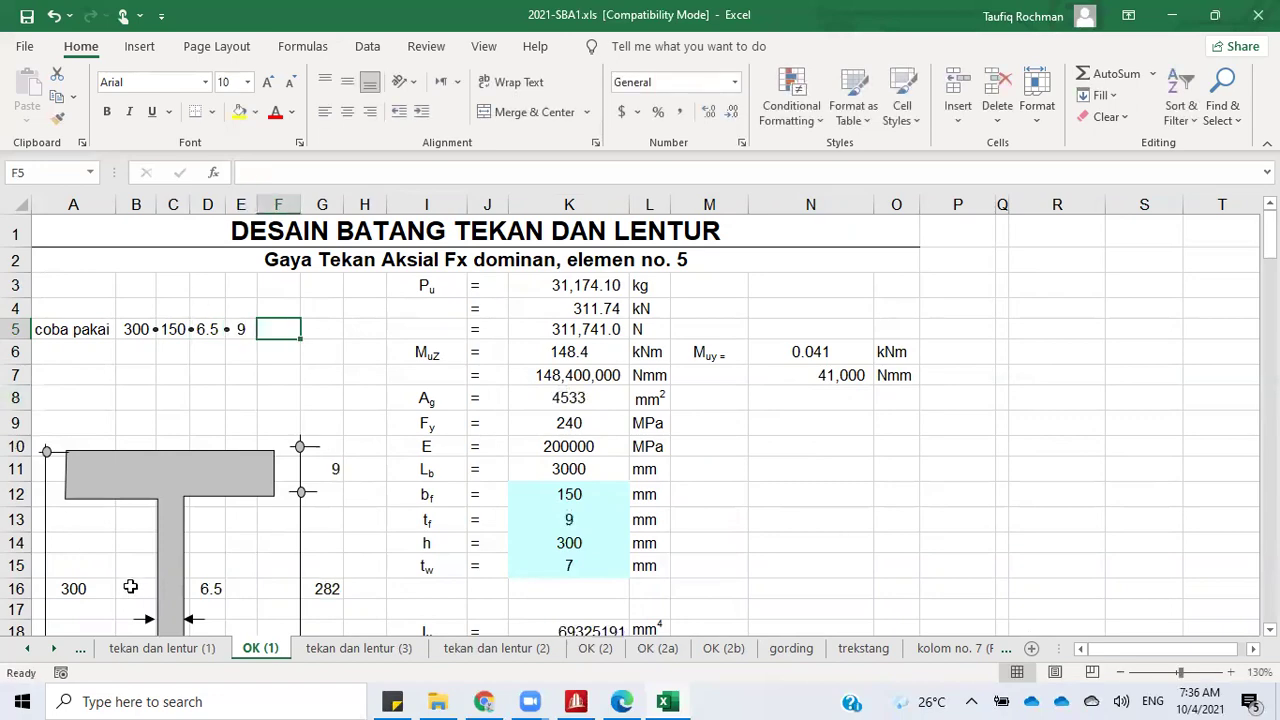
Step: Check the Equation 1 interaction result and adequacy verdict for the smaller profile, inspecting the Pu/φPn ratio in M108
scroll(135, 588, down, 5)
scroll(140, 592, down, 20)
scroll(166, 571, up, 6)
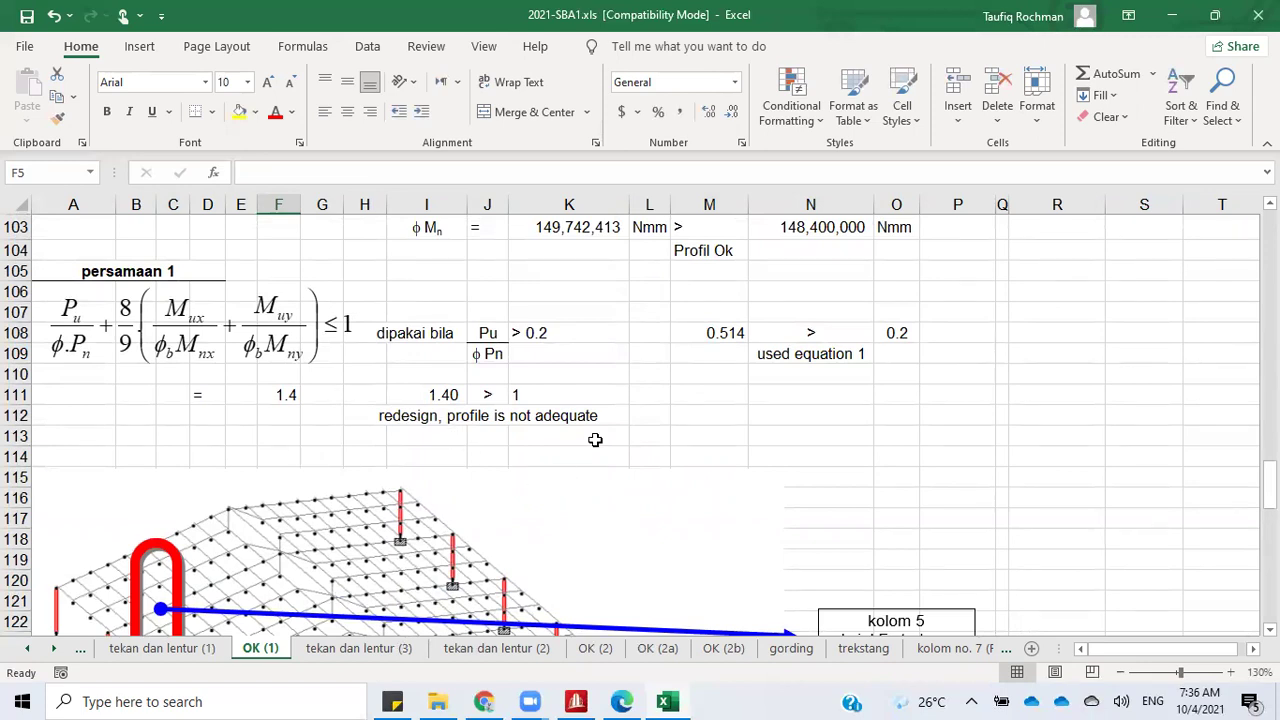
click(724, 332)
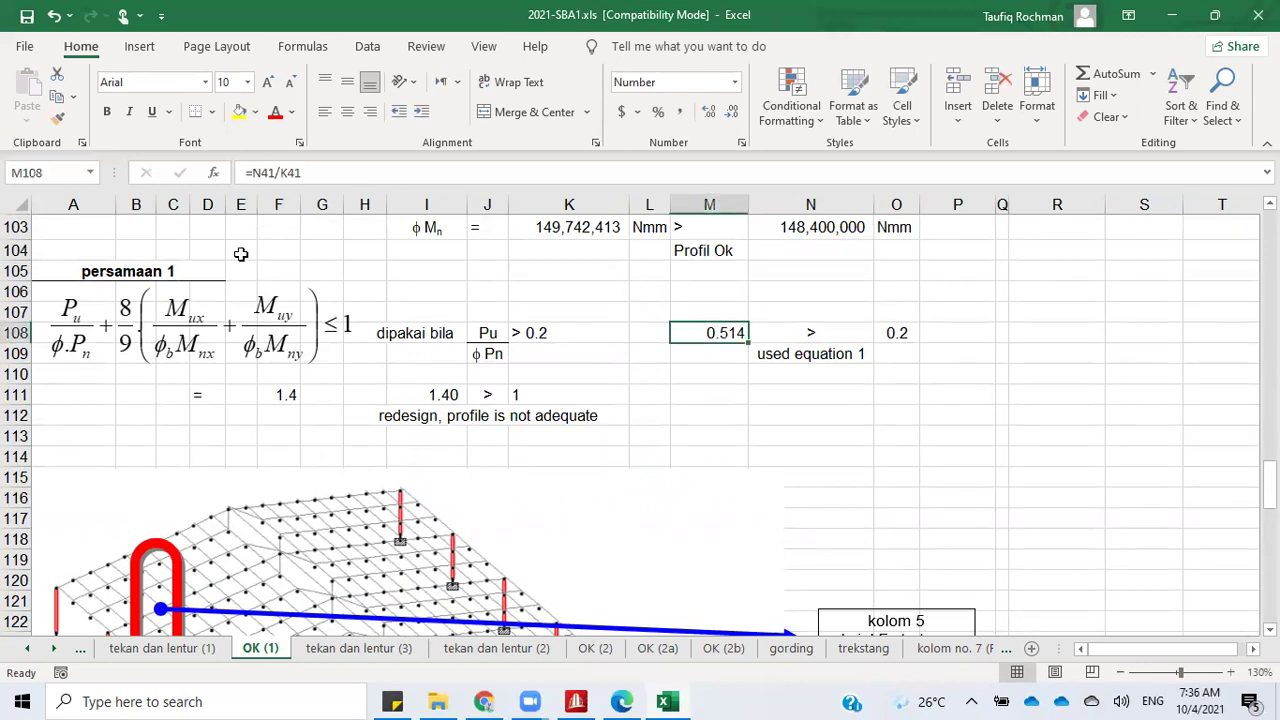
Step: Translate the heading "persamaan 1" in A105 of sheet OK (1) to "Equation 1"
double_click(159, 268)
drag(133, 268, 14, 265)
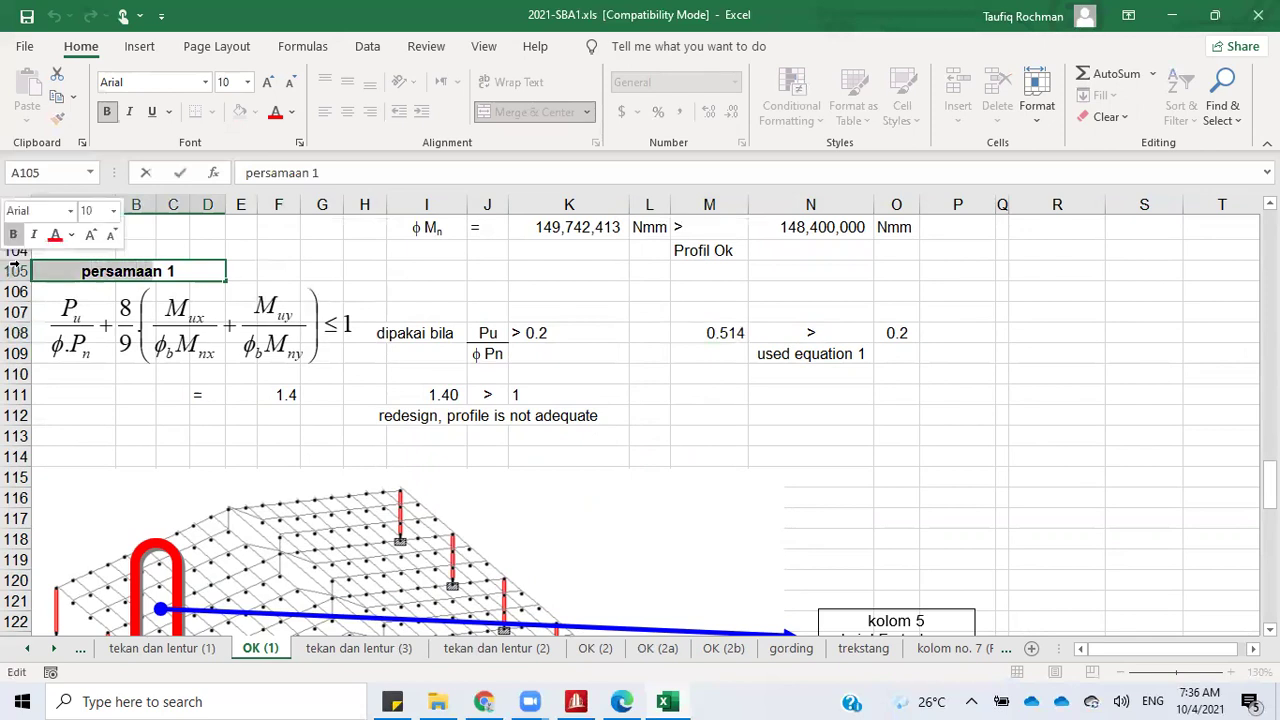
text(Eqn)
key(Left)
text(uat)
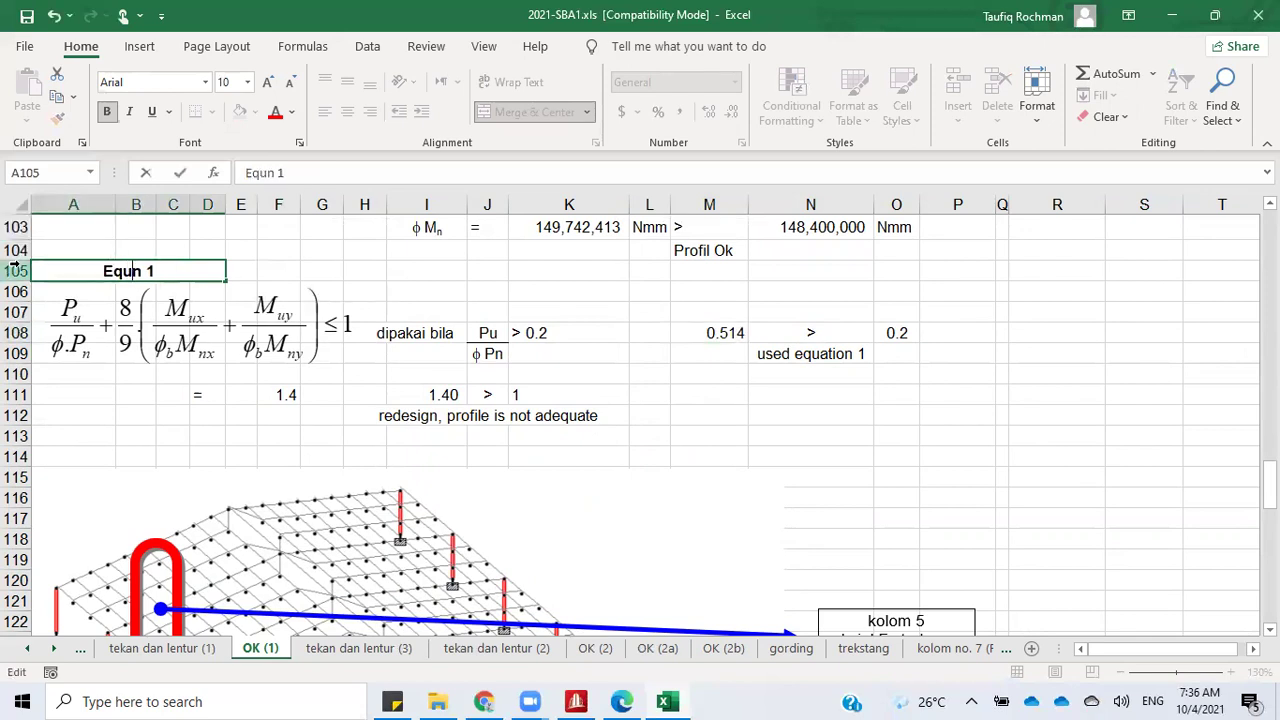
text(io)
key(Return)
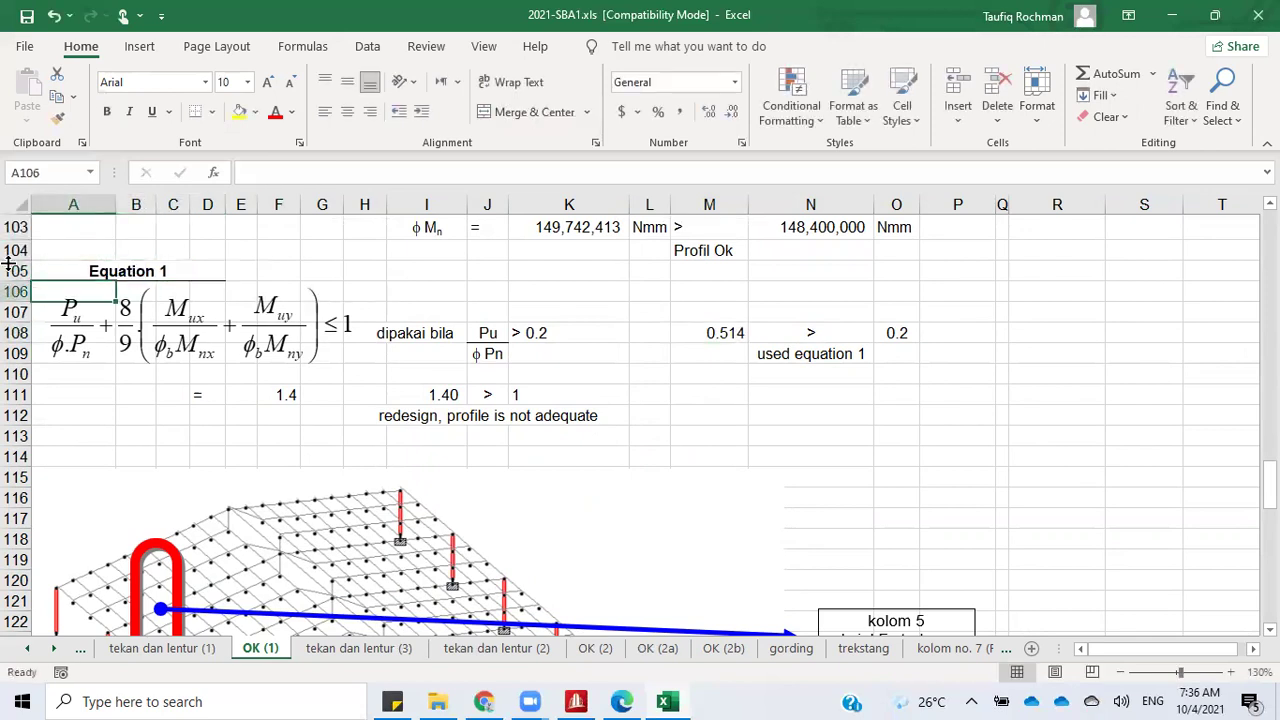
click(425, 332)
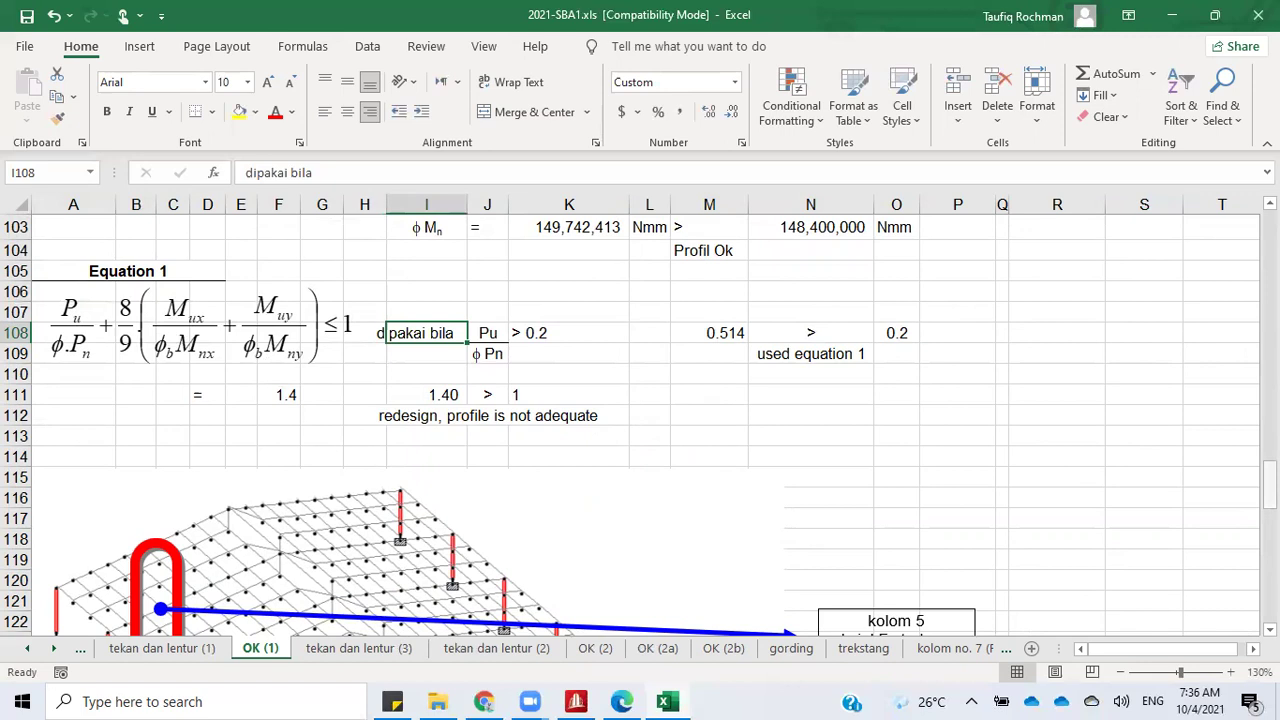
Step: Set the trial profile in row 5 of sheet OK (1) back to 350 x 175 x 7 x 11
drag(1268, 486, 1268, 482)
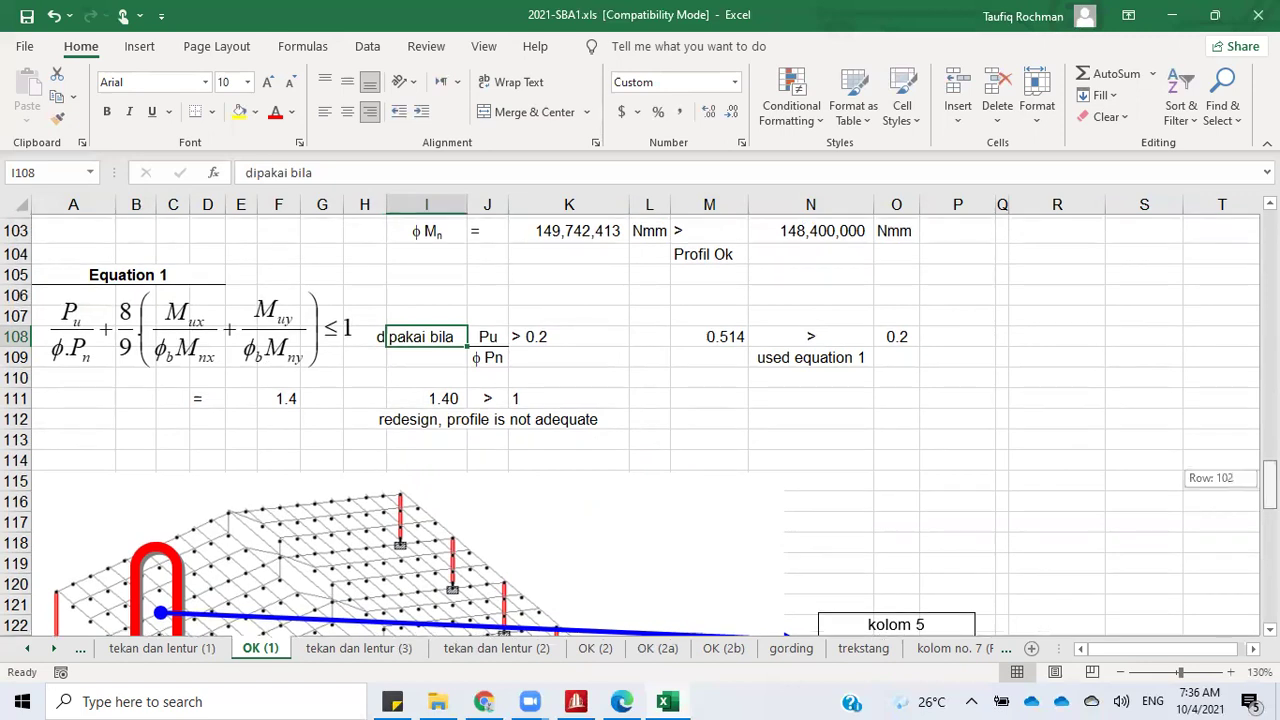
drag(1268, 482, 1270, 235)
click(141, 326)
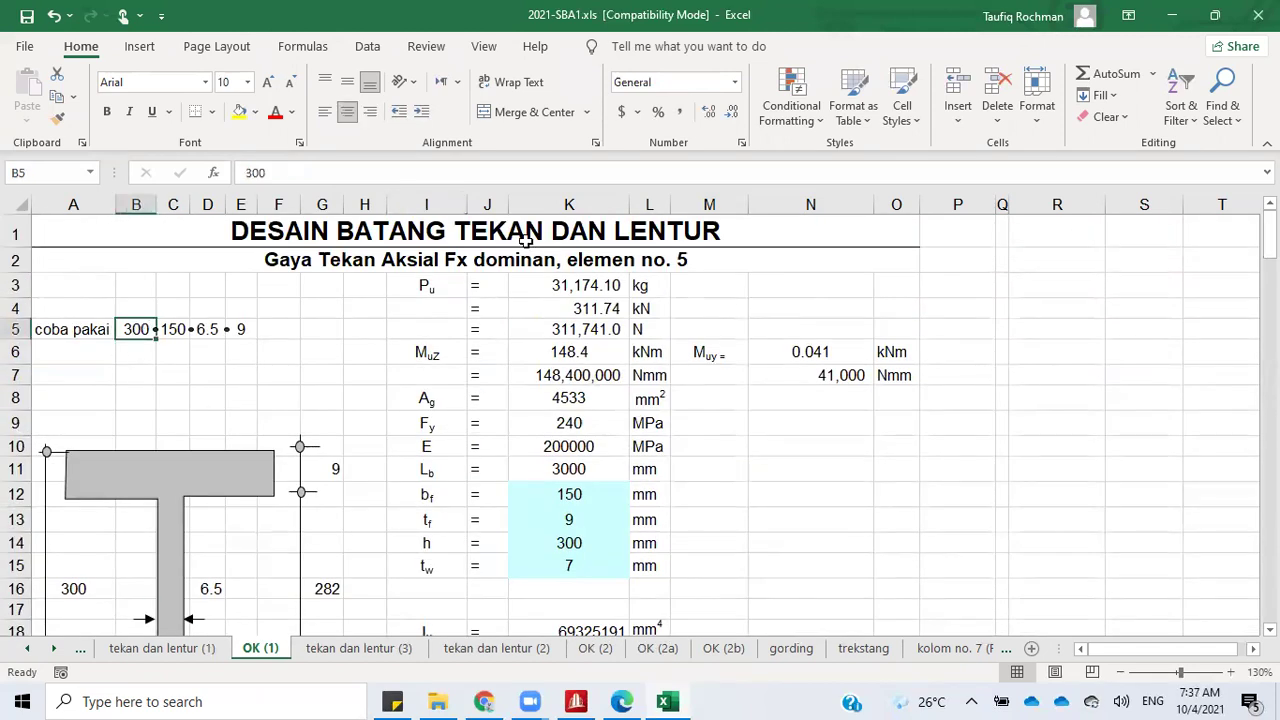
text(350)
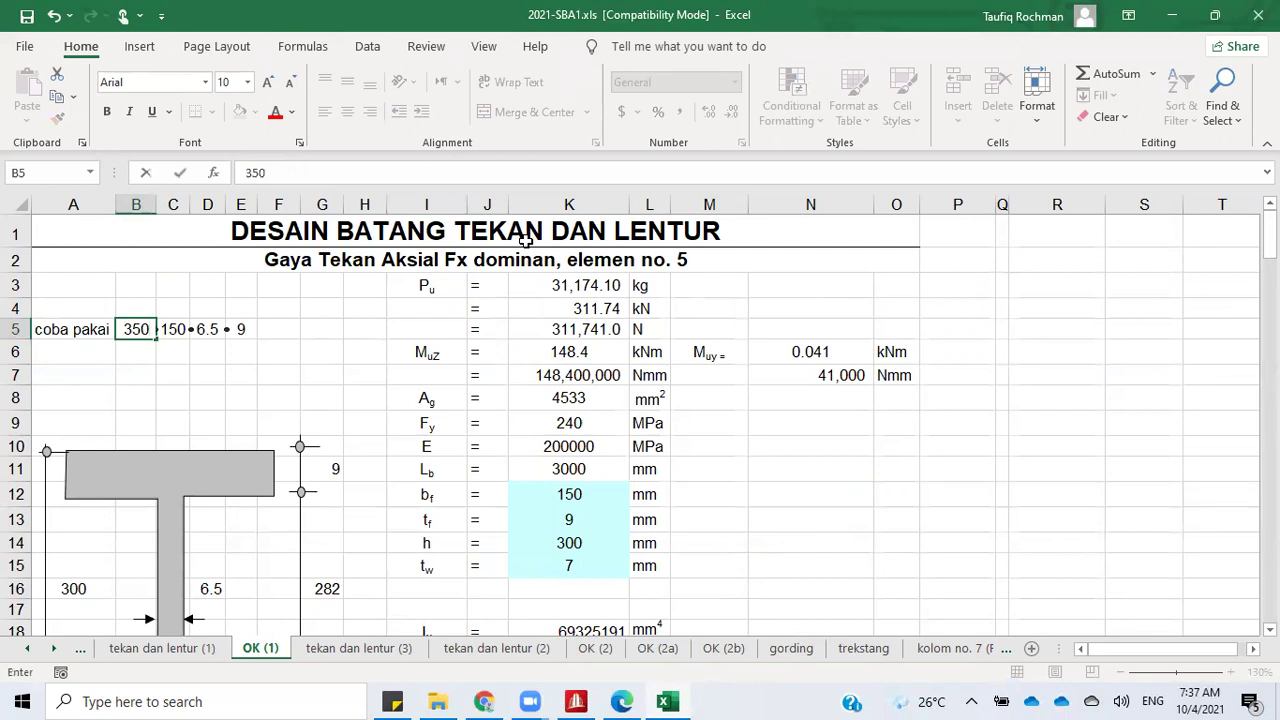
key(Tab)
text(175)
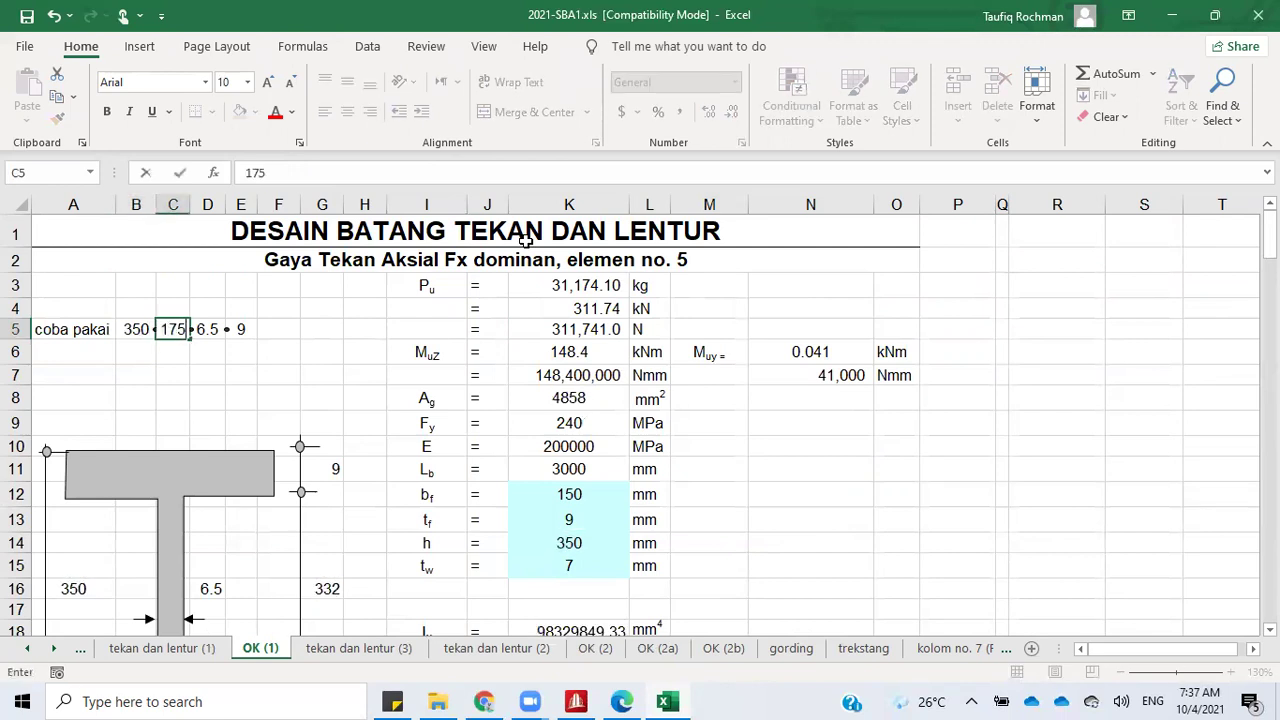
key(Tab)
text(7)
key(Tab)
text(11)
key(Tab)
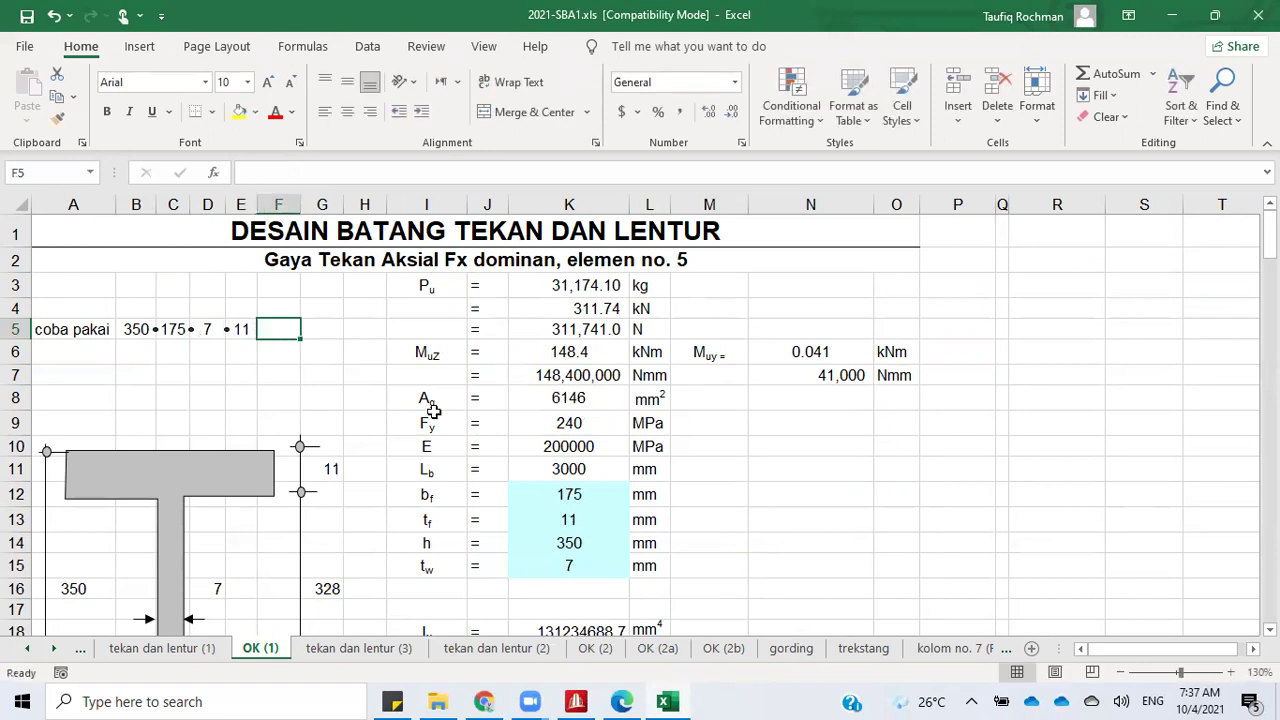
Step: Undo the last row 5 entries on sheet OK (1) back to the 300 x 150 x 6.5 x 9 trial profile
click(662, 699)
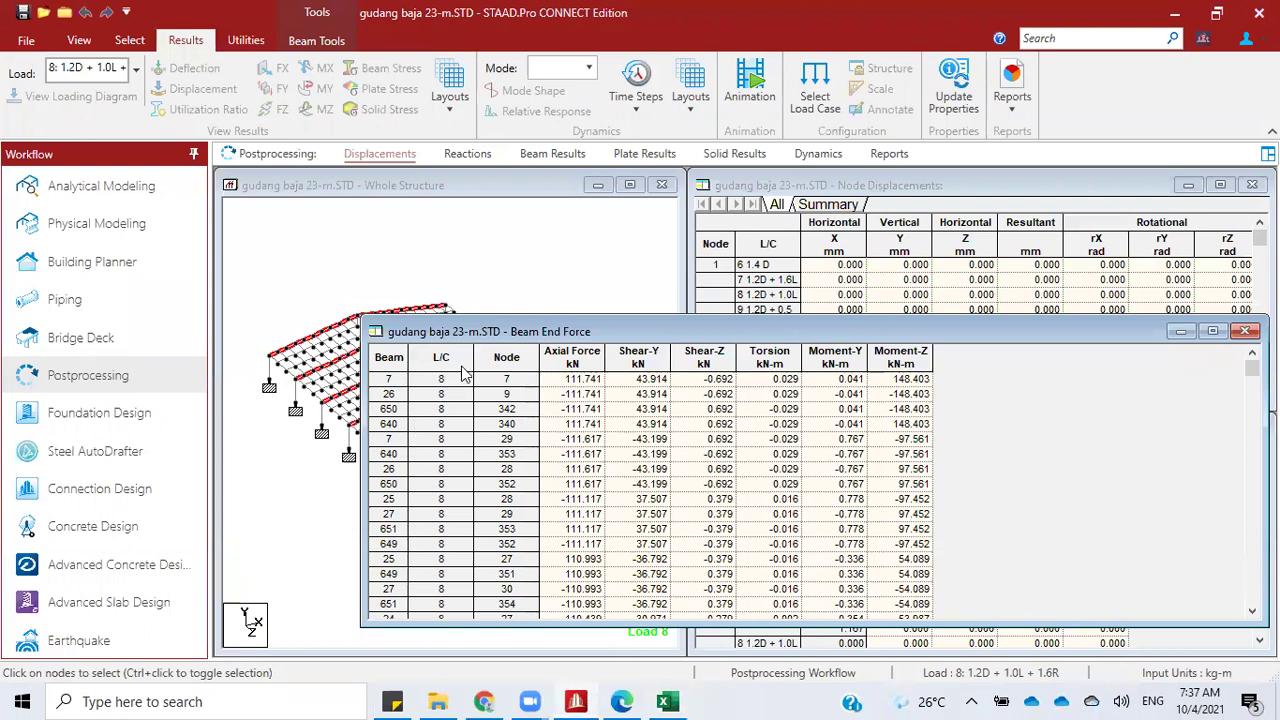
click(668, 699)
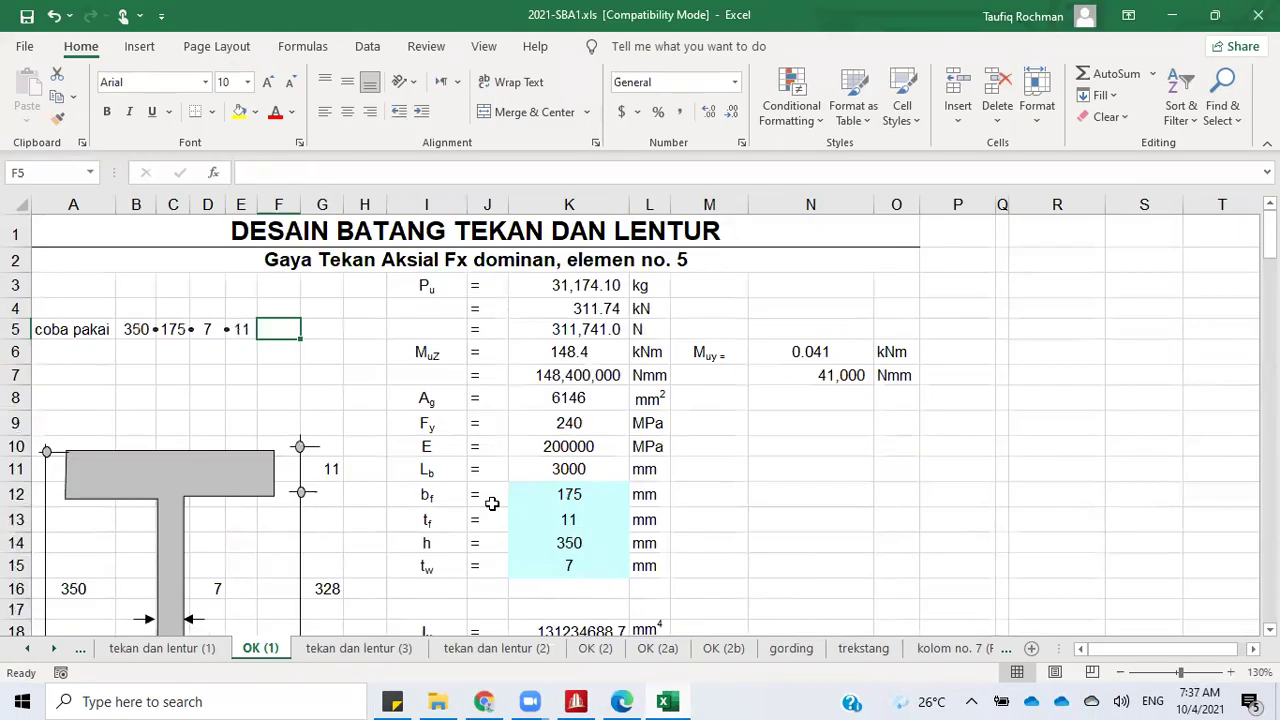
click(54, 16)
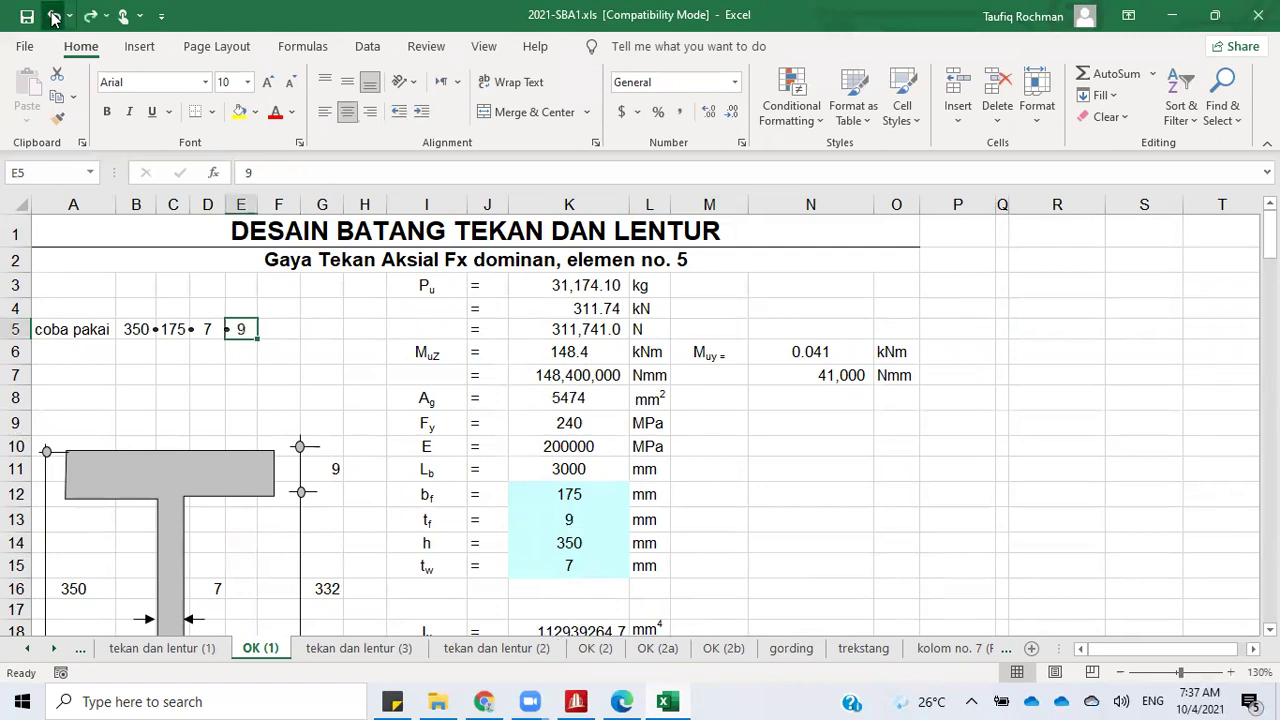
click(54, 16)
click(54, 16)
click(54, 16)
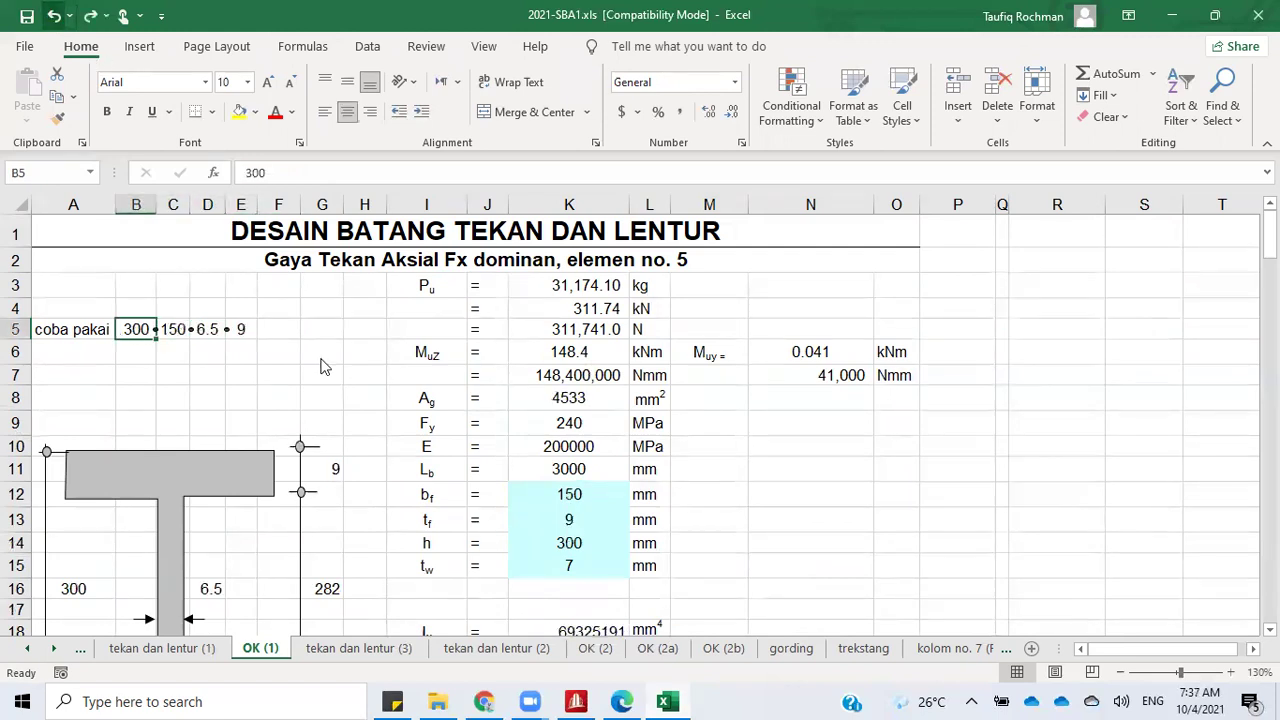
click(335, 400)
Step: Check the Equation 1 interaction result and the adequacy verdict in row 112 for the 300 x 150 x 6.5 x 9 profile
scroll(400, 450, down, 20)
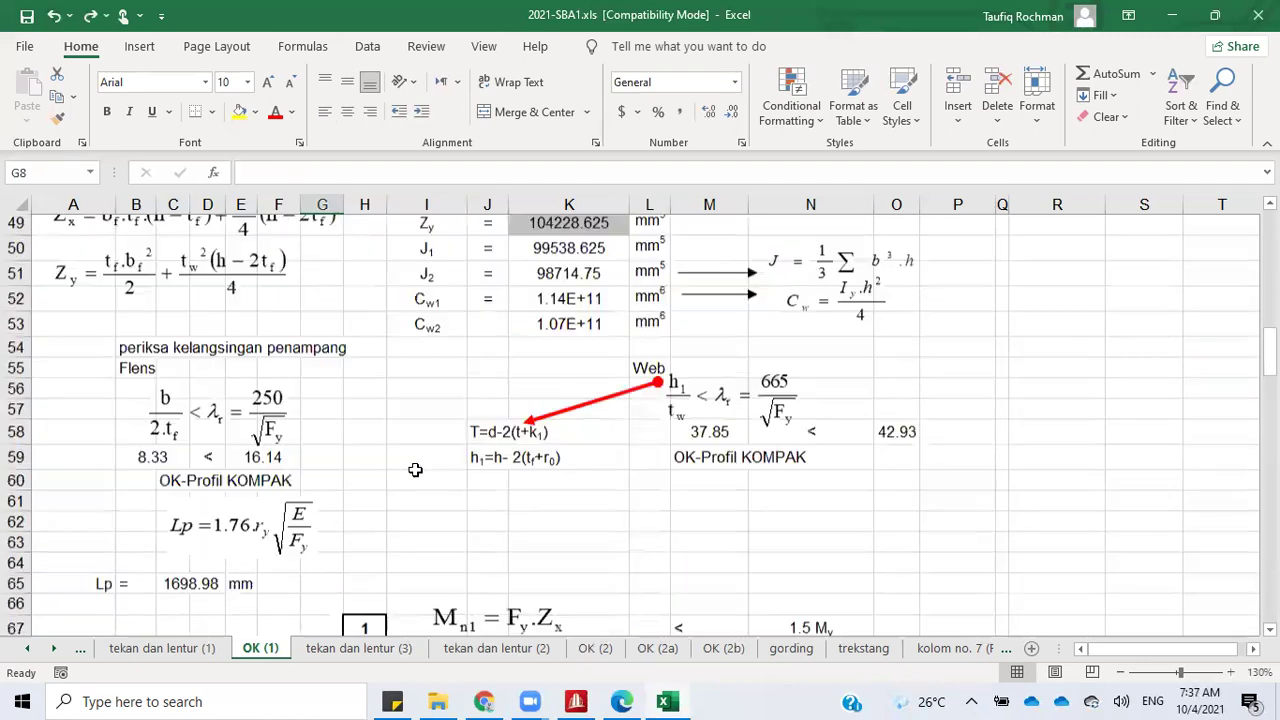
scroll(415, 478, down, 17)
scroll(425, 450, up, 6)
click(452, 420)
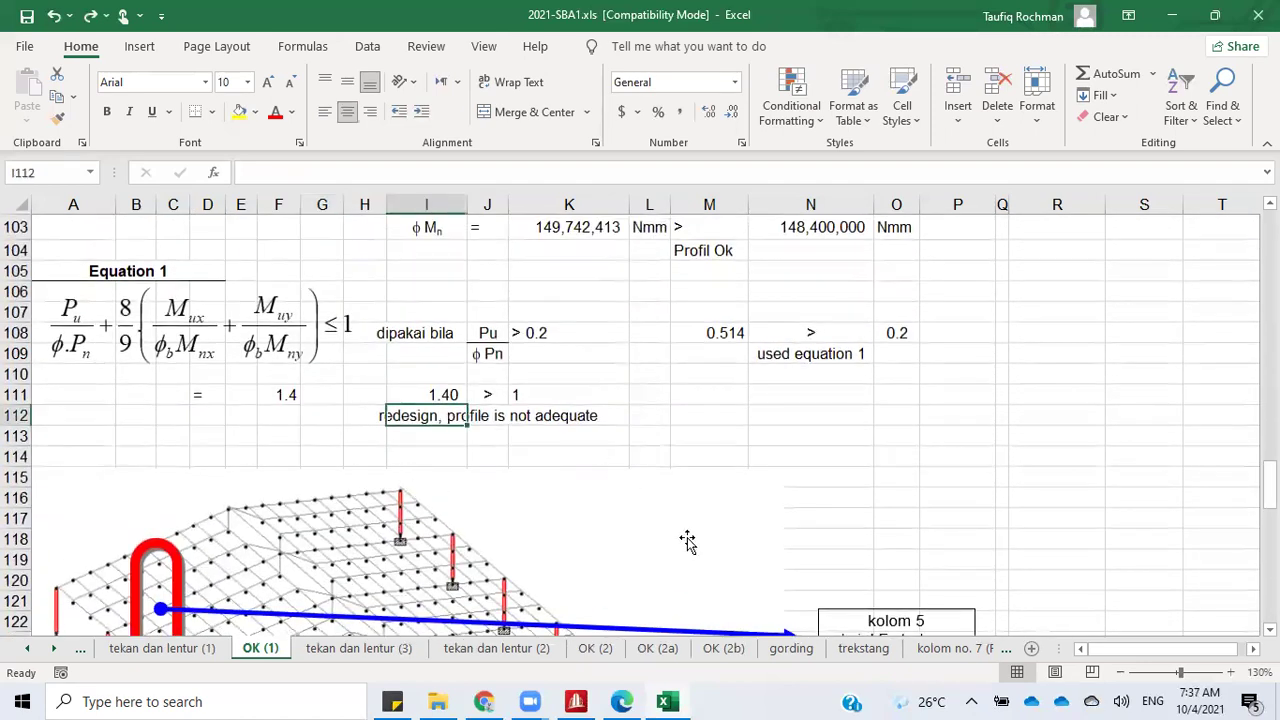
Step: Switch to STAAD.Pro and inspect the length of a rafter beam segment in the whole-structure view, using a beam selection cursor
click(668, 701)
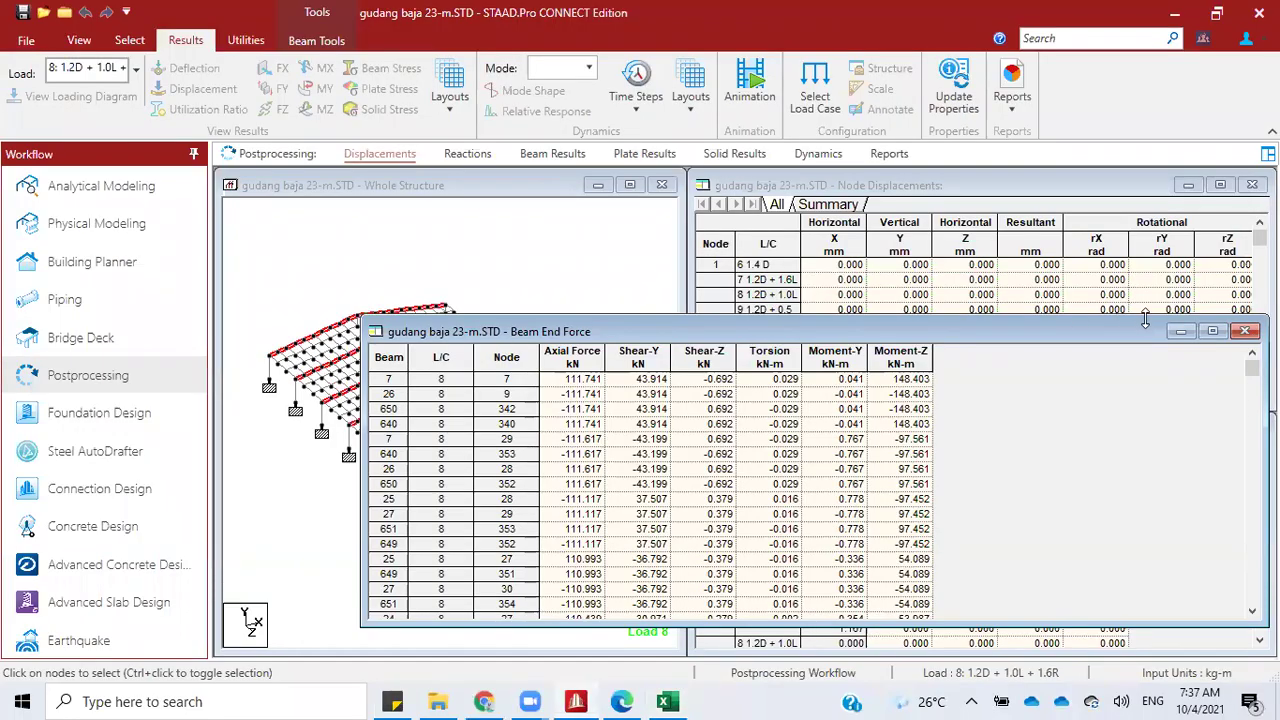
click(370, 384)
scroll(387, 372, up, 3)
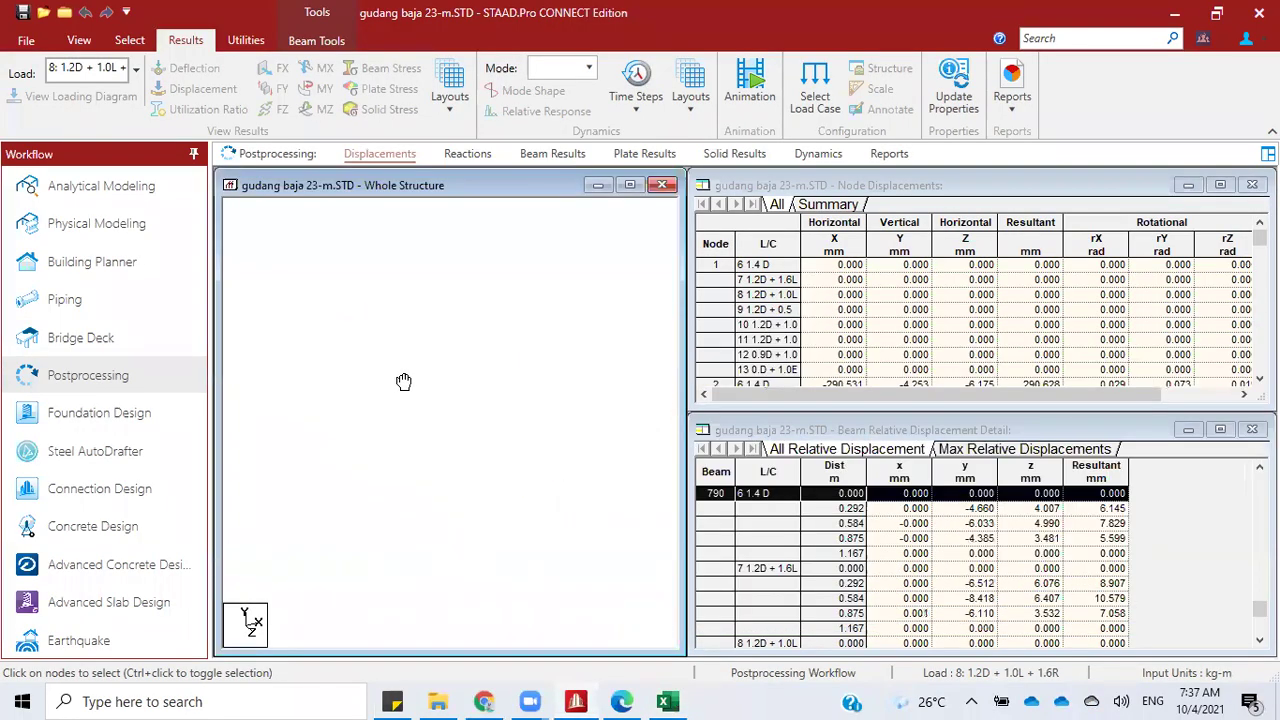
scroll(384, 368, up, 3)
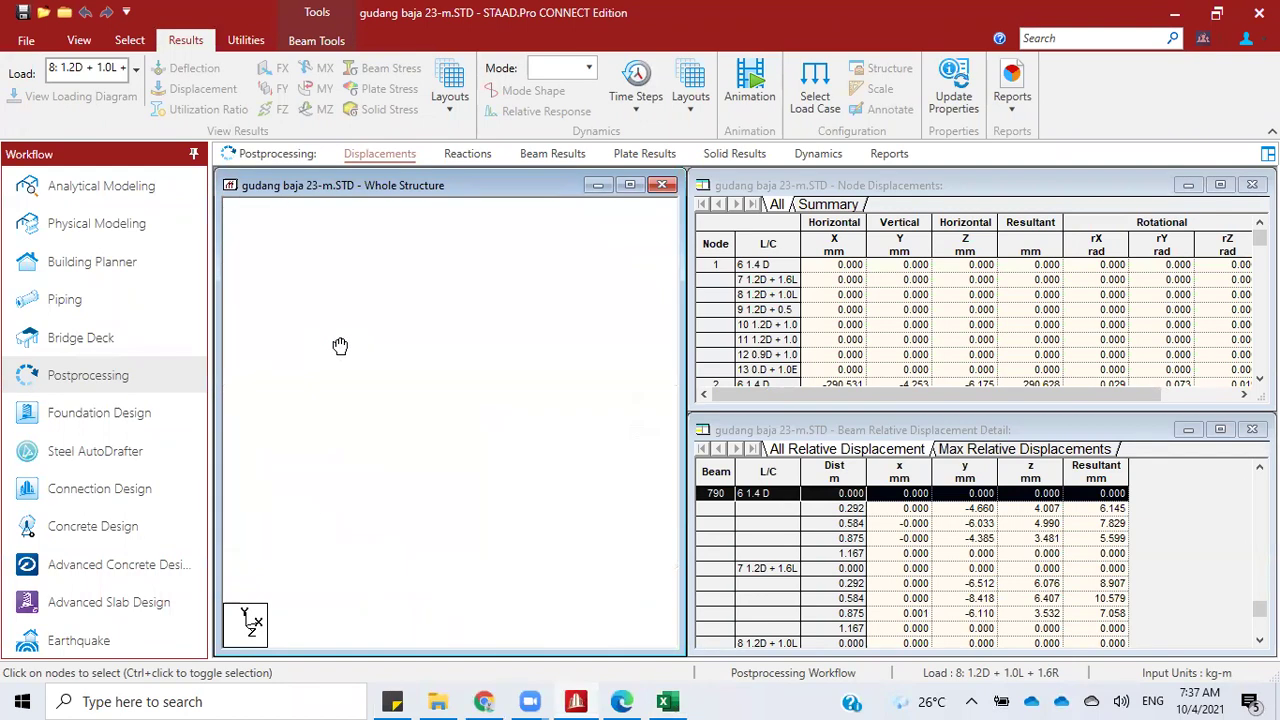
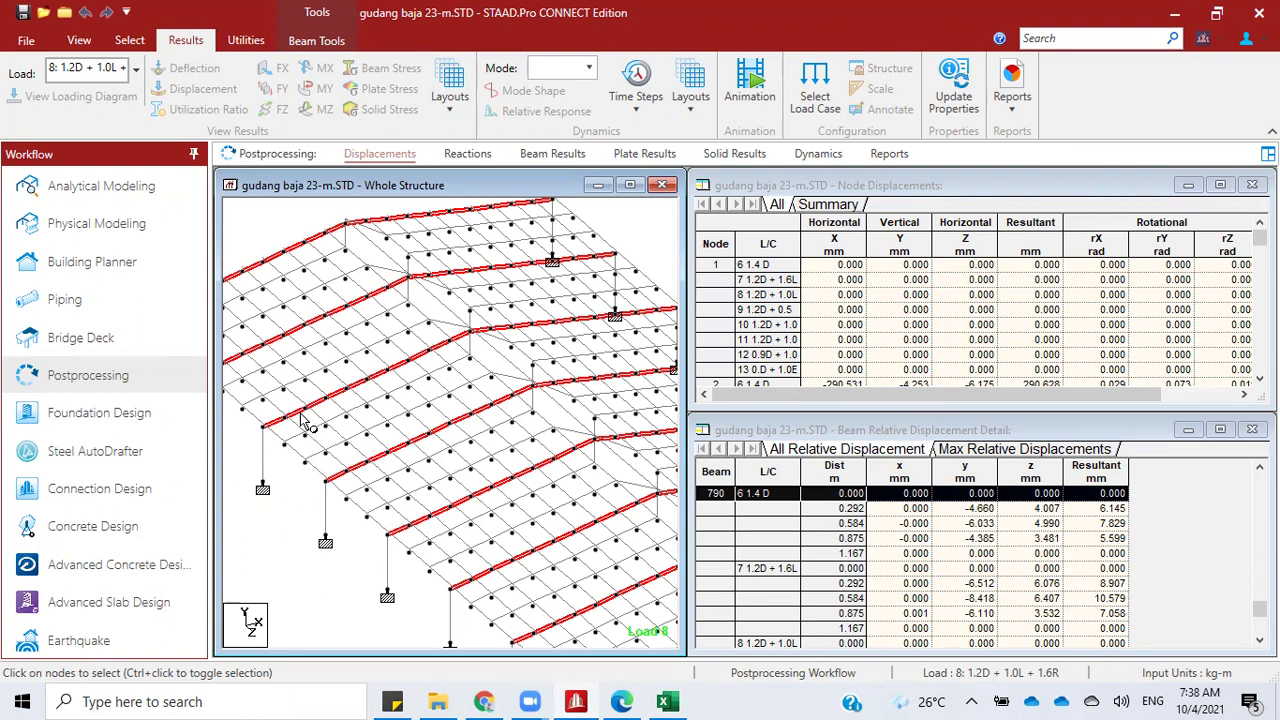
click(281, 488)
right_click(281, 488)
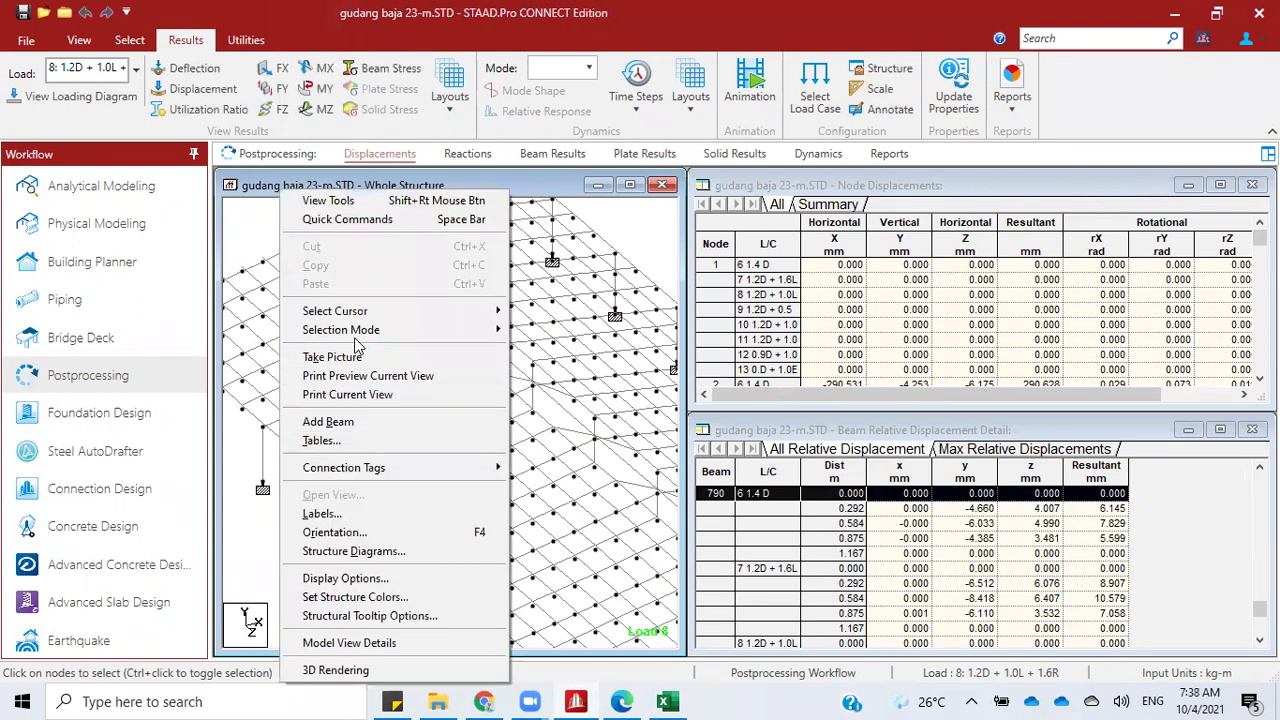
mouse_move(470, 313)
click(527, 332)
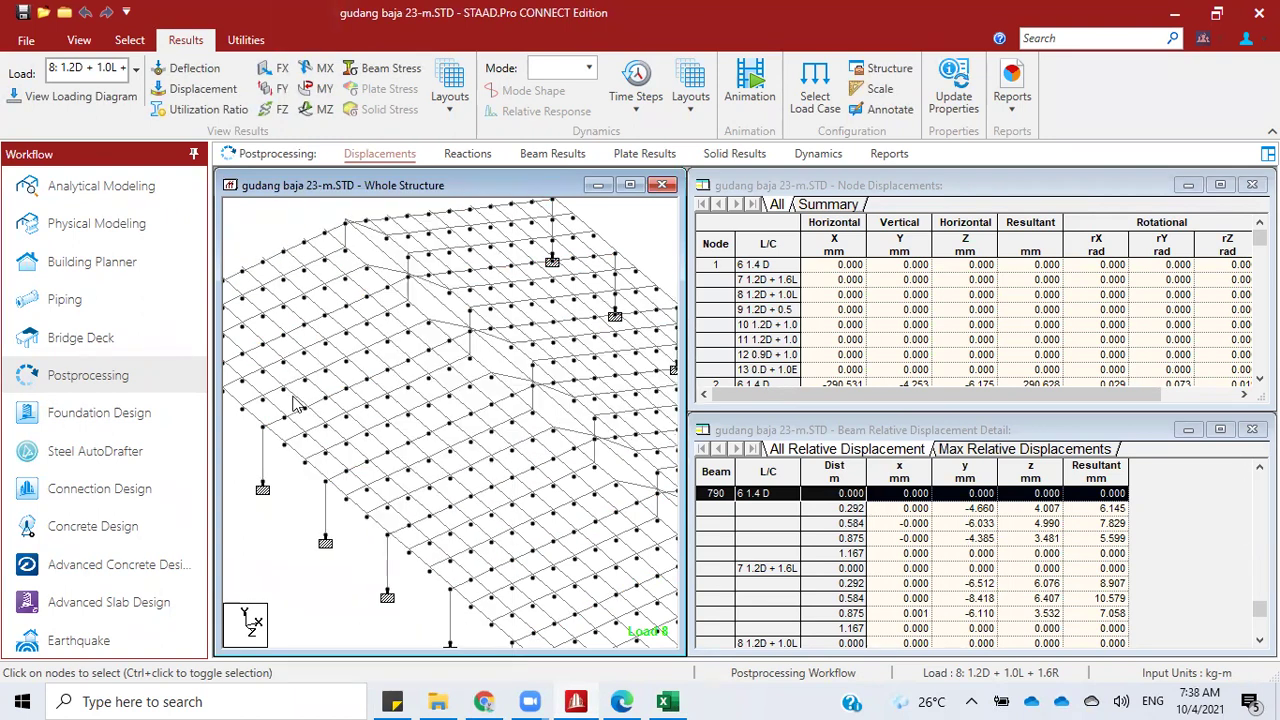
double_click(297, 420)
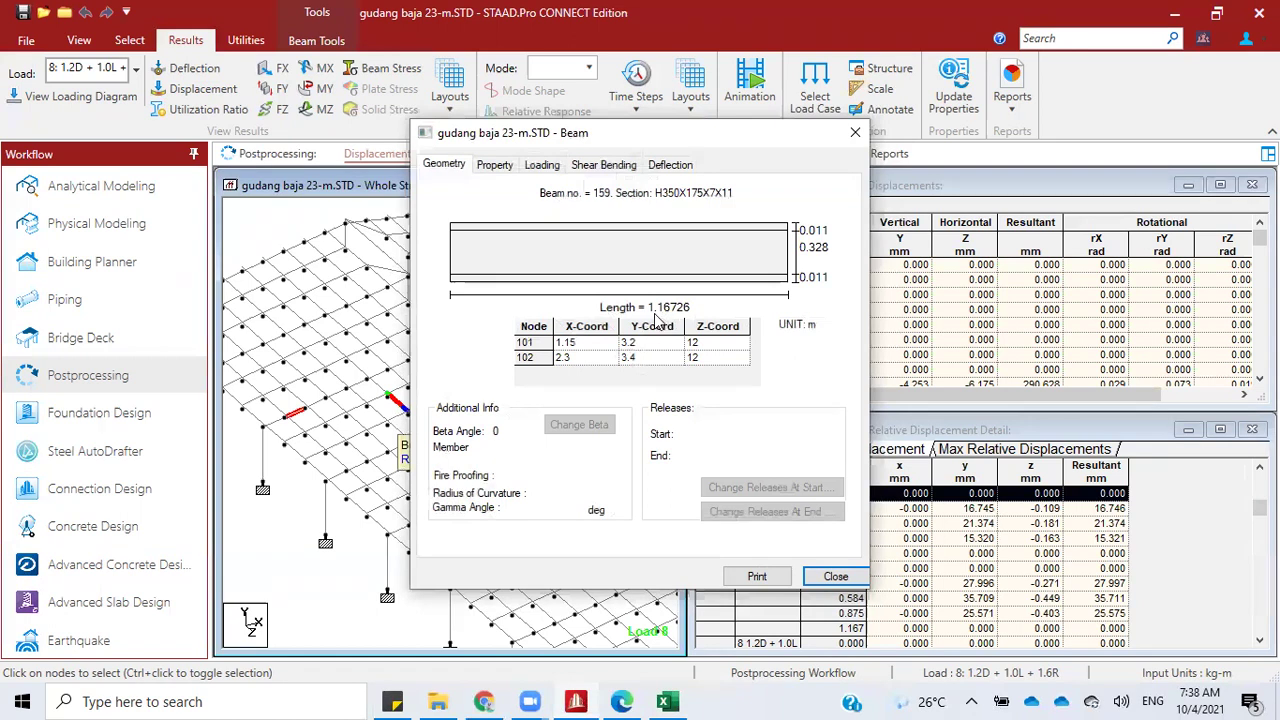
click(836, 577)
Step: Switch back to Excel and set the unbraced length Lb in K11 of sheet OK (1) to 1167 mm
click(665, 701)
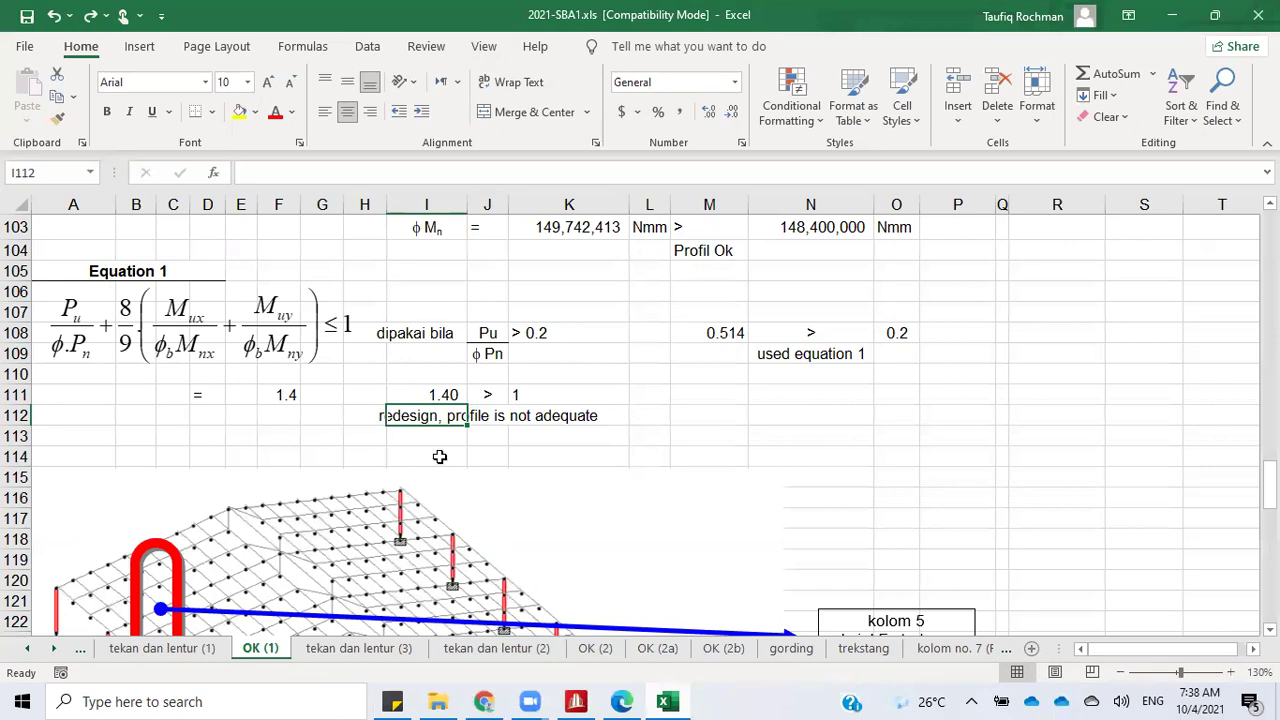
scroll(467, 417, up, 12)
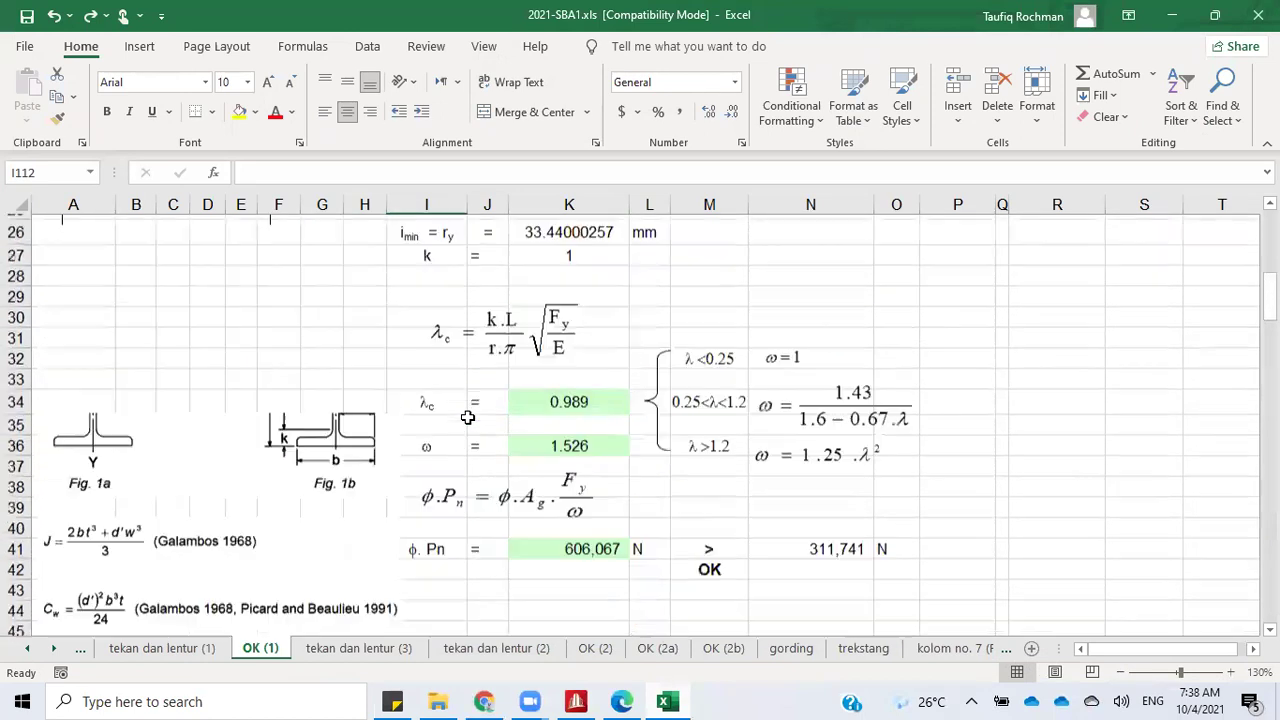
click(600, 543)
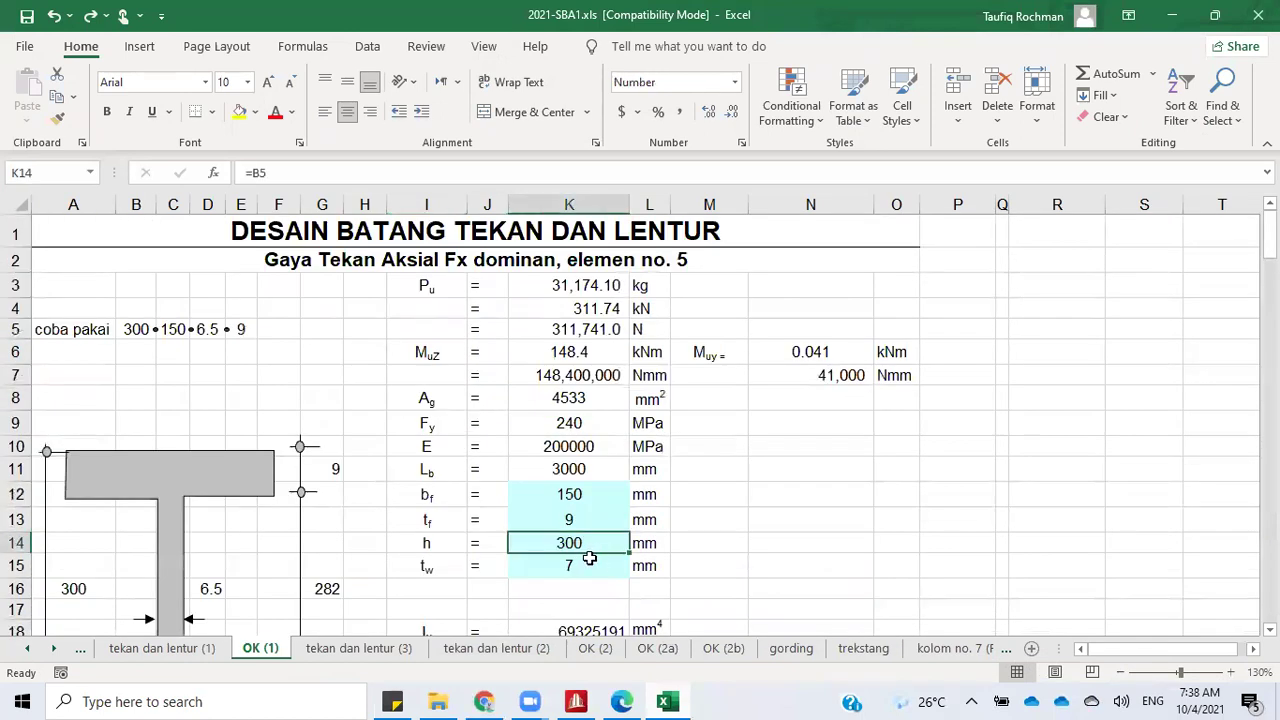
click(600, 467)
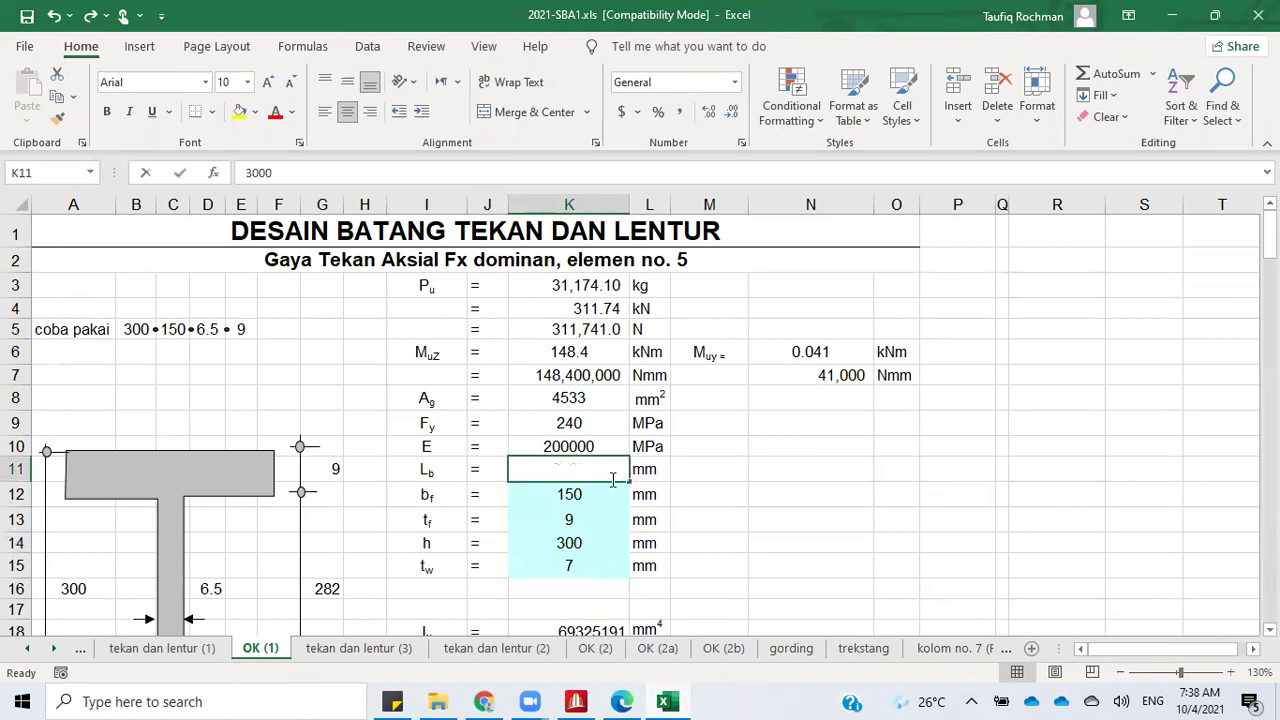
text(11)
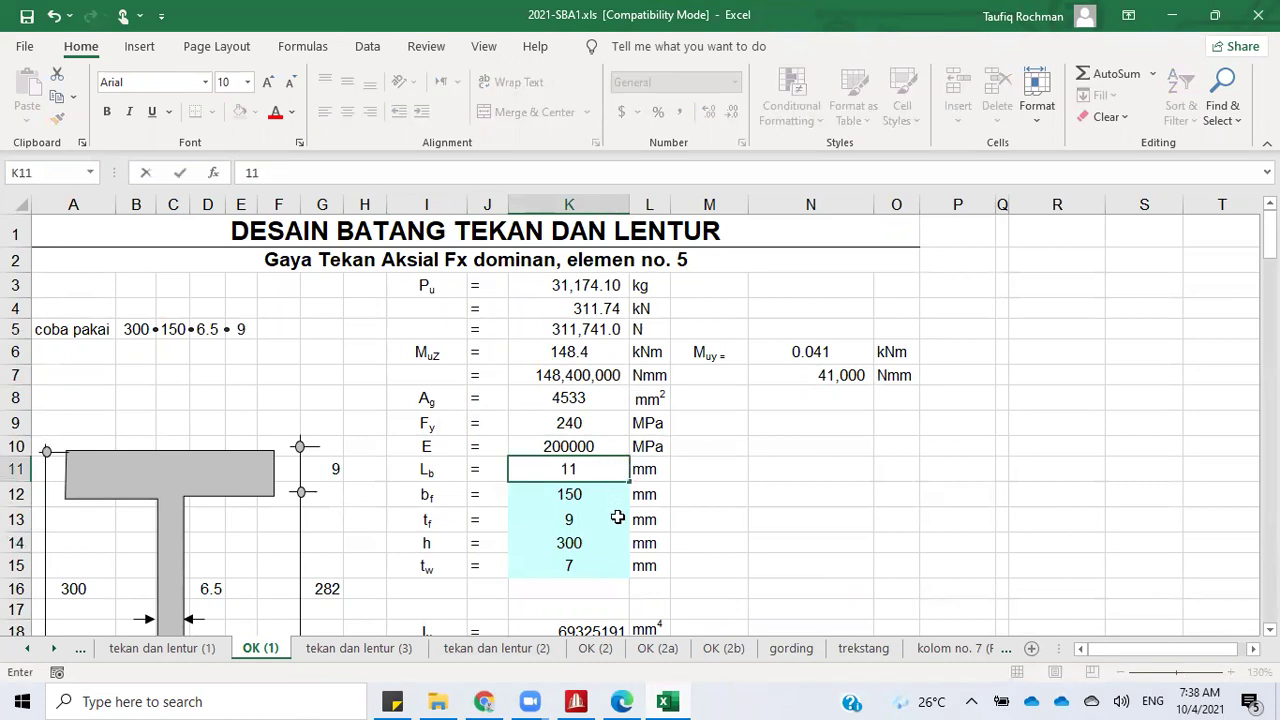
text(67)
click(743, 500)
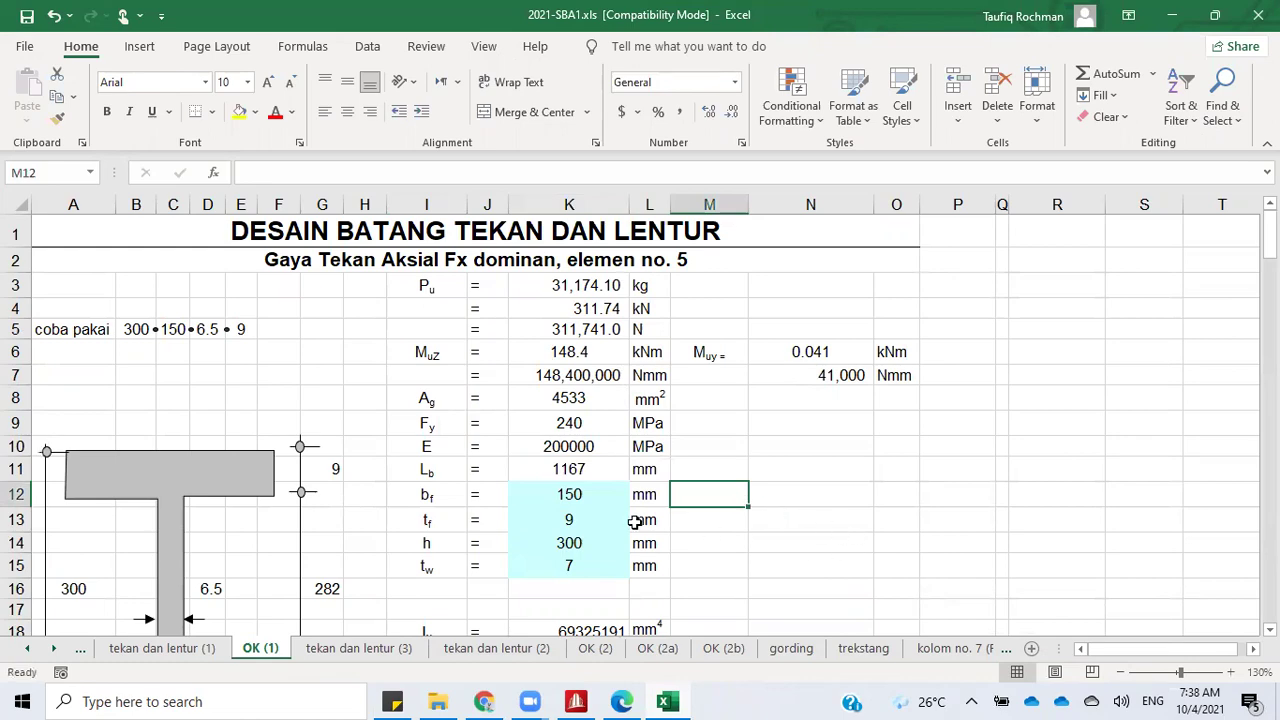
Step: Check the moment capacity, the Pu/φPn ratio and the Equation 1 verdict for the shorter unbraced length
scroll(679, 519, down, 20)
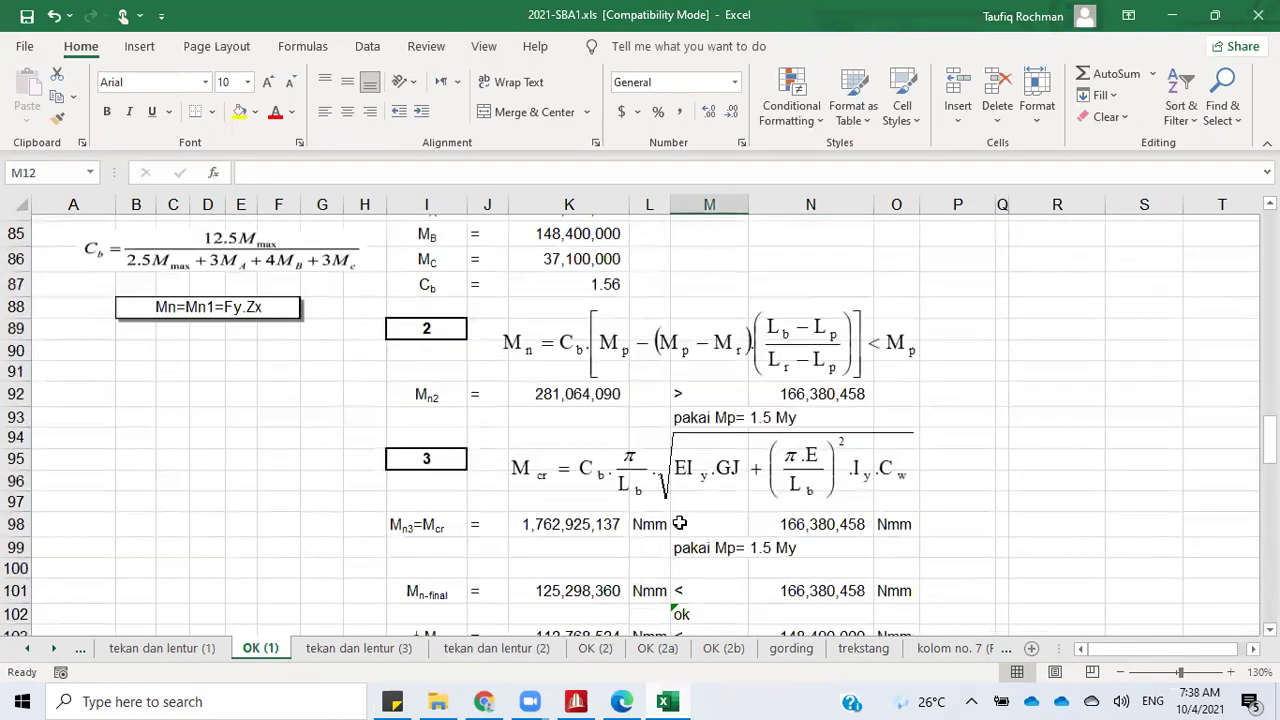
scroll(679, 524, down, 6)
scroll(677, 523, up, 11)
scroll(677, 523, down, 6)
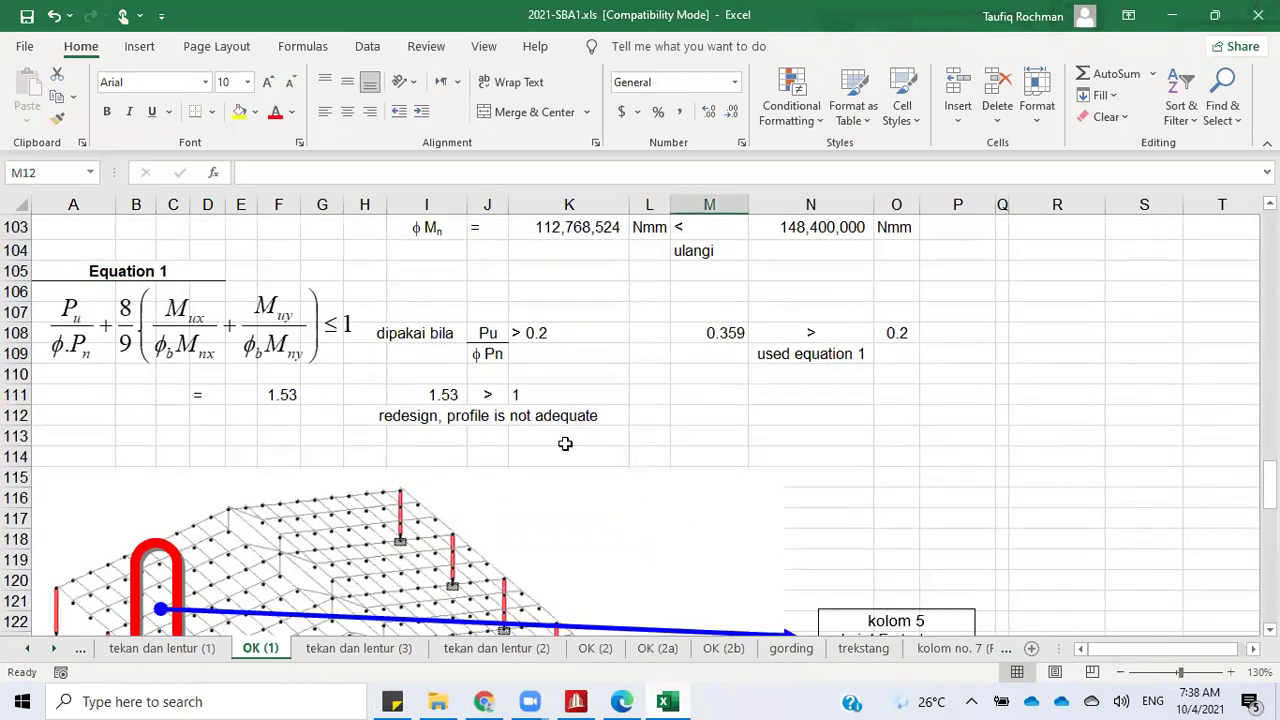
scroll(561, 443, up, 20)
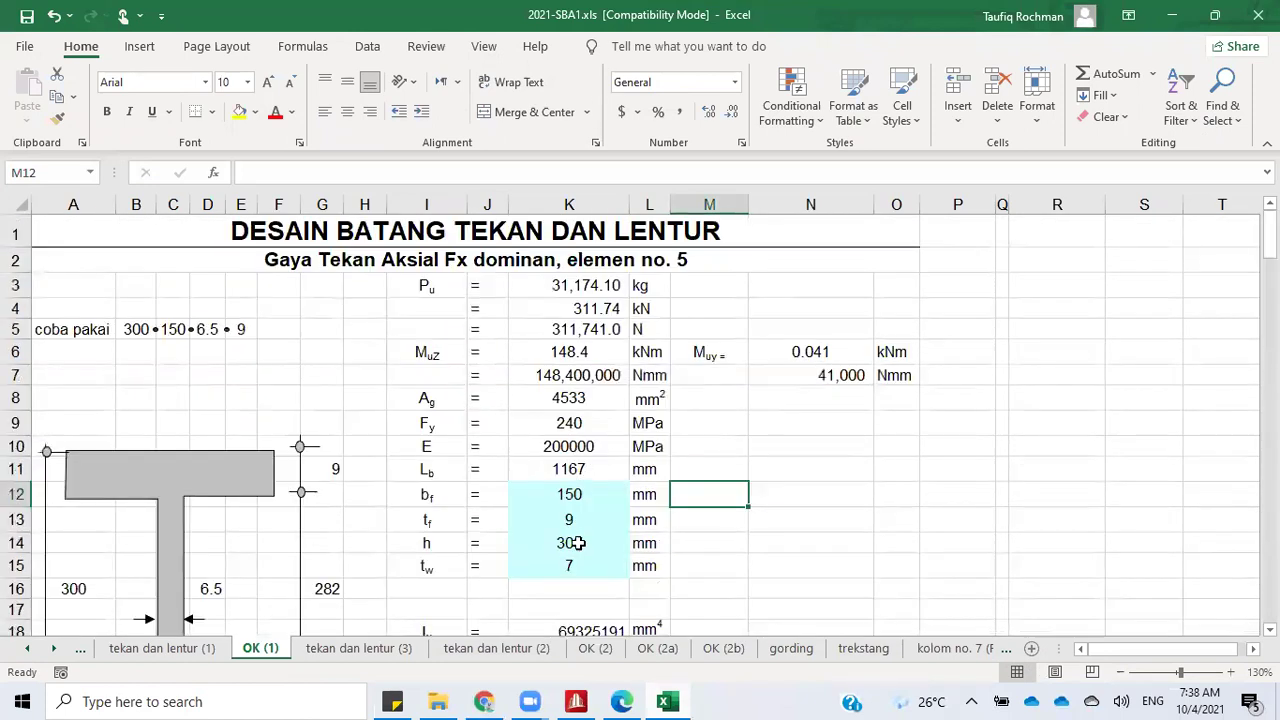
click(590, 469)
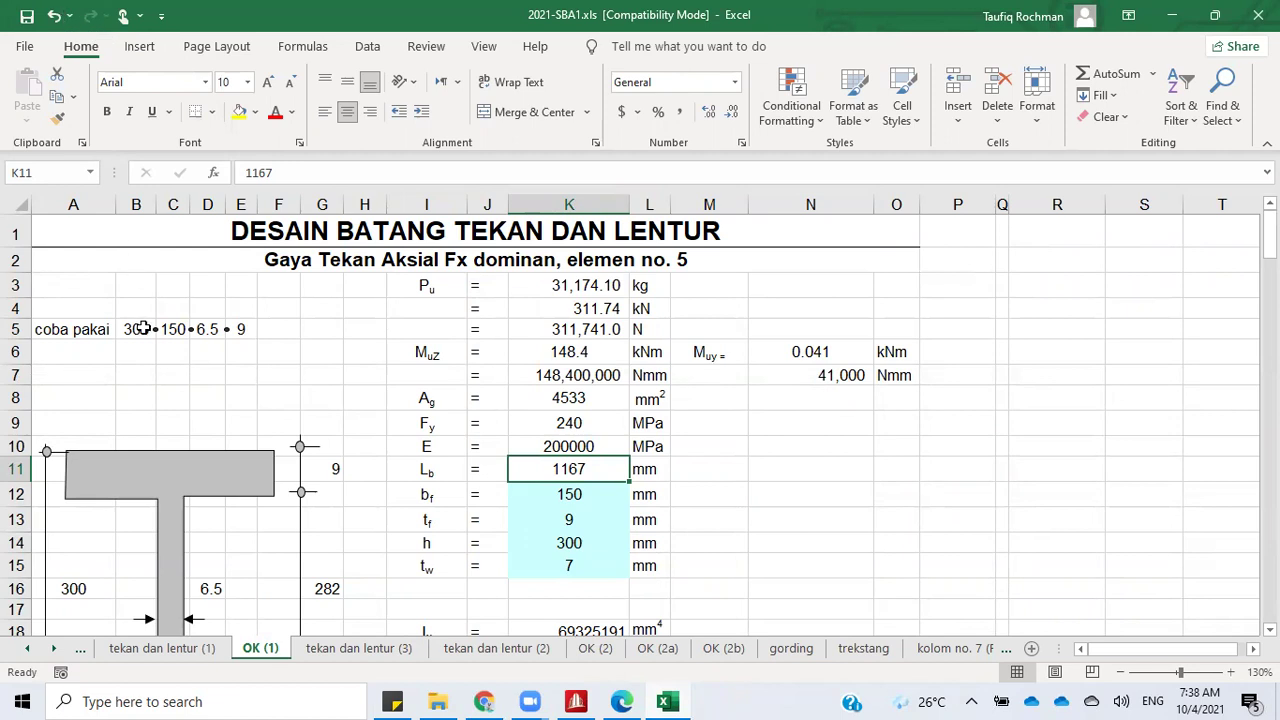
Step: Enter 350 x 175 x 7 x 11 as the trial profile in row 5 of sheet OK (1)
click(144, 329)
text(350)
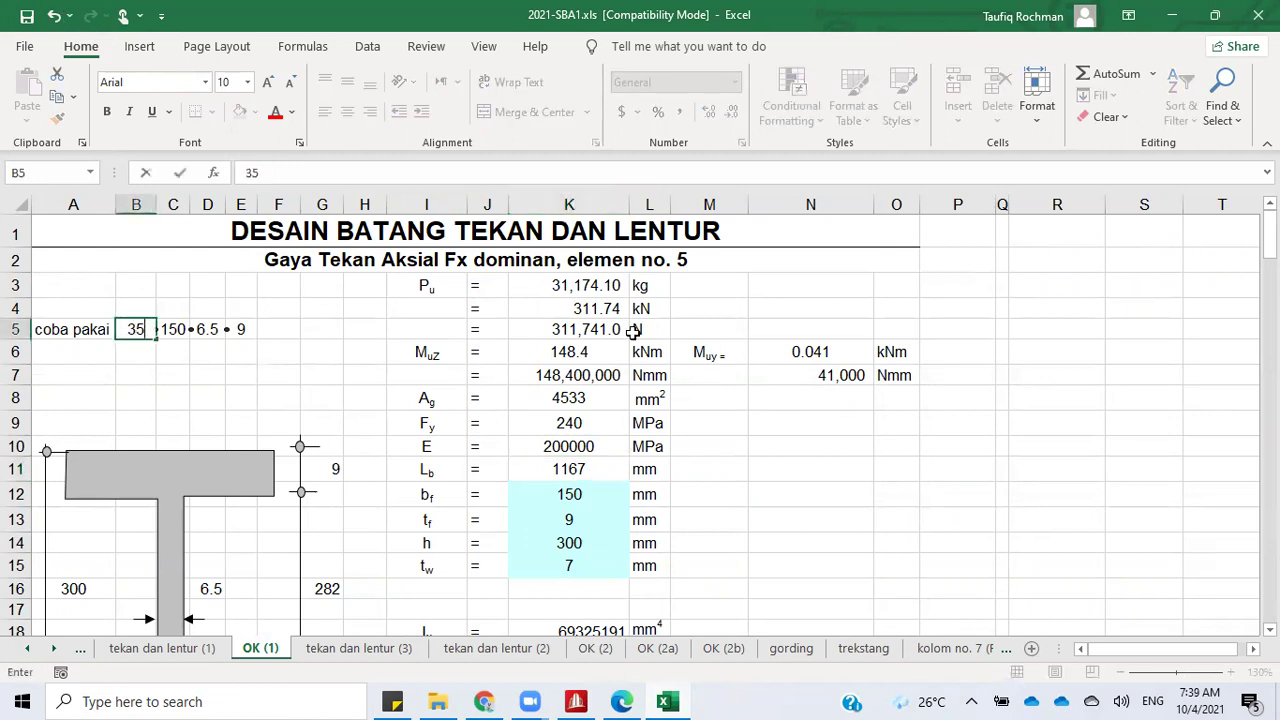
click(173, 326)
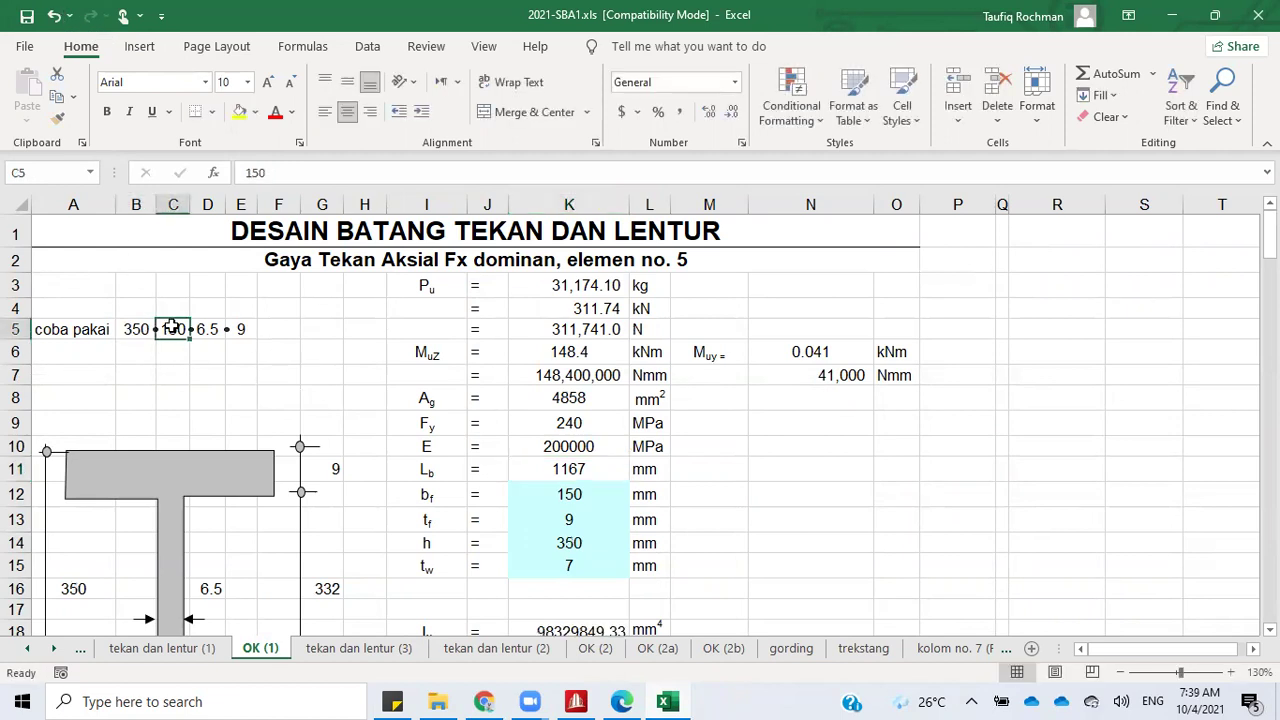
text(175)
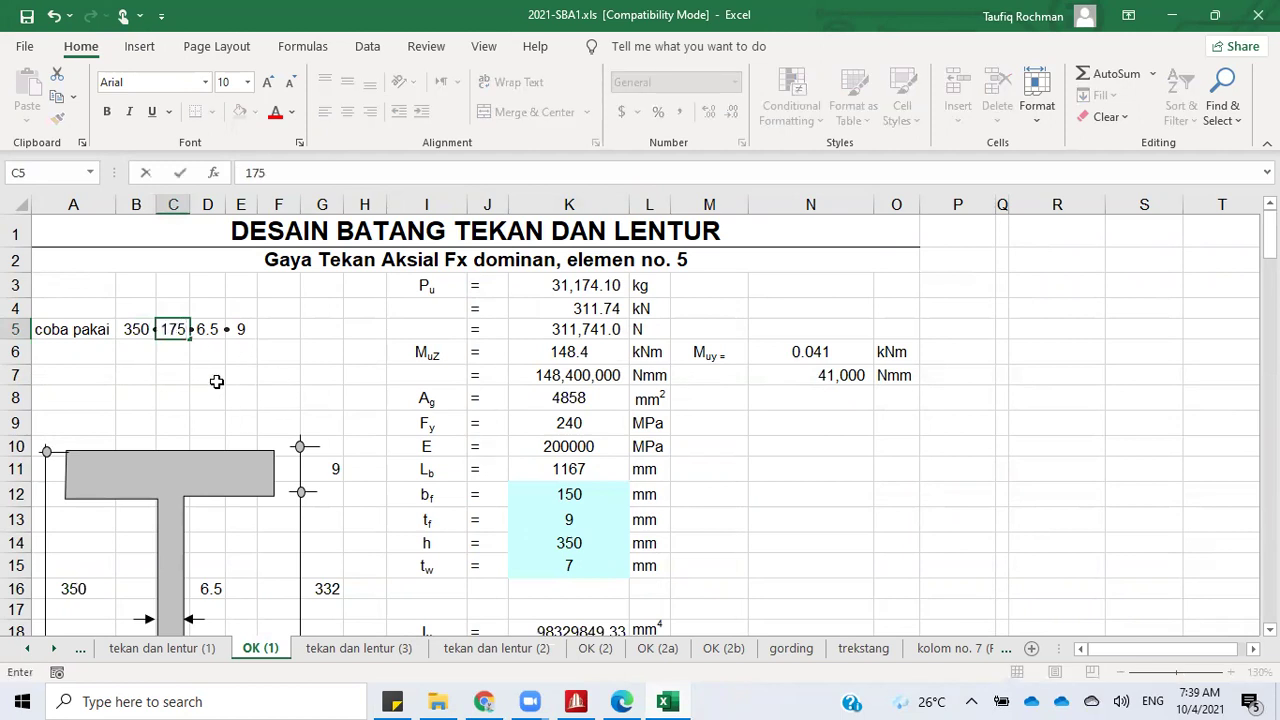
click(213, 378)
click(210, 334)
text(7)
click(244, 330)
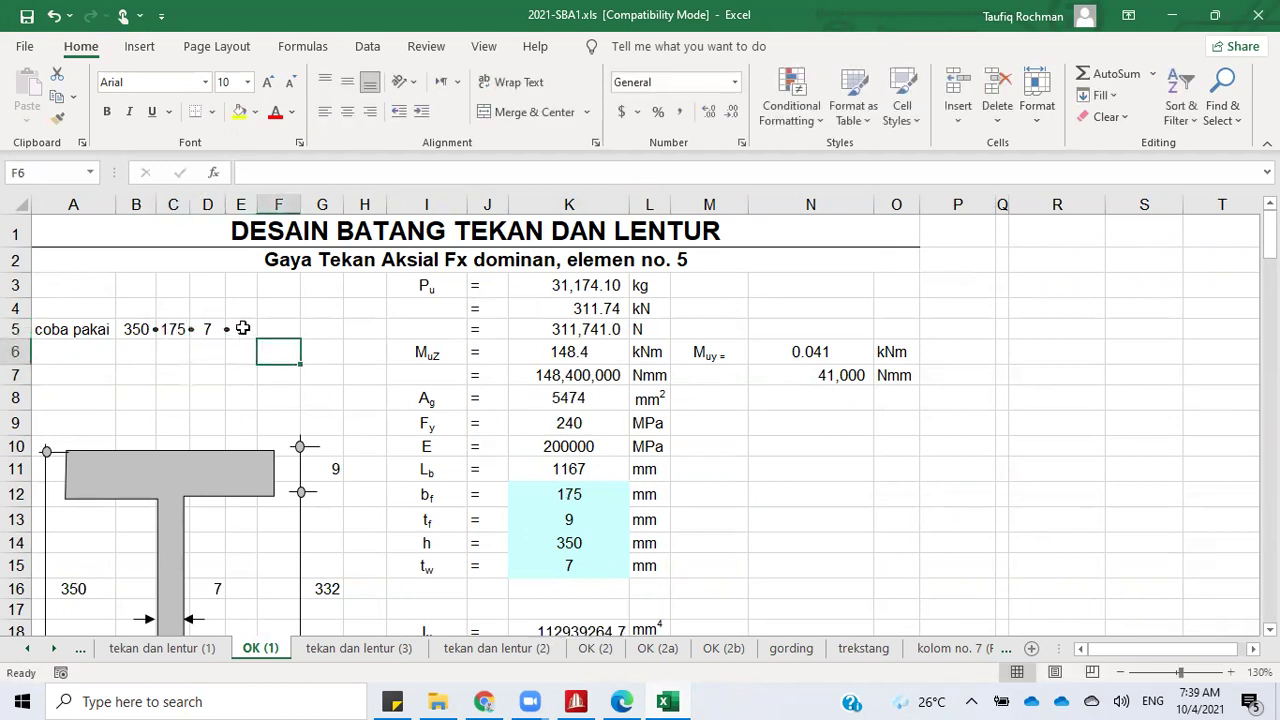
text(11)
click(295, 396)
Step: Review the axial and moment capacity checks for the larger profile, down to the structure figure on sheet OK (1)
scroll(508, 467, down, 11)
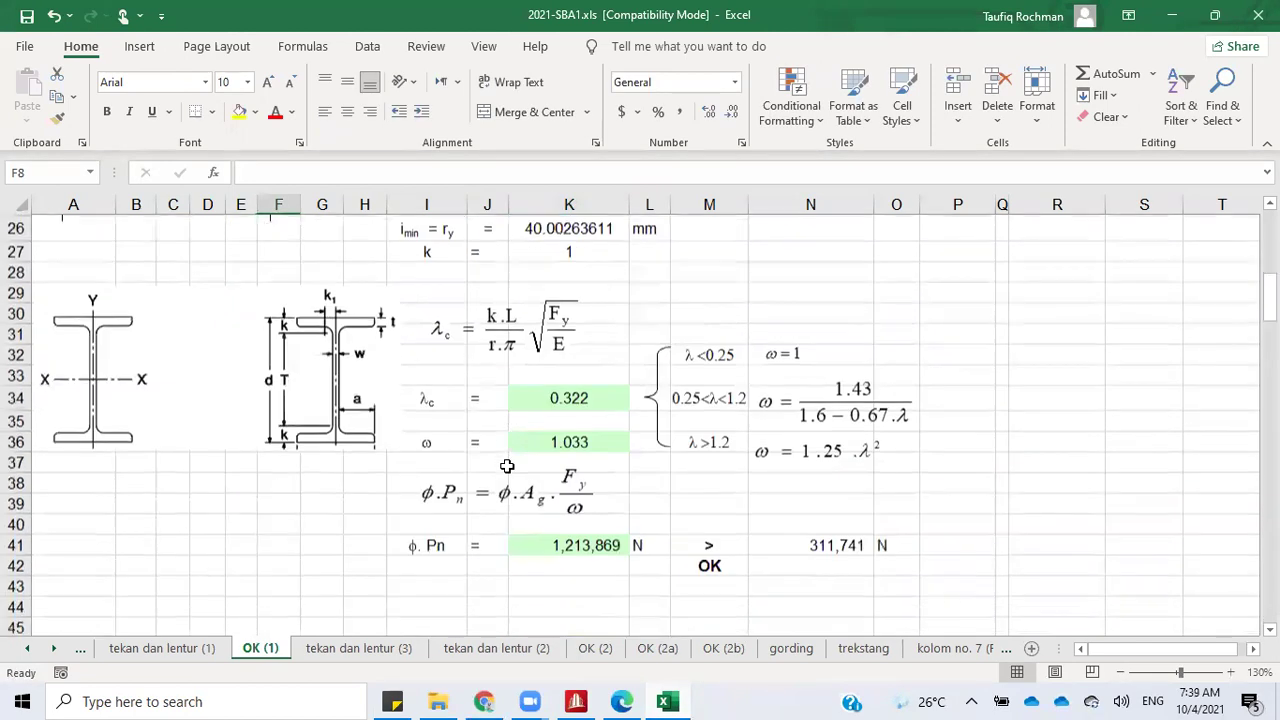
scroll(779, 538, down, 20)
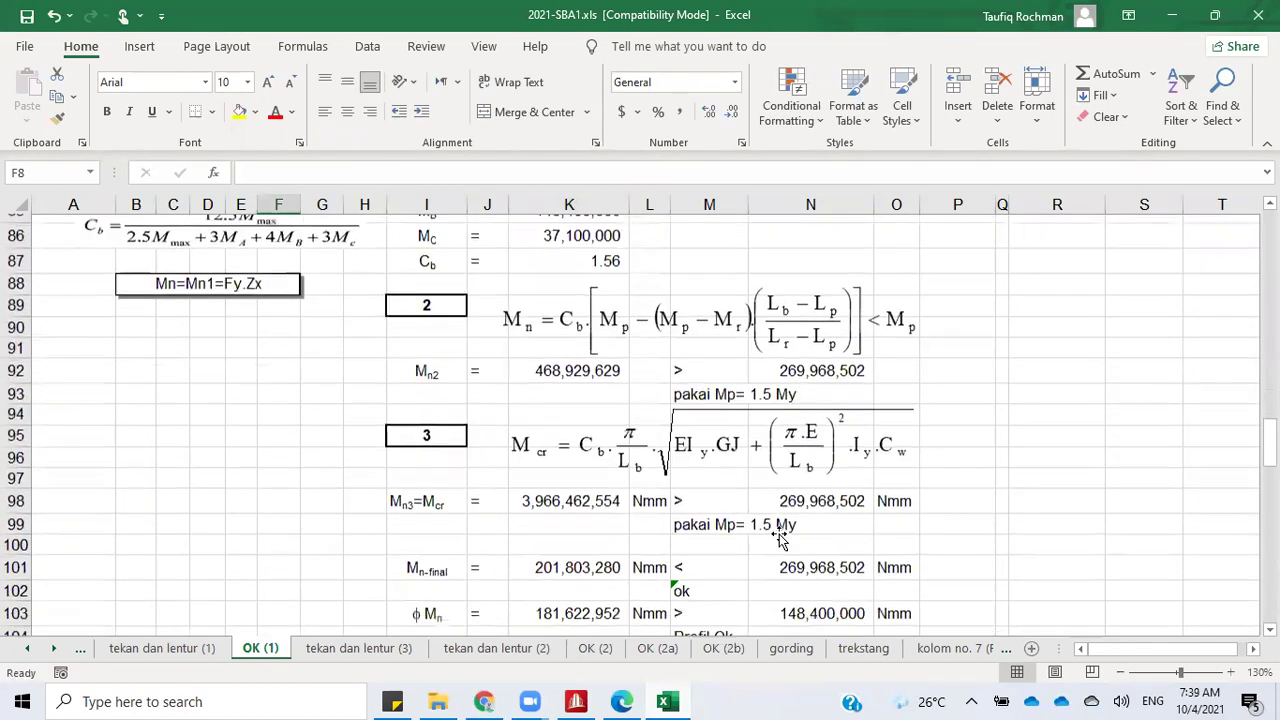
scroll(779, 538, down, 1)
click(986, 530)
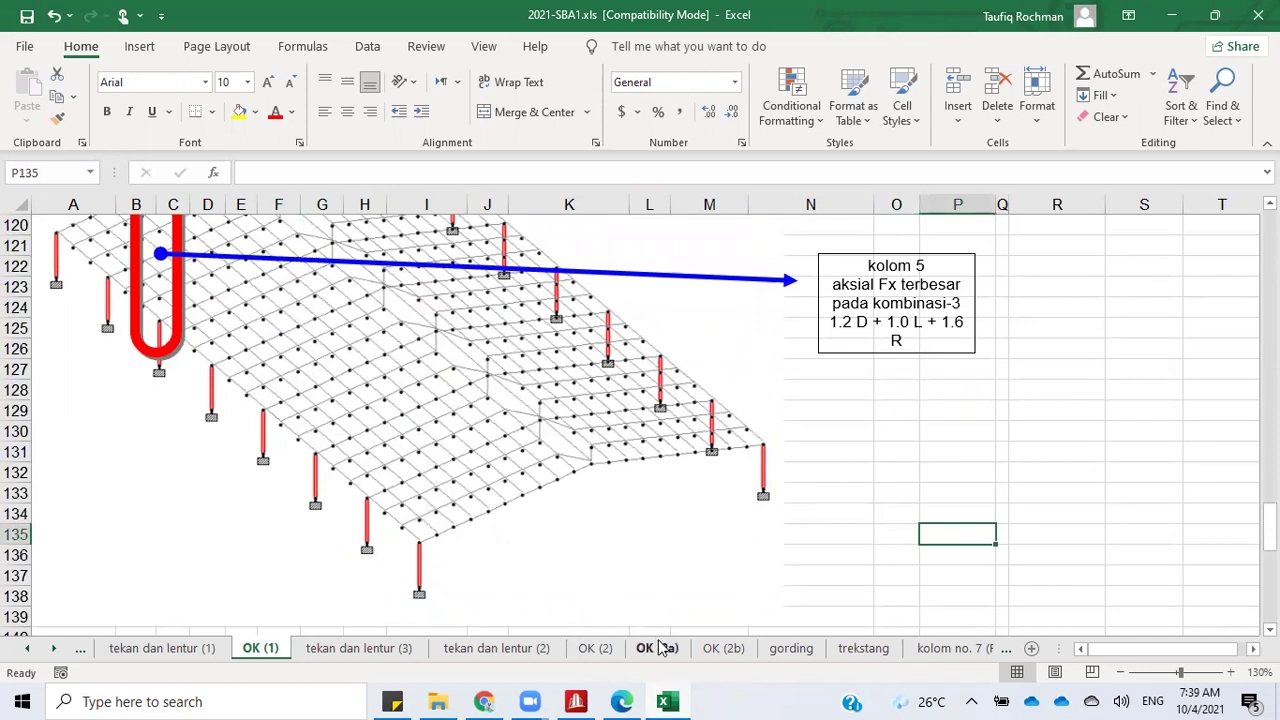
Step: On sheet OK (2b), relabel the member in the frame figure's callout as "column 7"
click(718, 652)
scroll(552, 577, down, 14)
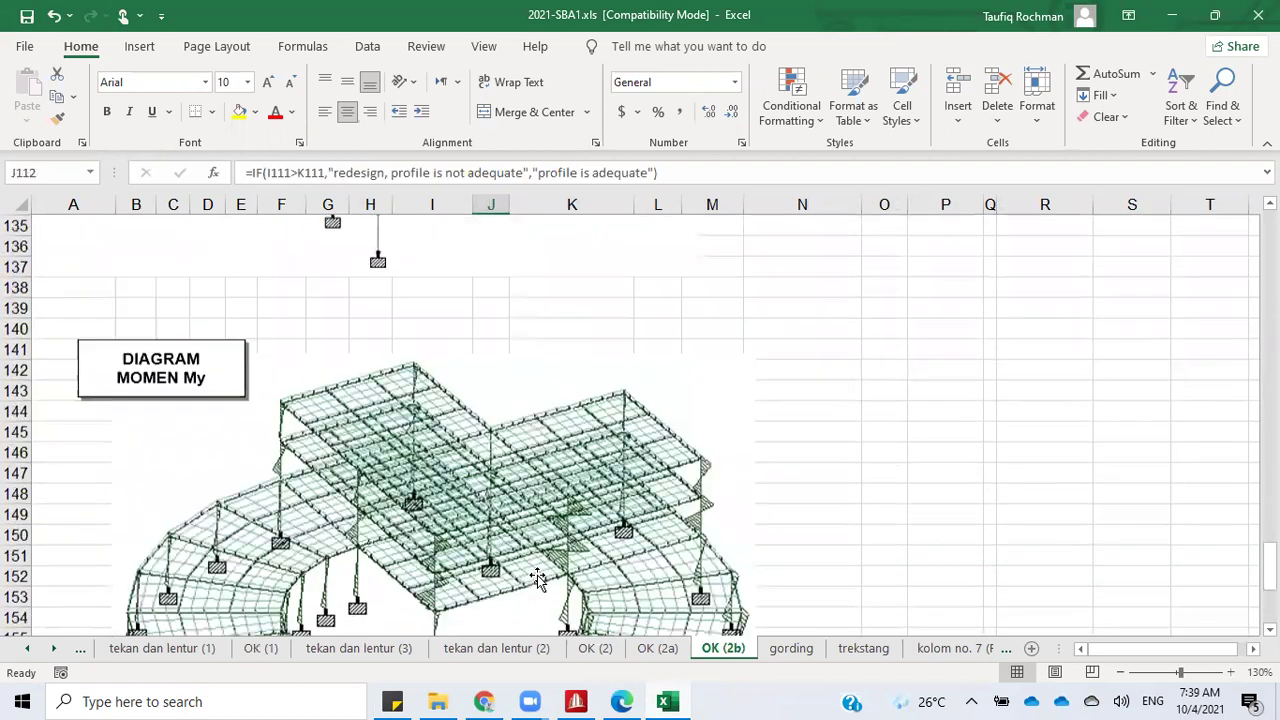
scroll(340, 537, up, 8)
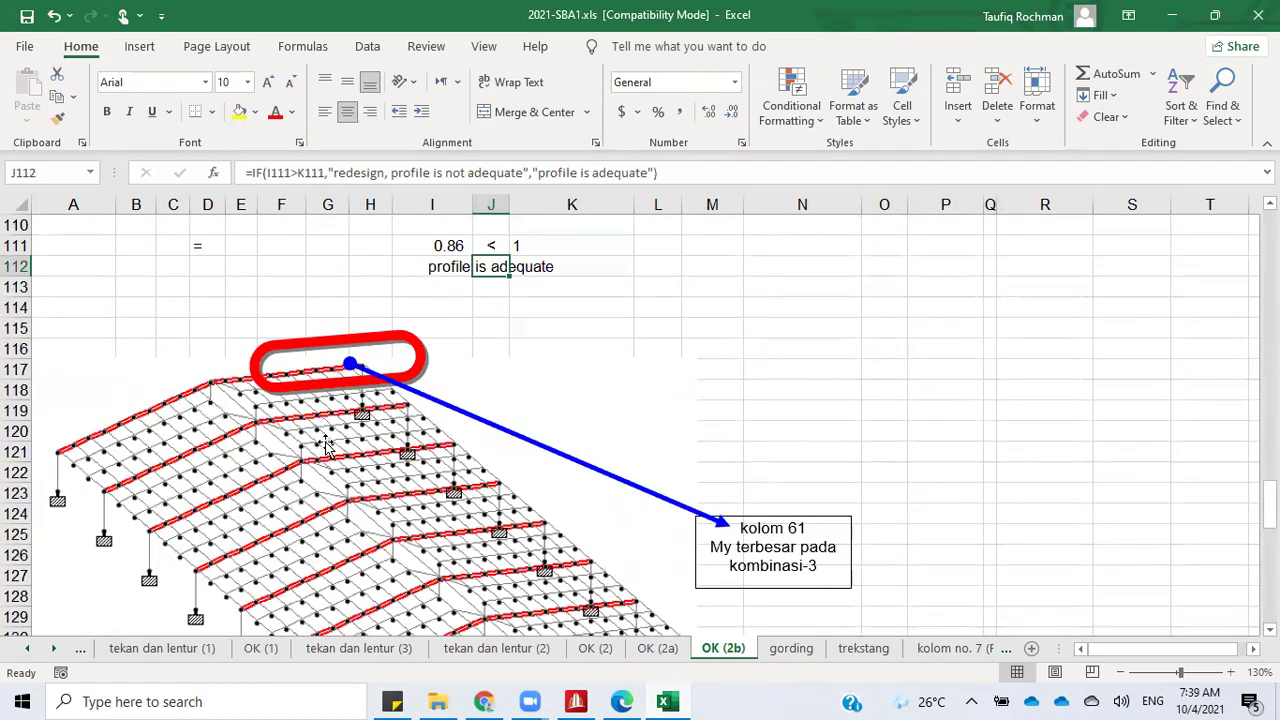
double_click(797, 528)
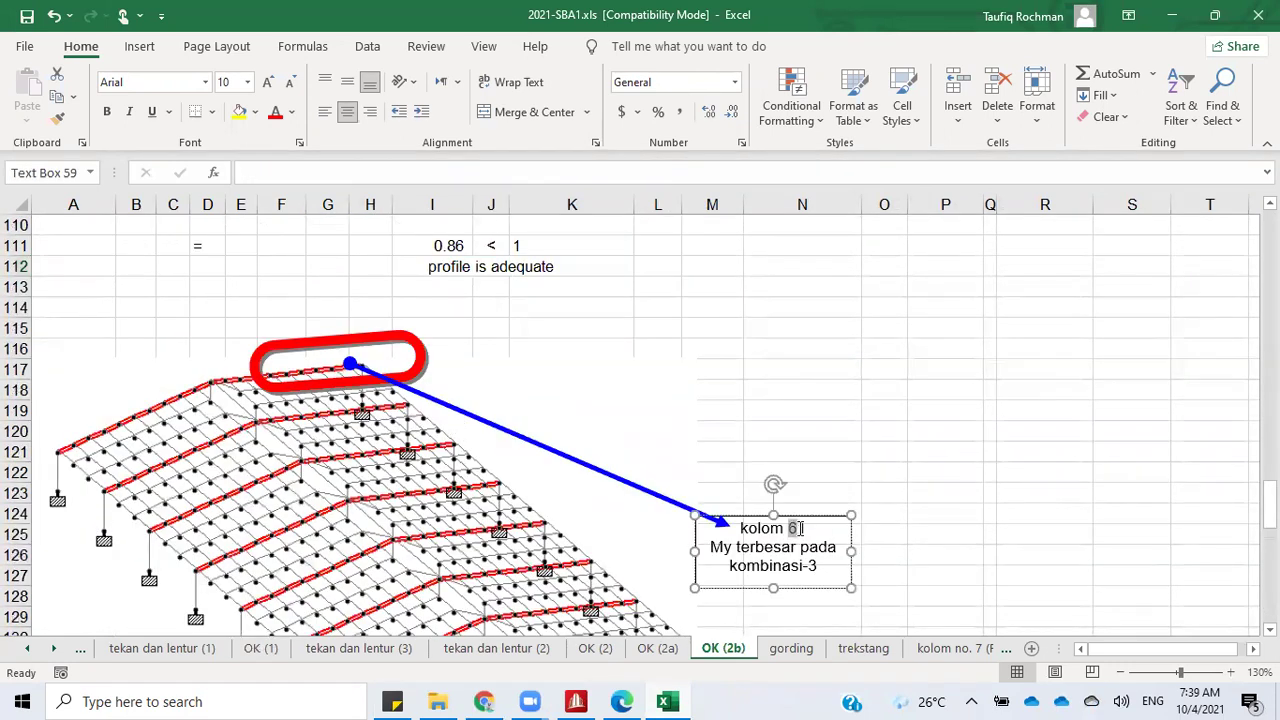
text(7)
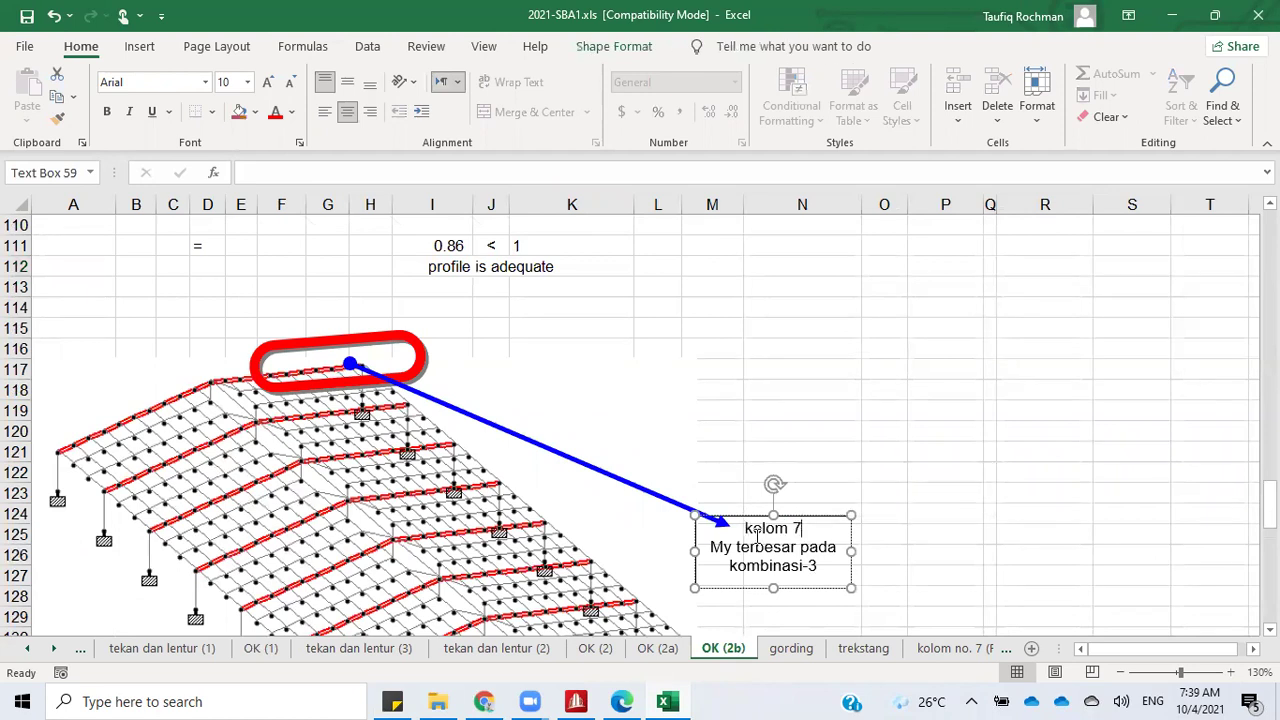
double_click(782, 534)
text(column)
Step: Change the moment wording in the frame figure's callout to "Mz maximum"
double_click(729, 548)
text(Mz)
double_click(762, 547)
text(d)
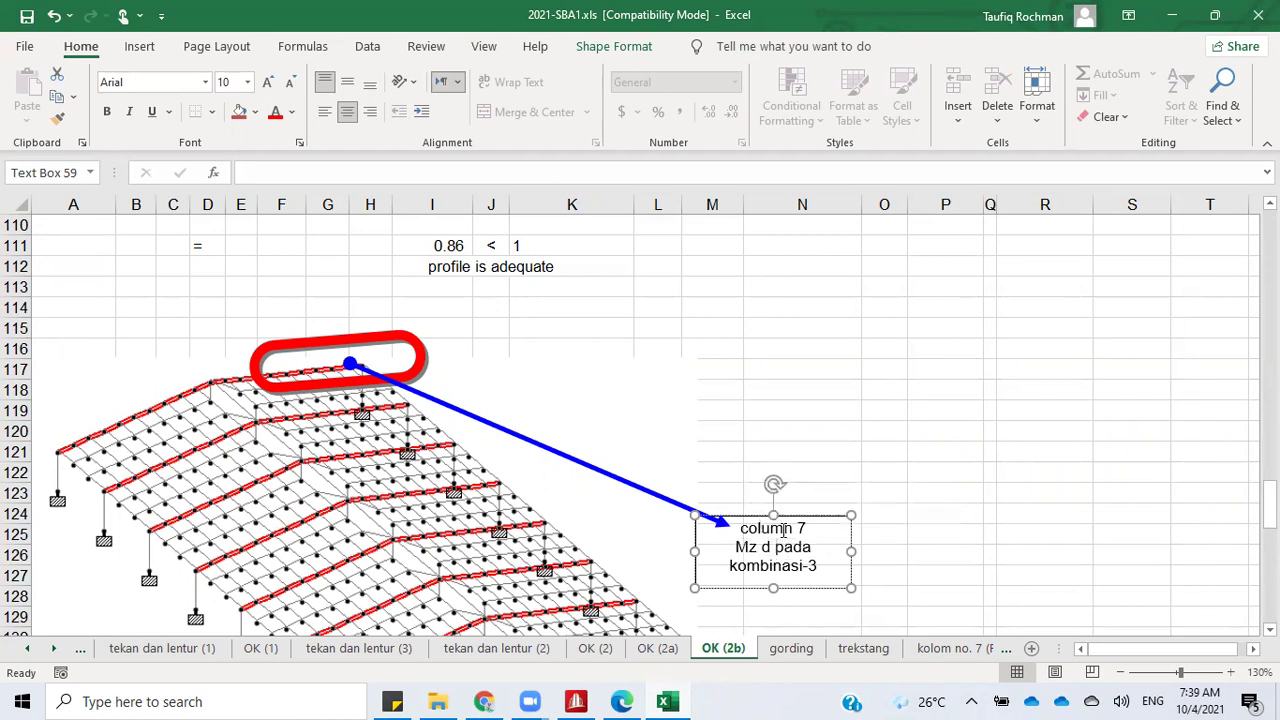
key(BackSpace)
text(maxi)
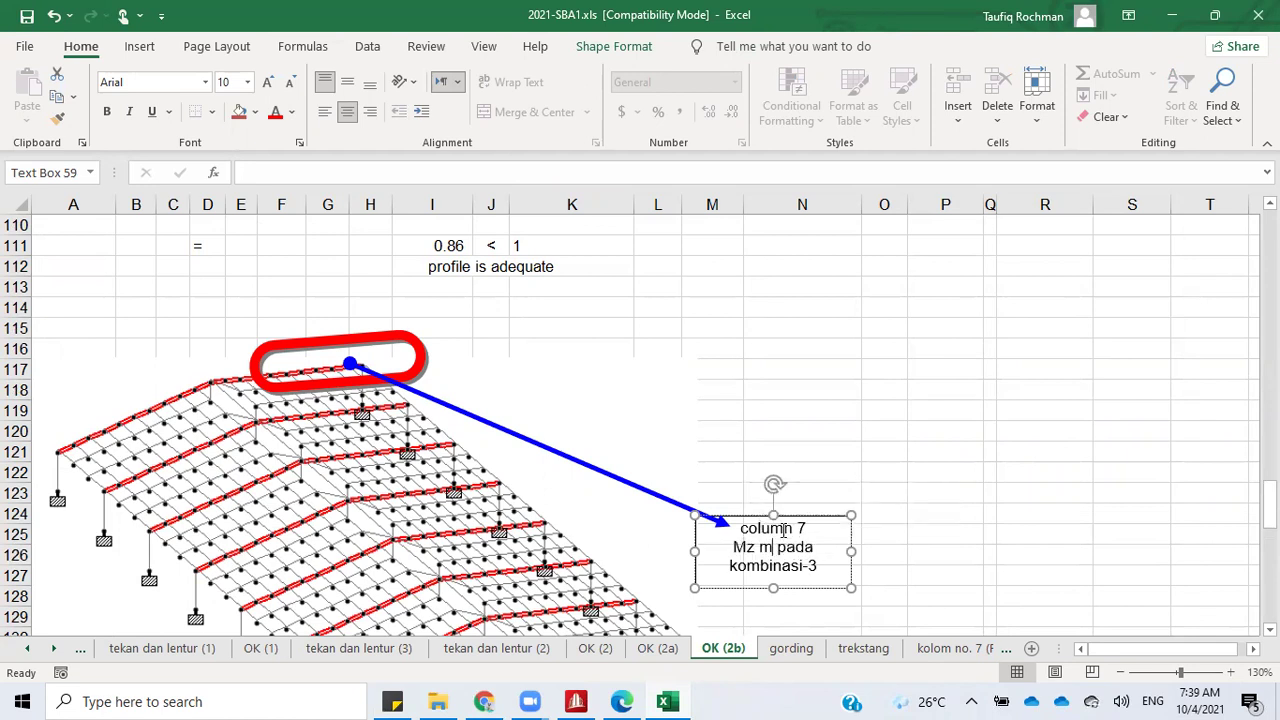
text(mum)
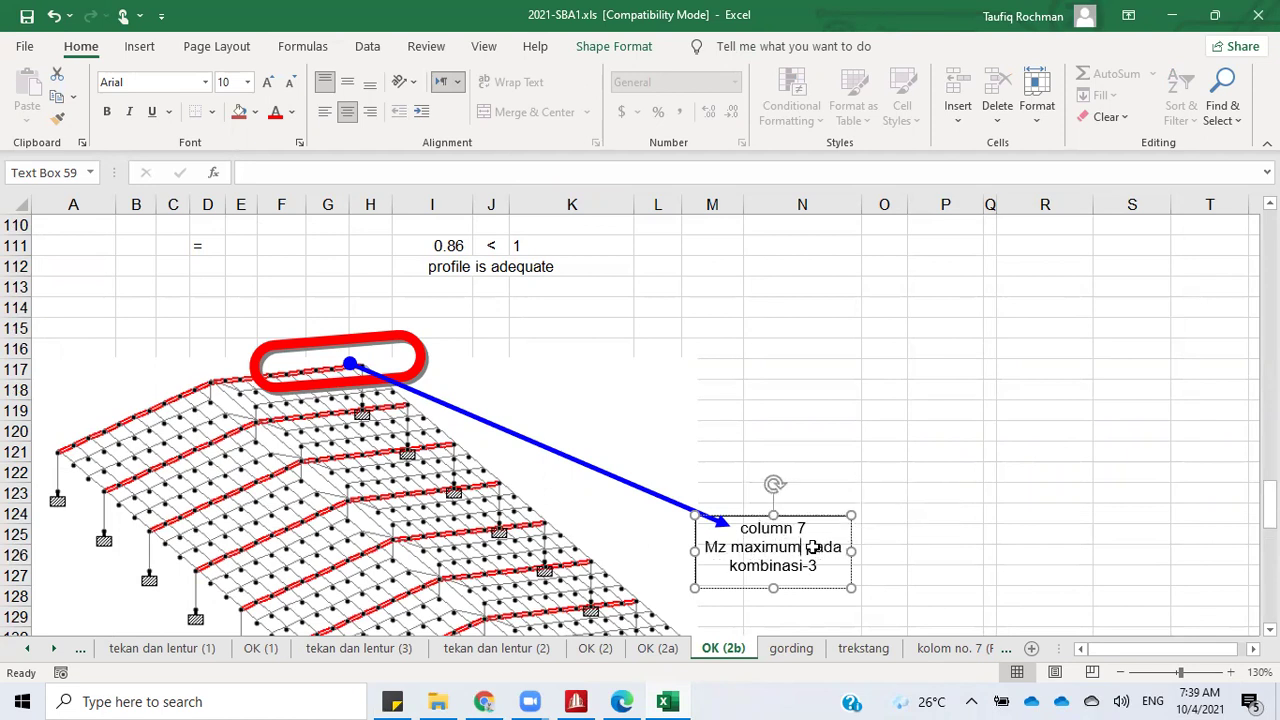
click(968, 580)
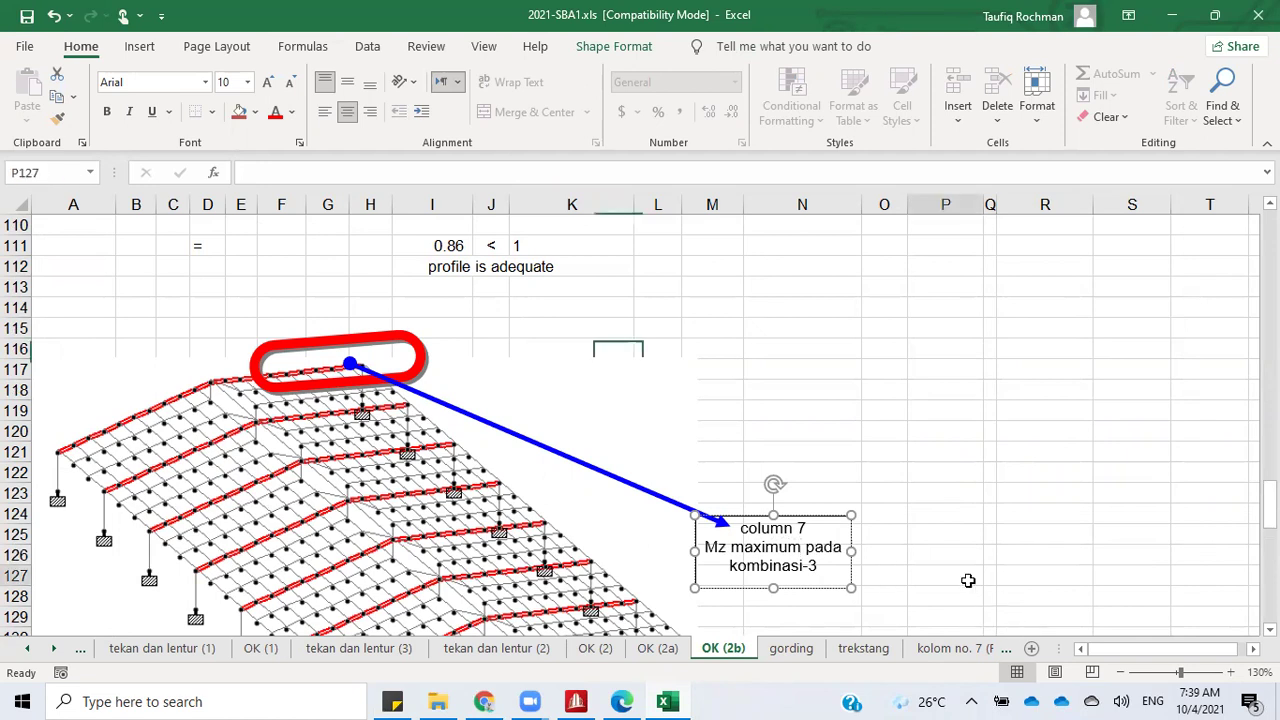
Step: In STAAD.Pro, select all rafter beams assigned property reference 2, H350X175X7X11, in the analytical model
click(576, 701)
scroll(478, 335, down, 2)
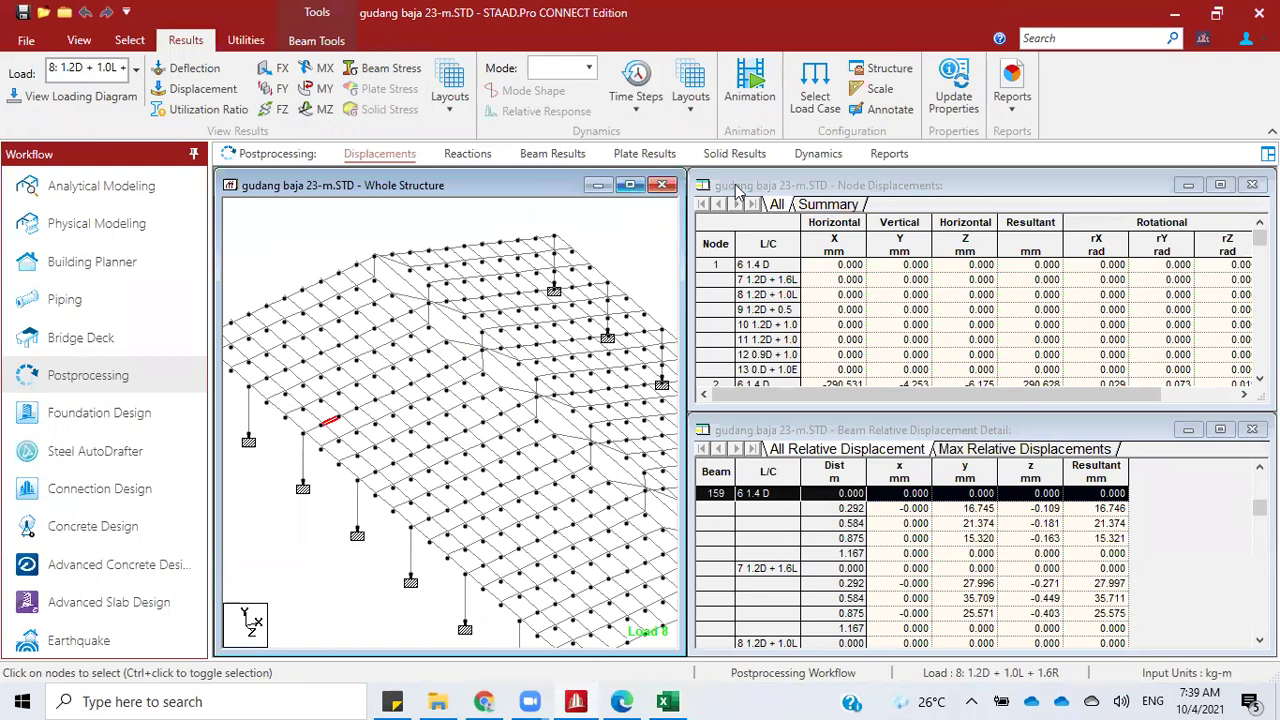
click(629, 184)
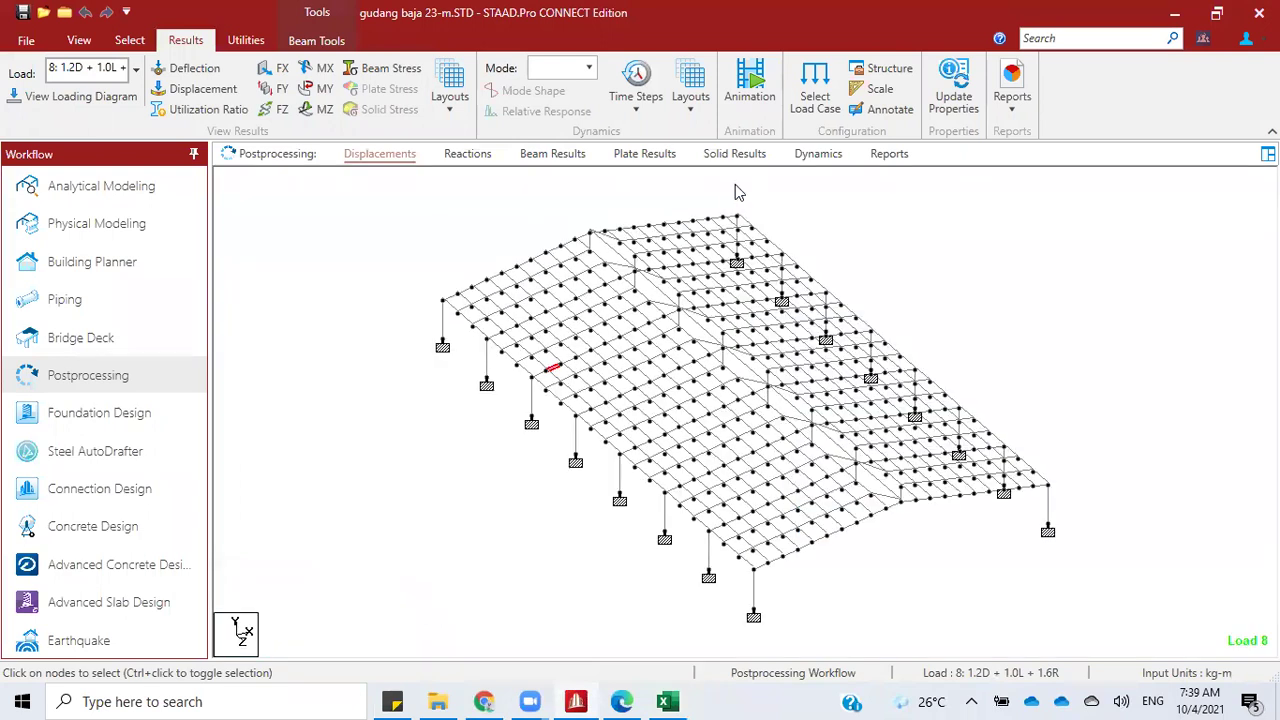
click(129, 41)
click(100, 186)
click(287, 45)
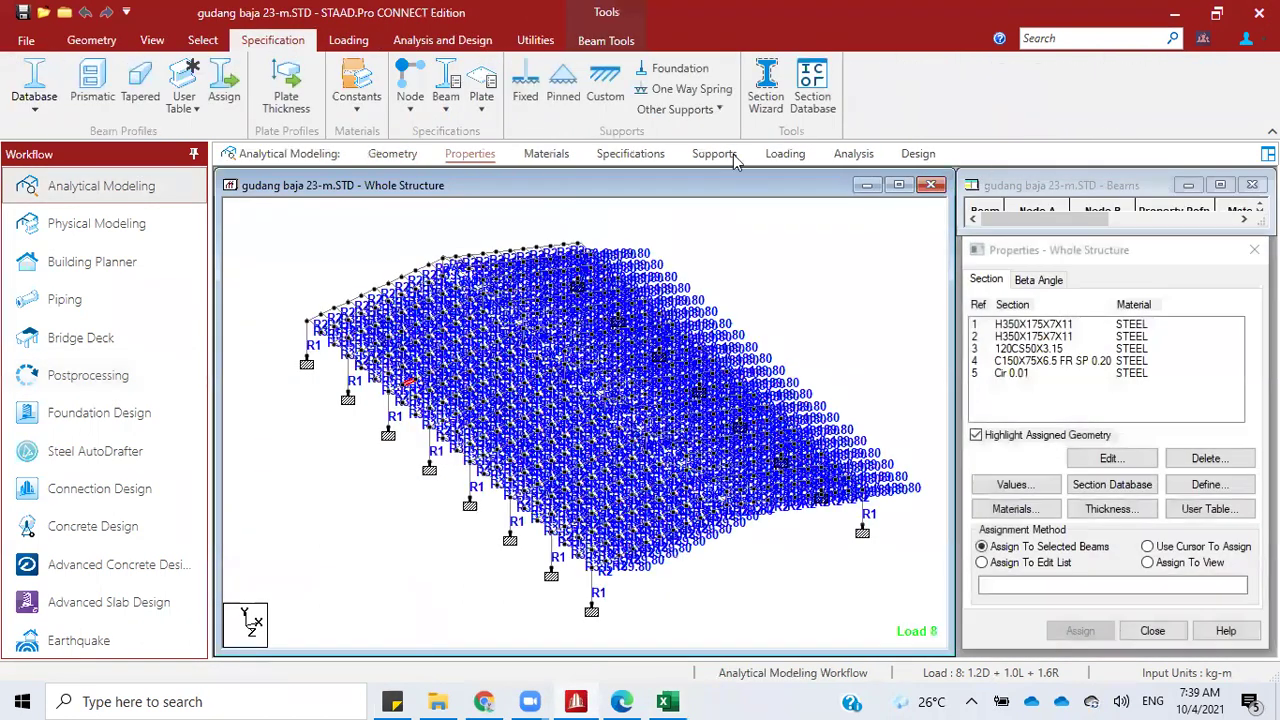
click(1050, 325)
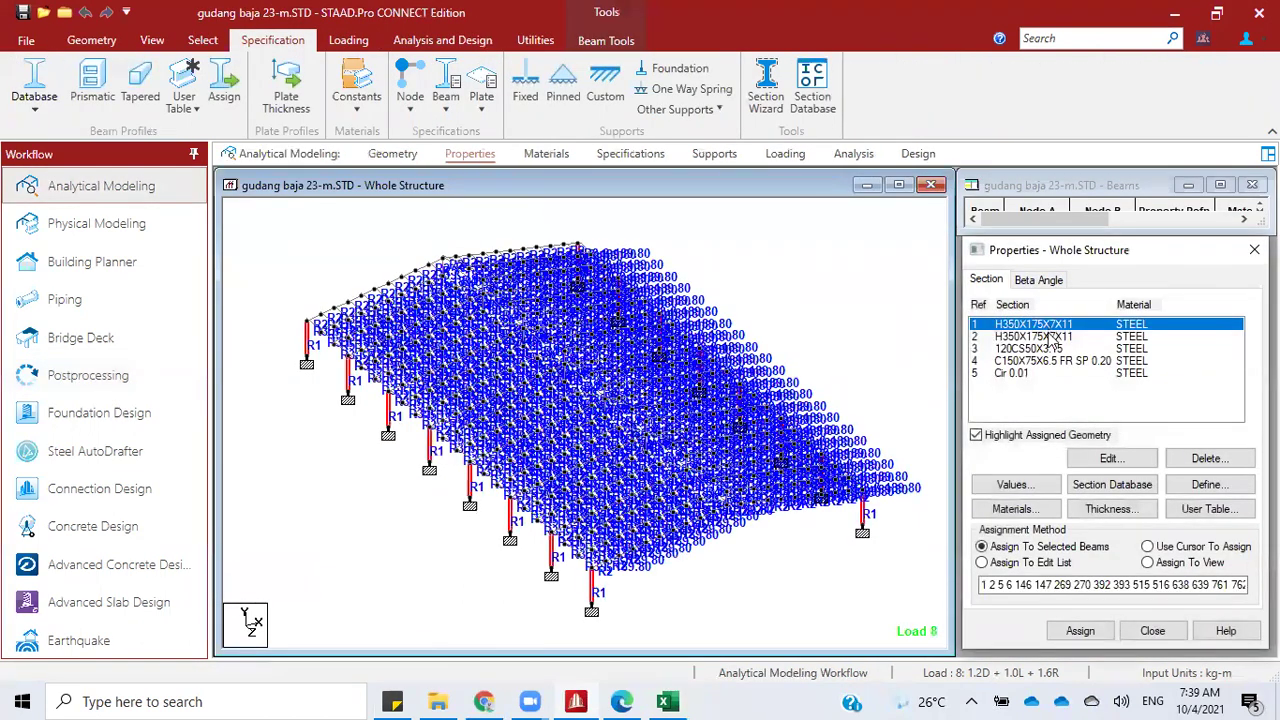
click(1049, 336)
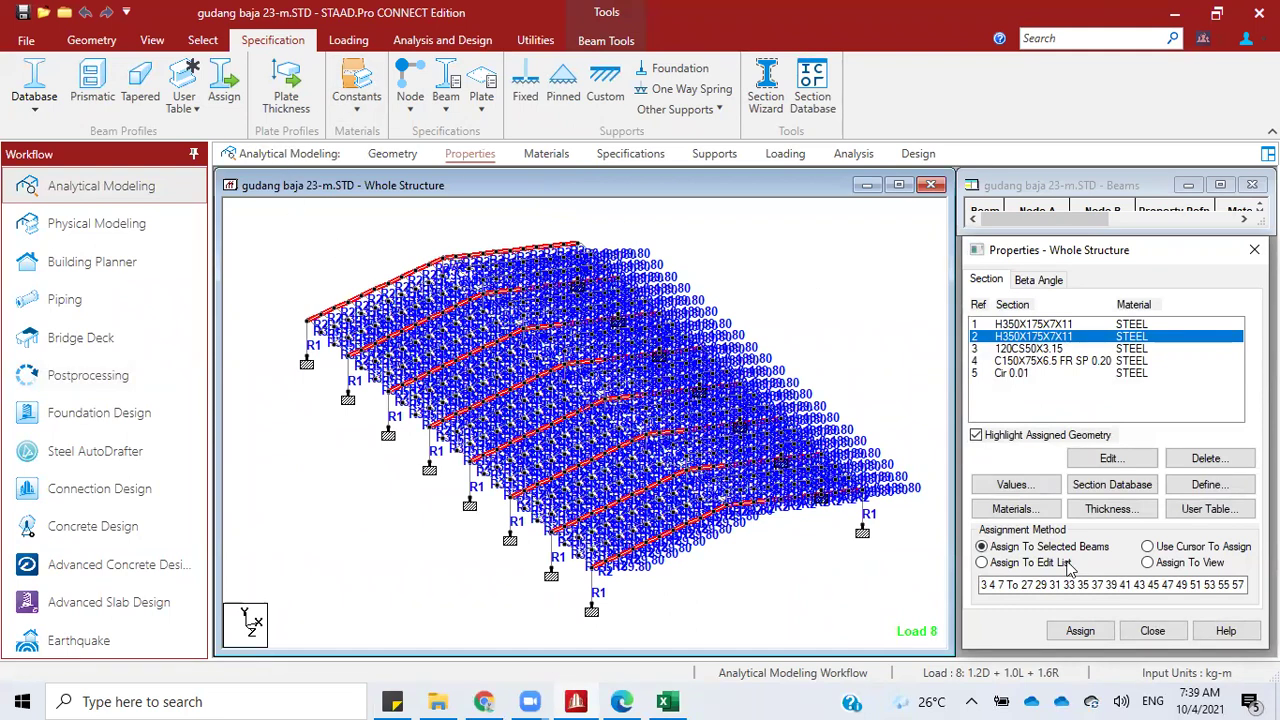
click(1150, 631)
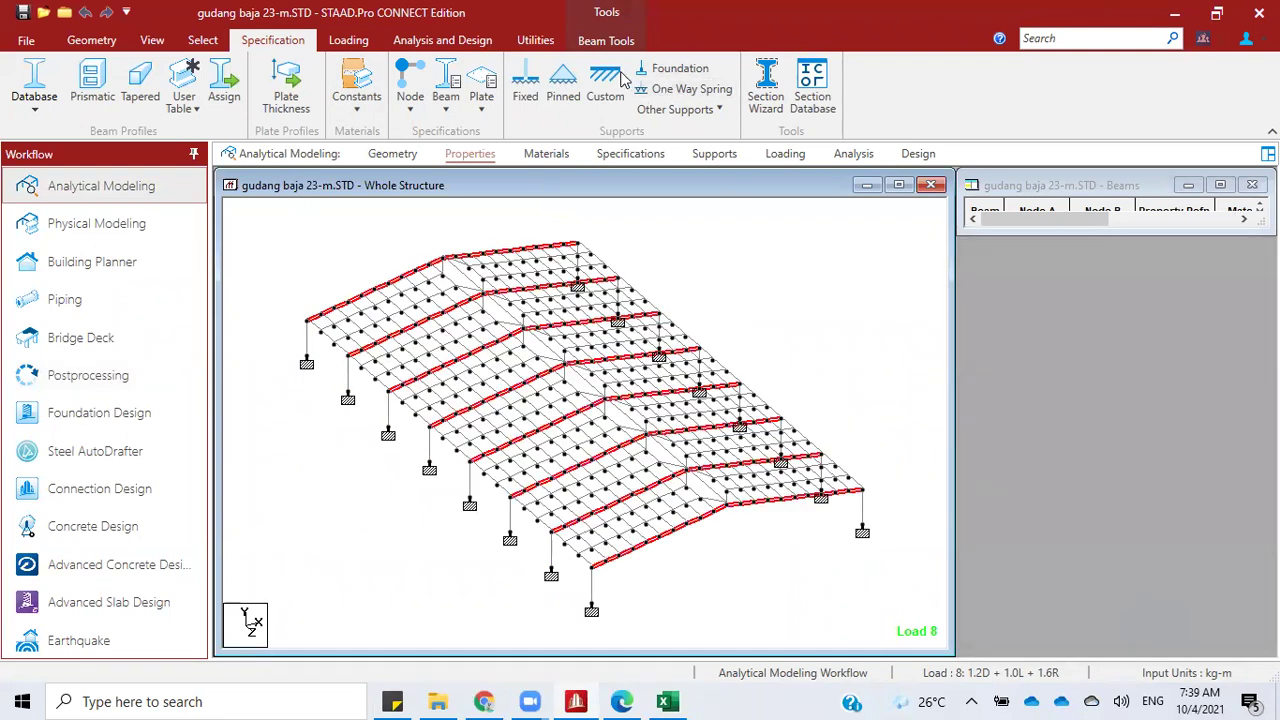
Step: Produce a postprocessing beam end force report for the selected rafters, sorted by absolute Moment-Z, using load combinations from 6 onward
click(150, 376)
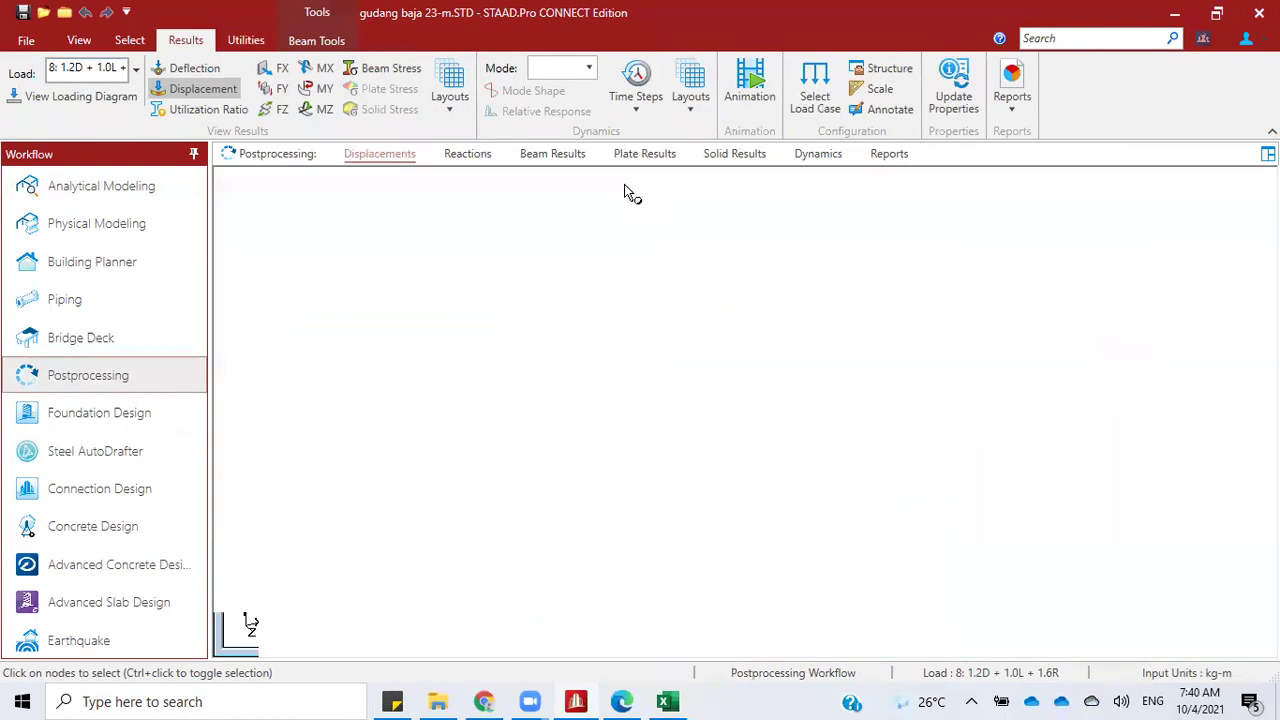
click(200, 89)
click(1012, 100)
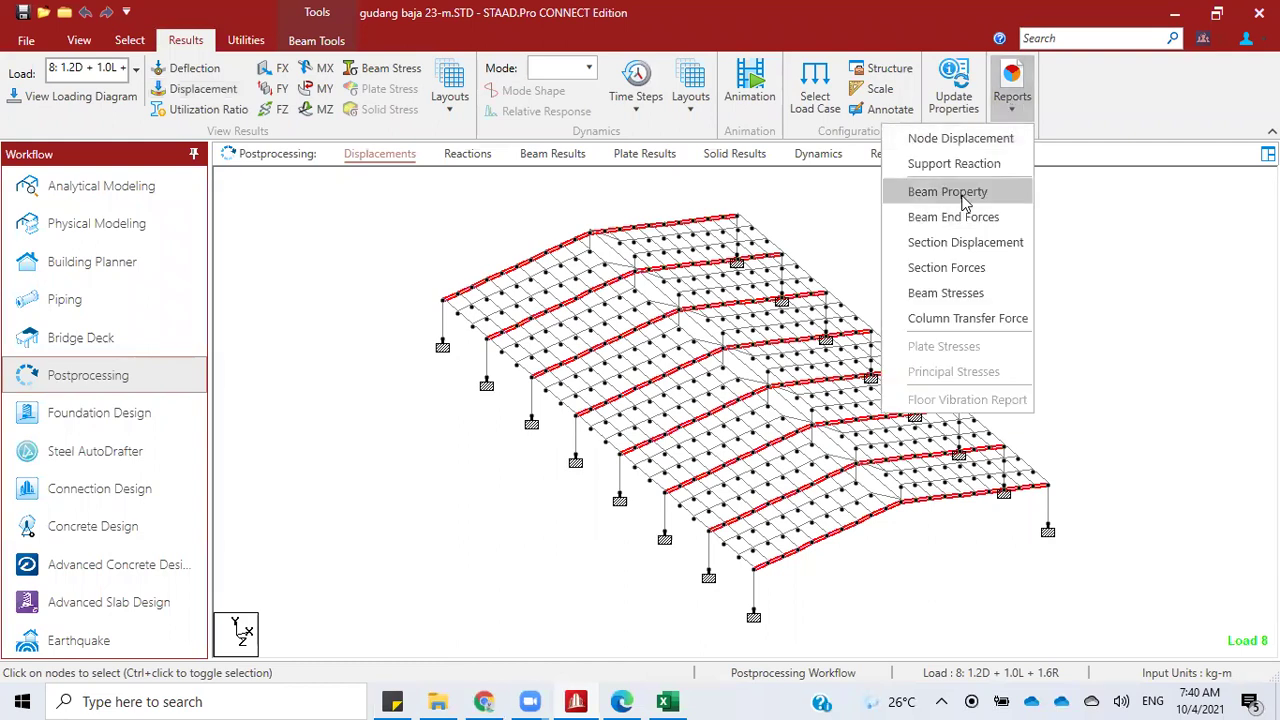
click(966, 220)
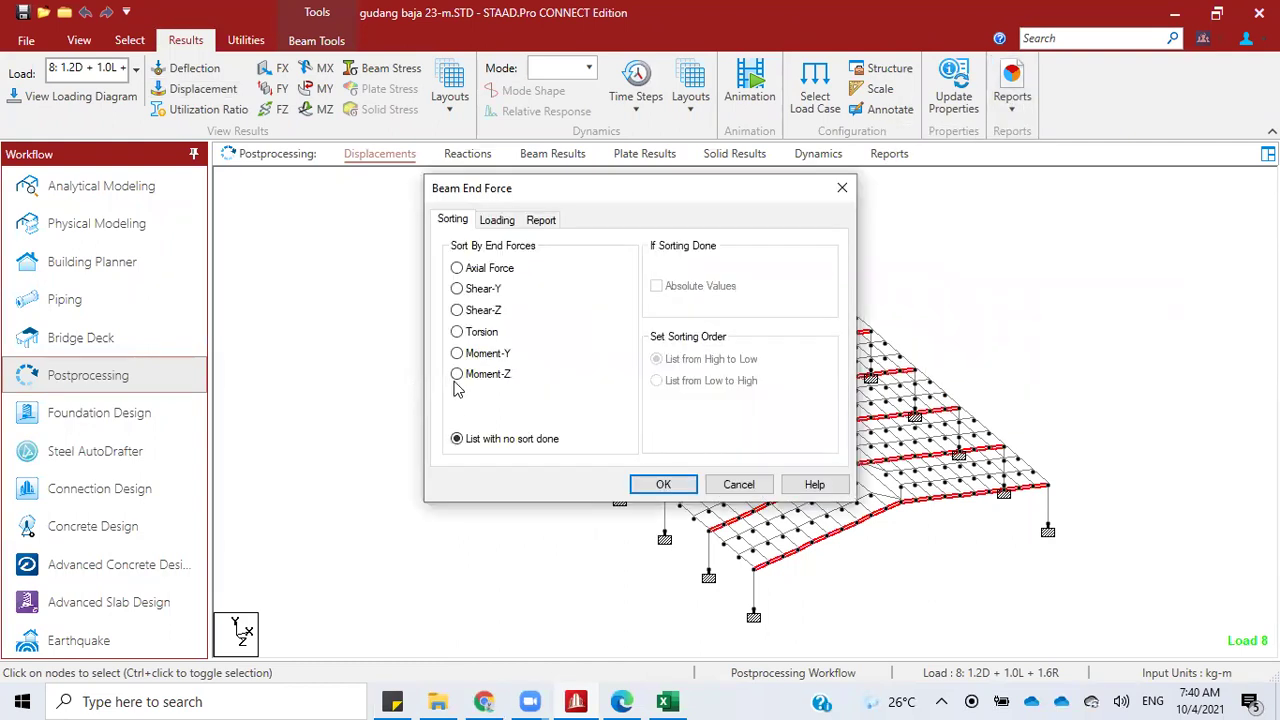
click(457, 374)
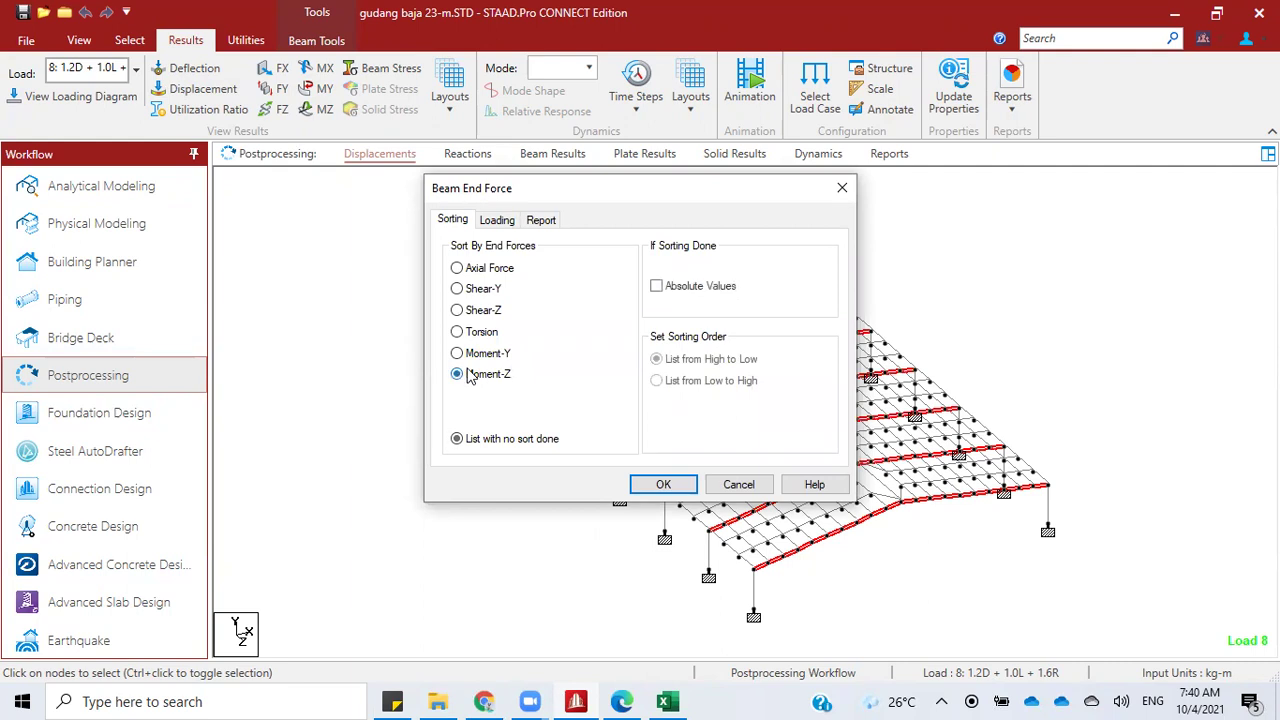
click(712, 288)
click(497, 220)
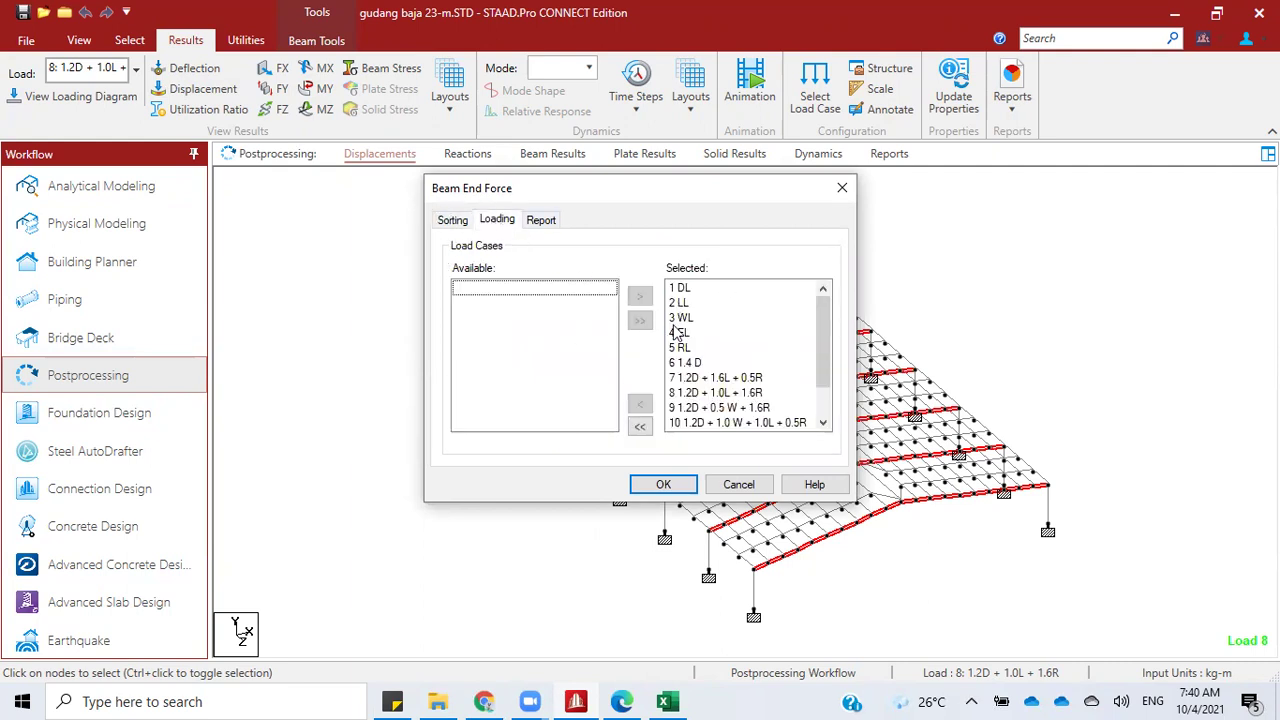
key(Return)
drag(470, 362, 500, 457)
click(640, 296)
click(663, 484)
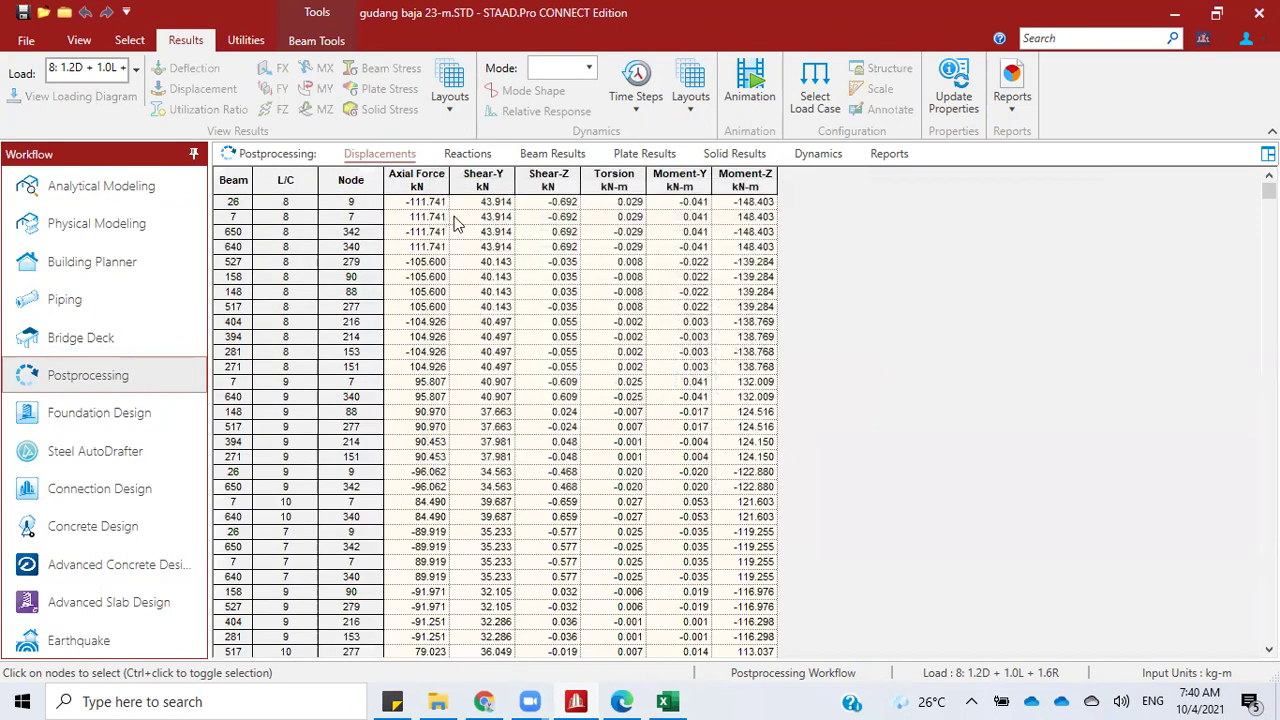
Step: Select the report's top two rows, beams 26 and 7, and locate them in the analytical model's geometry view with the Beams Cursor active
click(233, 201)
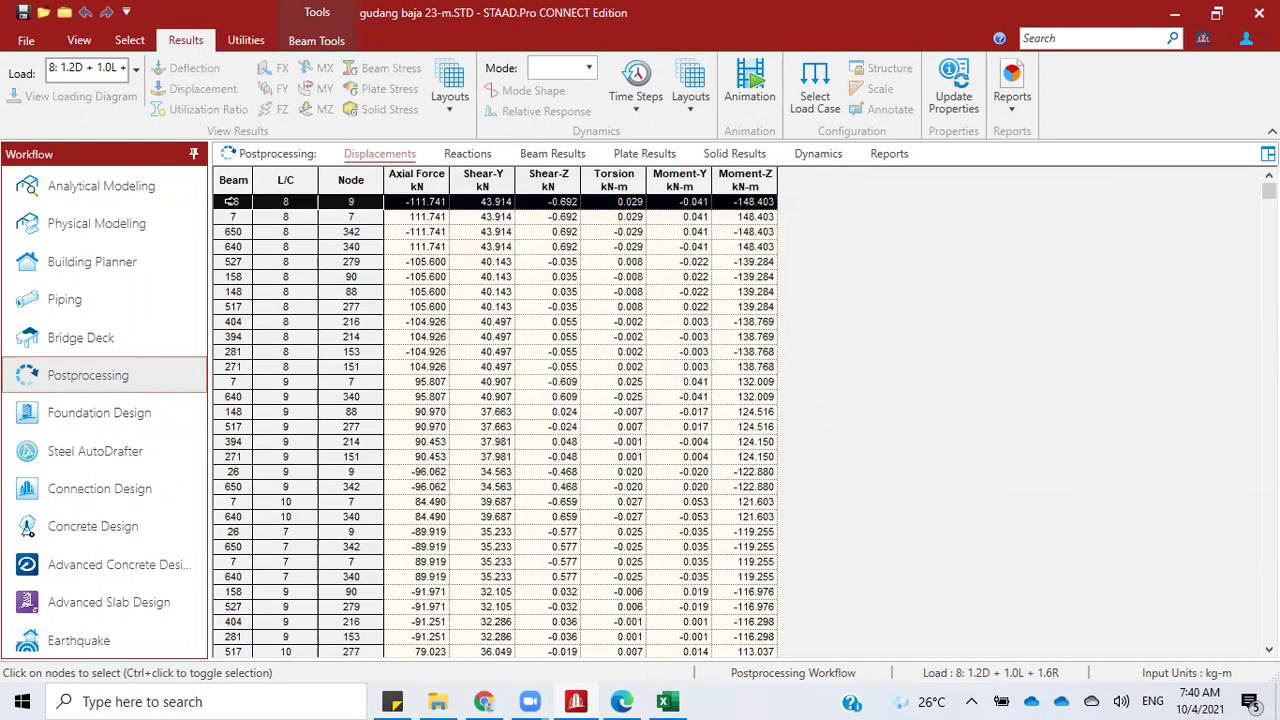
shift+click(228, 215)
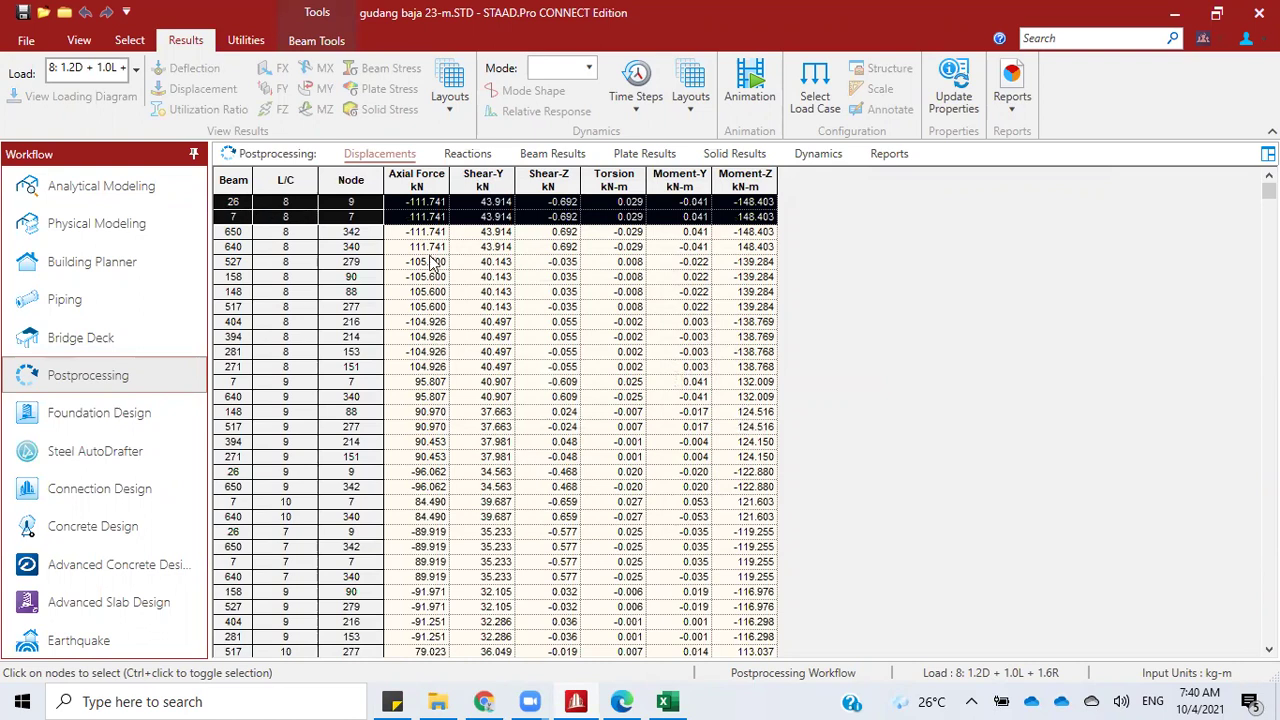
click(120, 190)
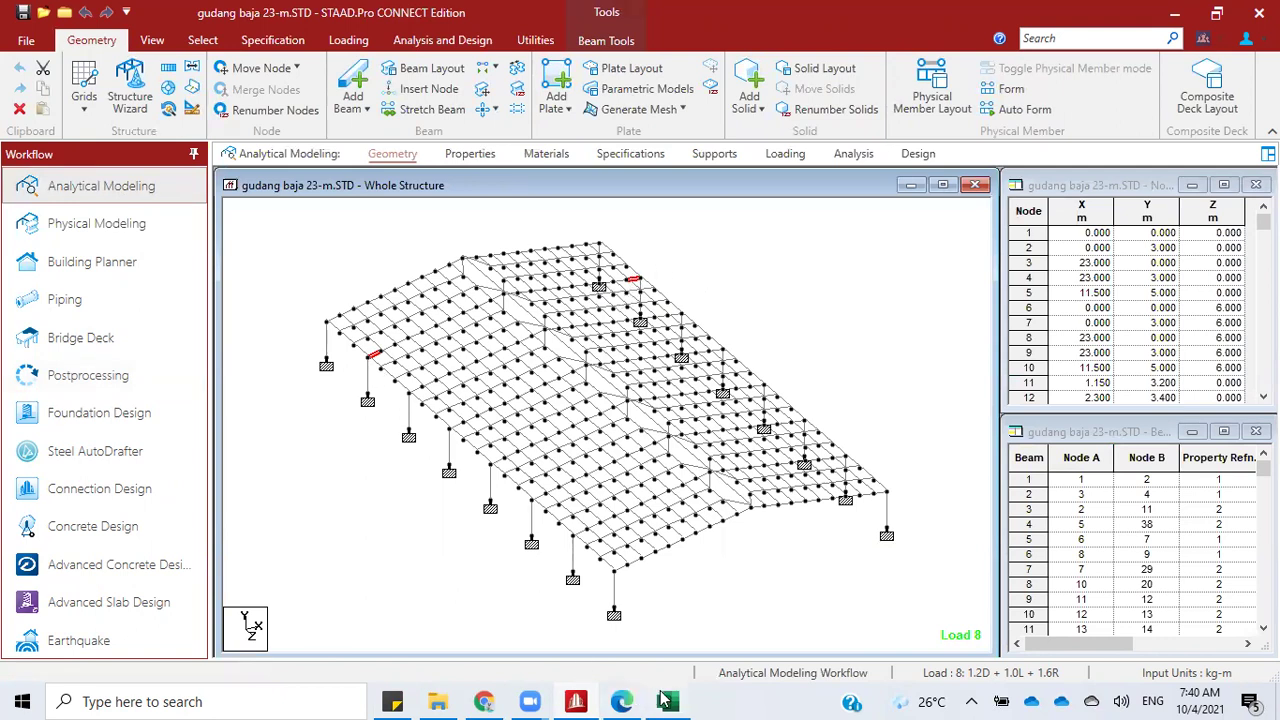
mouse_move(665, 700)
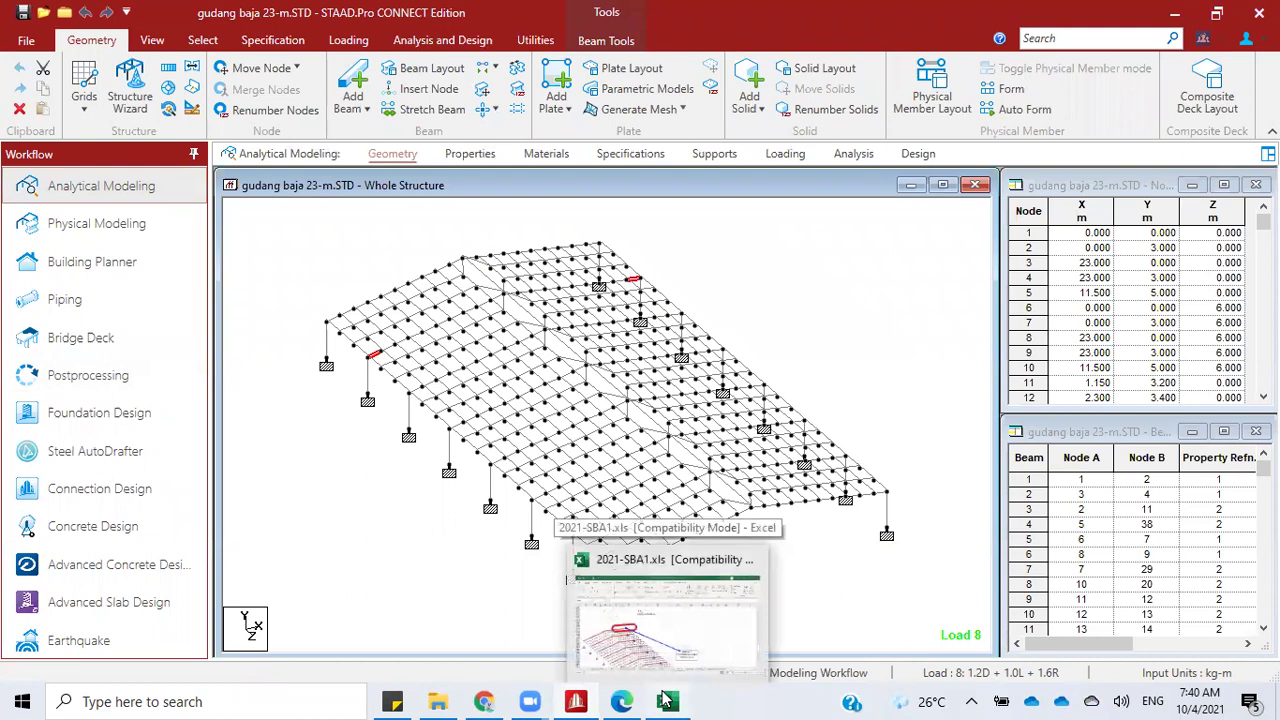
right_click(380, 462)
mouse_move(590, 246)
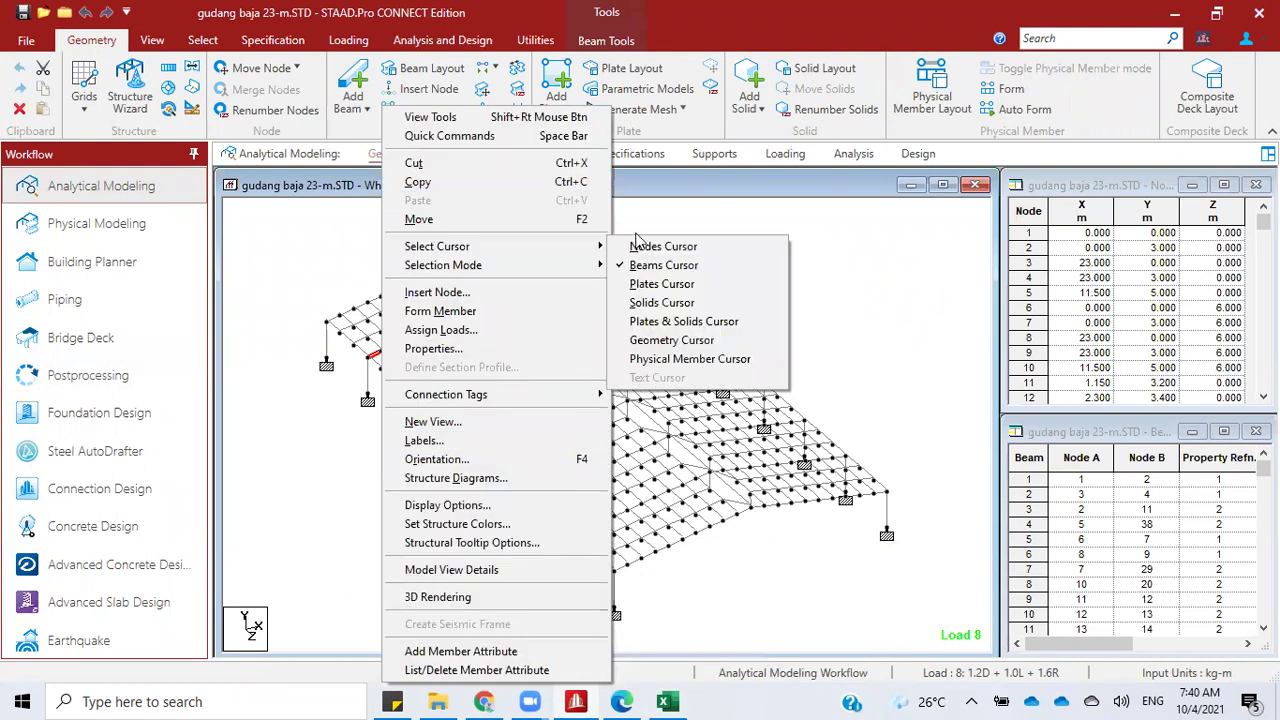
click(640, 266)
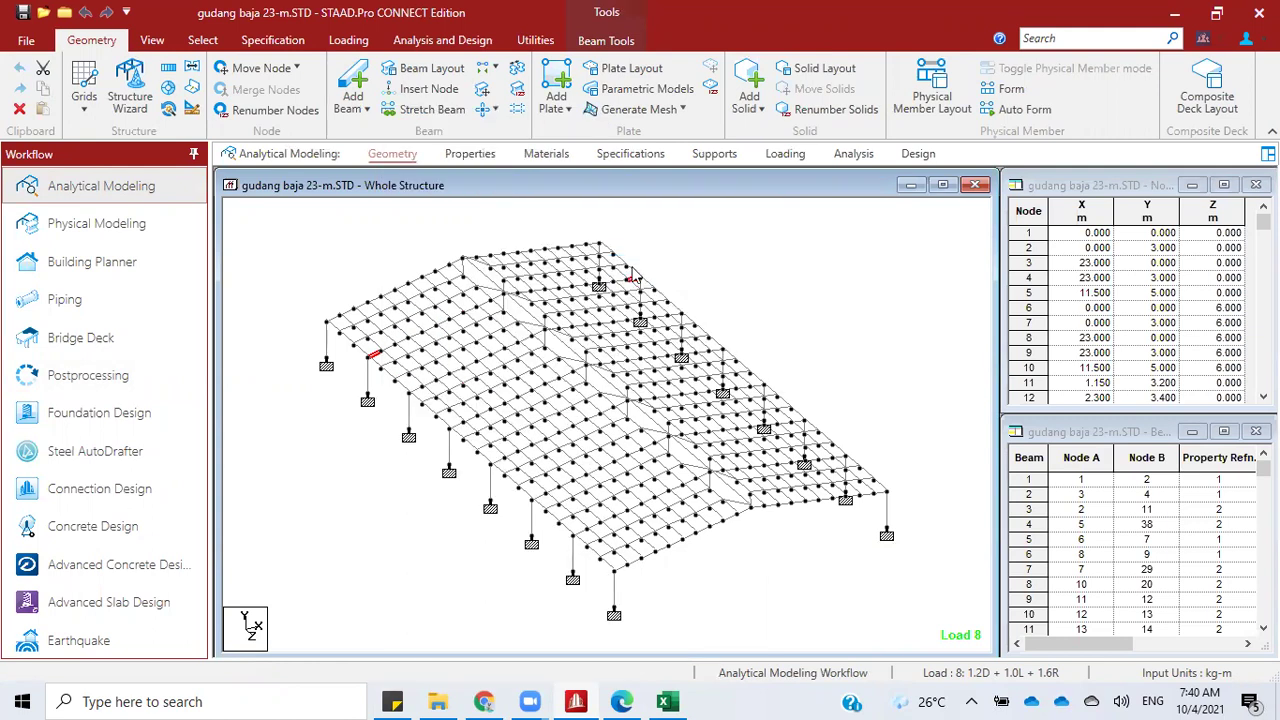
Step: Inspect the properties of the highlighted rafter segment at the near eave of the second frame to identify its beam number
click(634, 280)
double_click(634, 282)
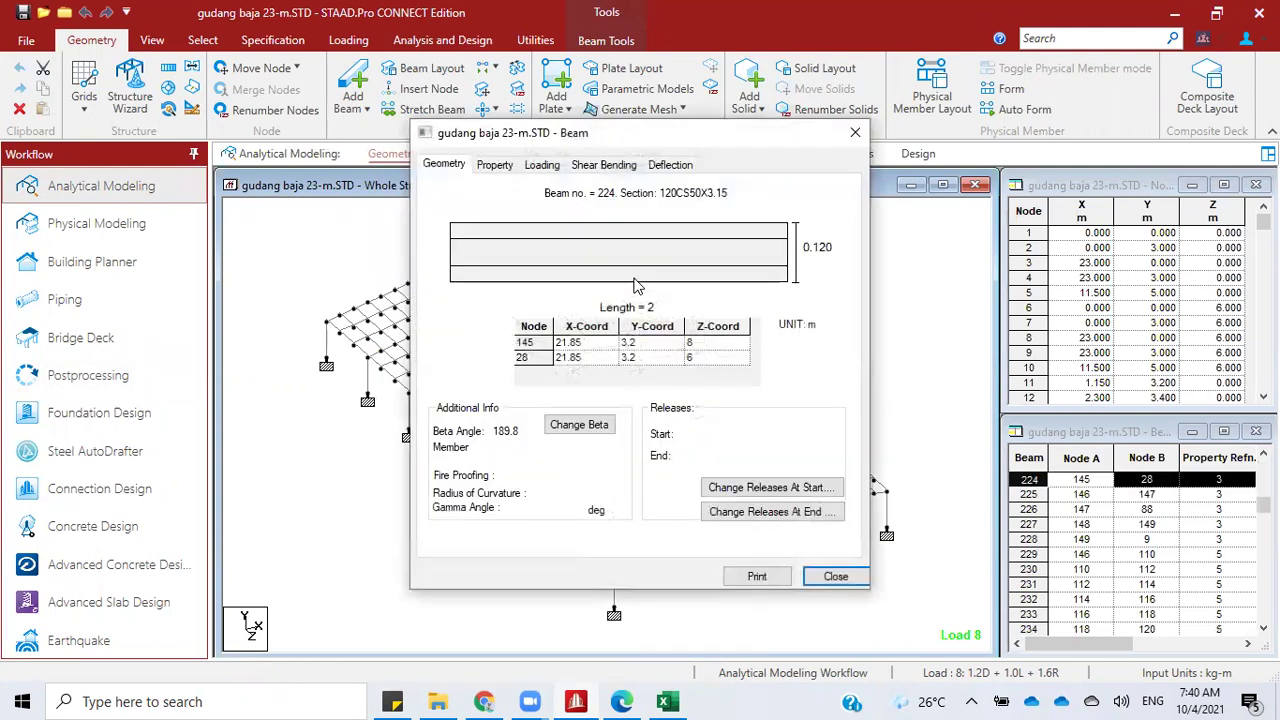
click(833, 576)
click(375, 361)
drag(375, 361, 349, 320)
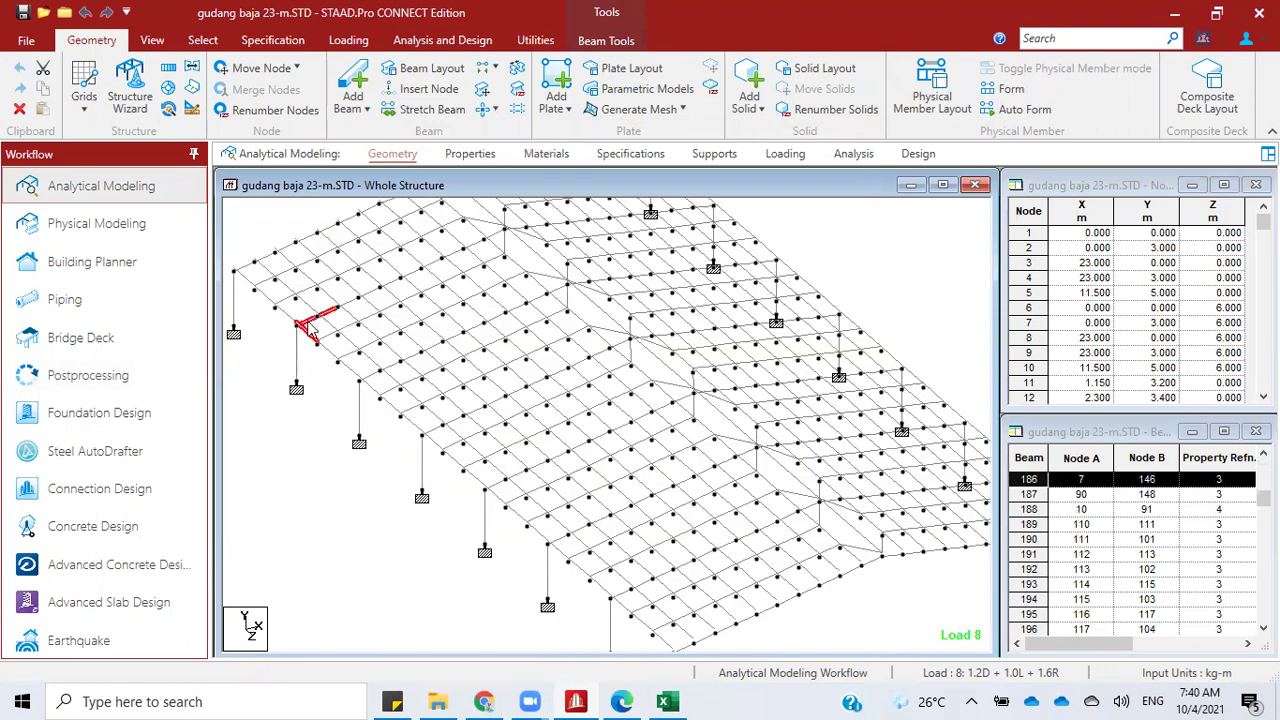
double_click(311, 330)
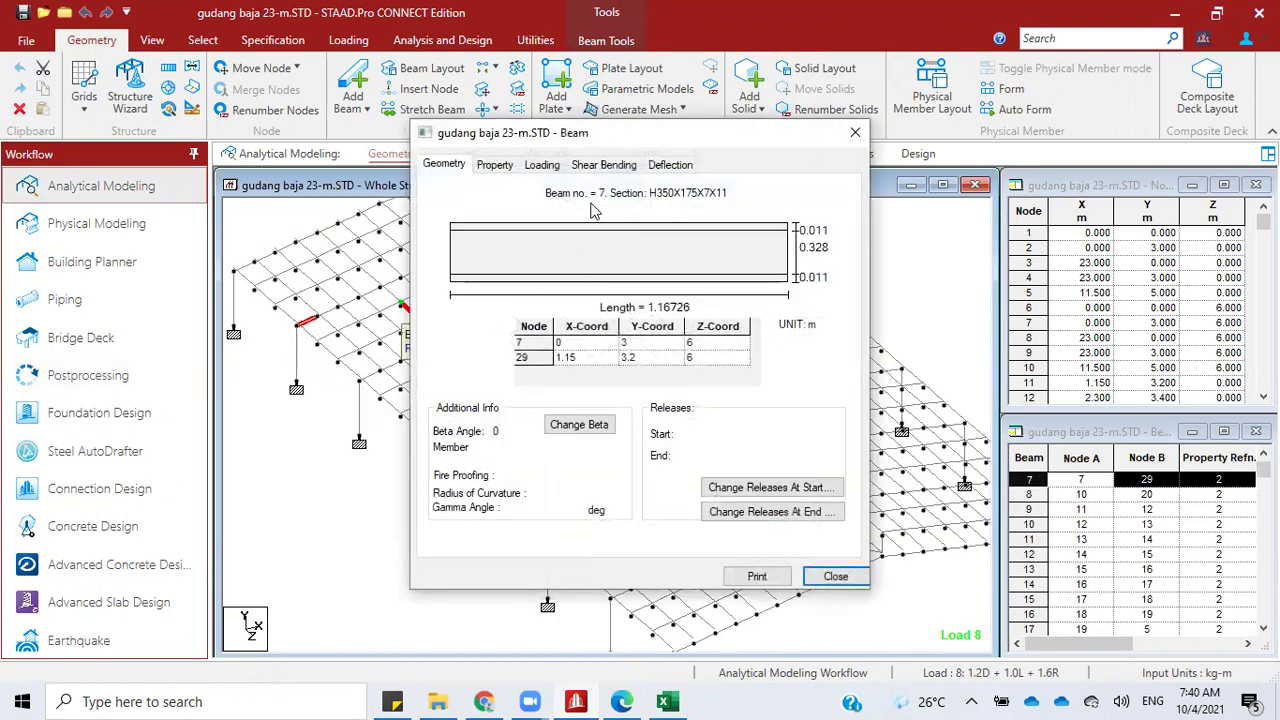
click(835, 576)
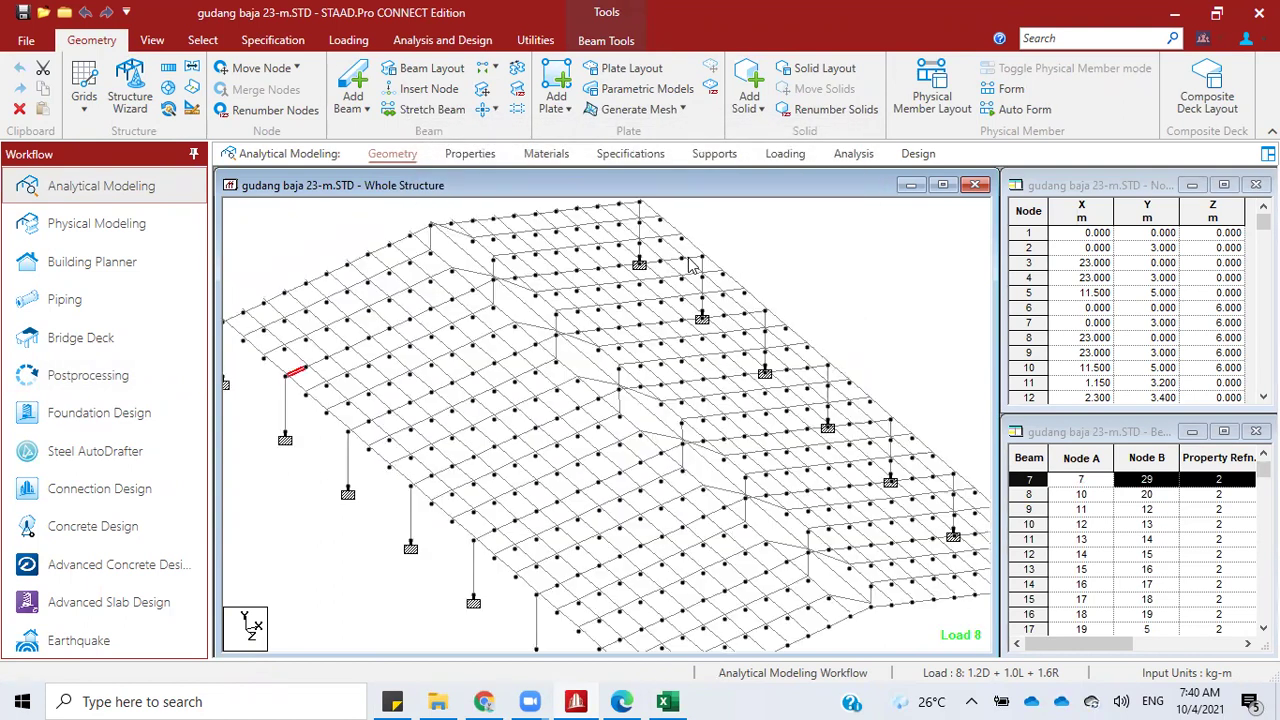
Step: Inspect the properties of the rafter segment at the far eave of the second frame to identify its beam number
click(695, 261)
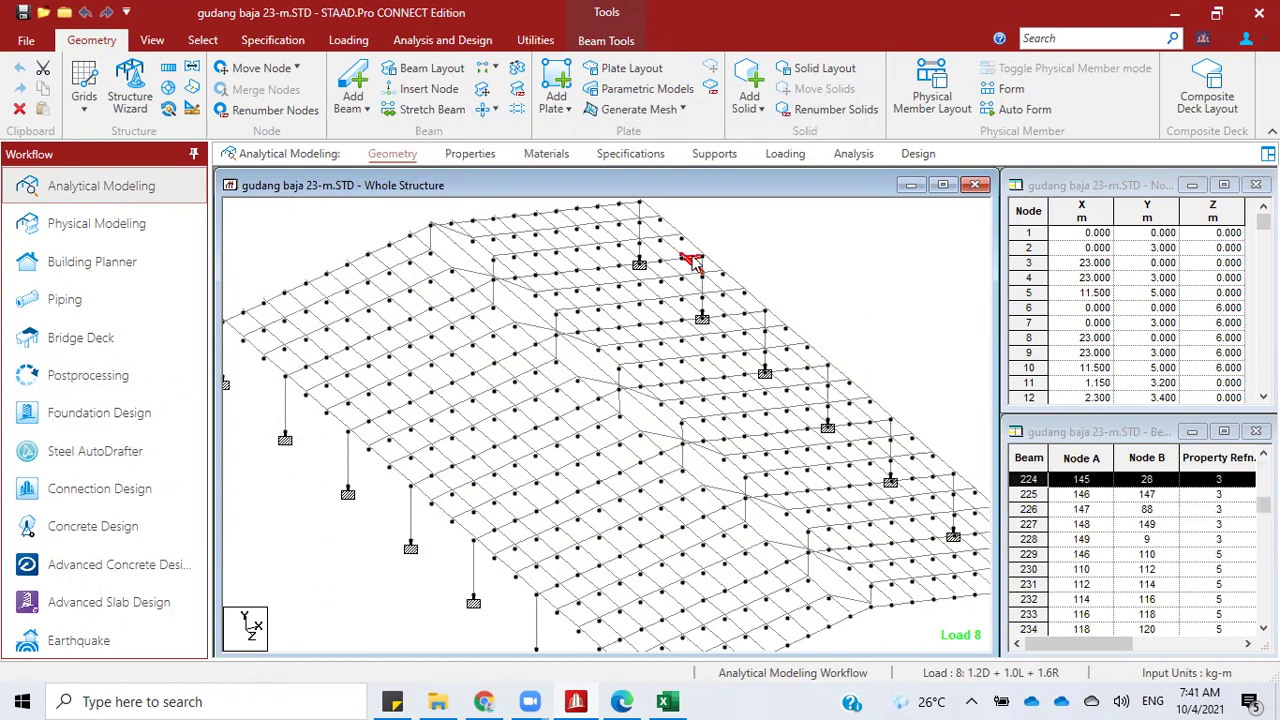
double_click(695, 261)
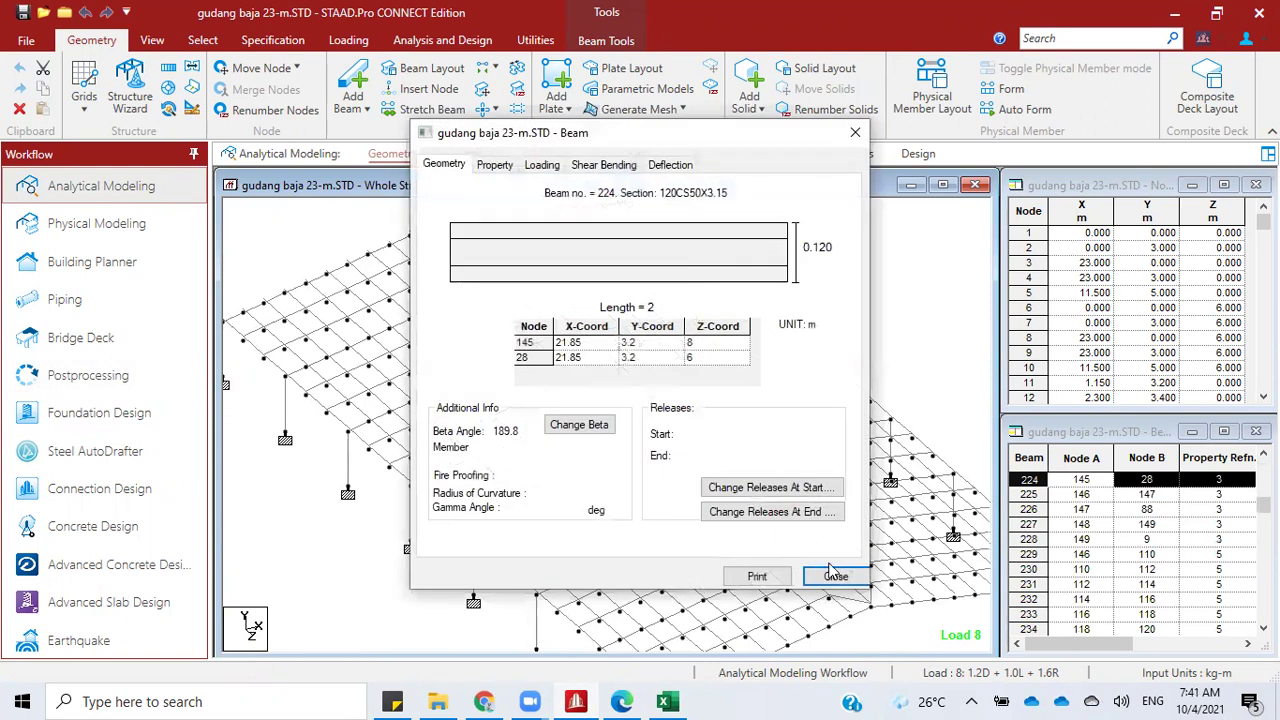
click(832, 575)
click(697, 257)
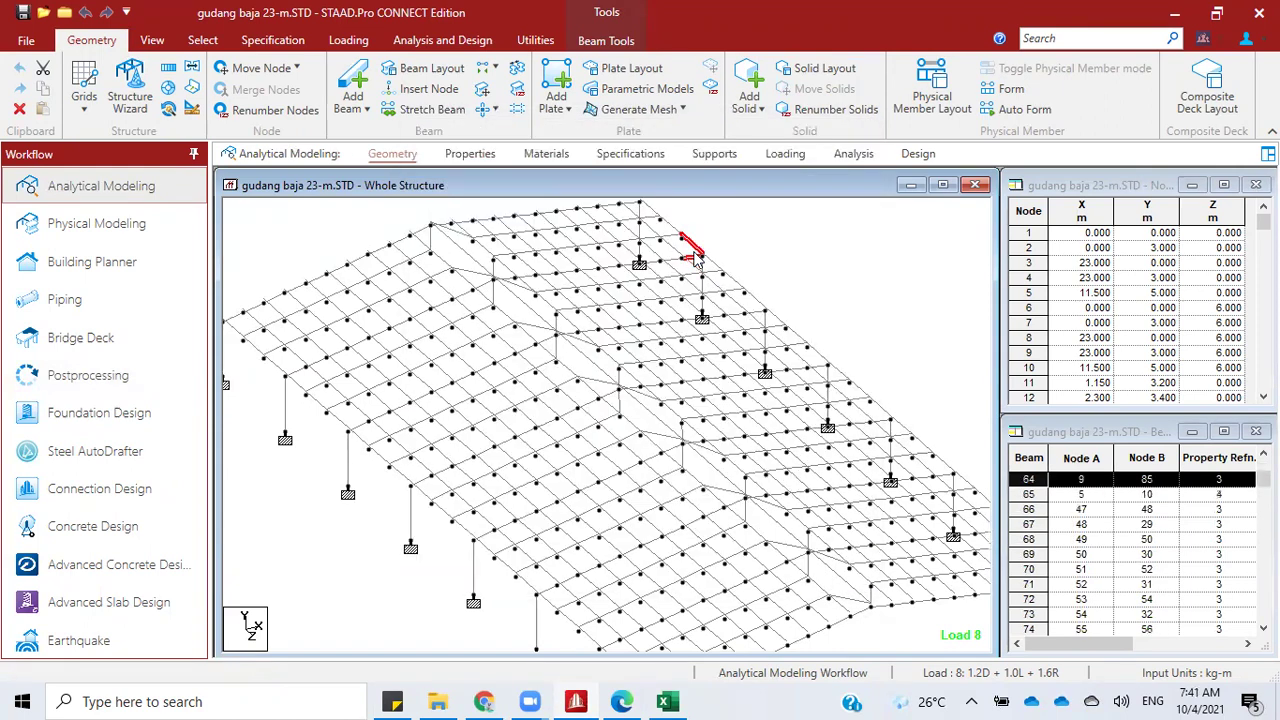
click(696, 258)
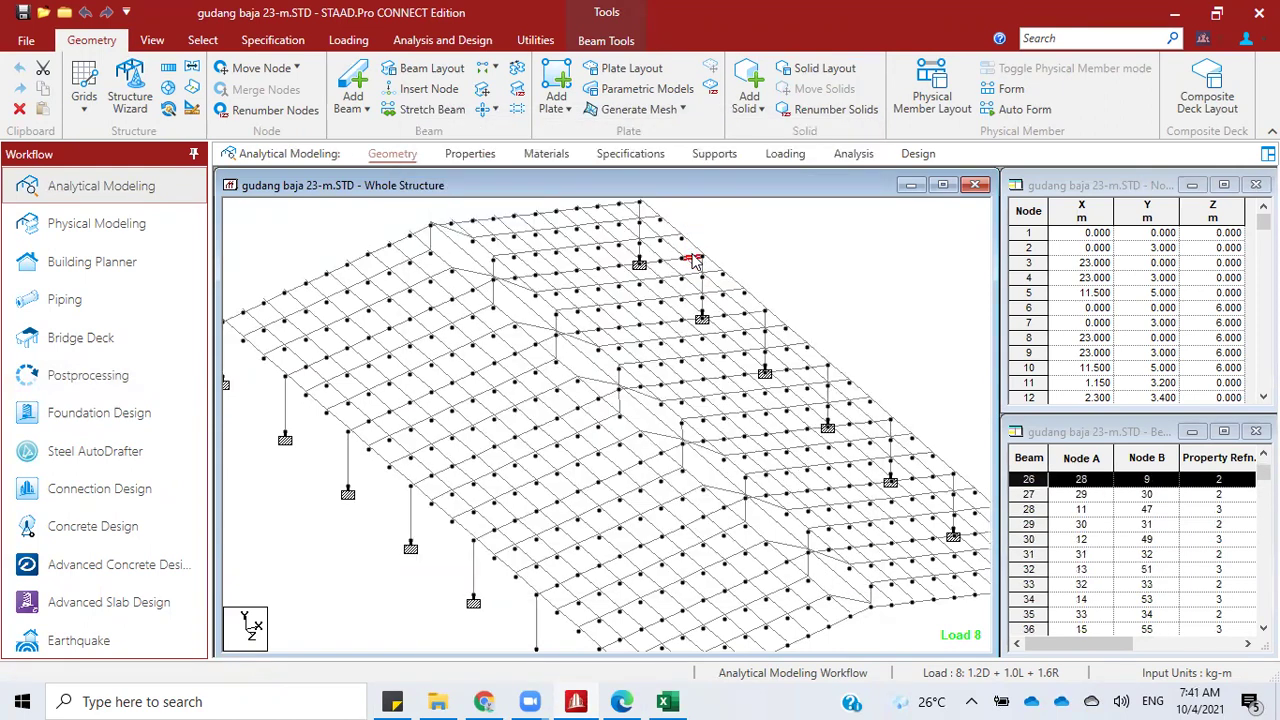
double_click(696, 258)
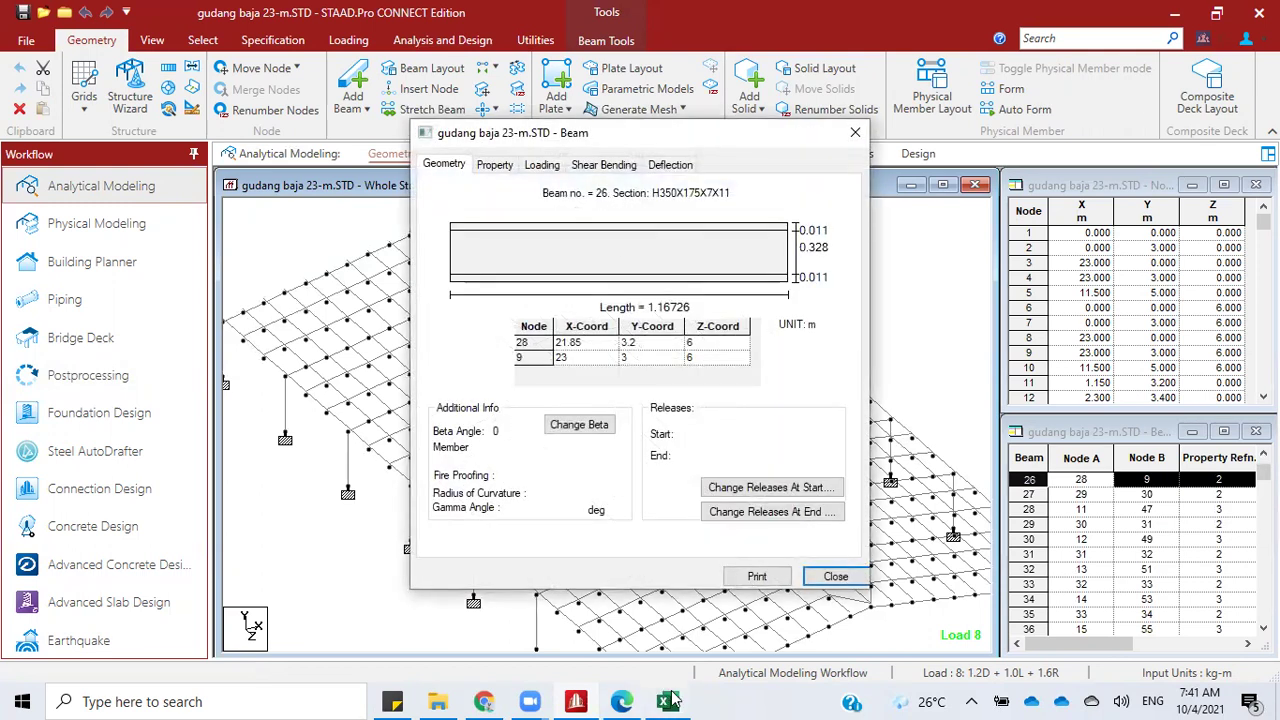
Step: Back in Excel, move the red ring and the start of the blue callout arrow onto the second frame's far rafter
mouse_move(672, 700)
click(640, 566)
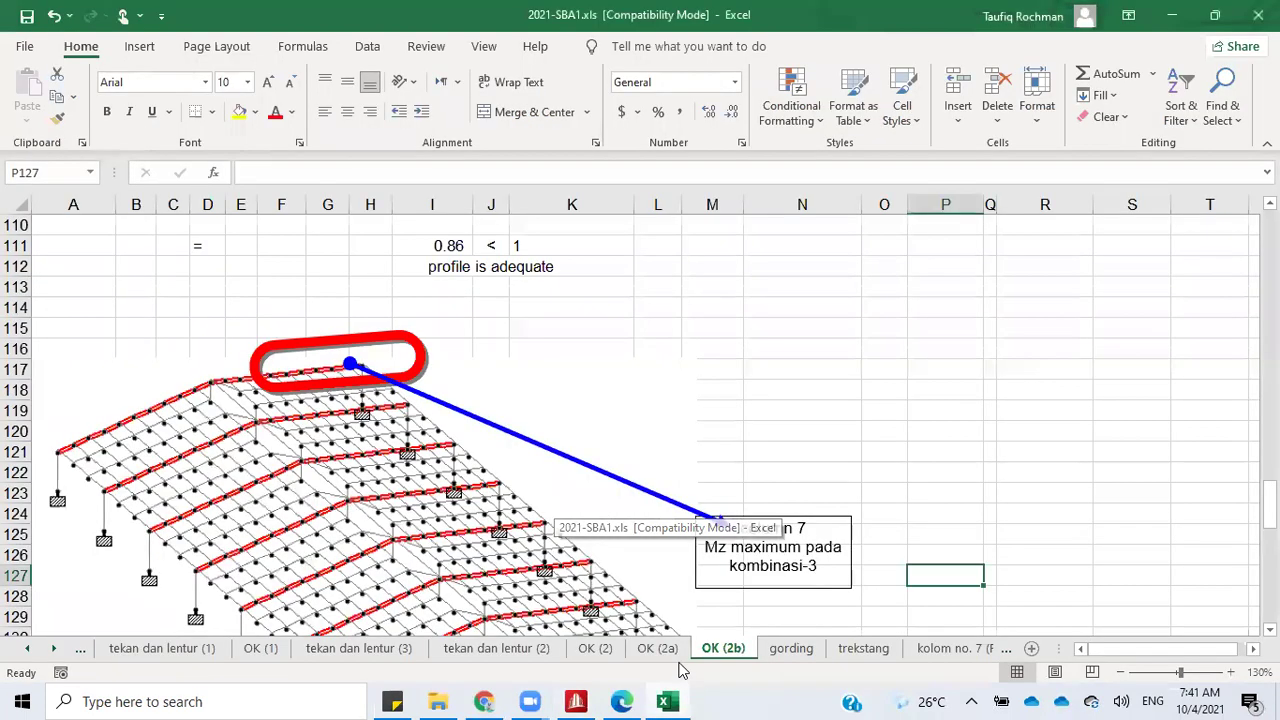
drag(380, 376, 408, 414)
drag(776, 566, 727, 526)
drag(412, 383, 437, 425)
Step: Relabel the member in the frame figure's callout as "column 26"
double_click(802, 526)
text(26)
click(949, 518)
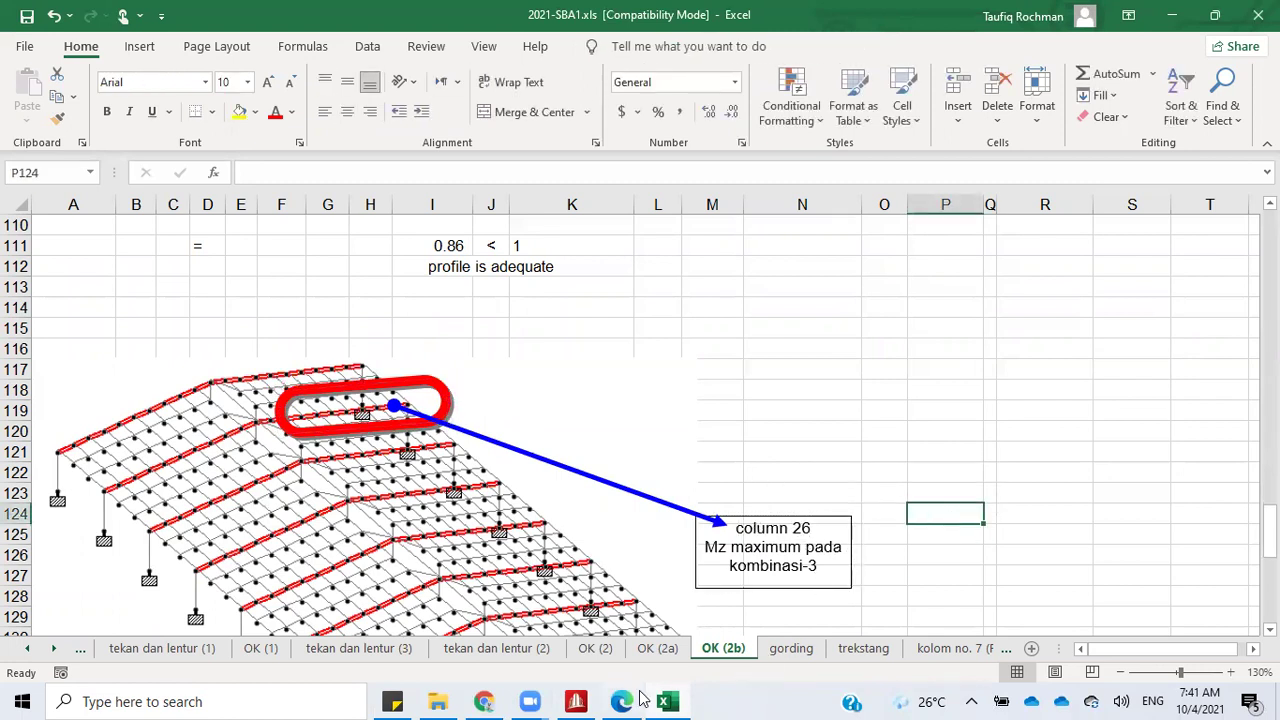
Step: Switch to STAAD.Pro, close the beam's properties, and show the whole structure maximized in the Postprocessing workflow without the displacement diagram
click(590, 696)
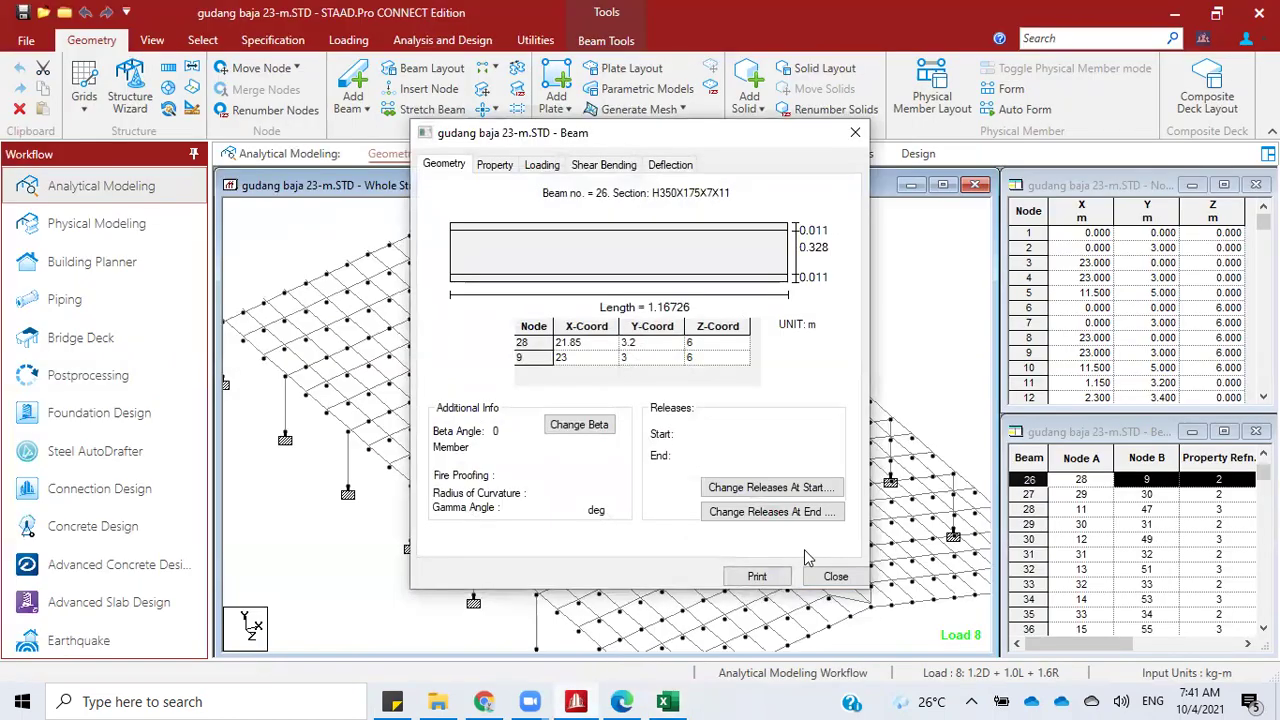
click(832, 579)
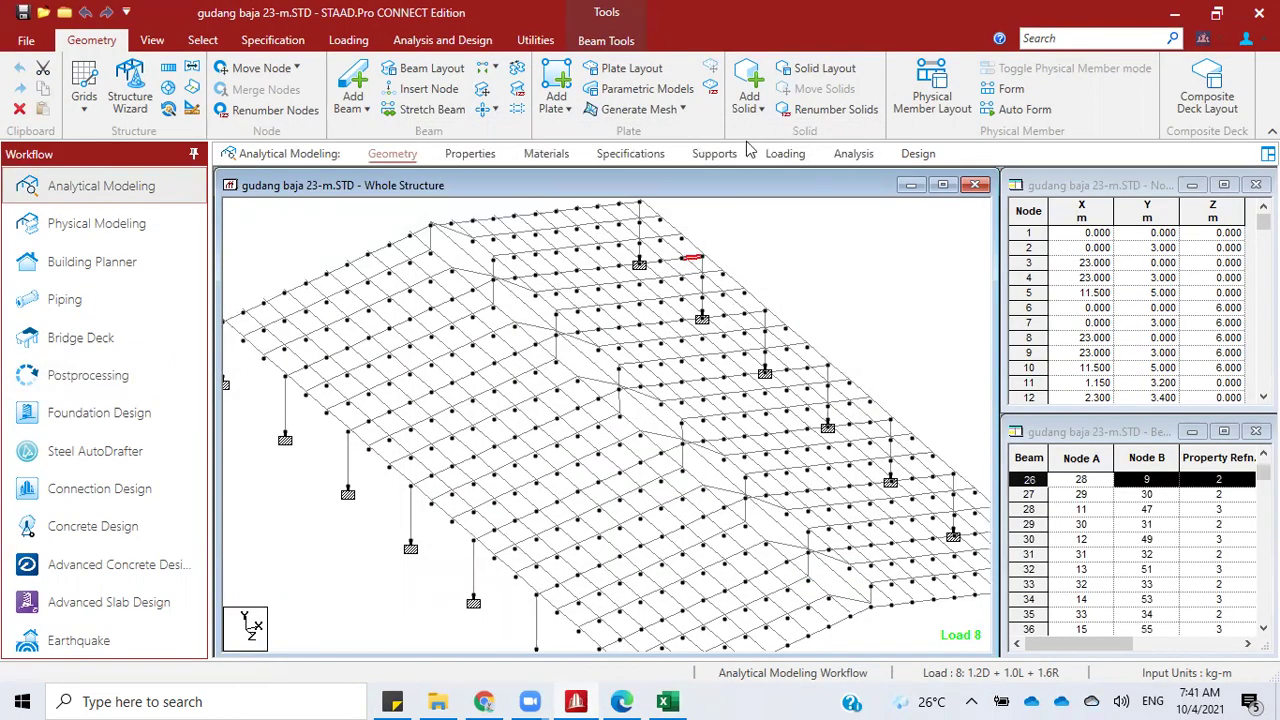
click(138, 389)
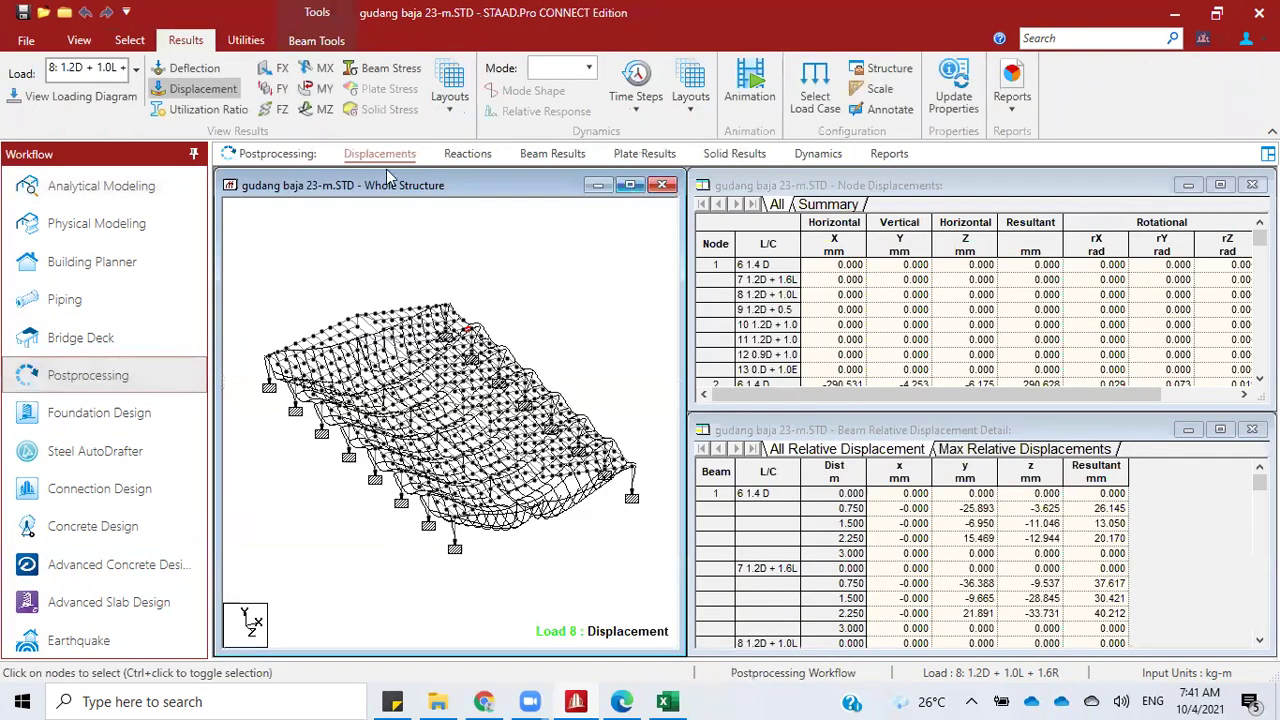
click(630, 185)
click(226, 90)
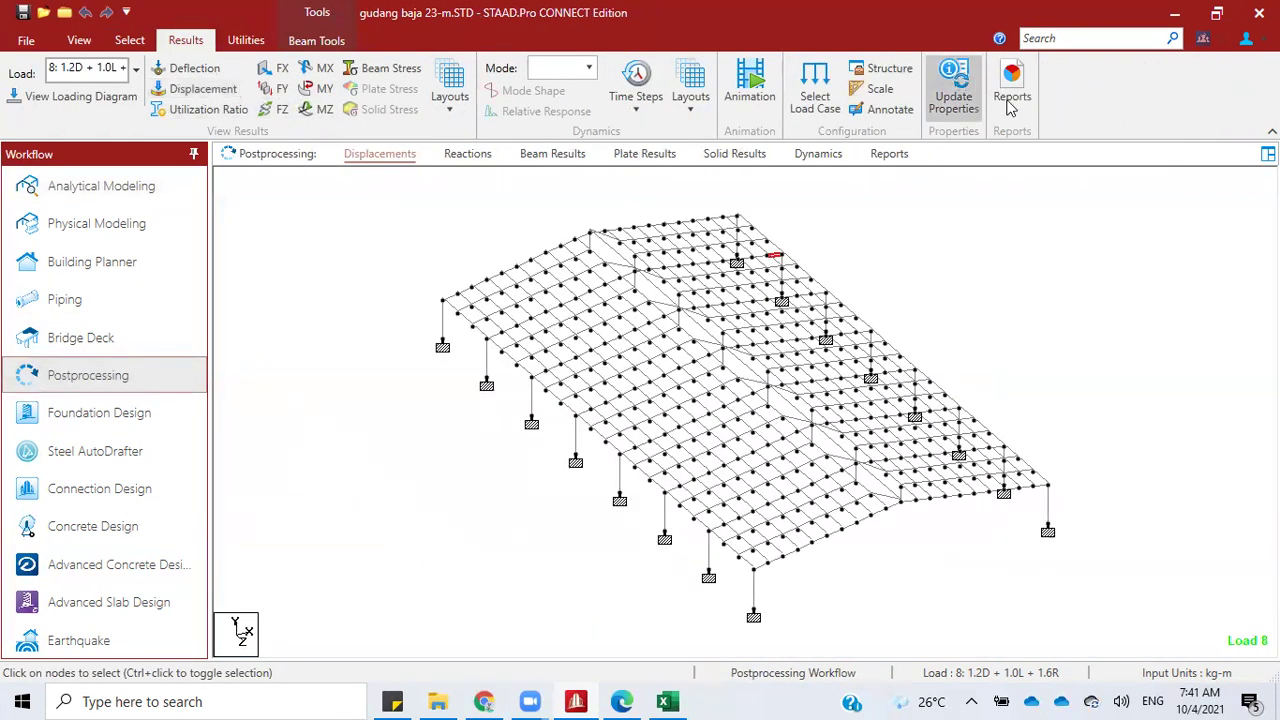
Step: Generate a beam end force report for beam 26 using load combinations 6 to 13, sorted by absolute Moment-Z, and check the combination list
click(1009, 104)
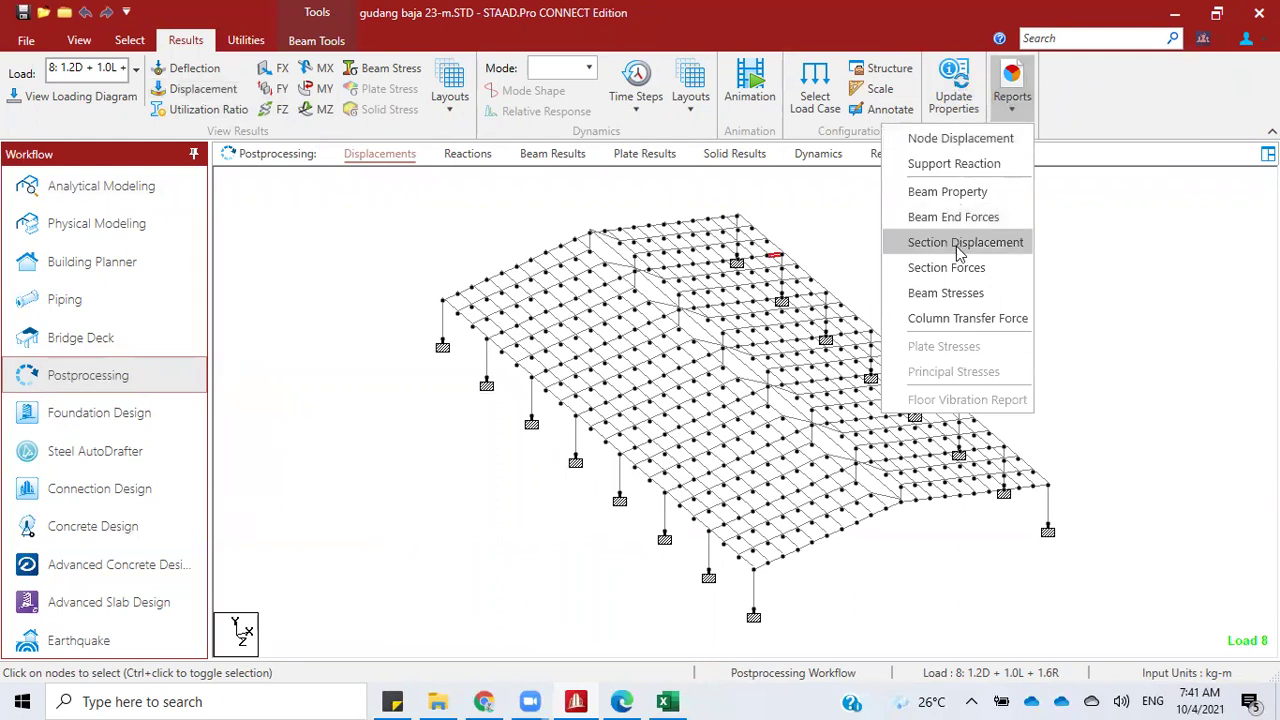
click(965, 216)
click(478, 375)
click(690, 288)
click(508, 222)
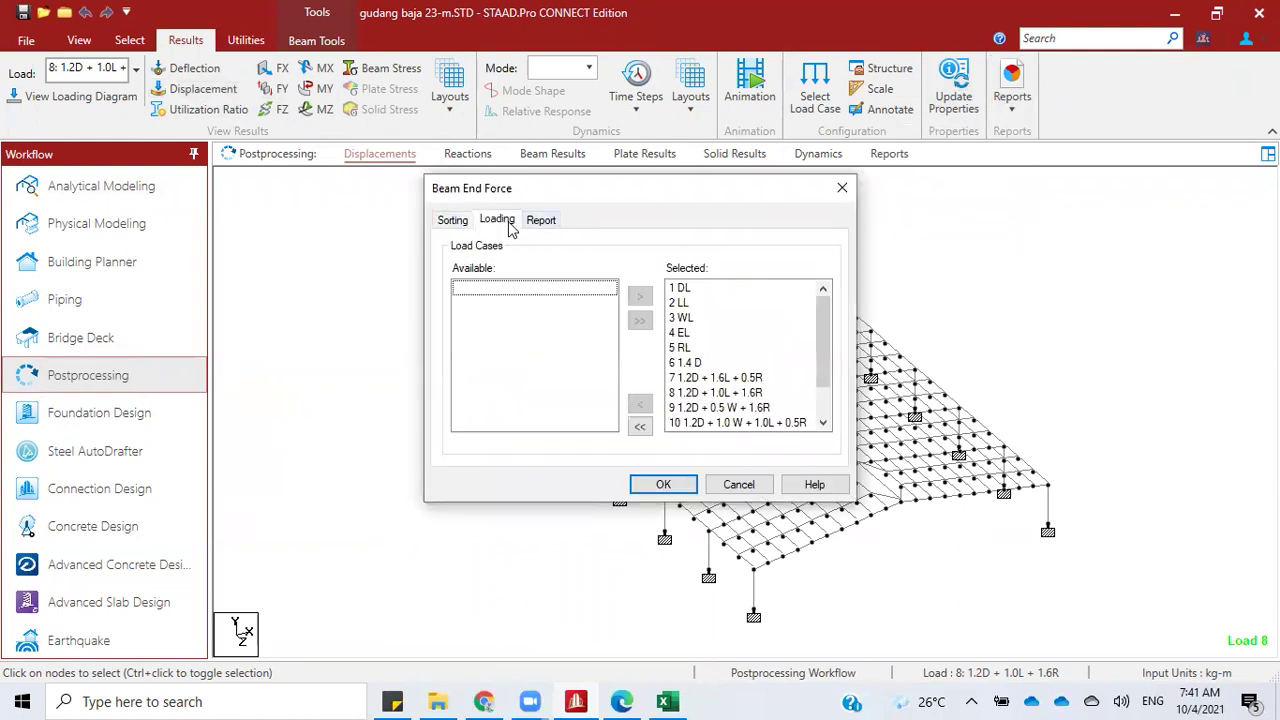
click(641, 427)
drag(462, 364, 468, 457)
click(640, 296)
click(663, 484)
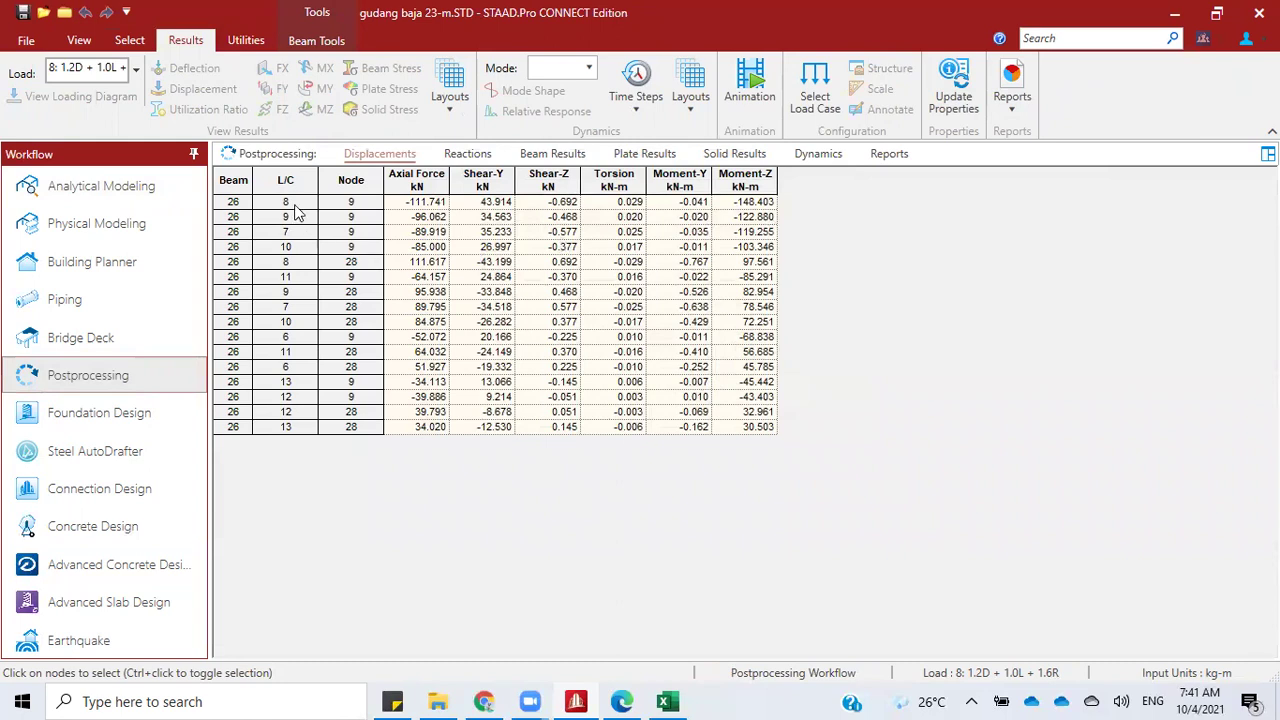
click(137, 70)
click(165, 143)
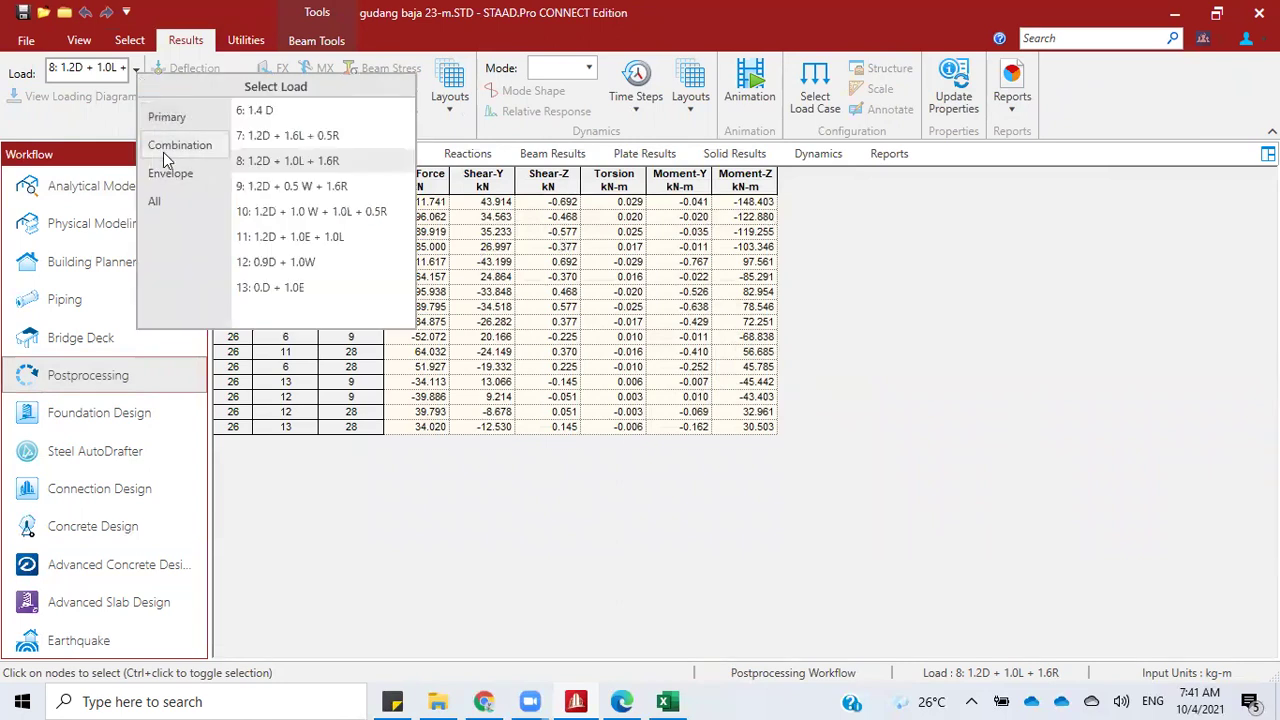
Step: Back in Excel, translate the frame figure's callout text to "Mz maximum in combination-3"
click(668, 700)
double_click(822, 547)
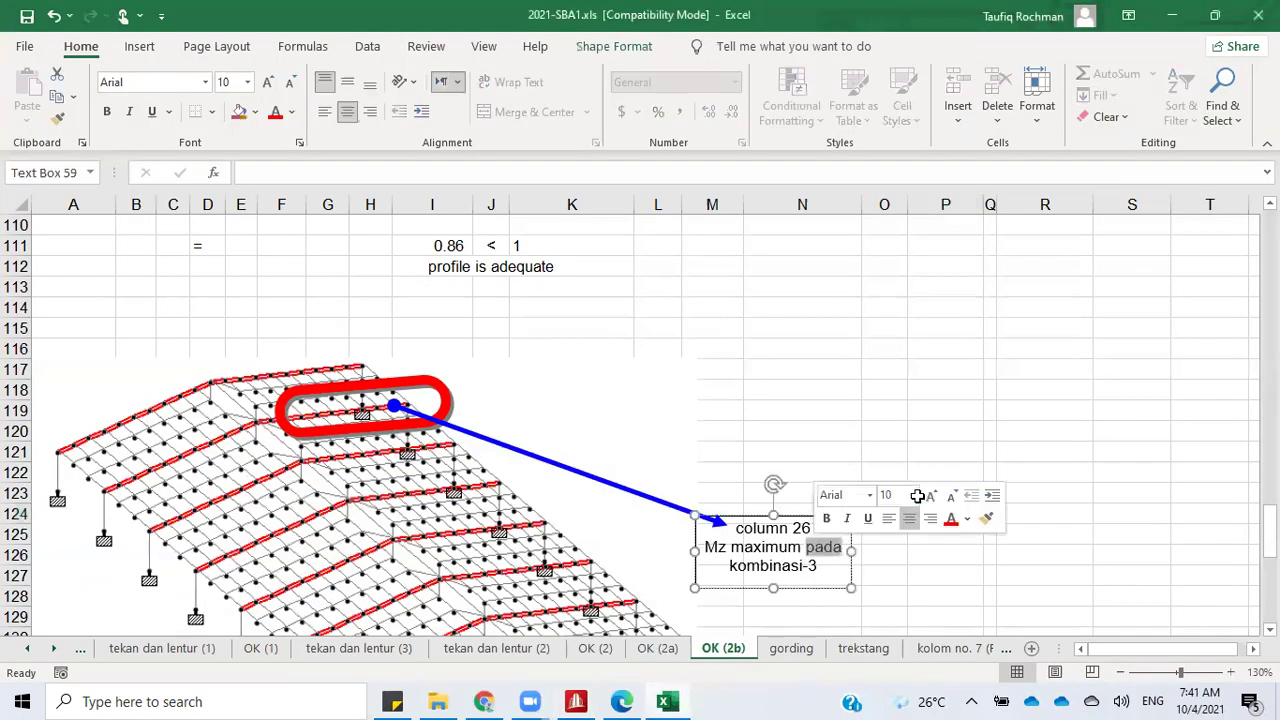
key(BackSpace)
text(in)
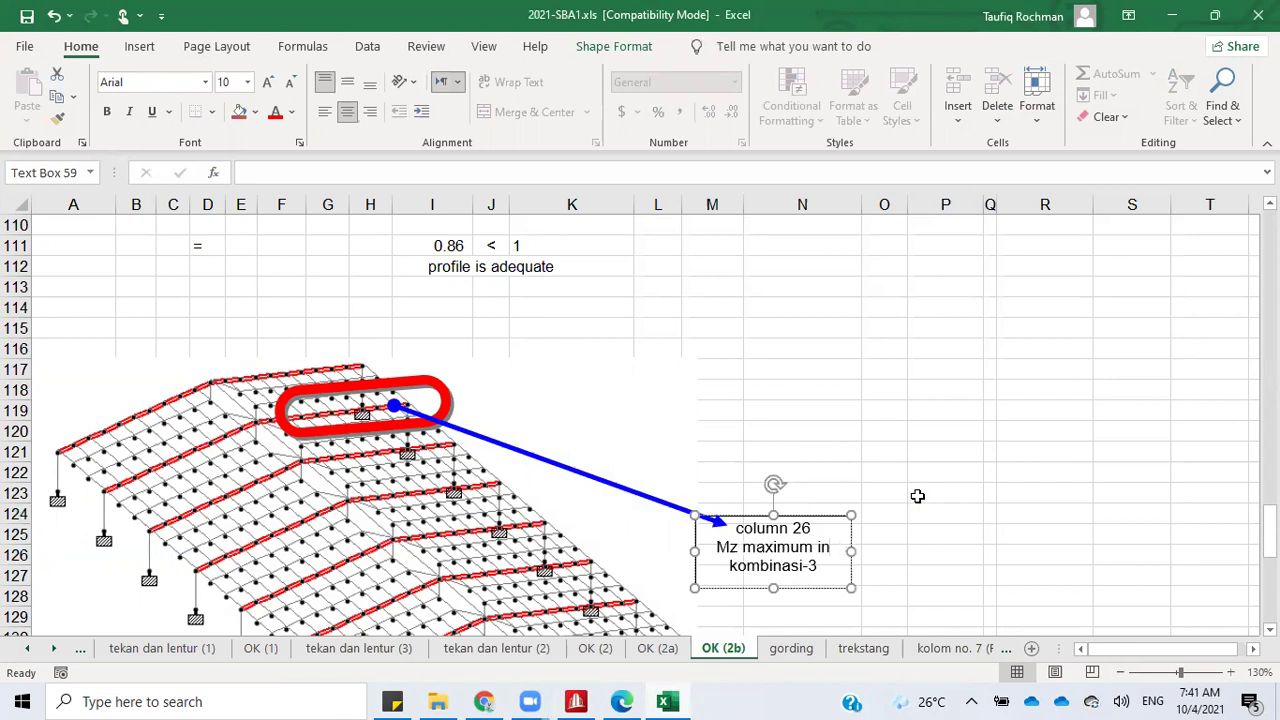
double_click(796, 566)
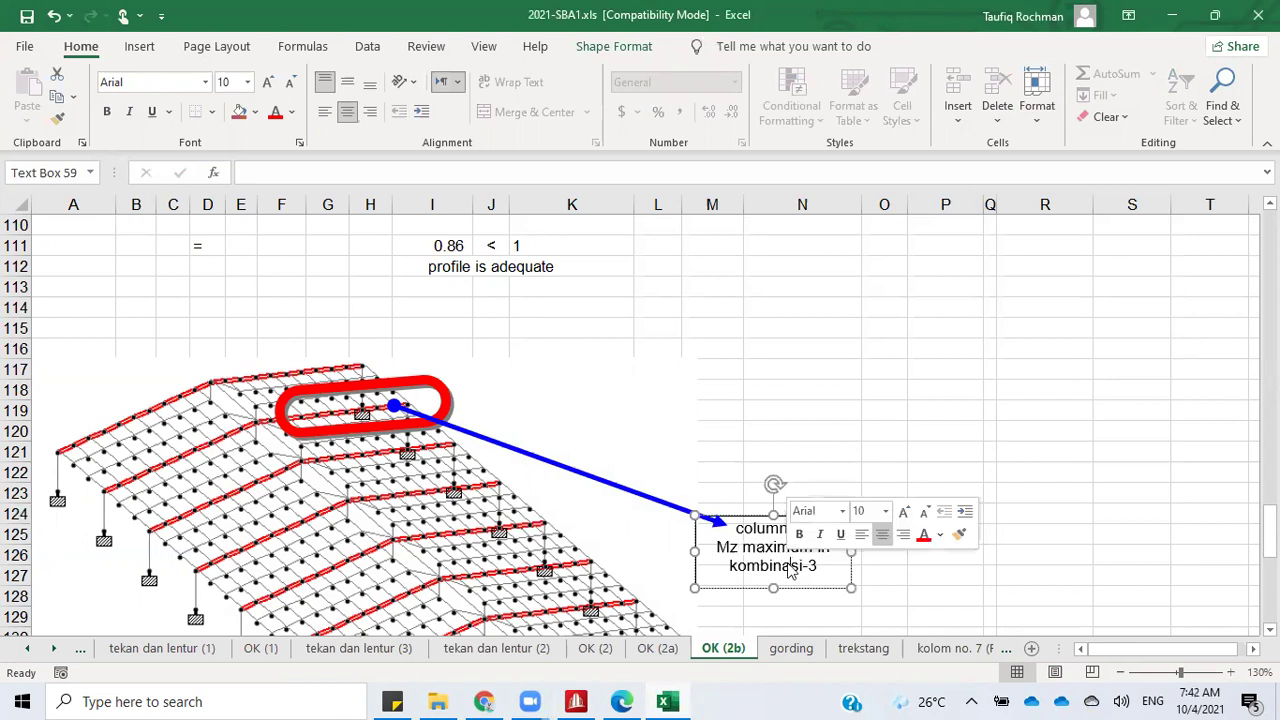
drag(803, 566, 716, 567)
text(combina)
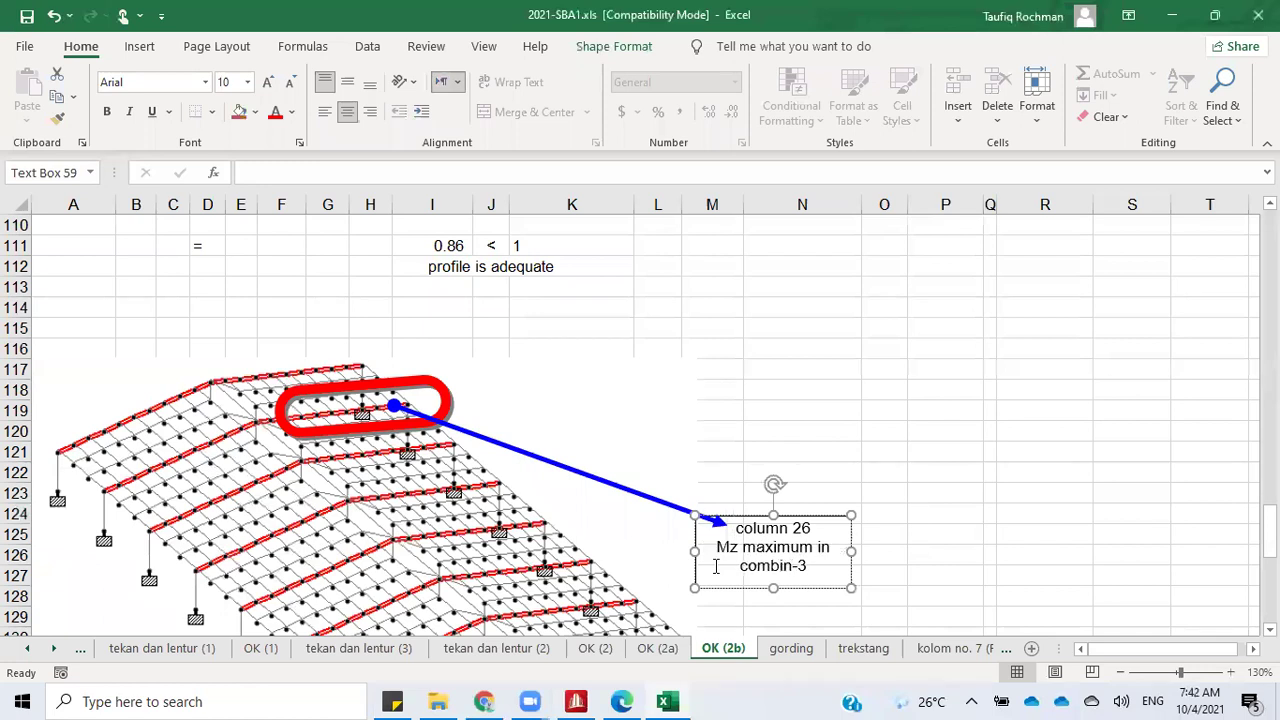
text(tion)
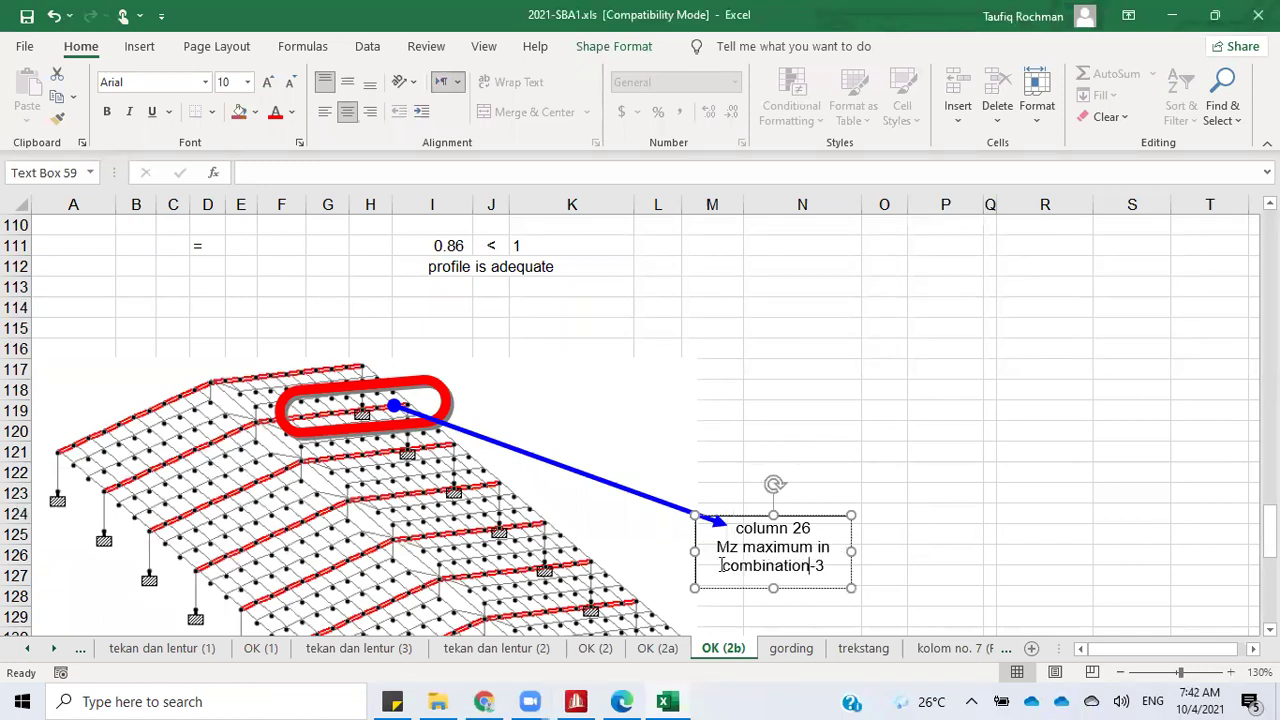
click(949, 547)
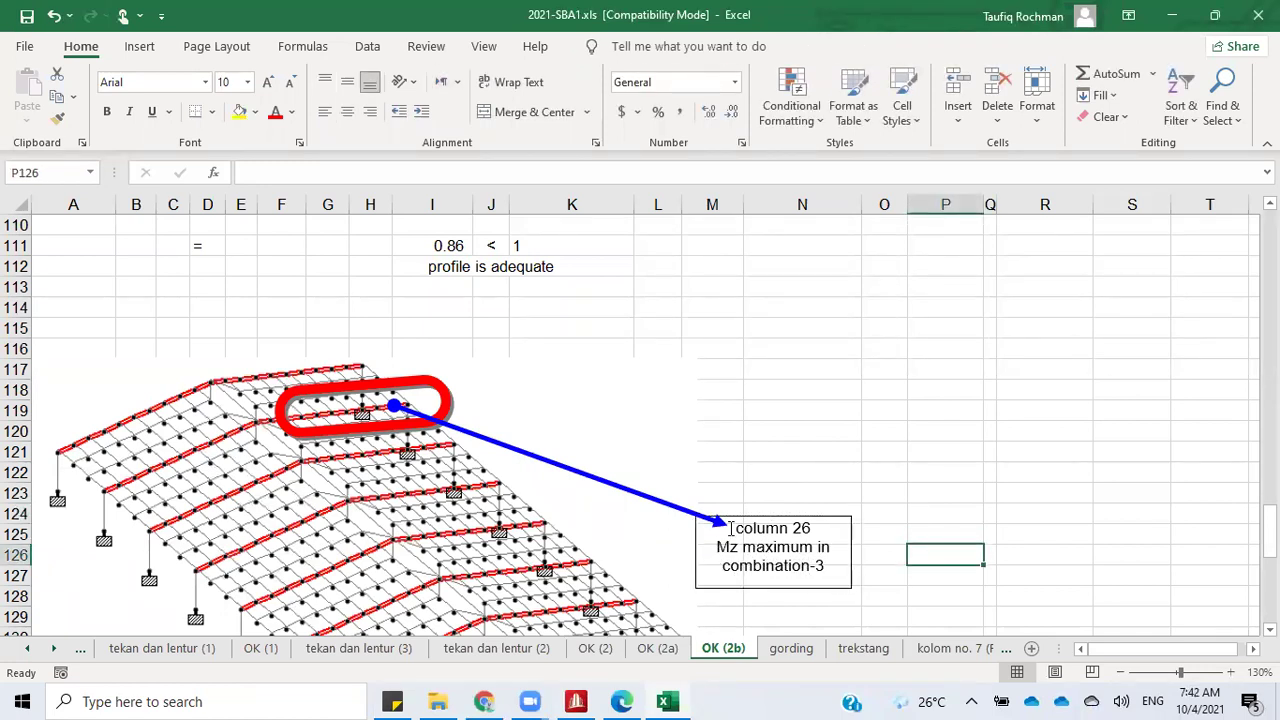
Step: Return to the title and design inputs at the beginning of the OK (2b) sheet
click(800, 453)
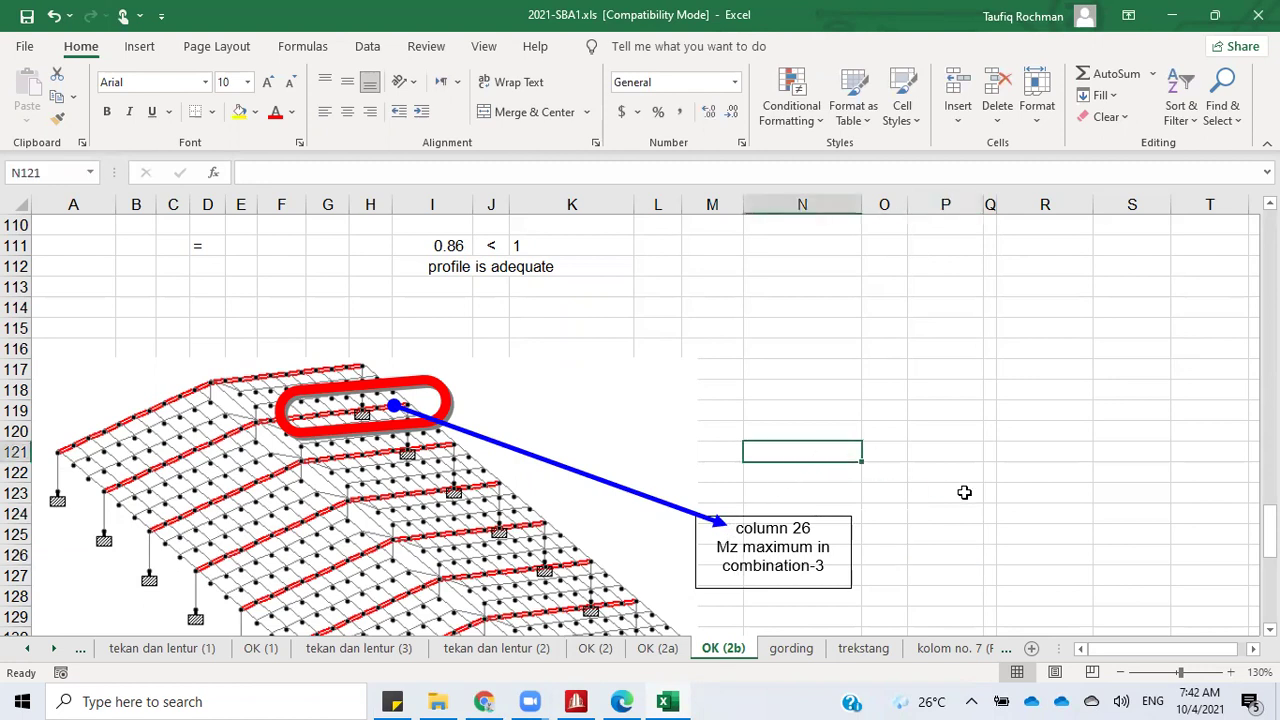
scroll(942, 487, up, 20)
scroll(942, 487, up, 5)
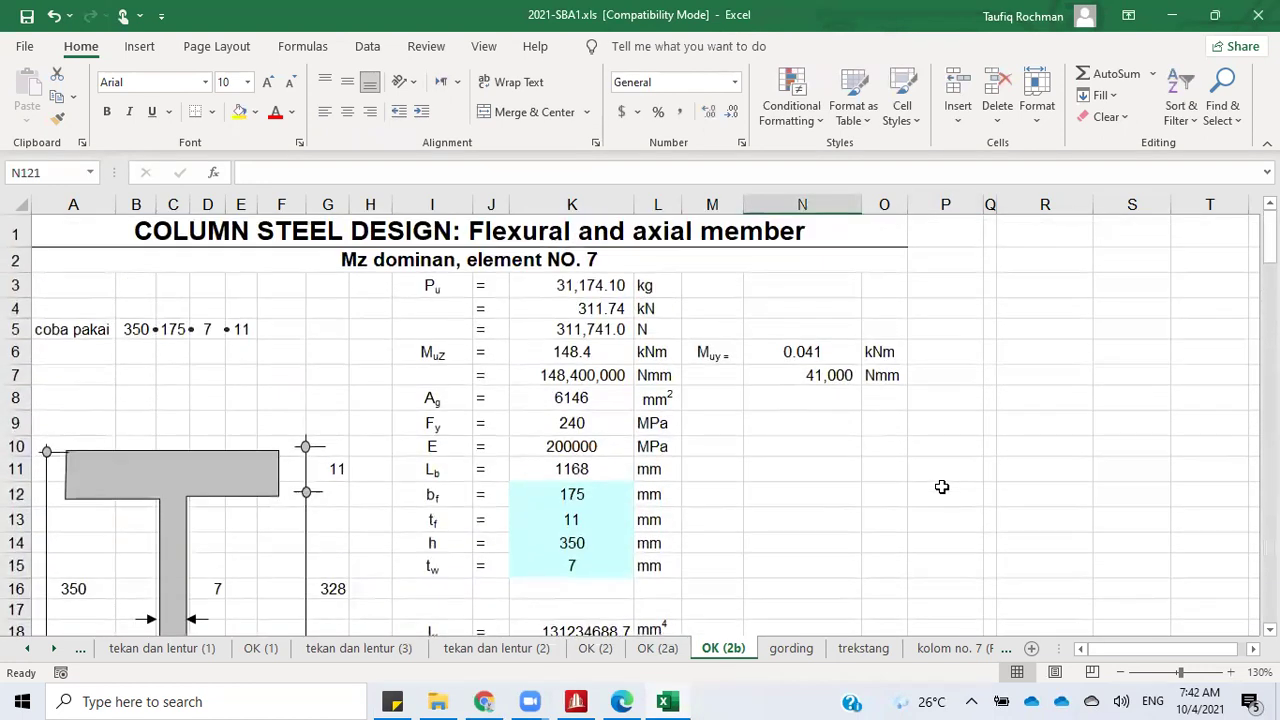